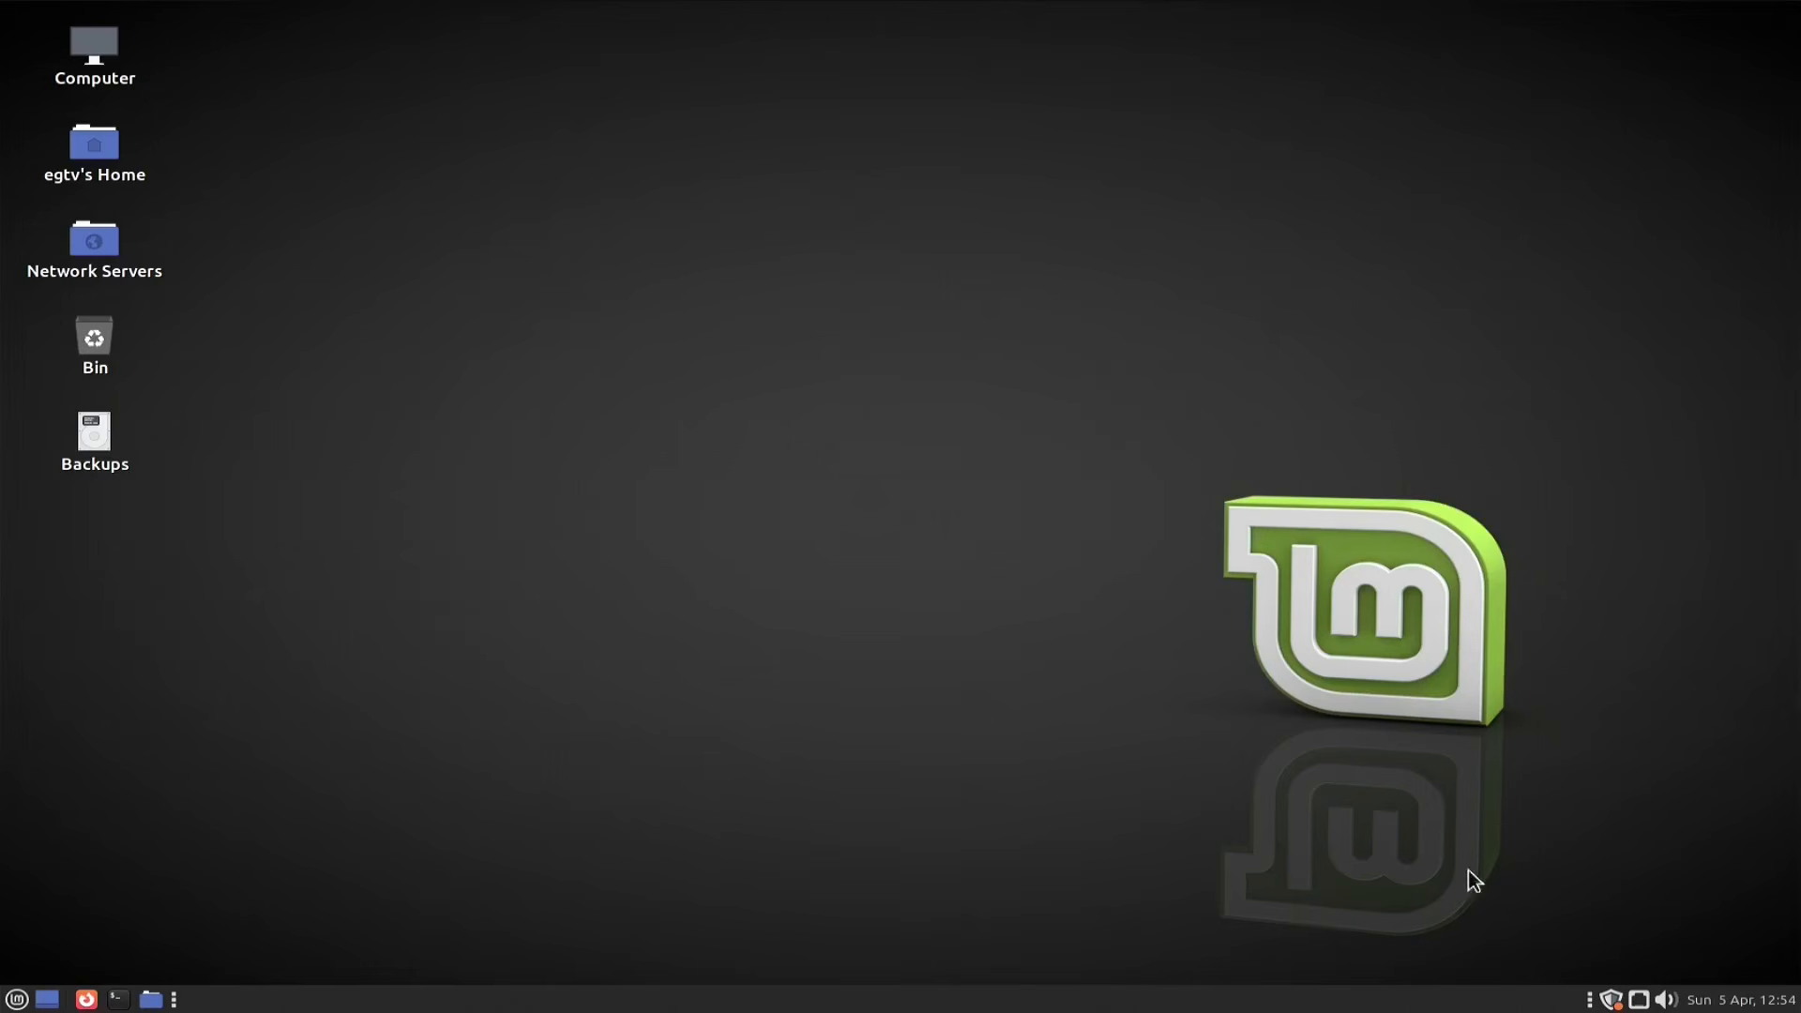
# Step: In Update Manager, refresh the update list and install all selected updates, authorising with the account password
pyautogui.click(1612, 1000)
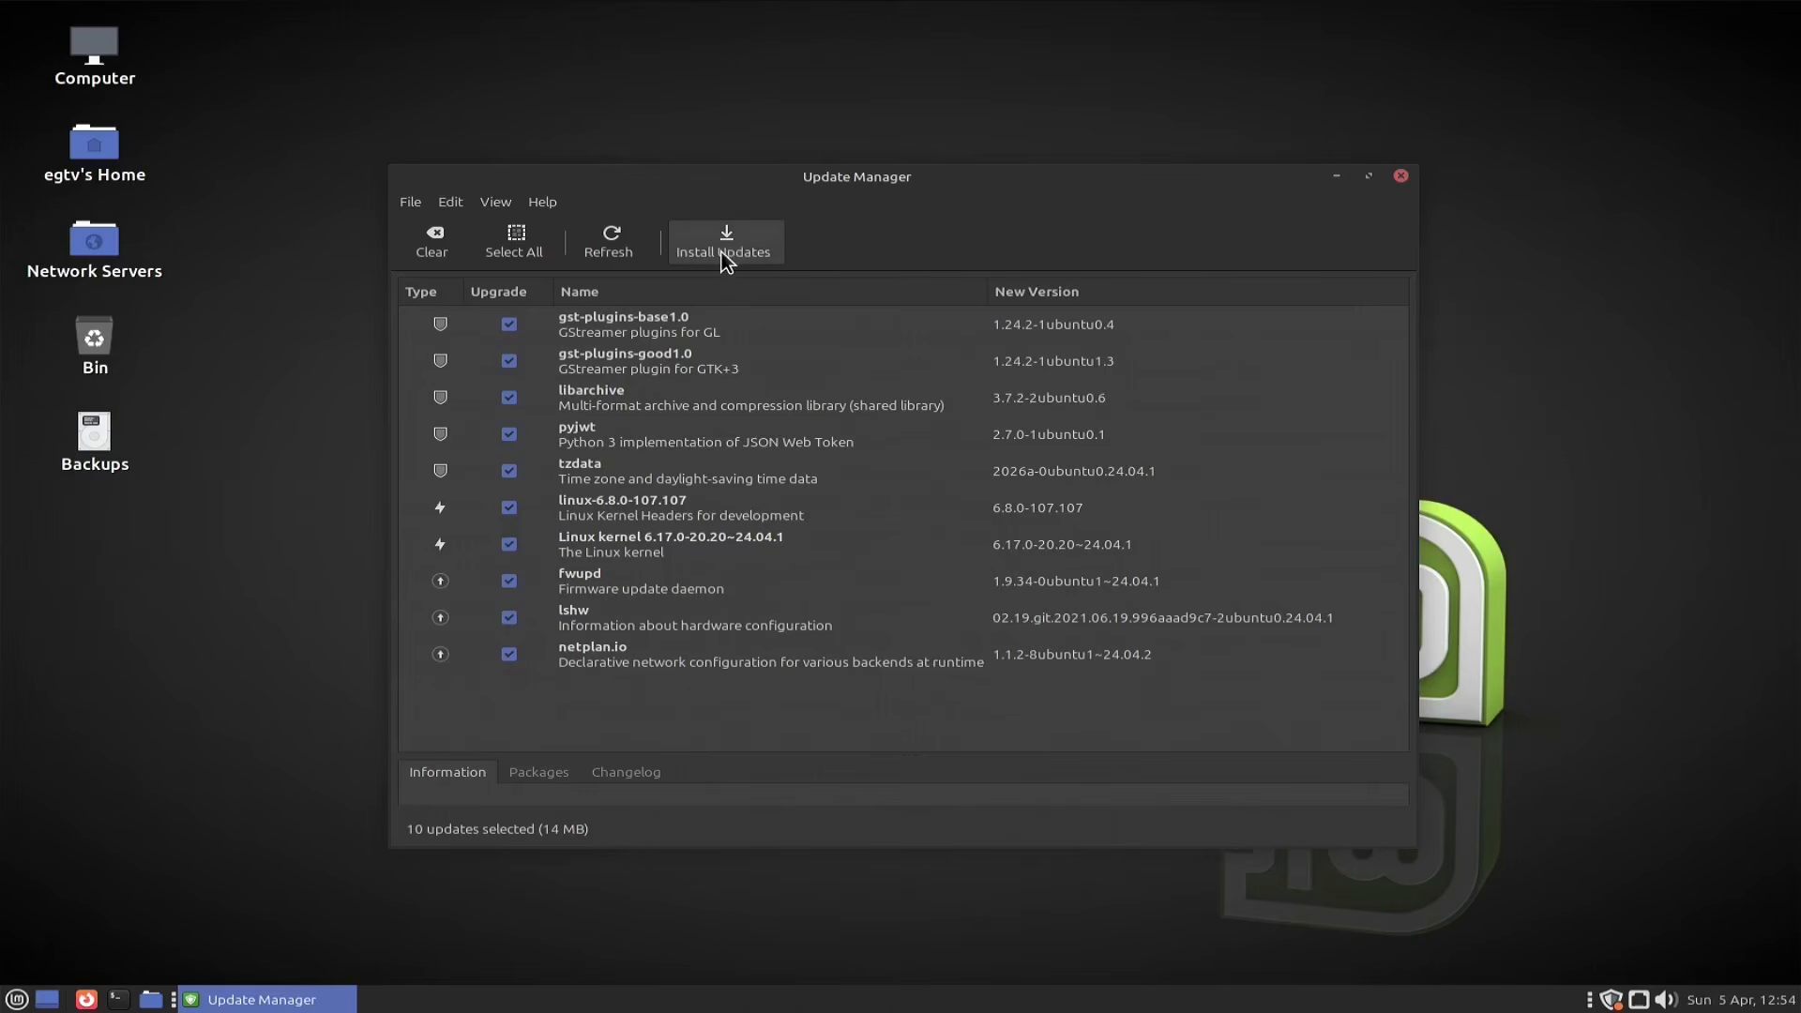
pyautogui.click(616, 240)
pyautogui.click(730, 257)
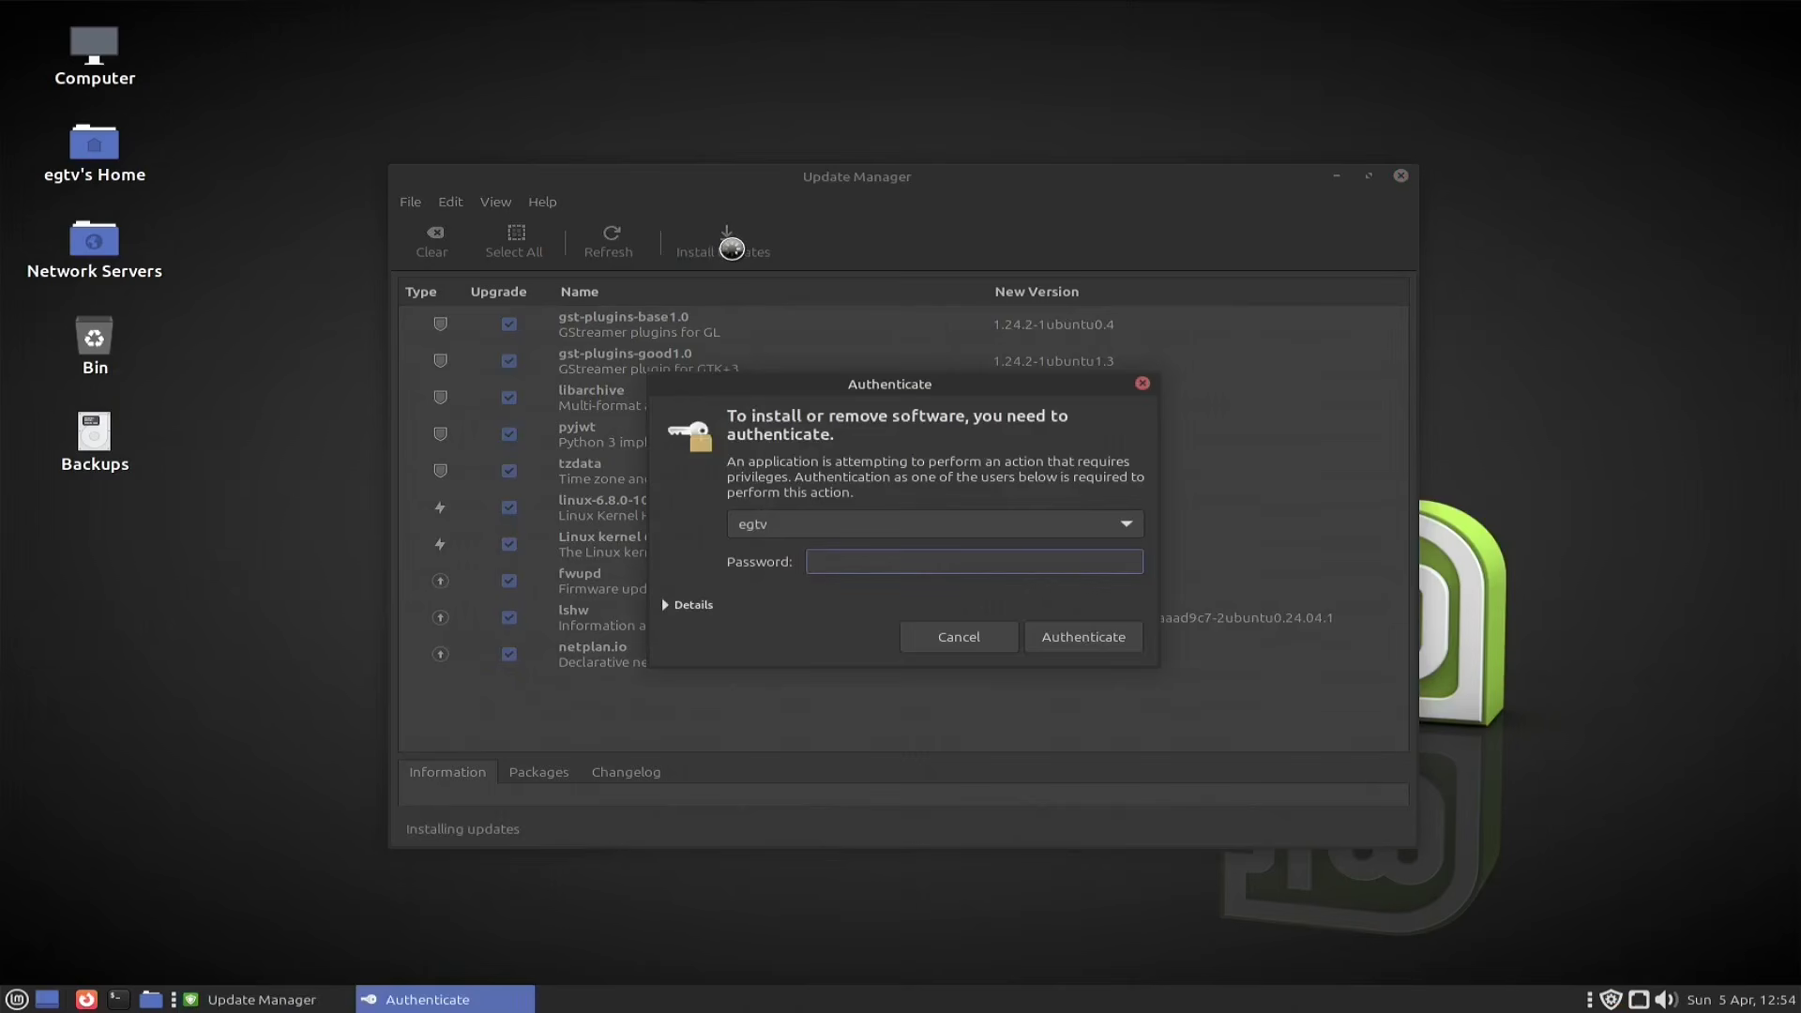
pyautogui.write('•••••••••')
pyautogui.press('Return')
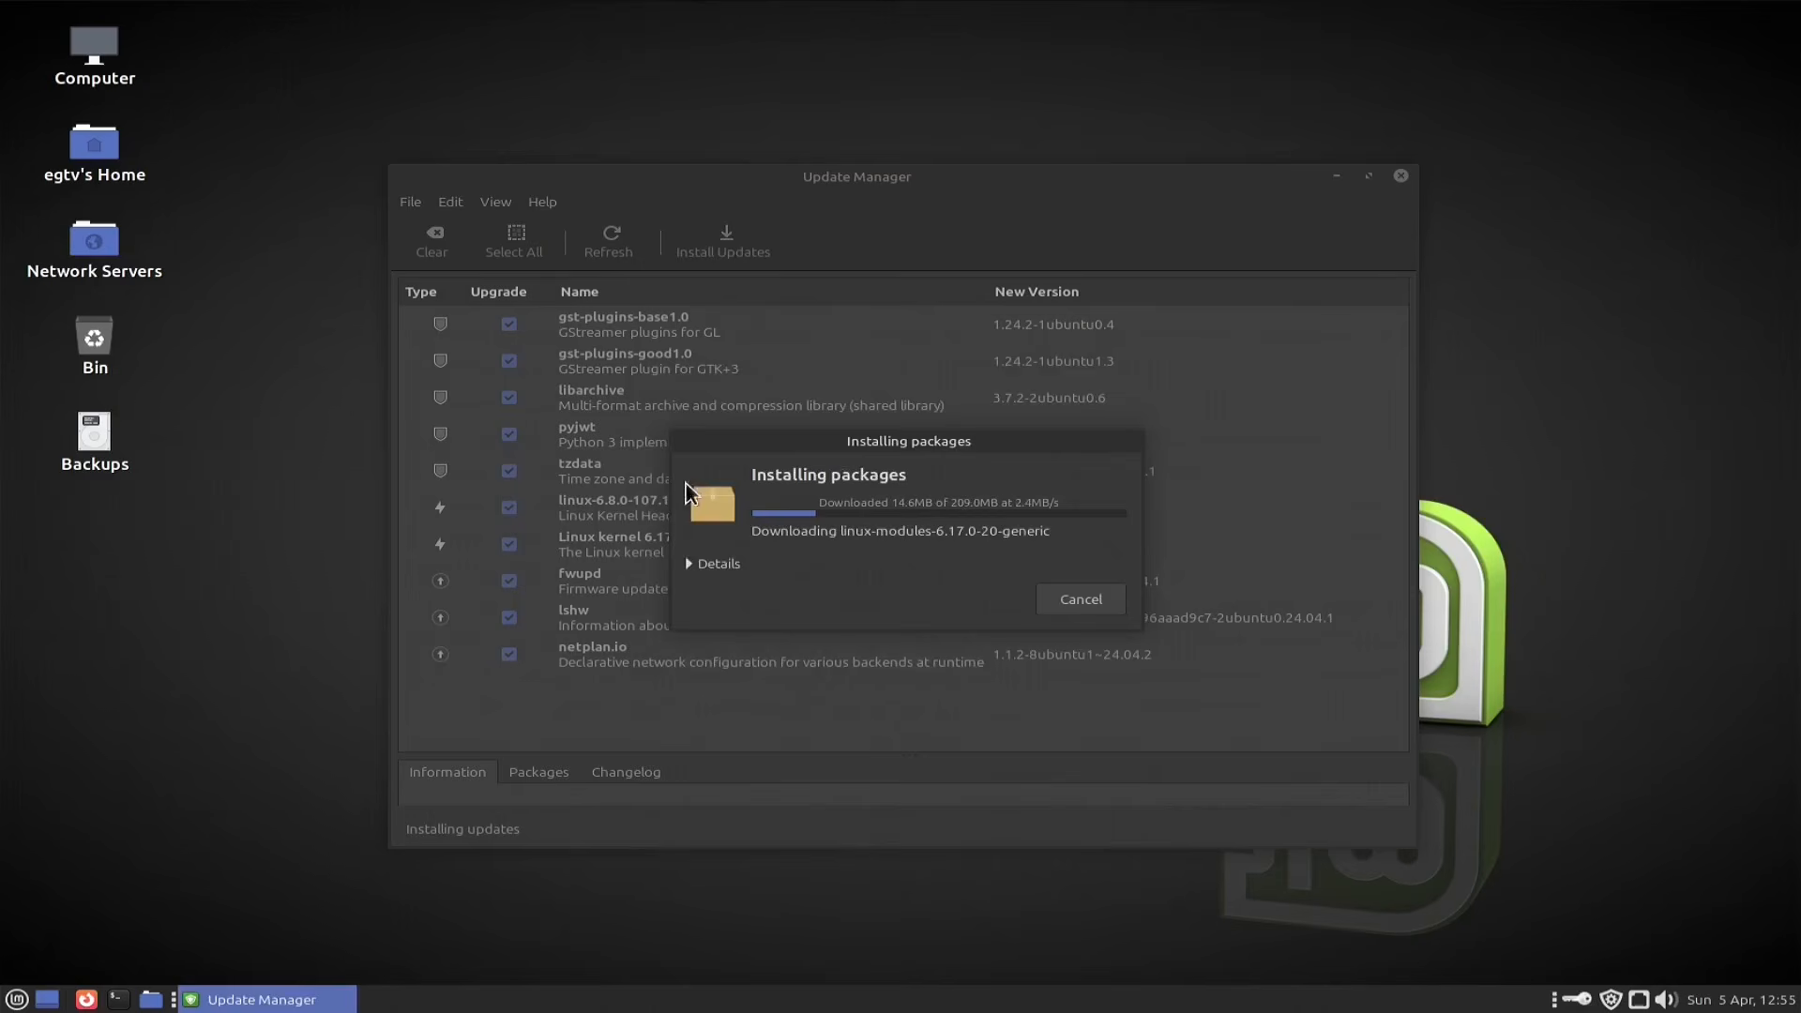
# Step: Show the per-package details of the running installation, enlarging and repositioning its progress window to view them
pyautogui.click(703, 563)
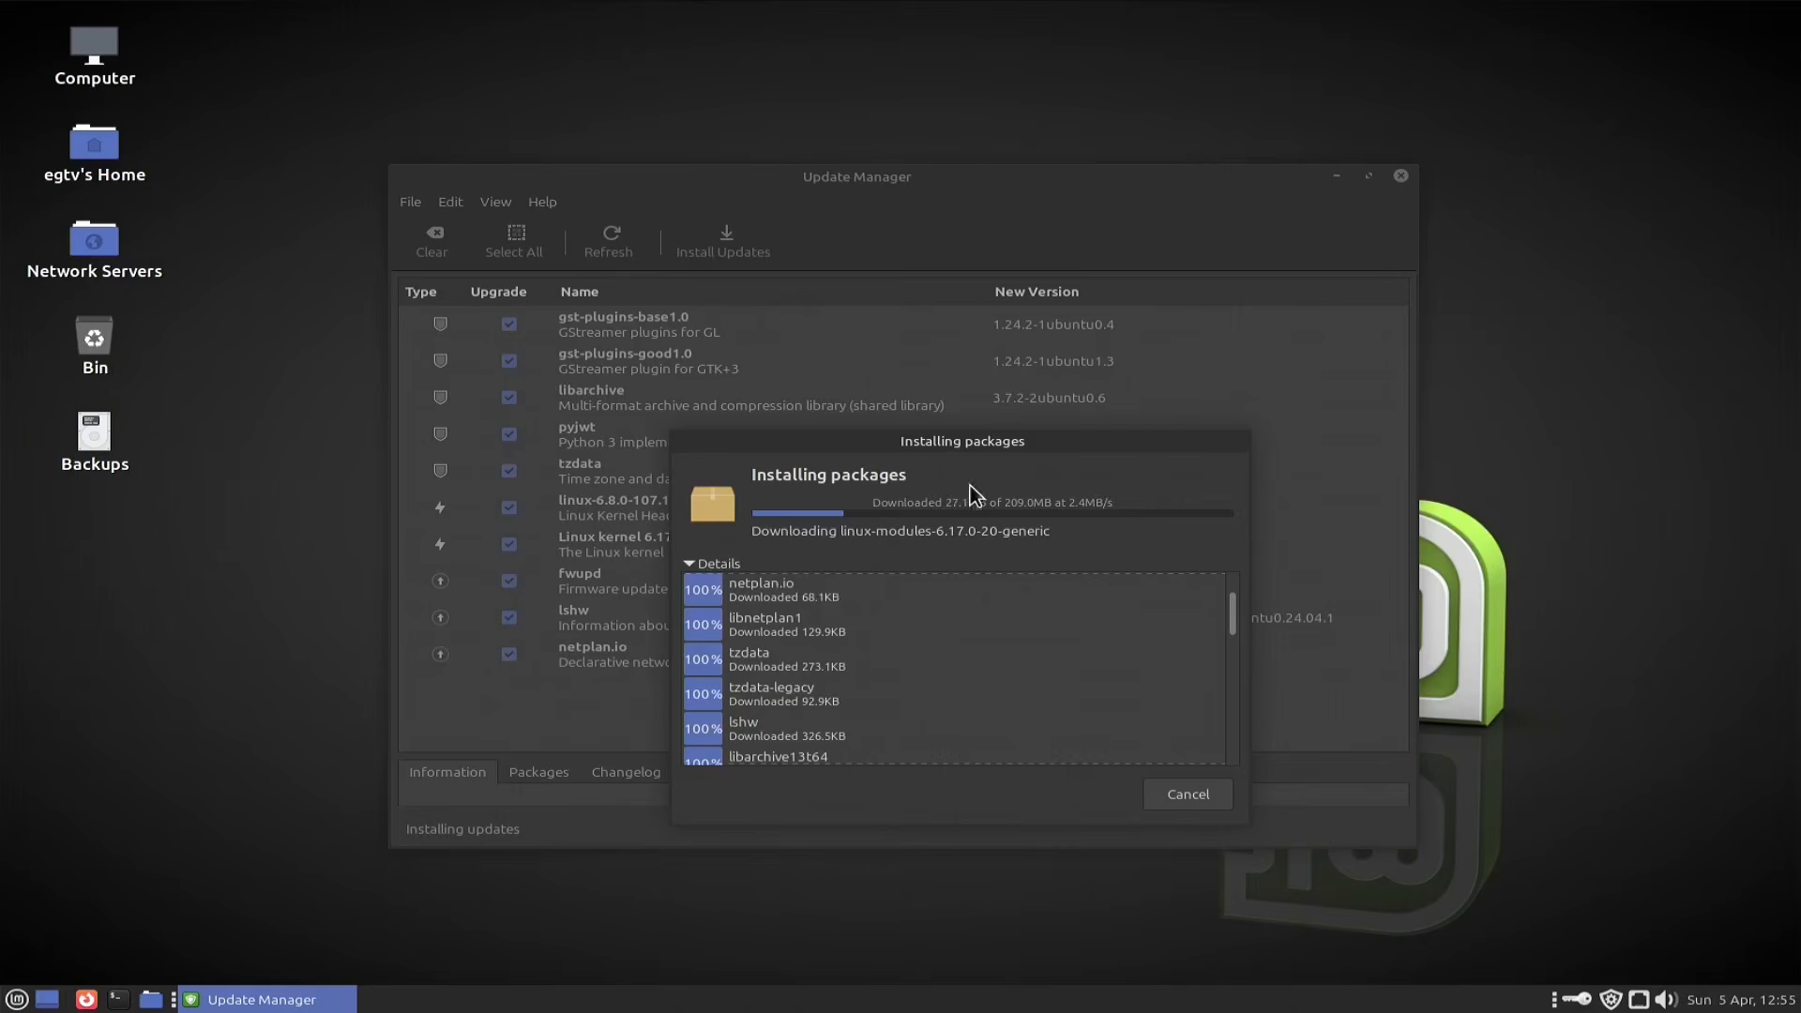
pyautogui.moveTo(1004, 459); pyautogui.dragTo(982, 380)
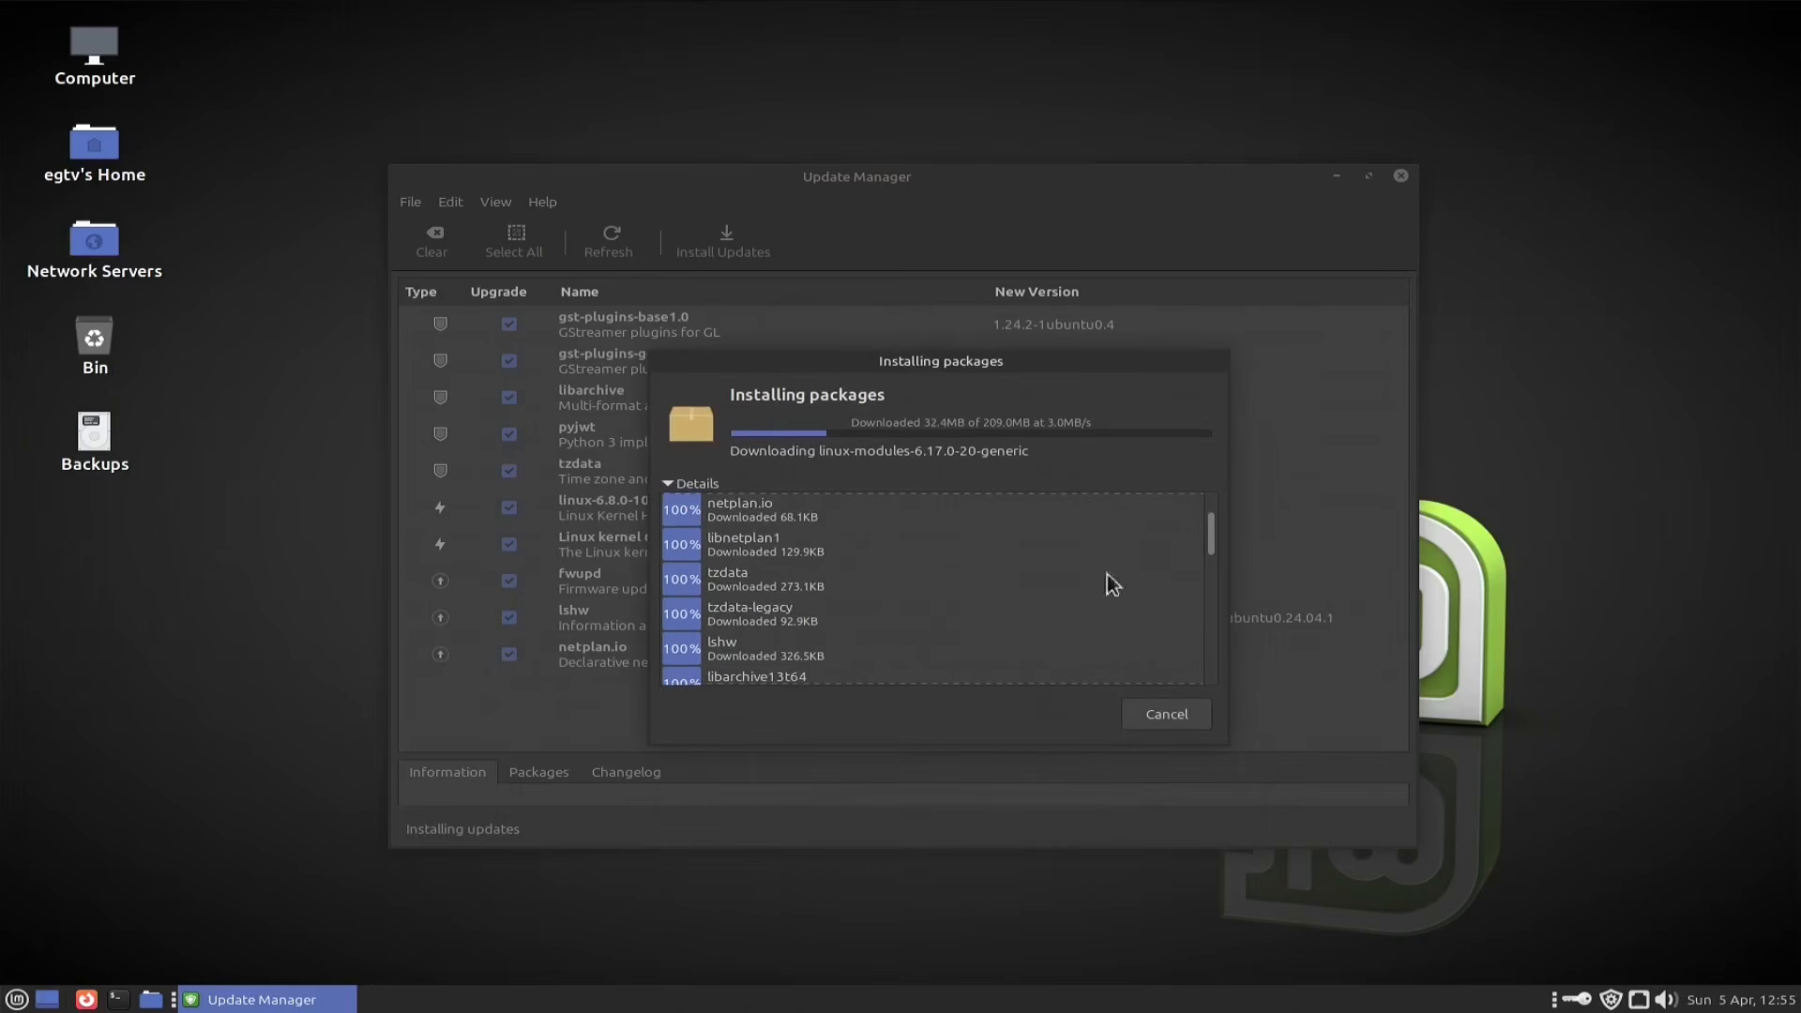
pyautogui.moveTo(1210, 730); pyautogui.dragTo(1318, 769)
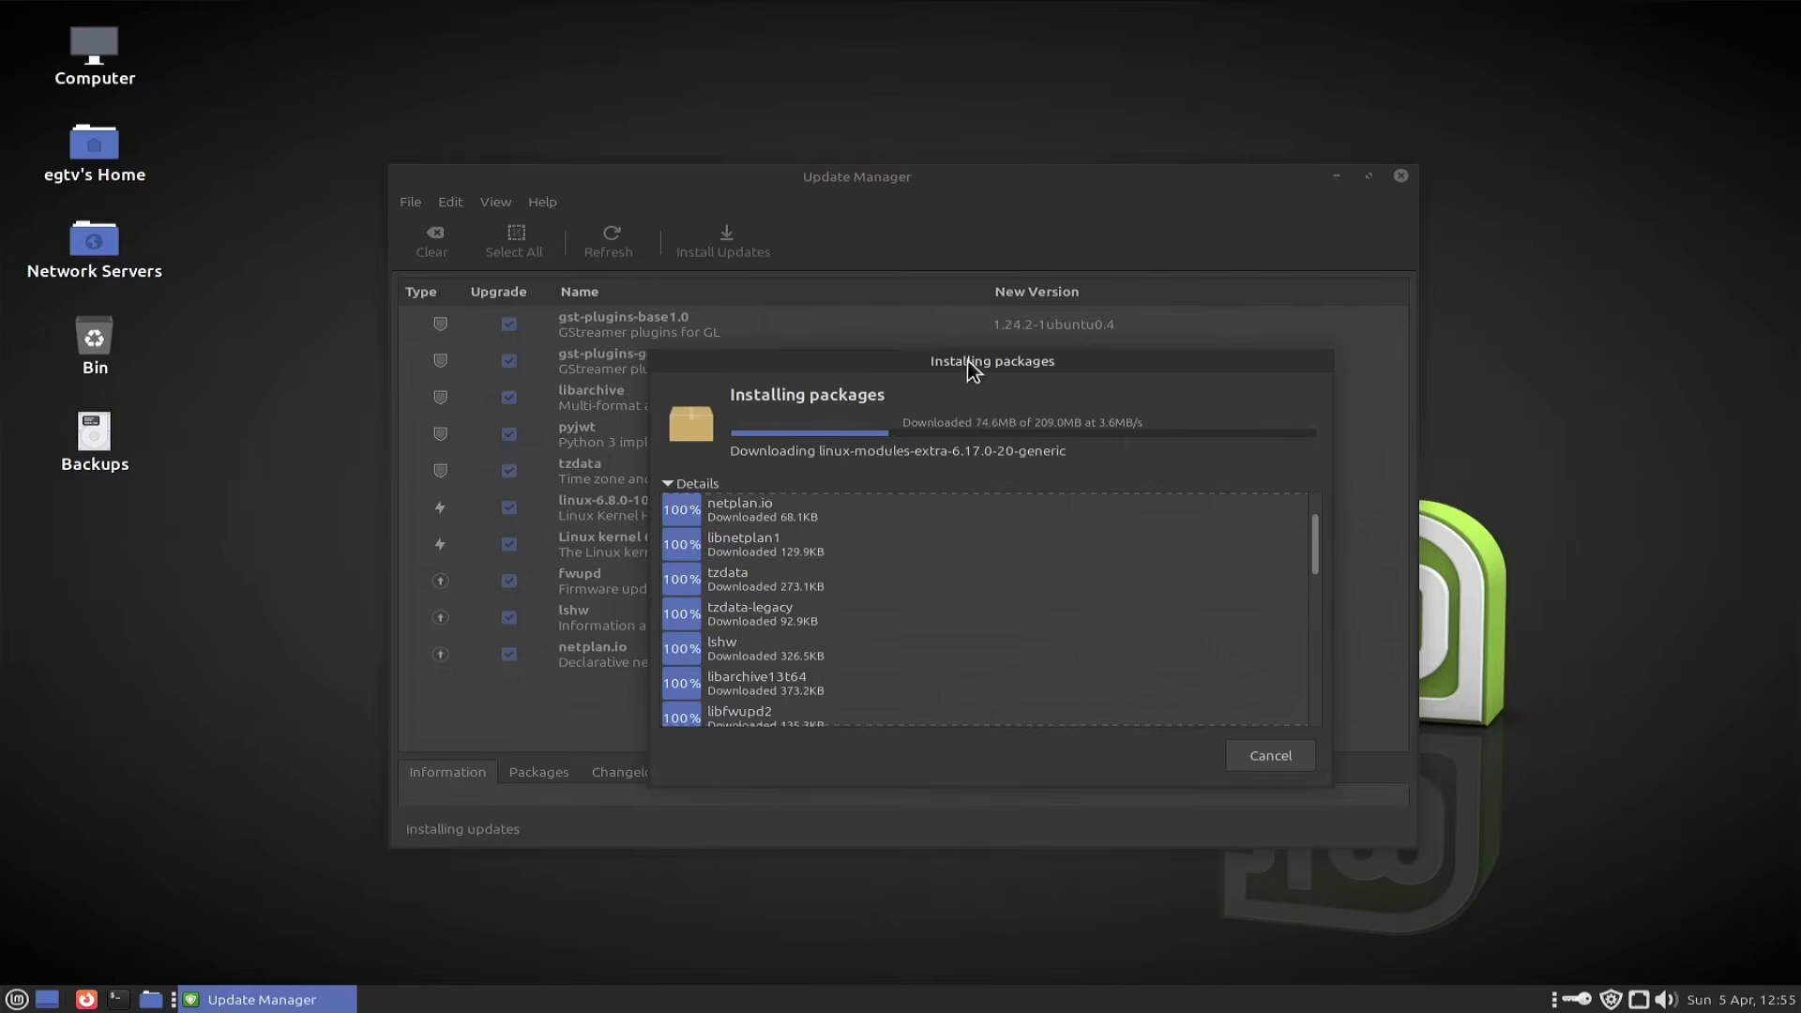
pyautogui.moveTo(973, 368); pyautogui.dragTo(1193, 338)
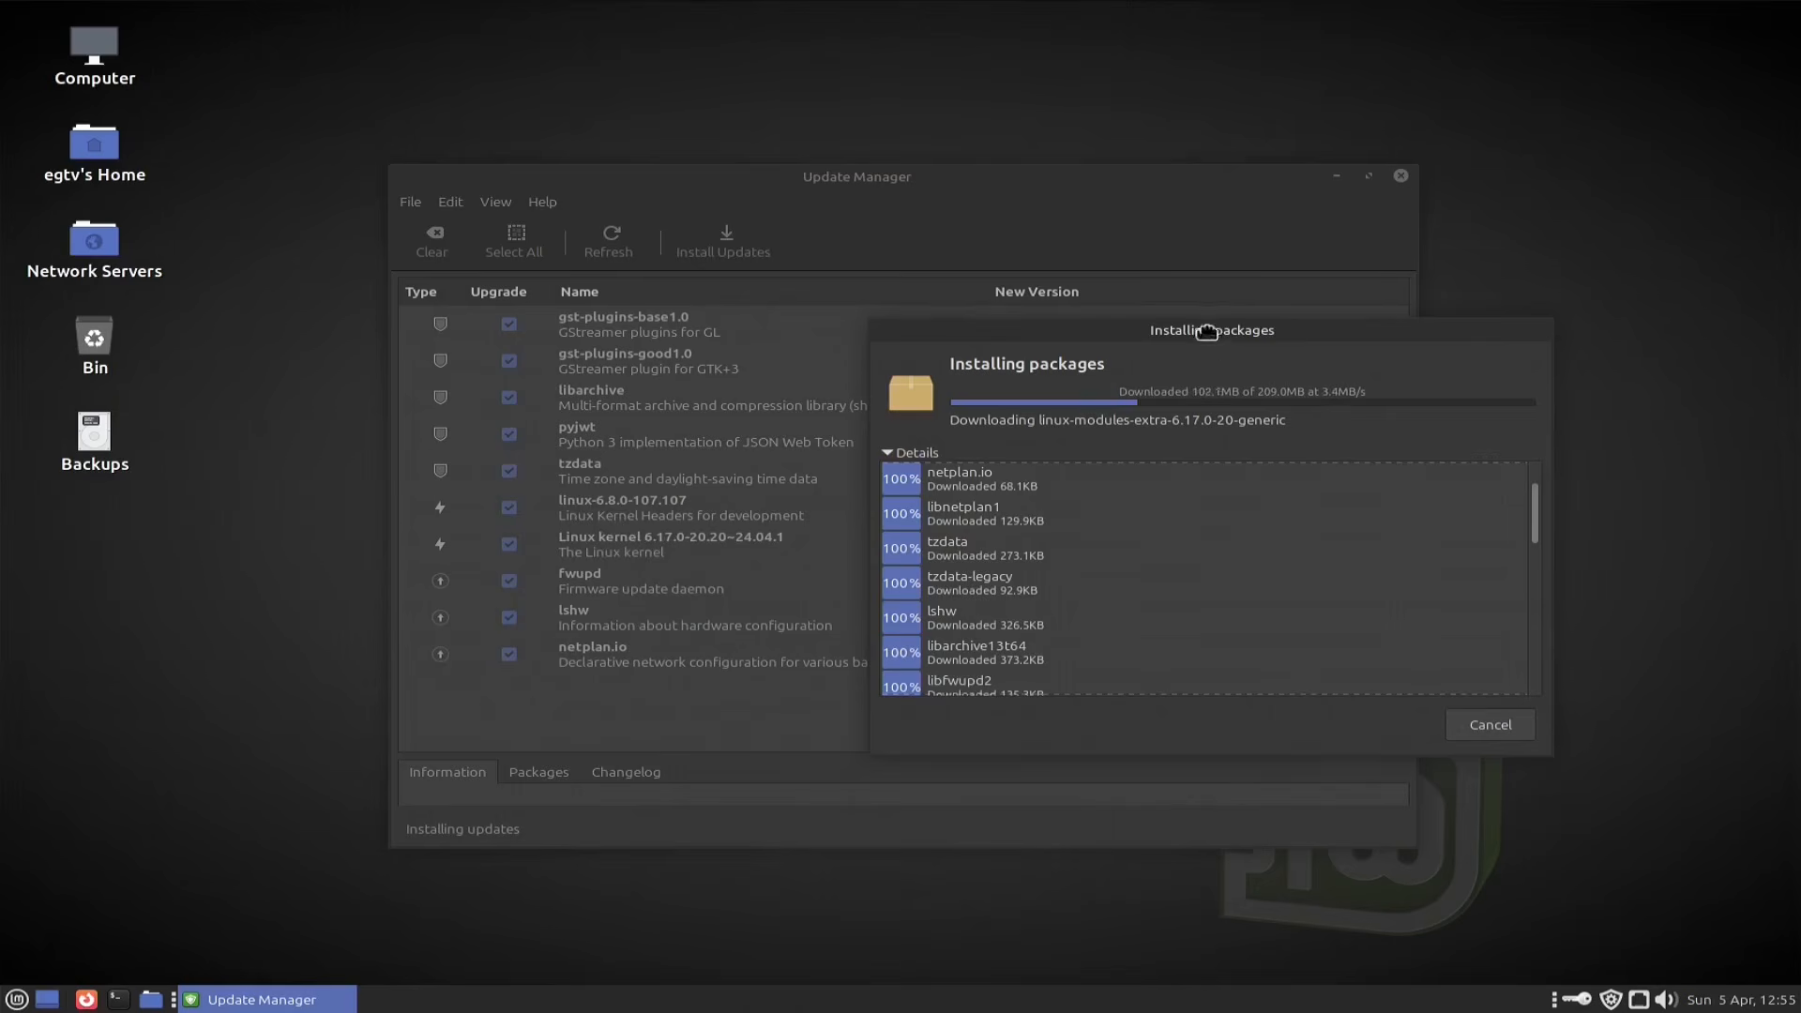
pyautogui.moveTo(1207, 331); pyautogui.dragTo(953, 303)
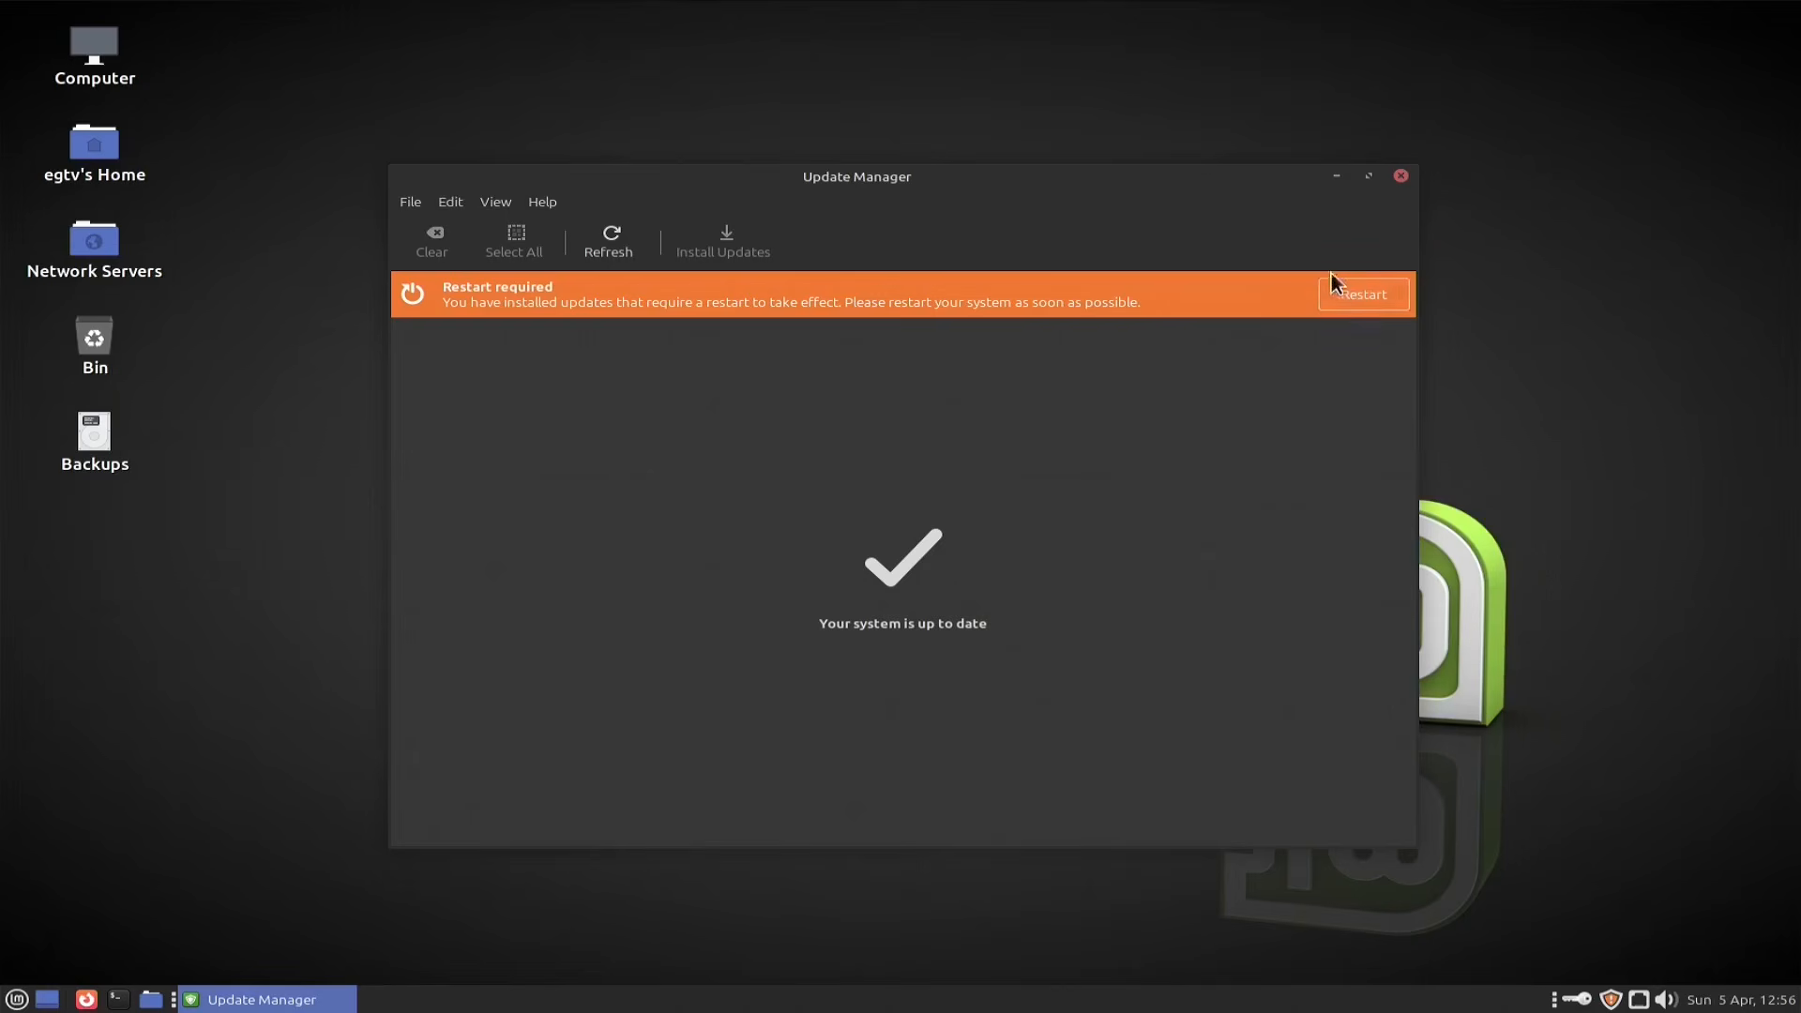
# Step: Restart the system to apply the updates, log in with the account password and dismiss the welcome window
pyautogui.click(1361, 297)
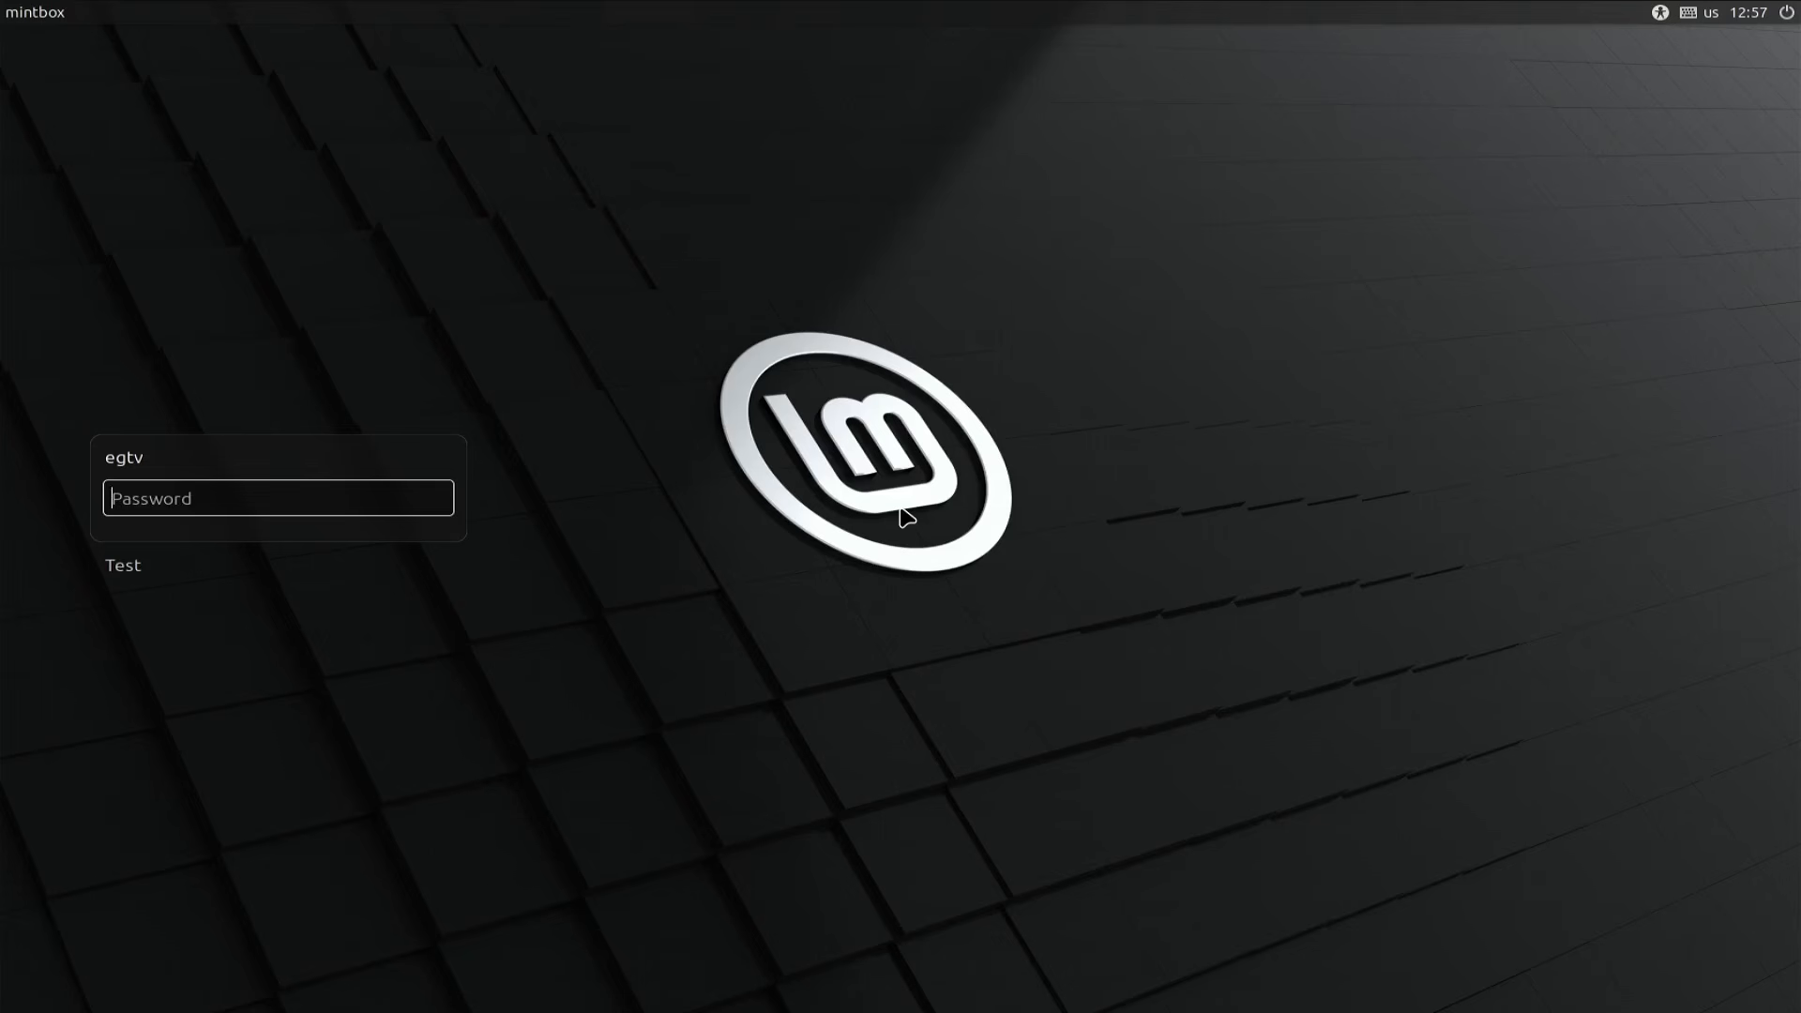
pyautogui.write('**********')
pyautogui.press('Return')
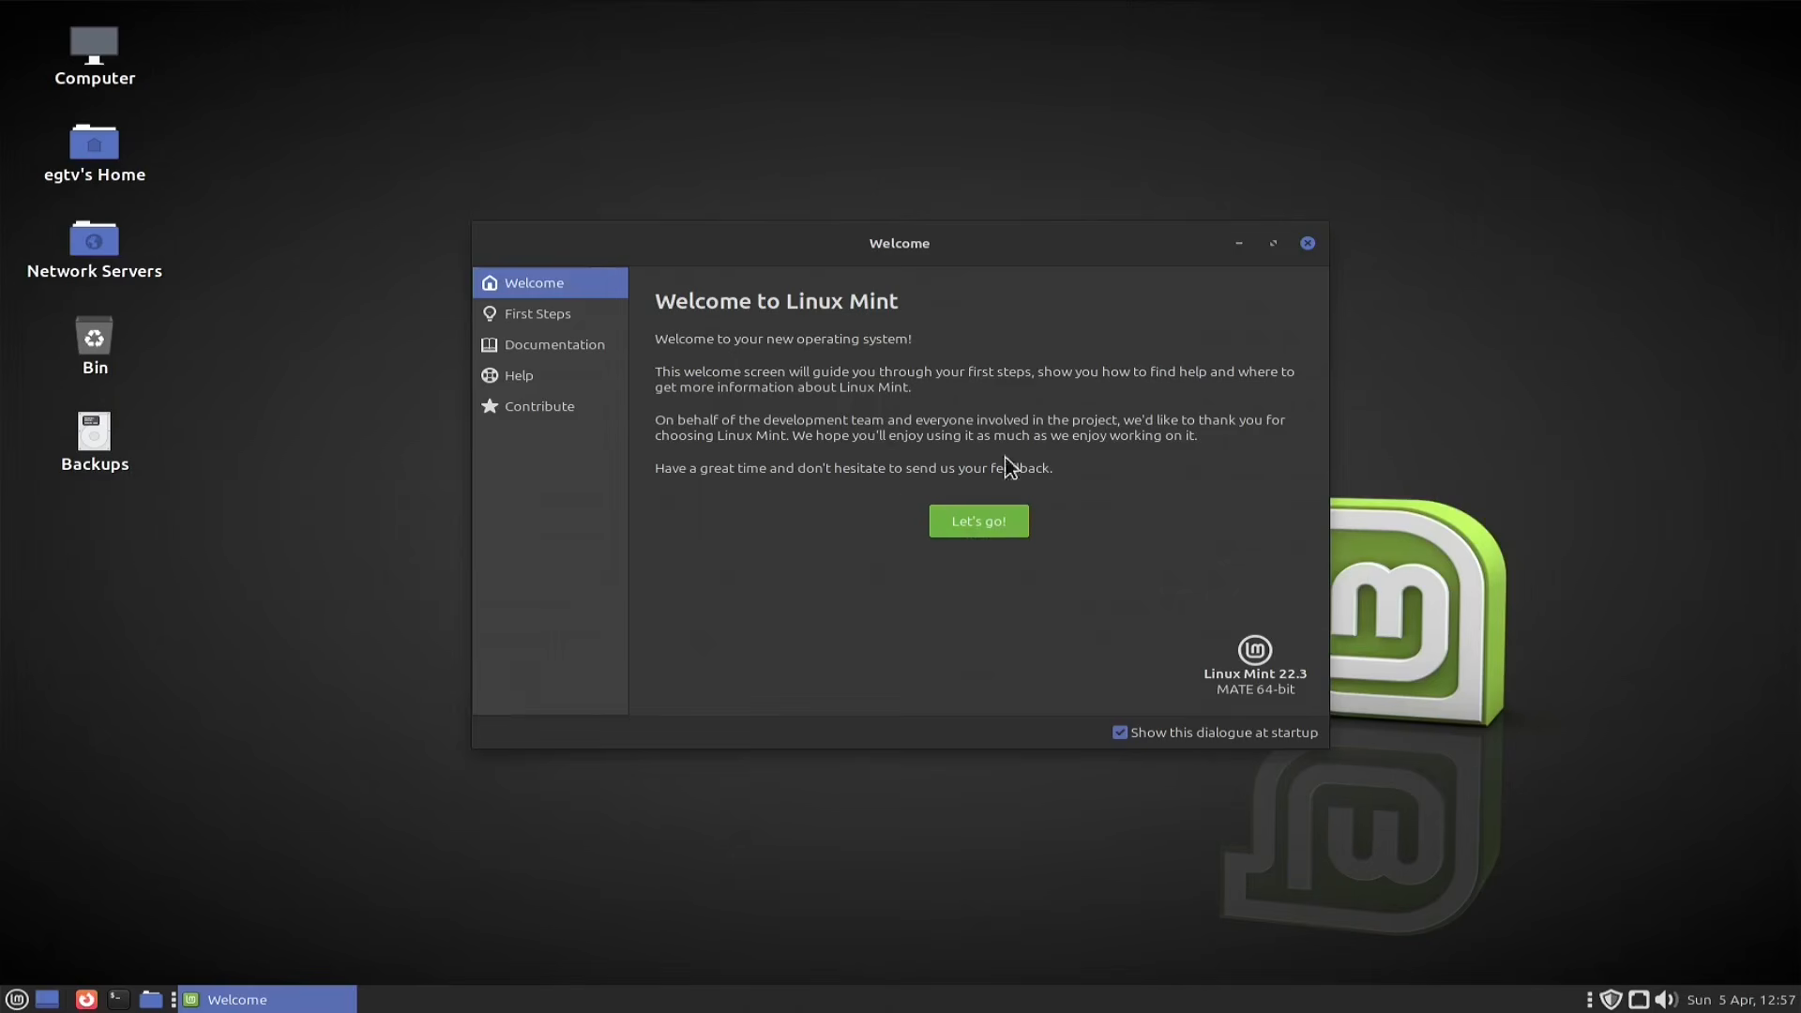
pyautogui.click(1307, 243)
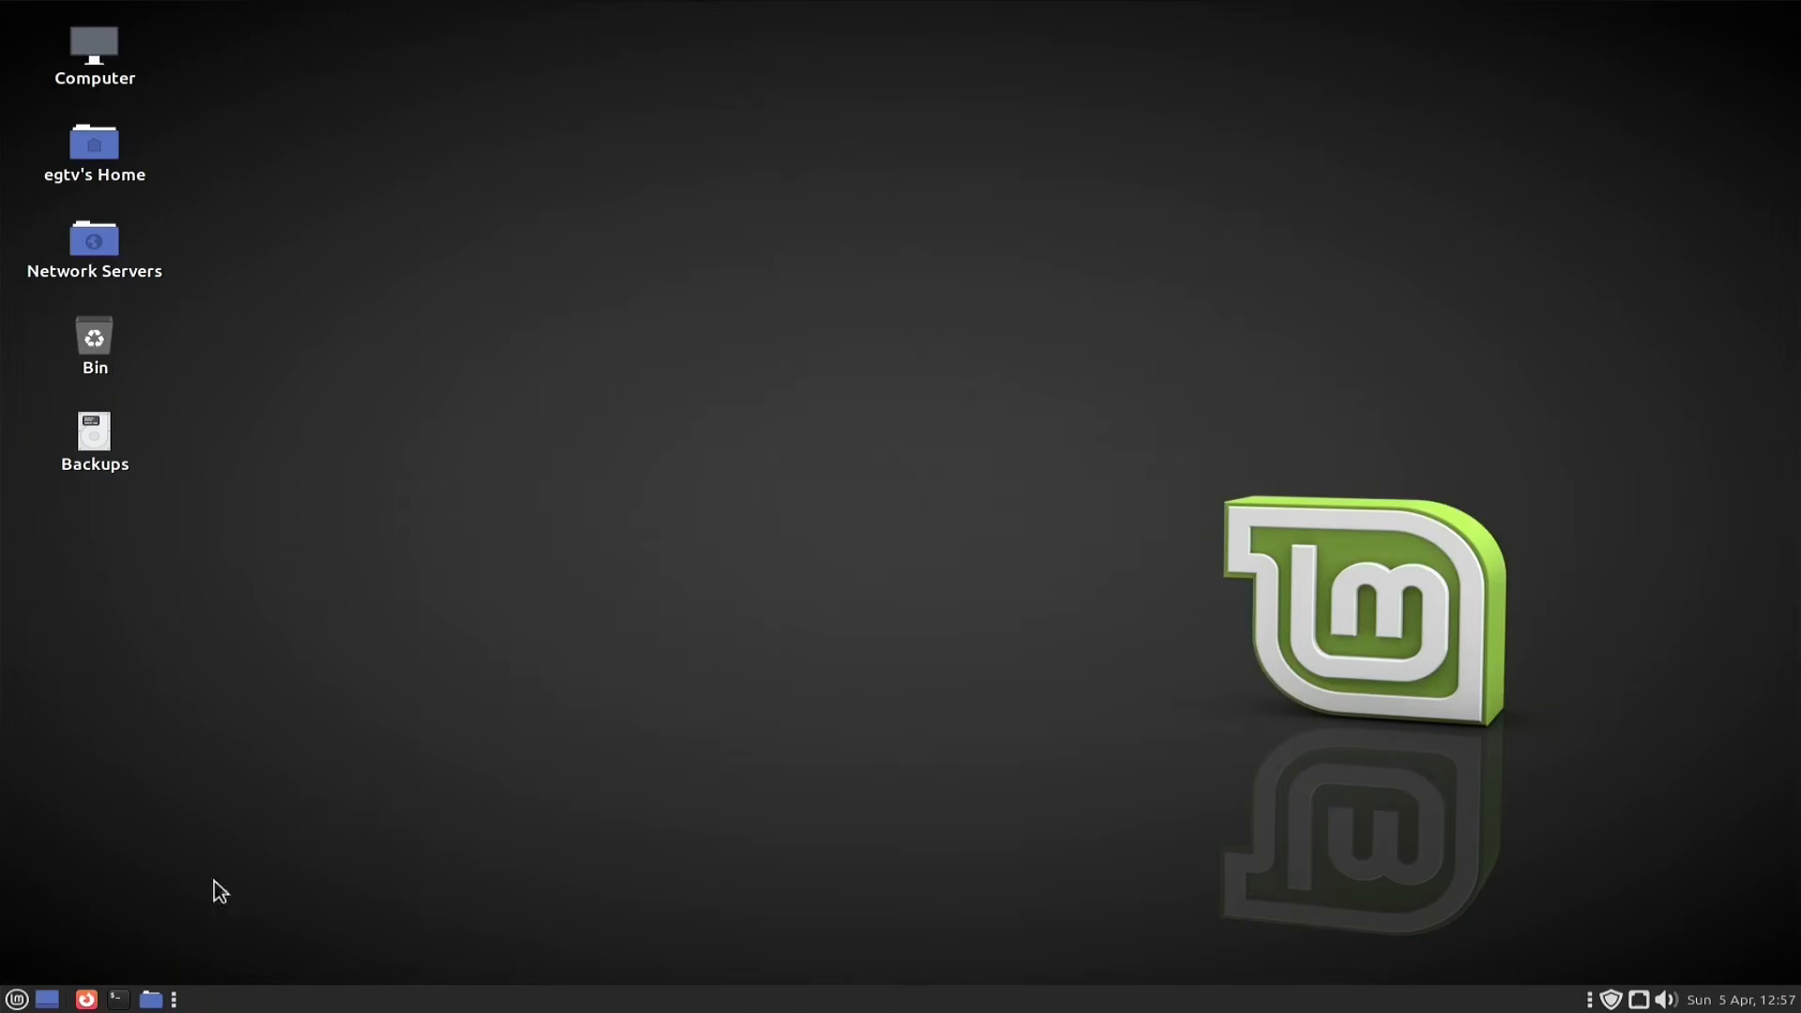
# Step: Search the installed applications for "software", launch Software Manager and enlarge its window
pyautogui.click(16, 998)
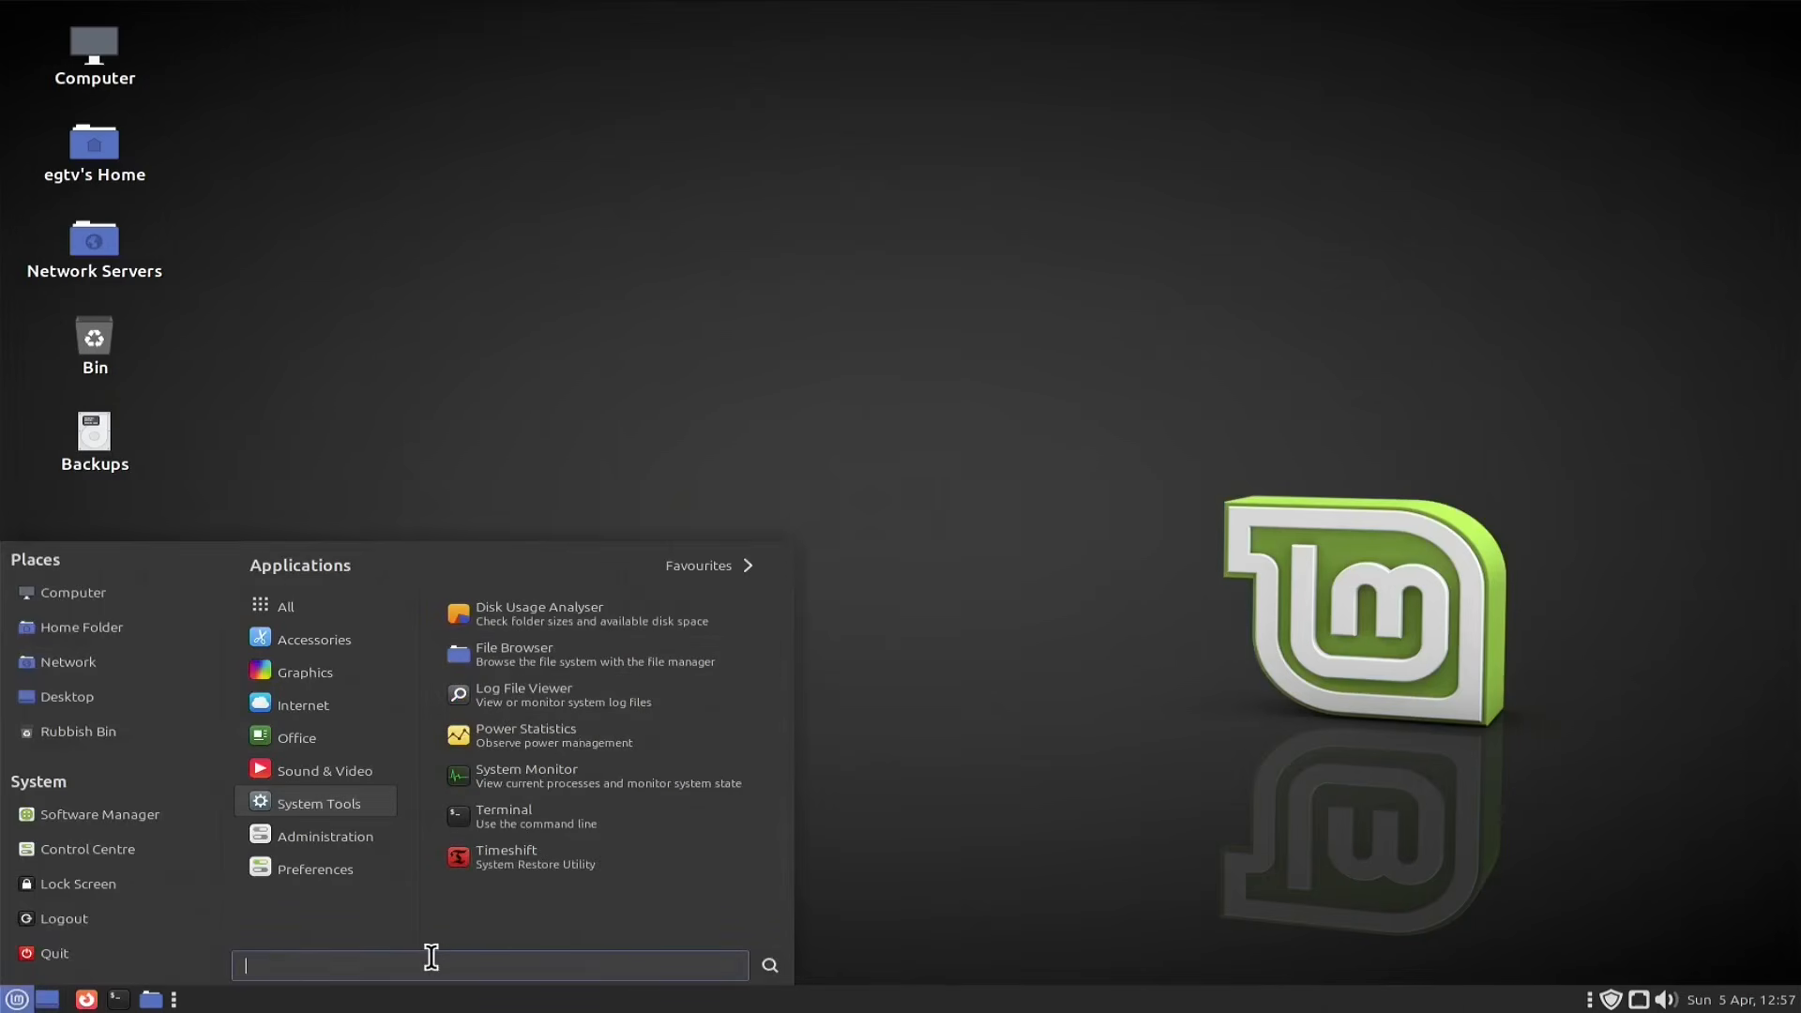
pyautogui.press('super')
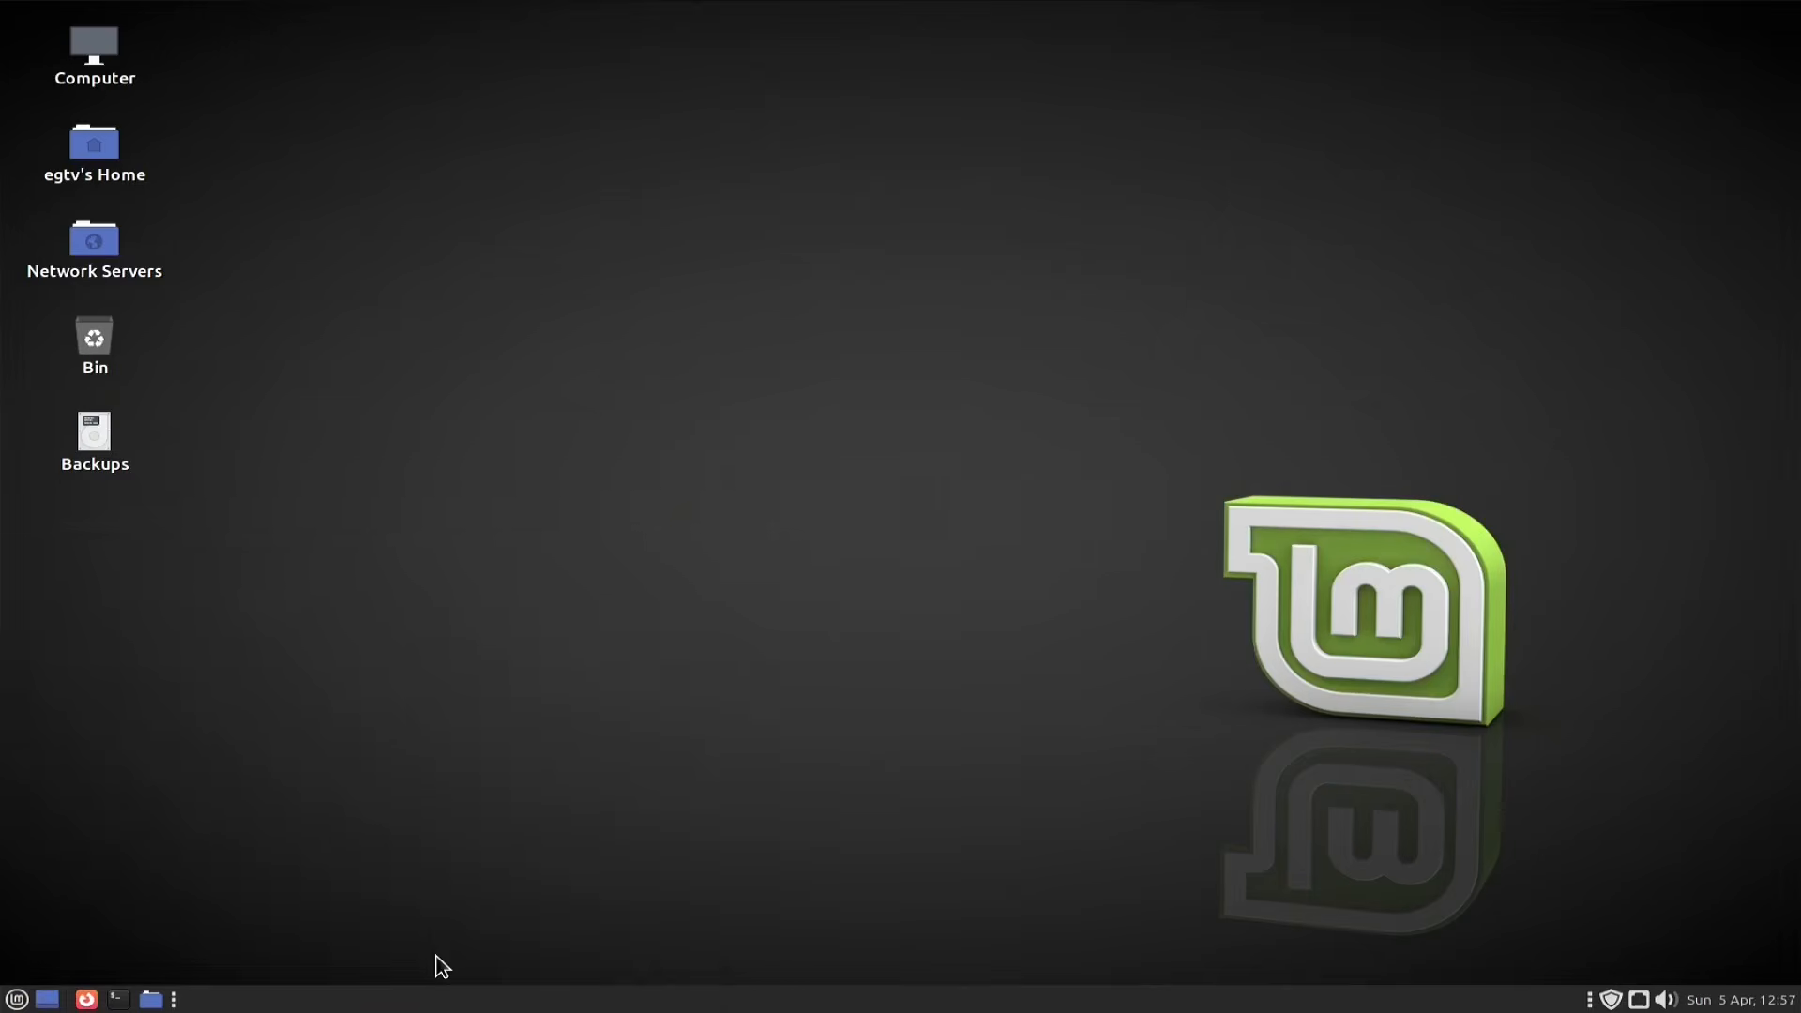
pyautogui.press('super')
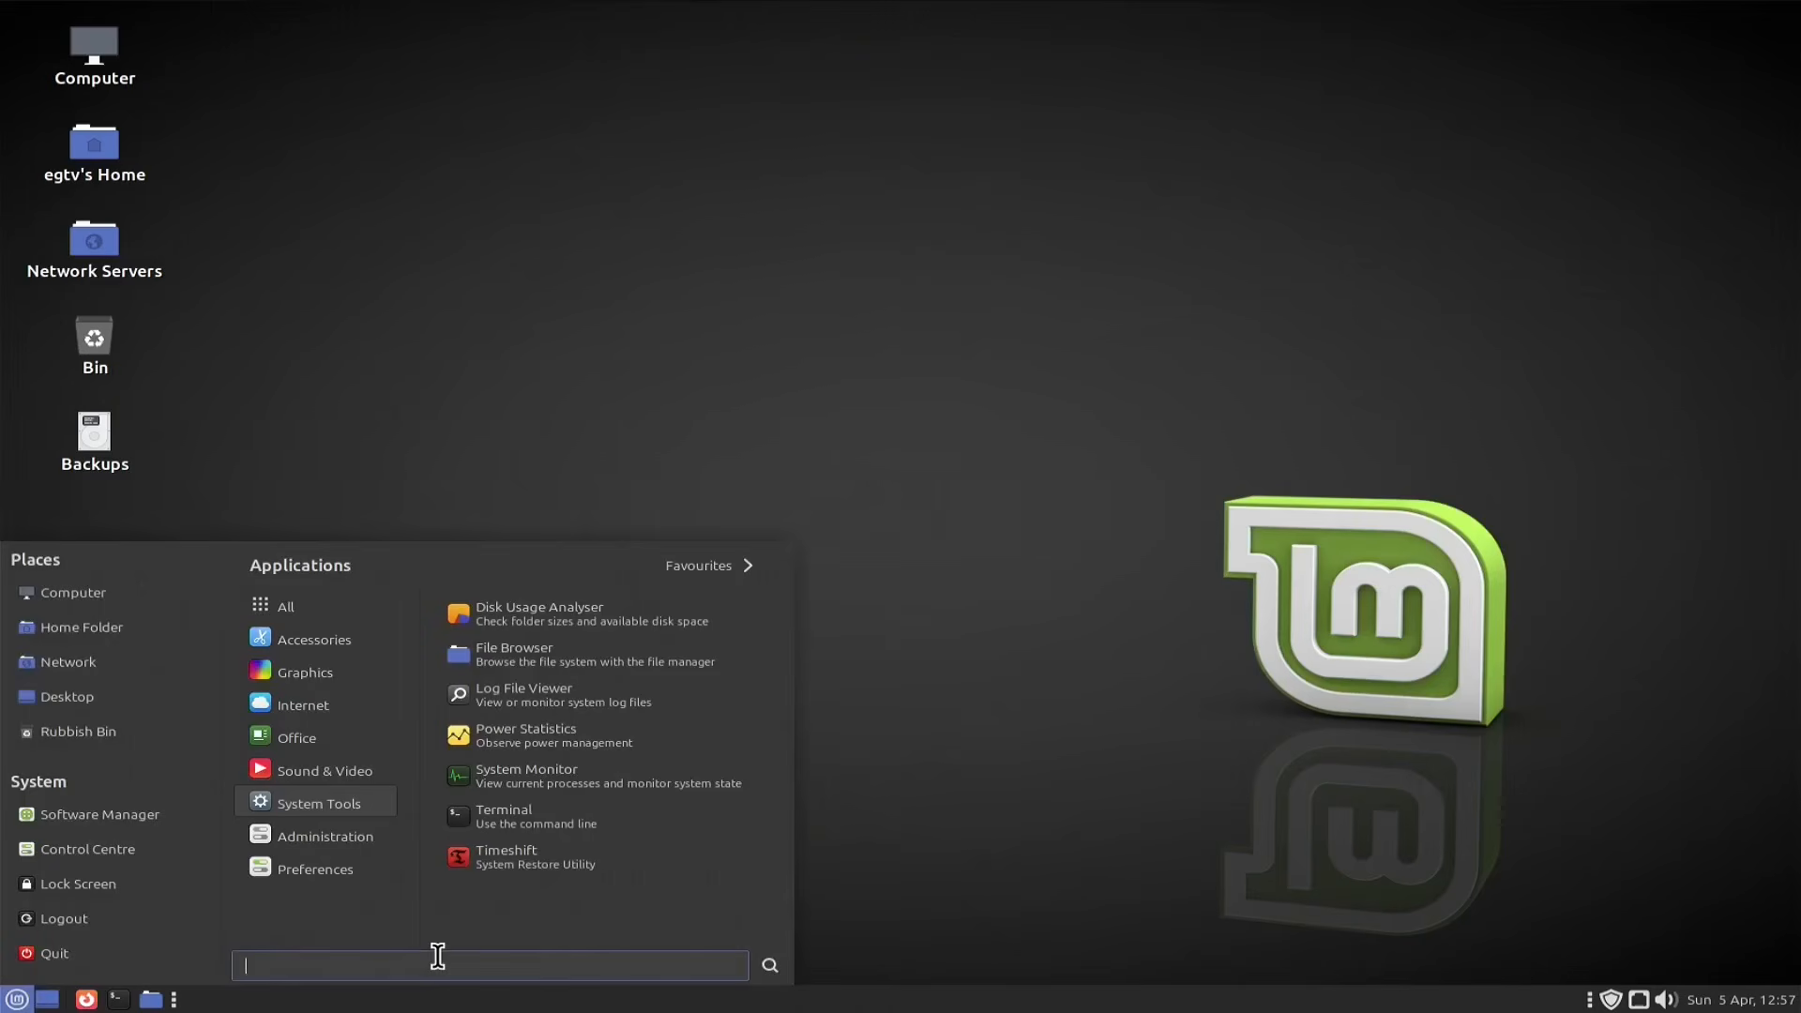
pyautogui.write('sof')
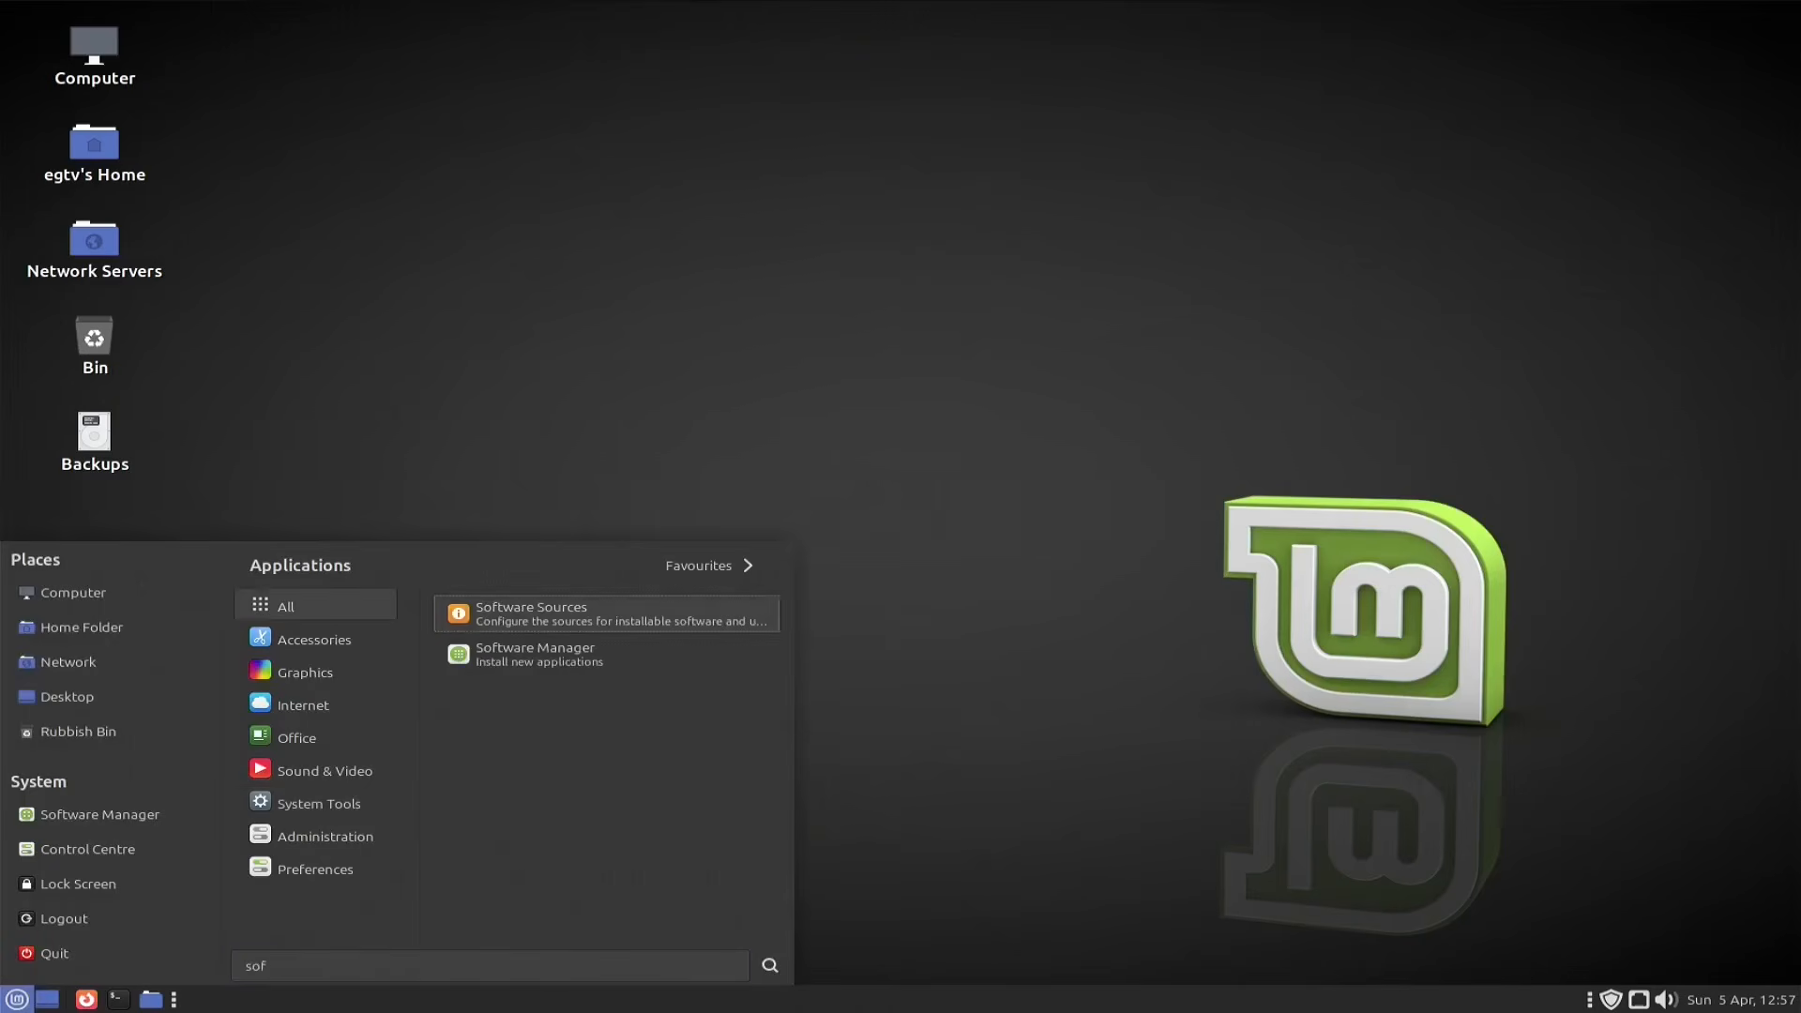
pyautogui.write('tware')
pyautogui.press('Down')
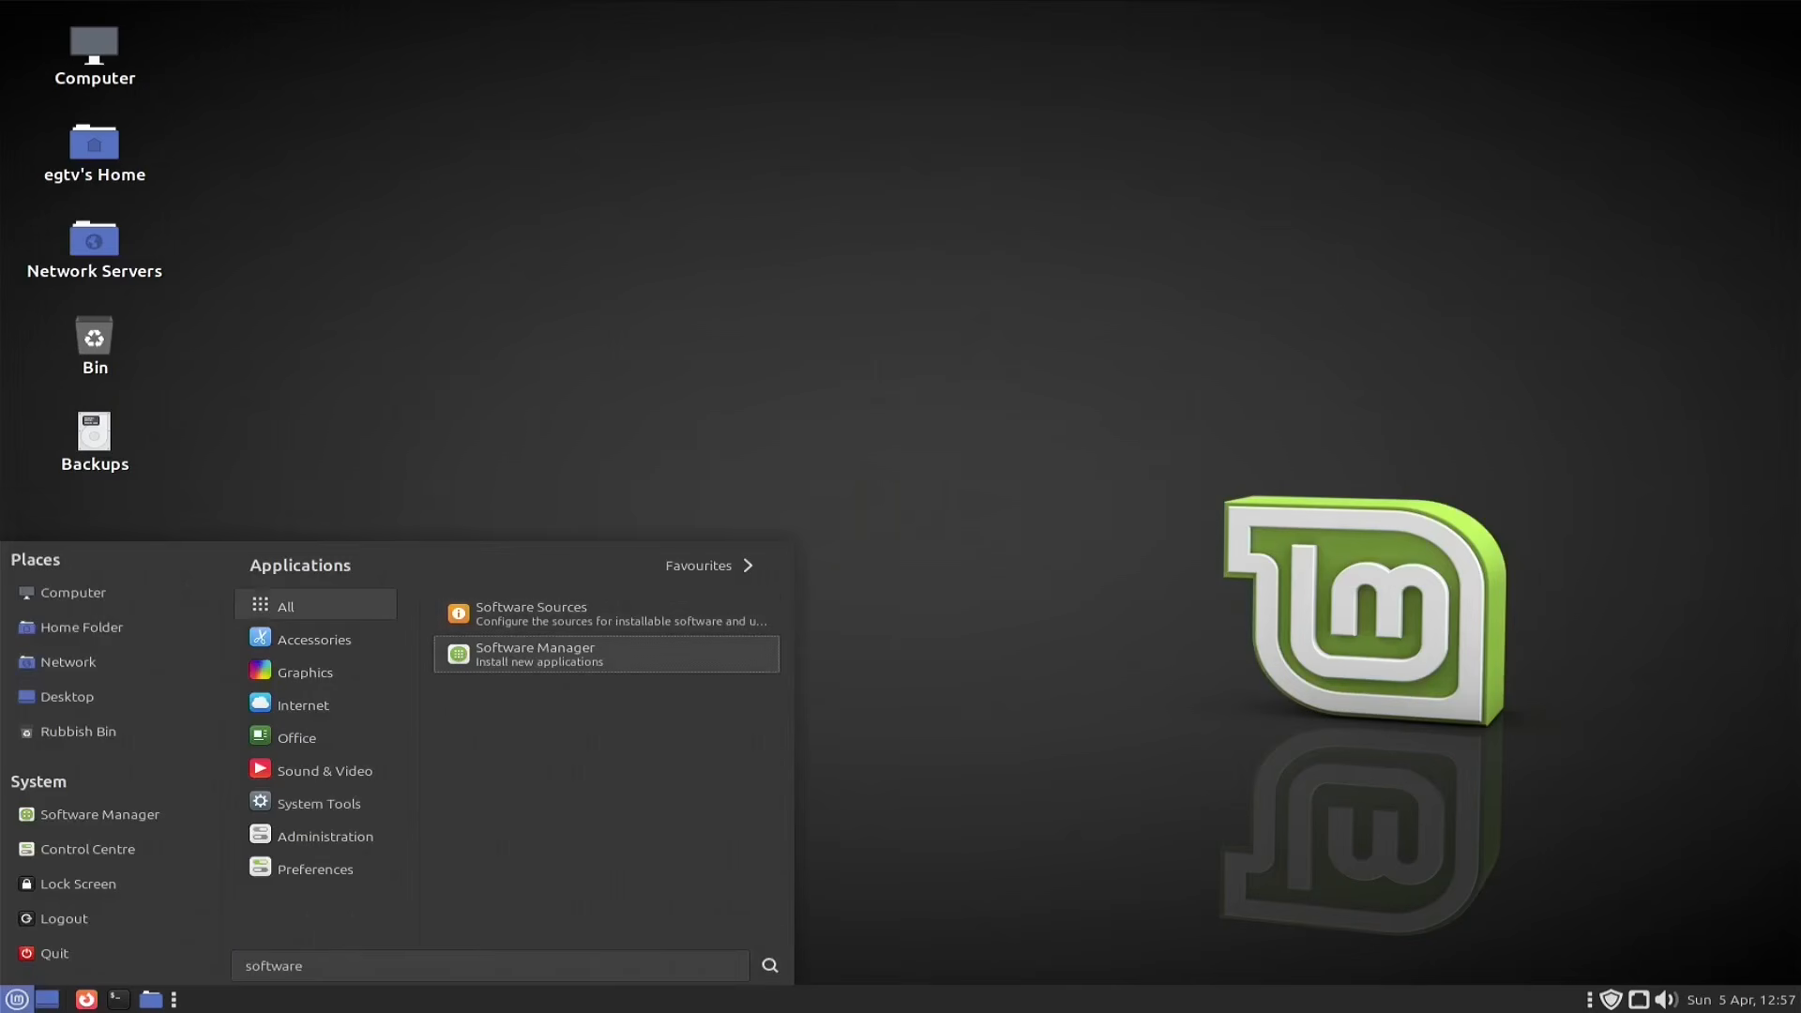
pyautogui.press('Return')
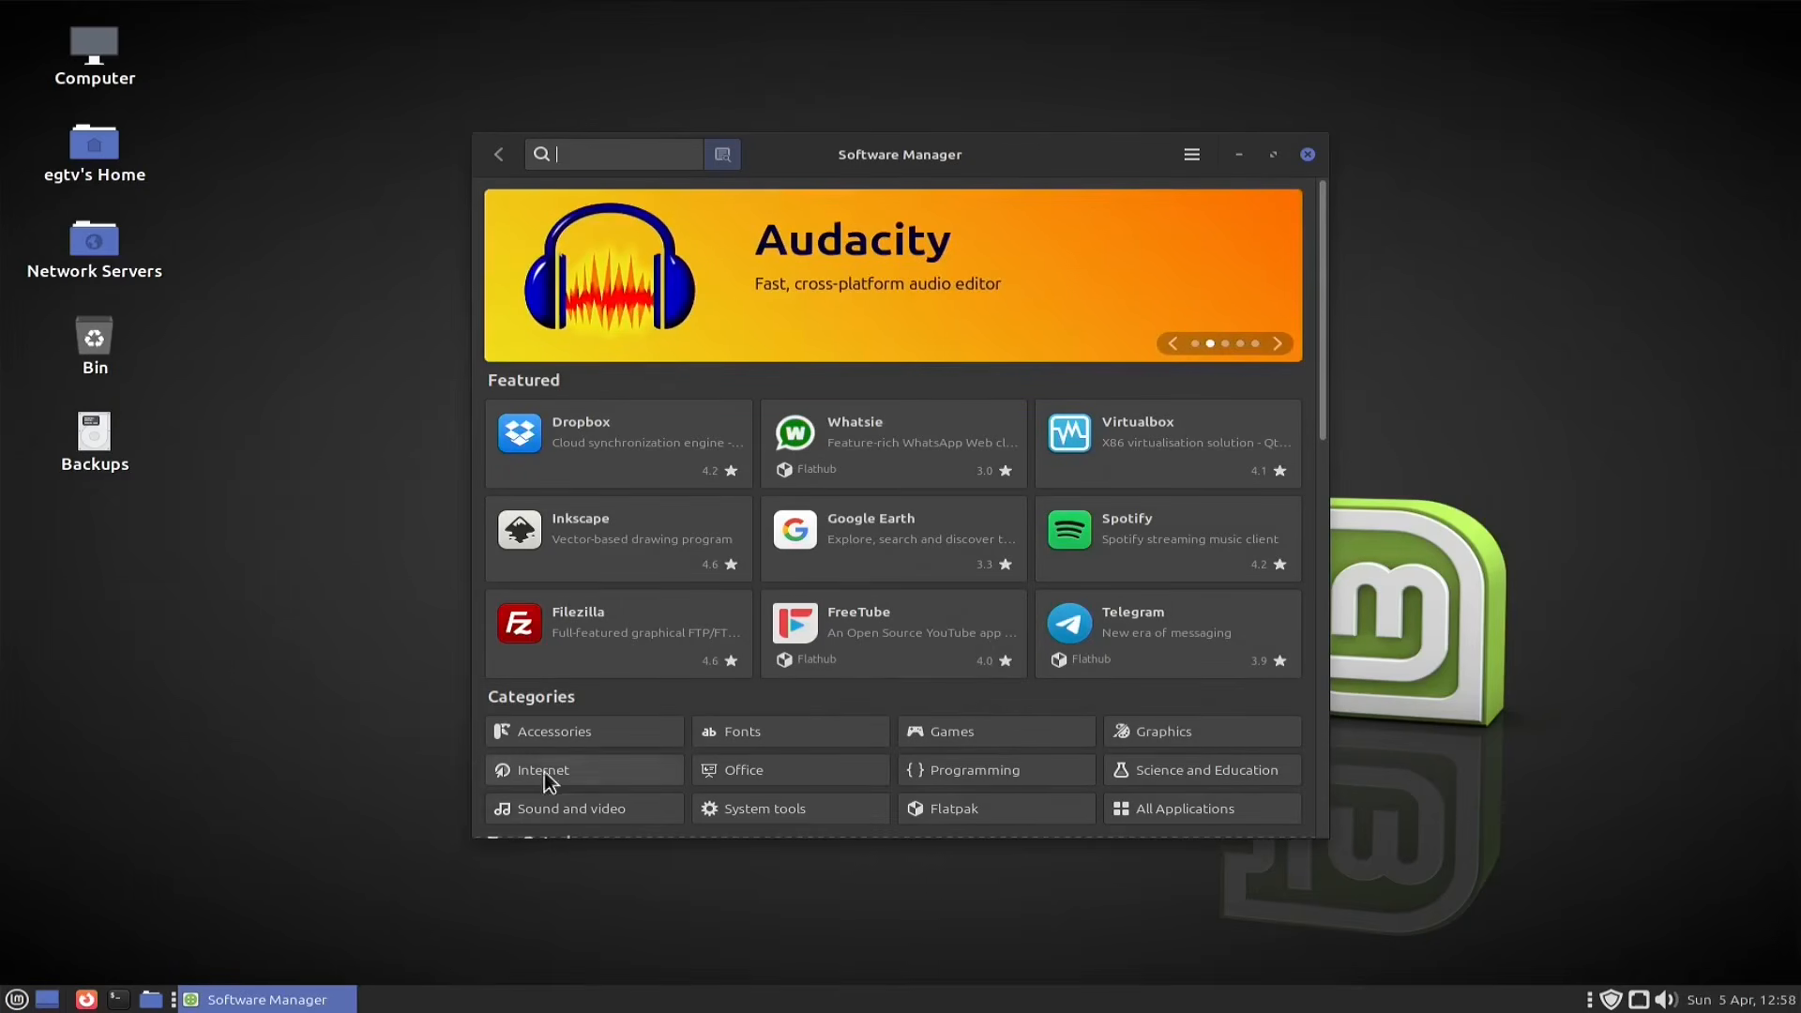
pyautogui.moveTo(982, 160); pyautogui.dragTo(859, 115)
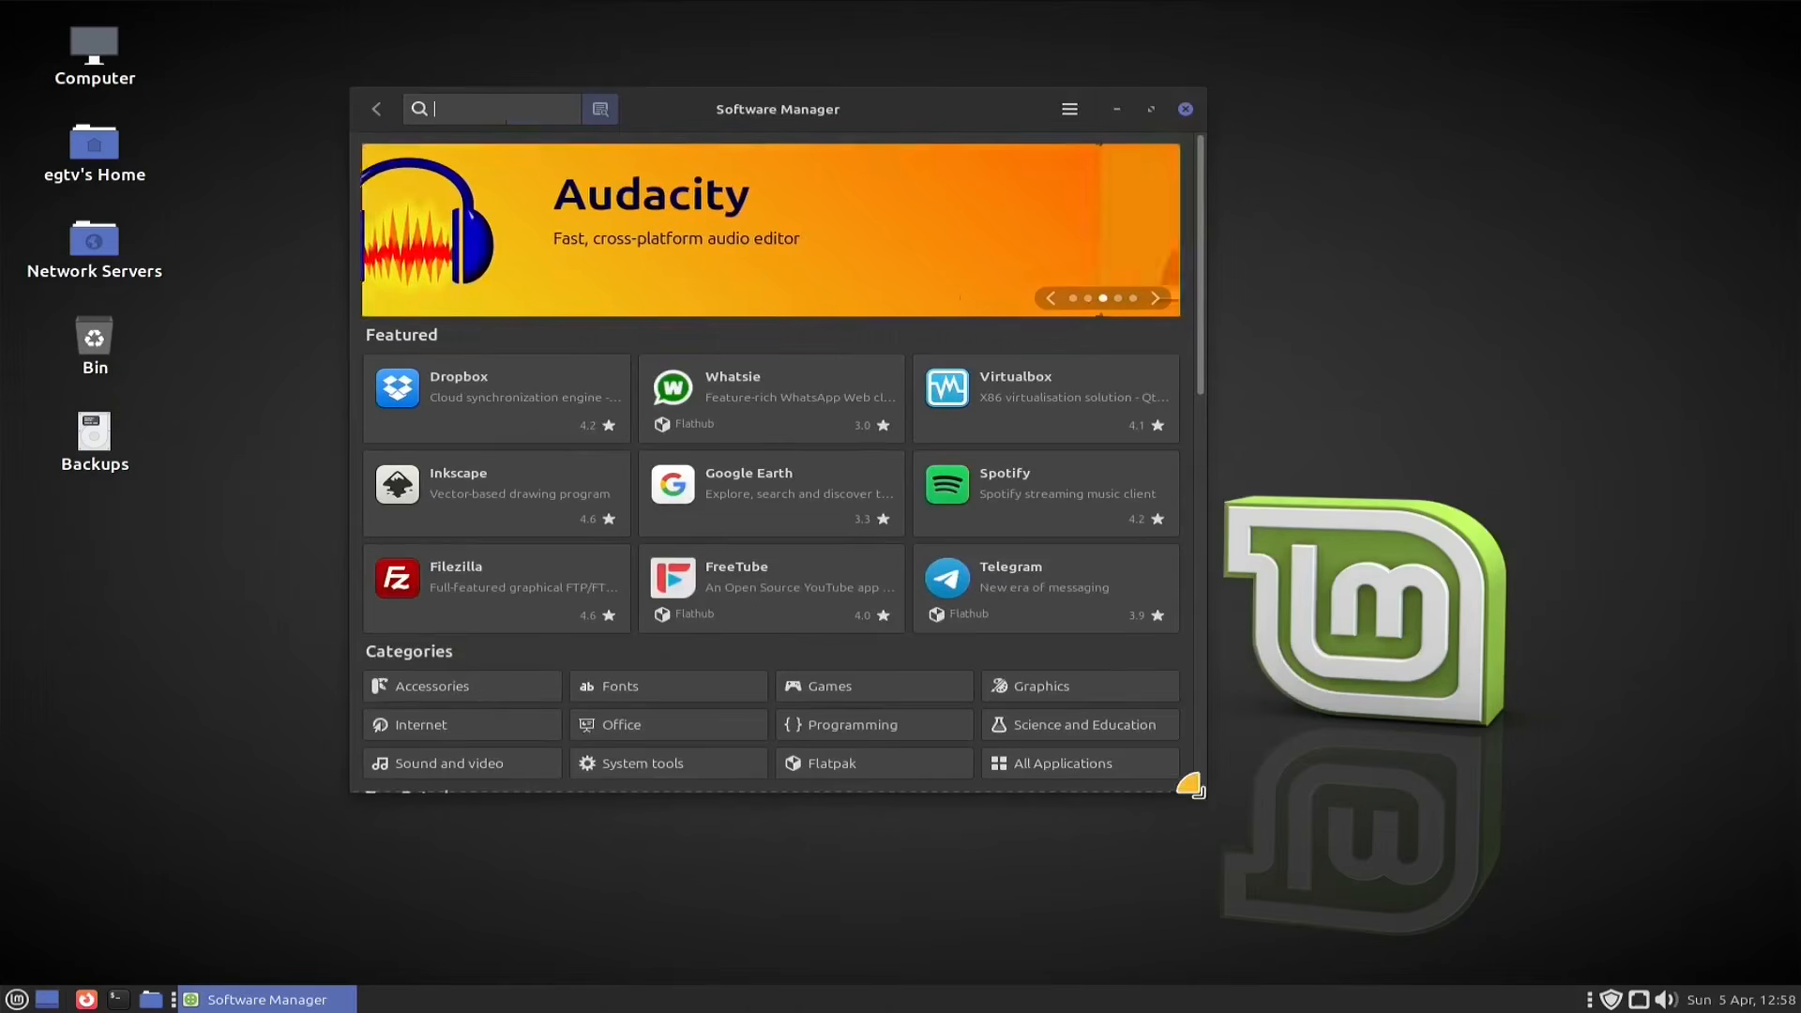
pyautogui.moveTo(1203, 789); pyautogui.dragTo(1541, 885)
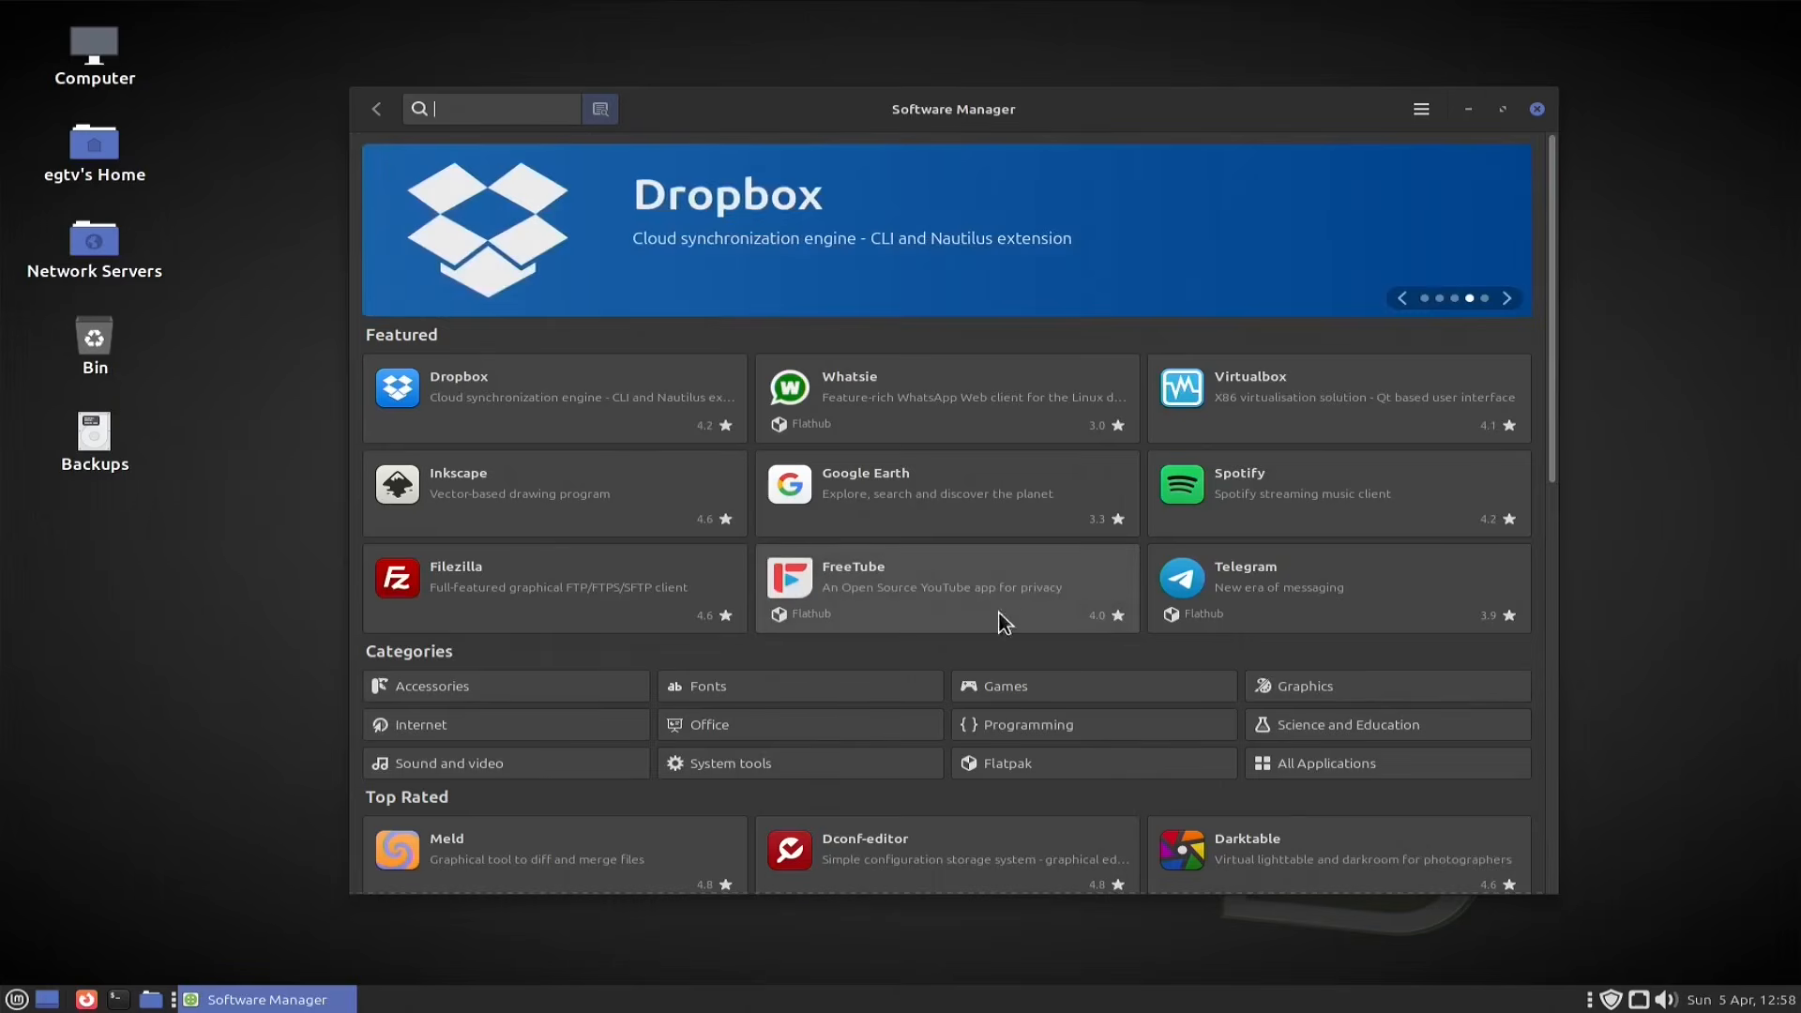
# Step: Find Audacity among the featured banners and open its page to review the package details
pyautogui.scroll(-5, 999, 619)
pyautogui.scroll(5, 1002, 615)
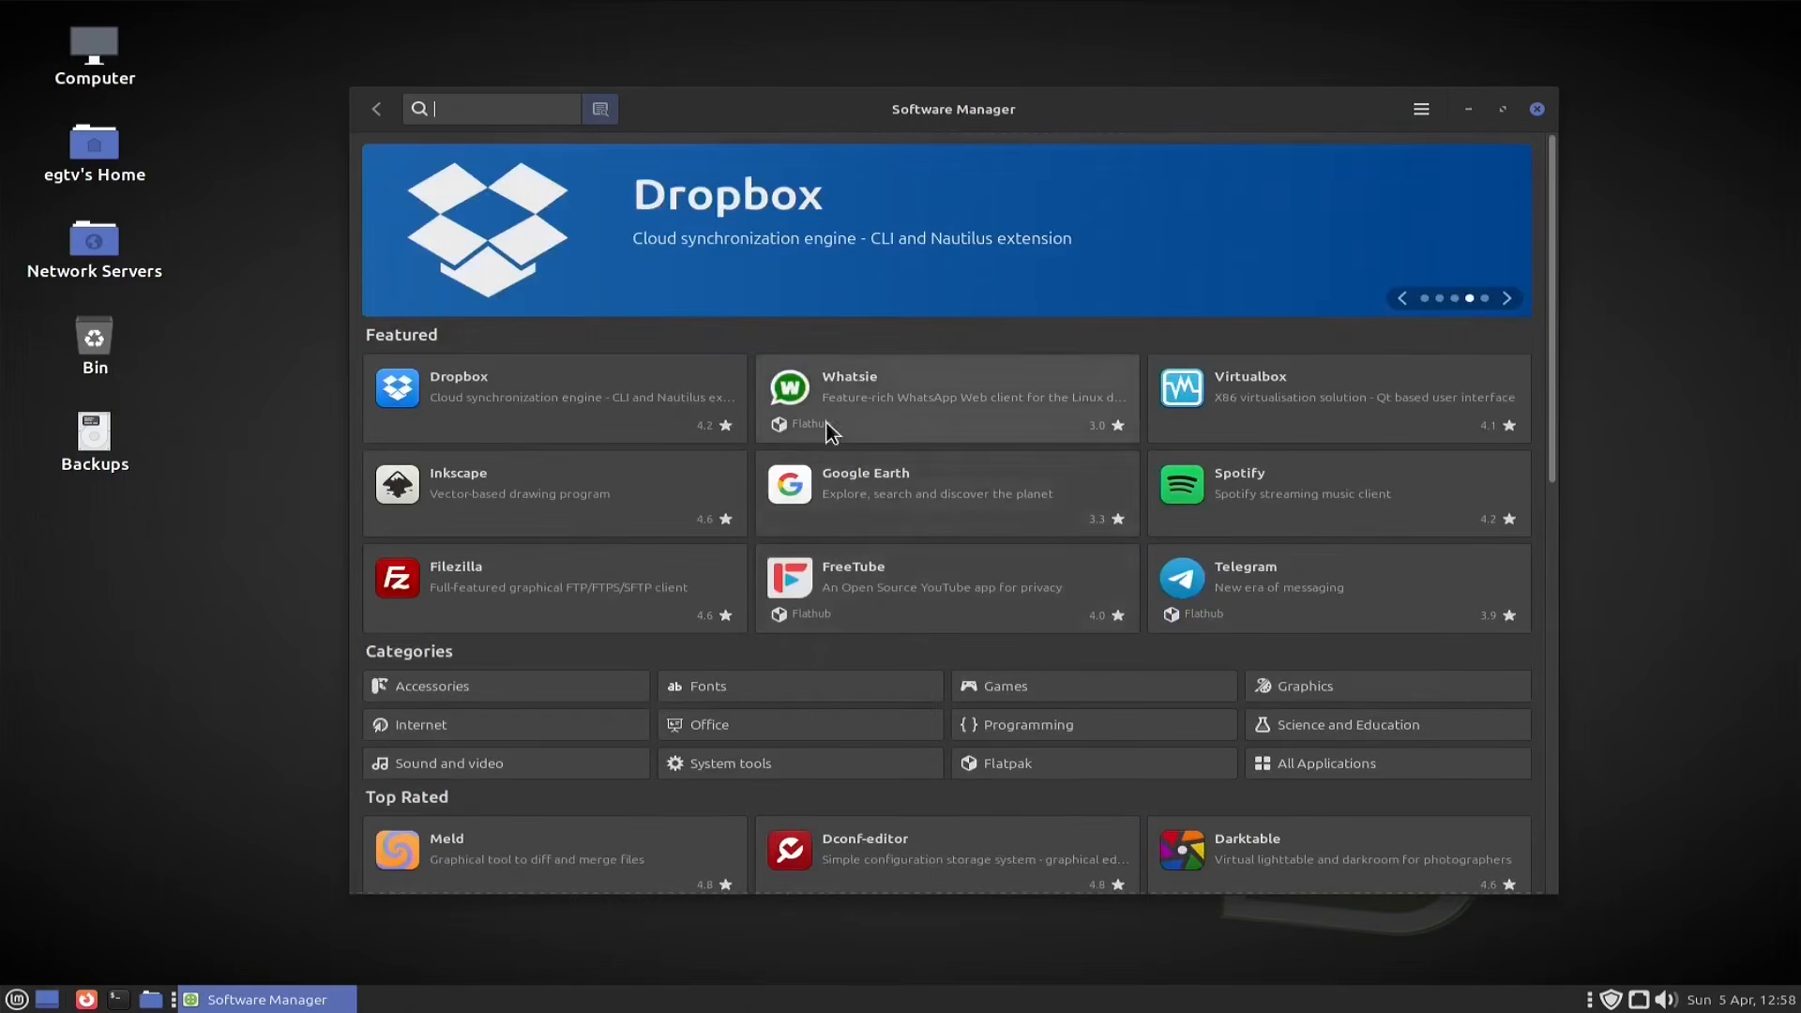
pyautogui.click(1403, 299)
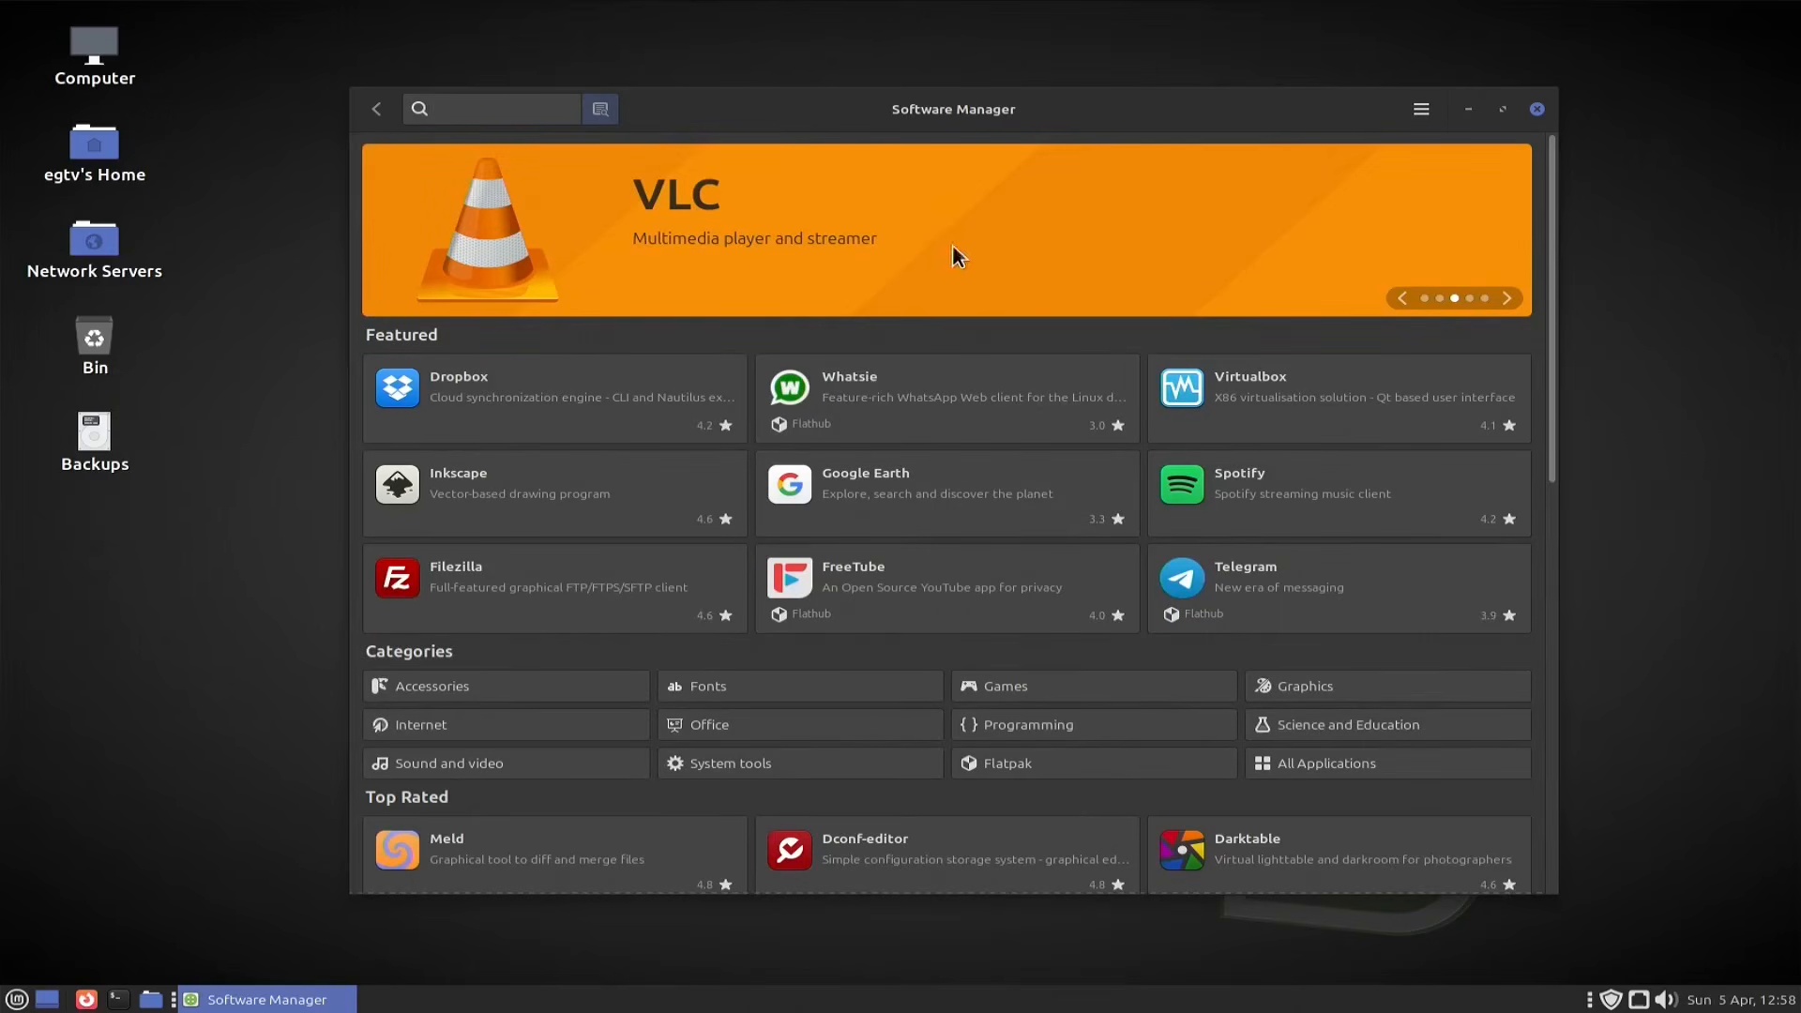
pyautogui.click(1401, 300)
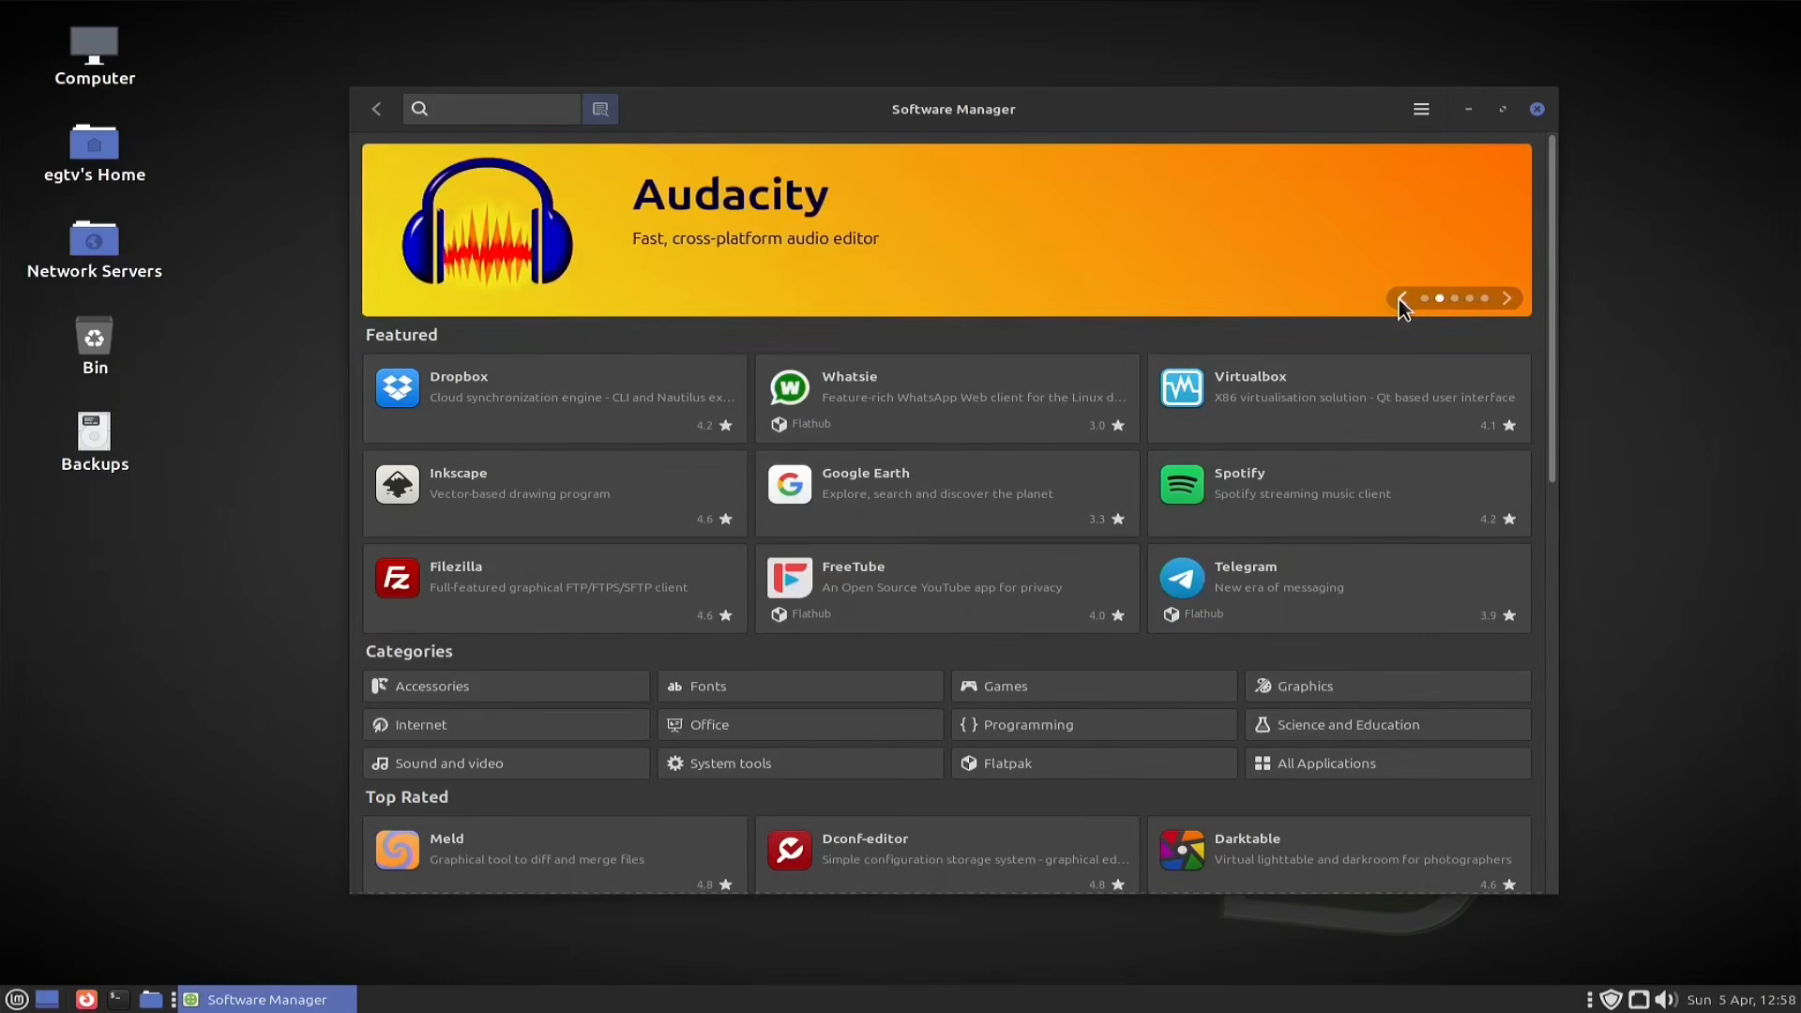
pyautogui.click(1105, 242)
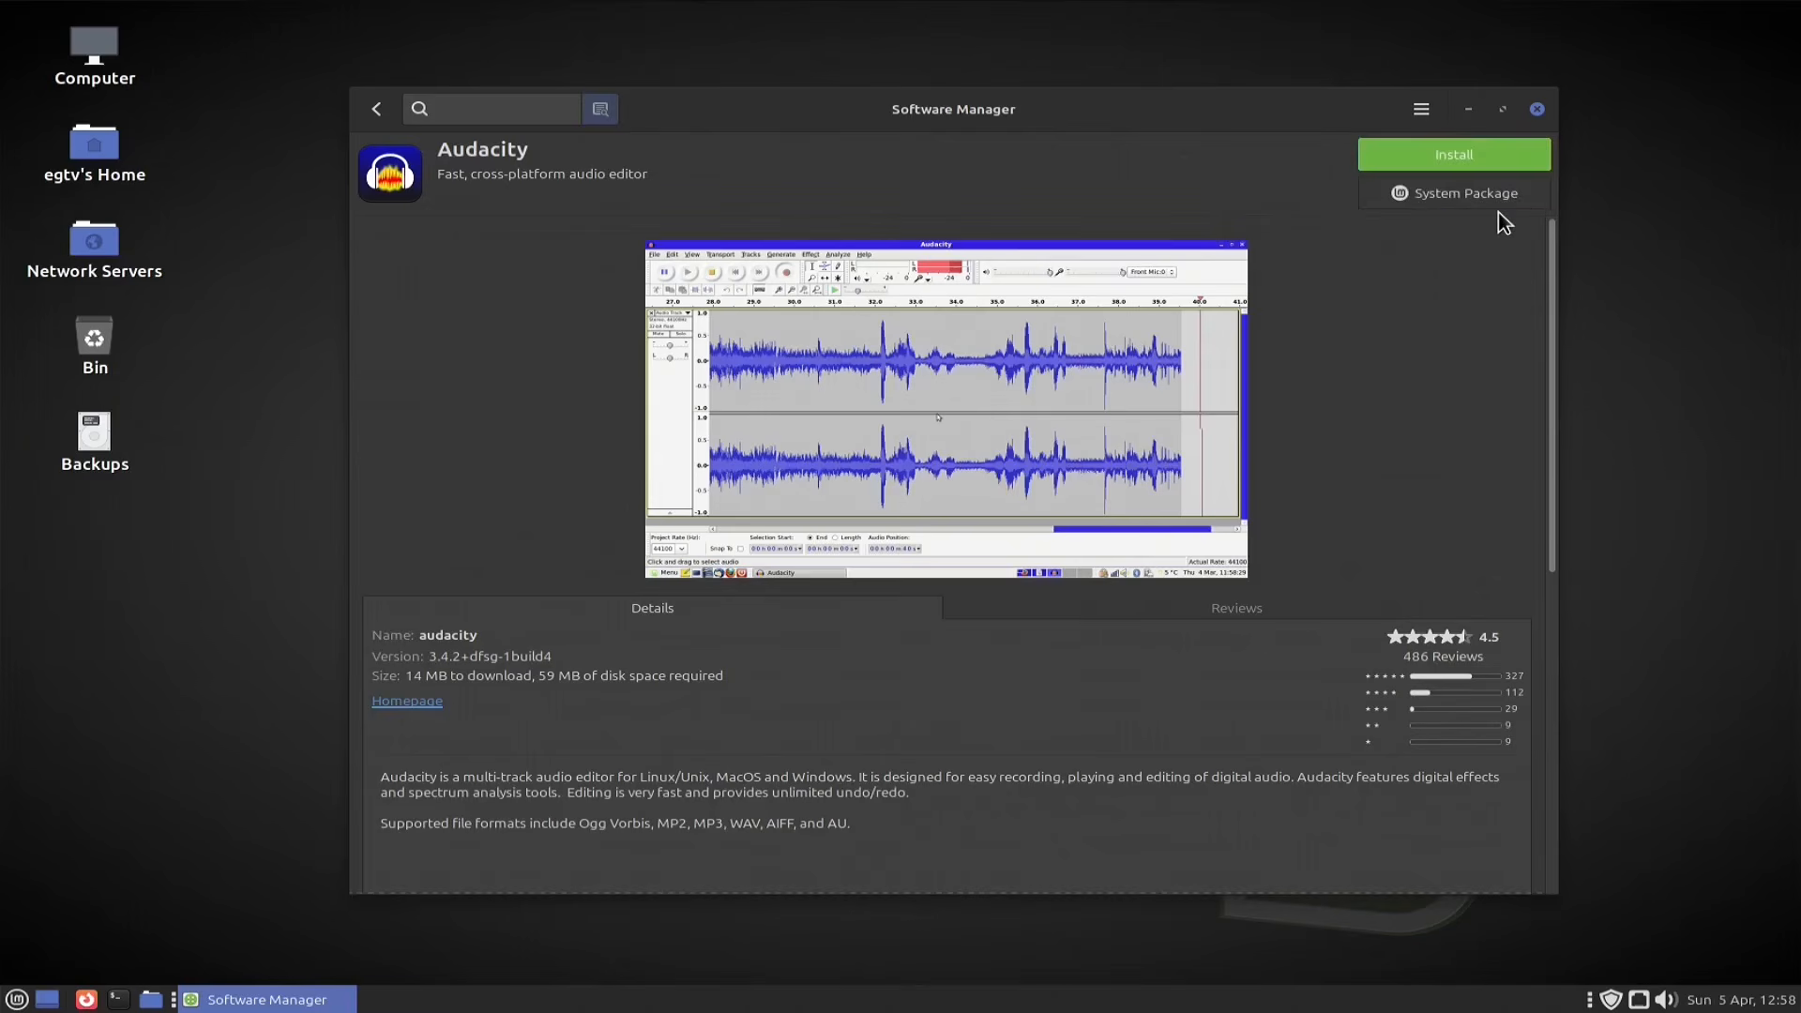
pyautogui.scroll(-1, 1008, 581)
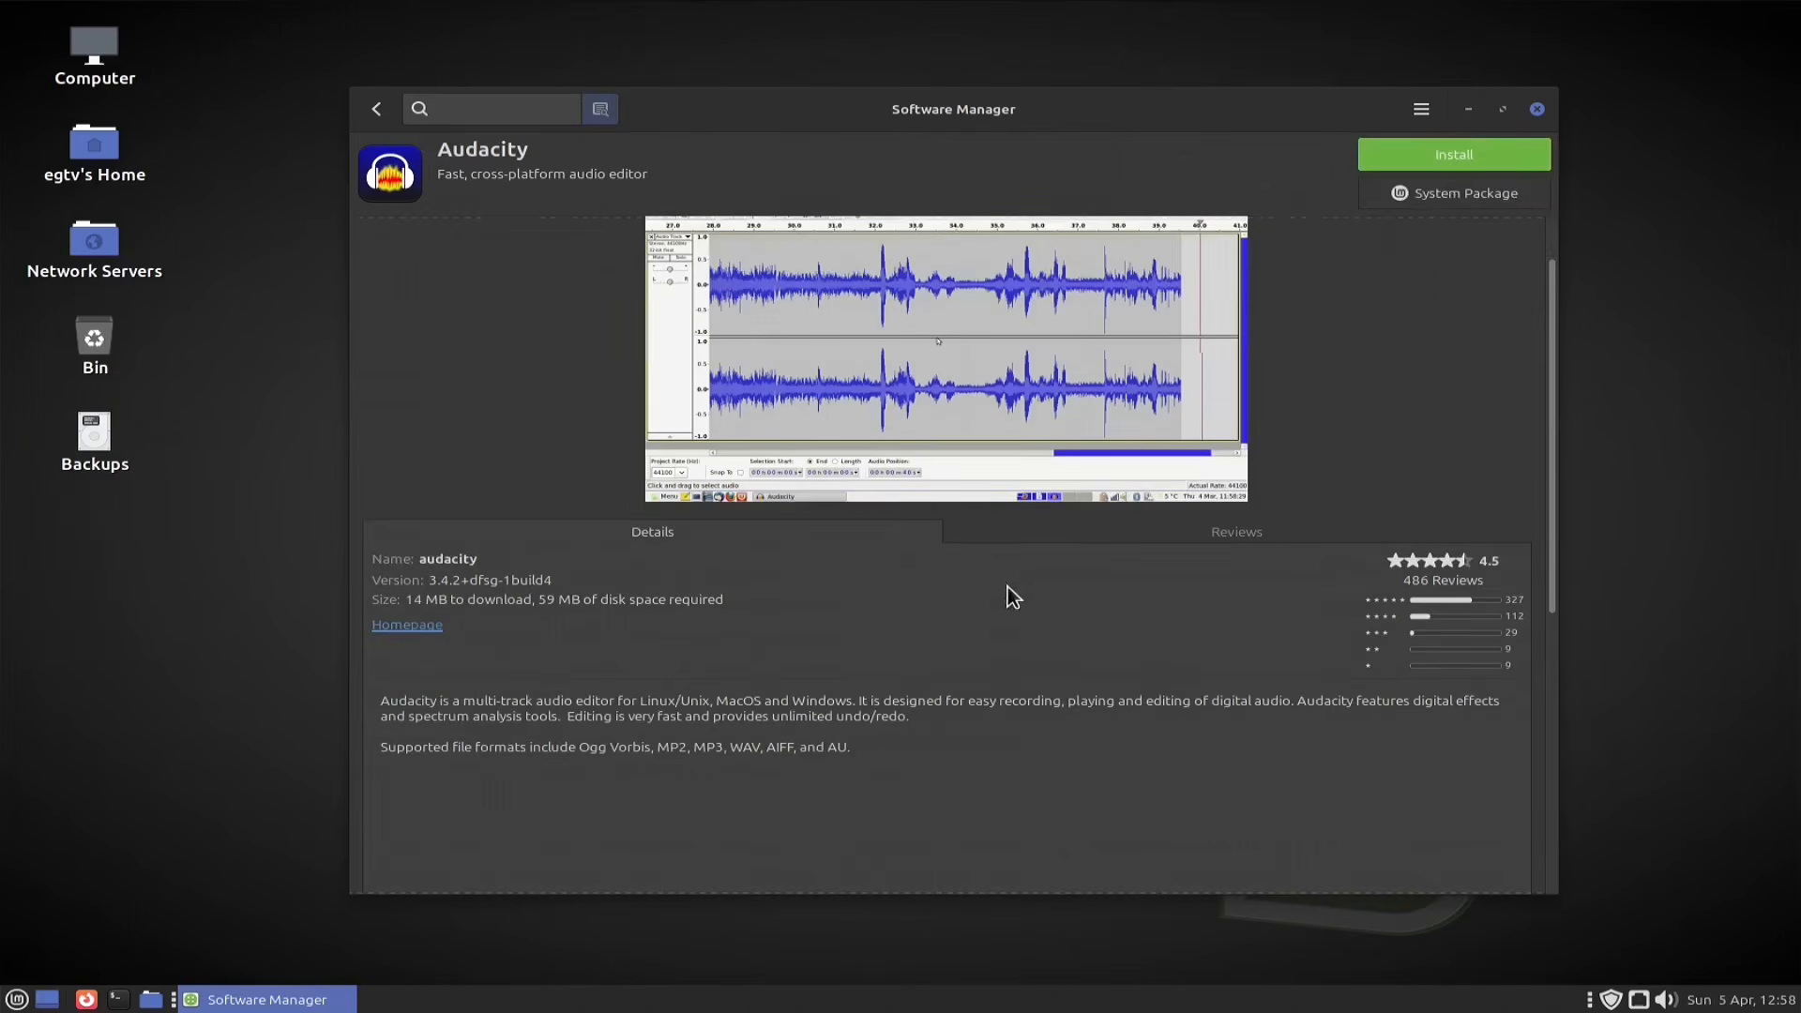
pyautogui.scroll(1, 1054, 595)
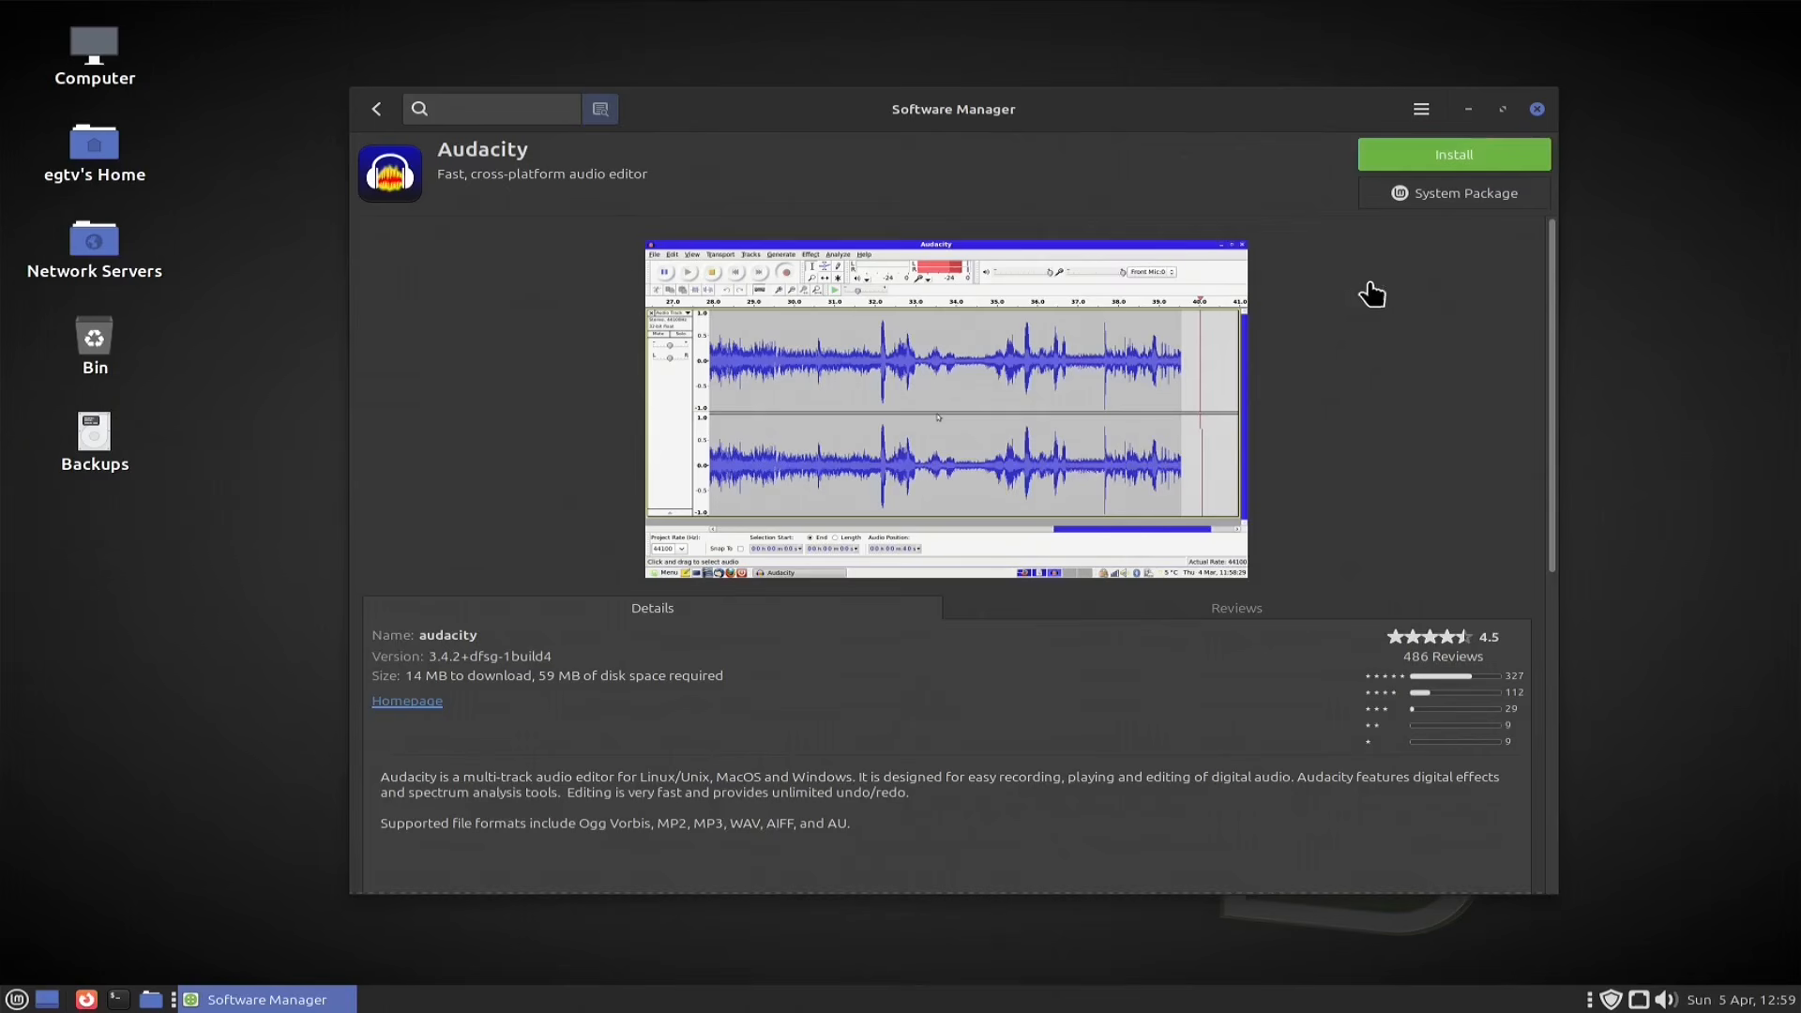
# Step: Install the Audacity system package, accepting the additional software and authorising with the account password
pyautogui.click(1479, 162)
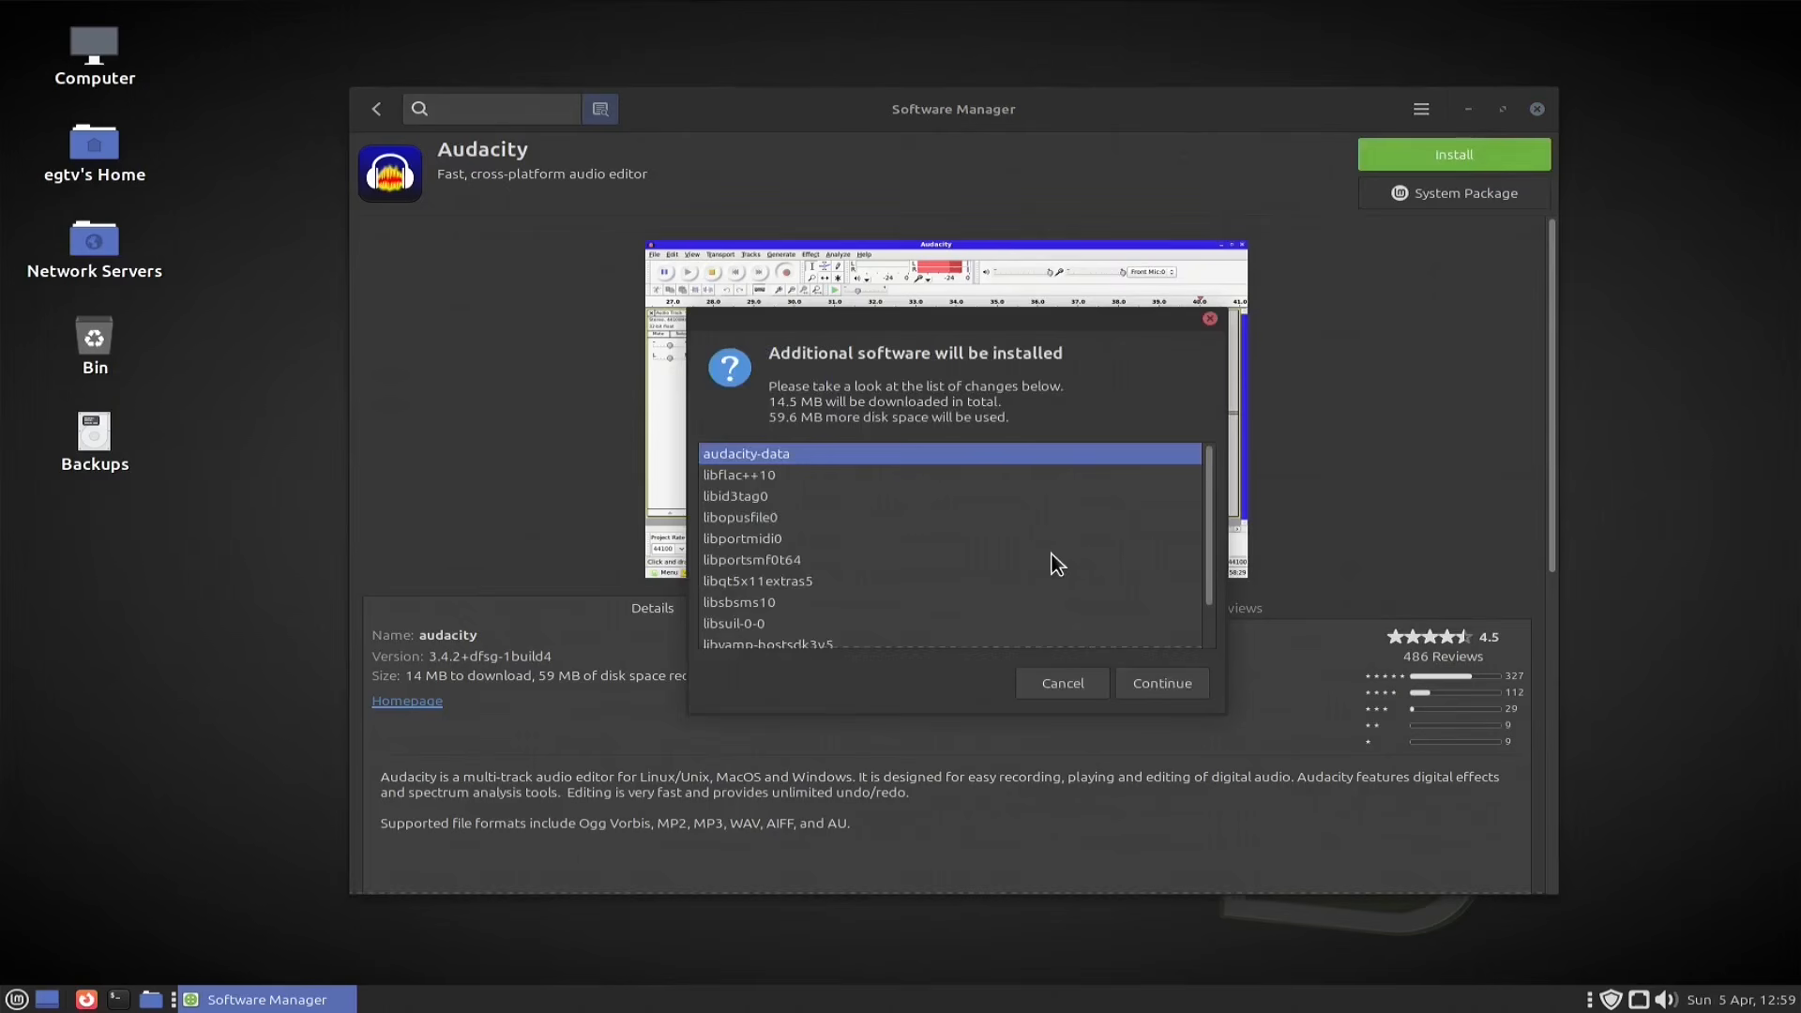
pyautogui.scroll(-2, 1056, 562)
pyautogui.scroll(2, 1074, 577)
pyautogui.click(1162, 685)
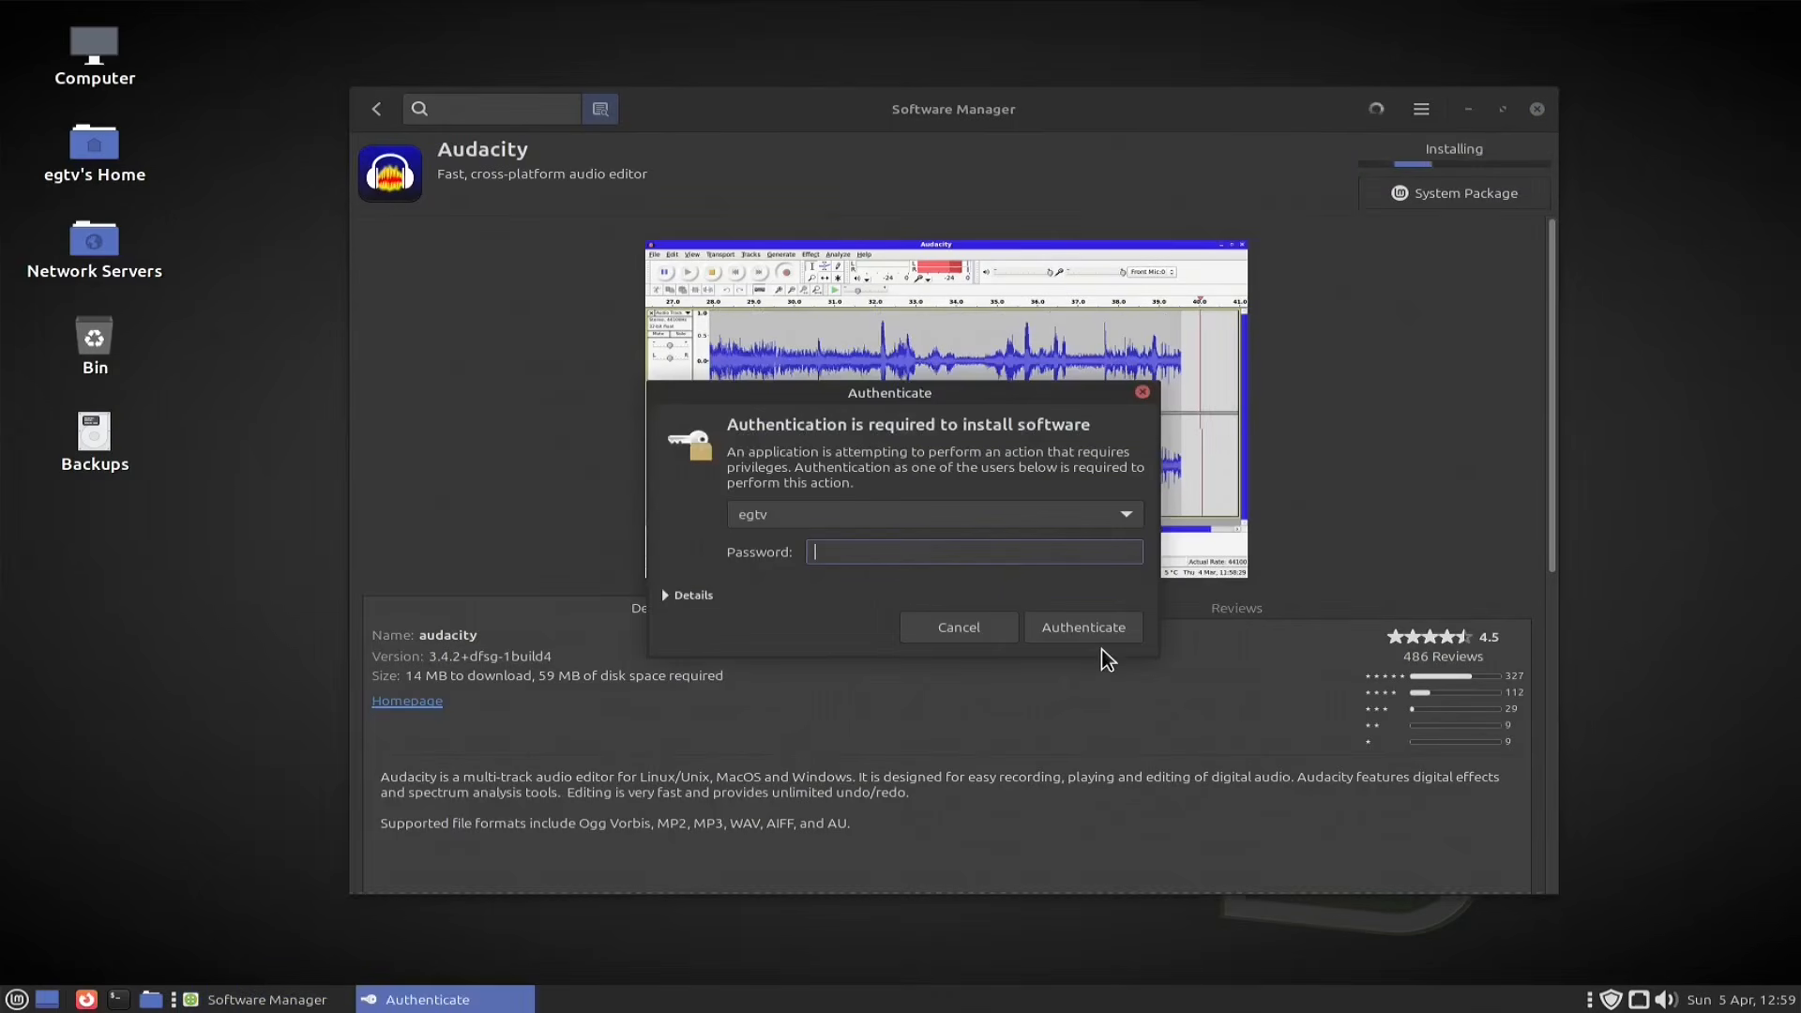
pyautogui.write('•••••')
pyautogui.press('Return')
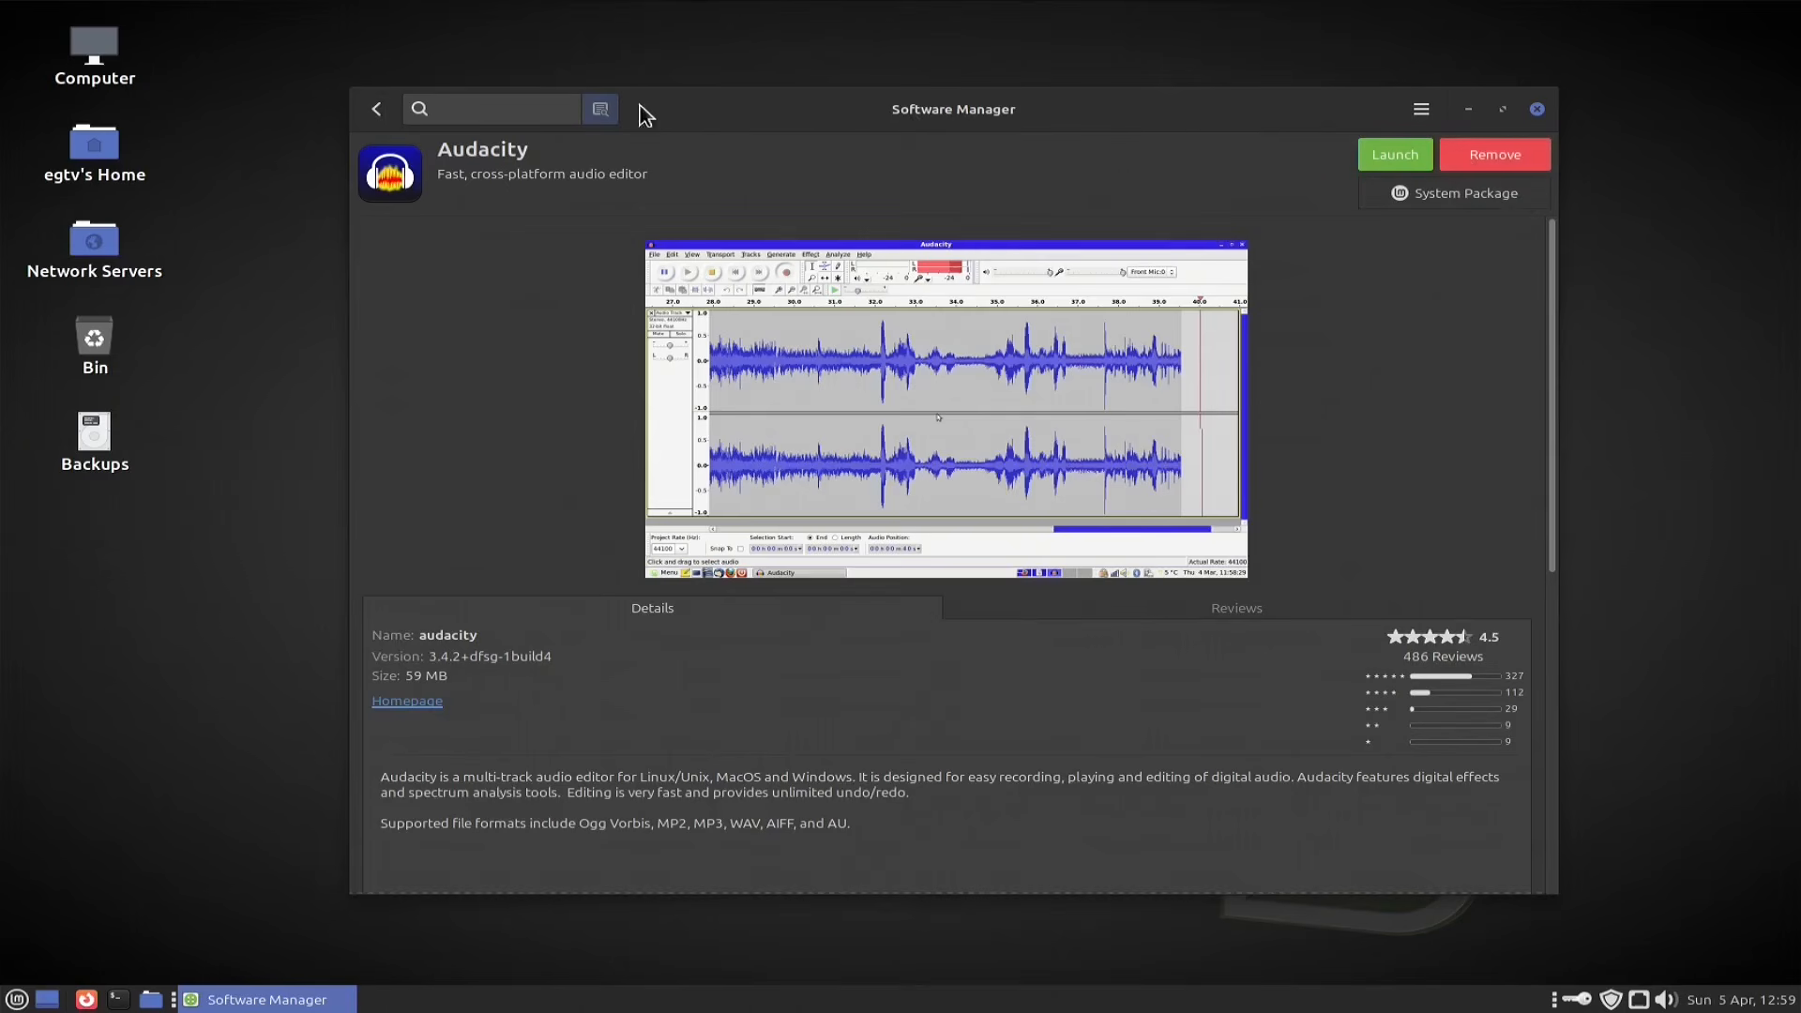
# Step: Return to the Software Manager's main page, look over the featured apps and minimise the window
pyautogui.click(392, 109)
pyautogui.scroll(-3, 797, 516)
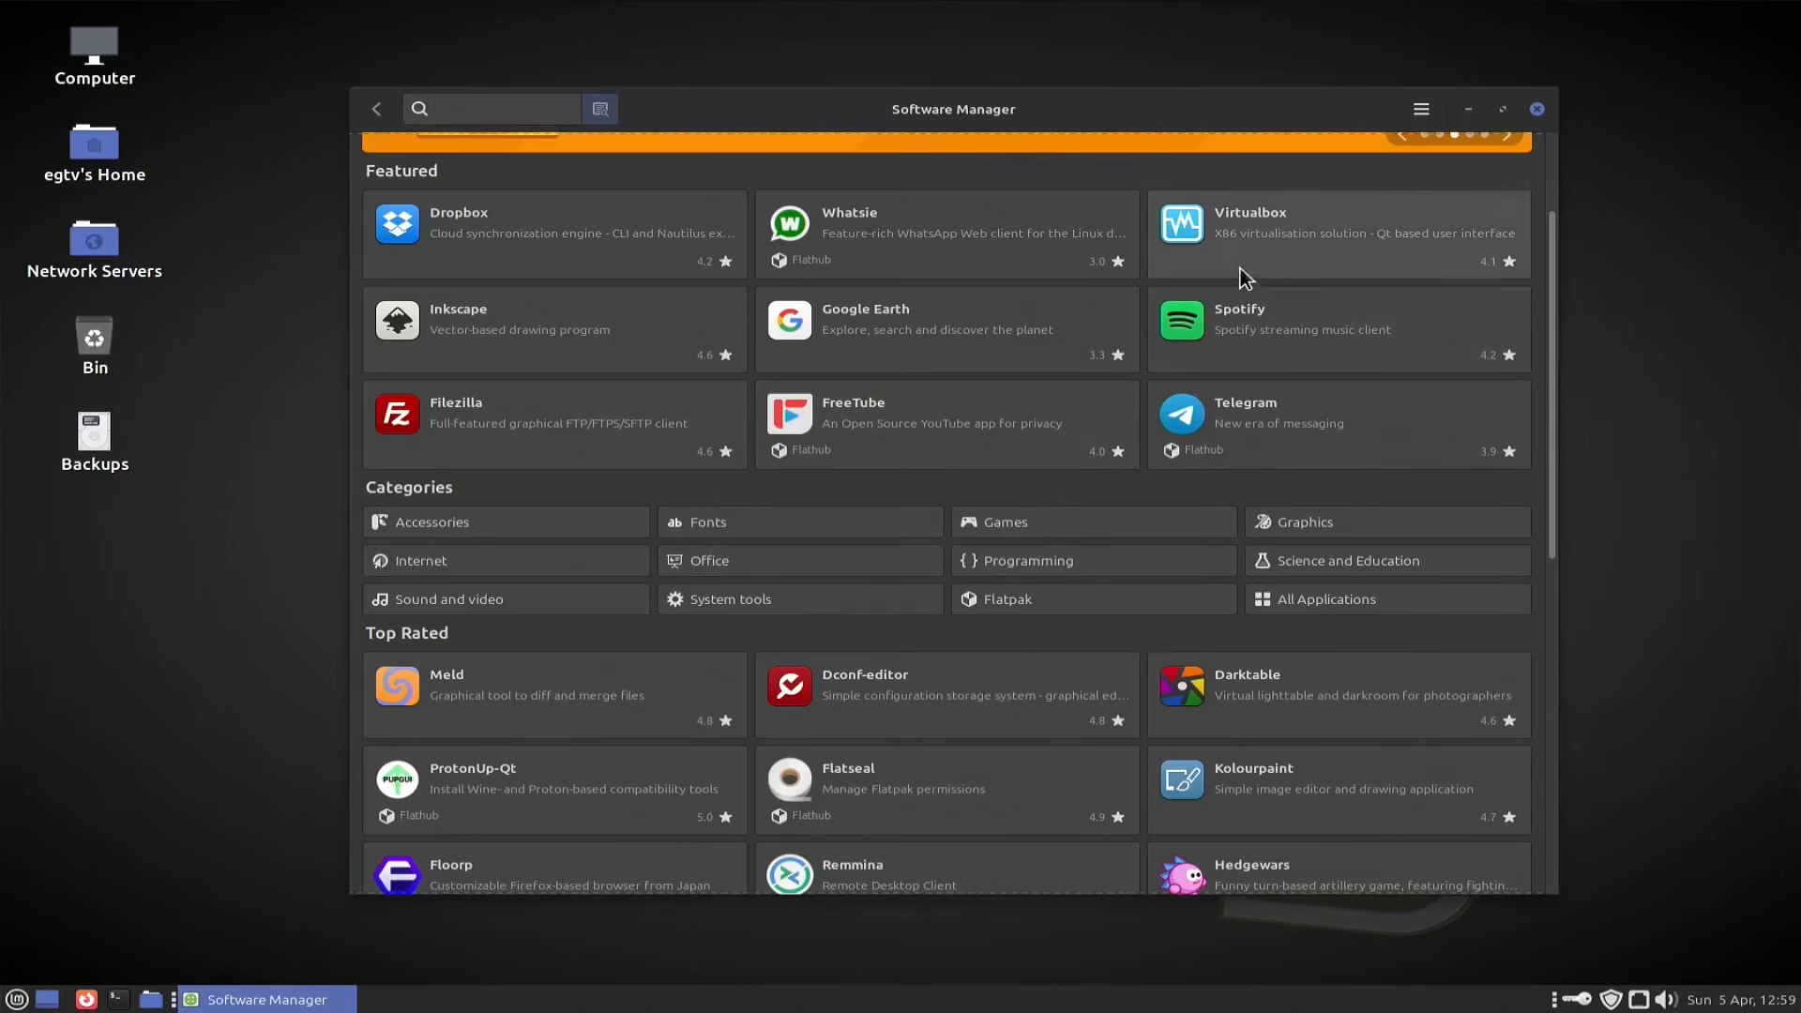
pyautogui.click(1469, 110)
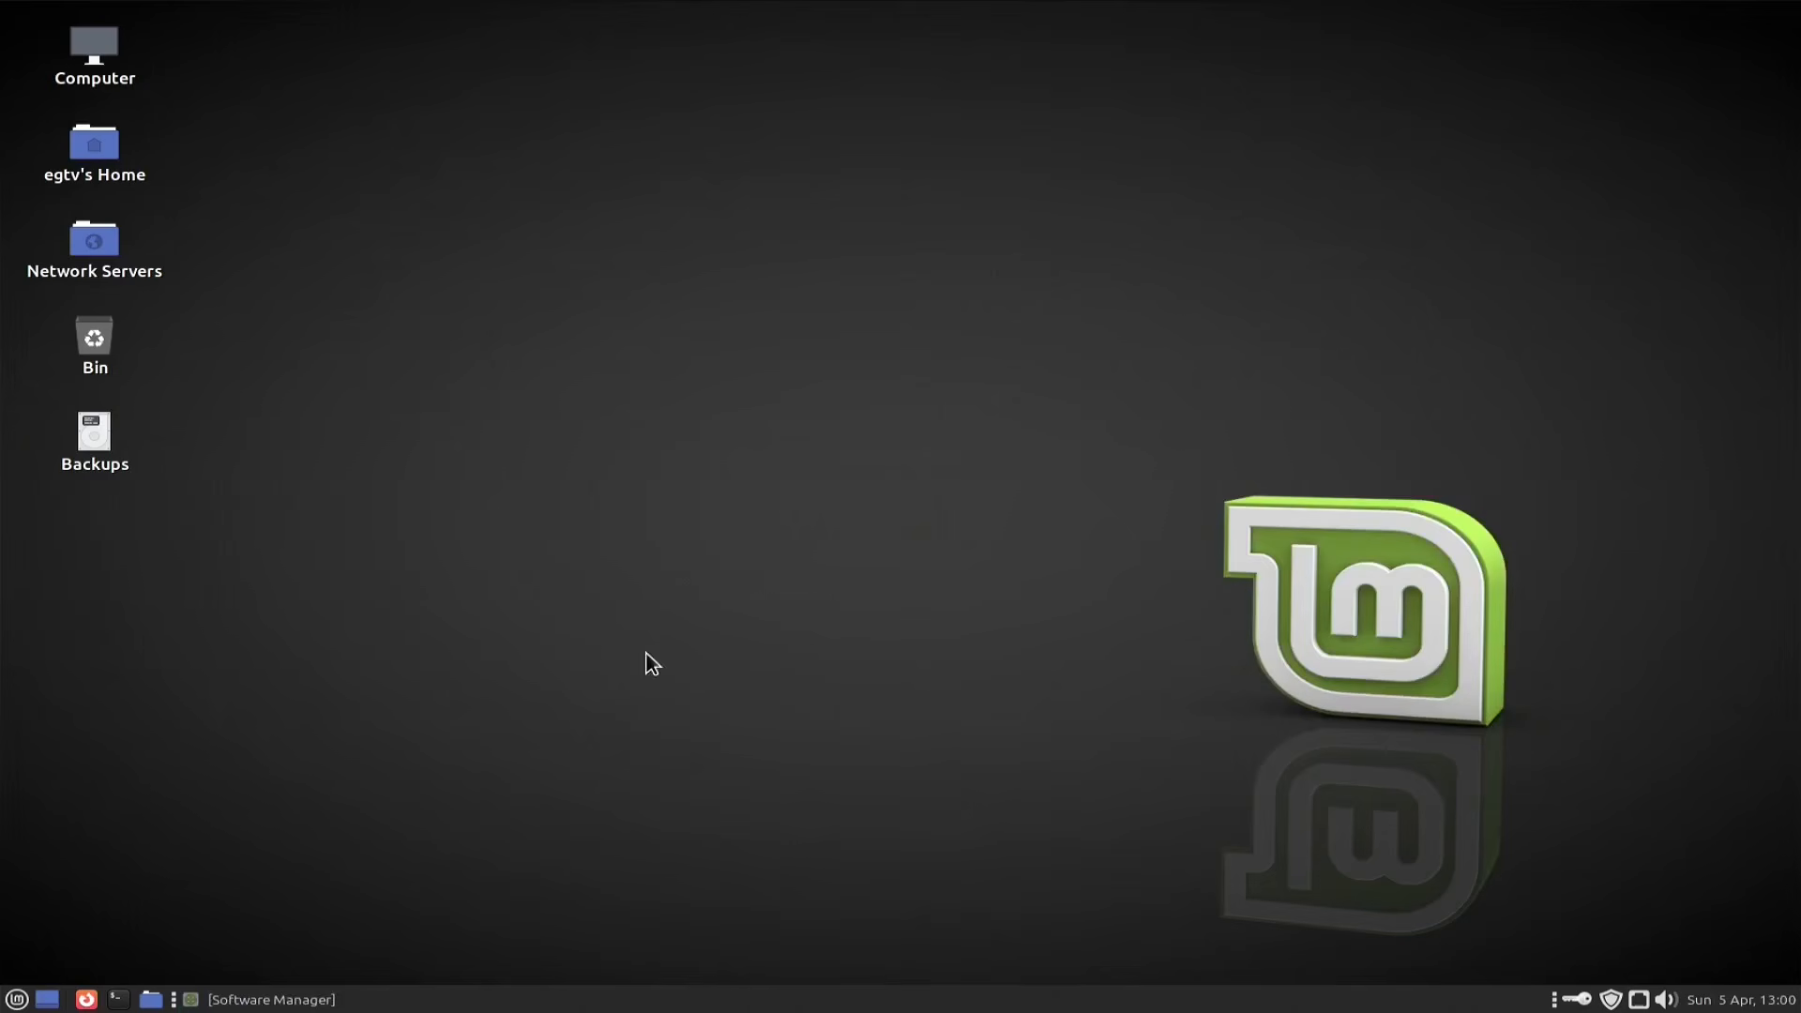
# Step: Switch to Firefox, look through the open Telegram, Signal and Firefox Developer Edition pages, and download Telegram Desktop for Linux x64
pyautogui.click(89, 999)
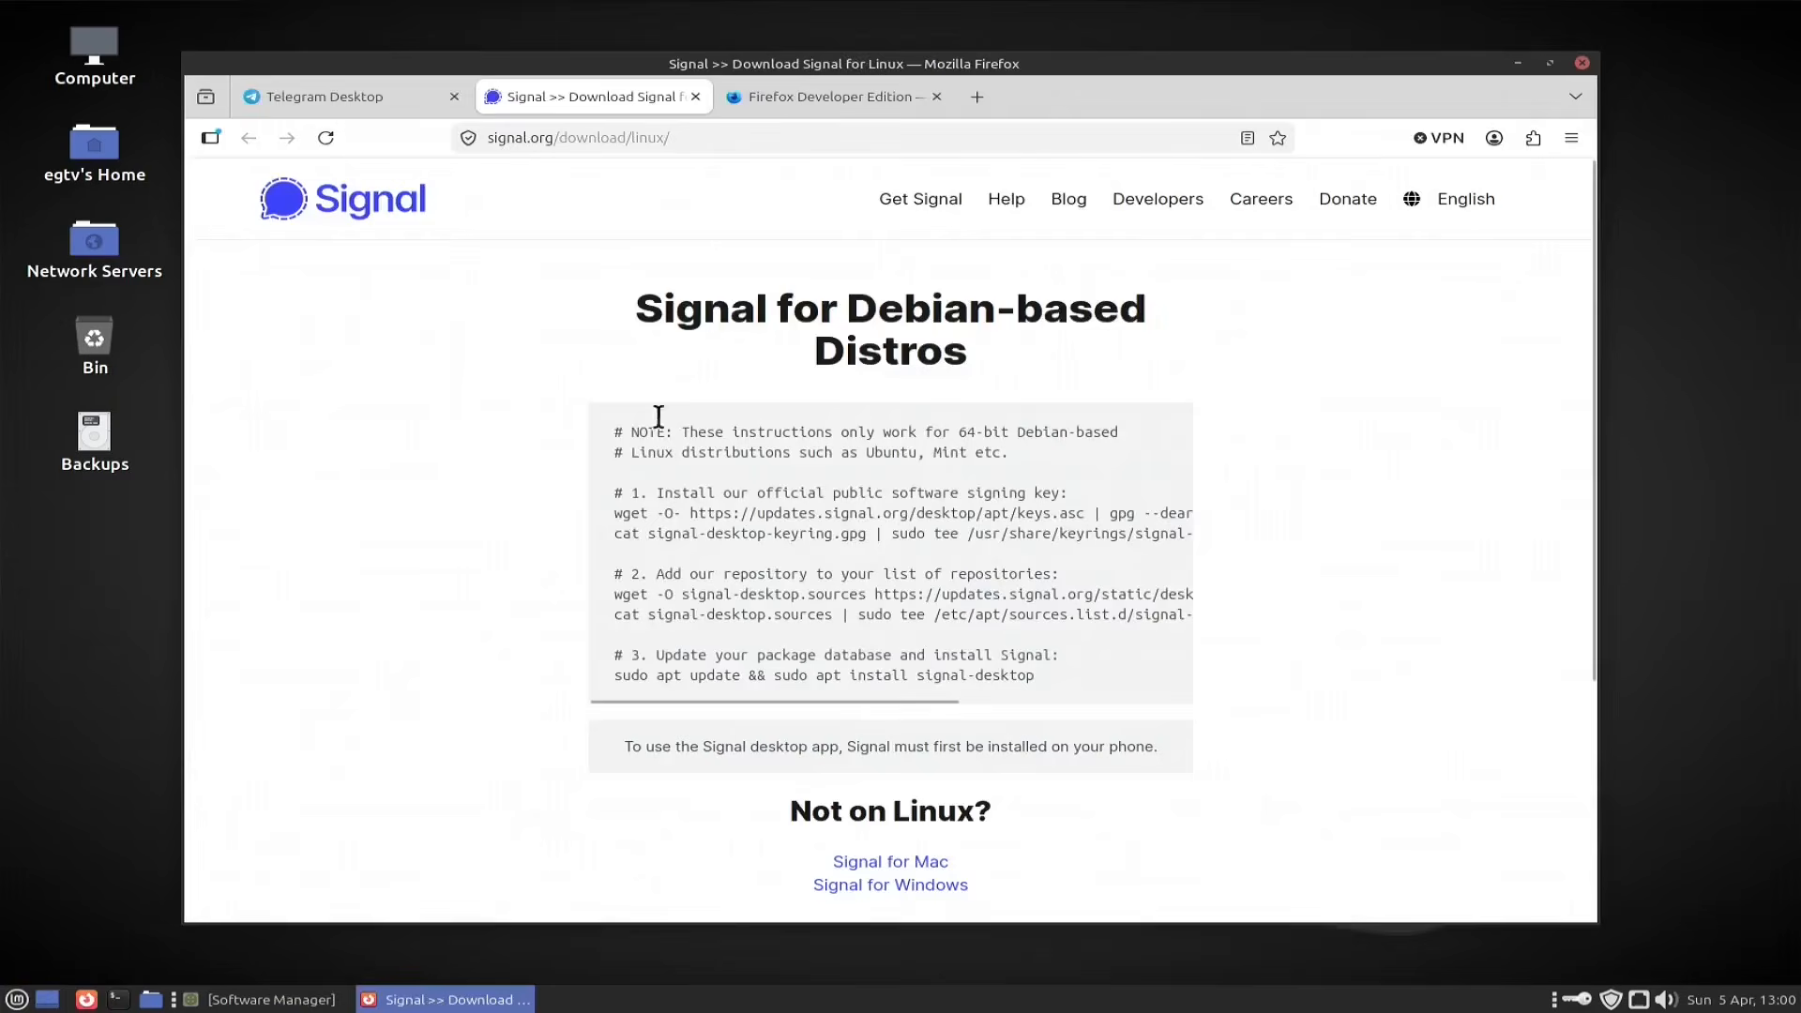
pyautogui.click(305, 101)
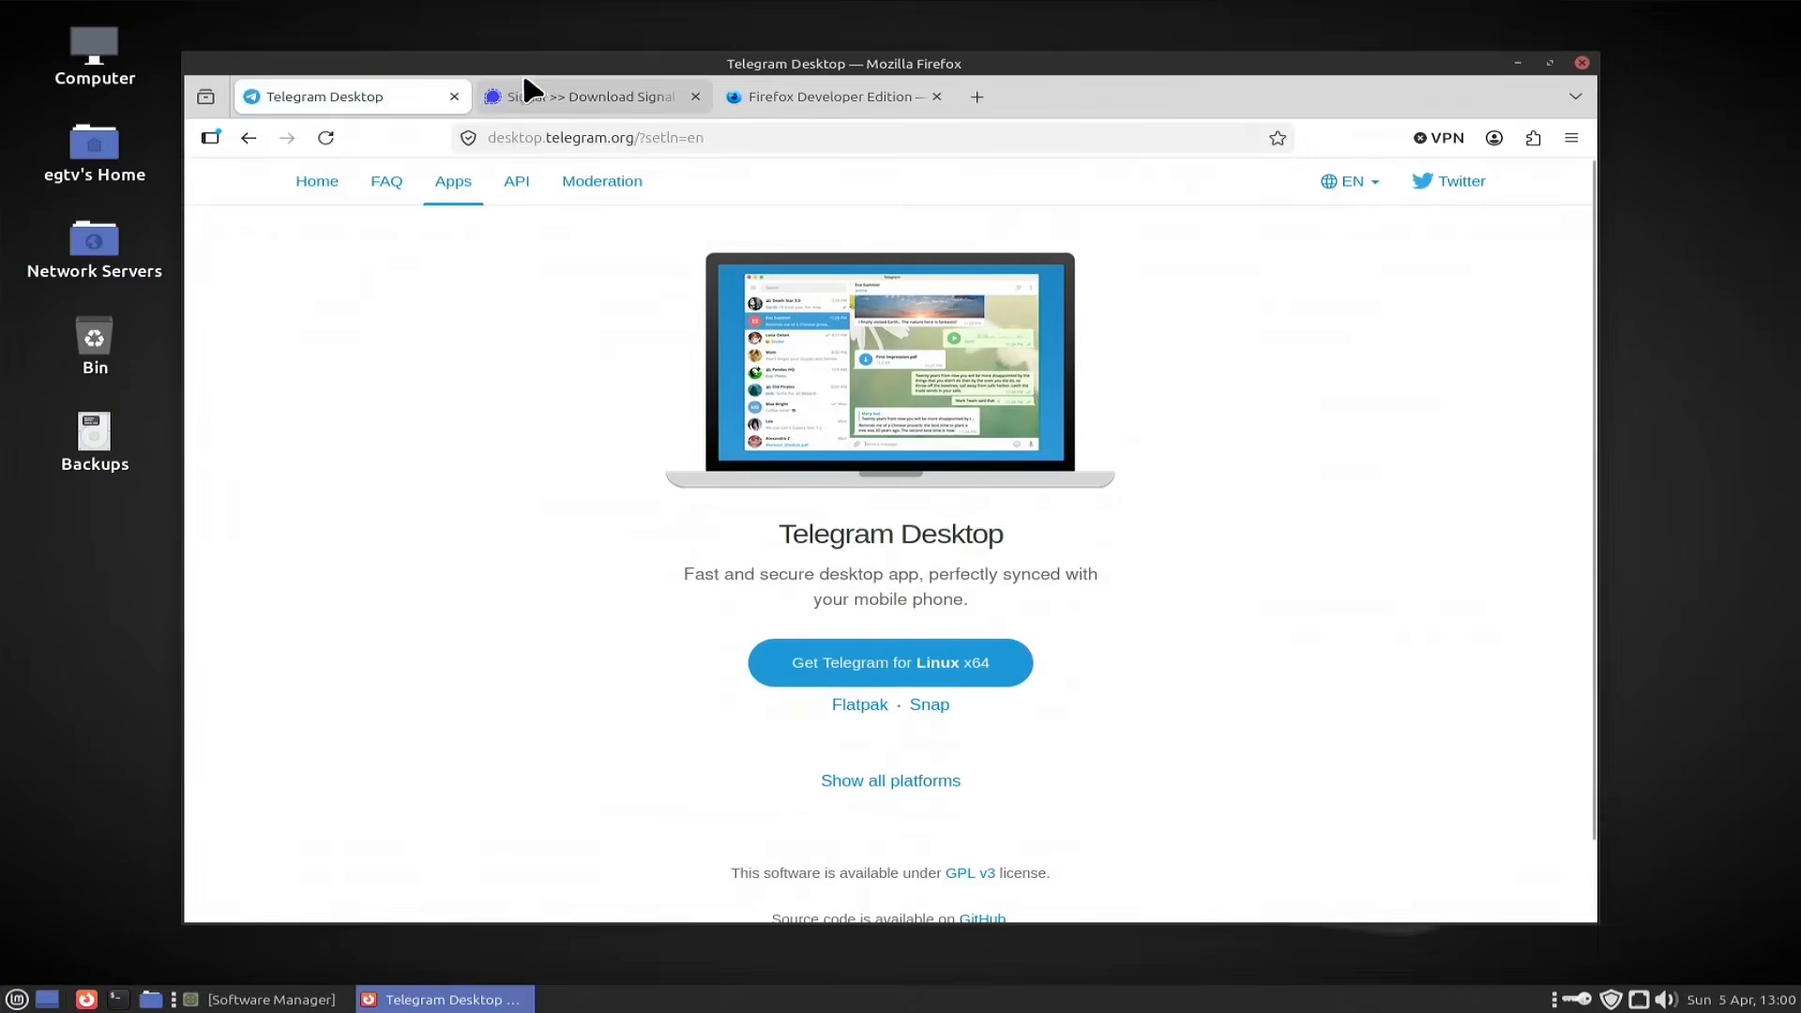
pyautogui.click(547, 94)
pyautogui.click(762, 93)
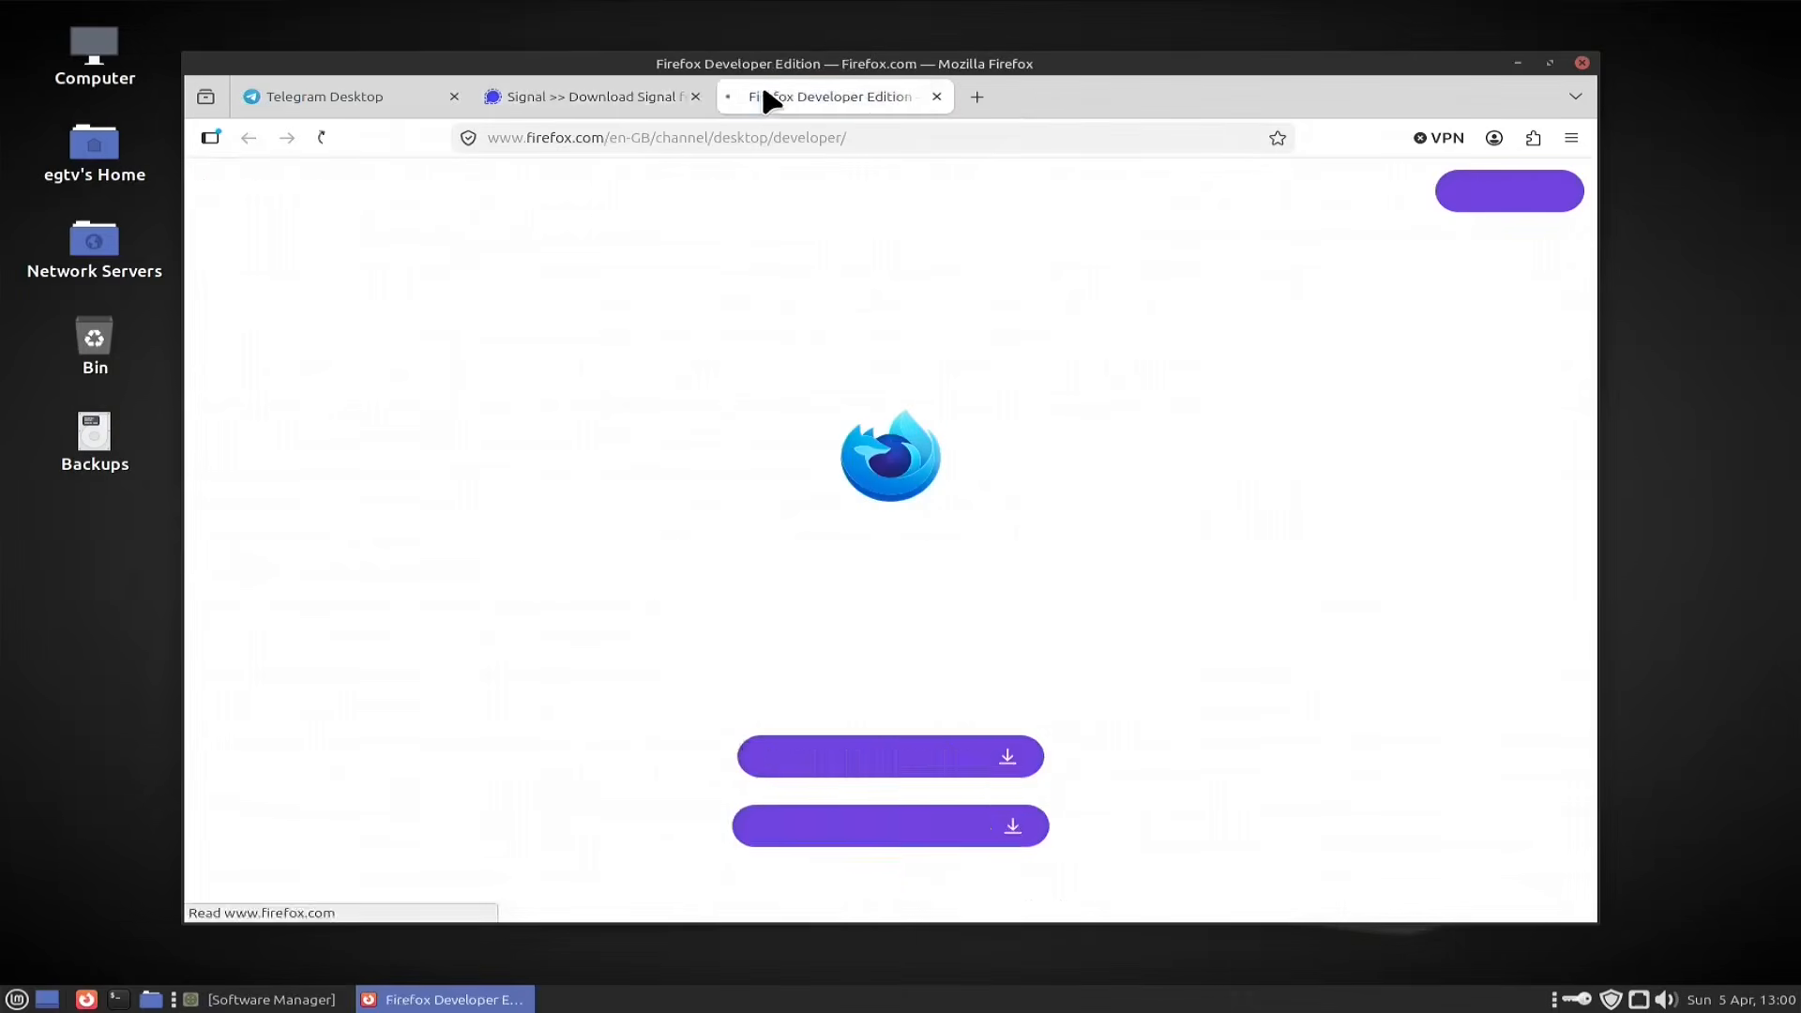
pyautogui.click(373, 101)
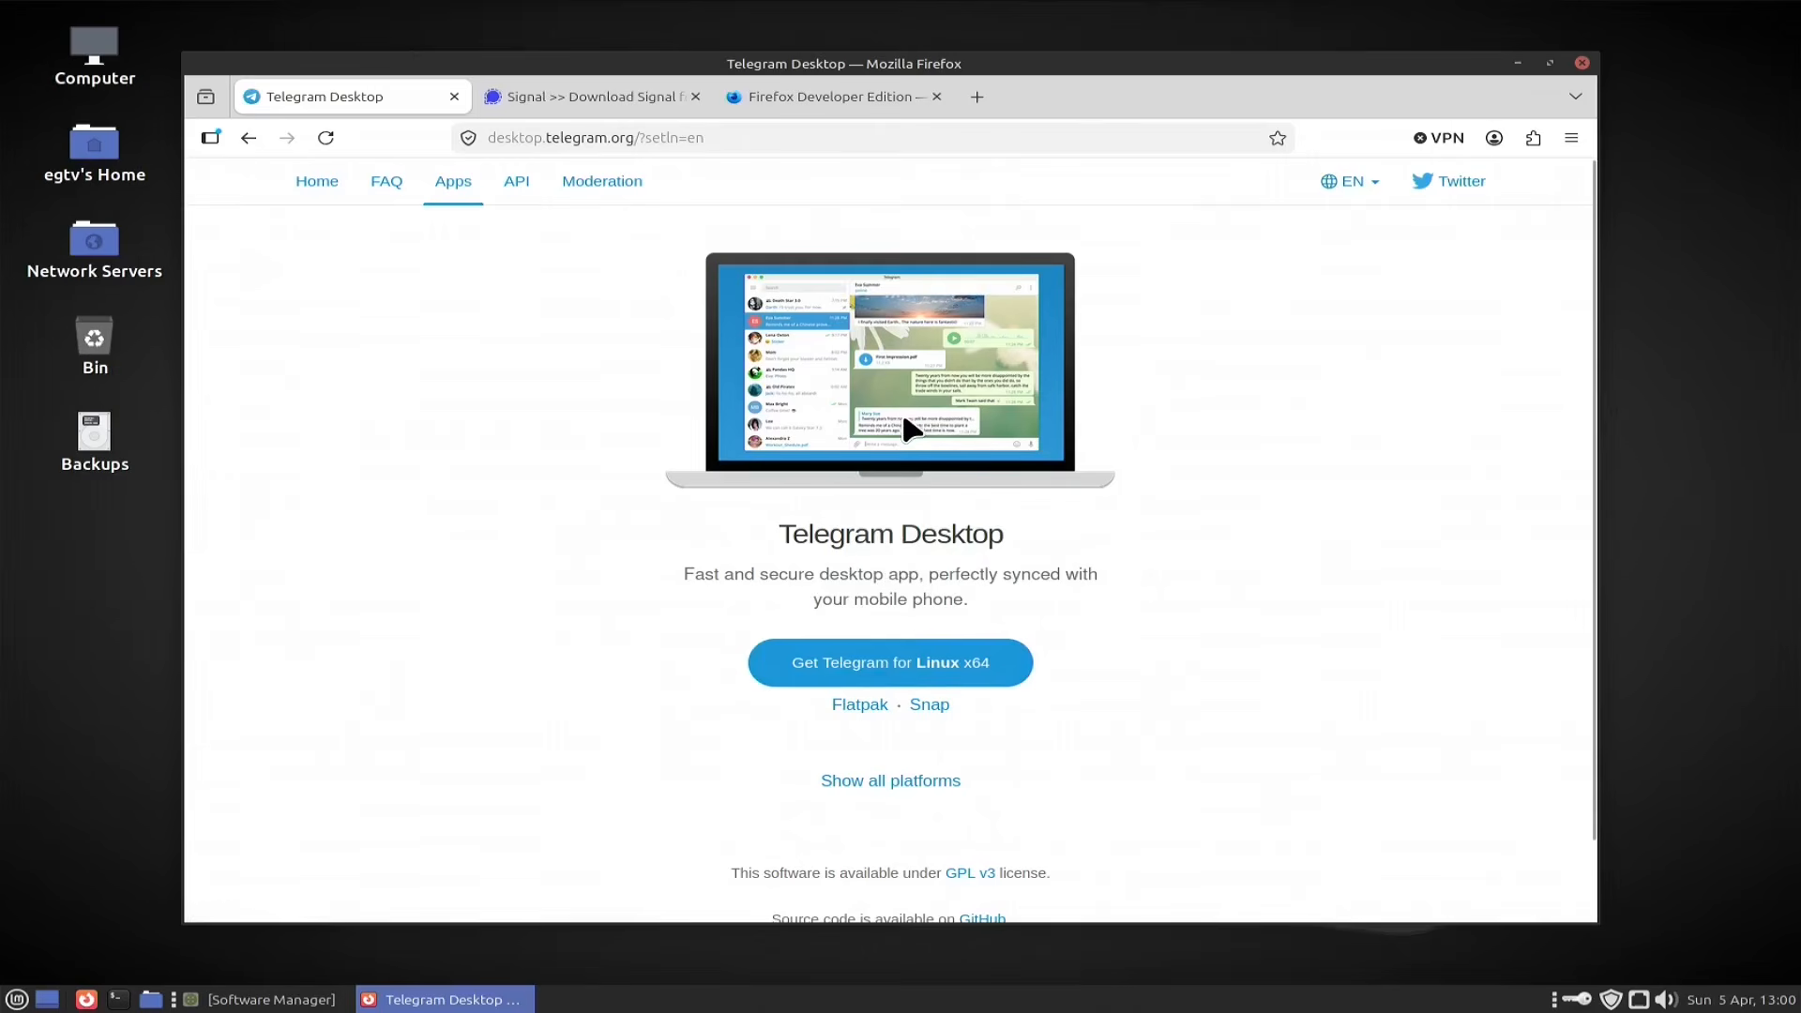
pyautogui.click(957, 682)
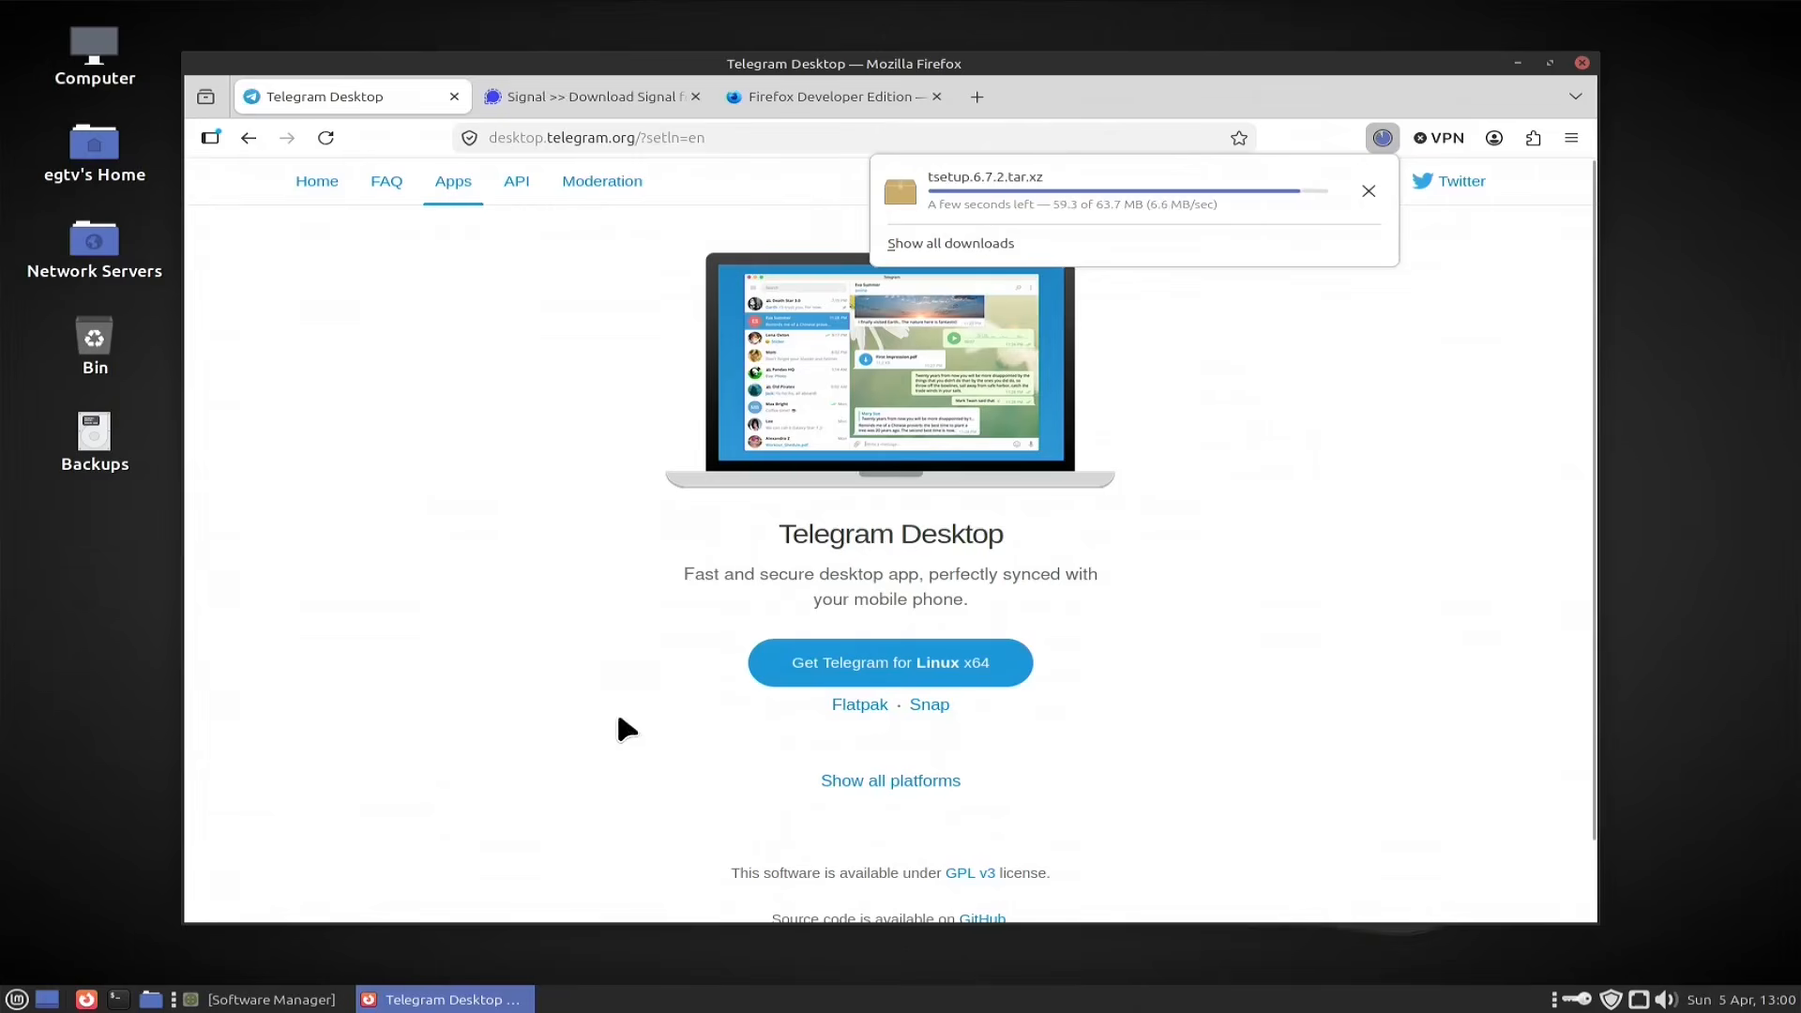
# Step: Open the file manager and create a folder named Apps in the home folder
pyautogui.click(150, 999)
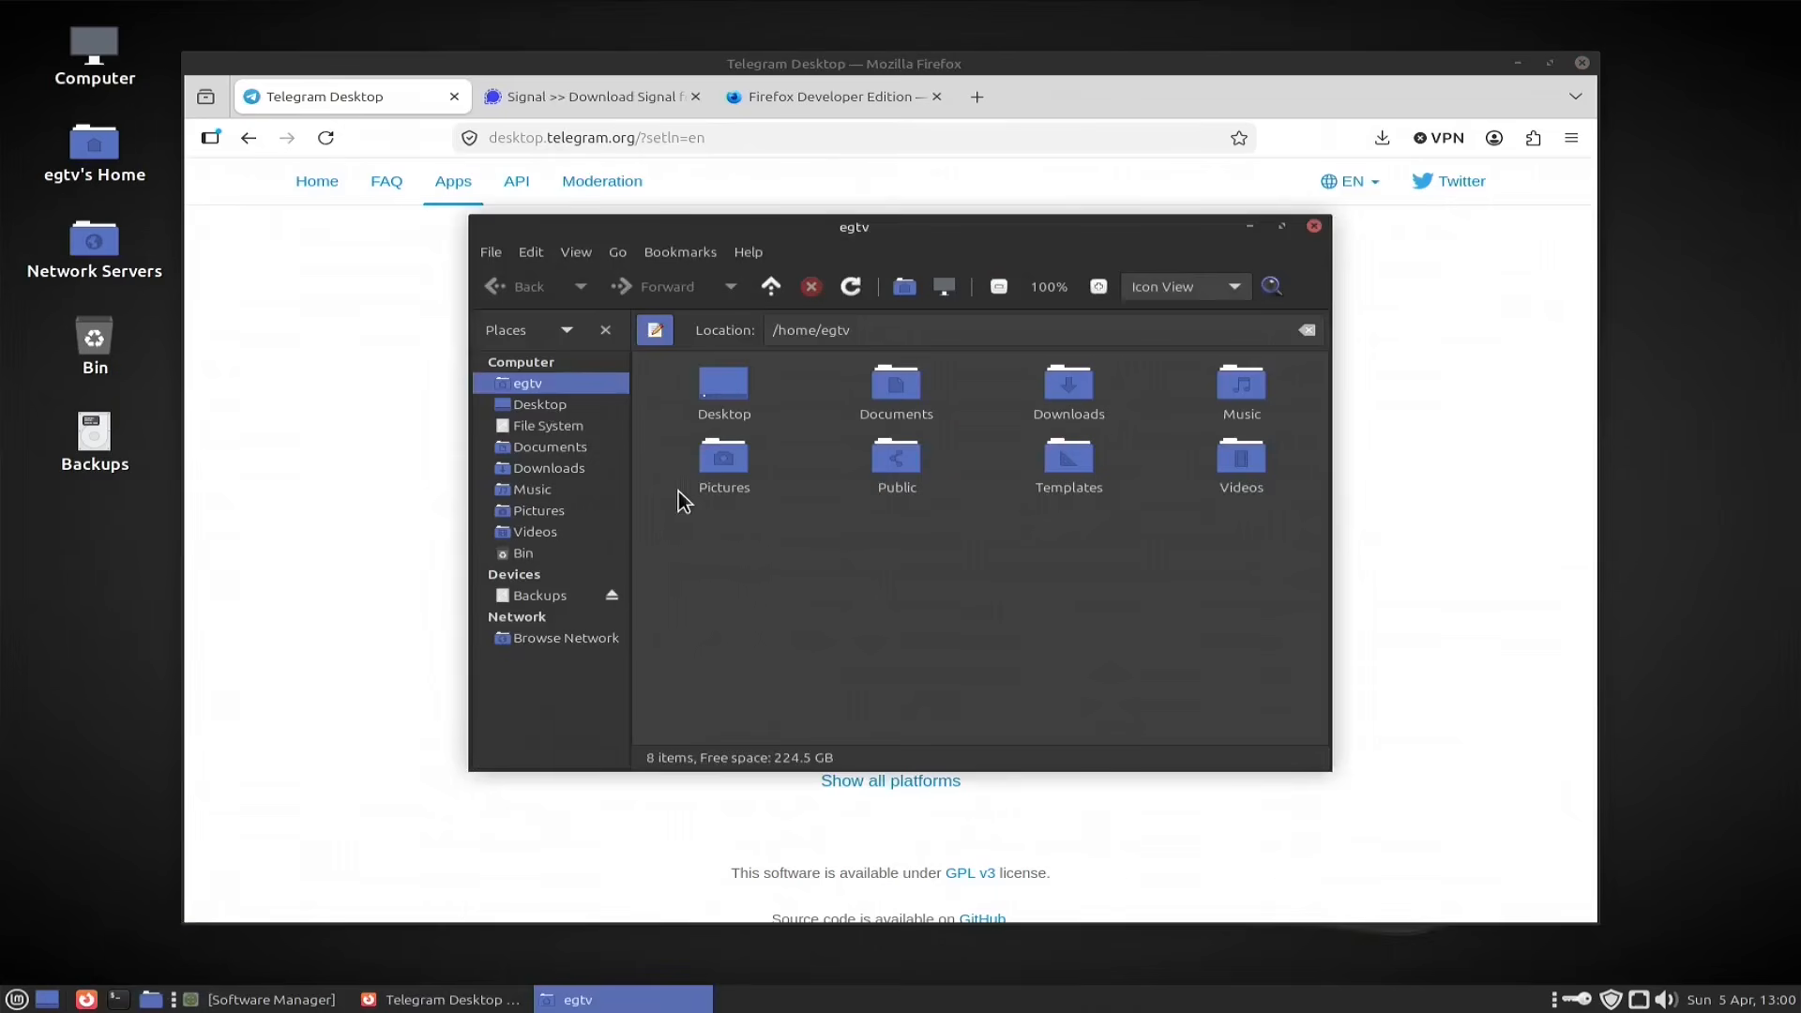
pyautogui.moveTo(861, 329); pyautogui.dragTo(746, 326)
pyautogui.rightClick(784, 524)
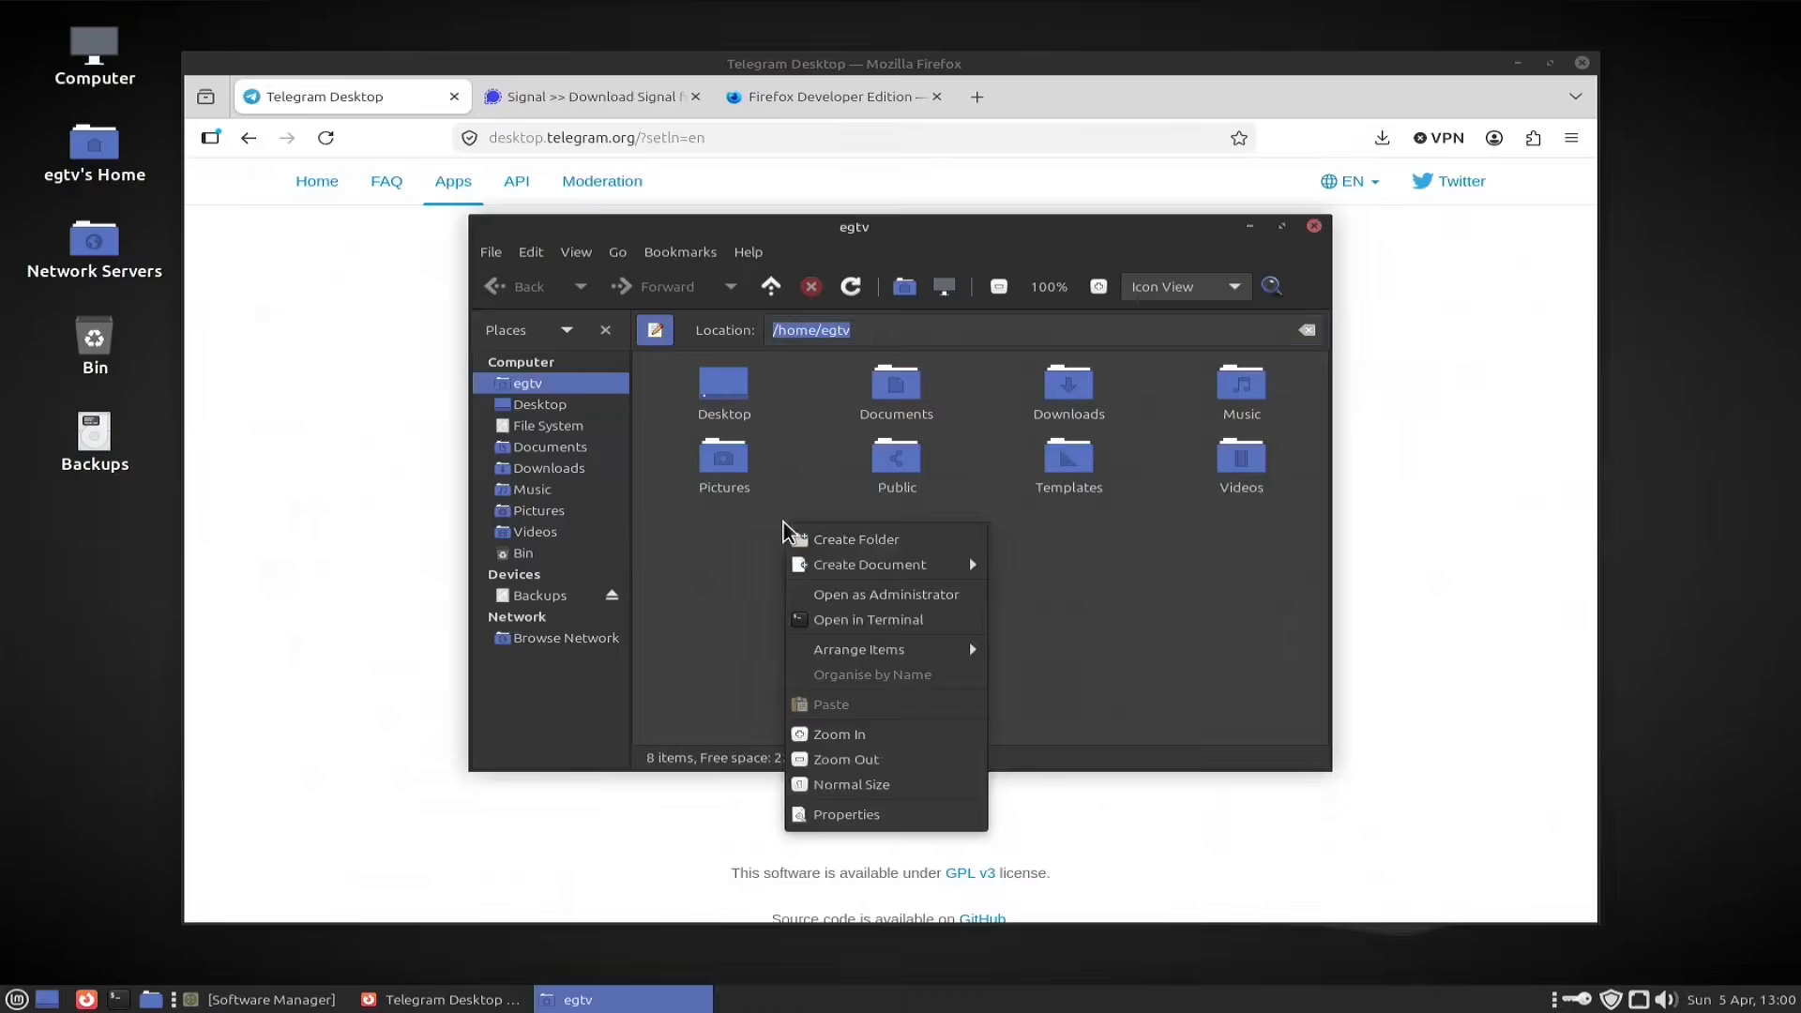
pyautogui.click(861, 540)
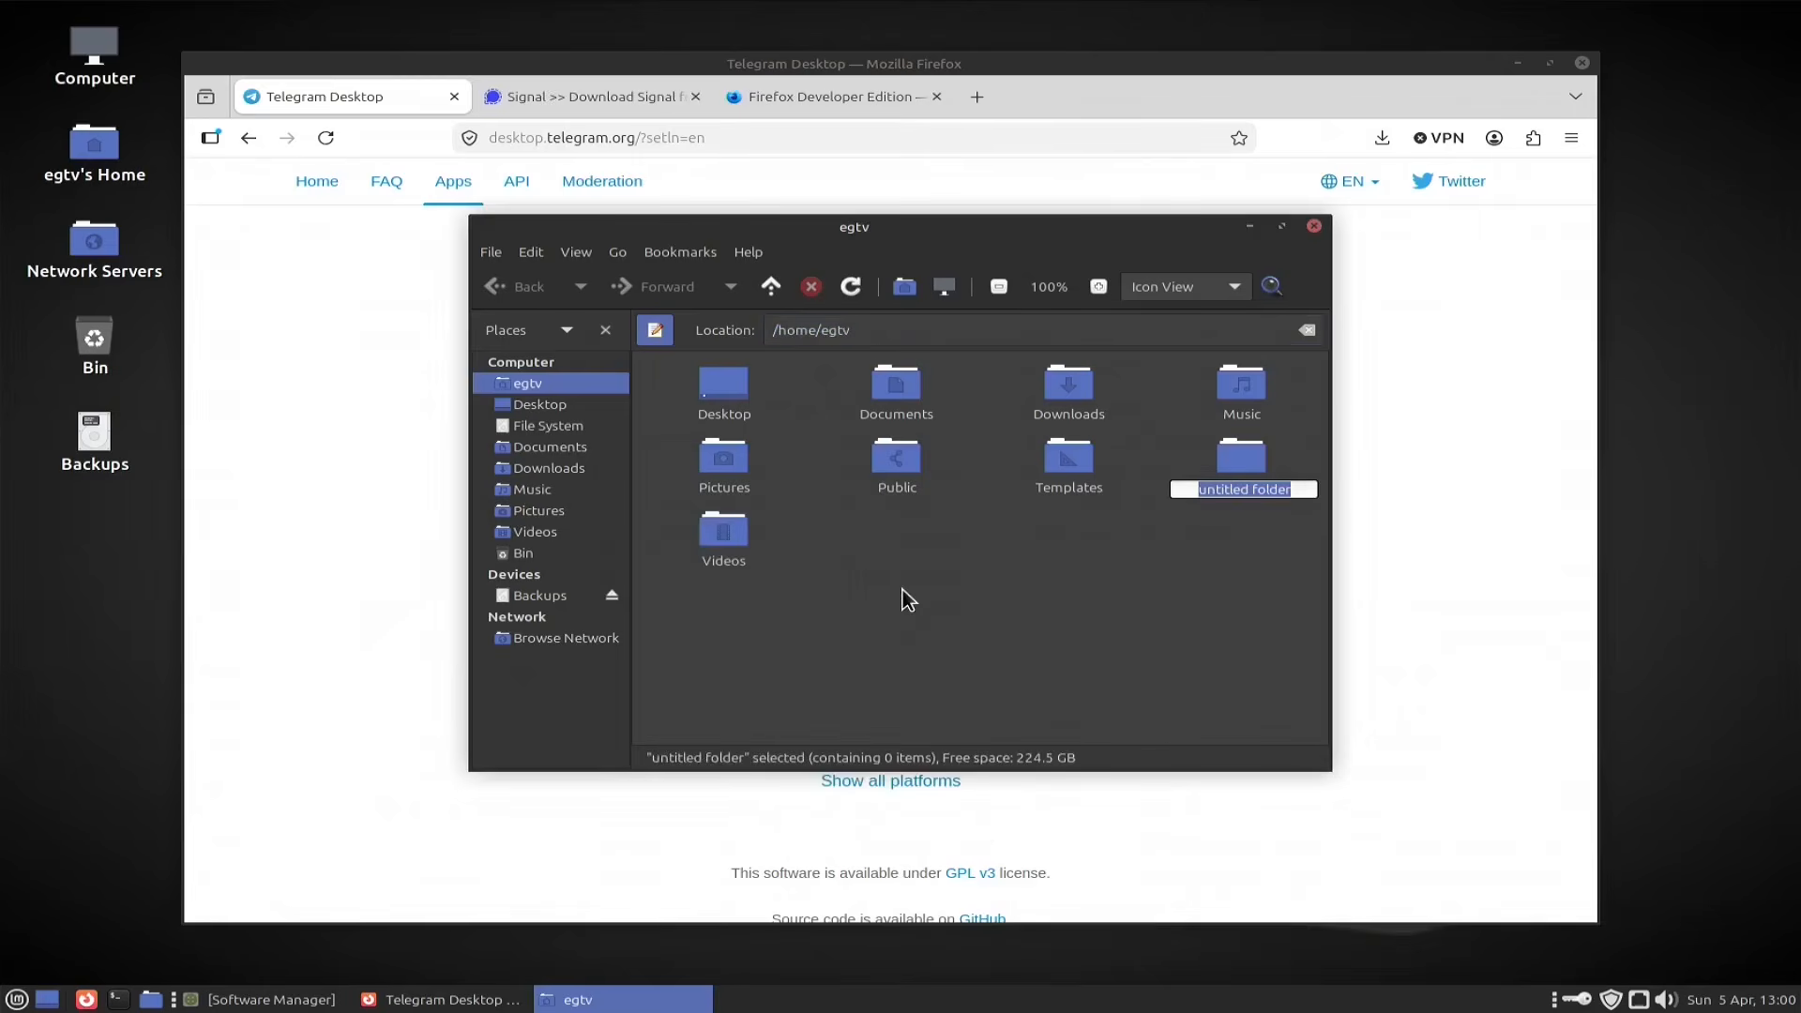
pyautogui.write('Apps')
pyautogui.press('Return')
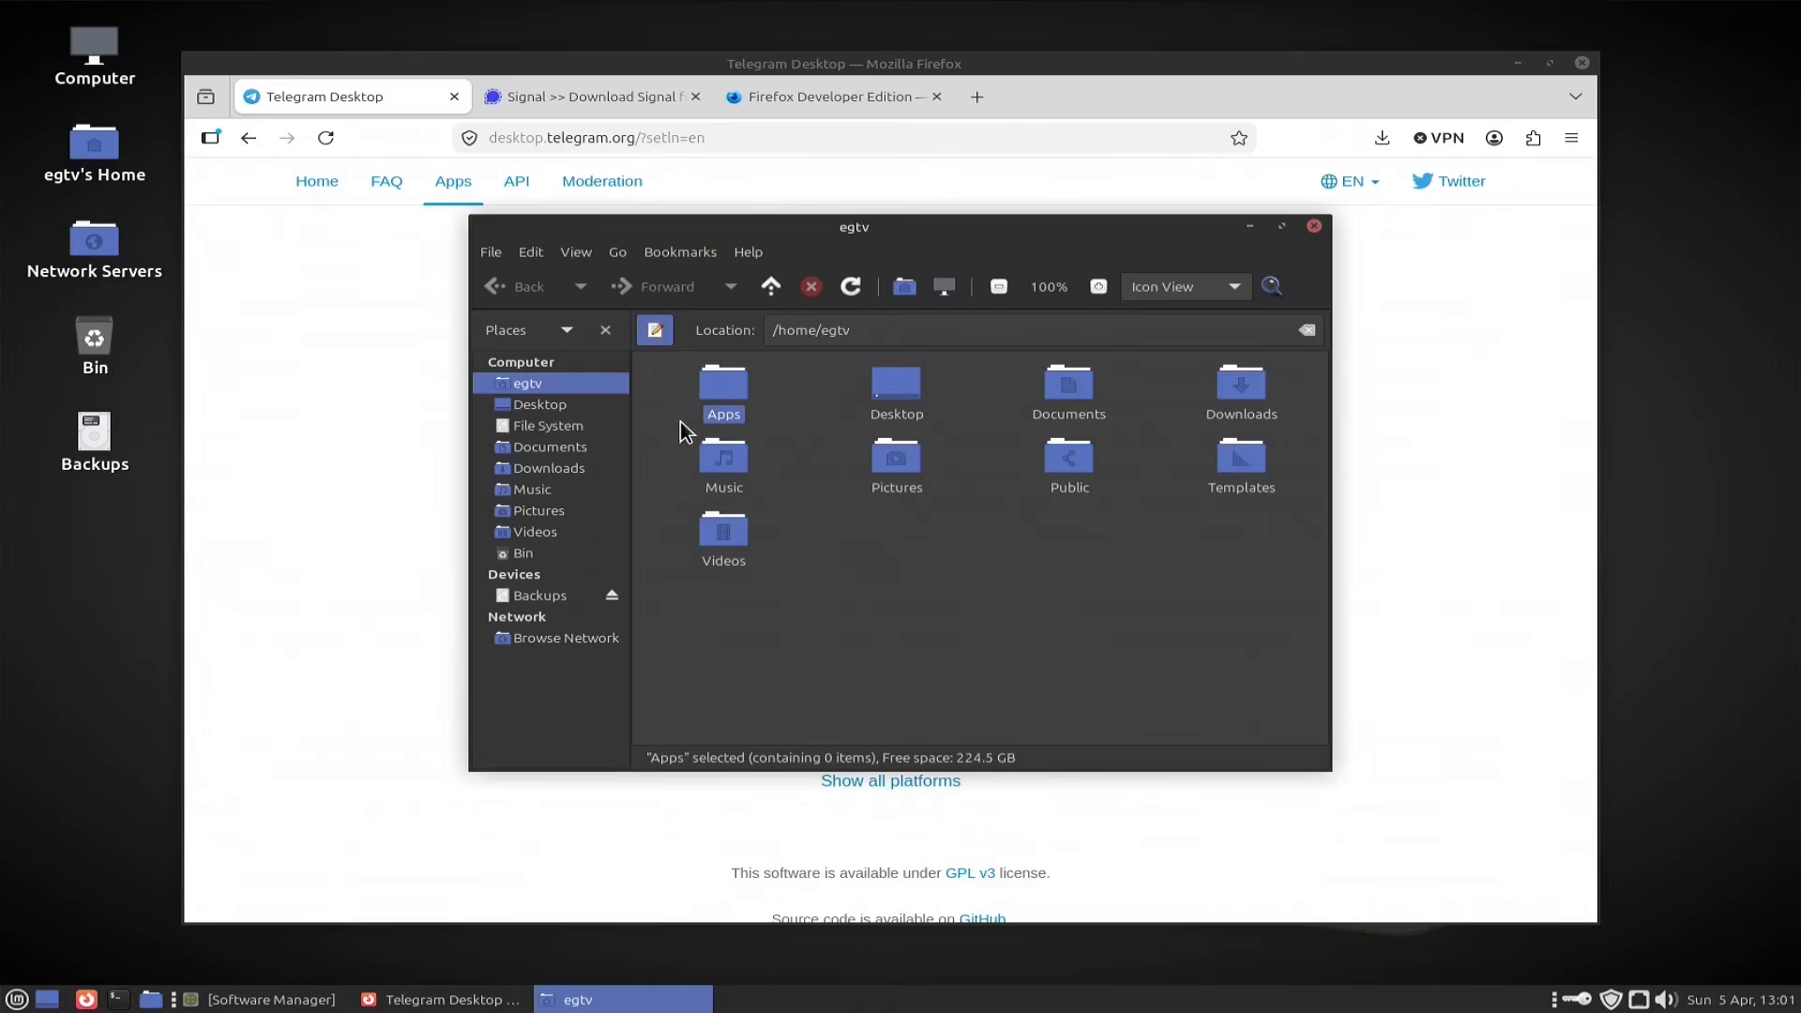
# Step: Open the Apps folder in a new tab, and move and enlarge the file manager window
pyautogui.rightClick(723, 403)
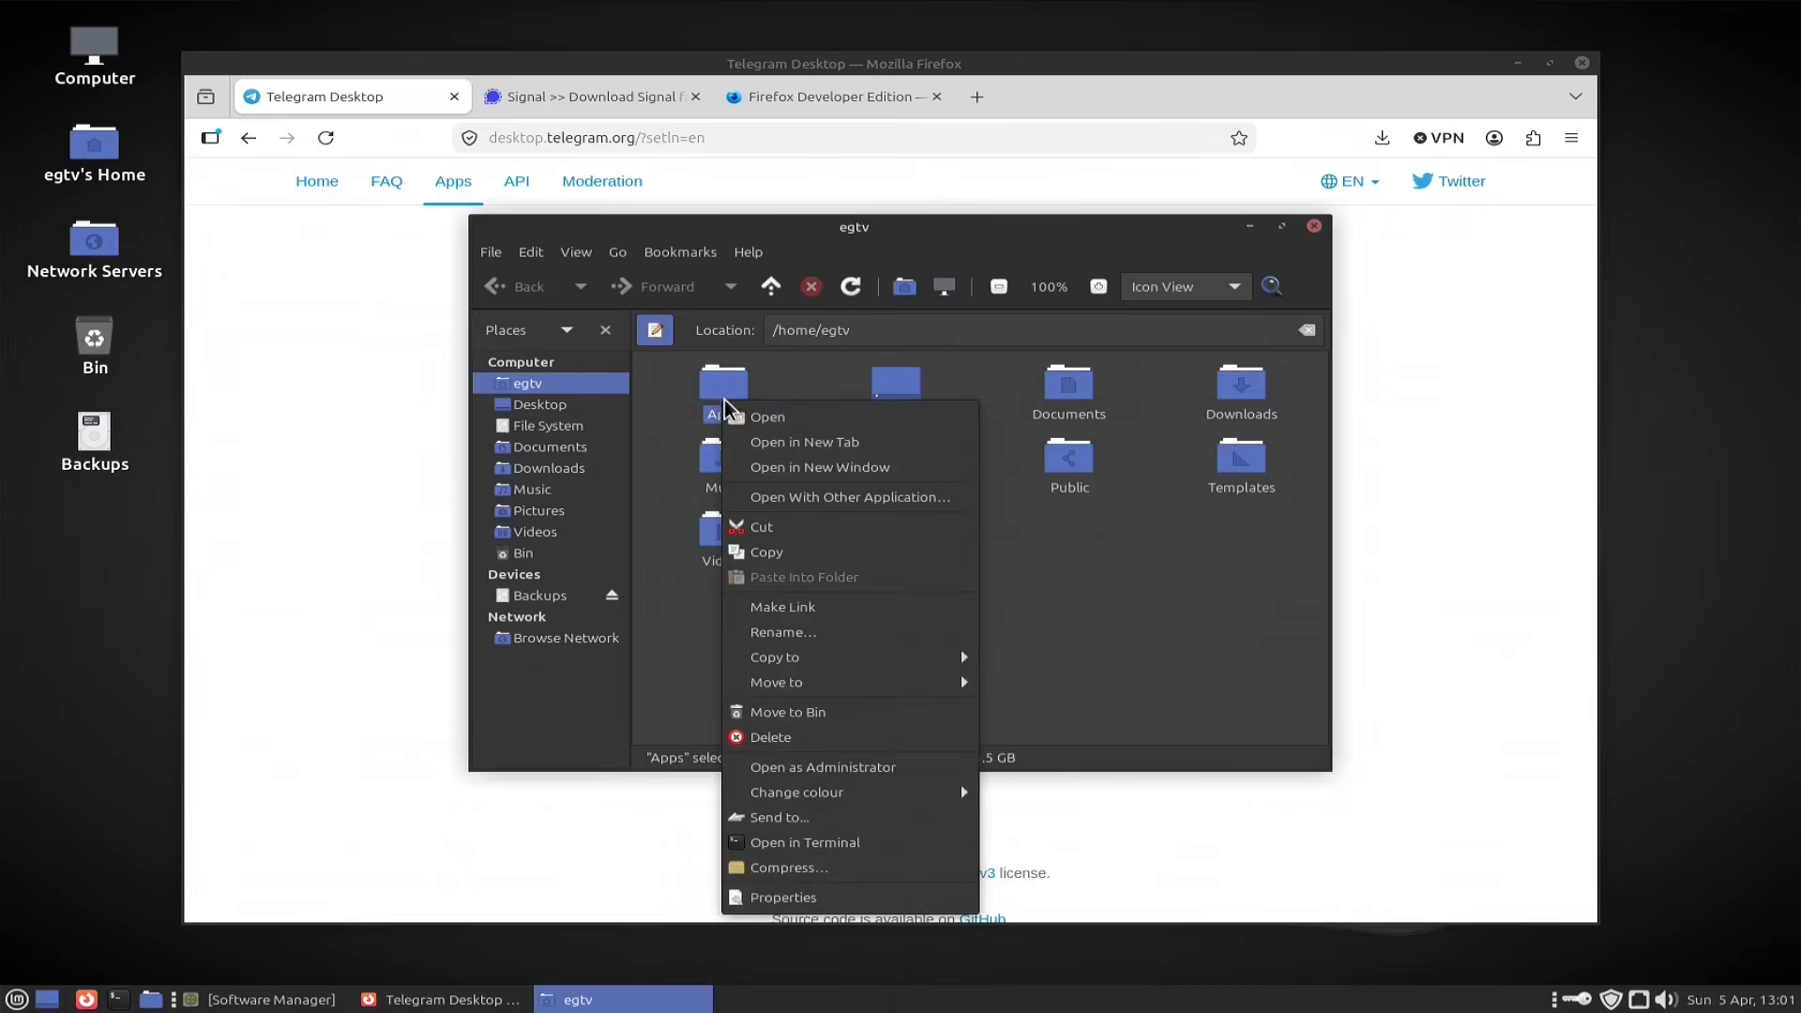
pyautogui.click(804, 442)
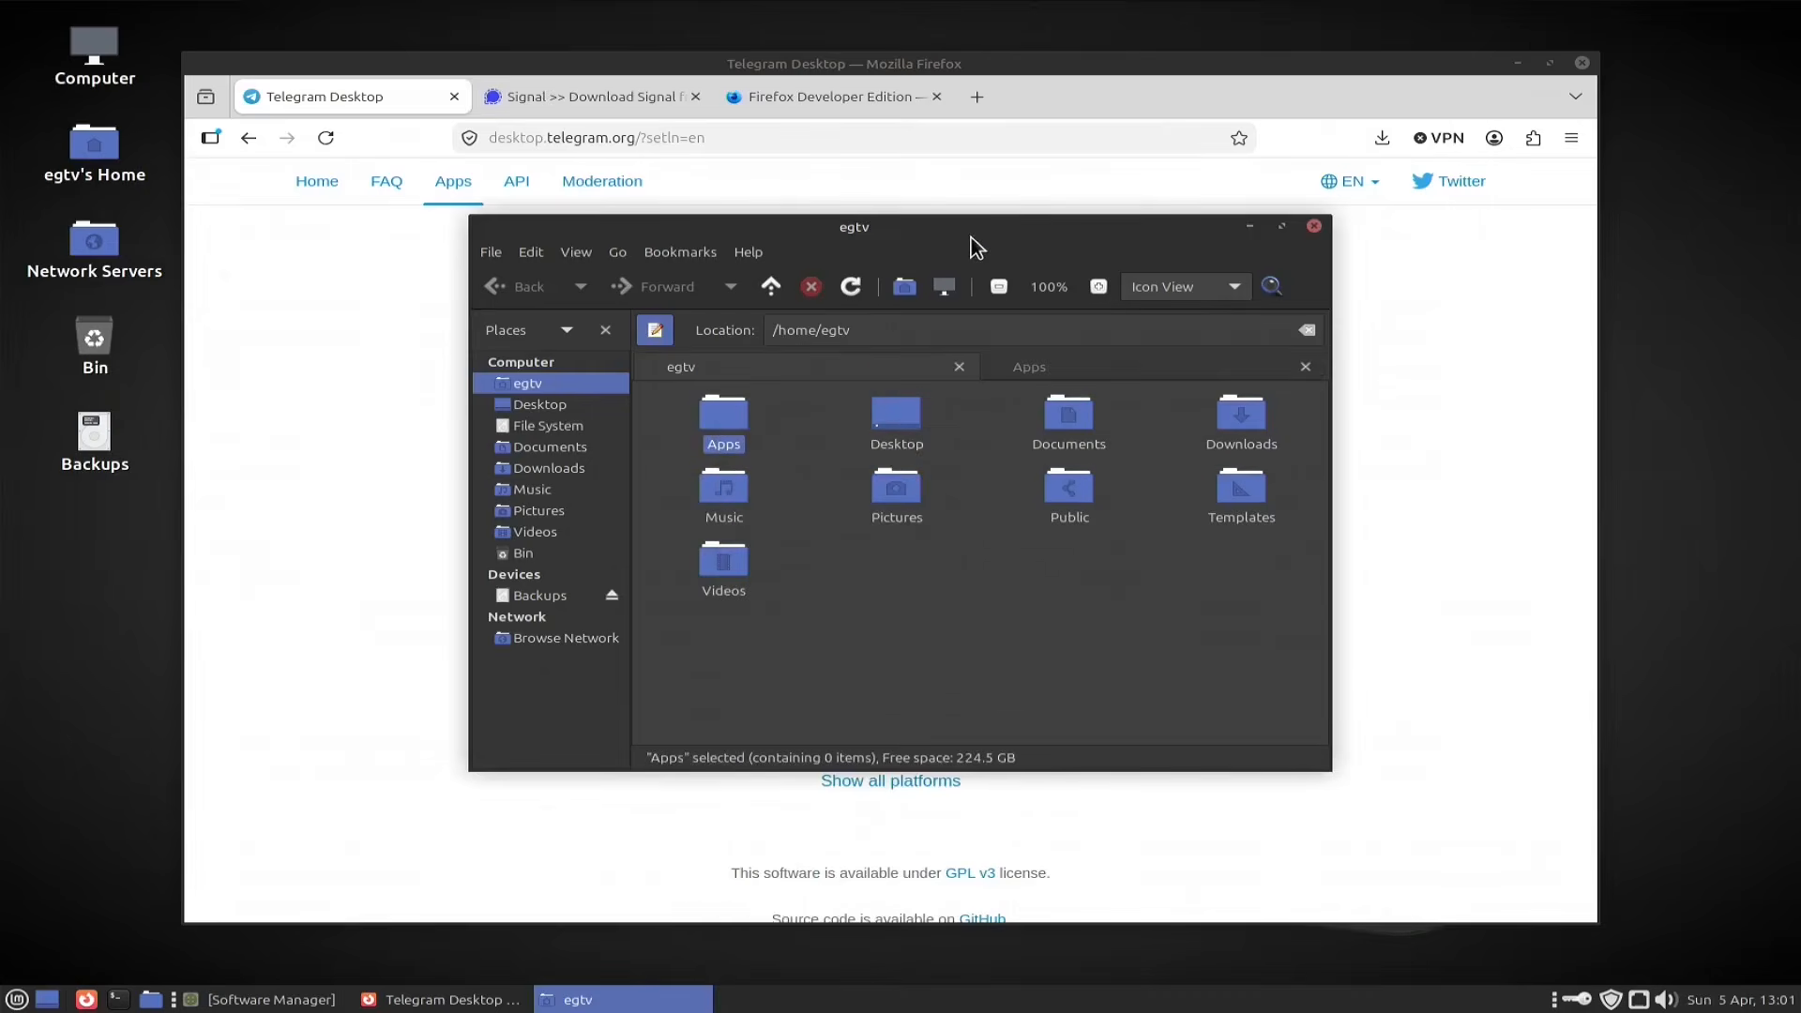
pyautogui.moveTo(969, 245); pyautogui.dragTo(837, 171)
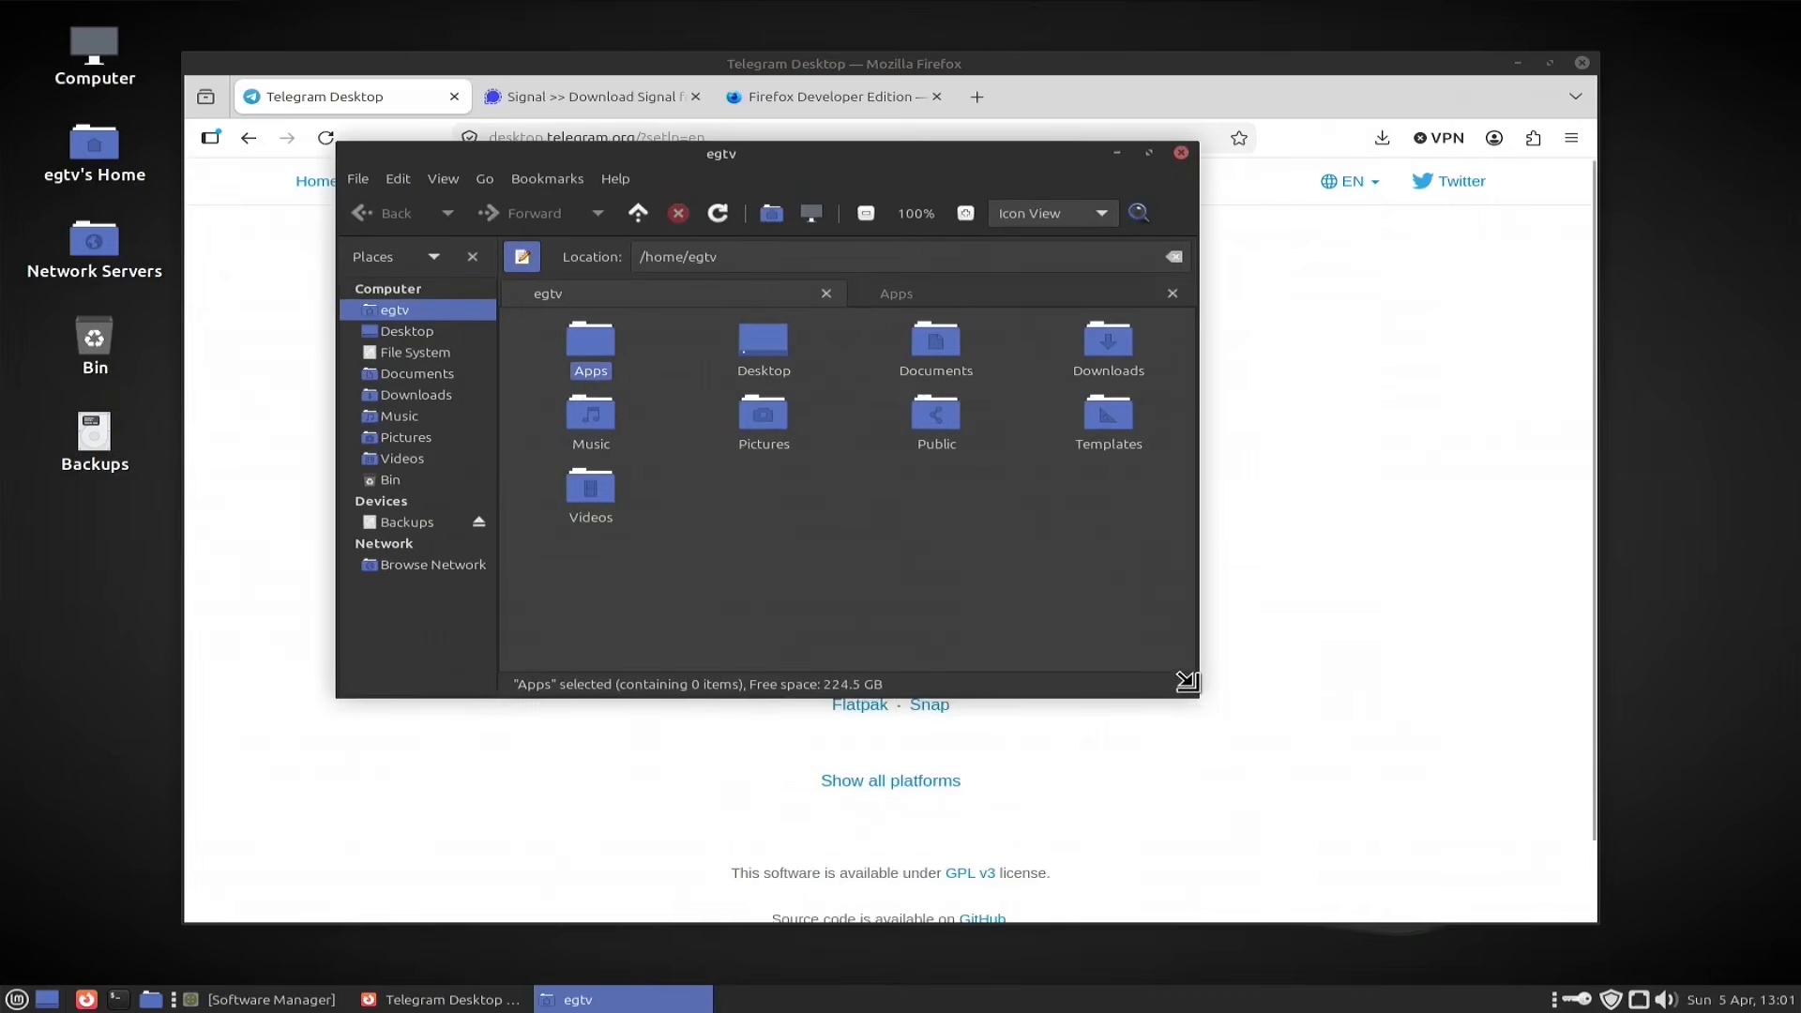
pyautogui.moveTo(1190, 683); pyautogui.dragTo(1451, 882)
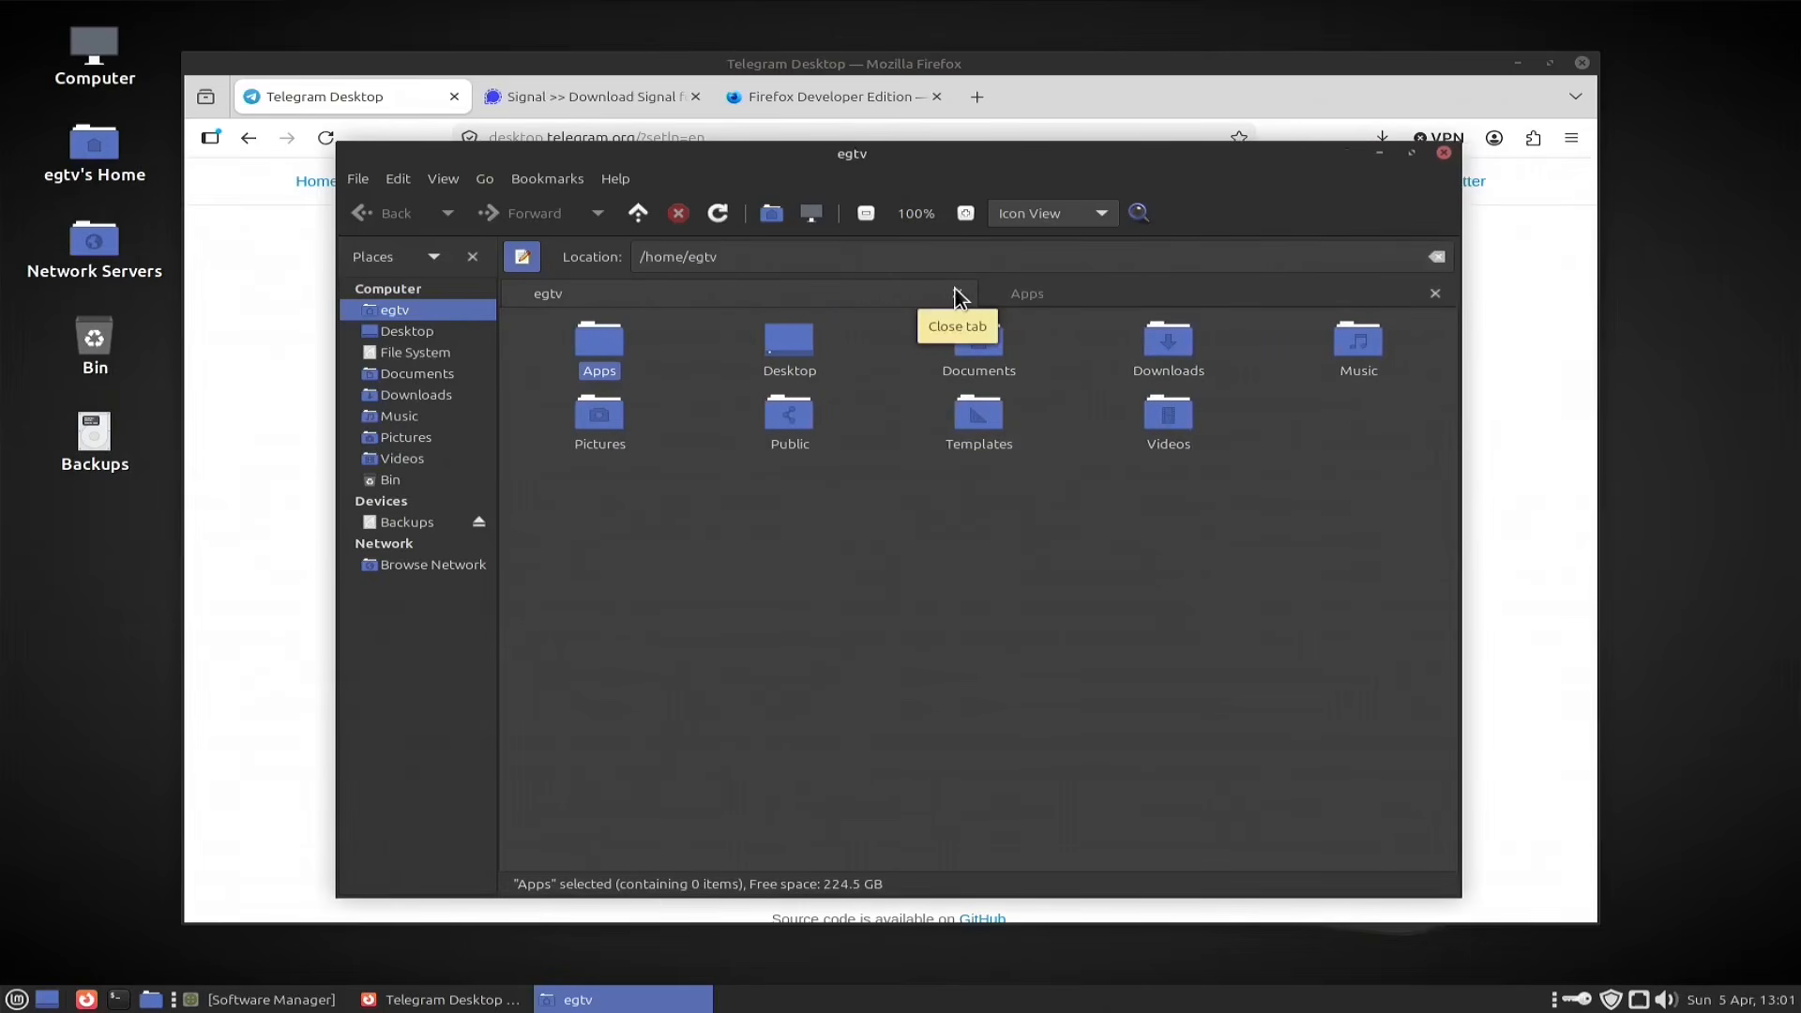
# Step: Switch back and forth between the home folder and Apps tabs, ending on Apps
pyautogui.scroll(-1, 994, 296)
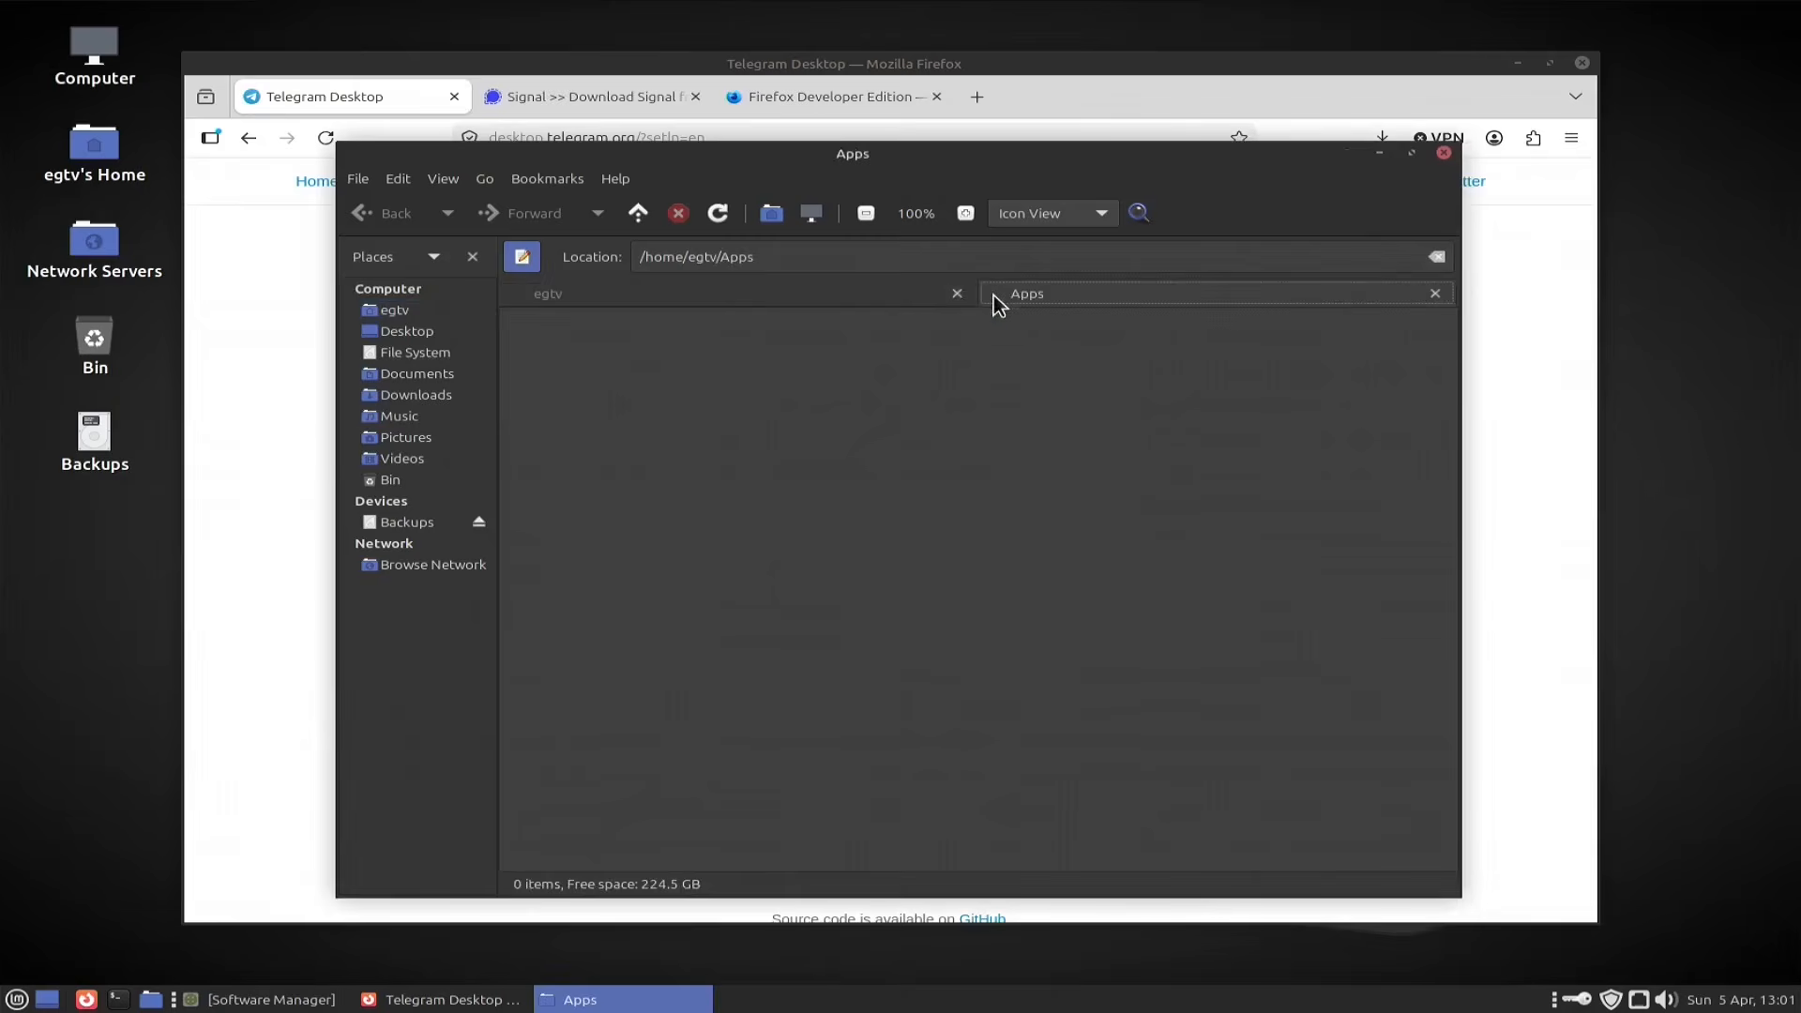
pyautogui.scroll(1, 994, 296)
pyautogui.scroll(-1, 997, 295)
pyautogui.scroll(1, 997, 296)
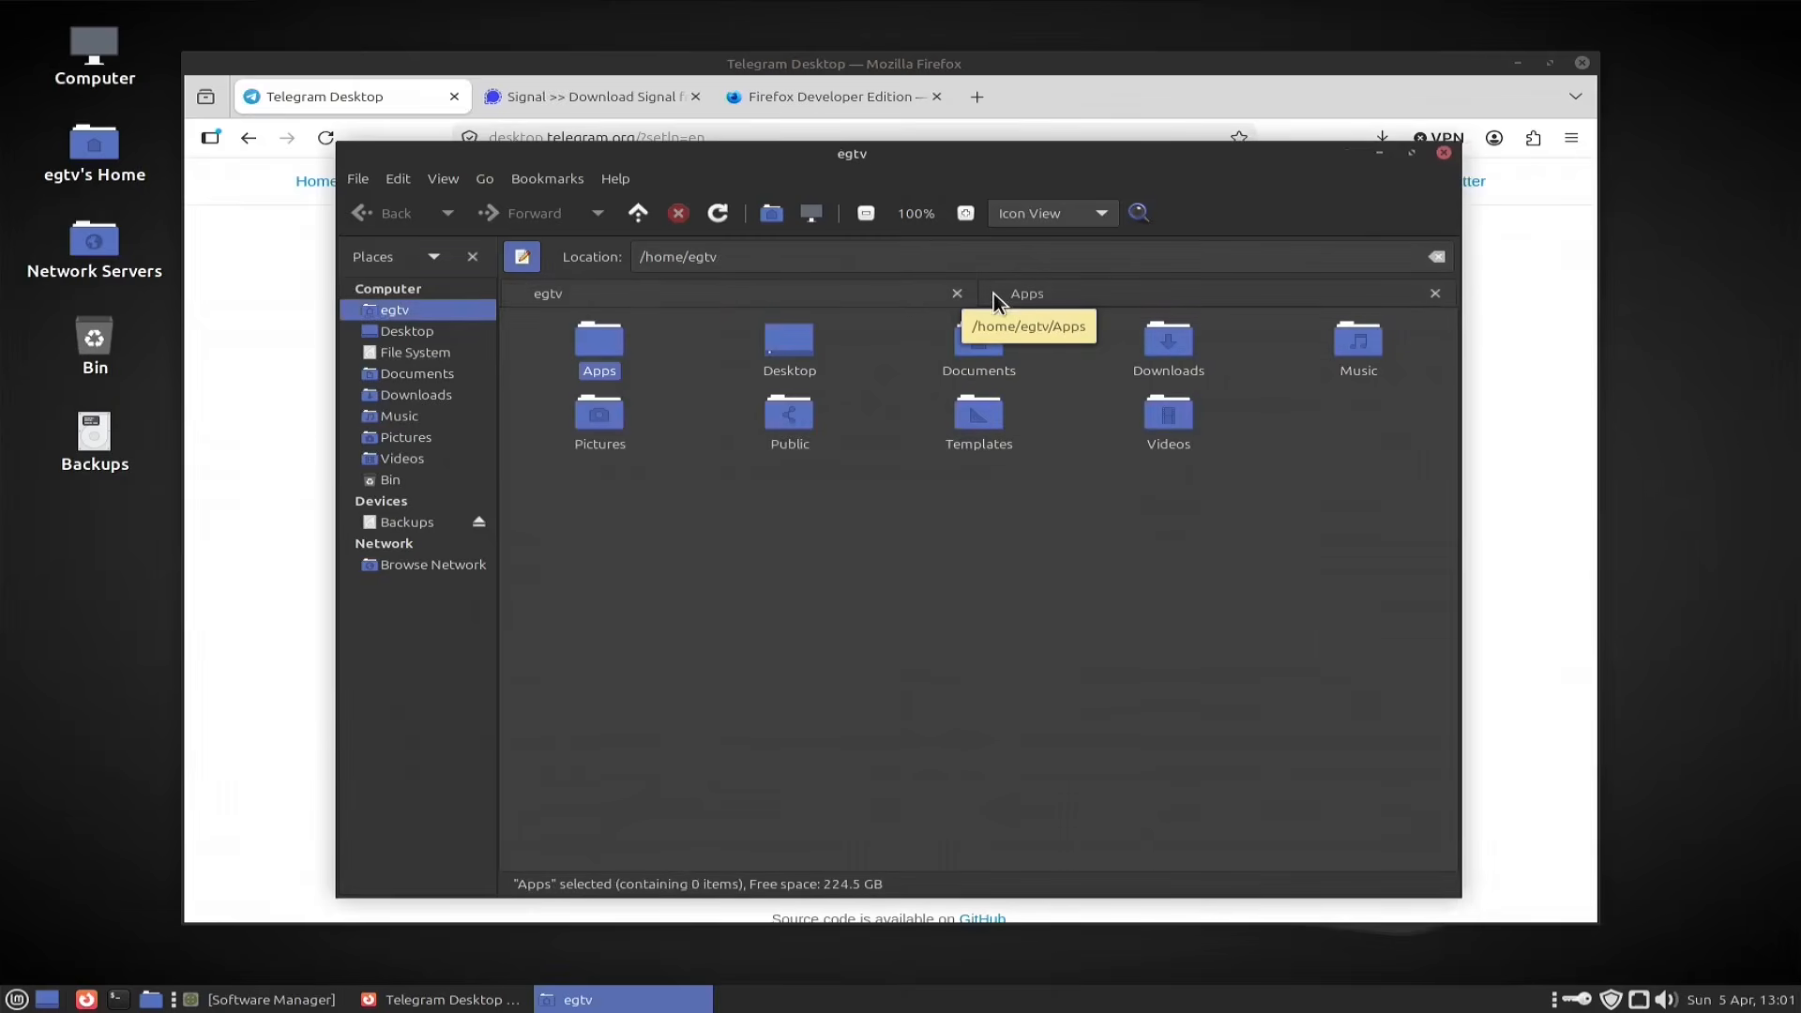
pyautogui.scroll(-1, 994, 298)
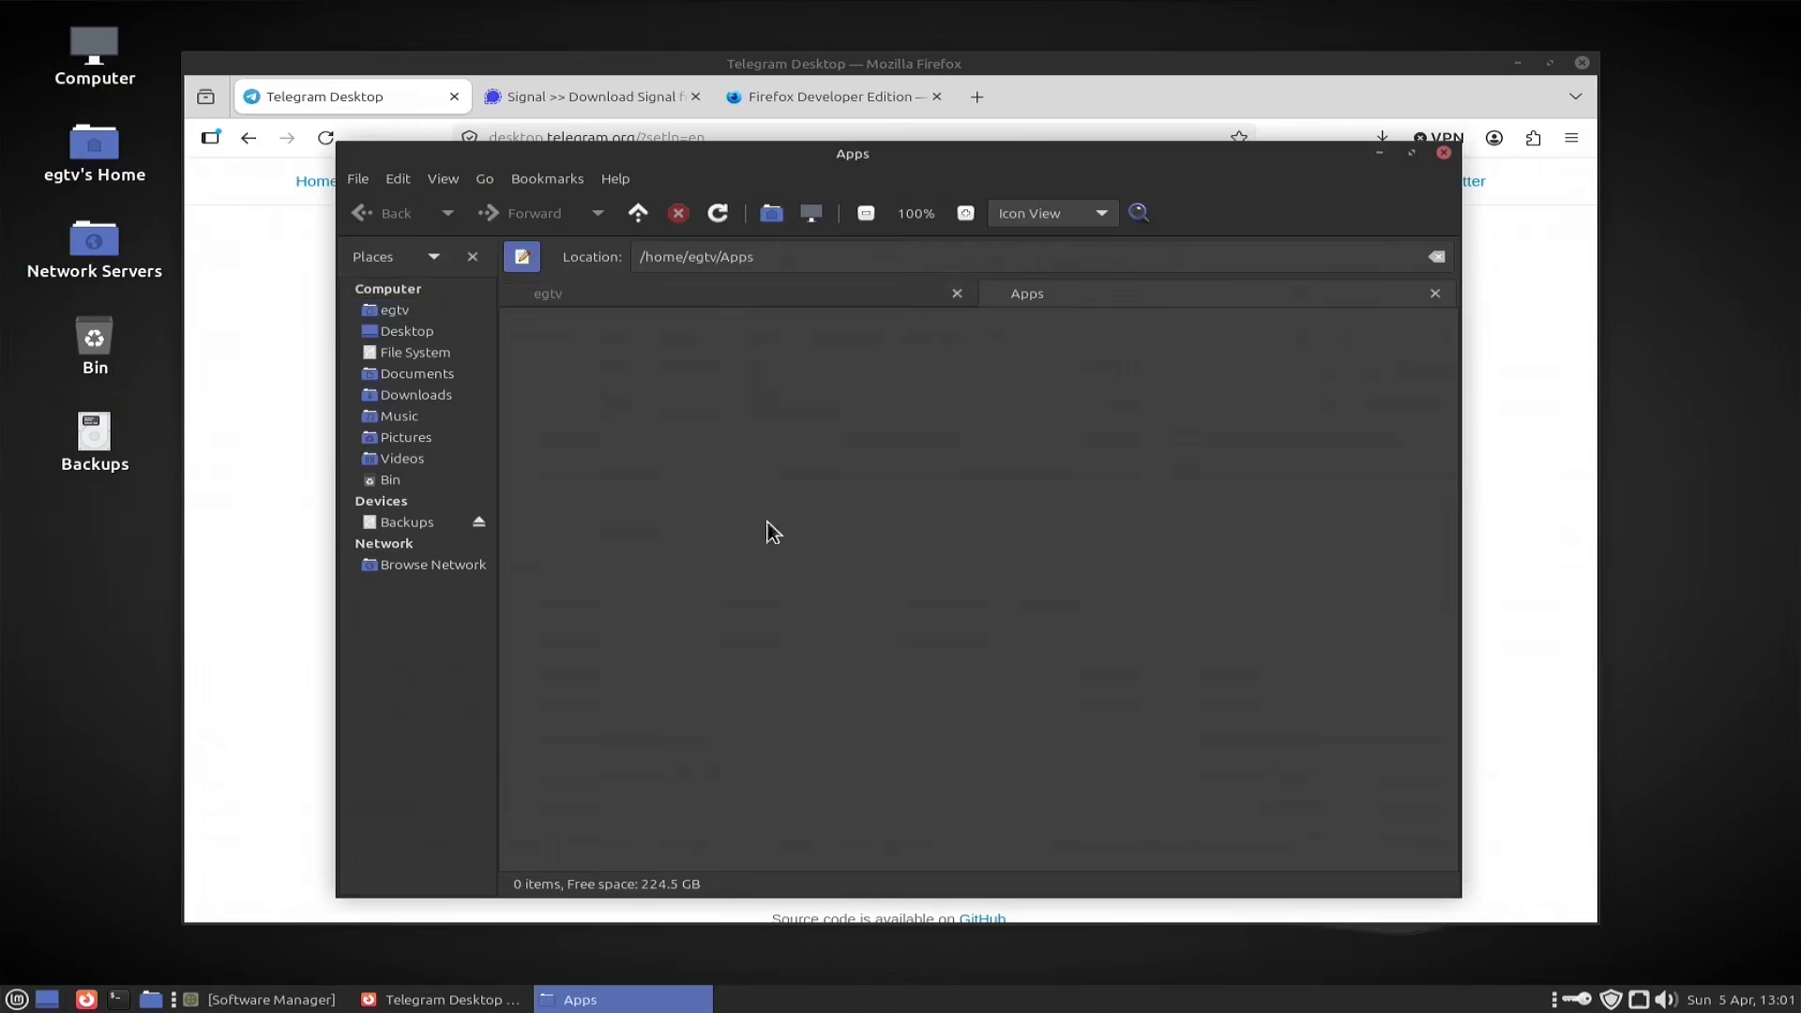
# Step: Cycle through the open Software Manager, Firefox and file manager windows, ending on the Apps folder
pyautogui.moveTo(579, 999)
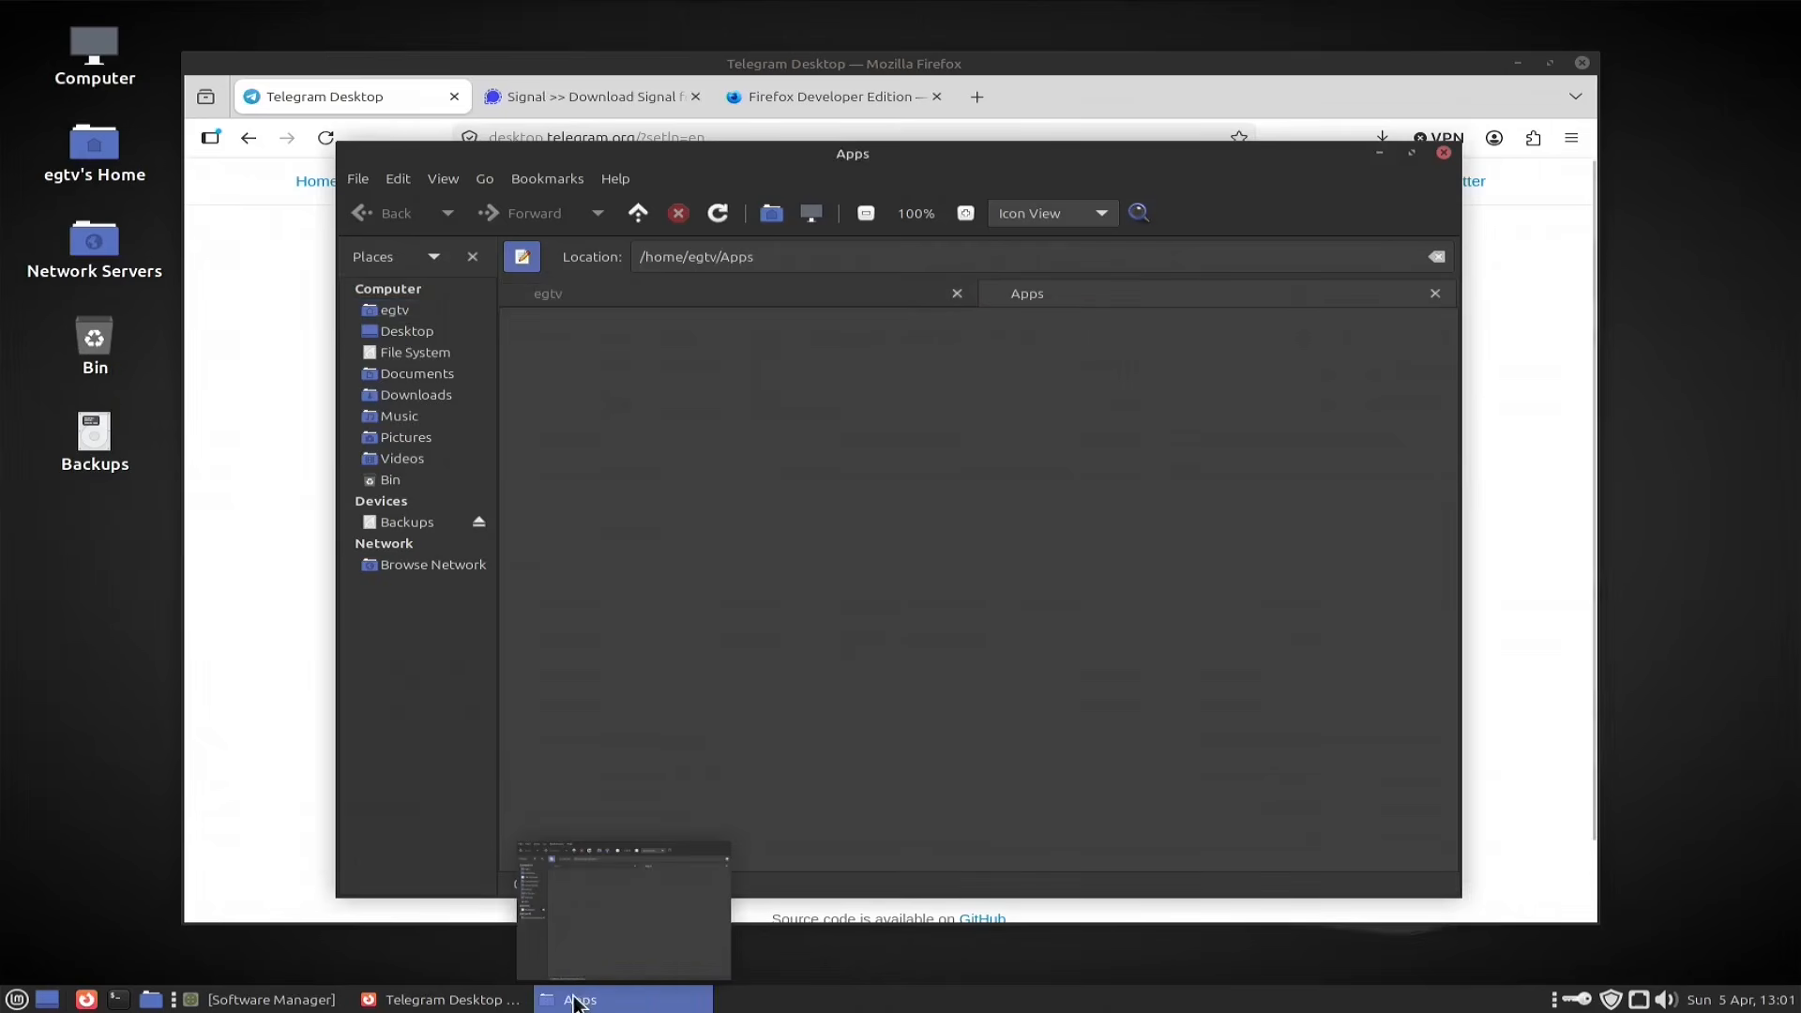
pyautogui.moveTo(520, 1010)
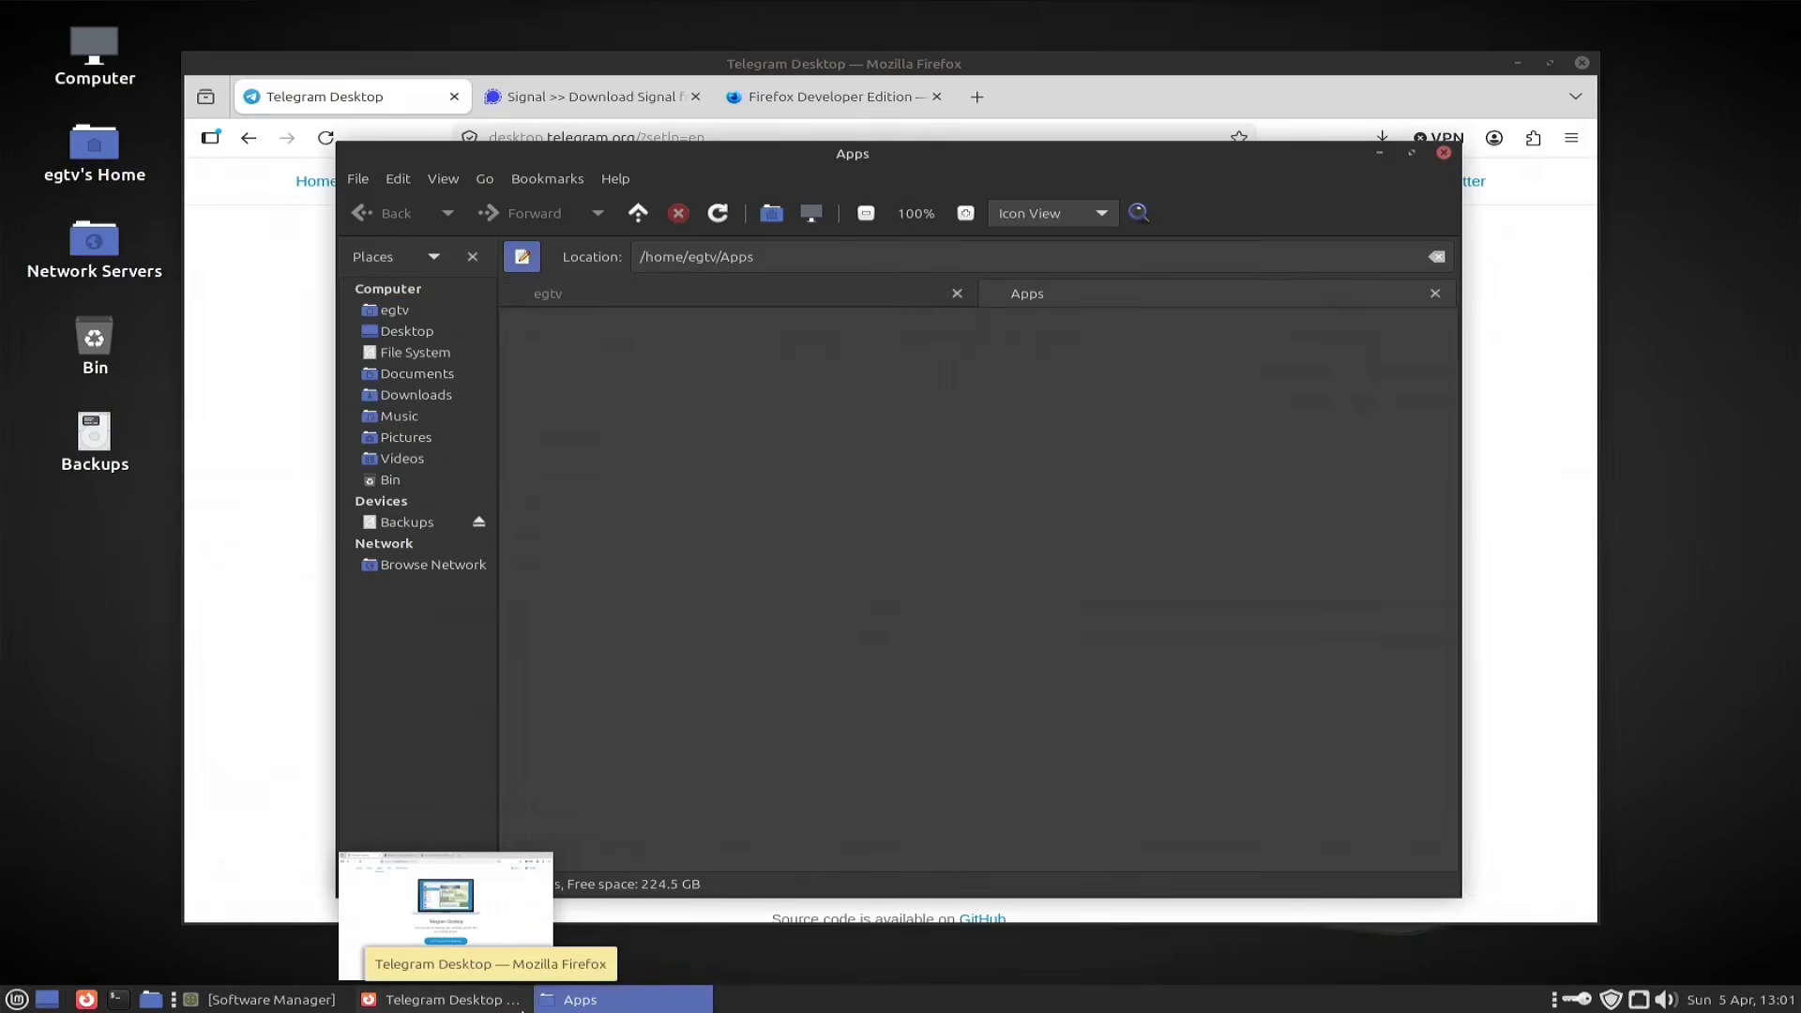
pyautogui.scroll(2, 521, 1010)
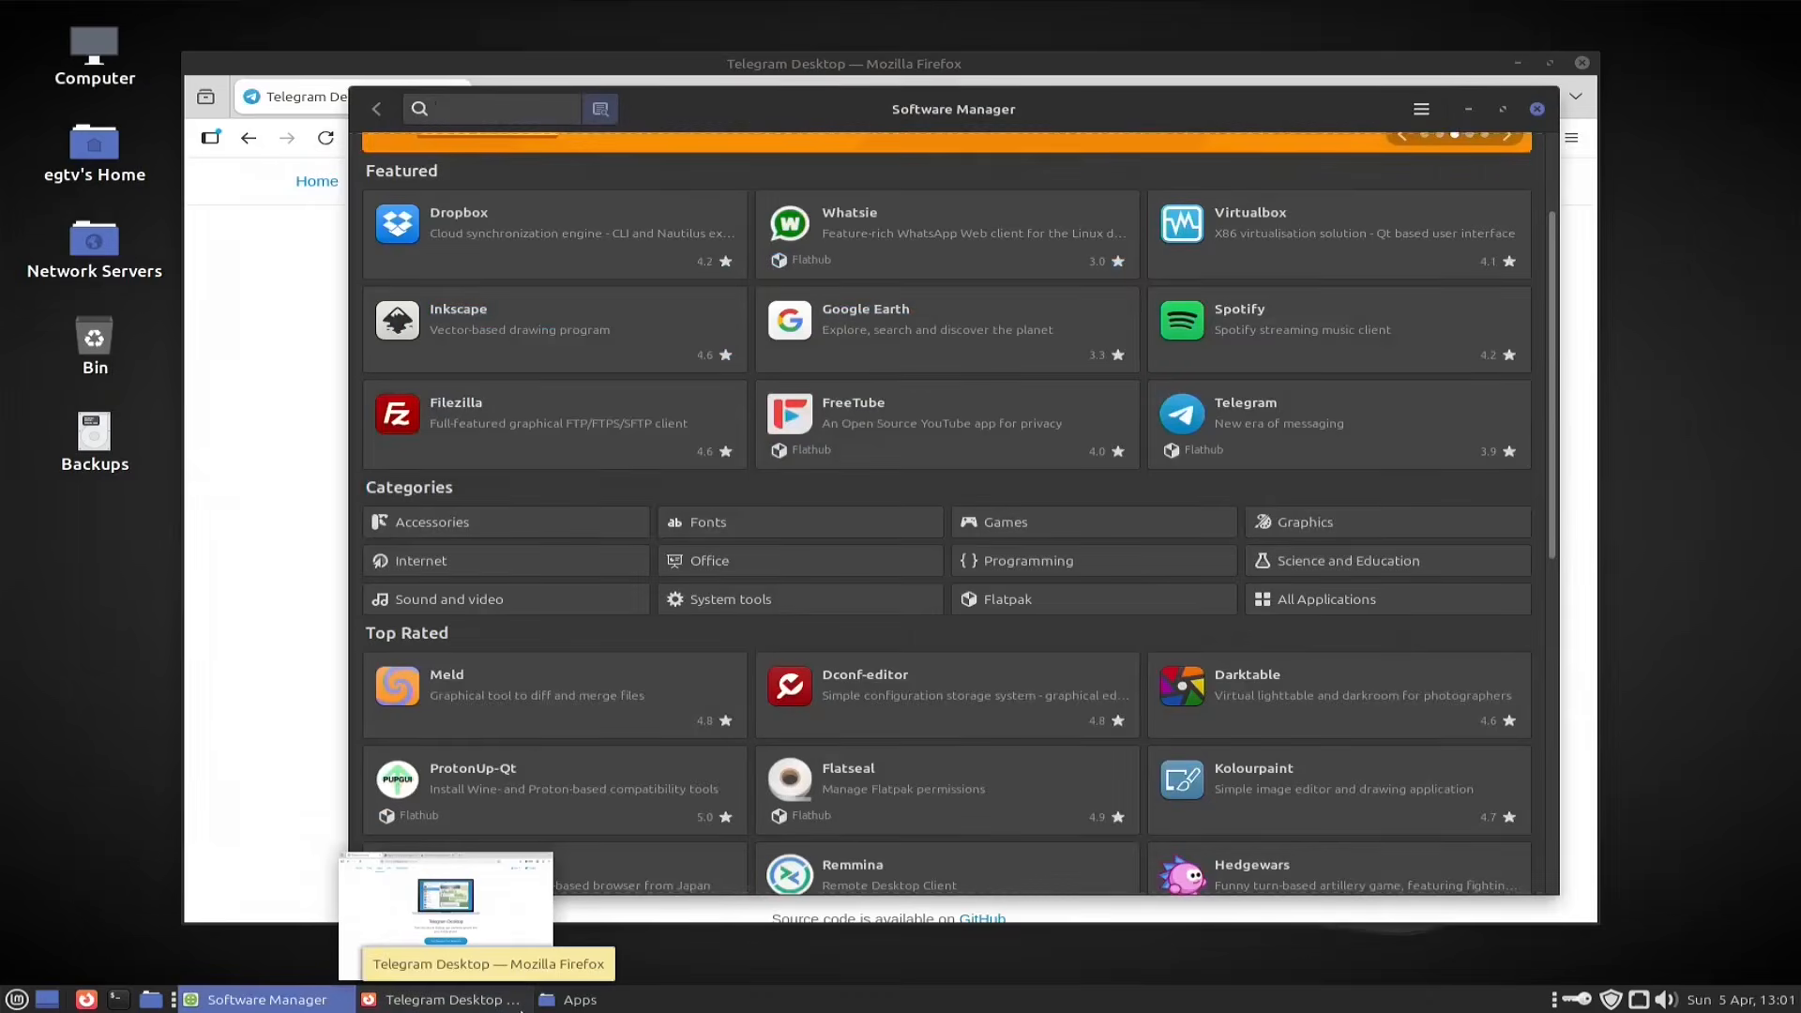
pyautogui.scroll(-2, 520, 1010)
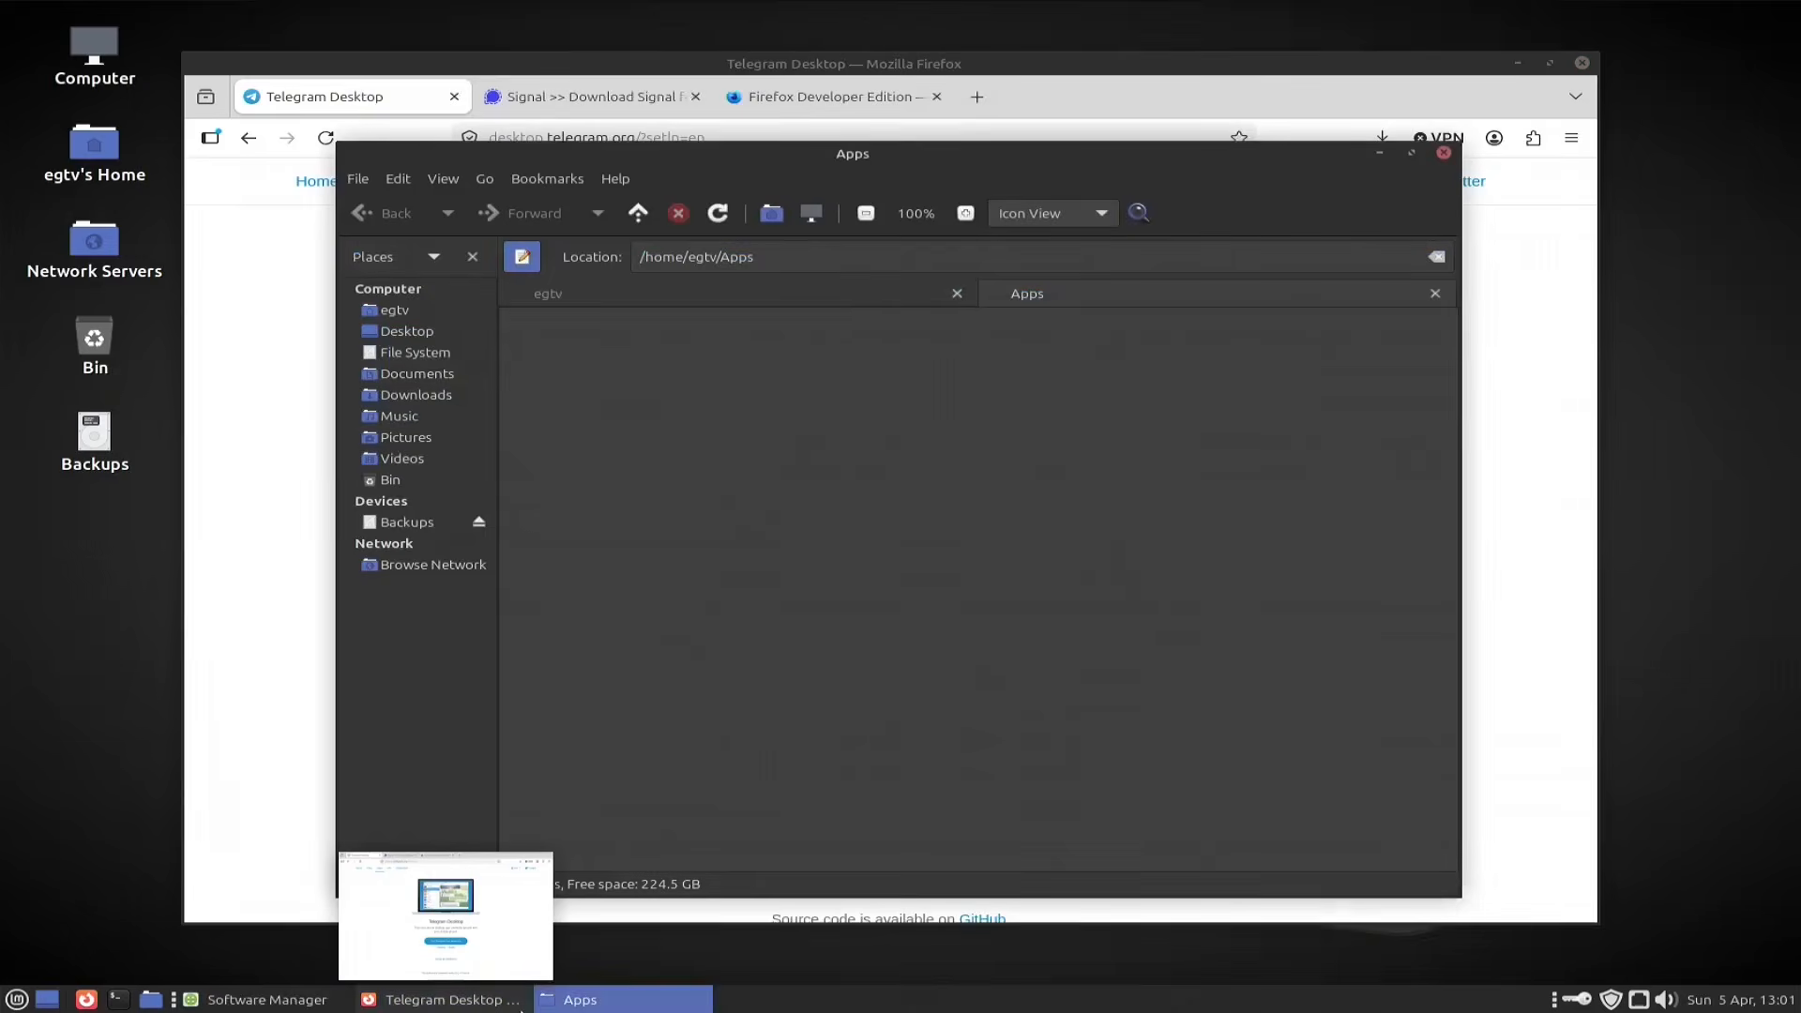
pyautogui.click(635, 1005)
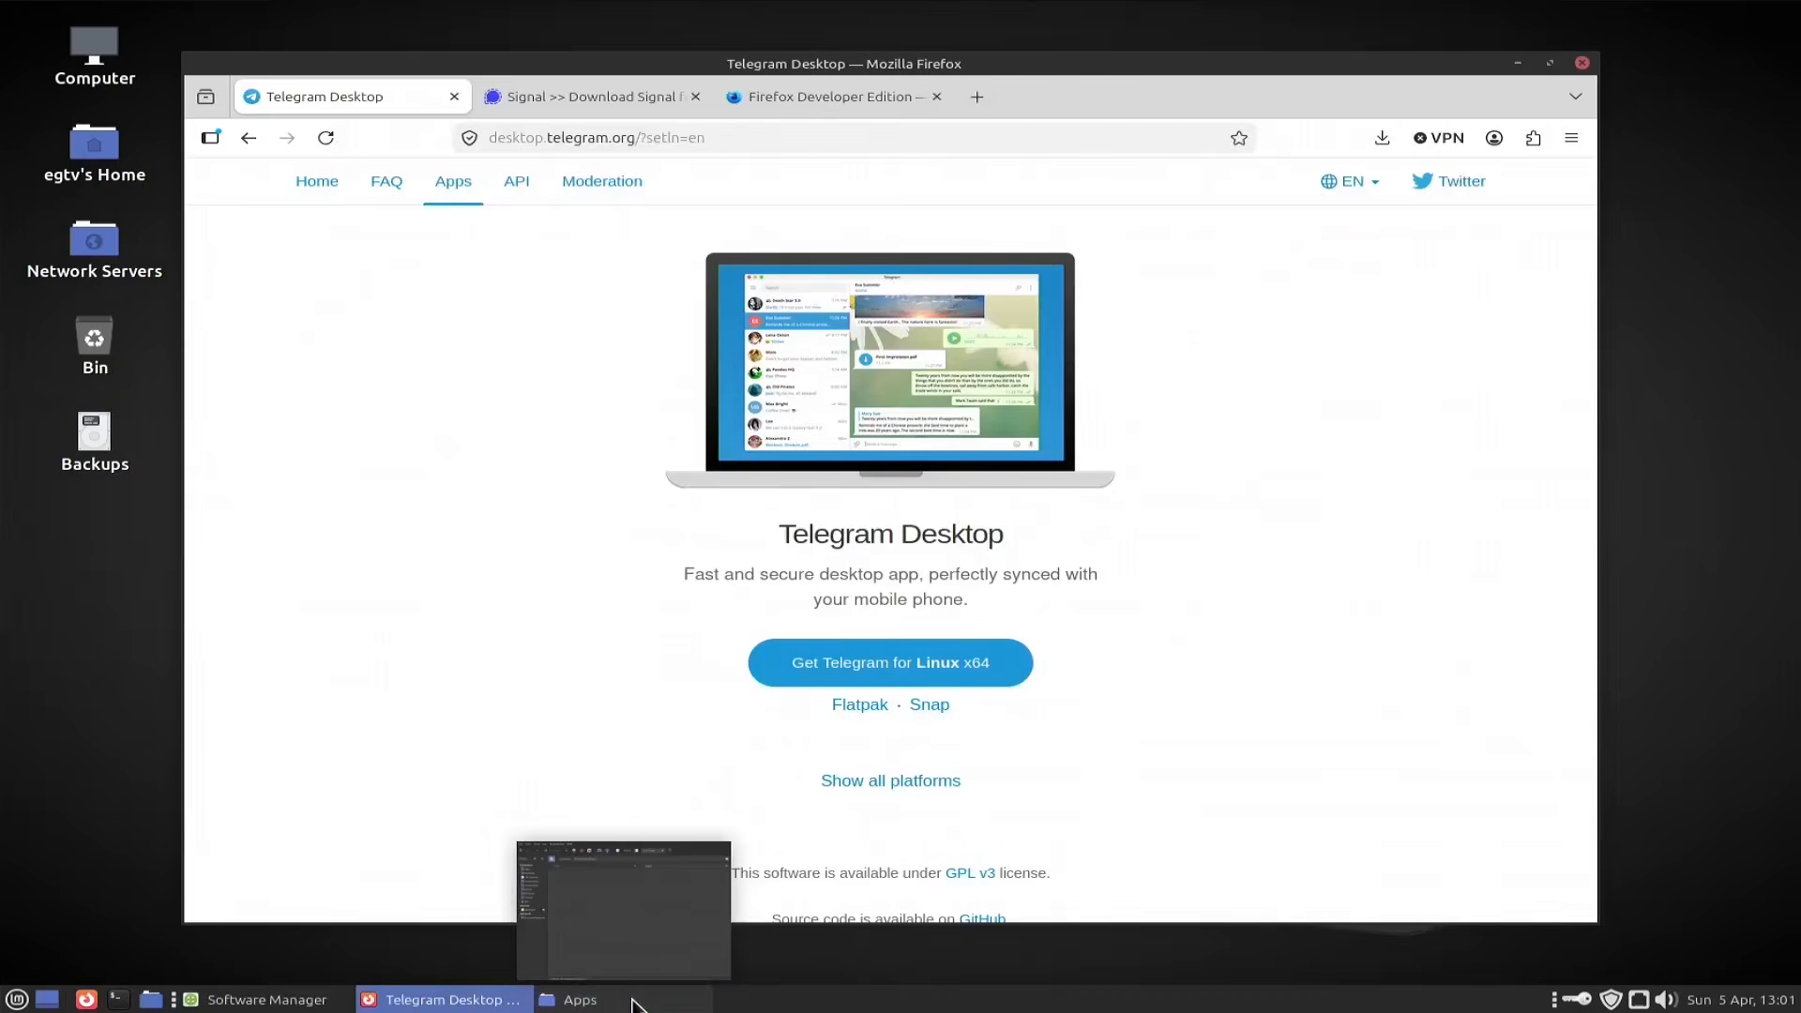
pyautogui.scroll(1, 635, 1004)
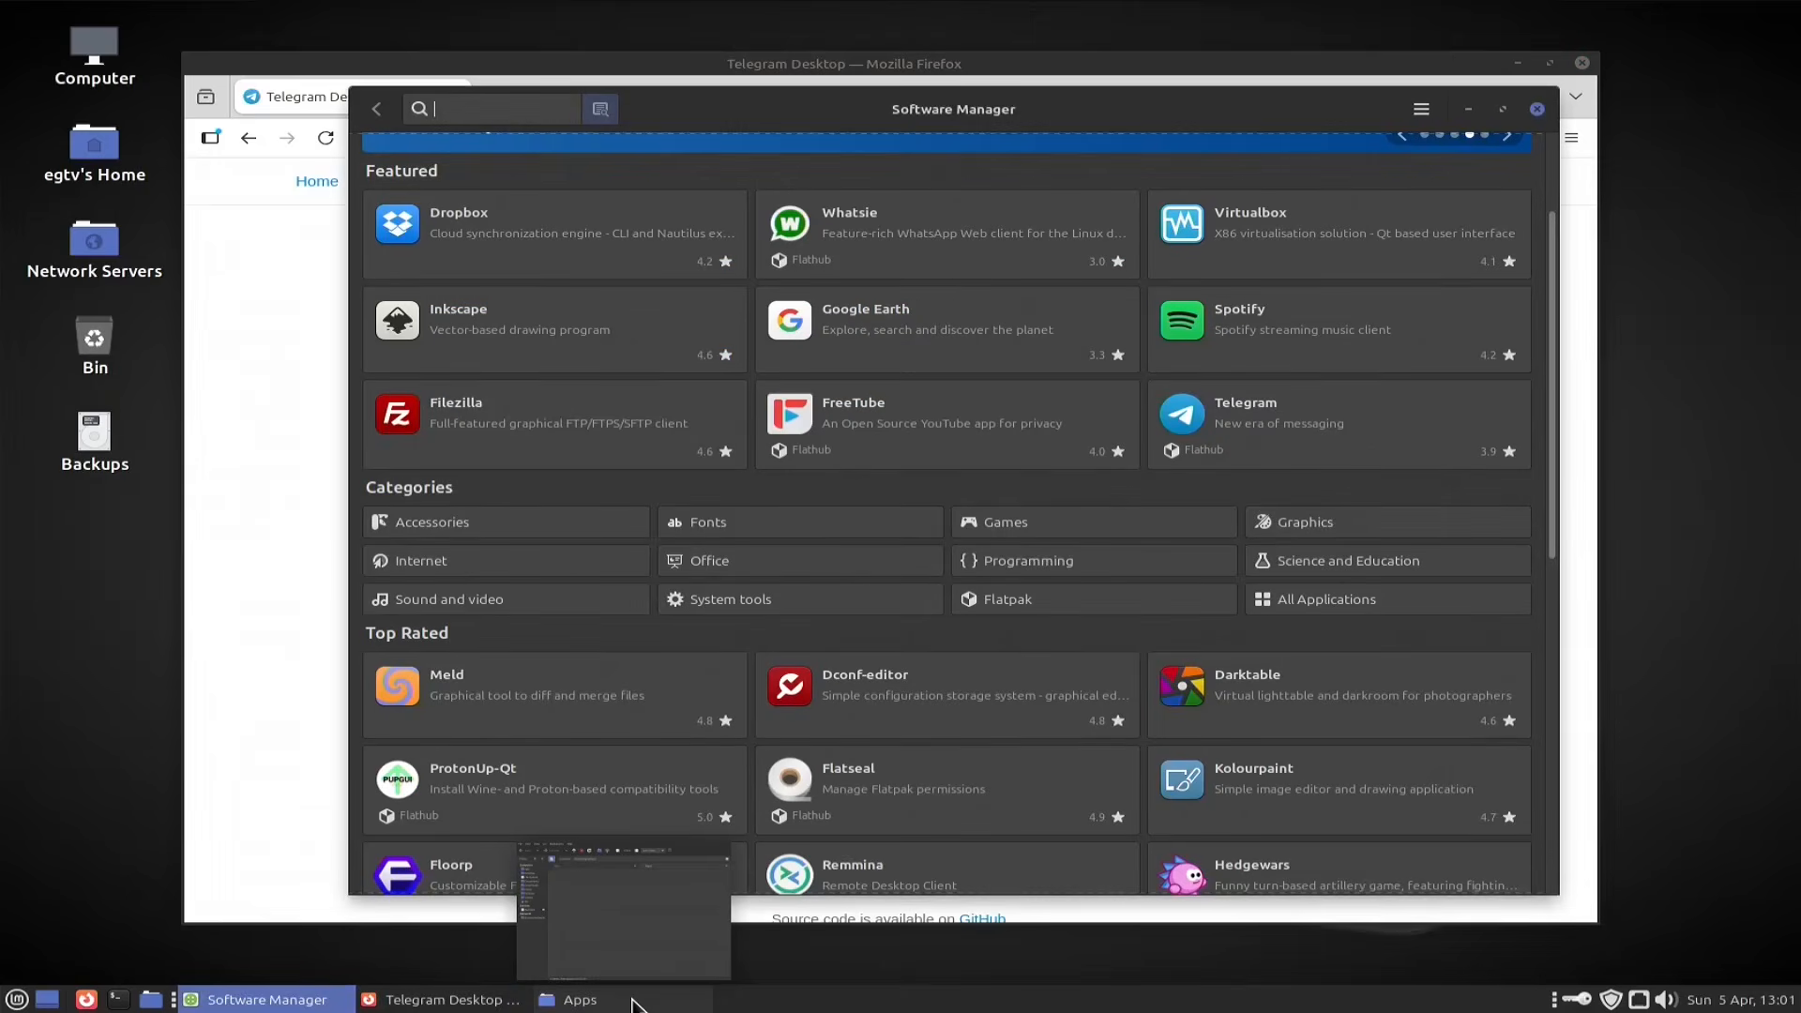
pyautogui.scroll(-2, 635, 1005)
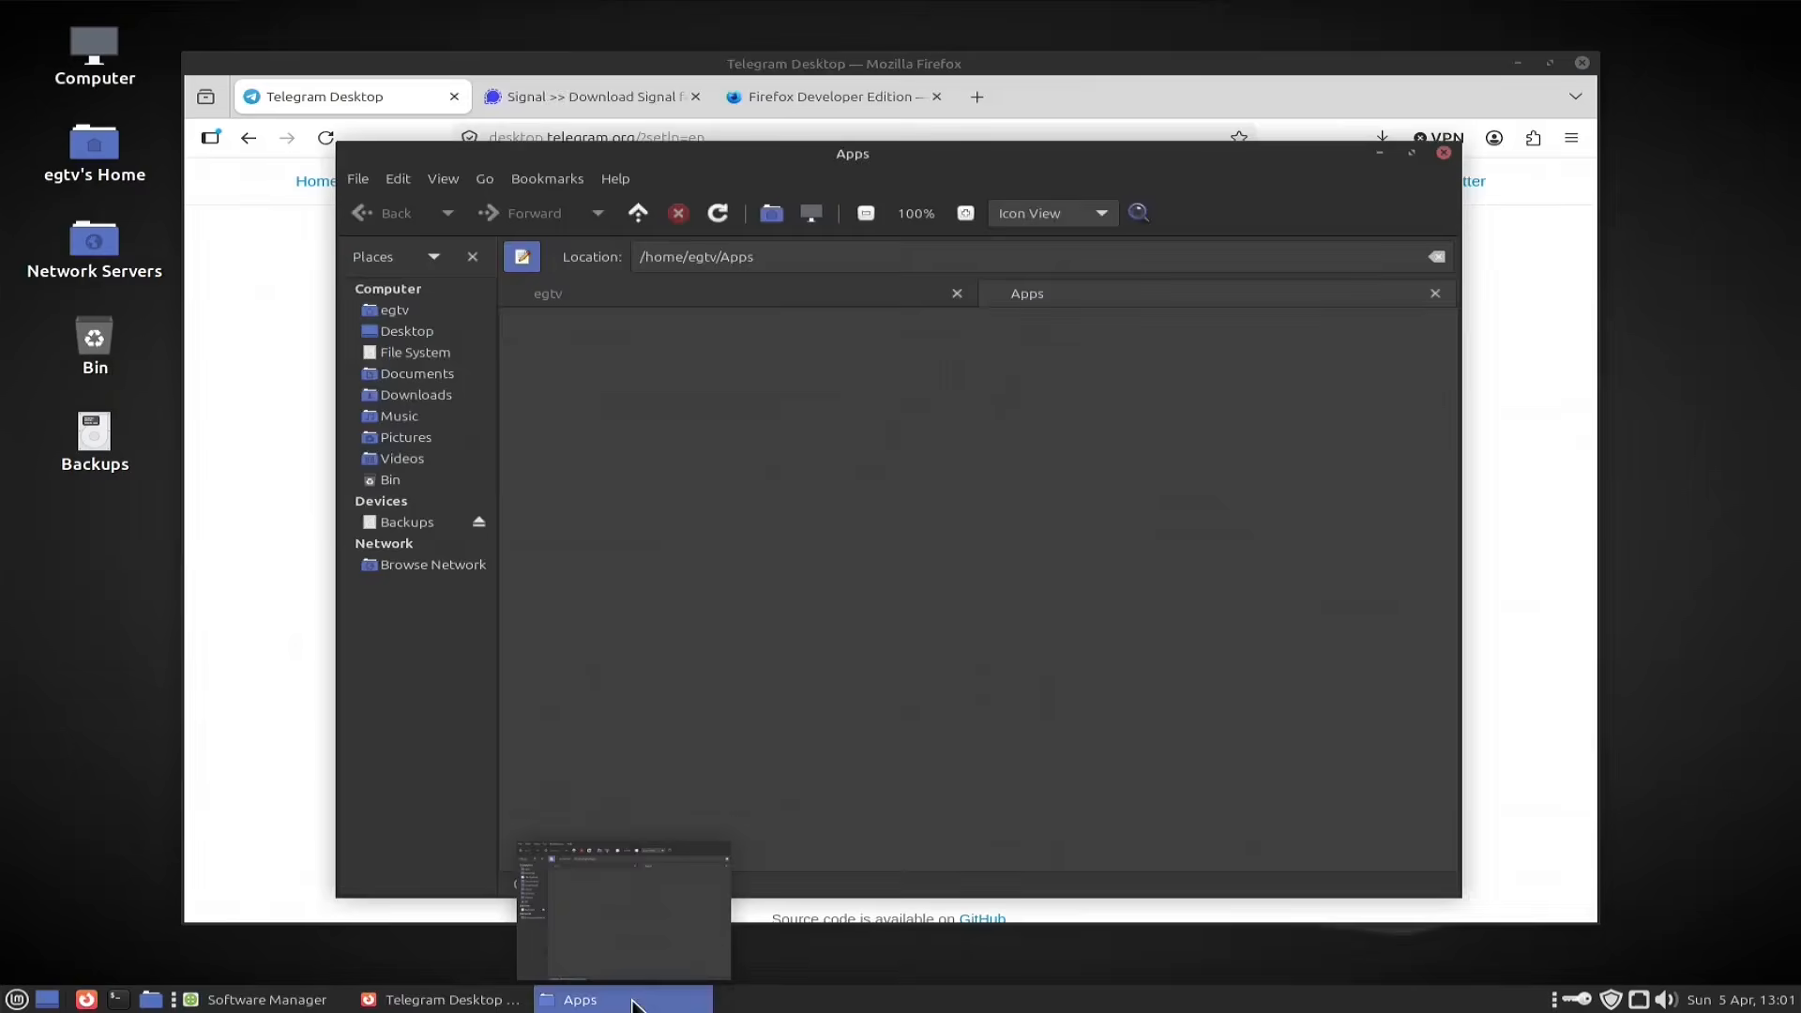
pyautogui.scroll(1, 633, 1005)
pyautogui.scroll(-1, 633, 1005)
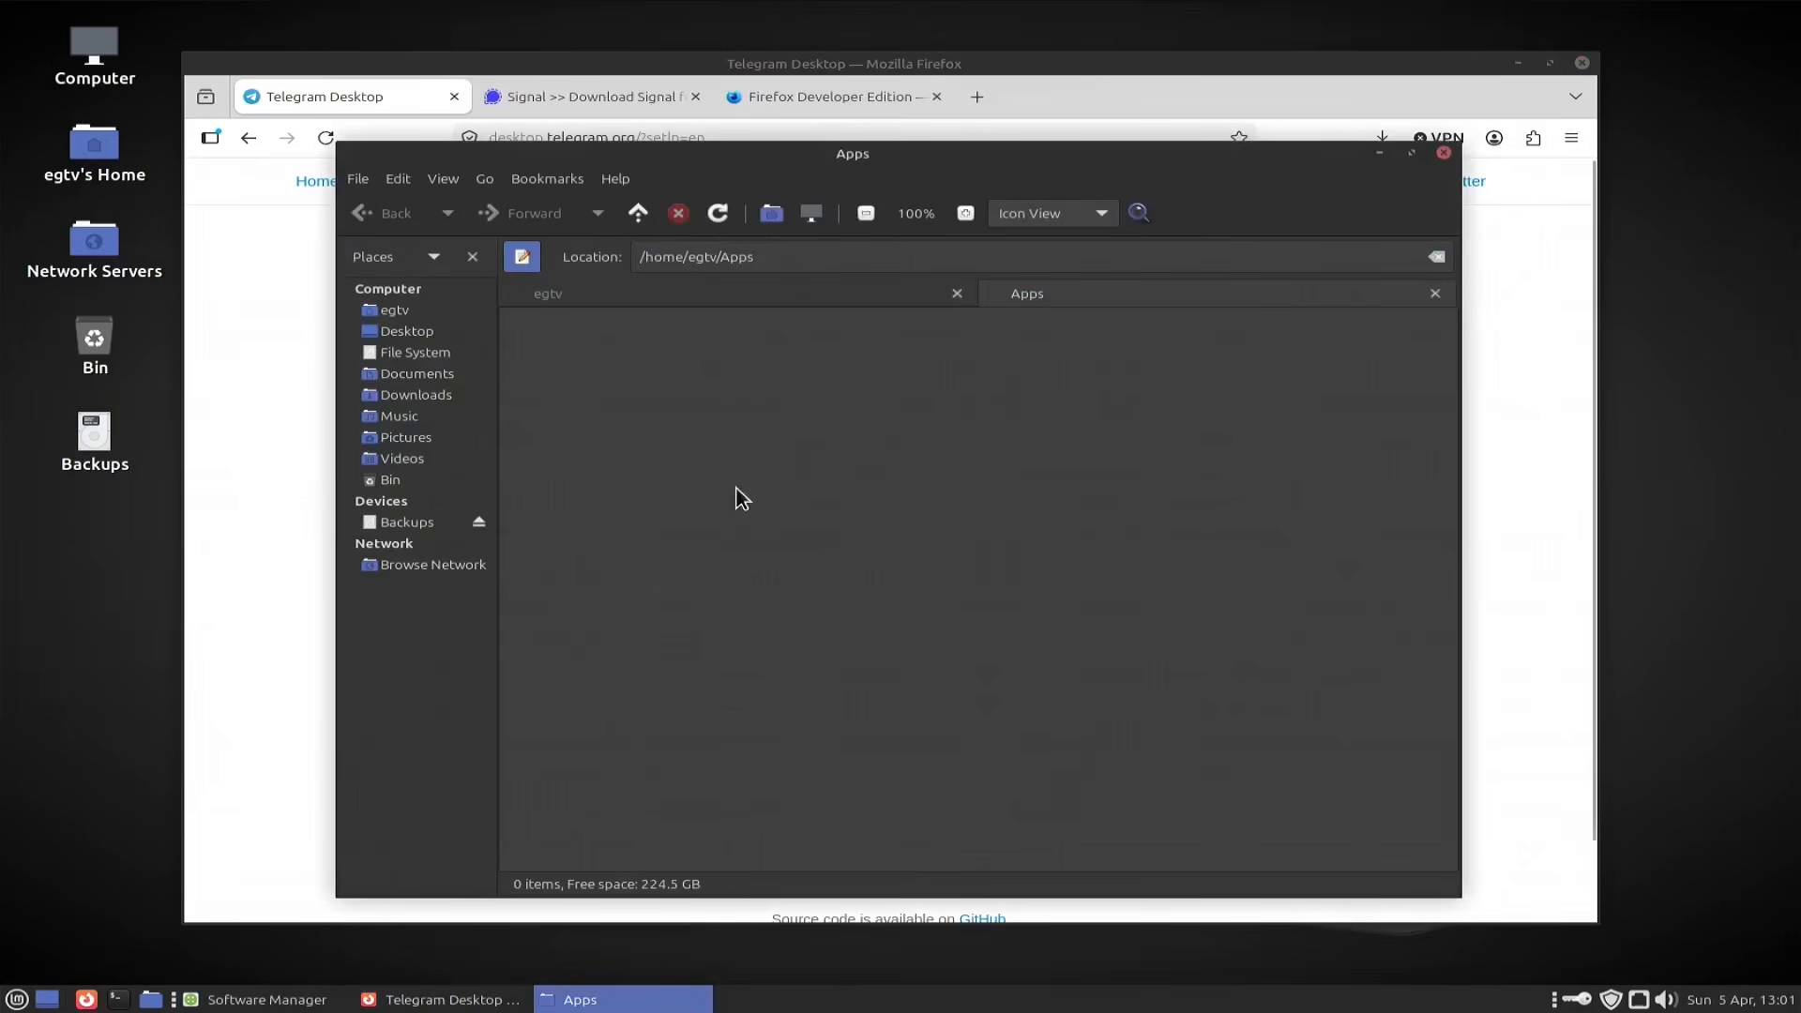
# Step: Move tsetup.6.7.2.tar.xz from the Downloads folder into the Apps folder
pyautogui.click(740, 293)
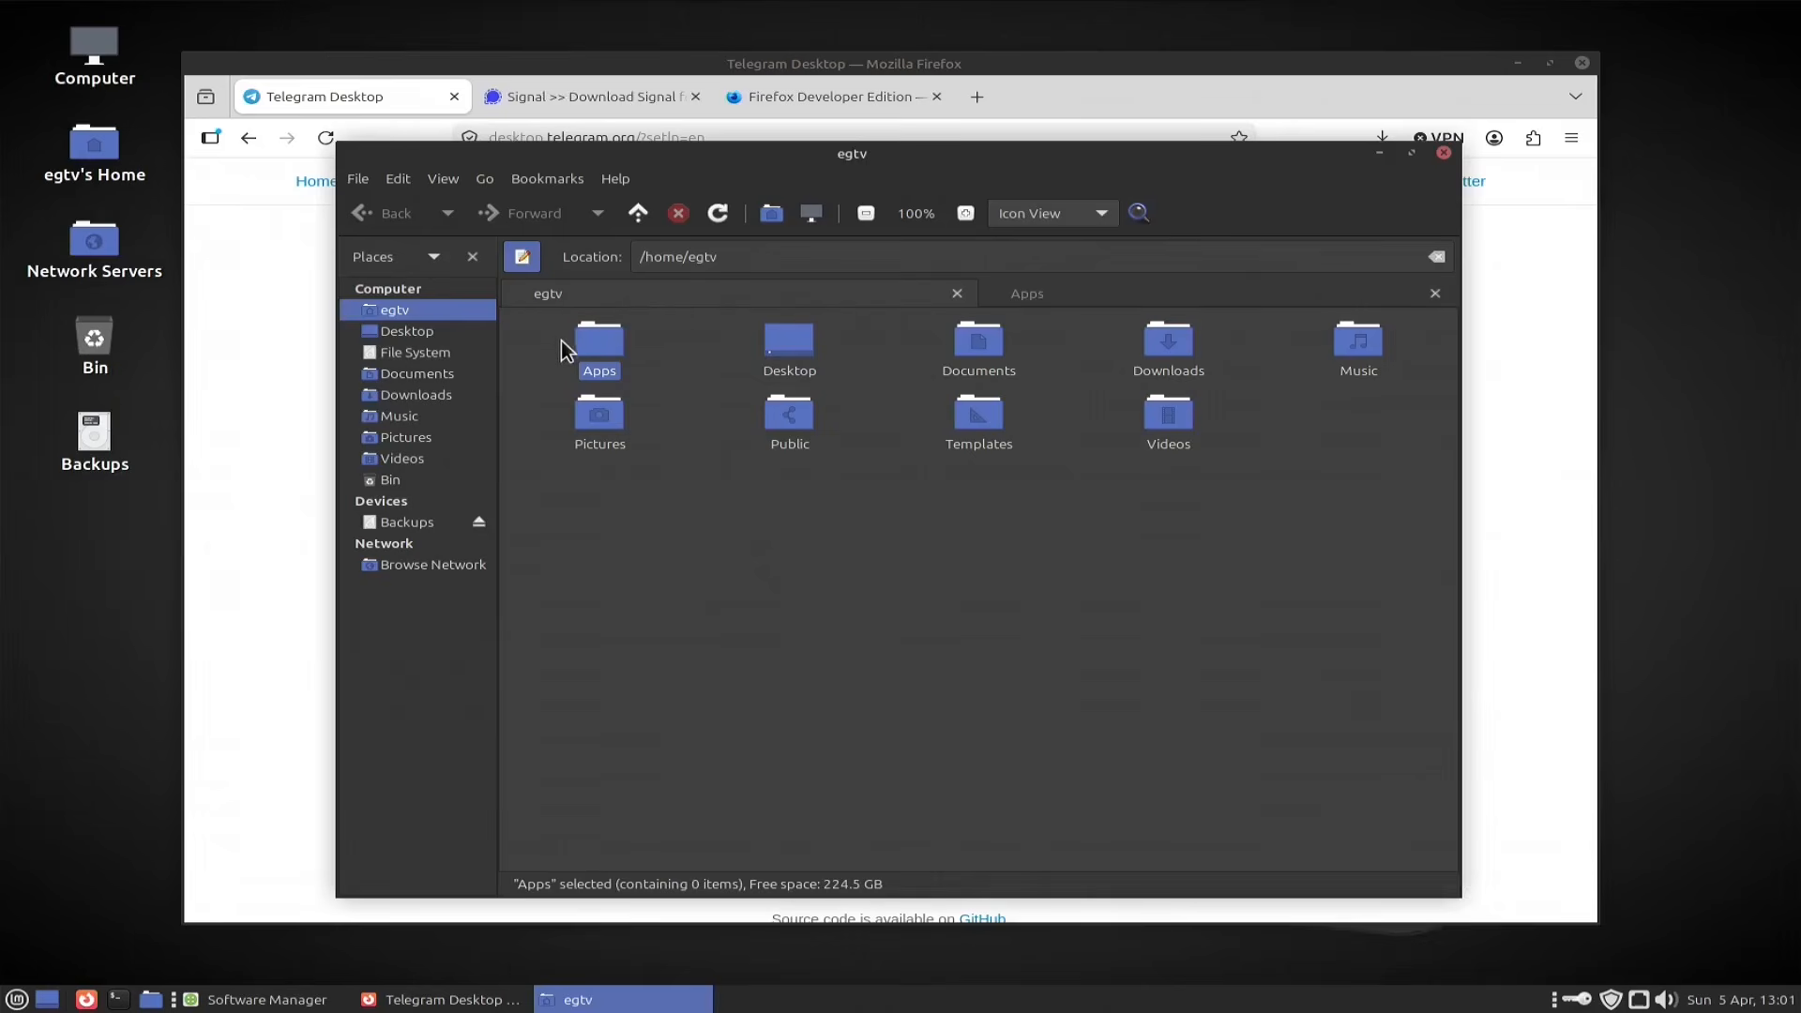
pyautogui.click(417, 396)
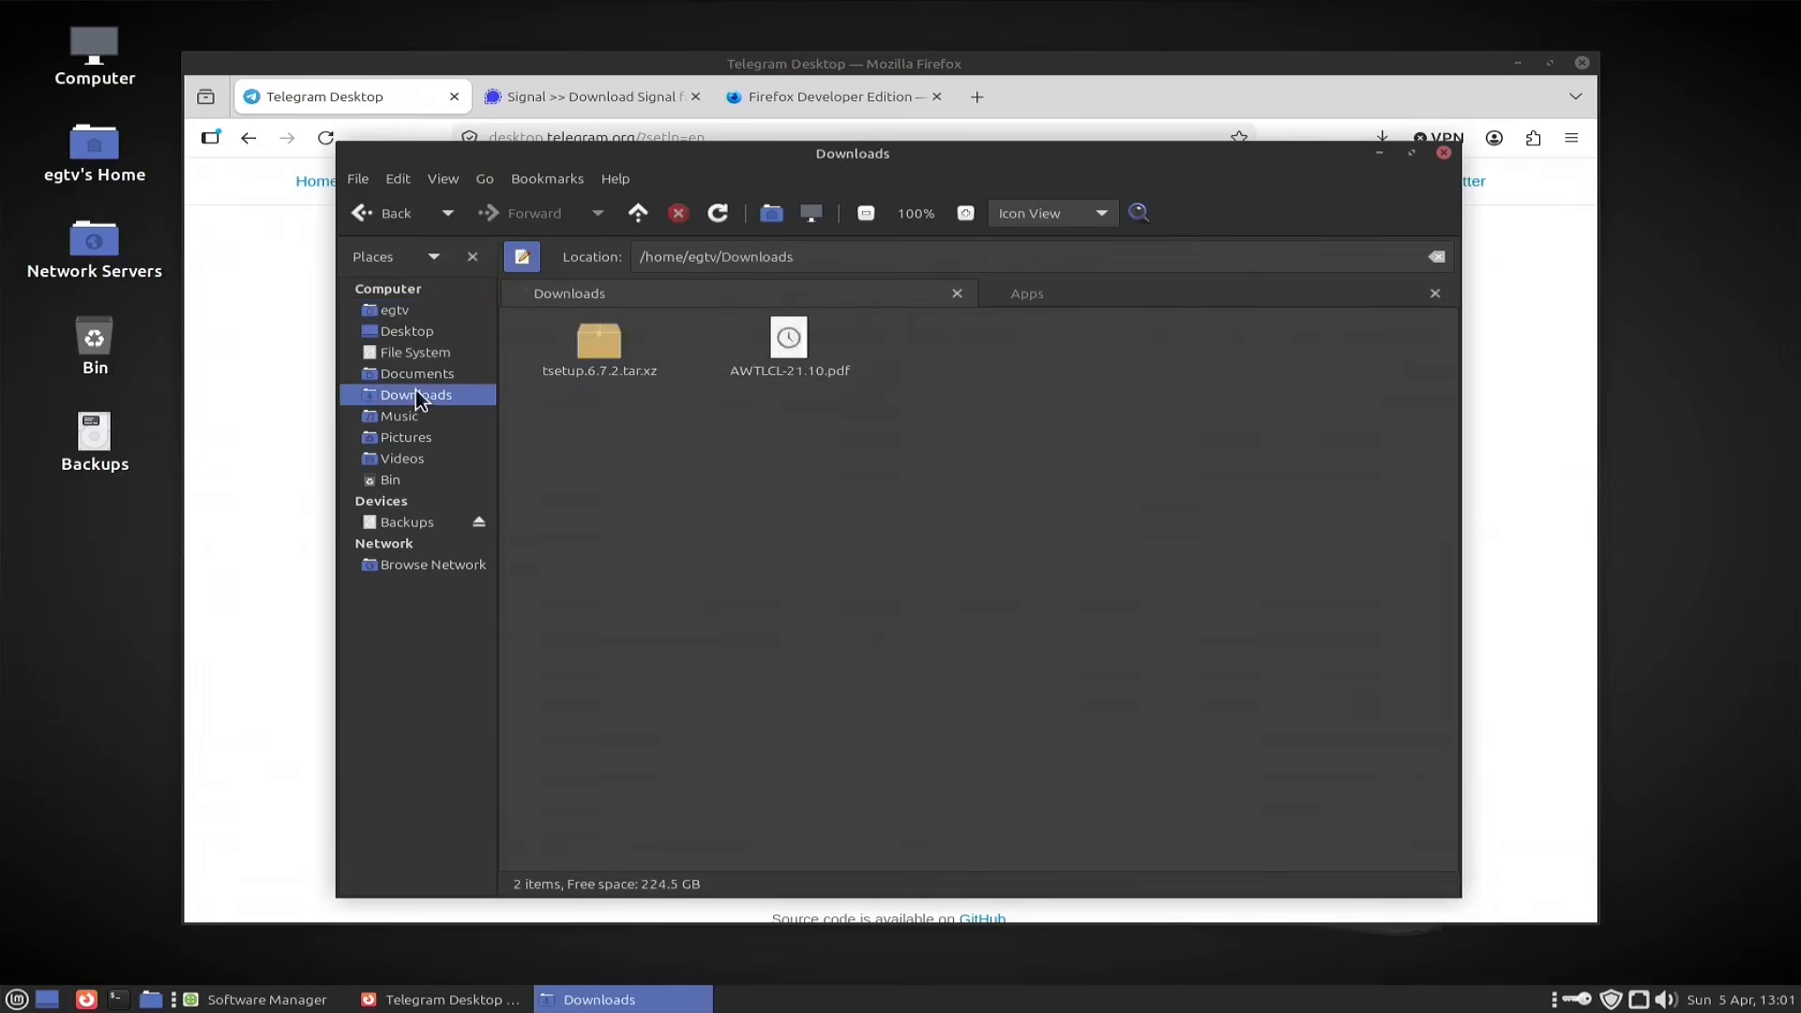
pyautogui.rightClick(597, 380)
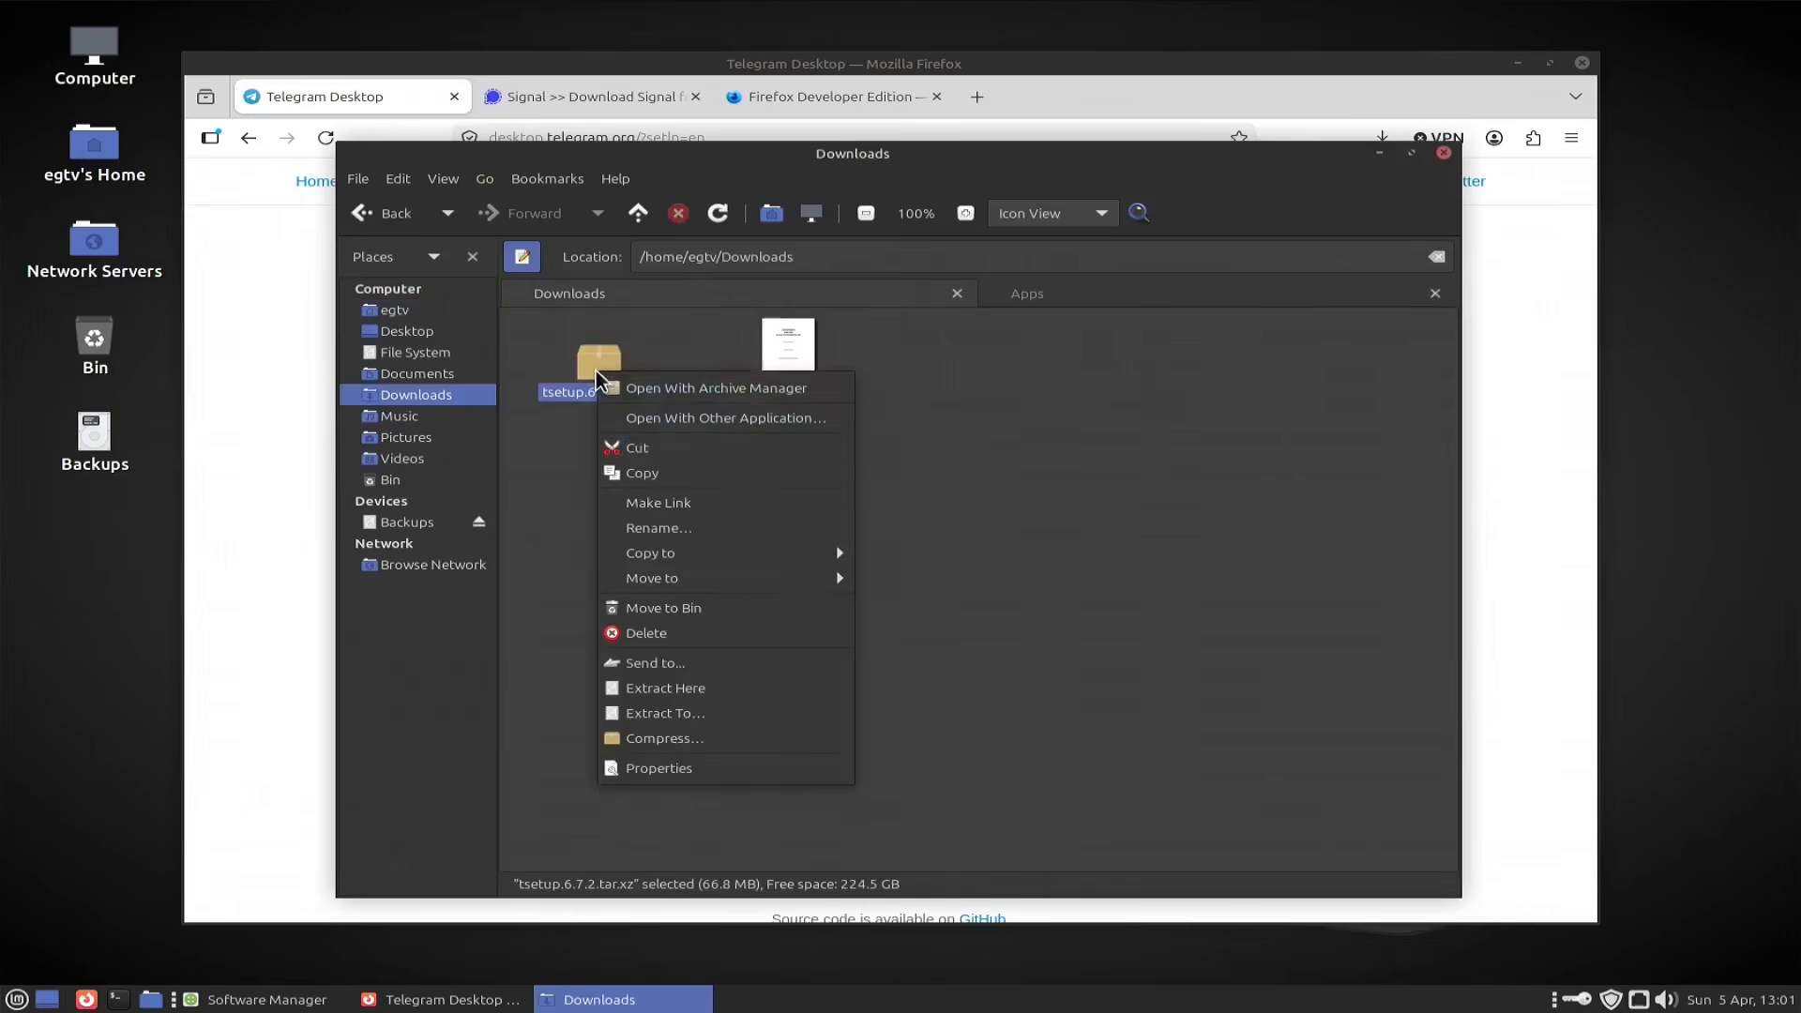
pyautogui.click(655, 450)
pyautogui.click(1075, 297)
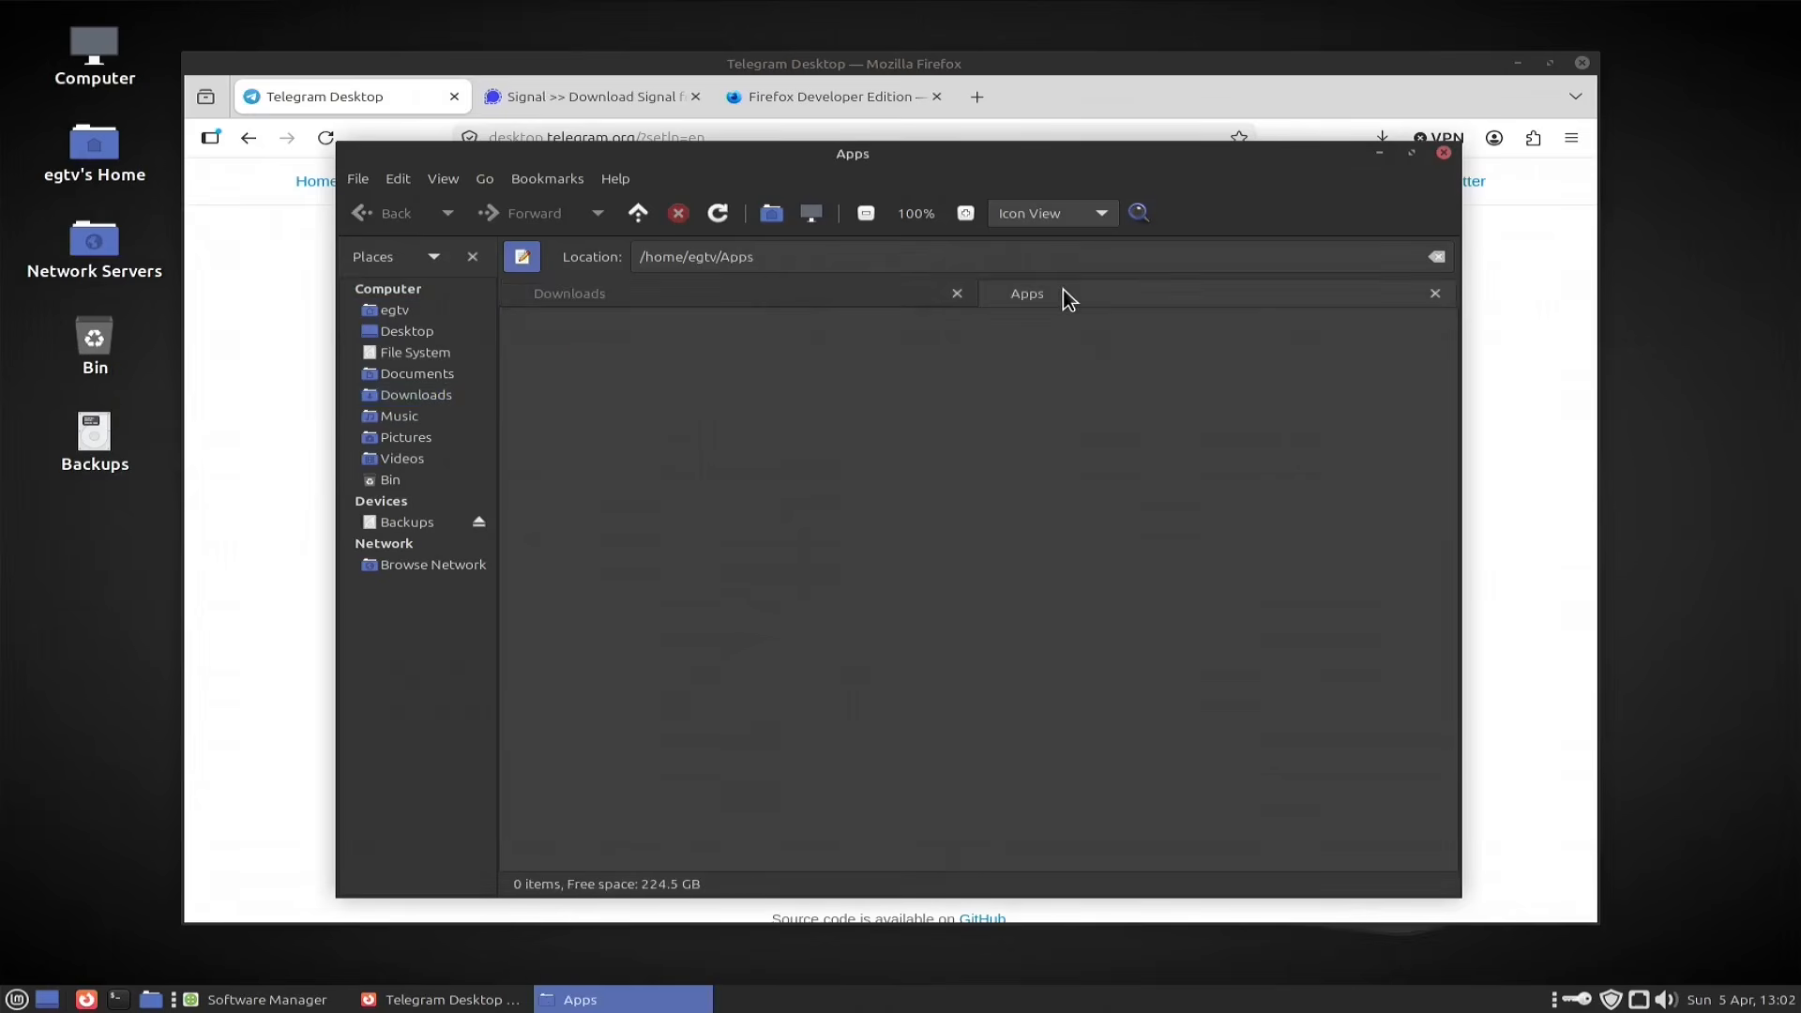
pyautogui.rightClick(910, 411)
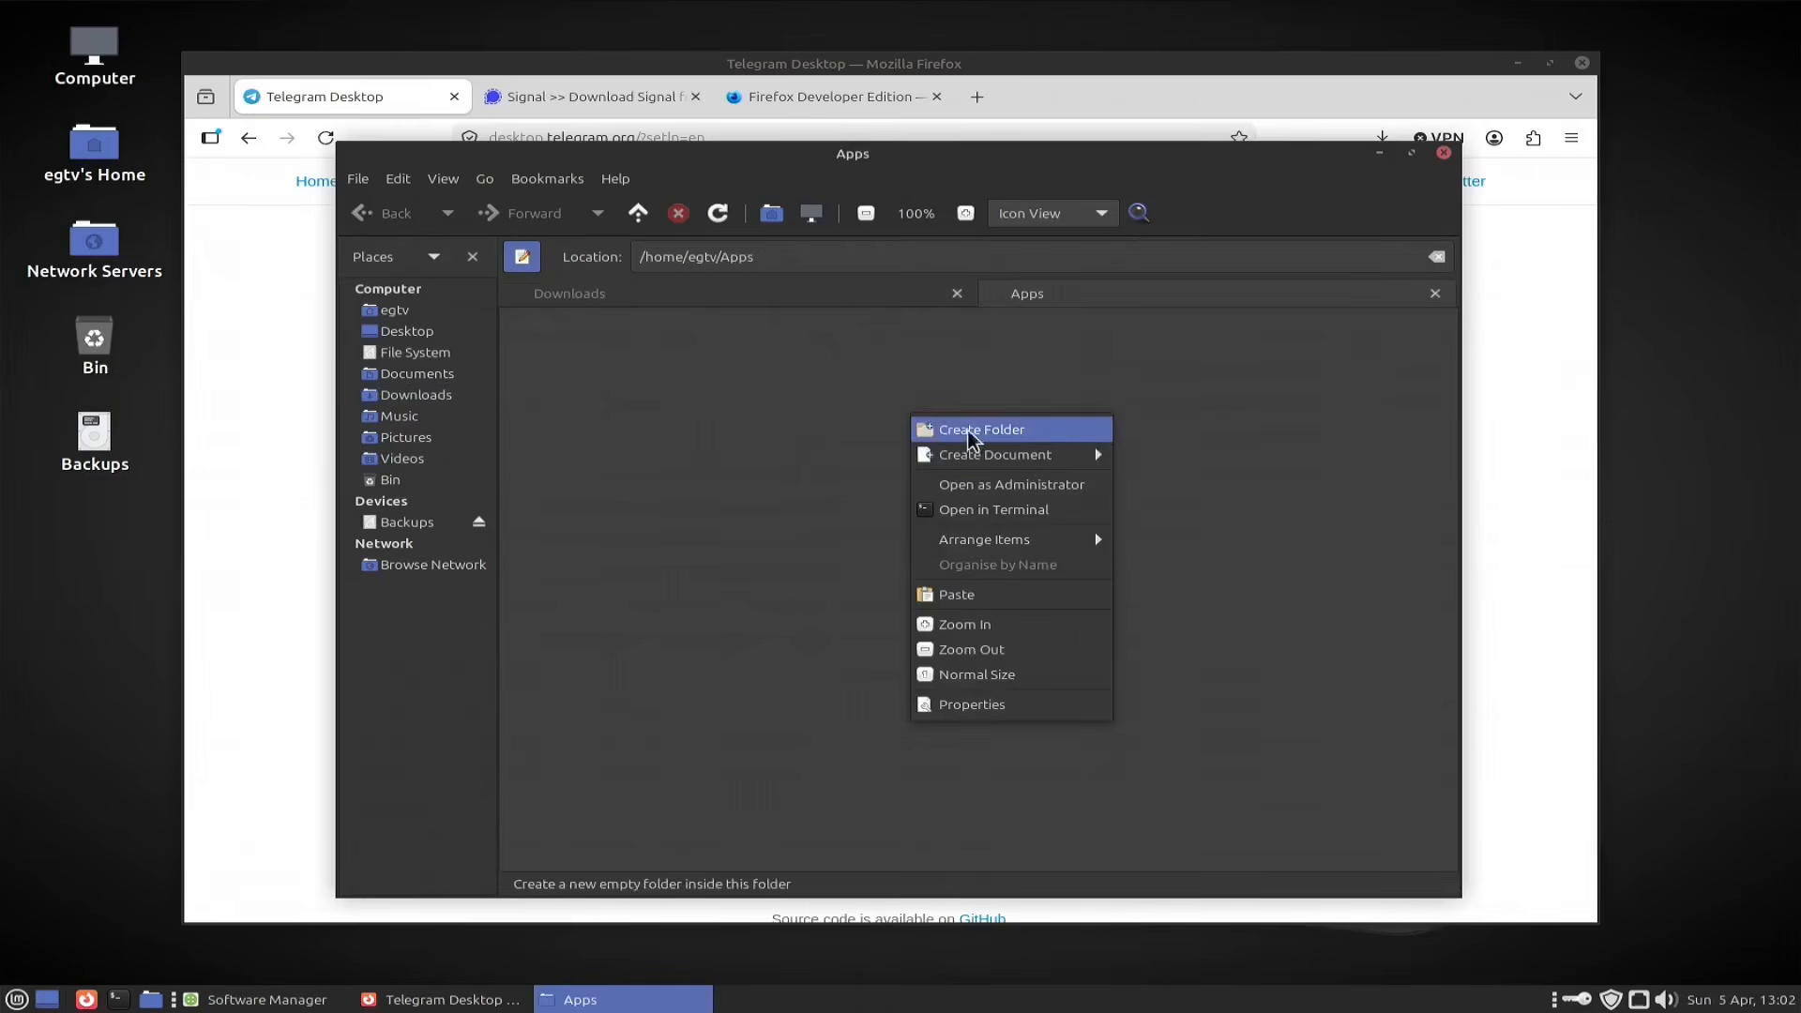
pyautogui.moveTo(1015, 462)
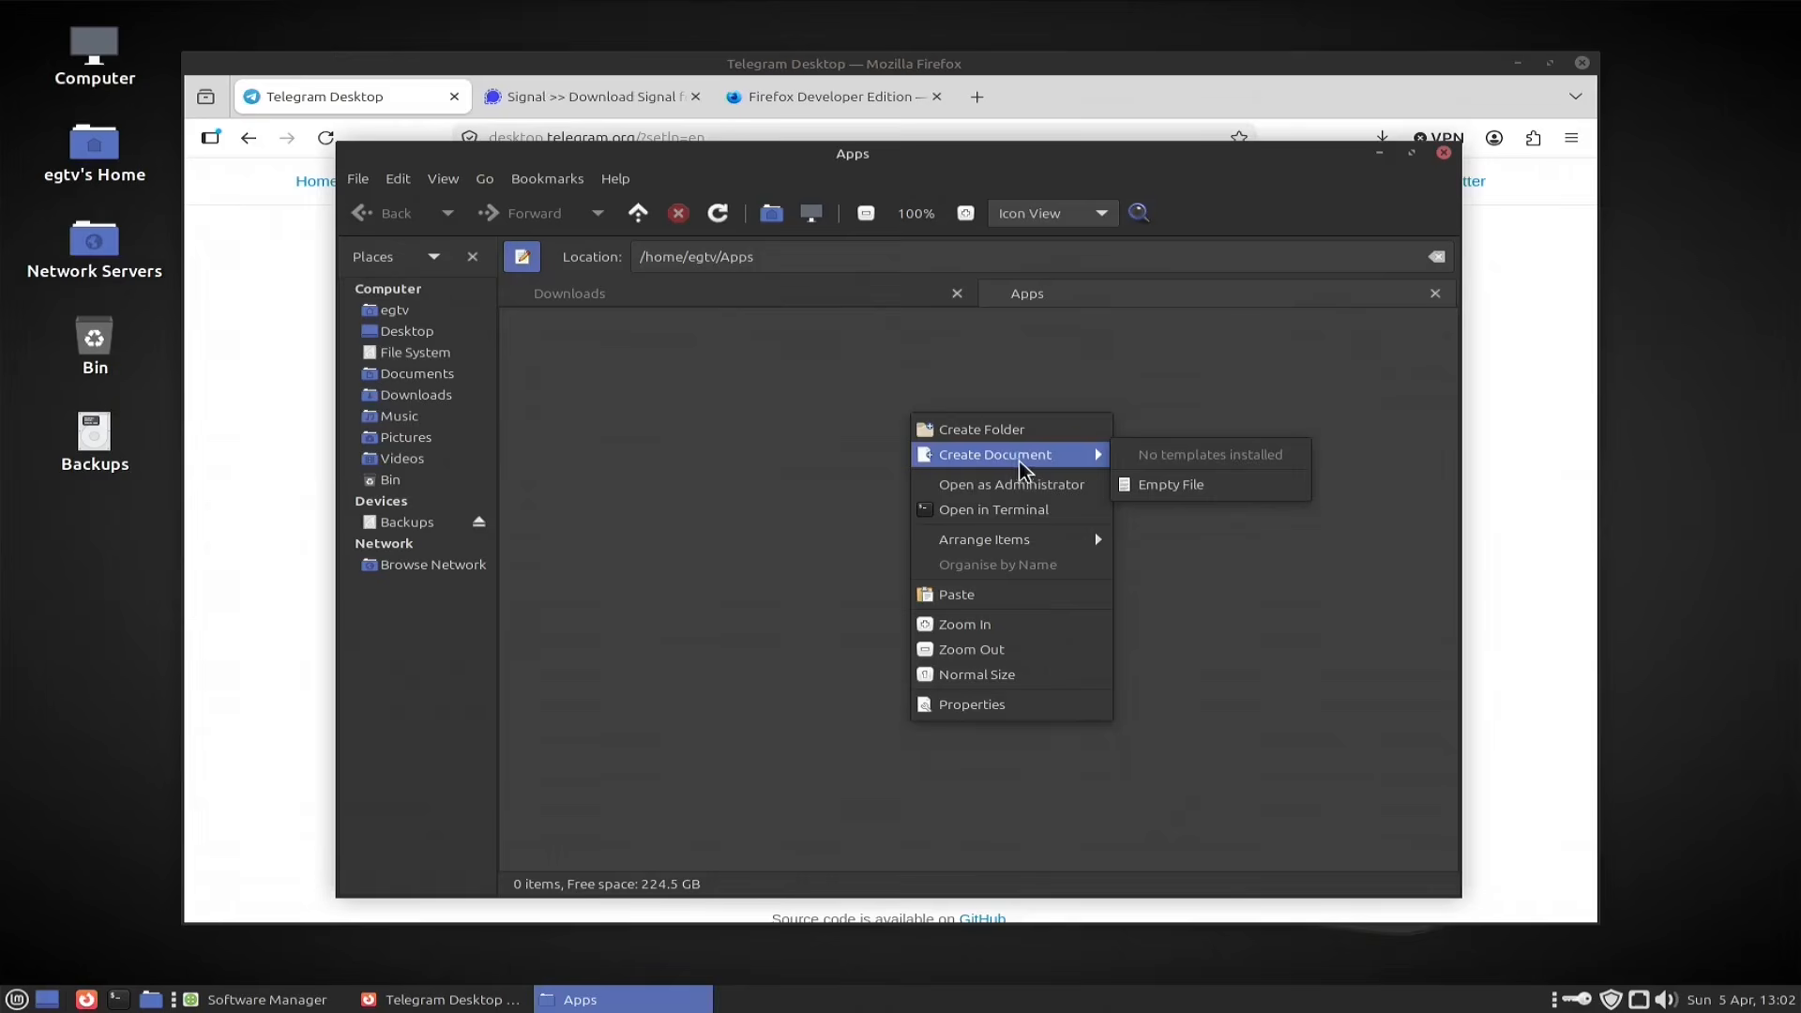
pyautogui.click(997, 594)
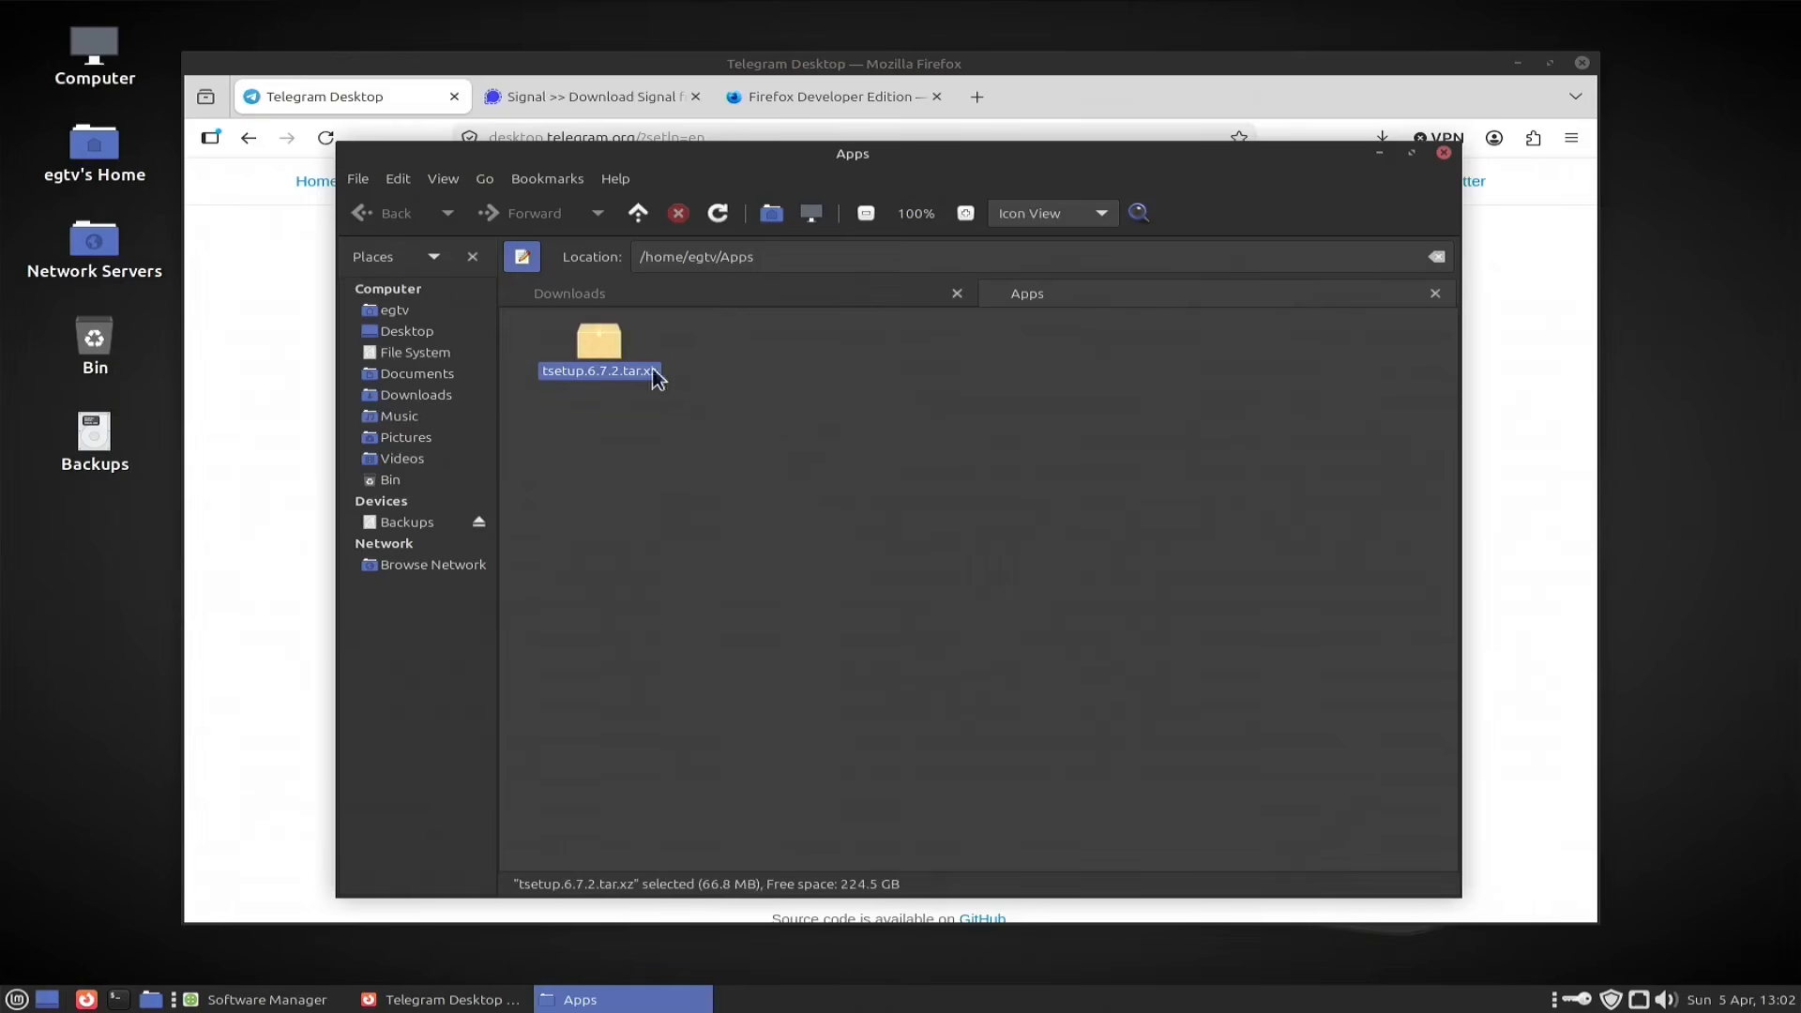
# Step: Extract tsetup.6.7.2.tar.xz inside the Apps folder and permanently delete the archive
pyautogui.rightClick(608, 357)
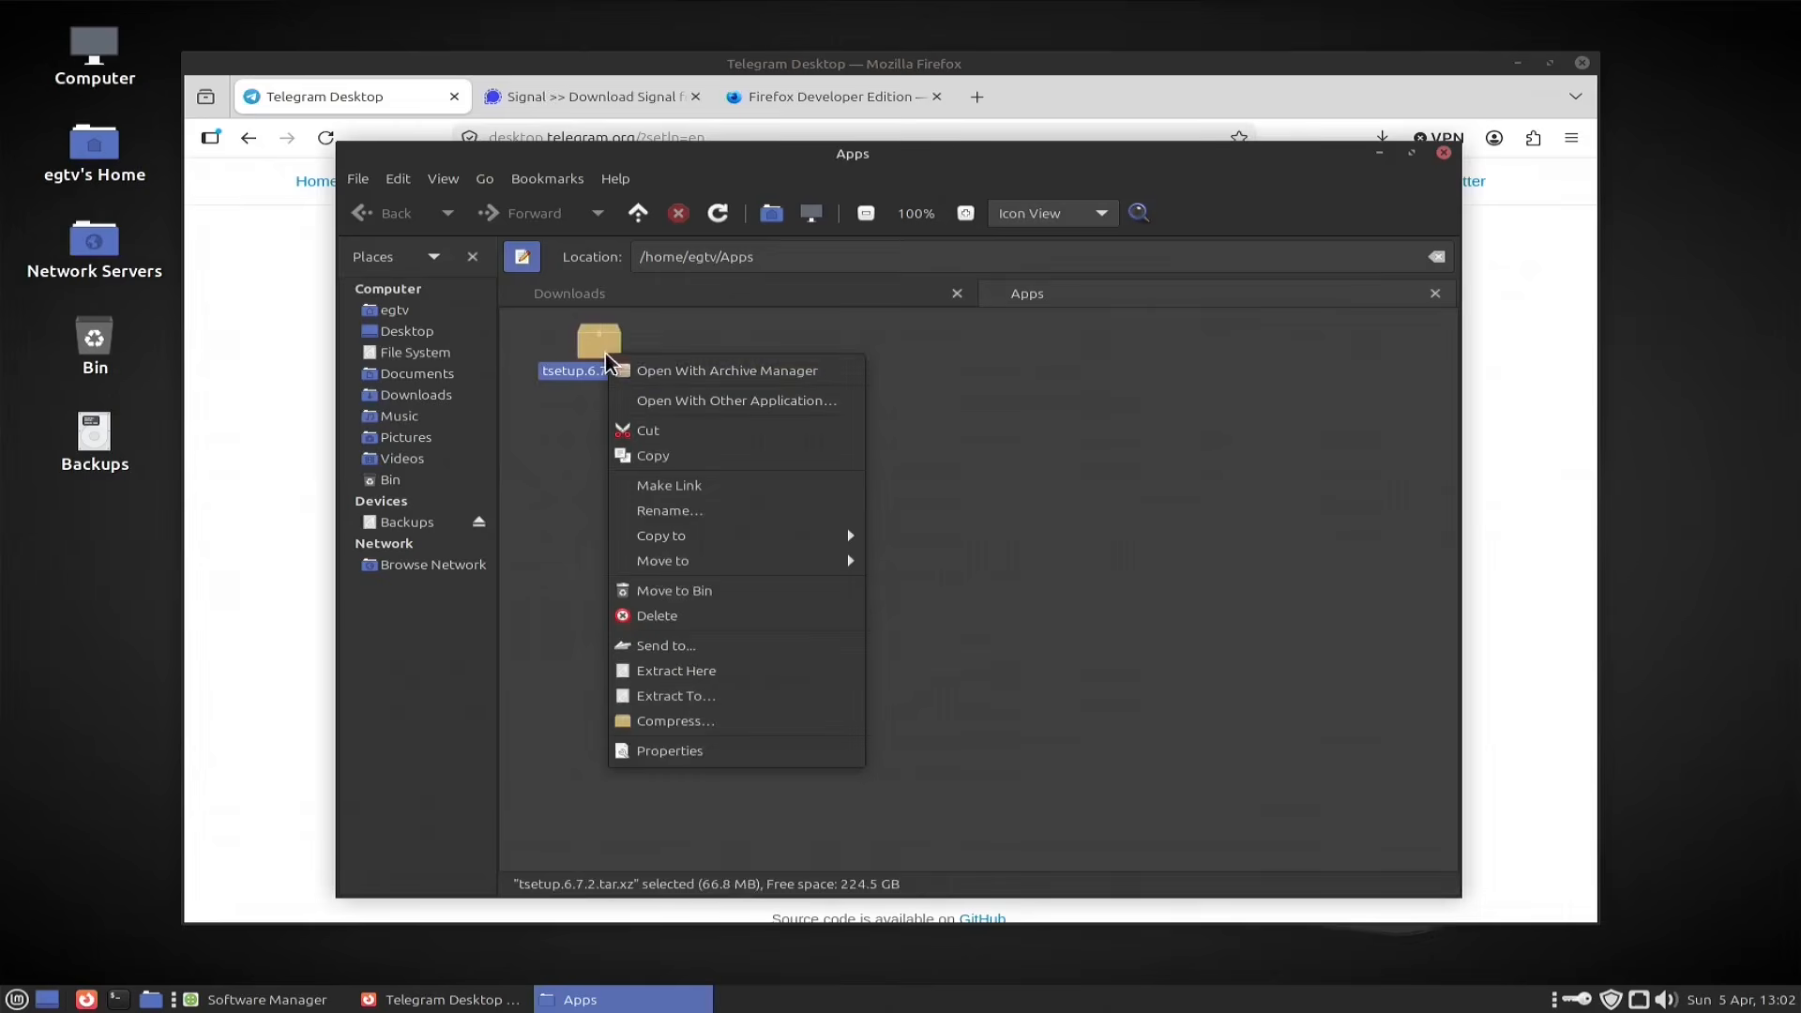
pyautogui.click(706, 672)
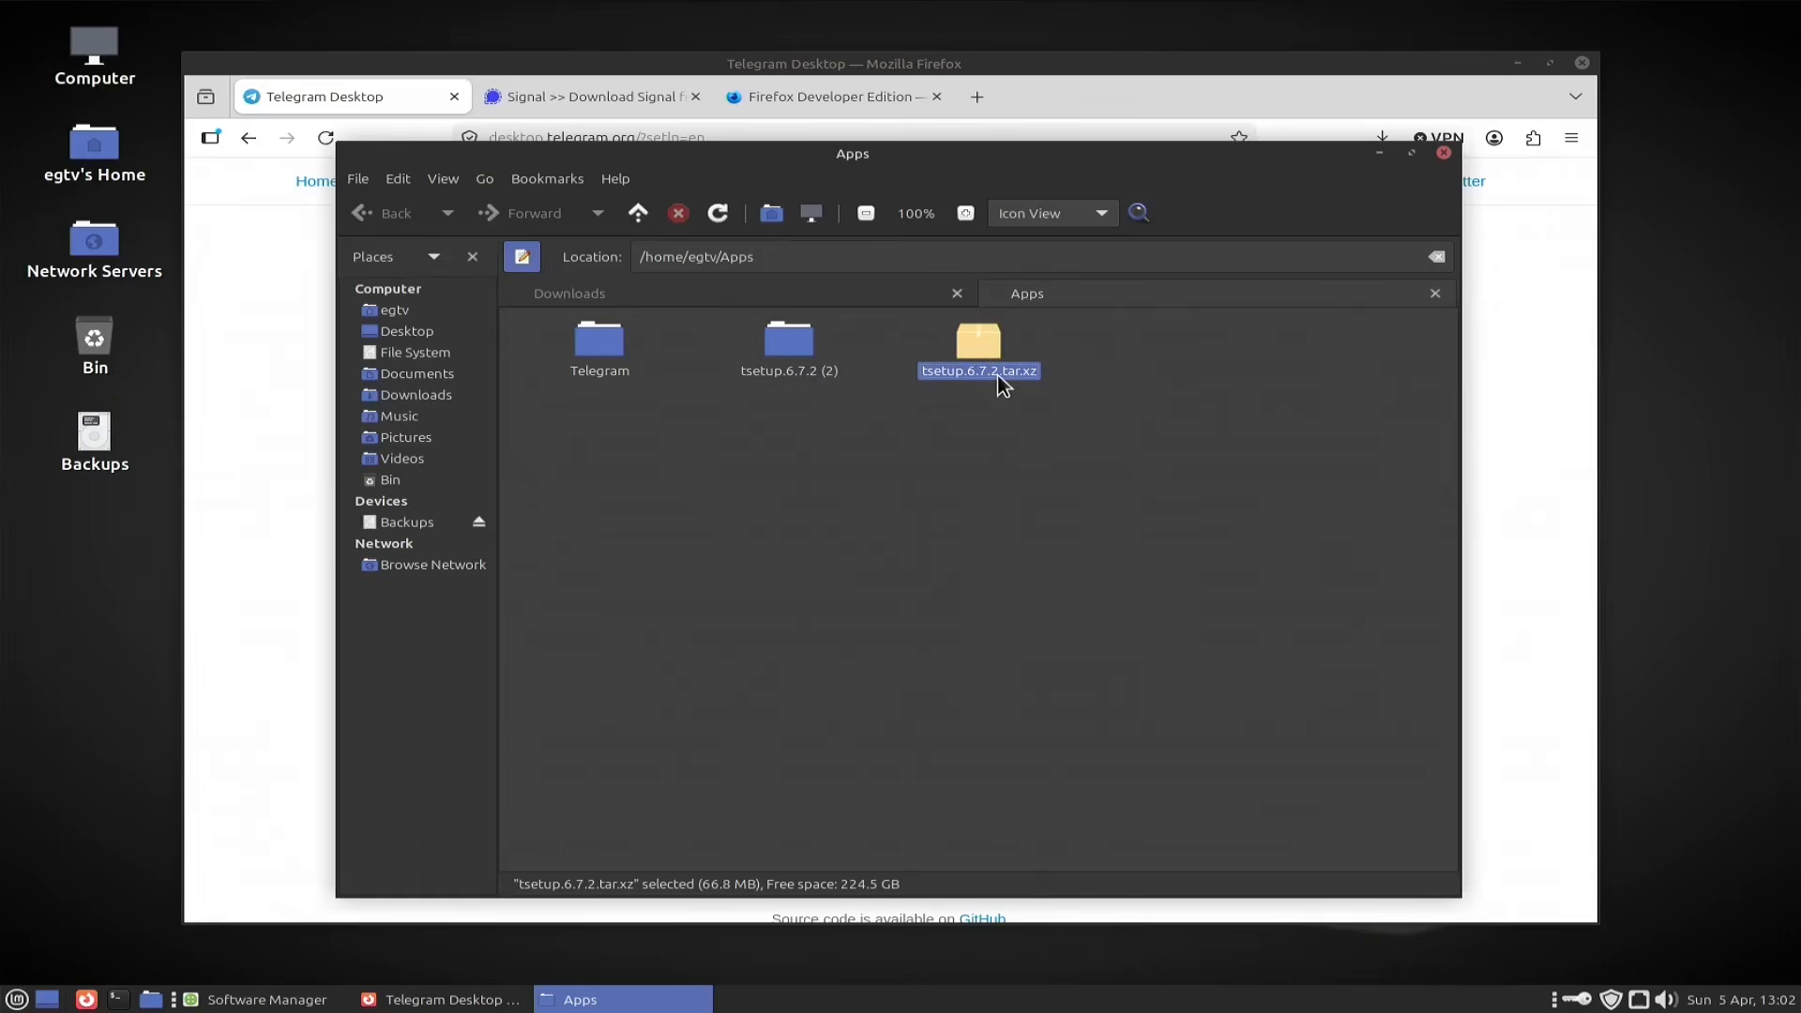
pyautogui.hotkey('shift', 'Delete')
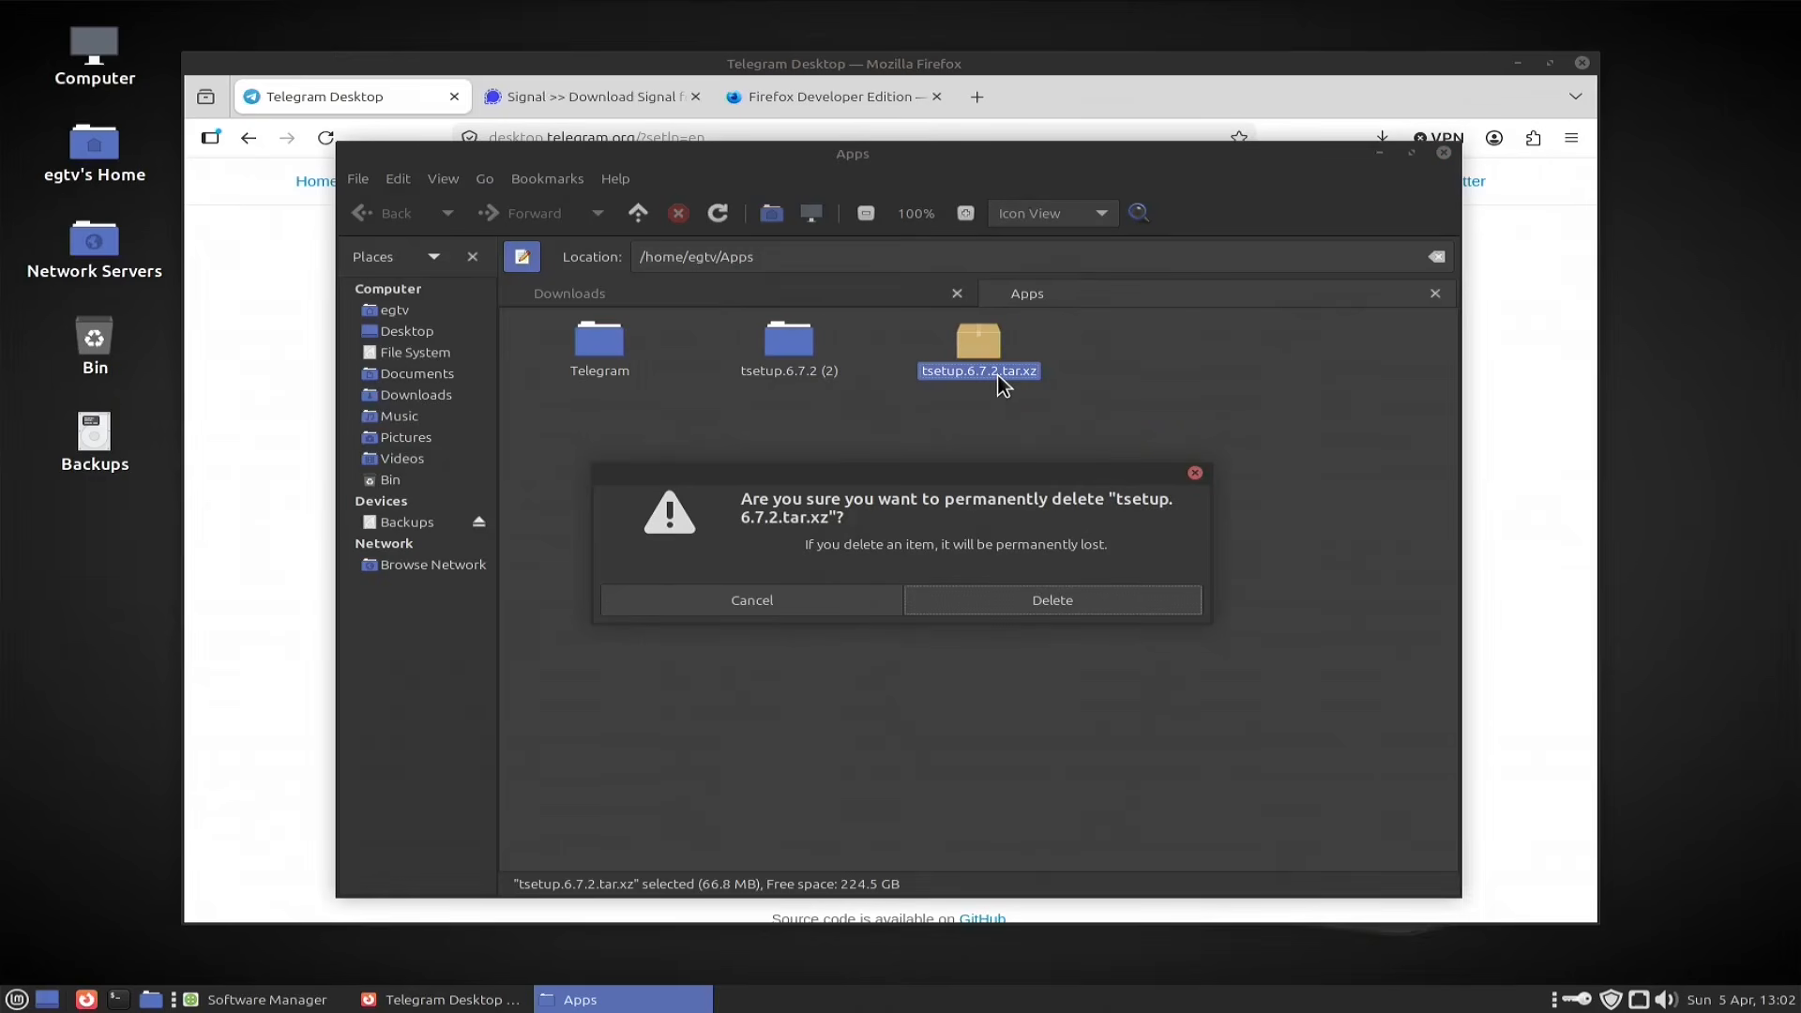
pyautogui.press('Return')
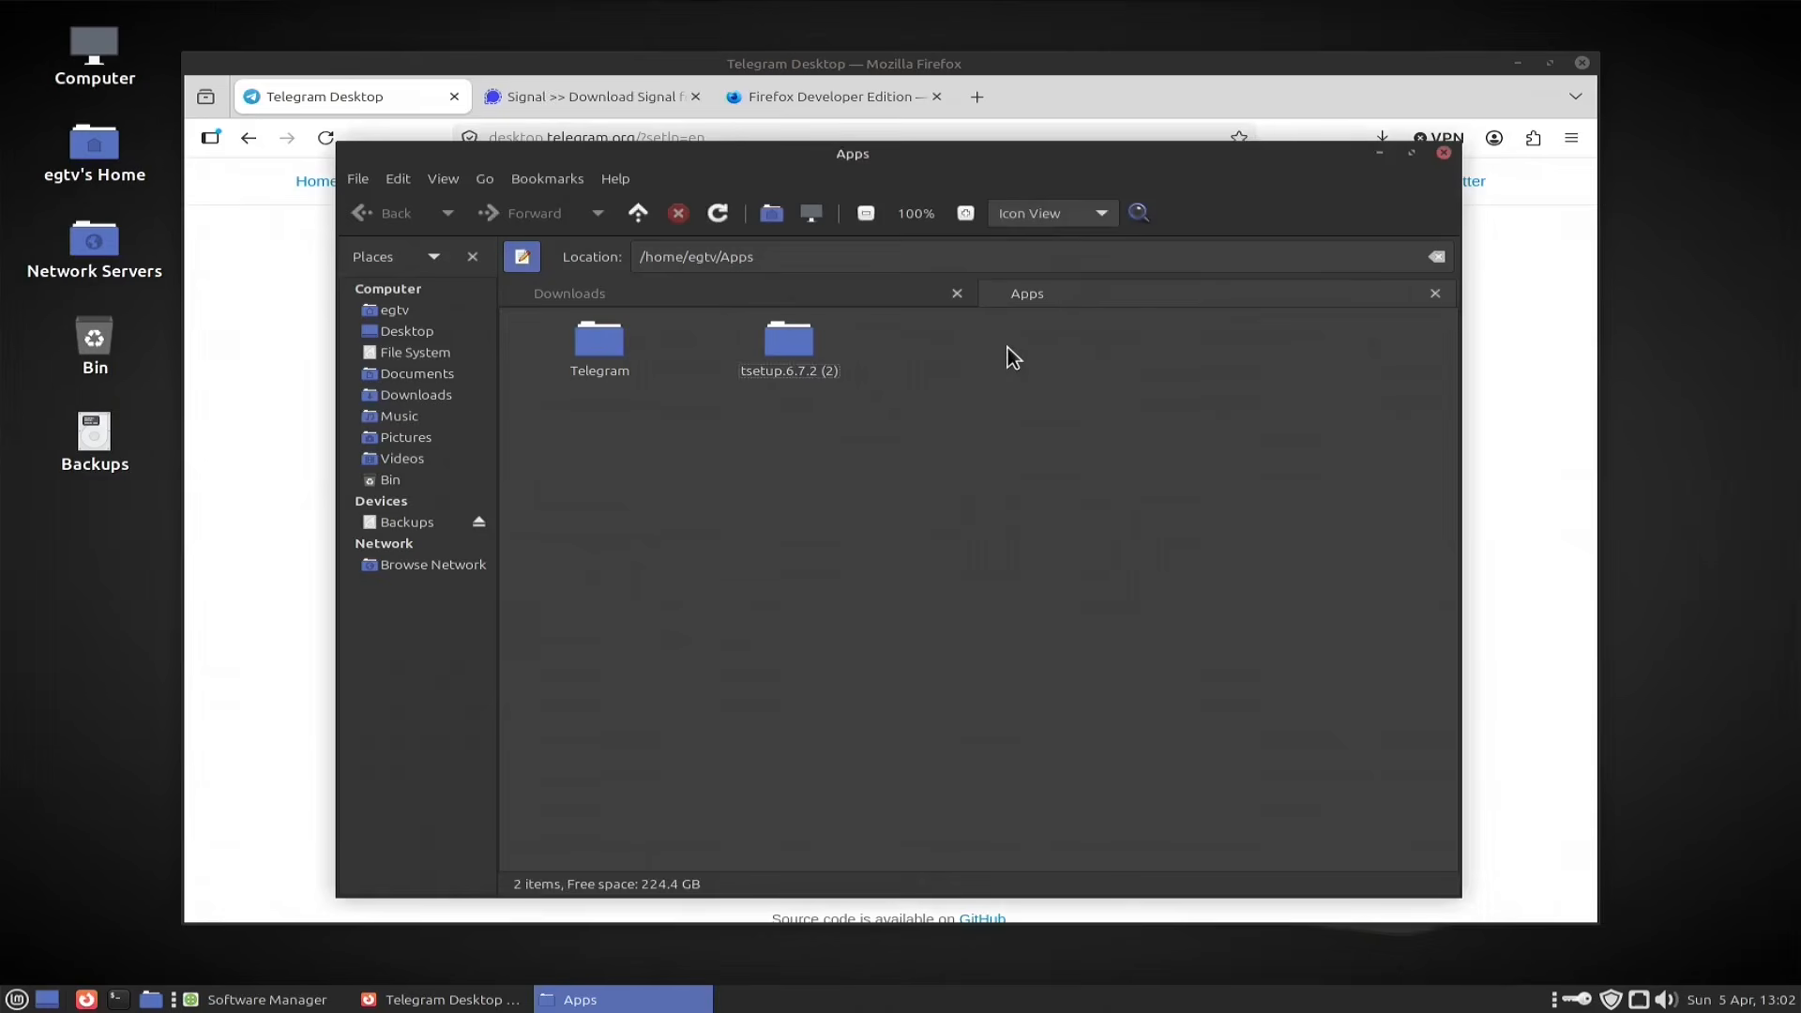
# Step: Launch Telegram from the extracted Telegram folder, view its welcome window and close it
pyautogui.doubleClick(605, 351)
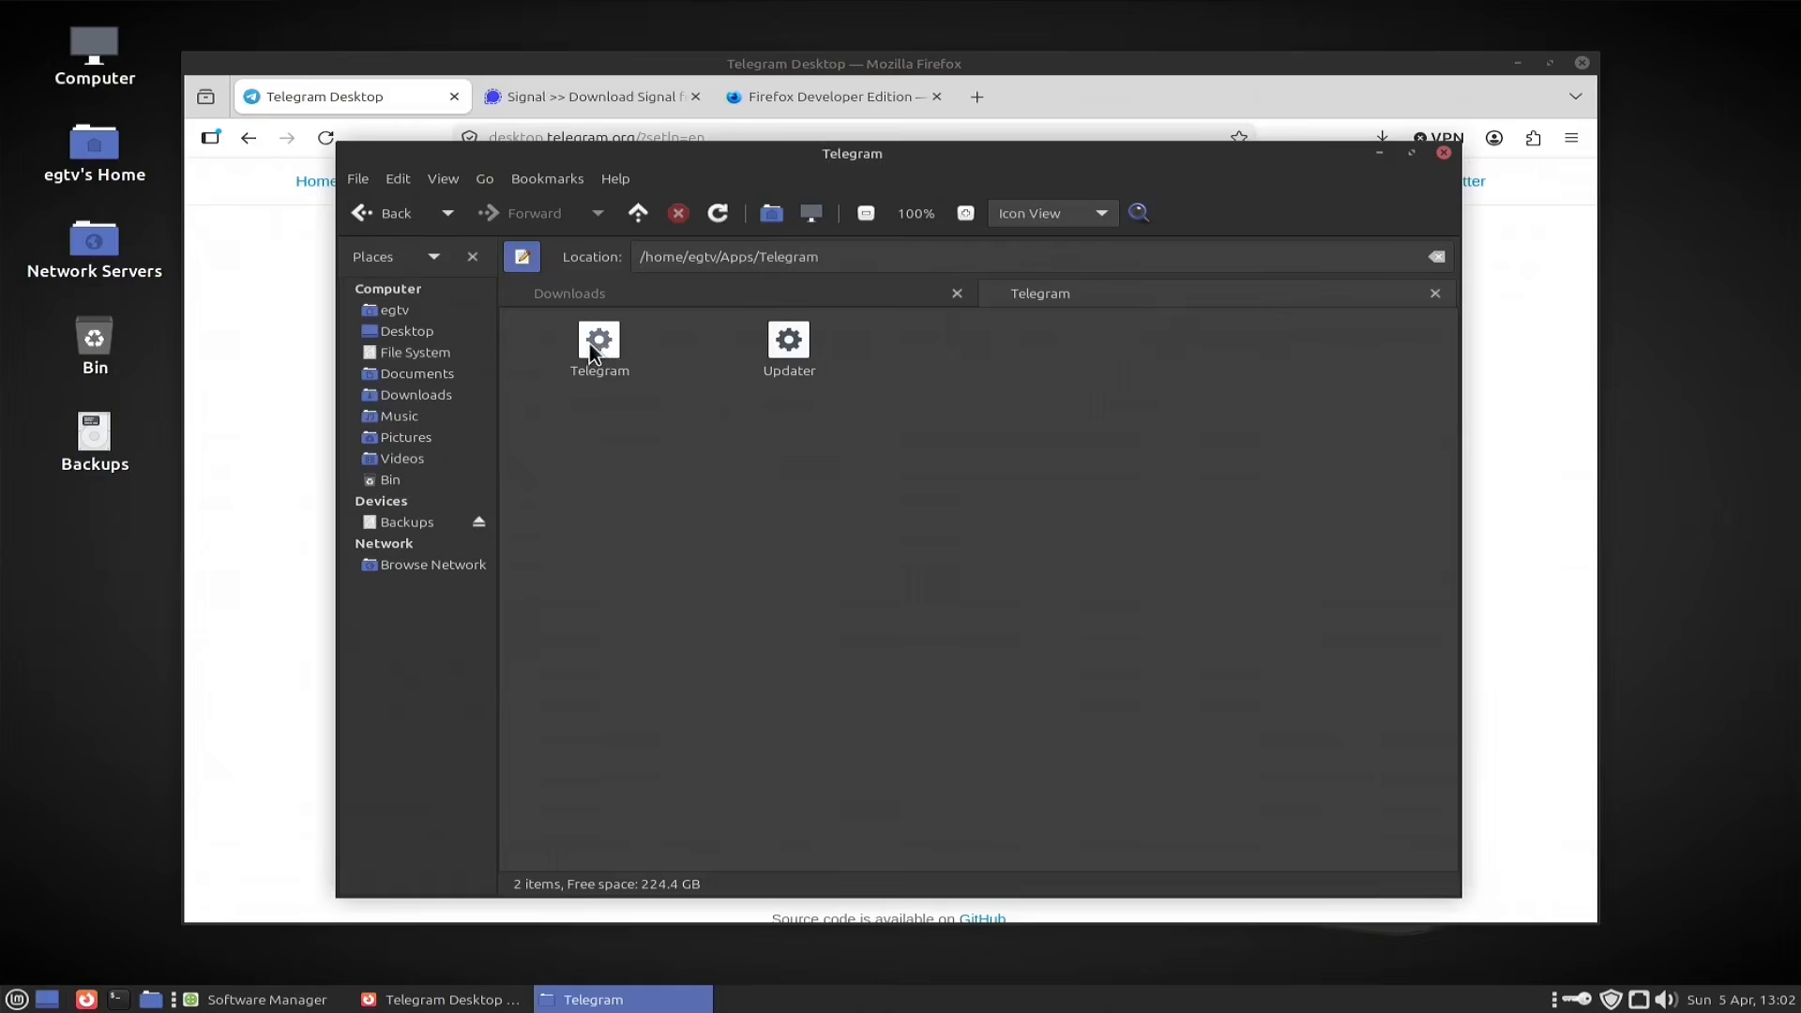
pyautogui.rightClick(595, 353)
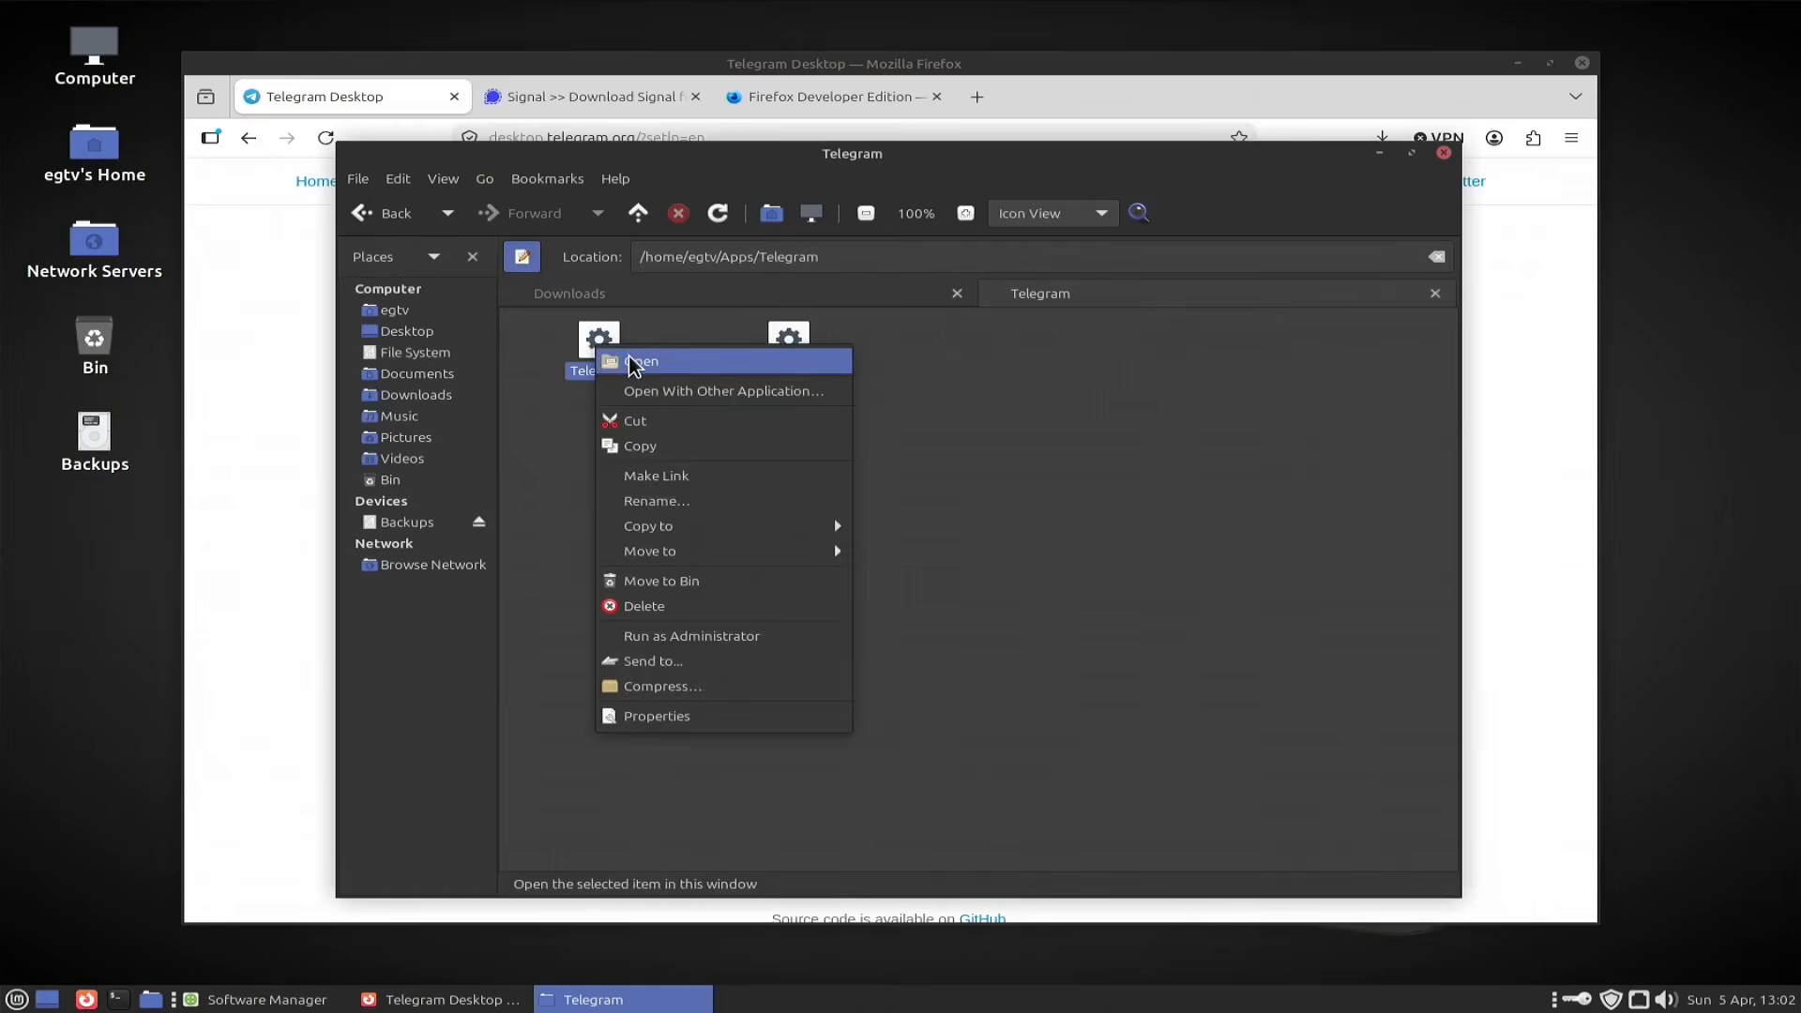
pyautogui.click(632, 363)
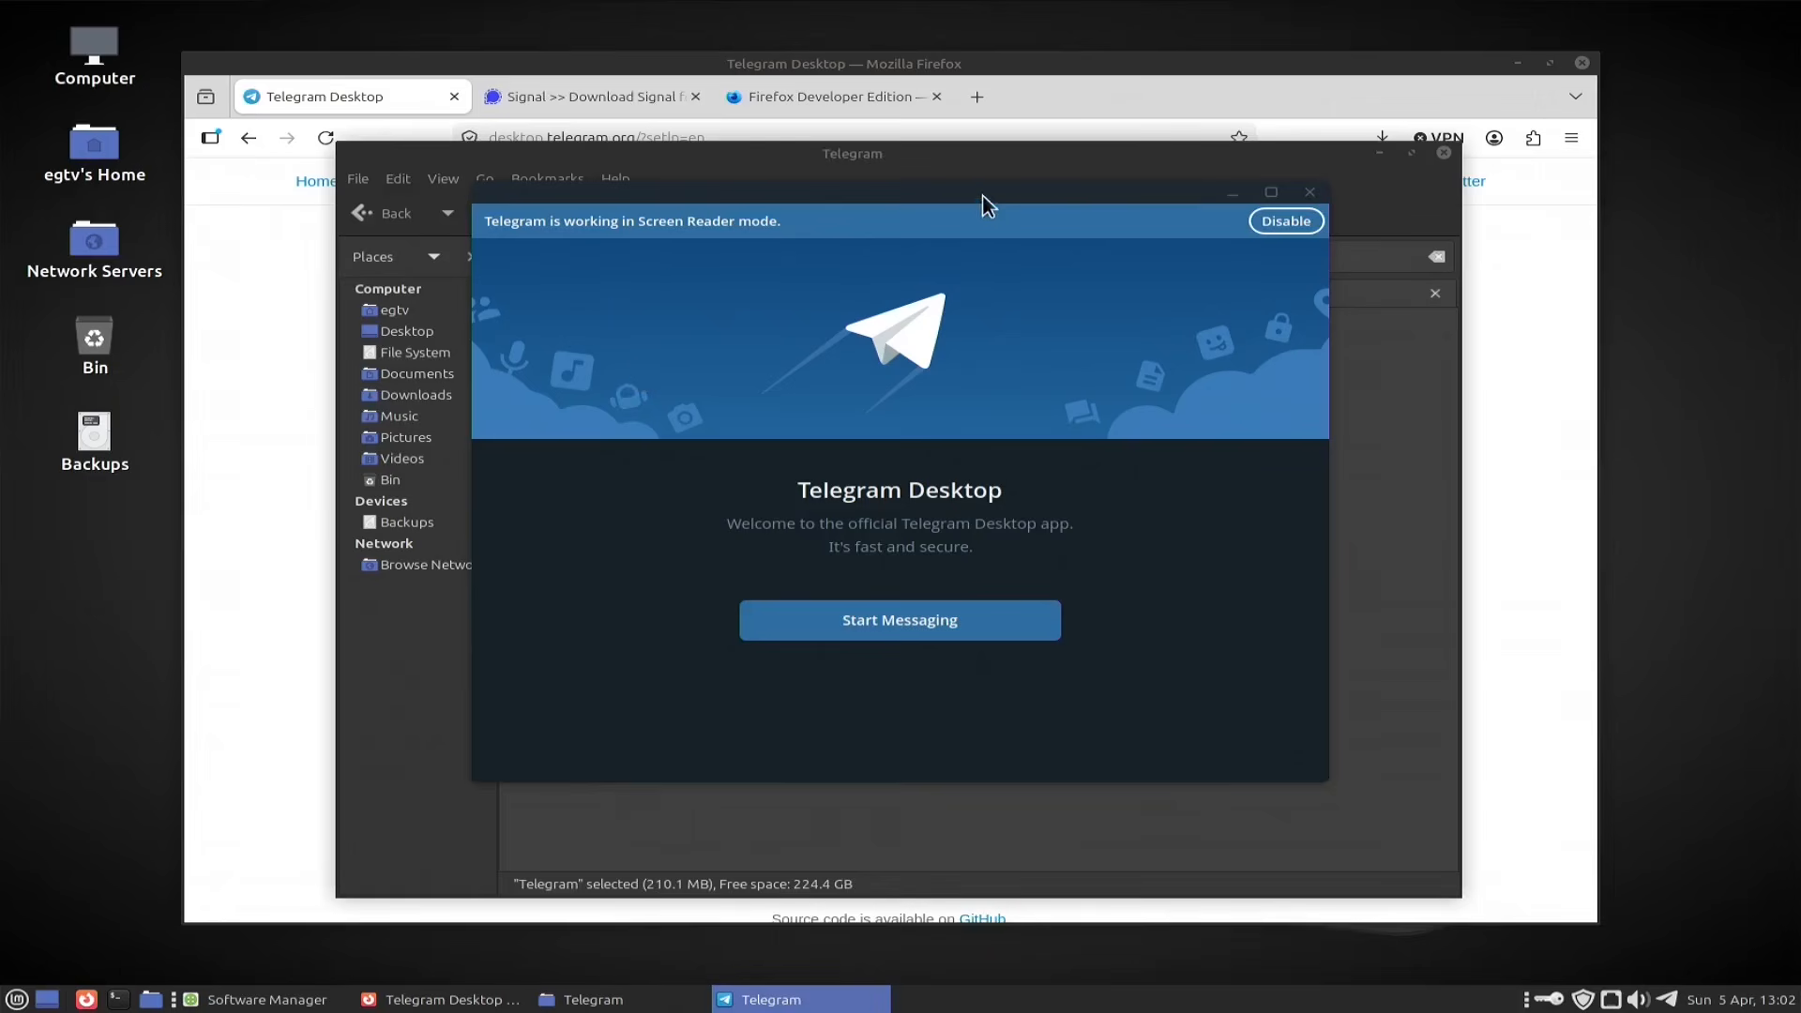
pyautogui.moveTo(981, 195); pyautogui.dragTo(1035, 179)
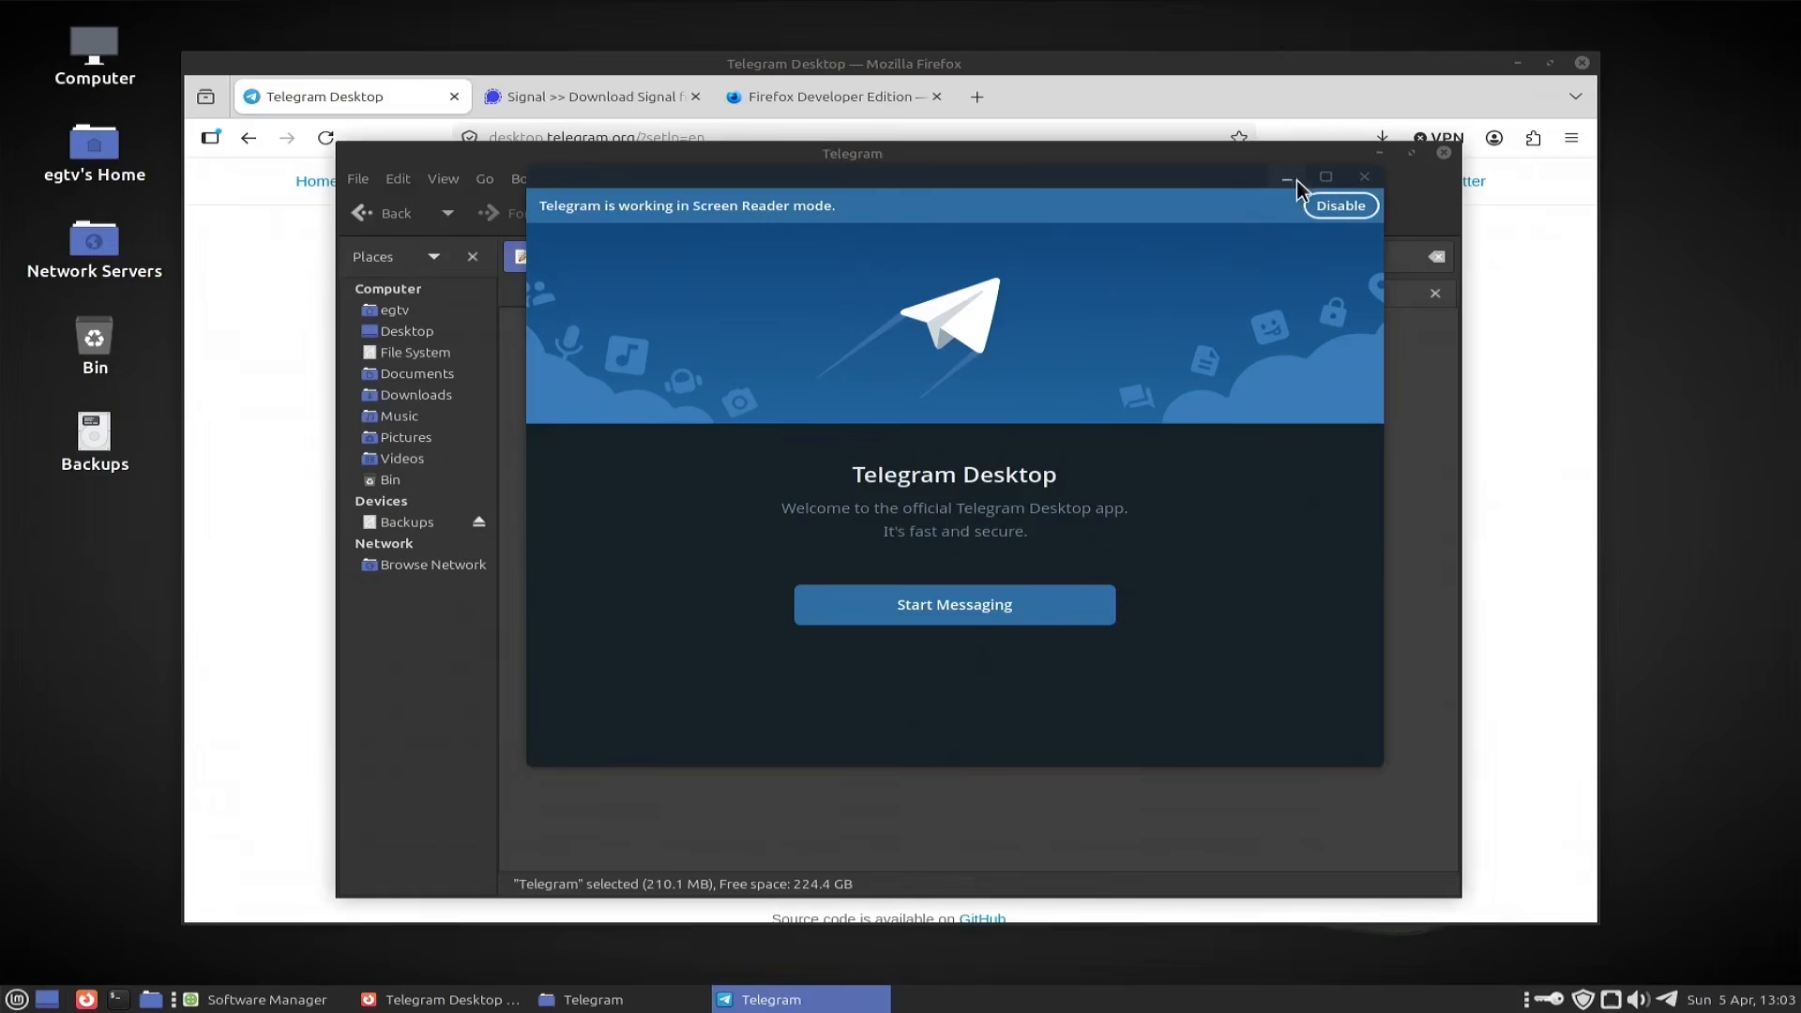
pyautogui.click(1366, 178)
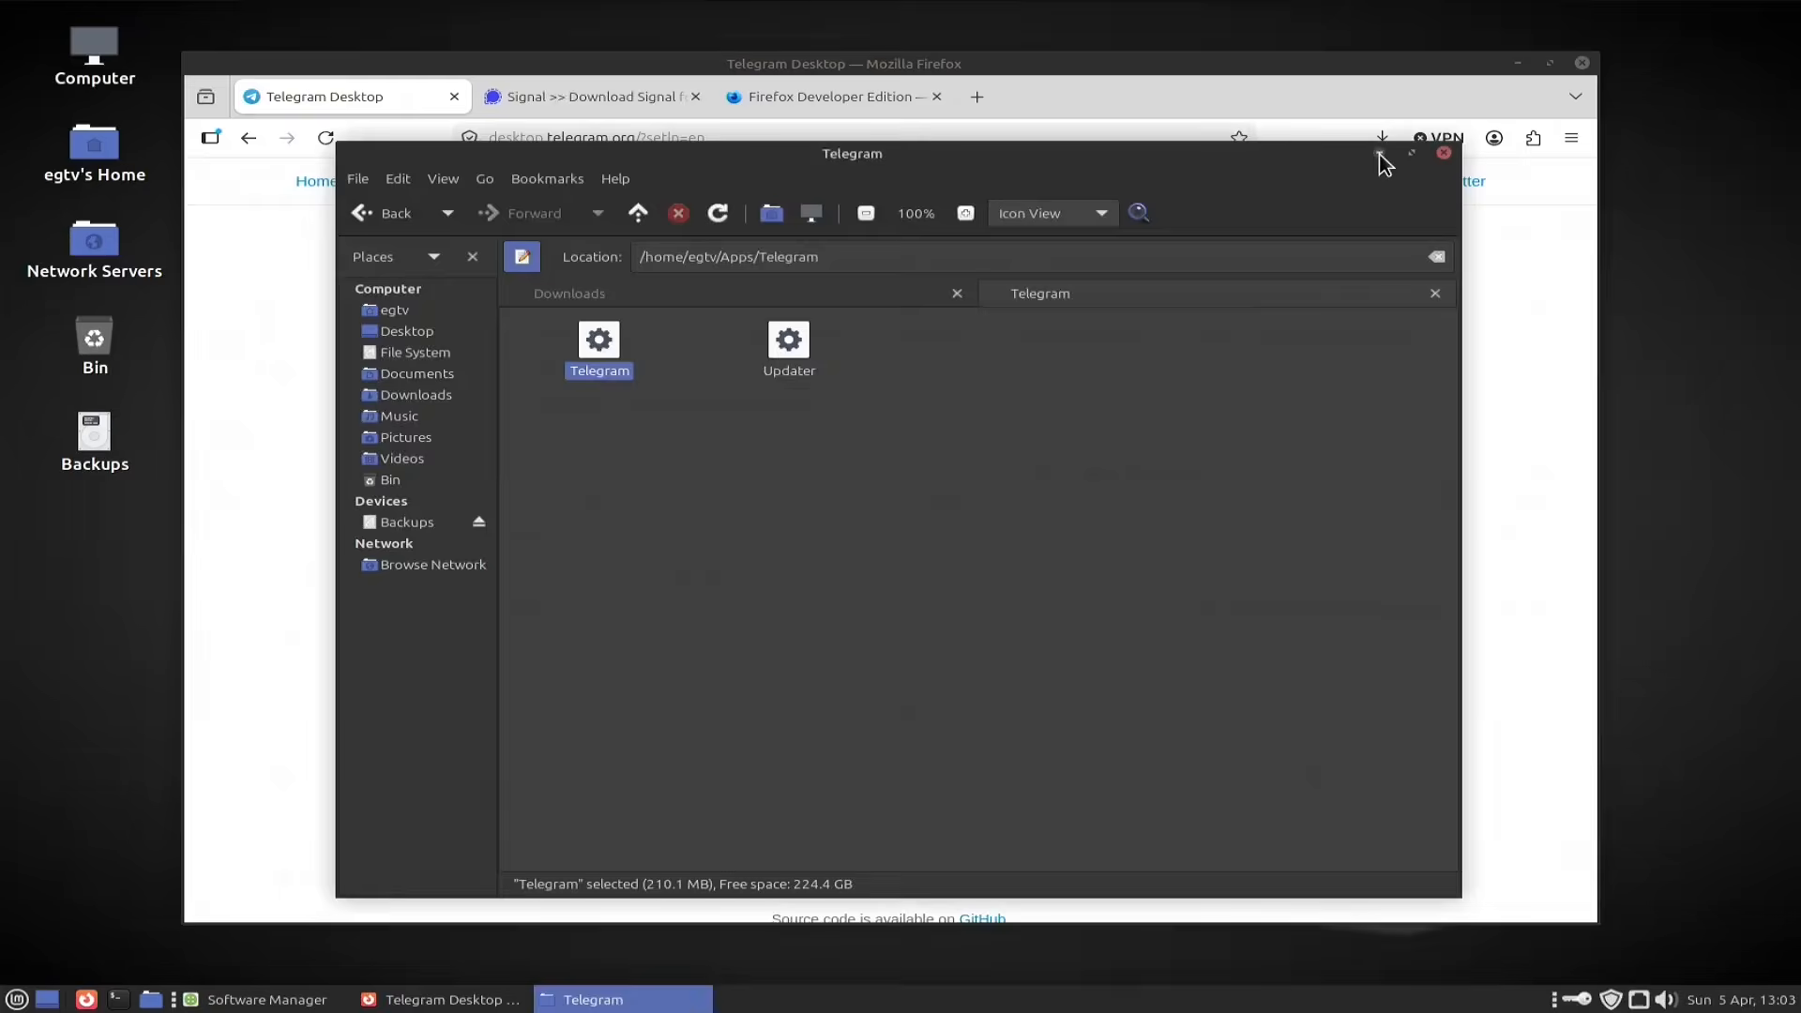
# Step: Minimise the Telegram folder and Firefox windows and open a new terminal window
pyautogui.click(1379, 156)
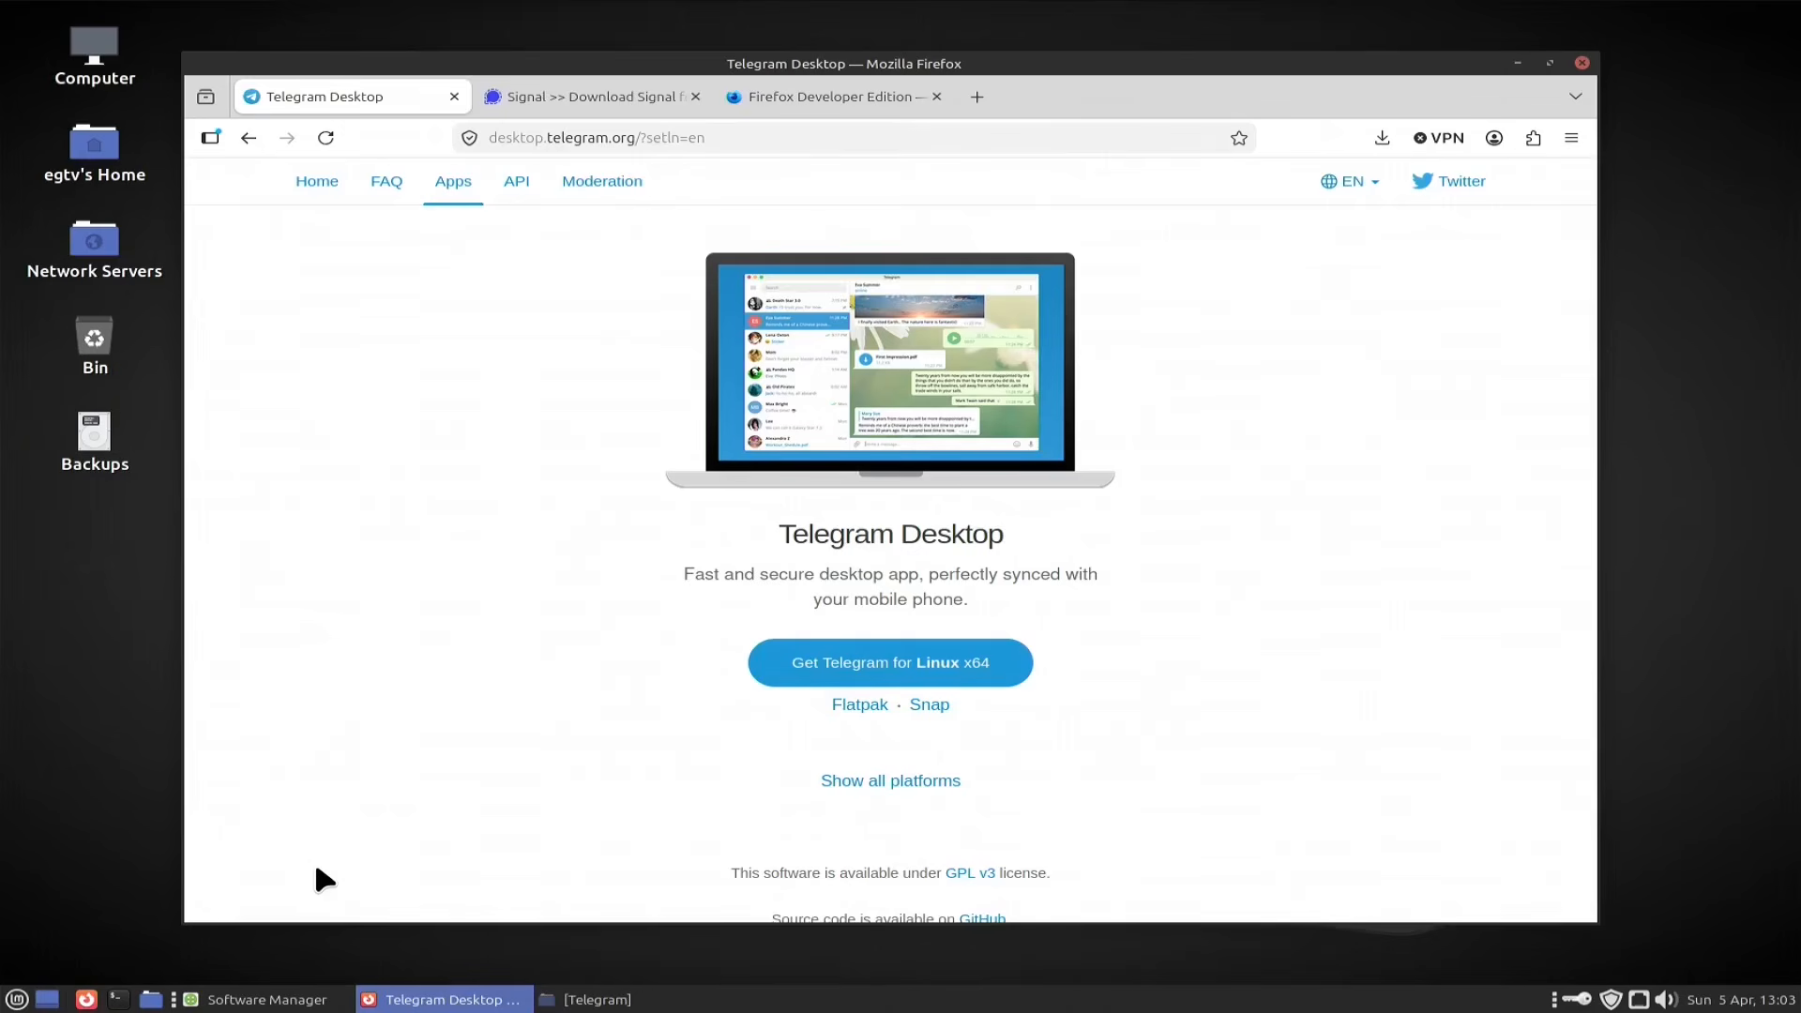
pyautogui.hotkey('ctrl', 'alt', 't')
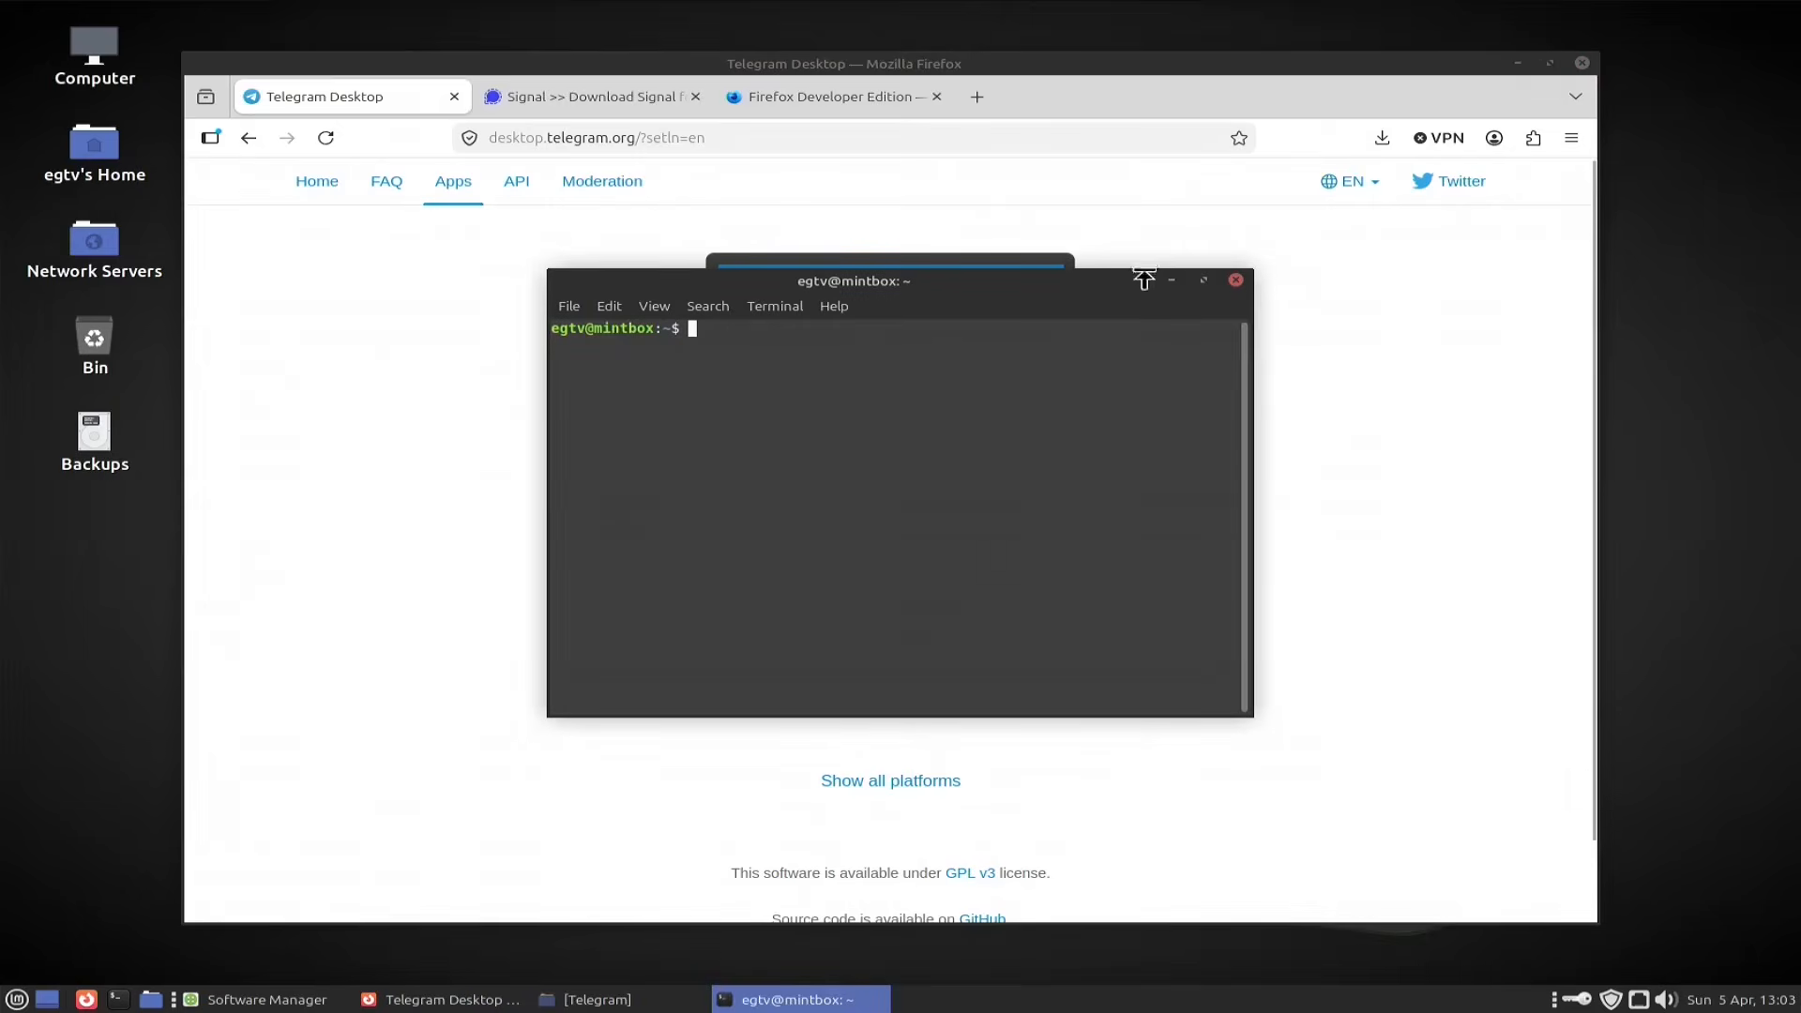
pyautogui.moveTo(1143, 277); pyautogui.dragTo(917, 162)
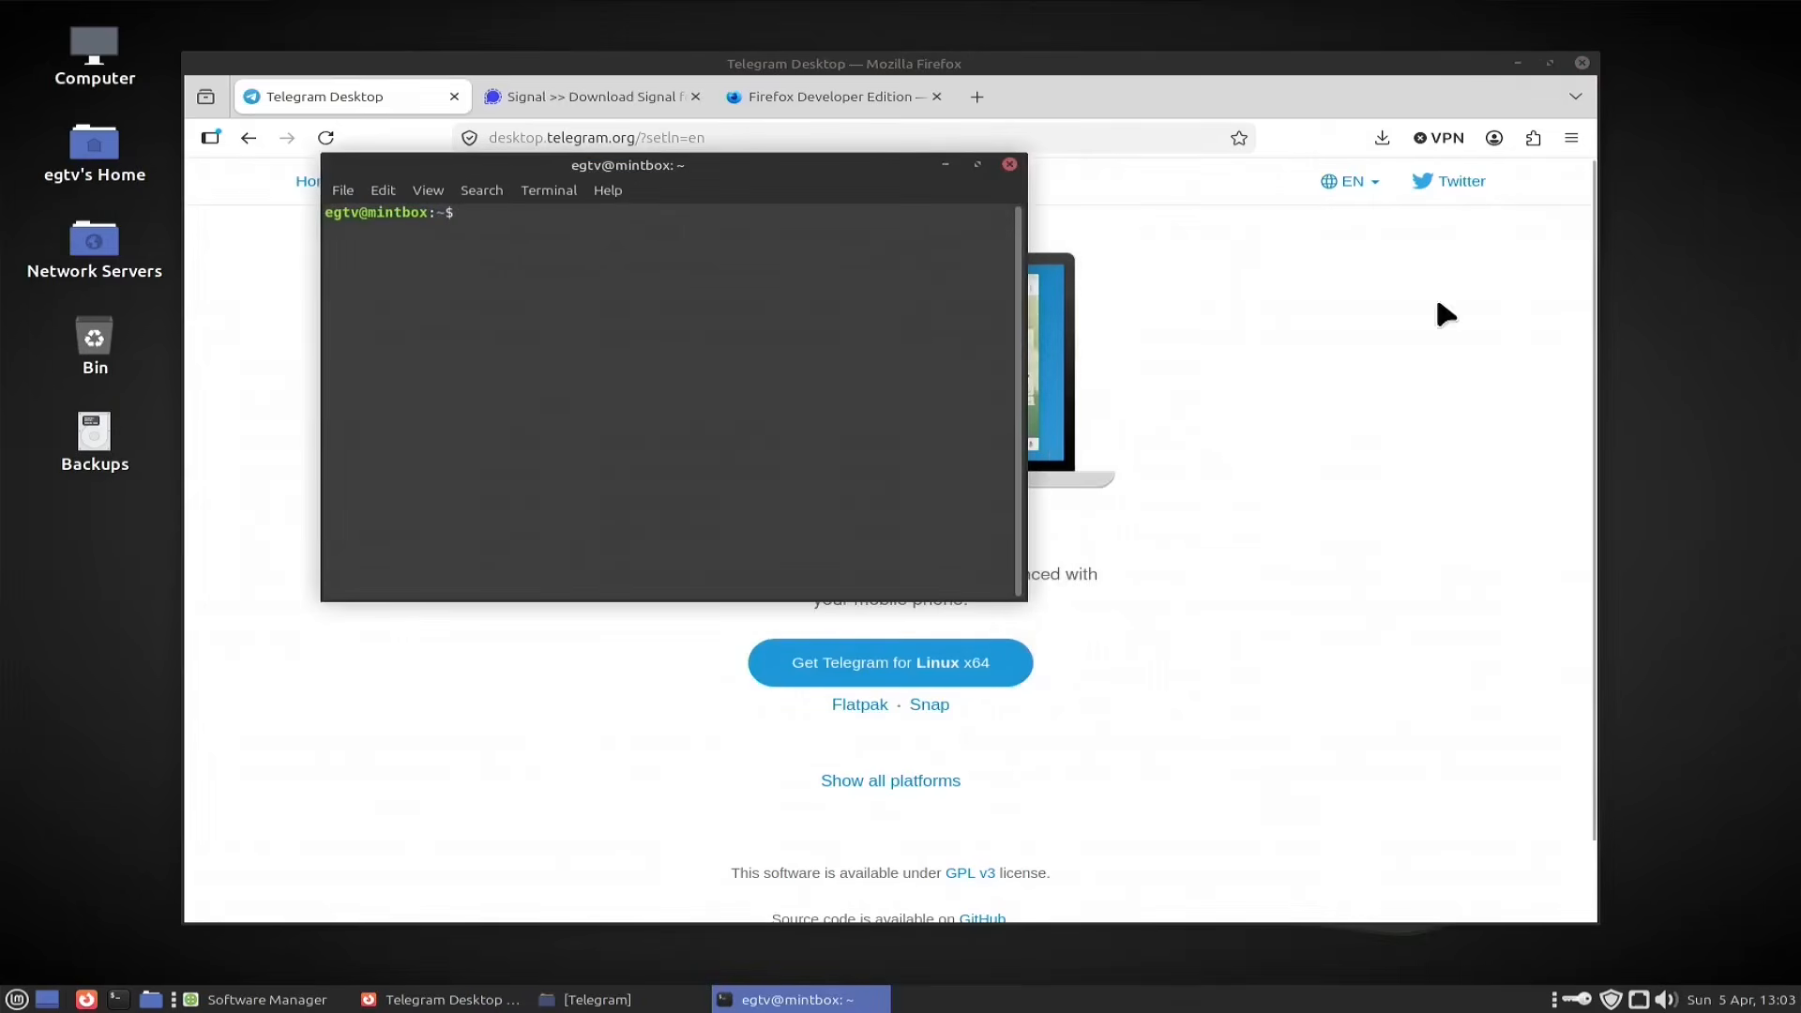
pyautogui.click(1517, 63)
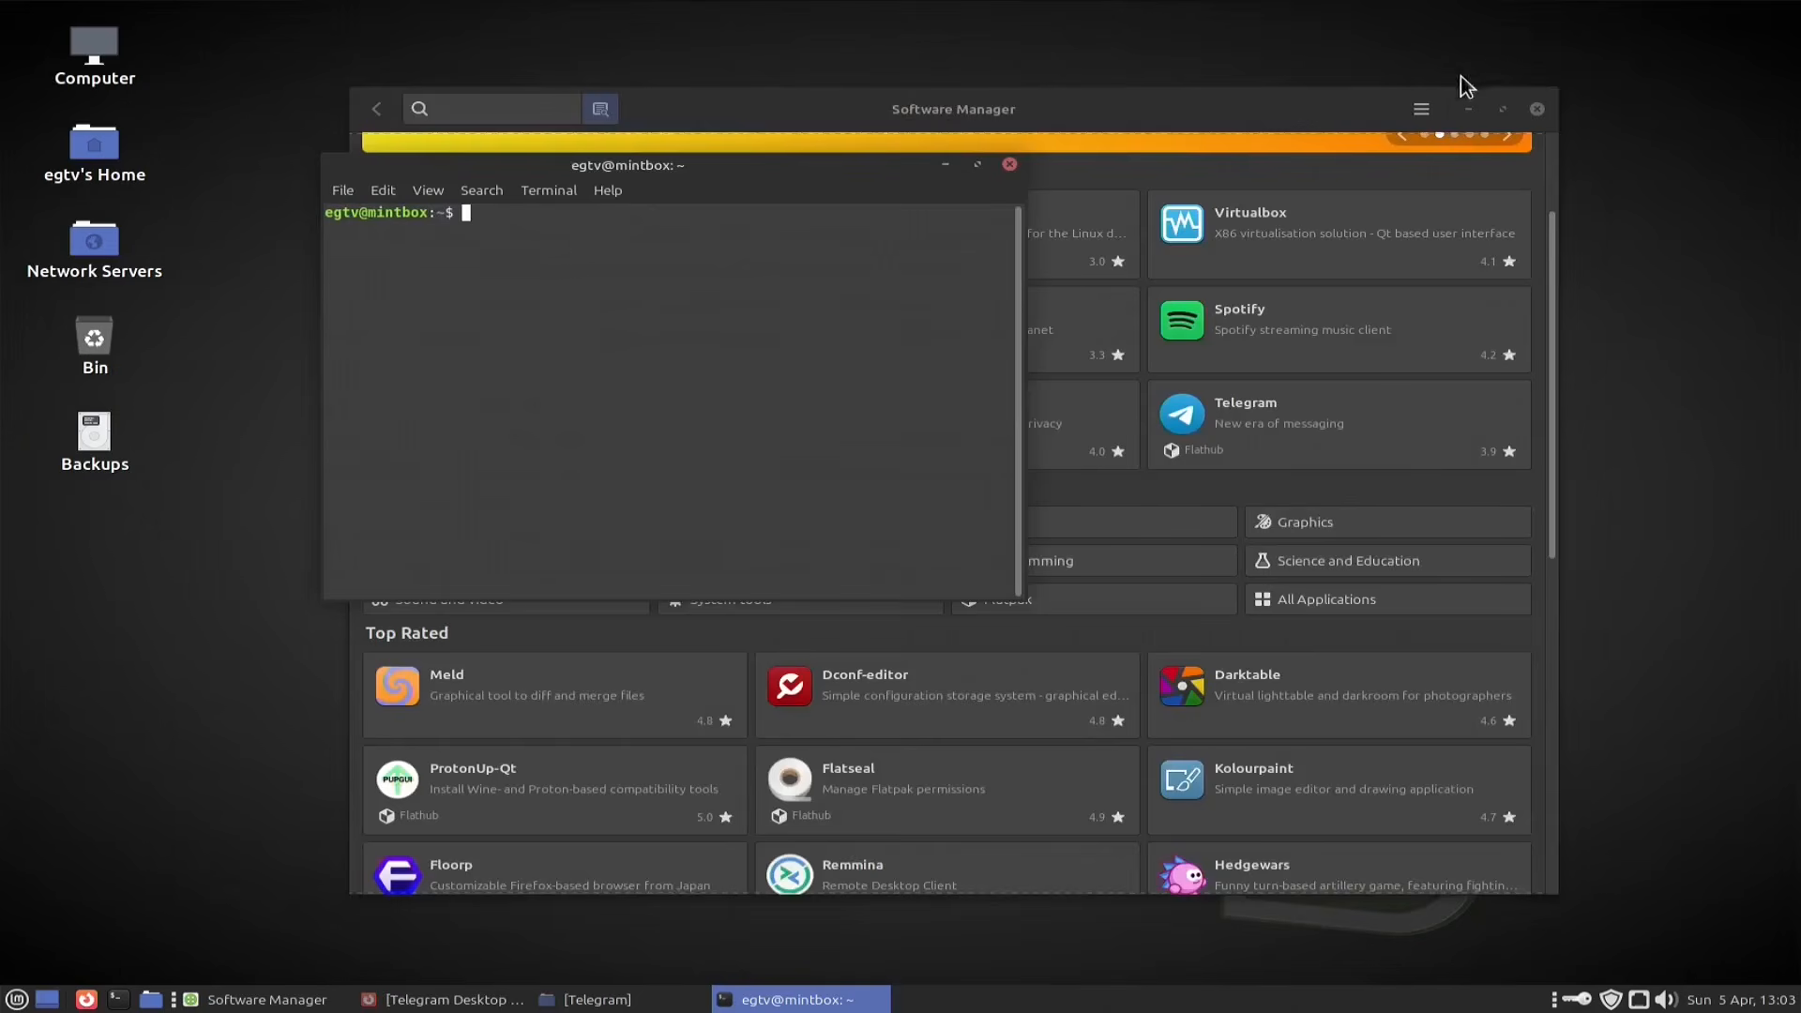
# Step: Enlarge the terminal window and its text, and reposition the window so it fits fully on the desktop
pyautogui.moveTo(1019, 597); pyautogui.dragTo(1179, 714)
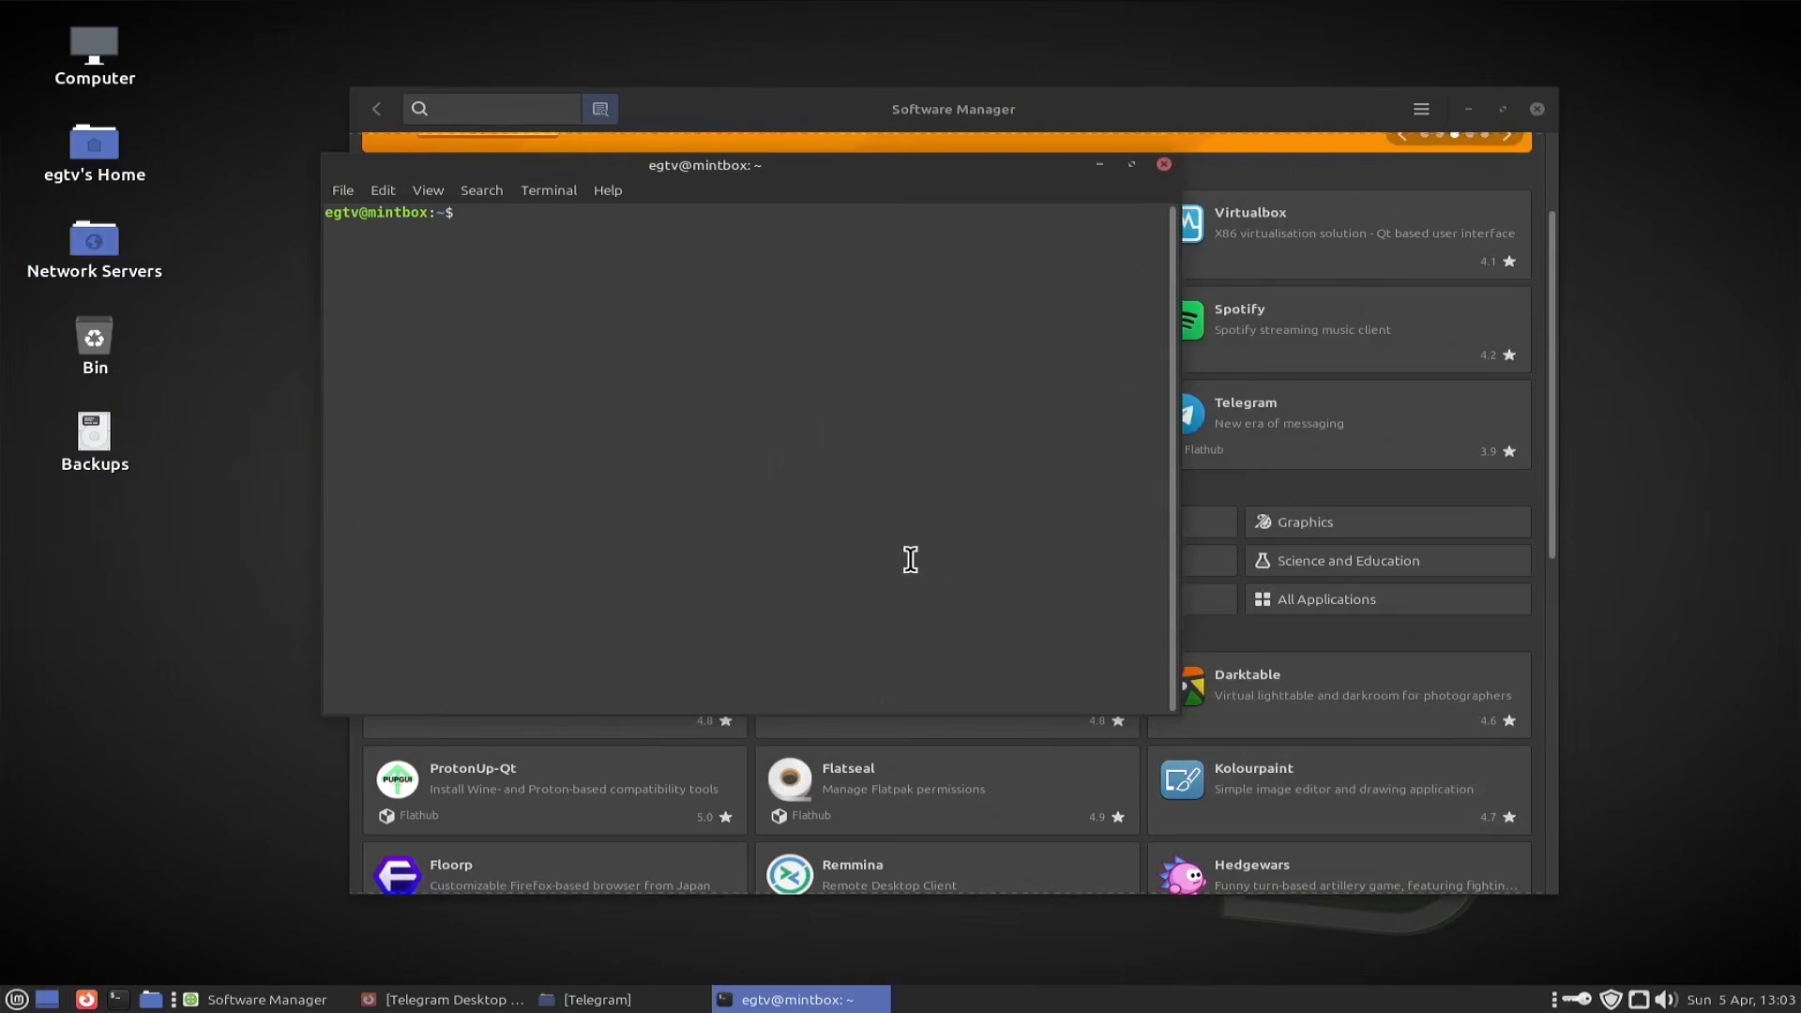
pyautogui.hotkey('ctrl', '+')
pyautogui.hotkey('ctrl', '+')
pyautogui.hotkey('ctrl', '+')
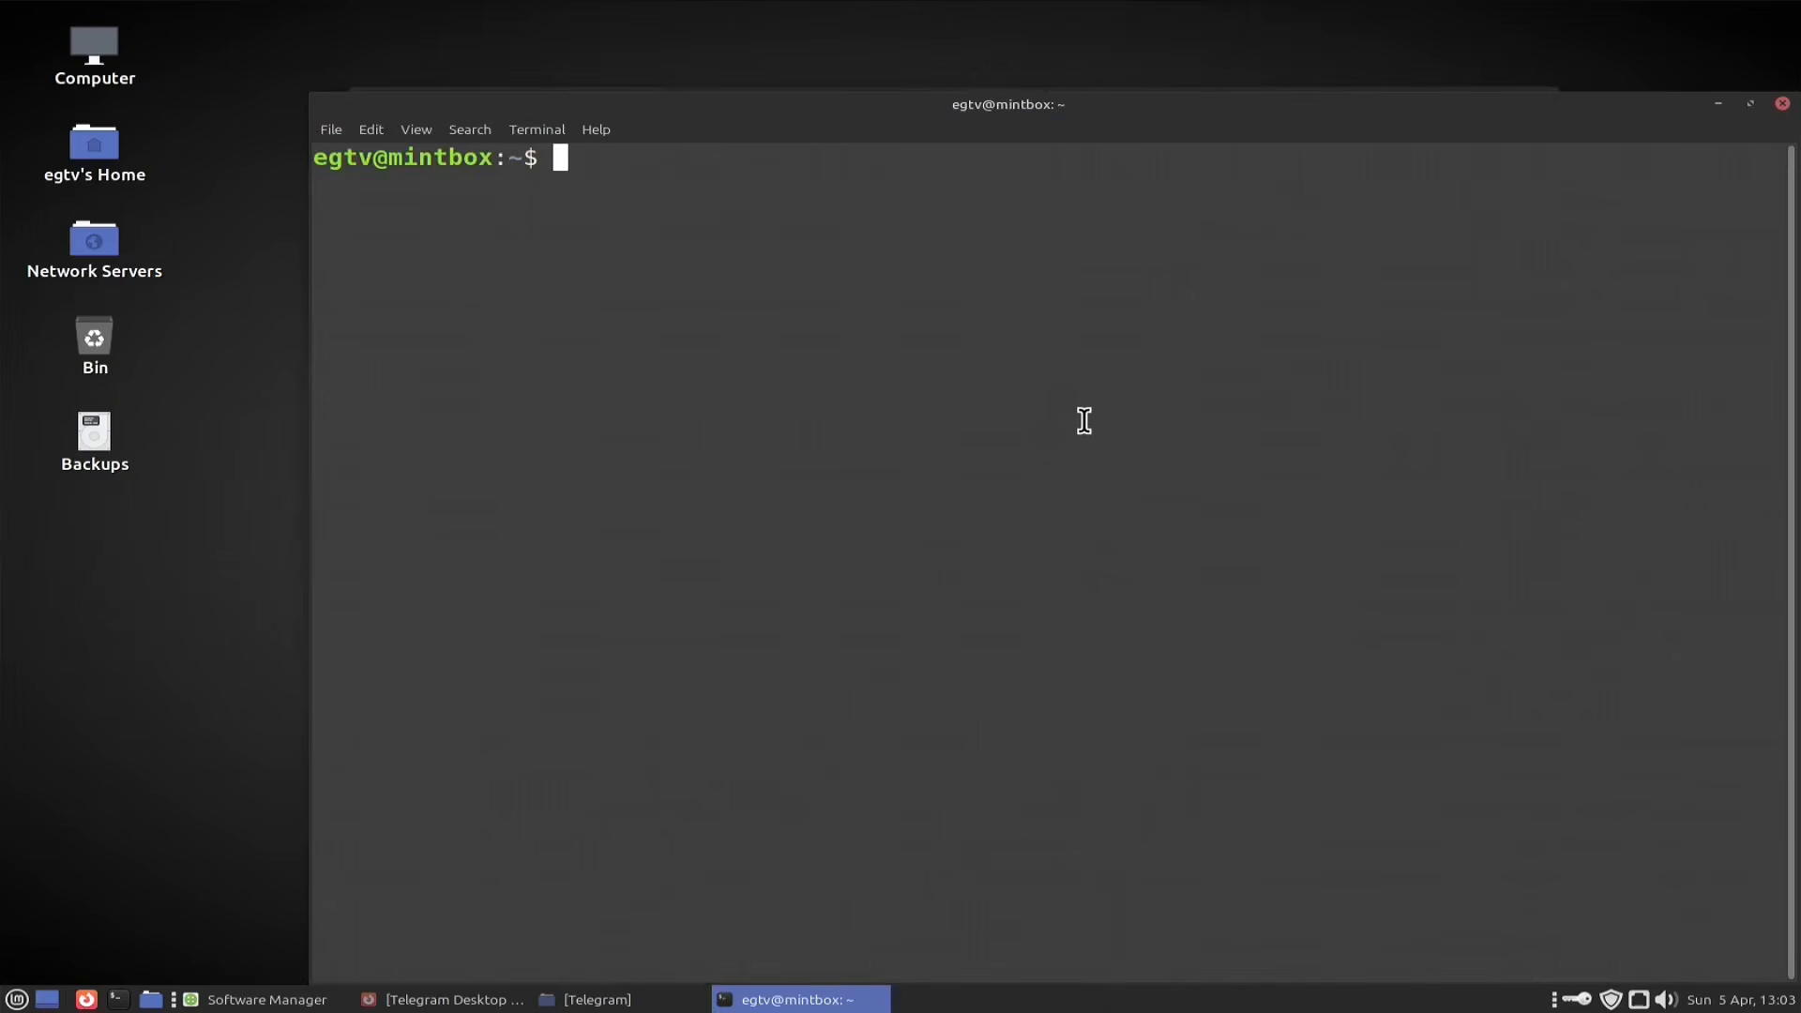
pyautogui.moveTo(1286, 132); pyautogui.dragTo(1172, 72)
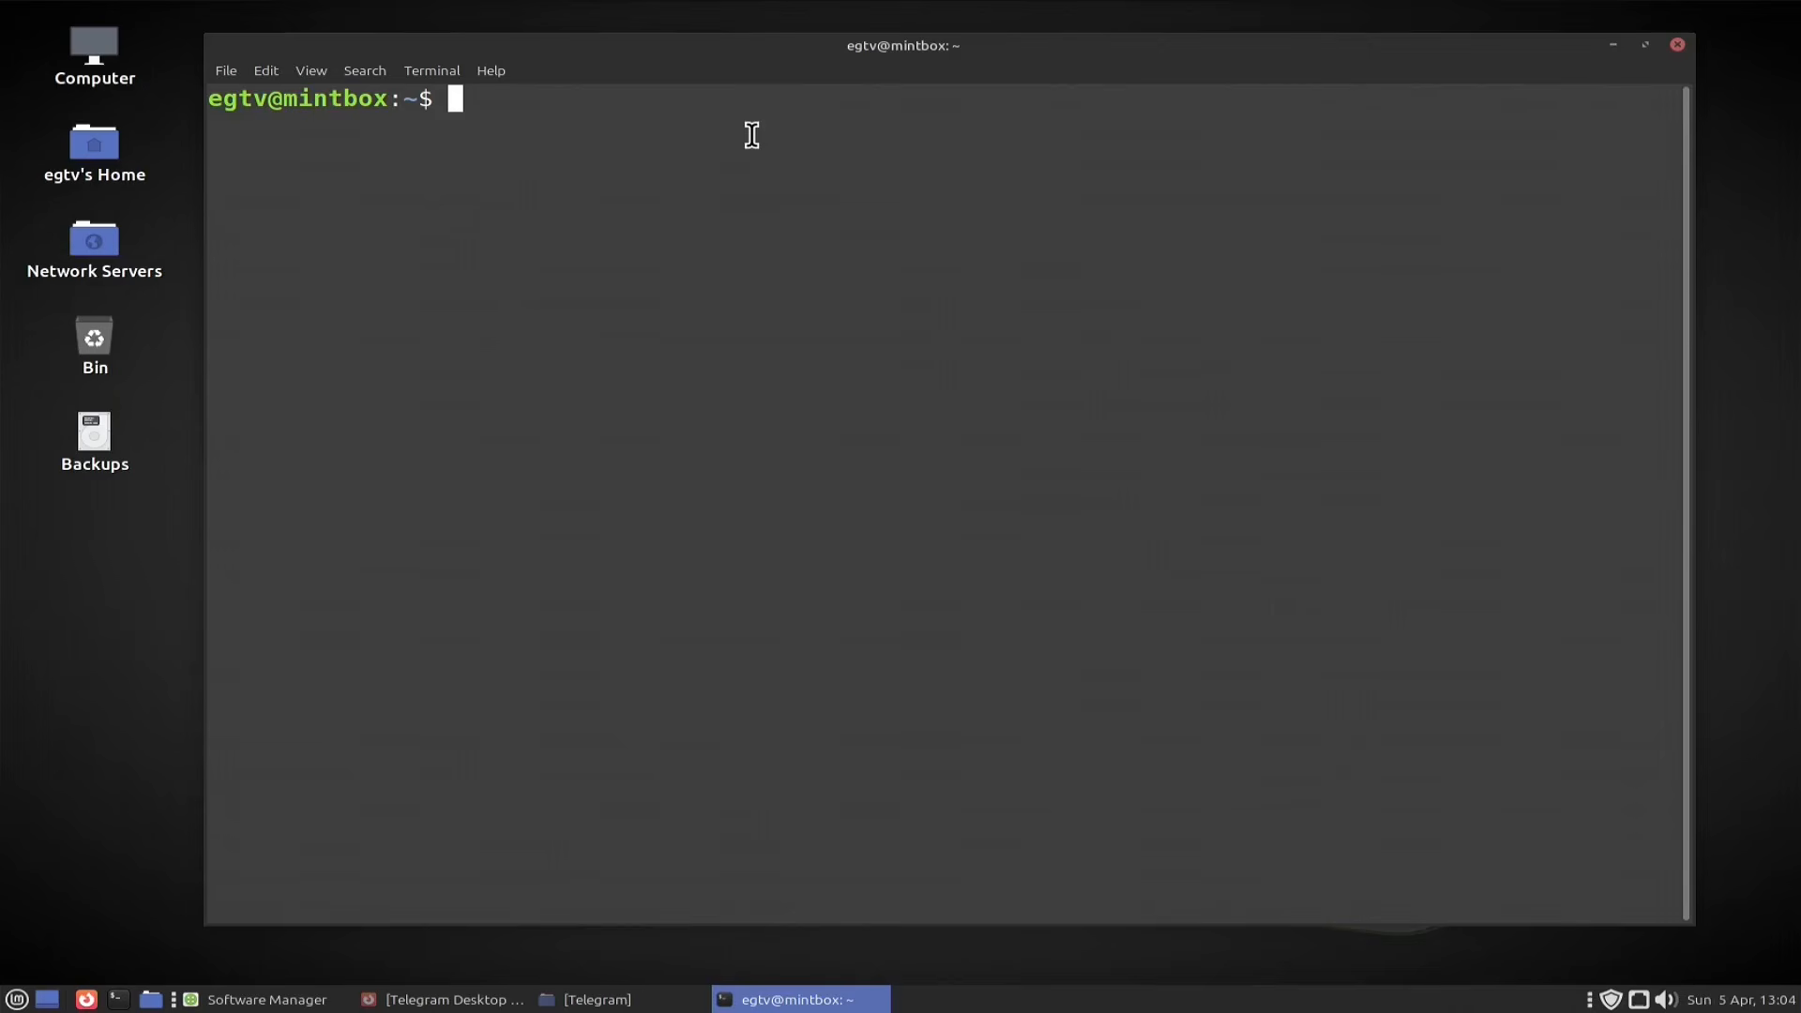
# Step: Install AbiWord with sudo apt install abiword, entering the account password and accepting the additional packages
pyautogui.write('sudo apt')
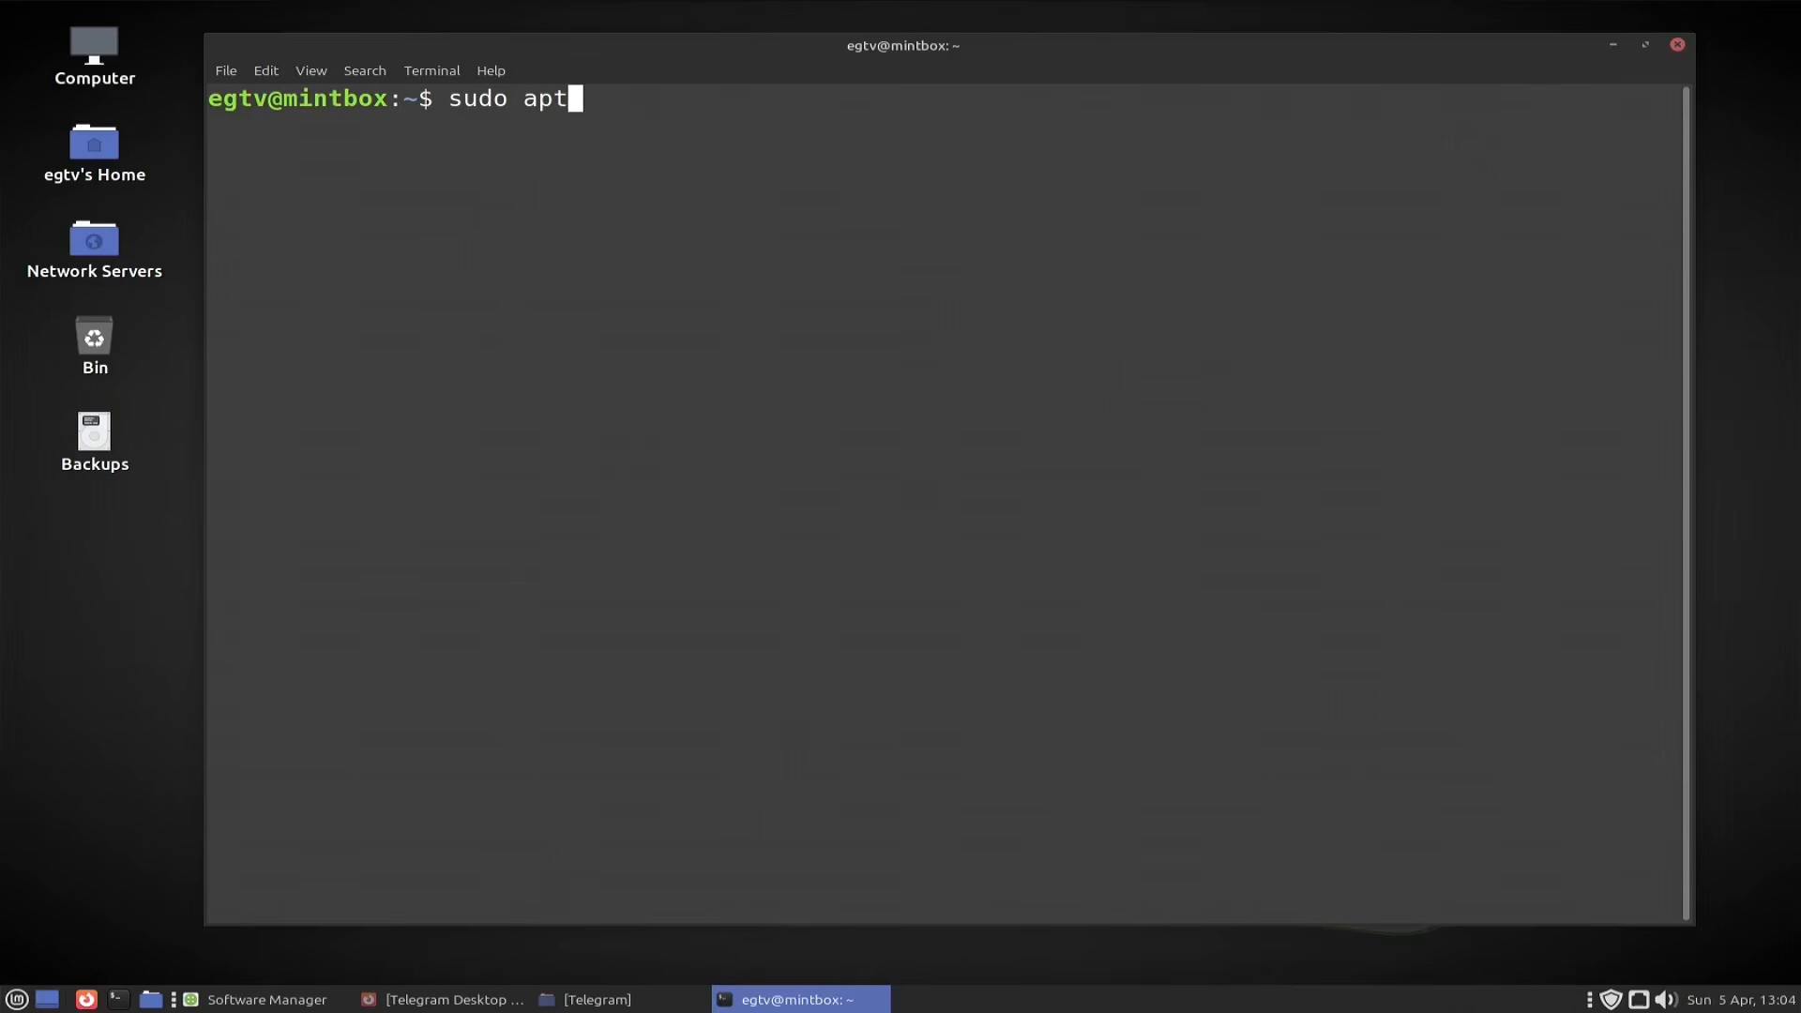
pyautogui.write(' install ')
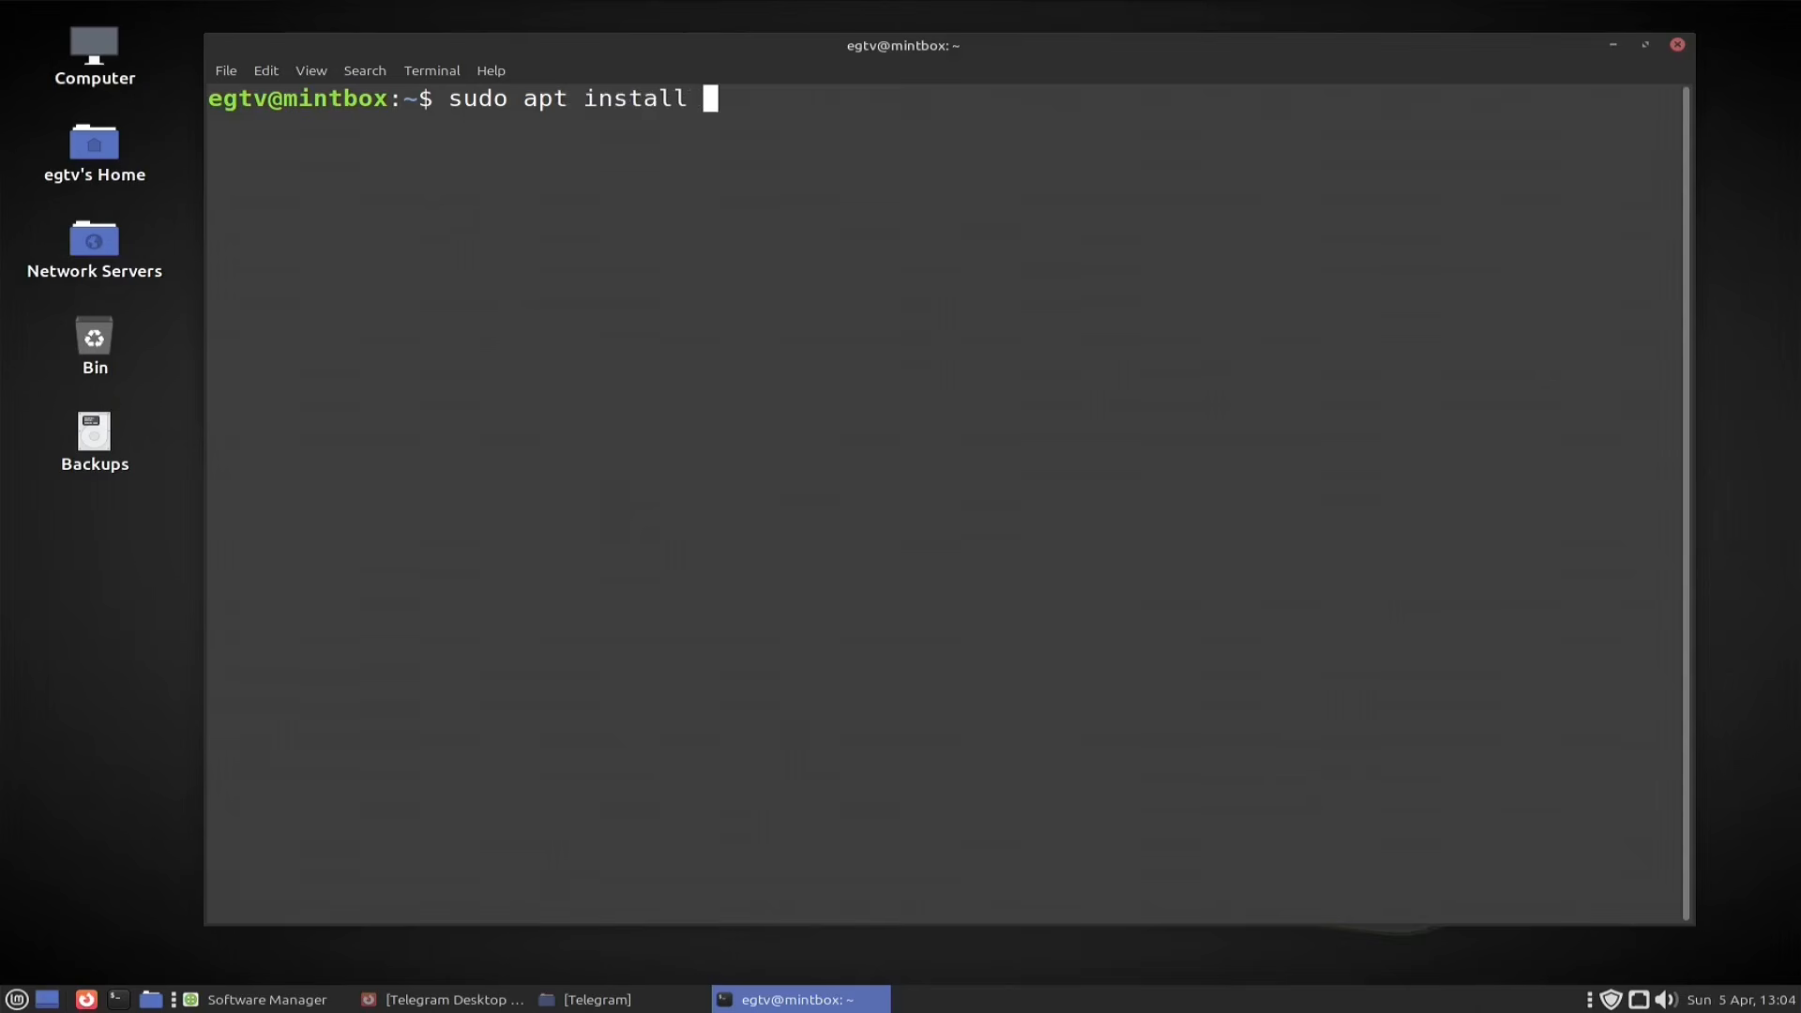
pyautogui.write('abi')
pyautogui.write('word')
pyautogui.press('Return')
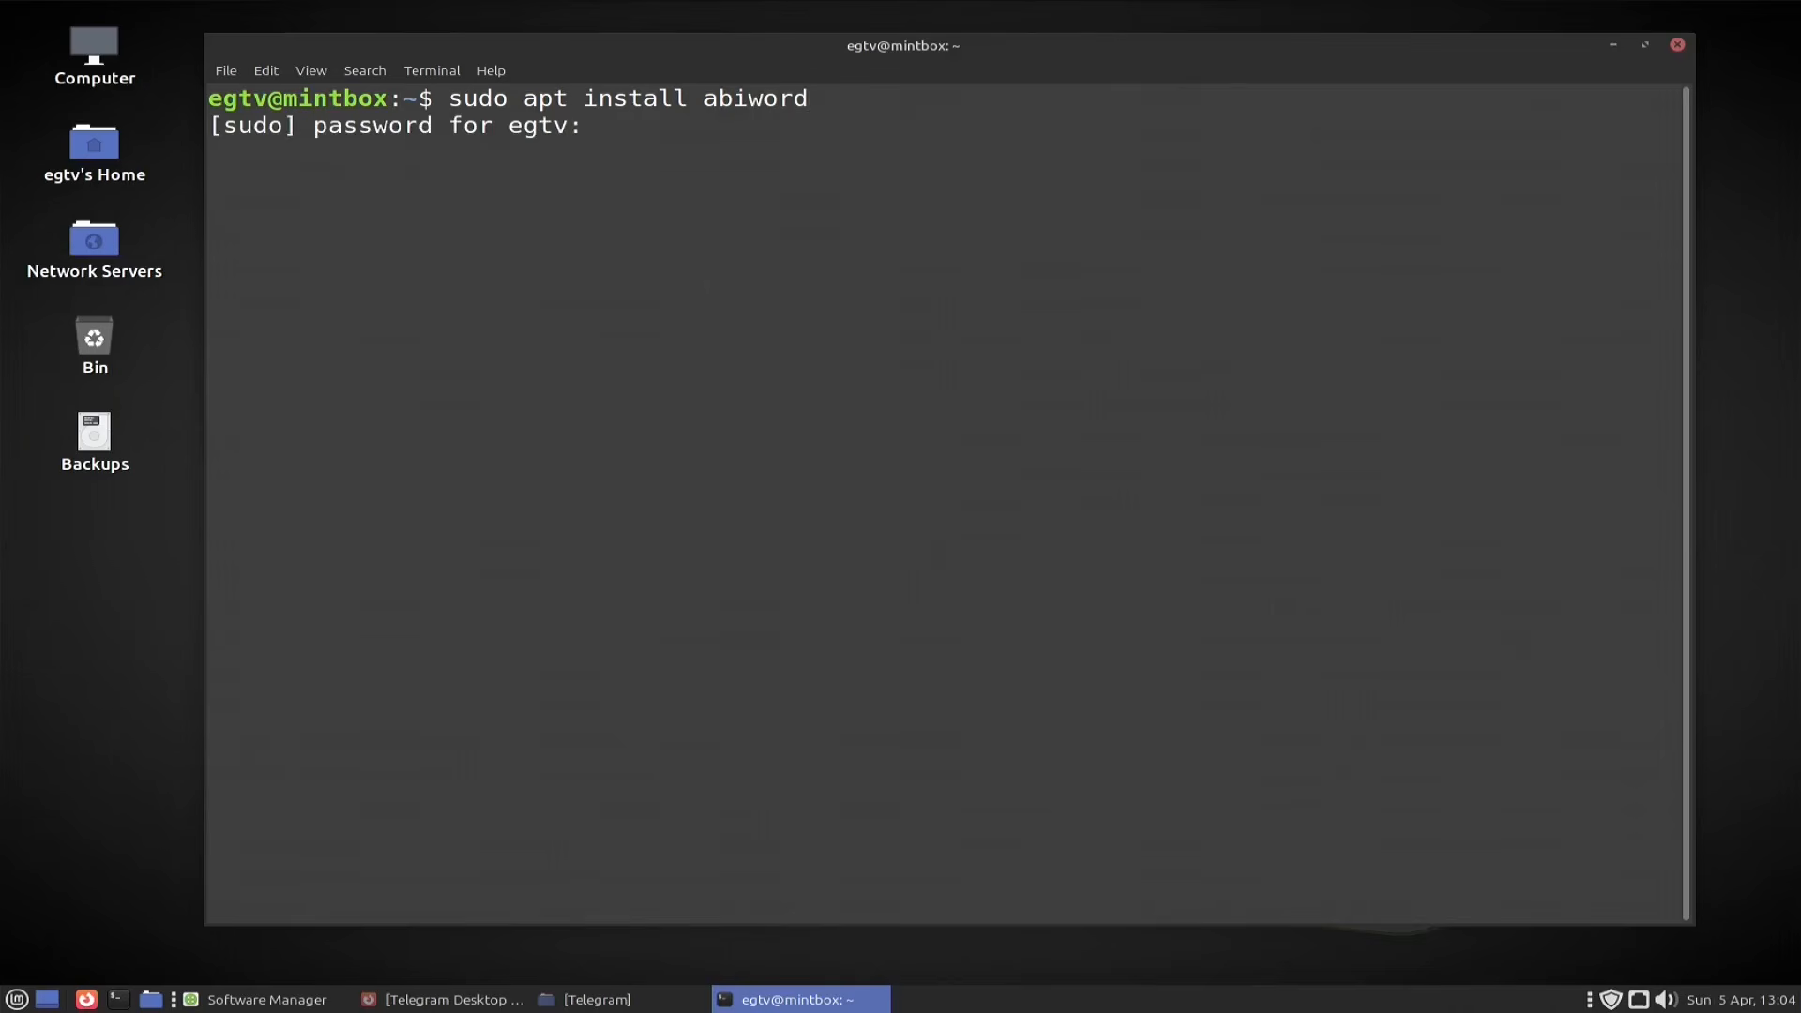
pyautogui.write('*********')
pyautogui.press('Return')
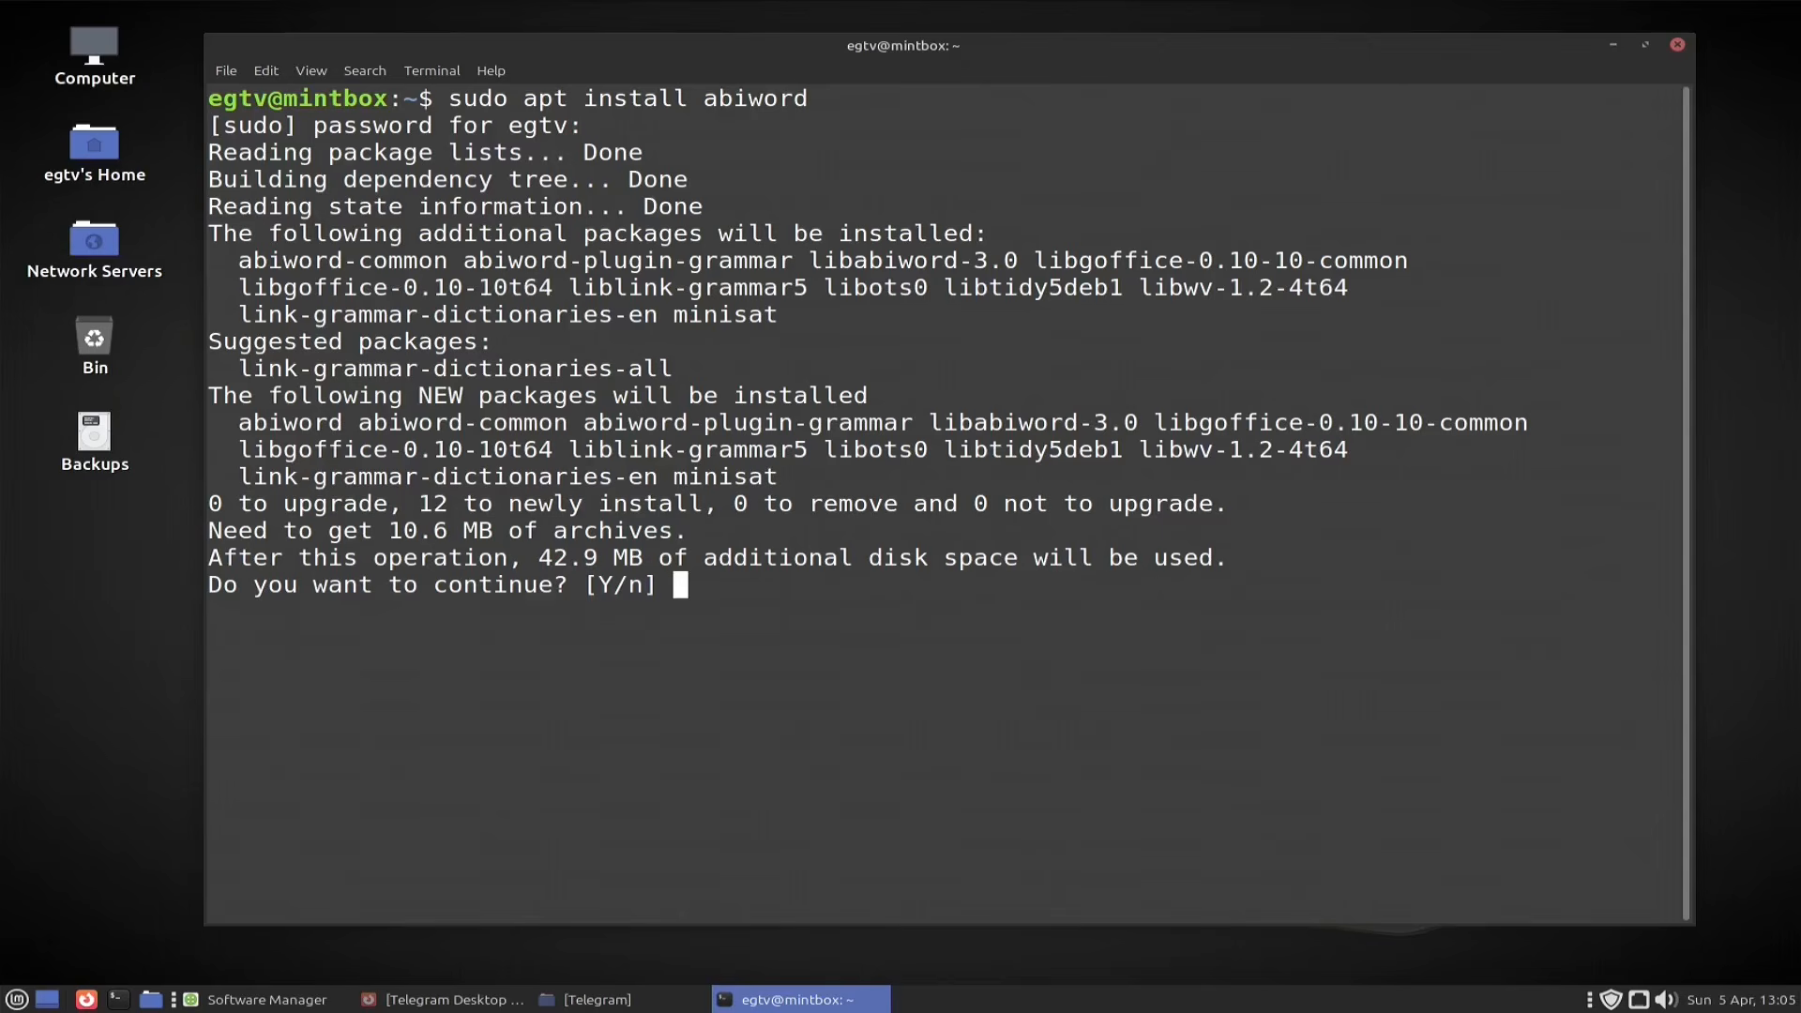
pyautogui.press('Return')
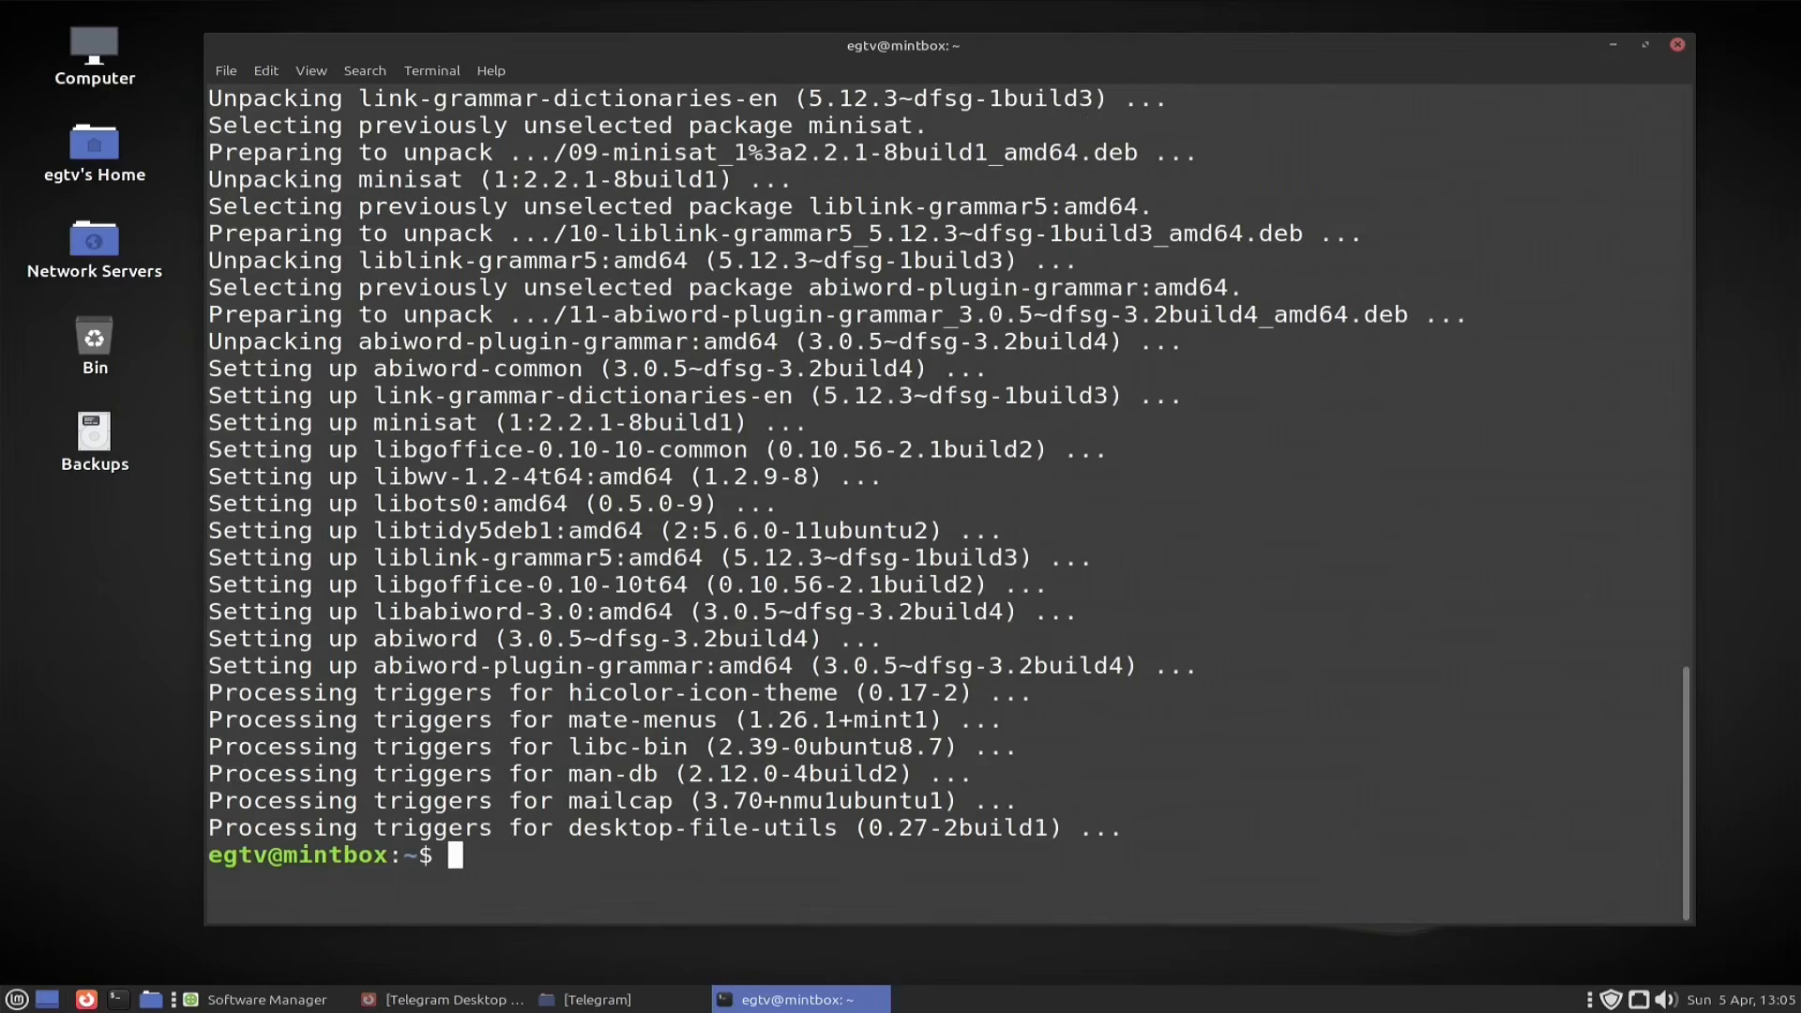
# Step: Clear the terminal output and check that AbiWord can be found by searching the applications for abiword
pyautogui.hotkey('ctrl', 'l')
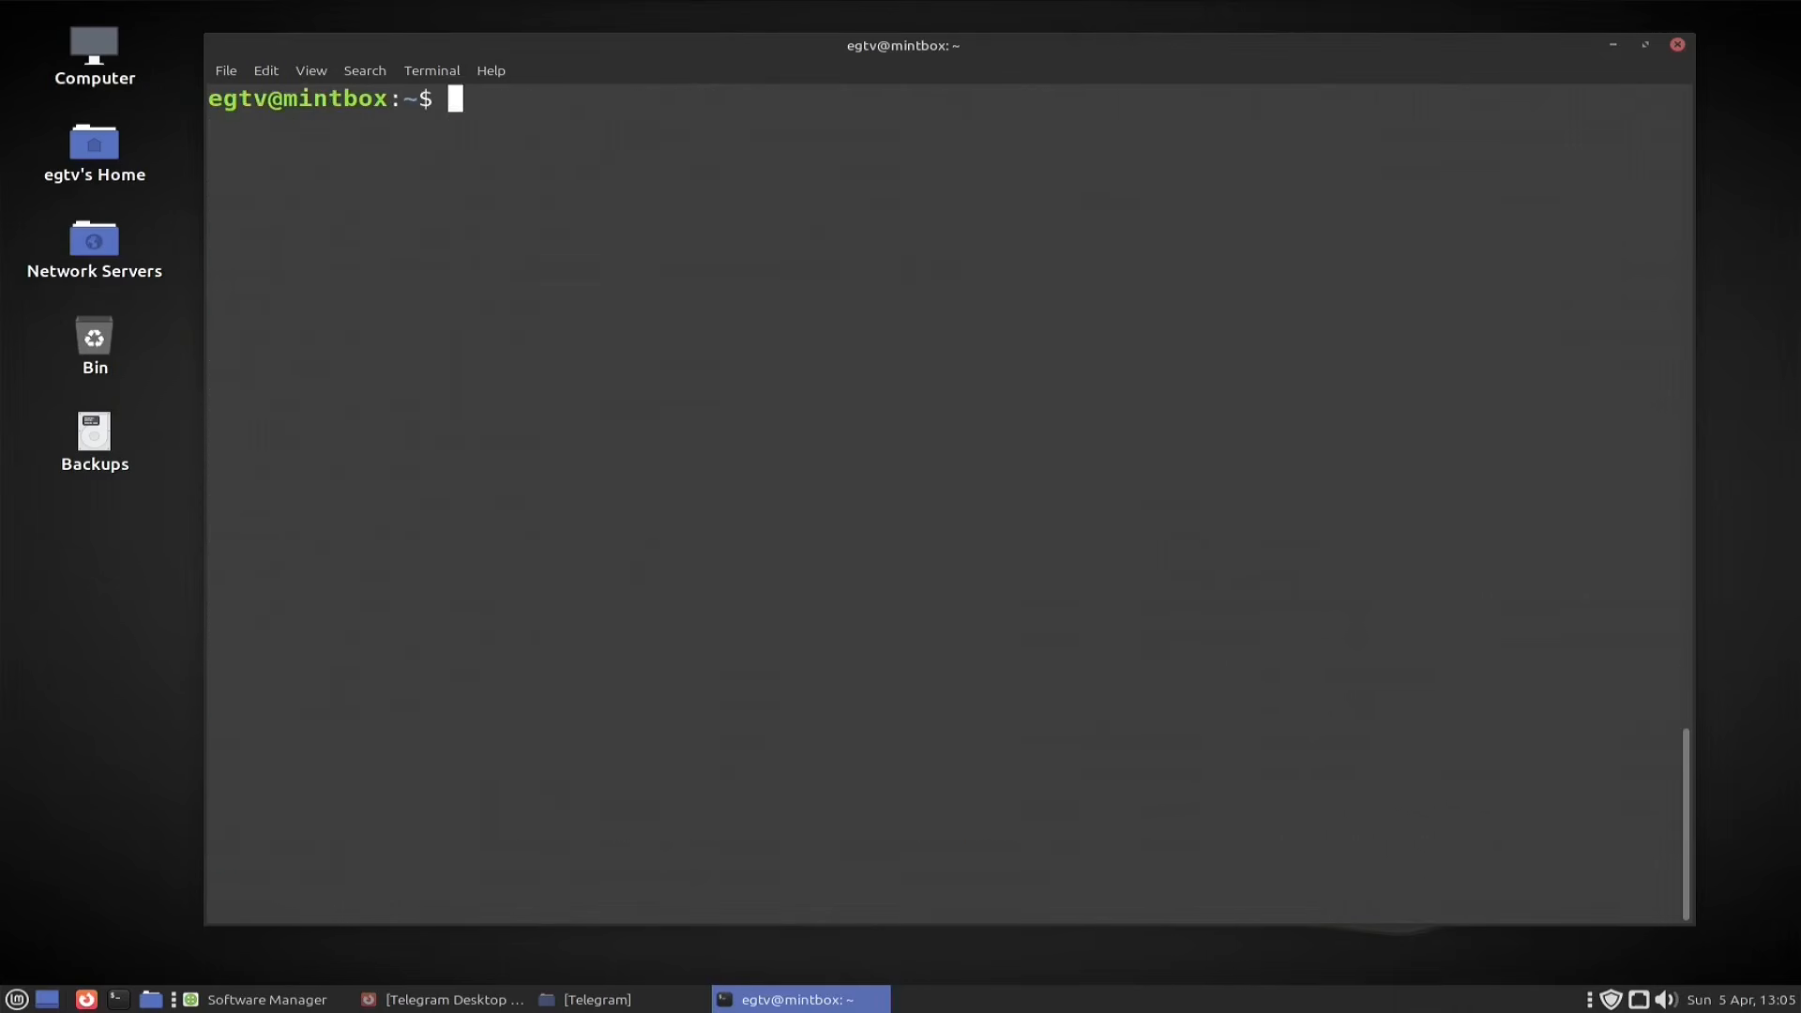
pyautogui.press('super')
pyautogui.write('abiword')
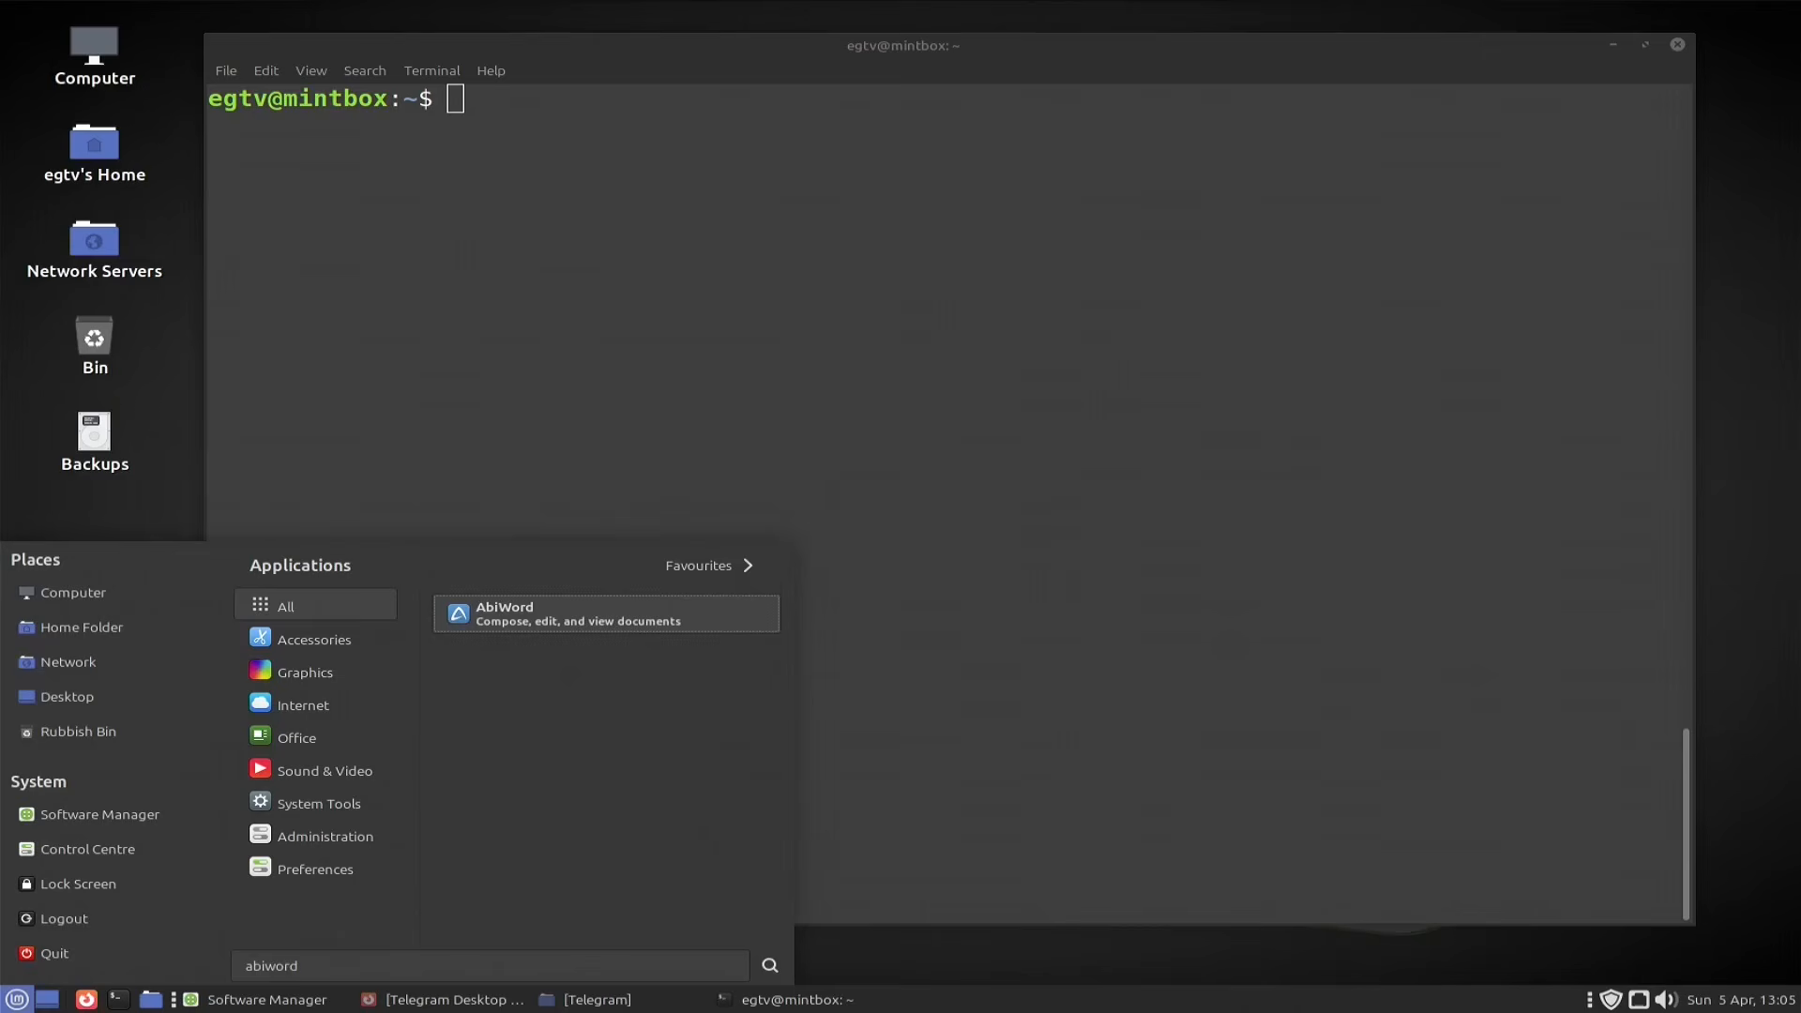
pyautogui.press('Escape')
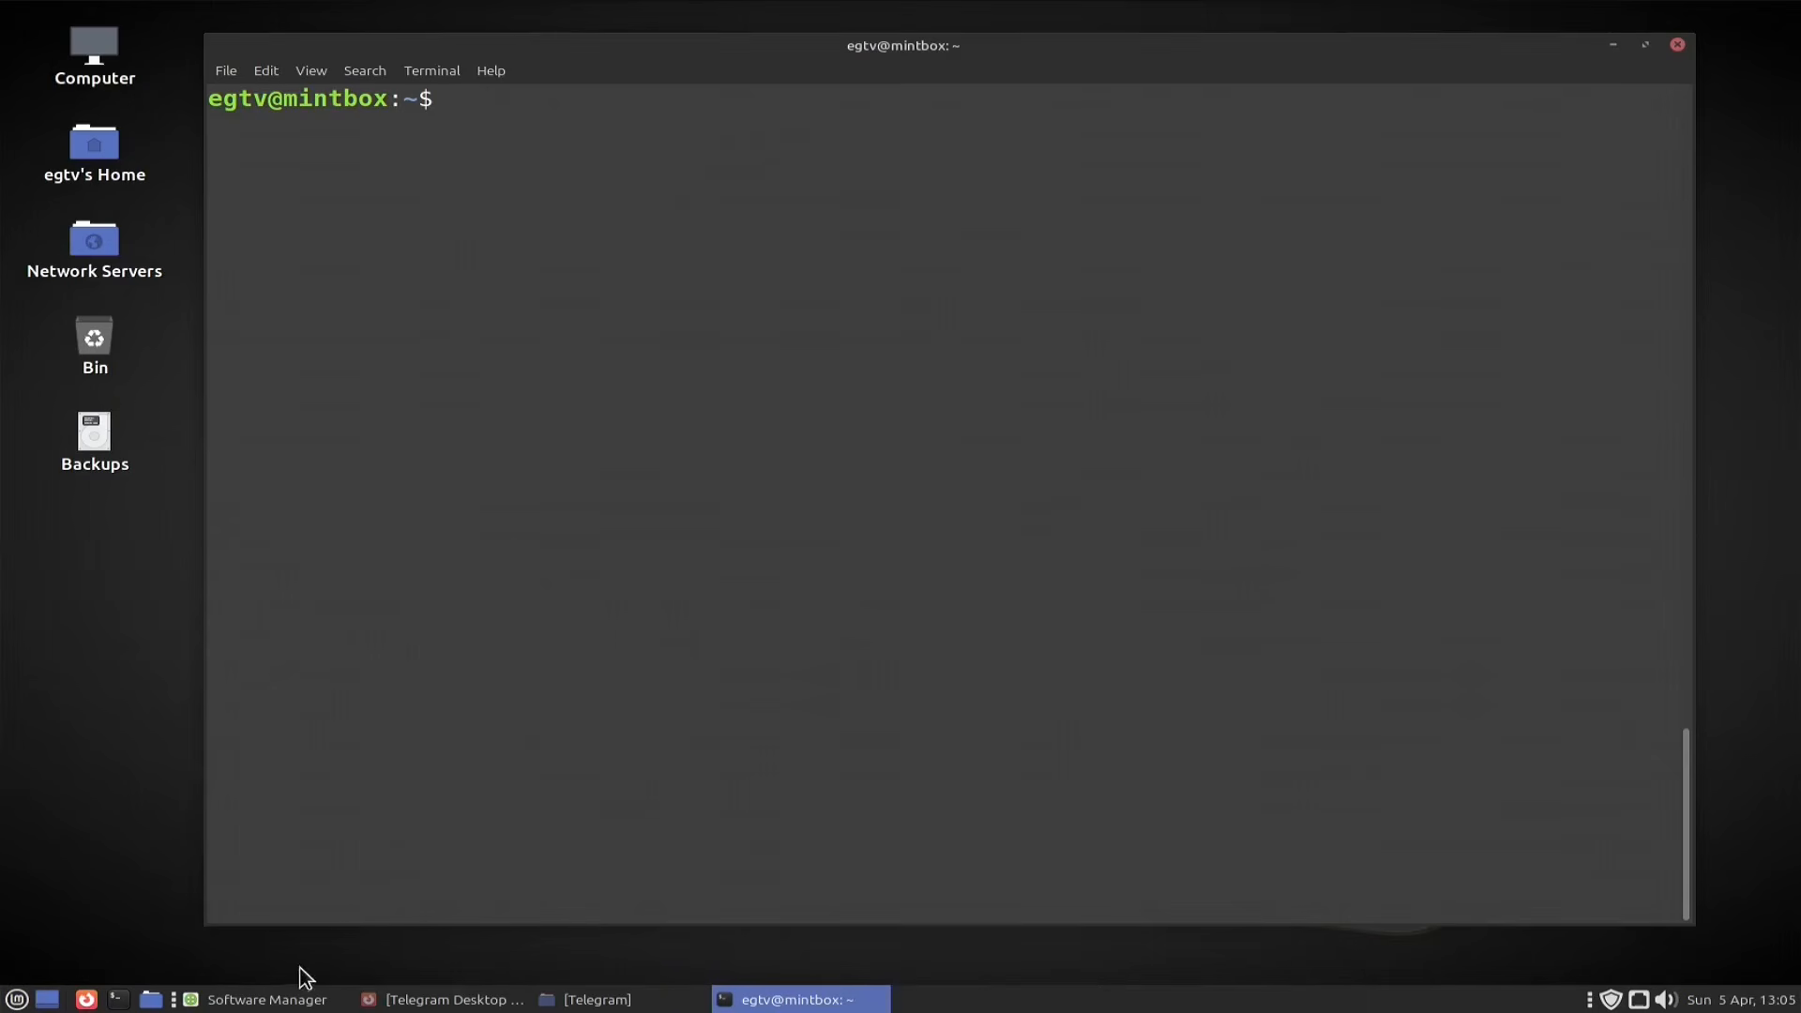
# Step: Switch to Software Manager, search for numlock and open the details page of the Numlockx package
pyautogui.click(292, 1001)
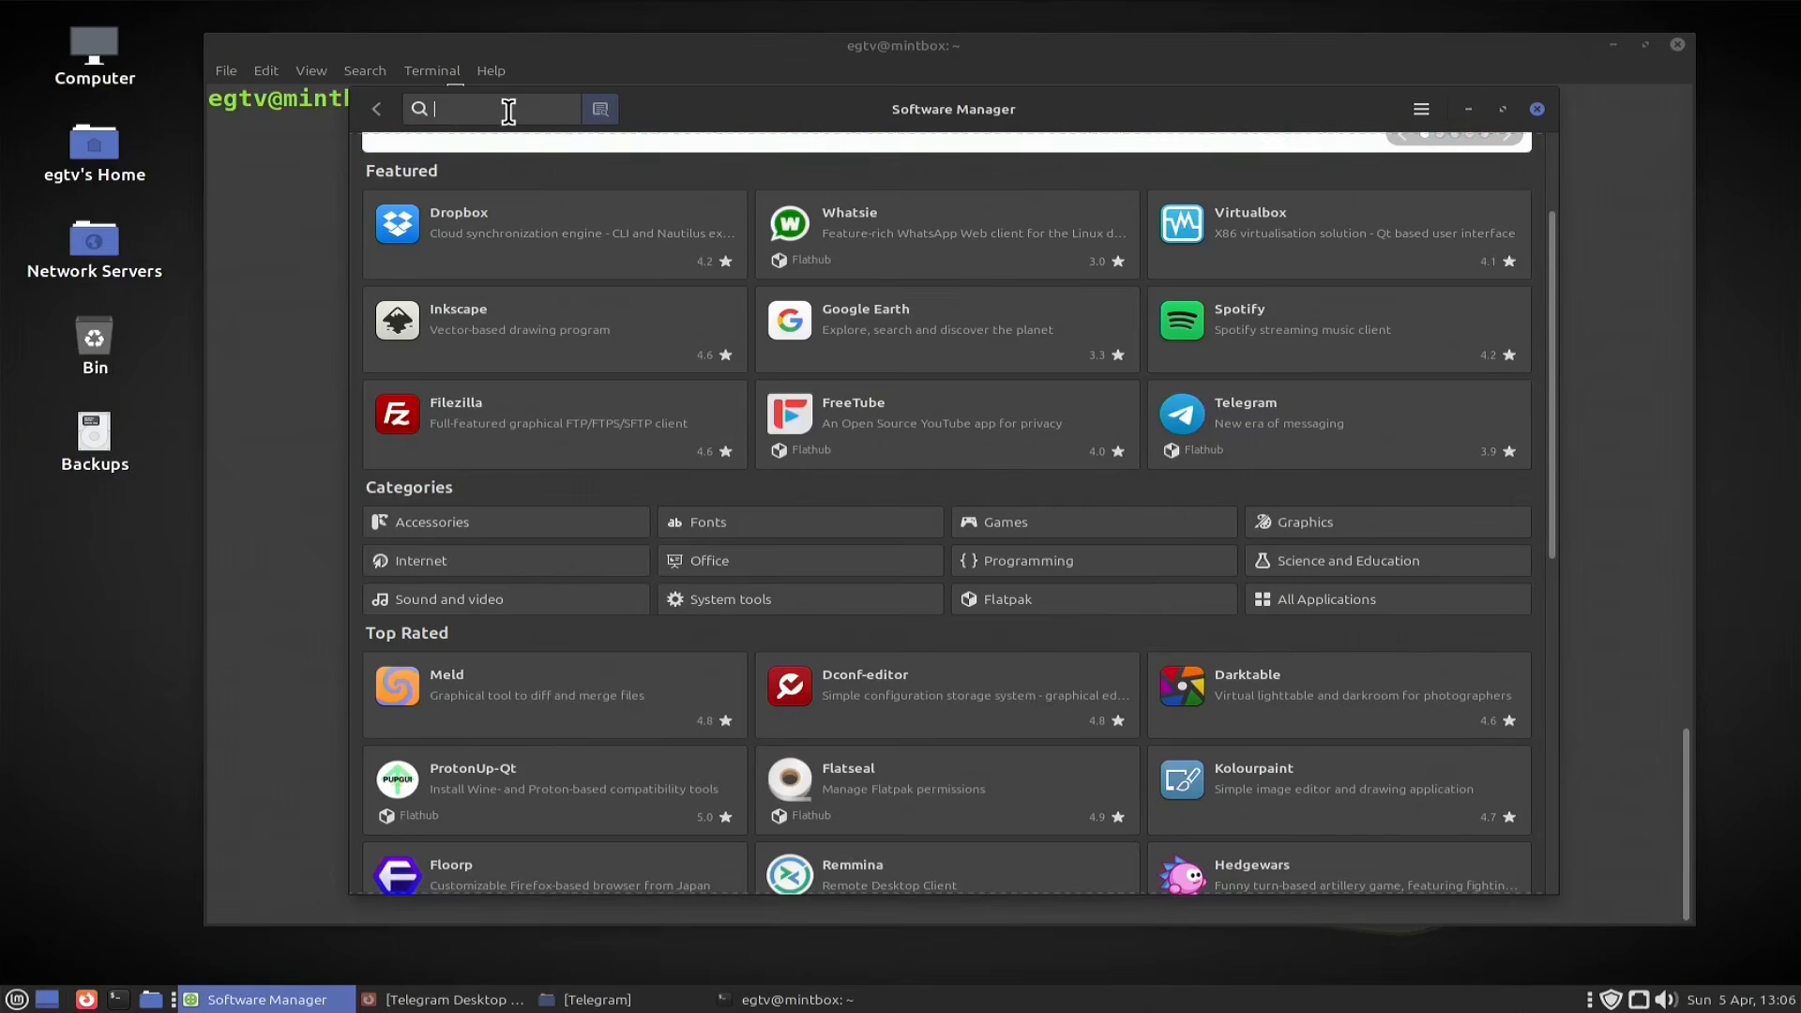
pyautogui.write('num')
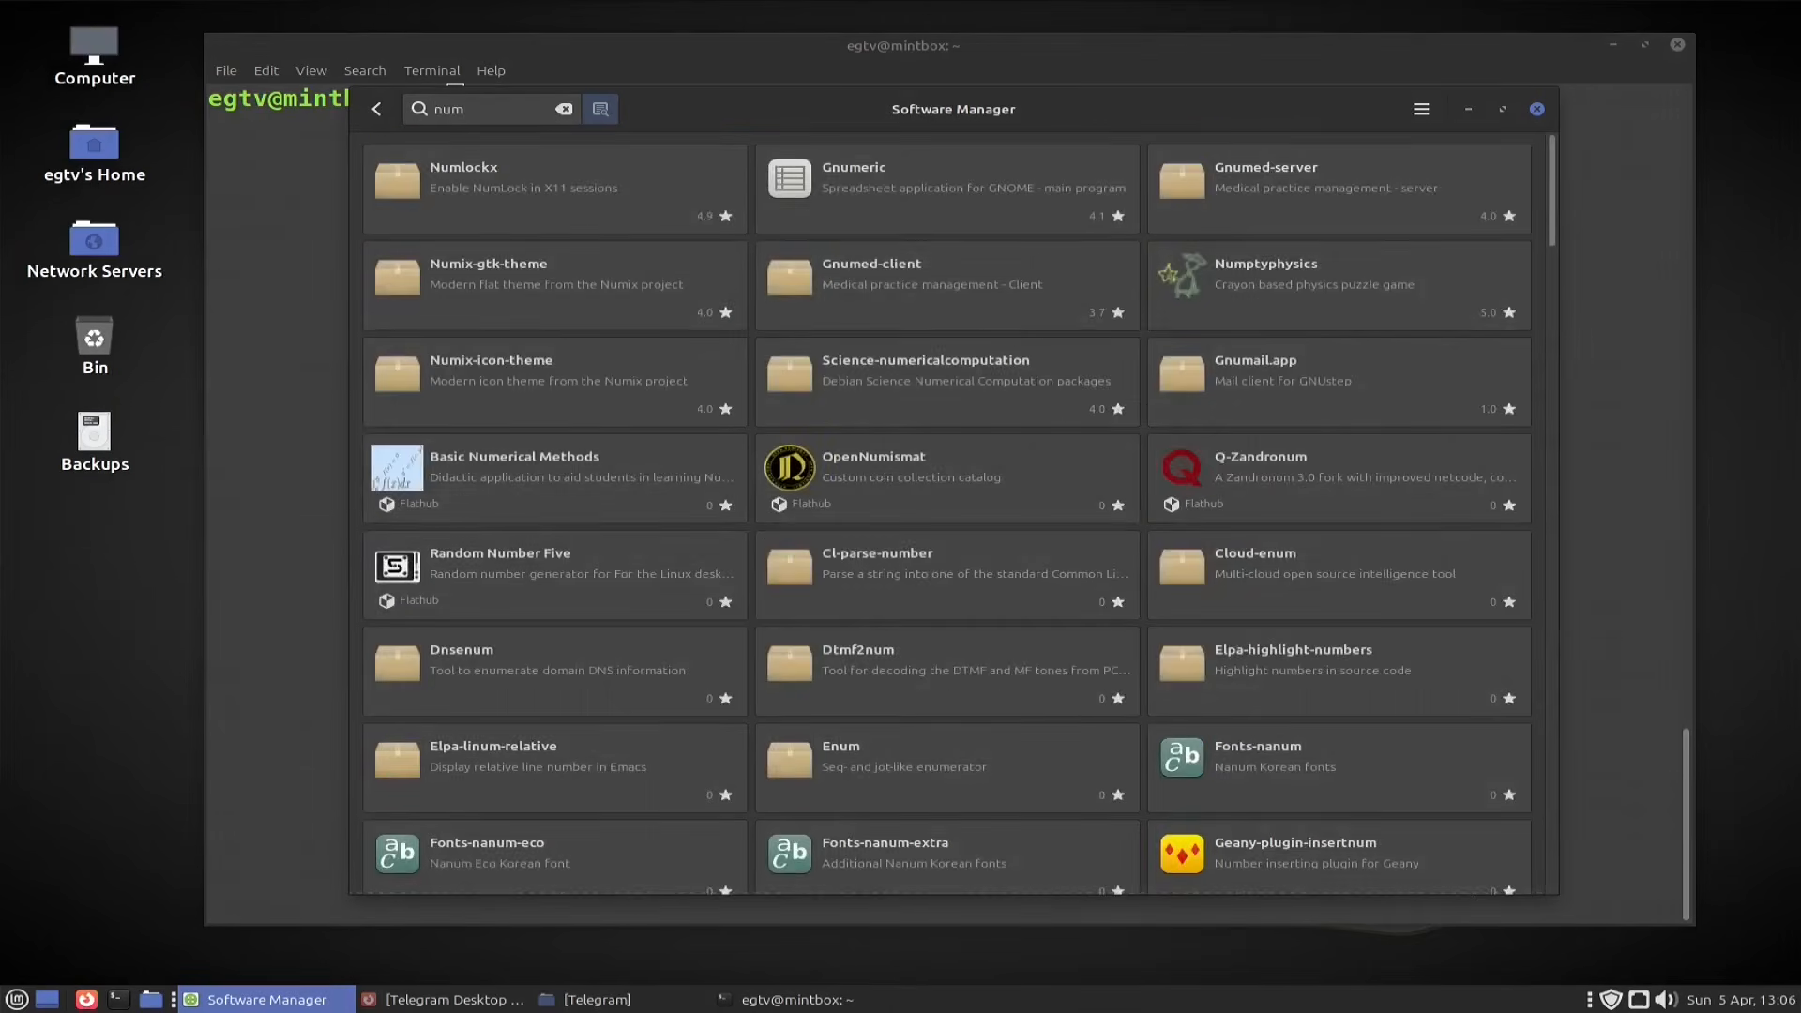
pyautogui.write('lock')
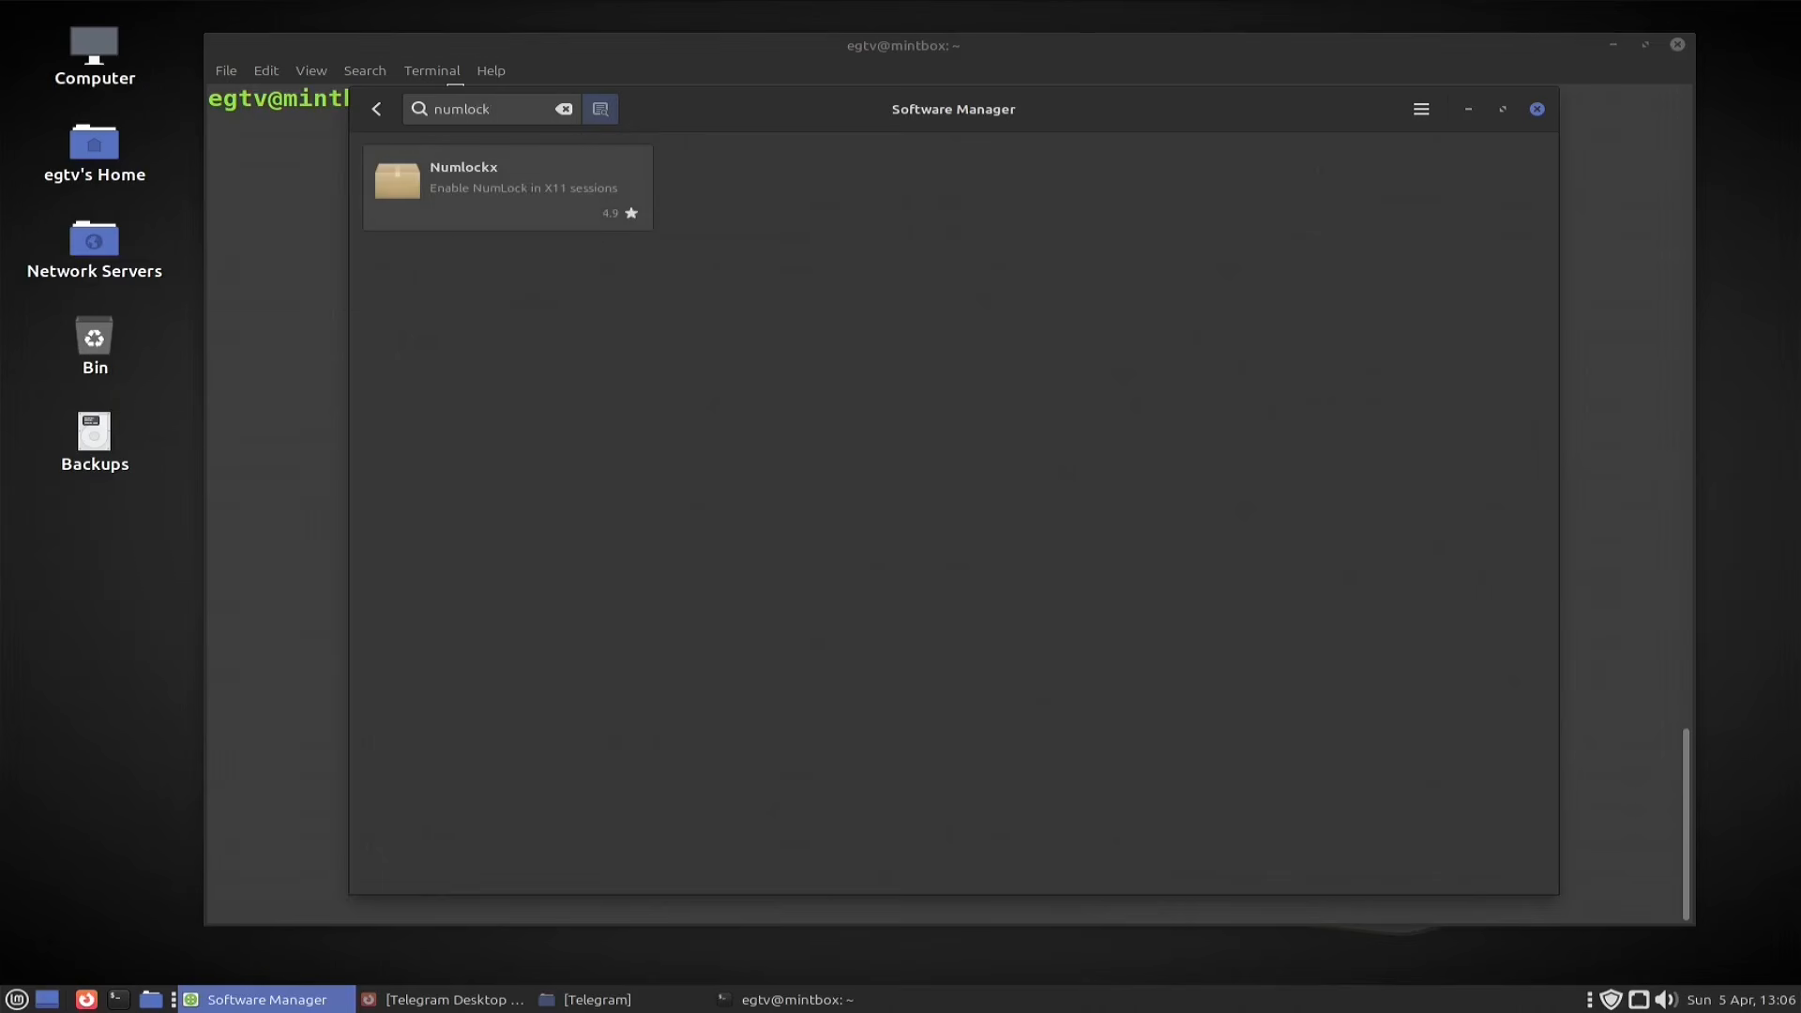
pyautogui.click(489, 183)
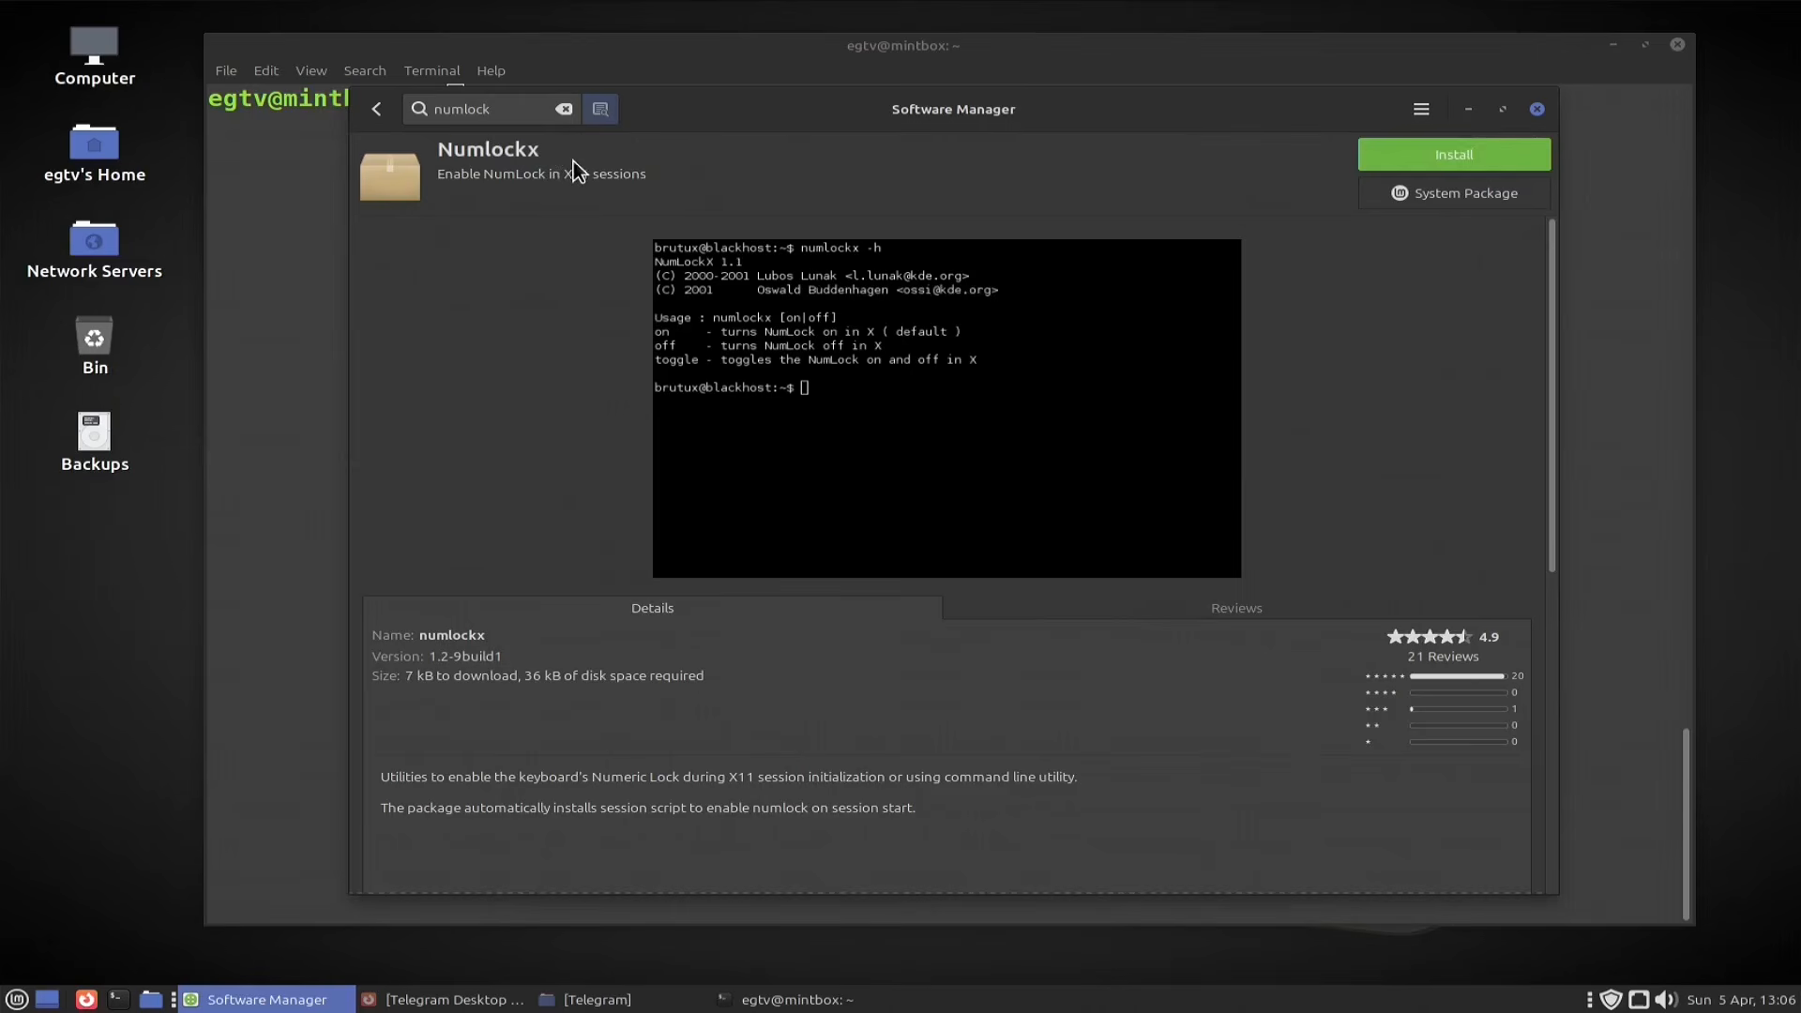
# Step: Search the installed applications for numlockx and close the search without choosing any entry
pyautogui.press('super')
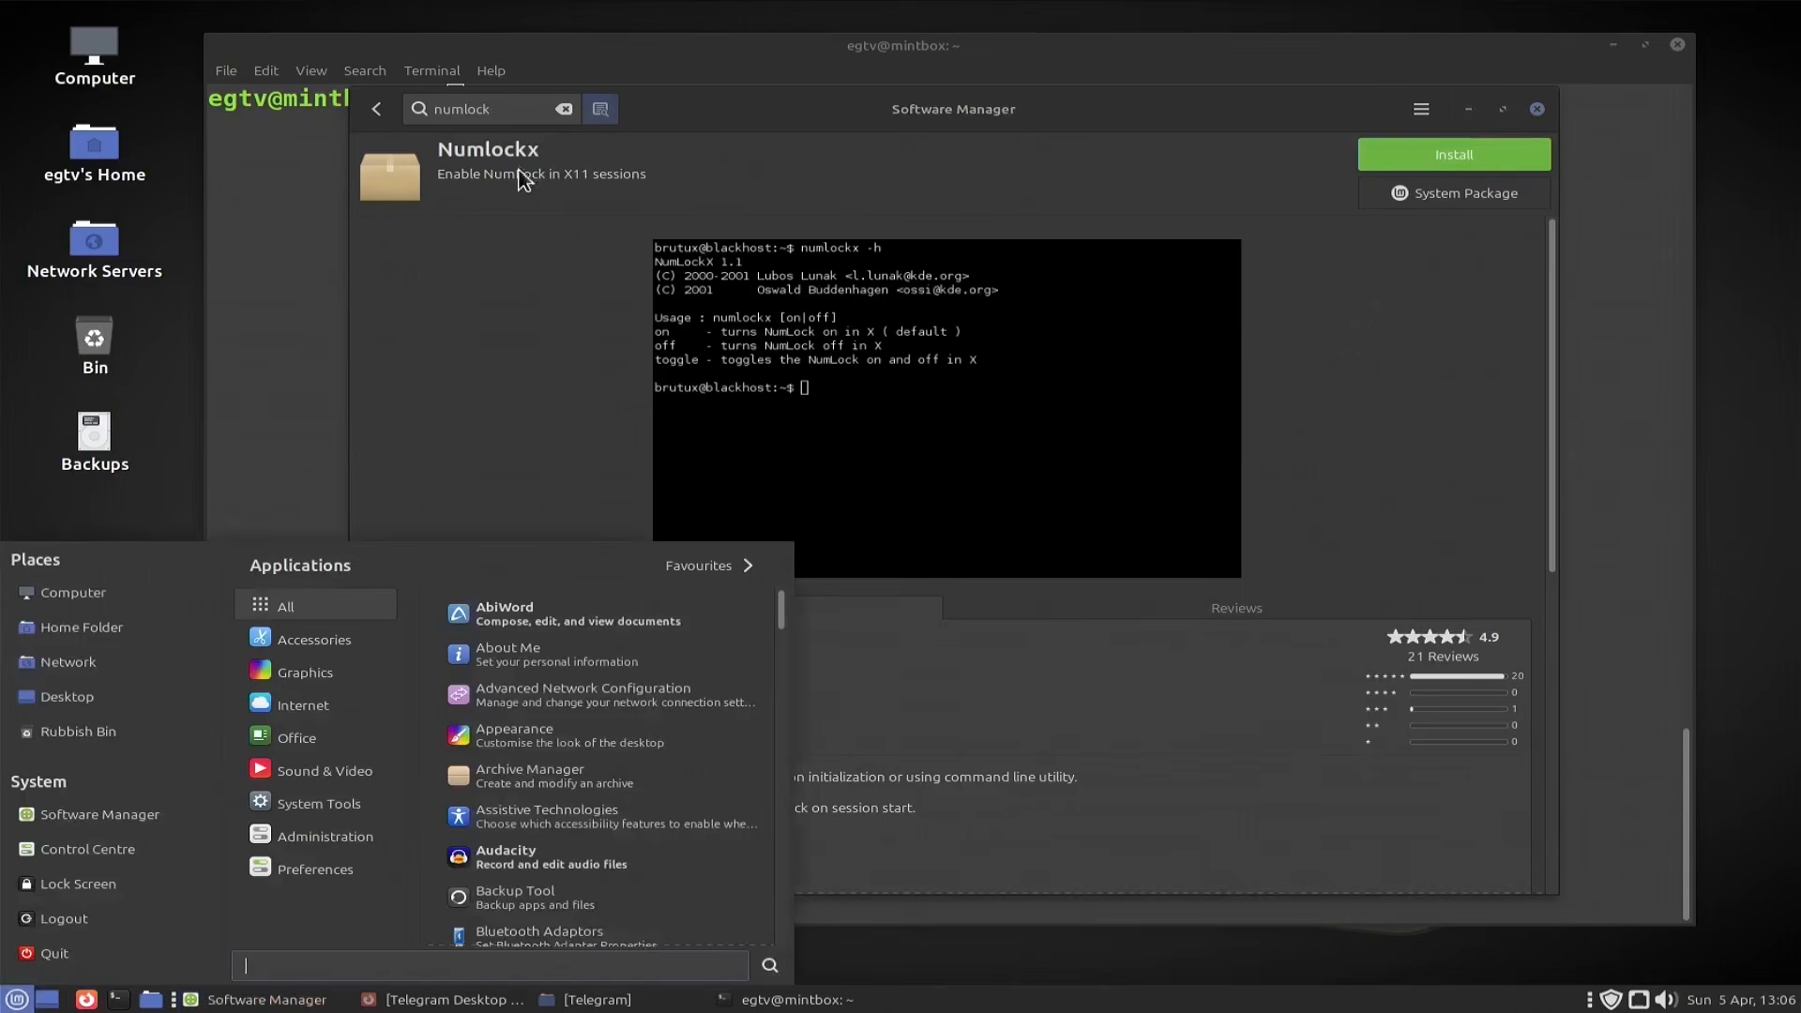
pyautogui.click(16, 1000)
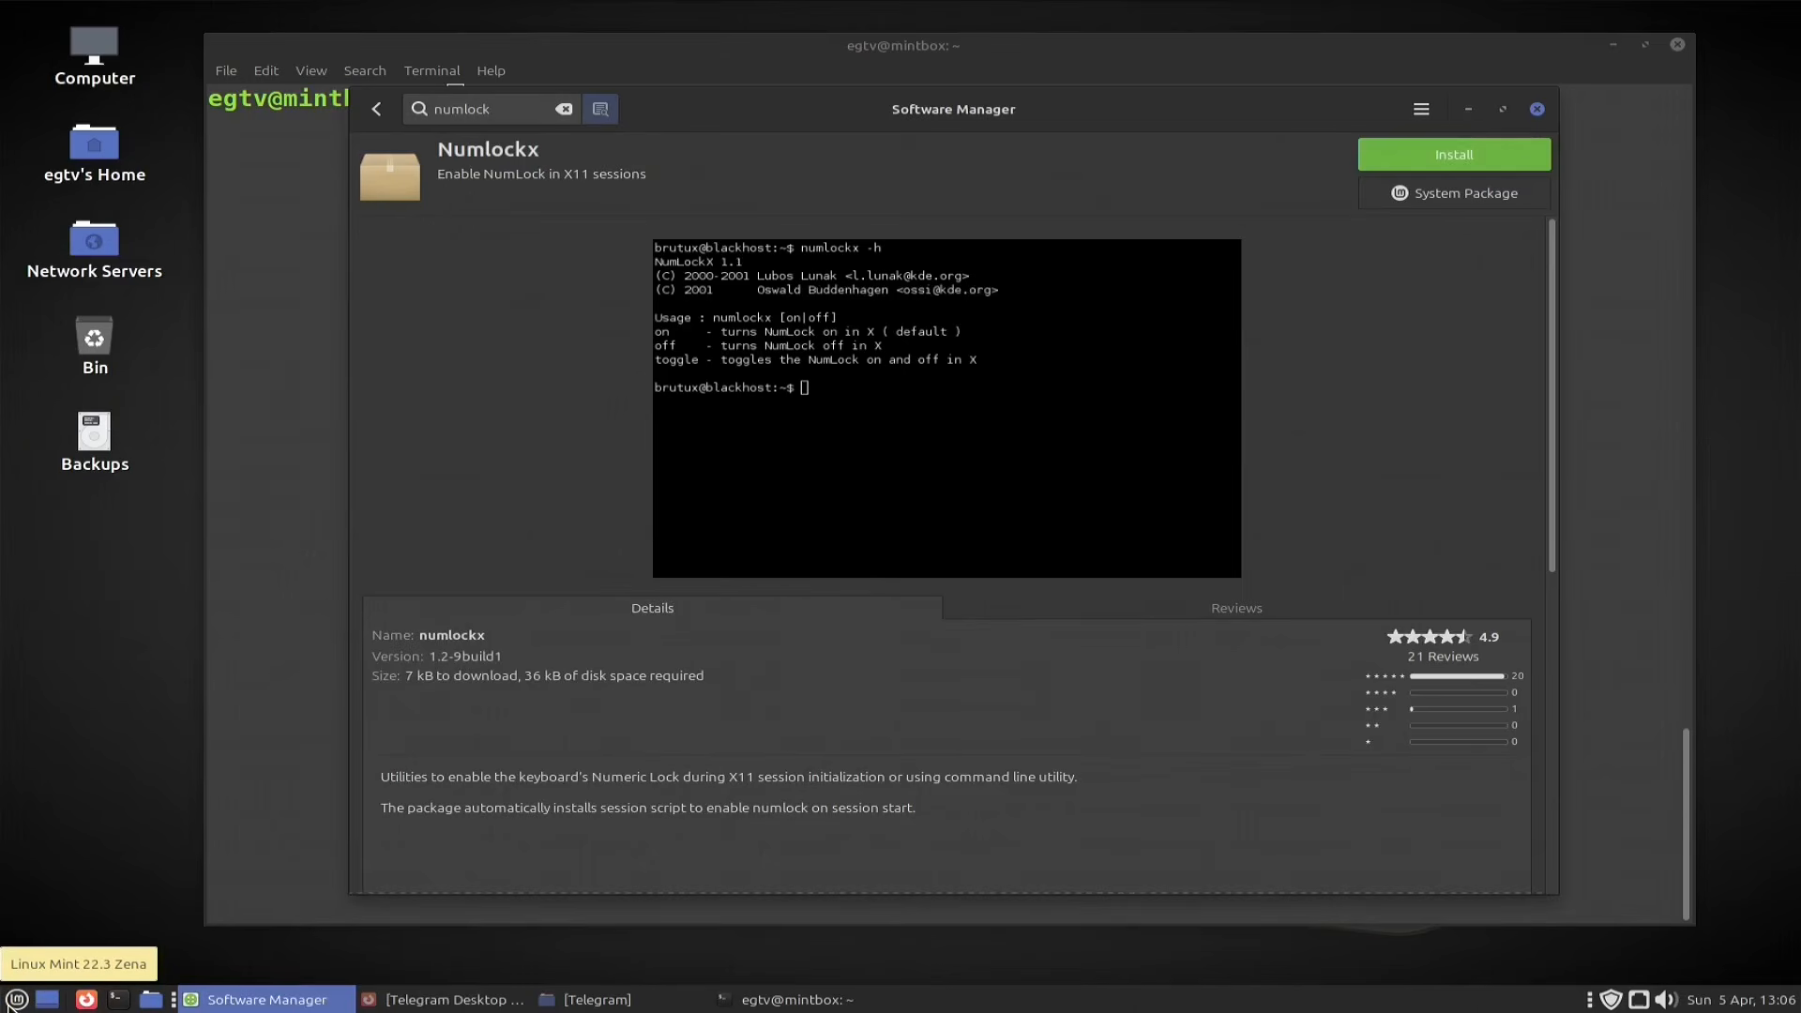
pyautogui.click(16, 1000)
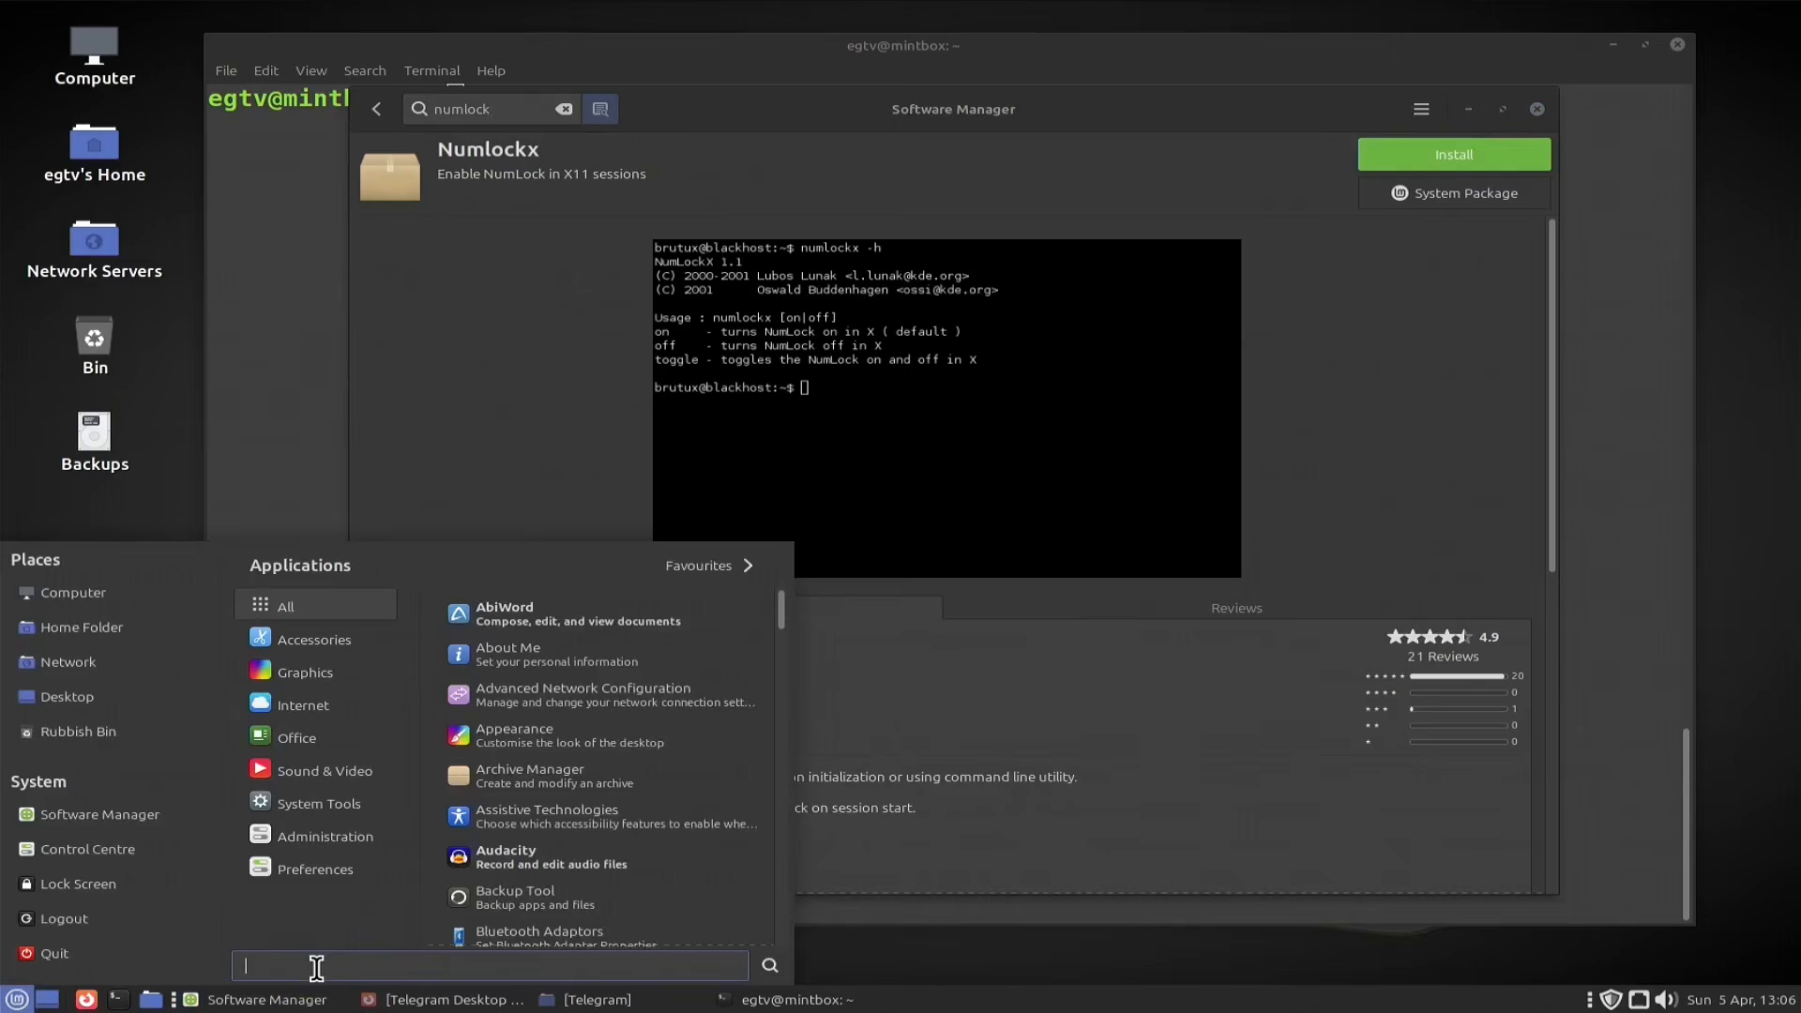
pyautogui.write('num')
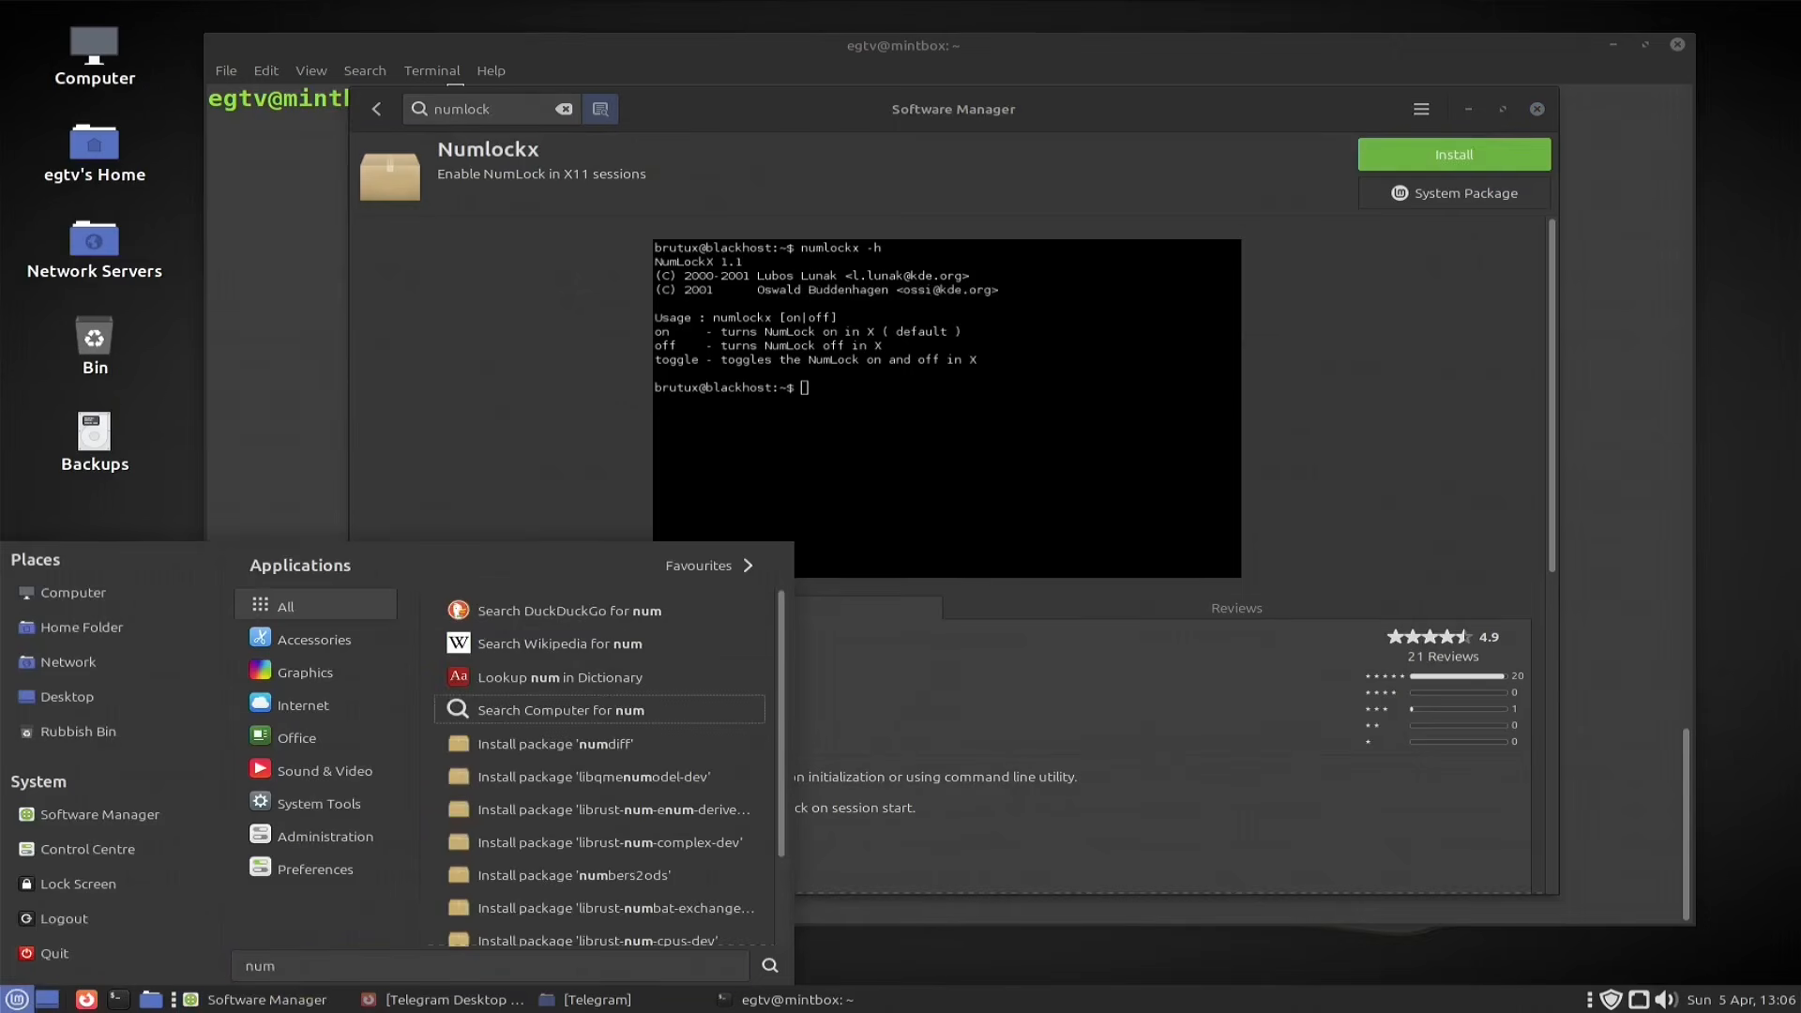
pyautogui.write('lockx')
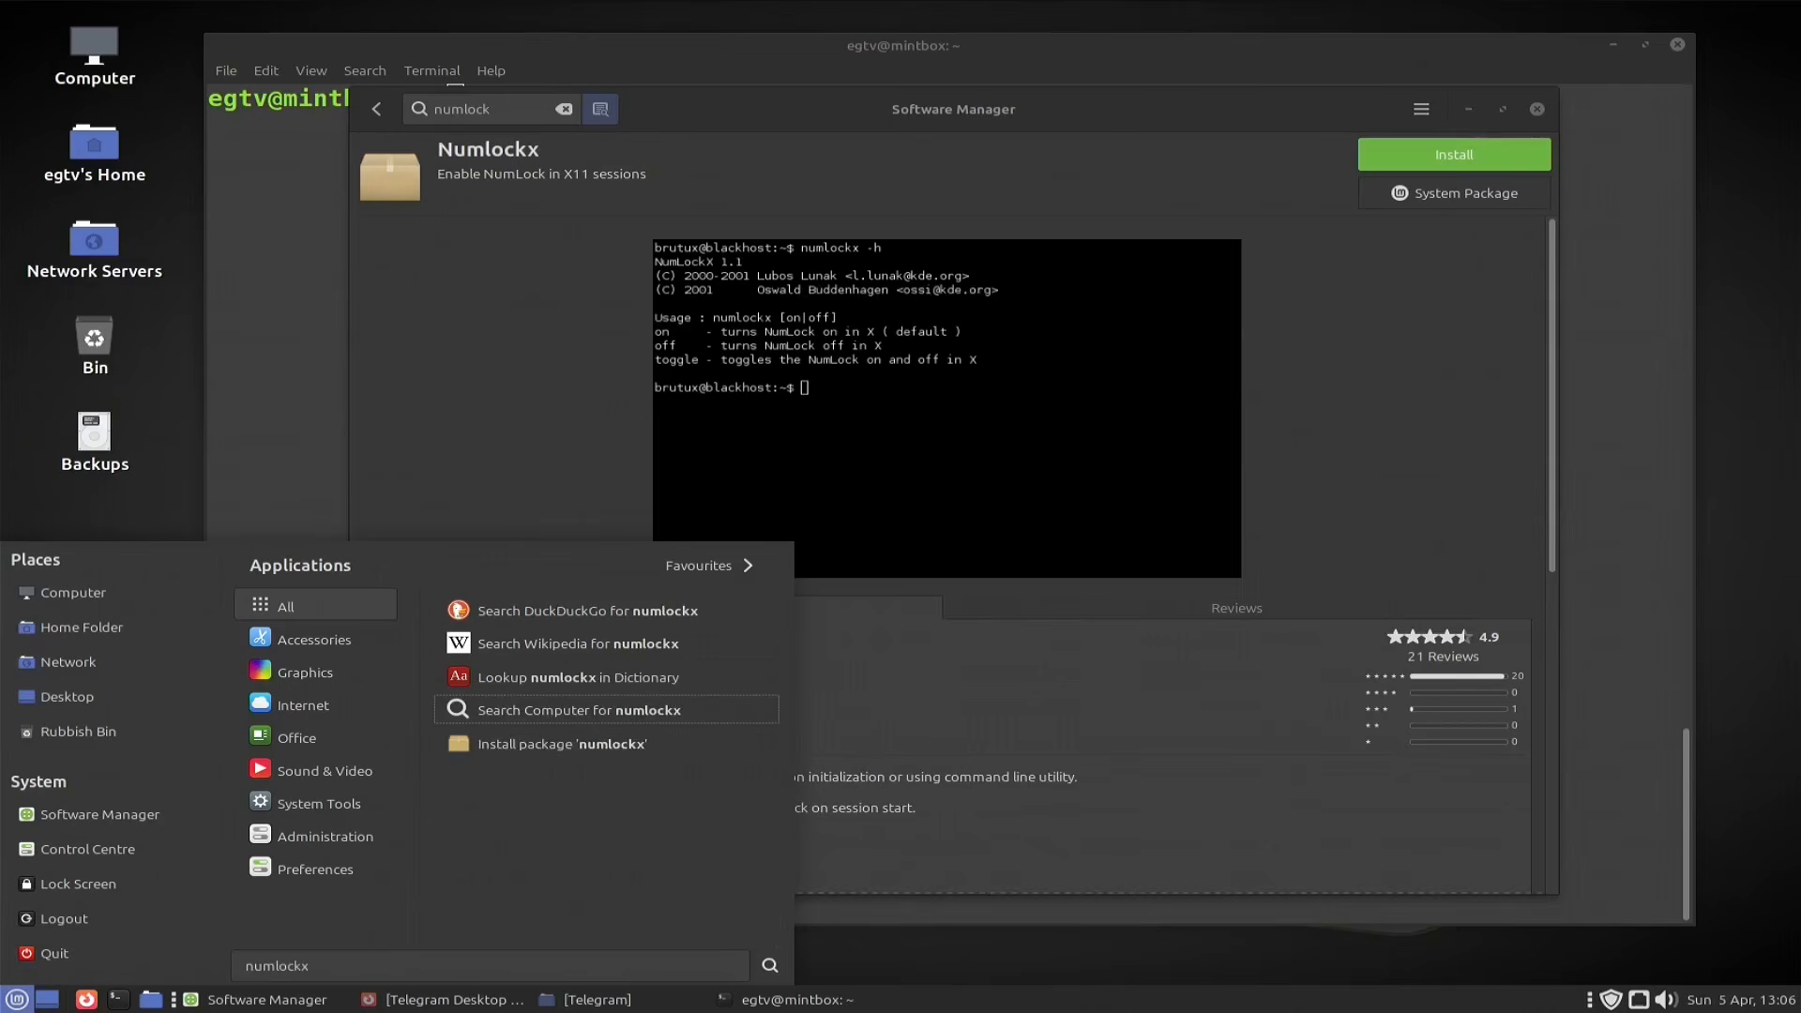
pyautogui.click(319, 982)
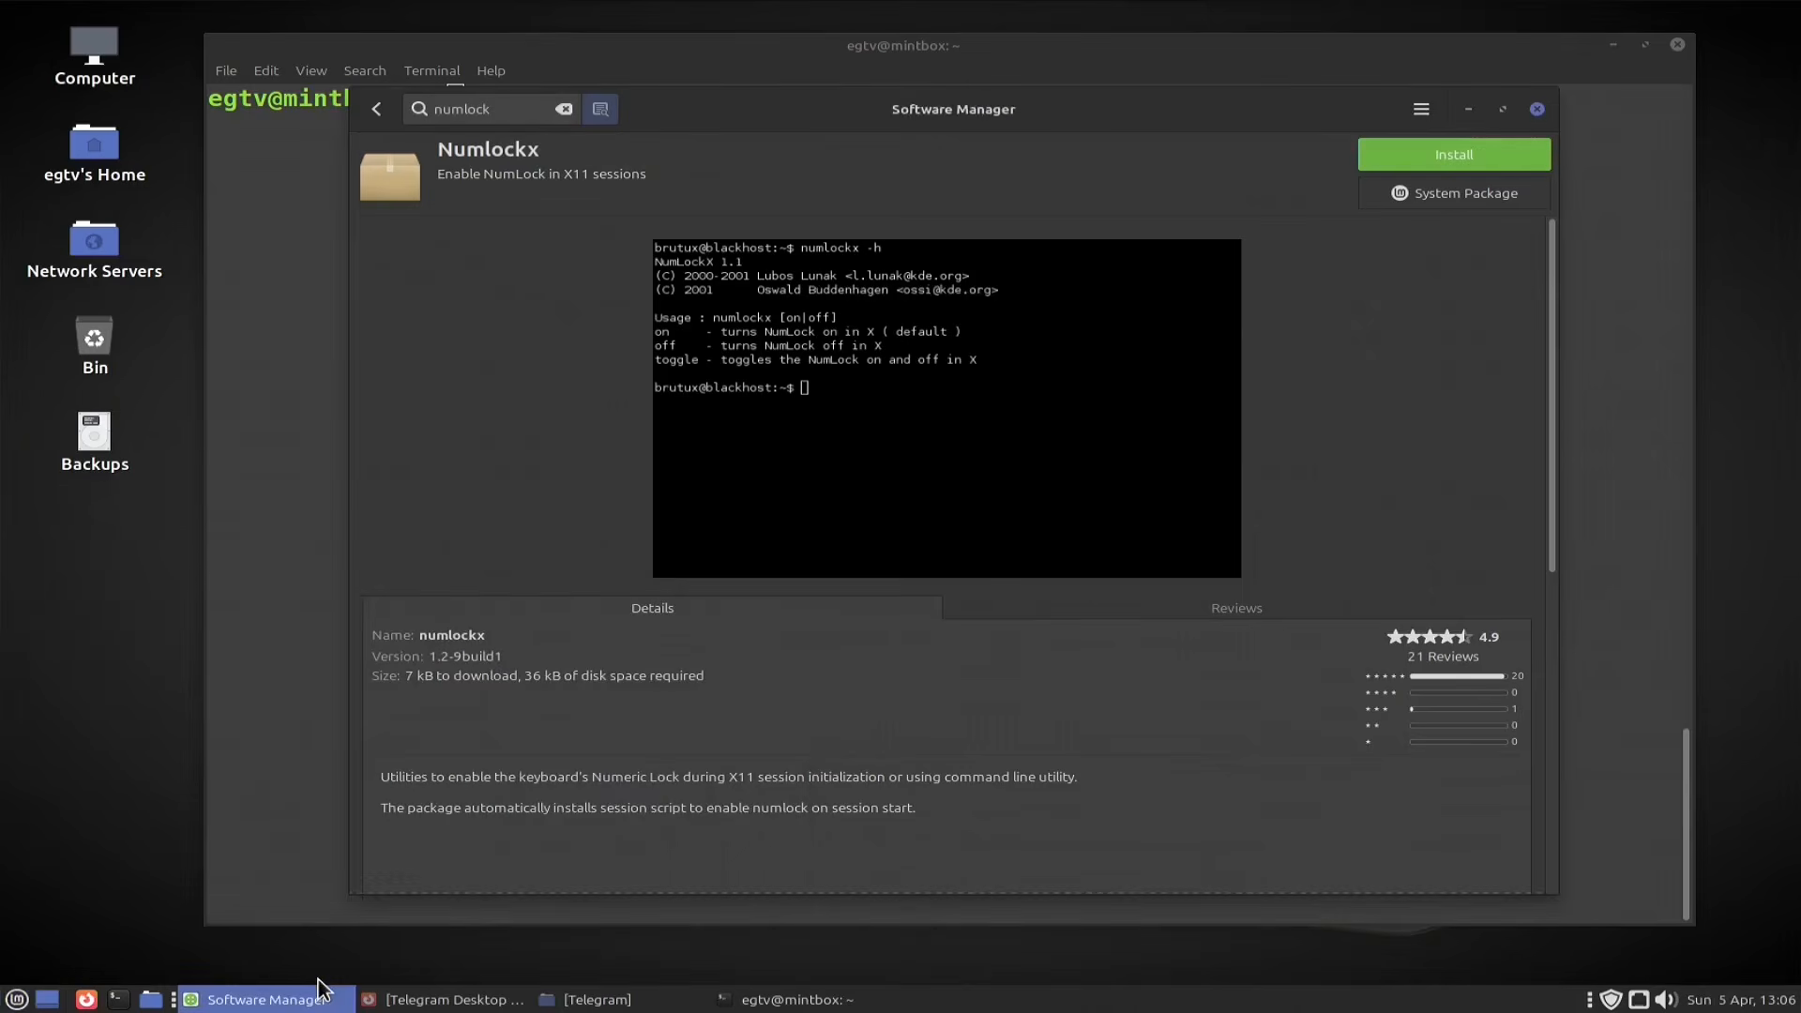
# Step: Find the Login Window configuration by searching the applications for login, and open it by authenticating with the account password
pyautogui.press('super')
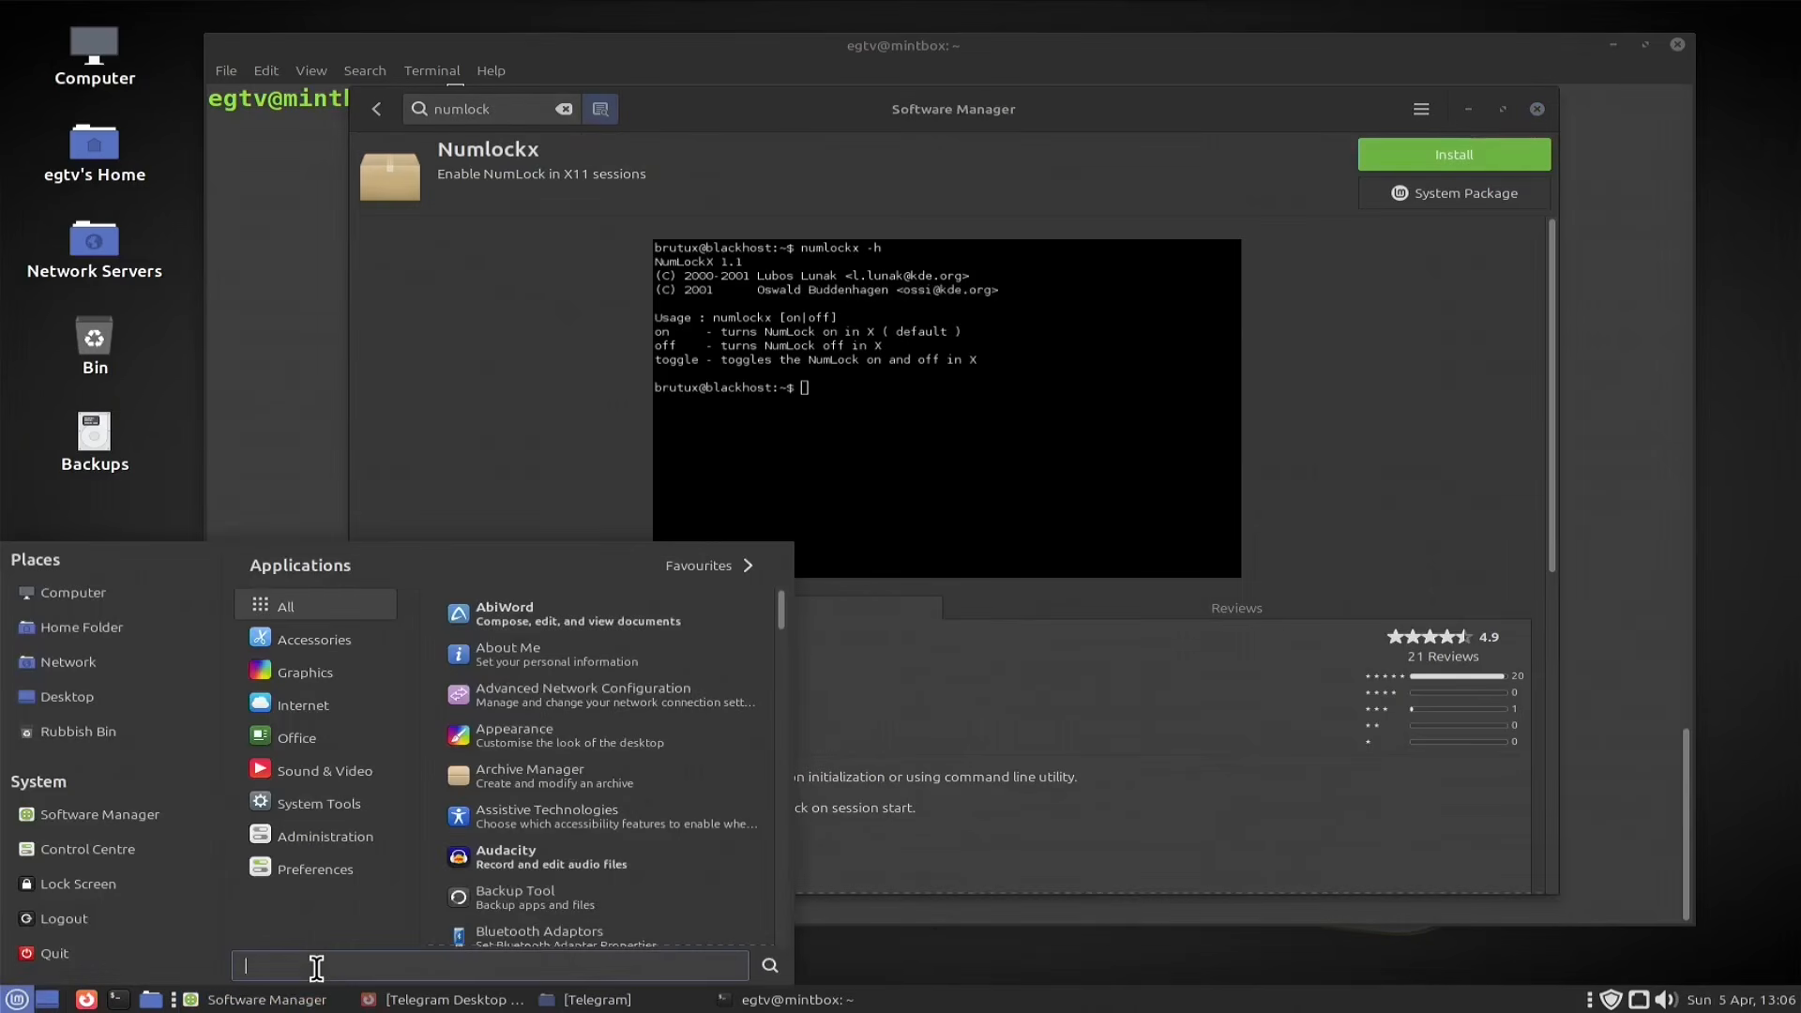
pyautogui.write('login')
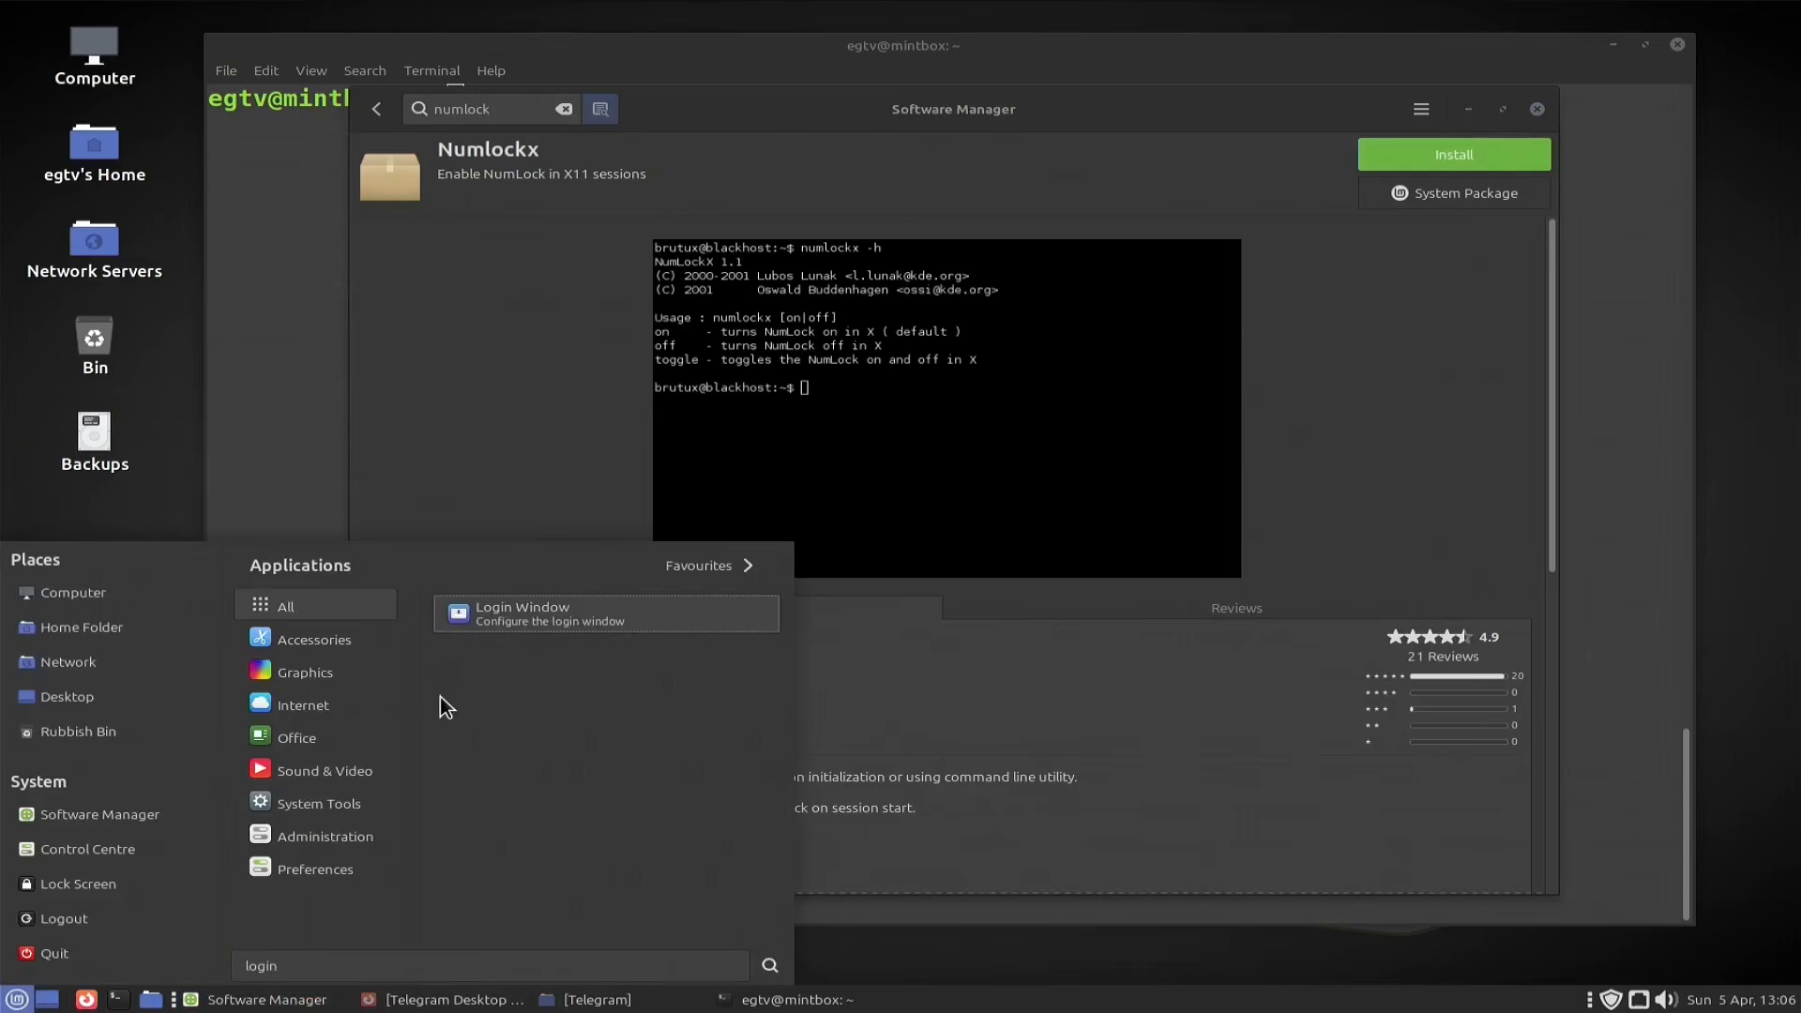
pyautogui.click(527, 614)
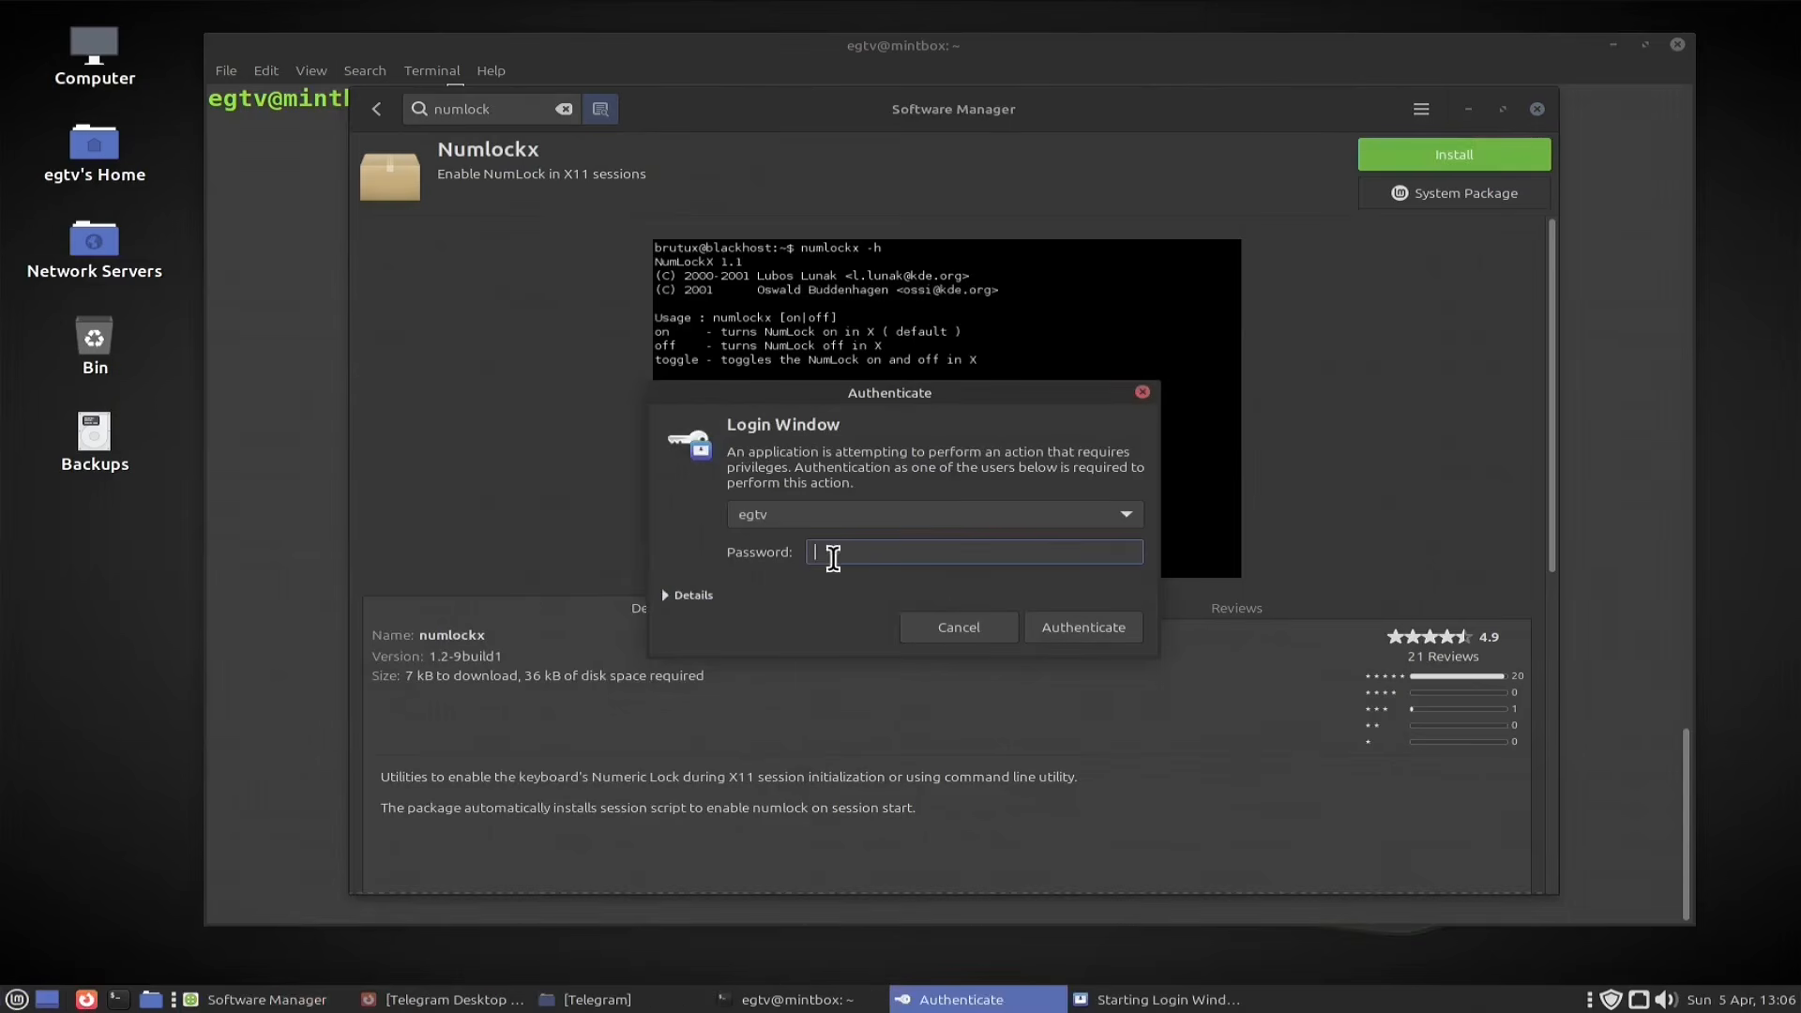
pyautogui.write('*********')
pyautogui.press('Return')
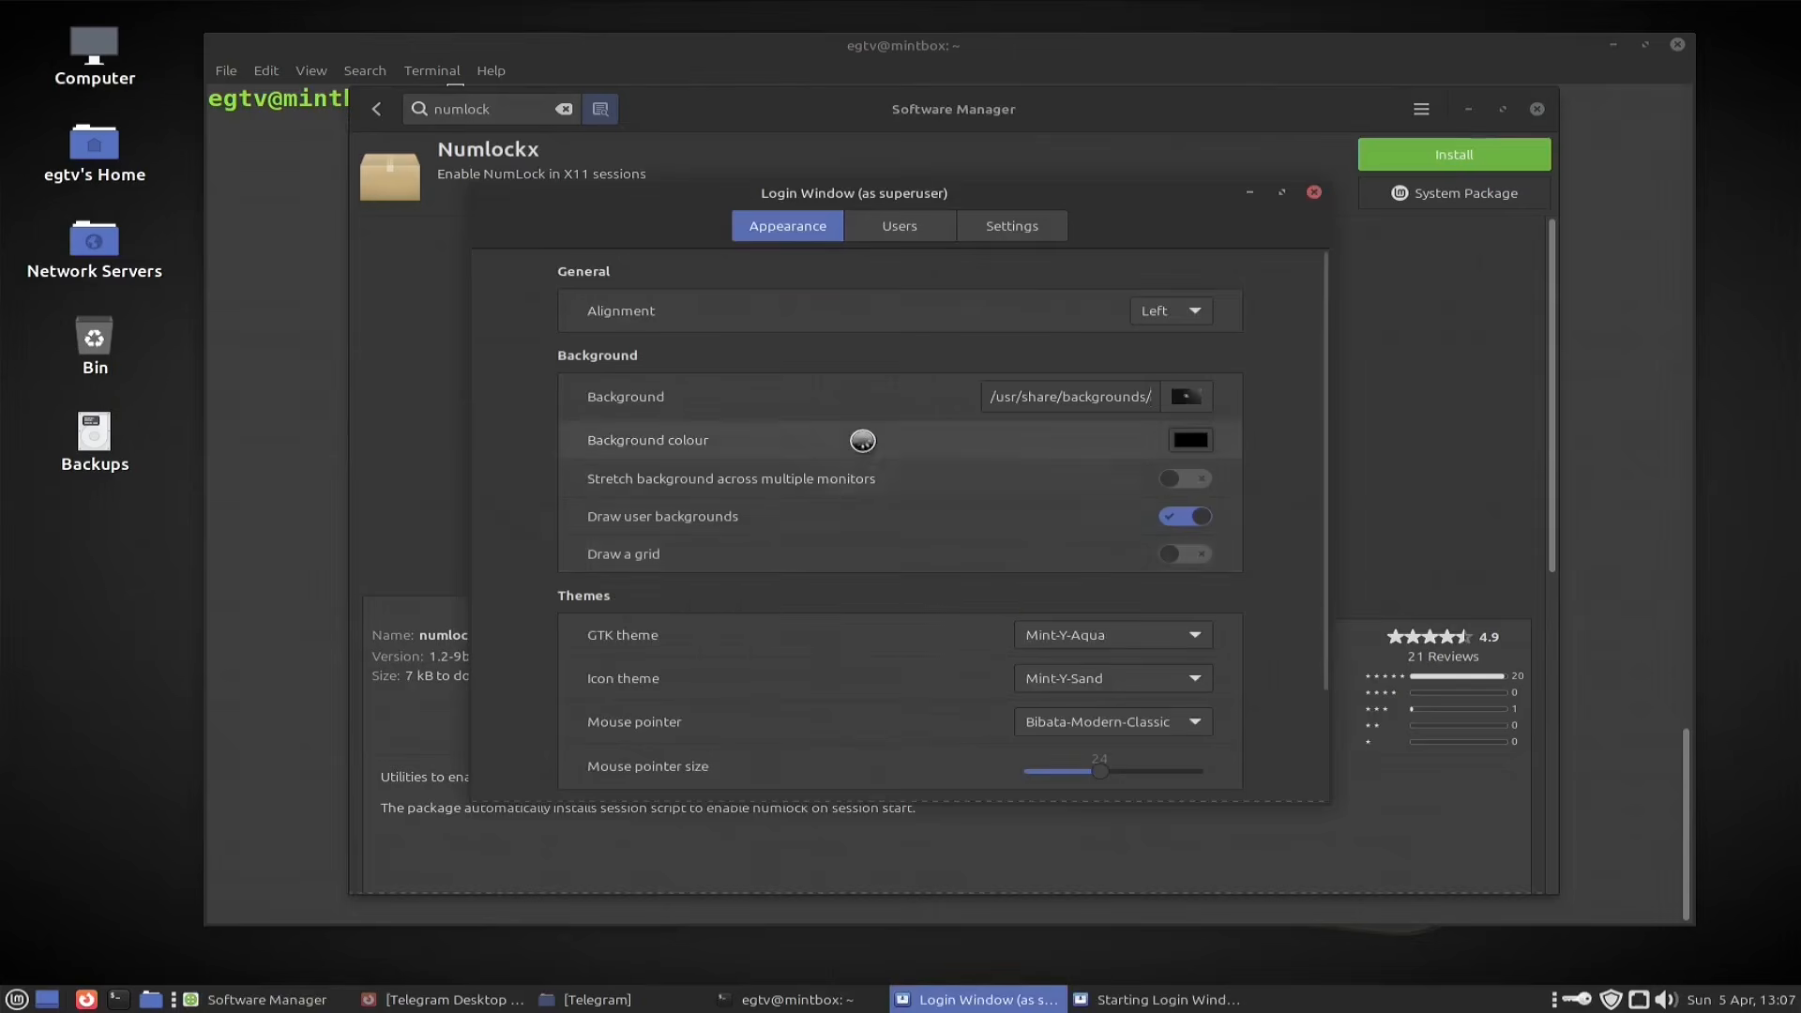
# Step: Examine the Activate numlock option in the Login Window settings and briefly look back at the Numlockx package page
pyautogui.click(1000, 227)
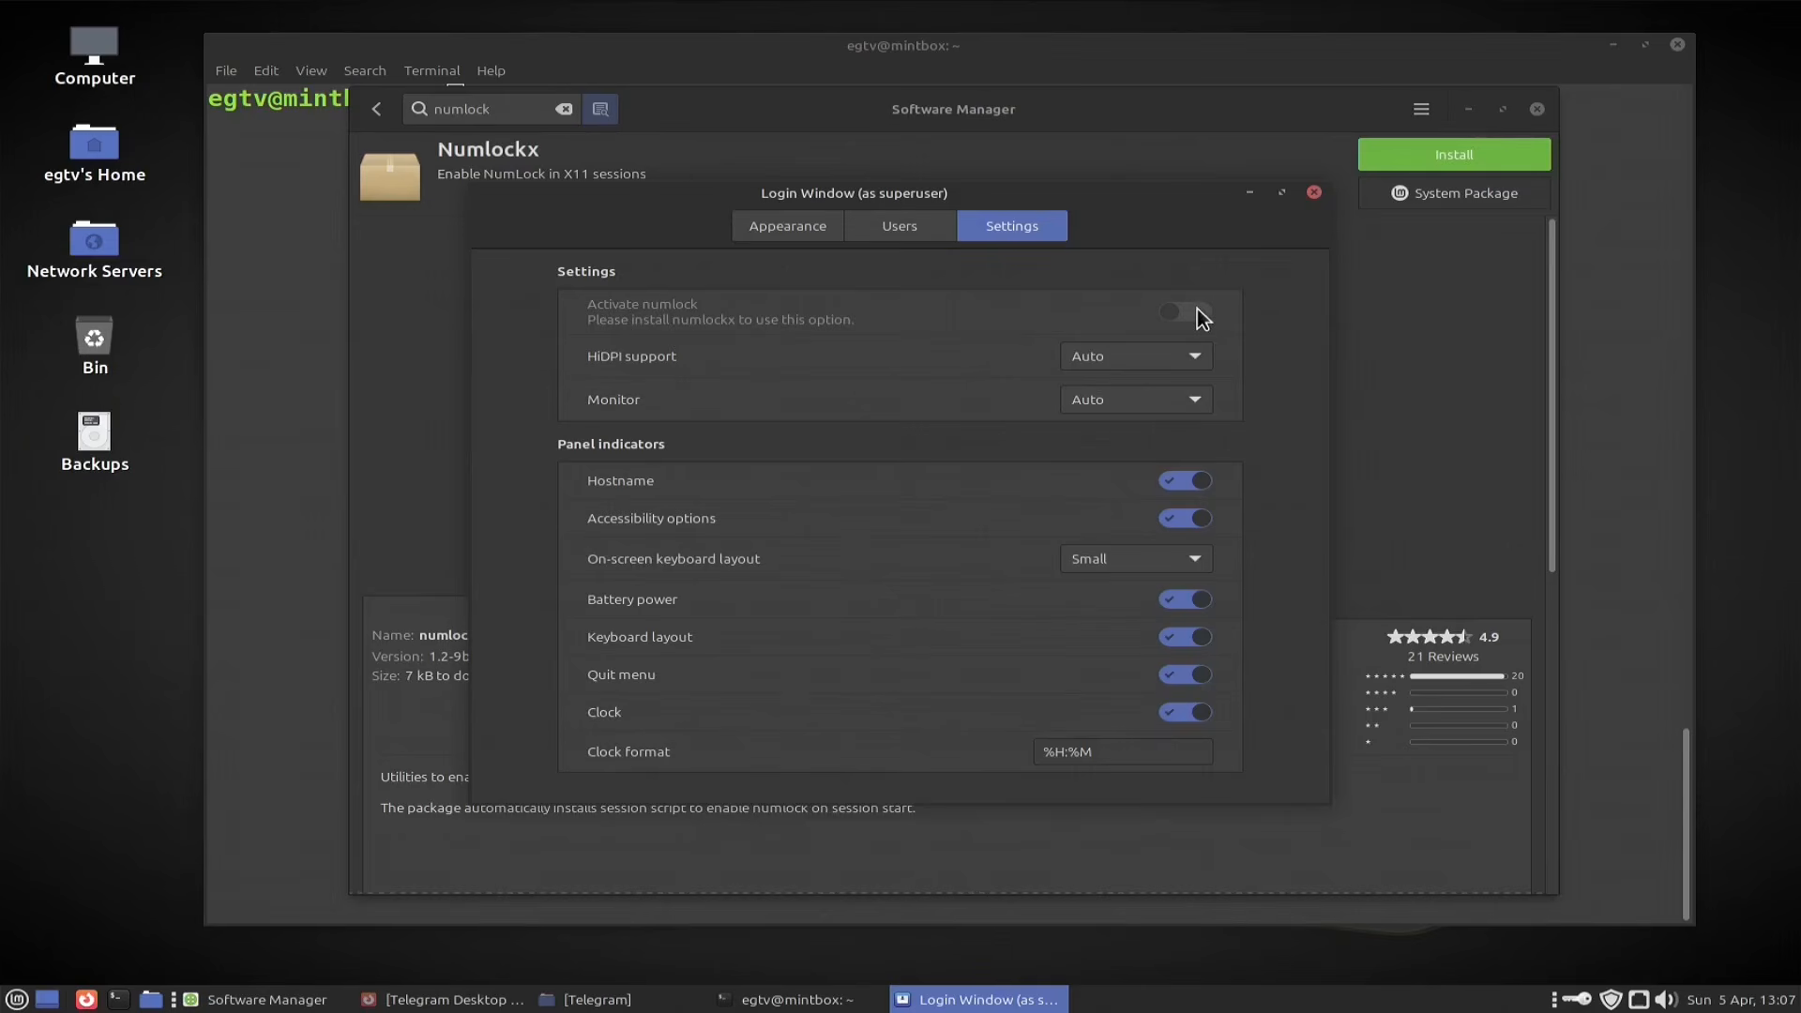
pyautogui.click(1249, 194)
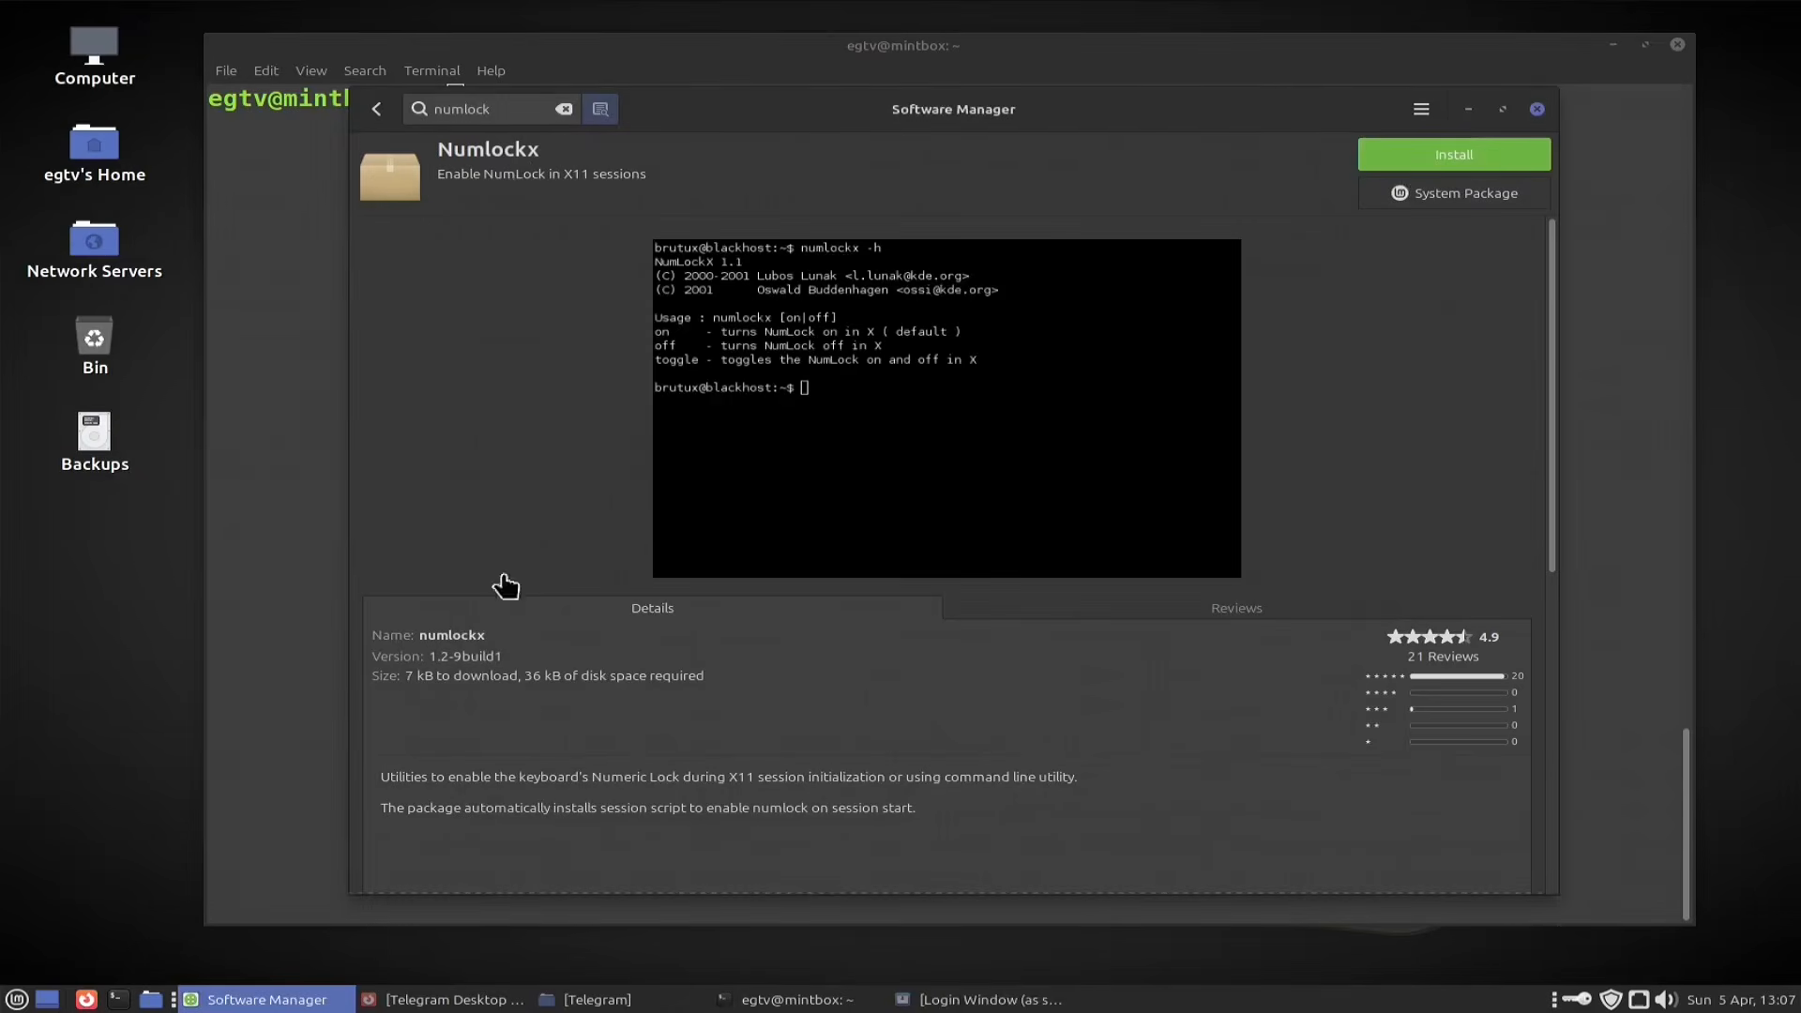
pyautogui.click(949, 1002)
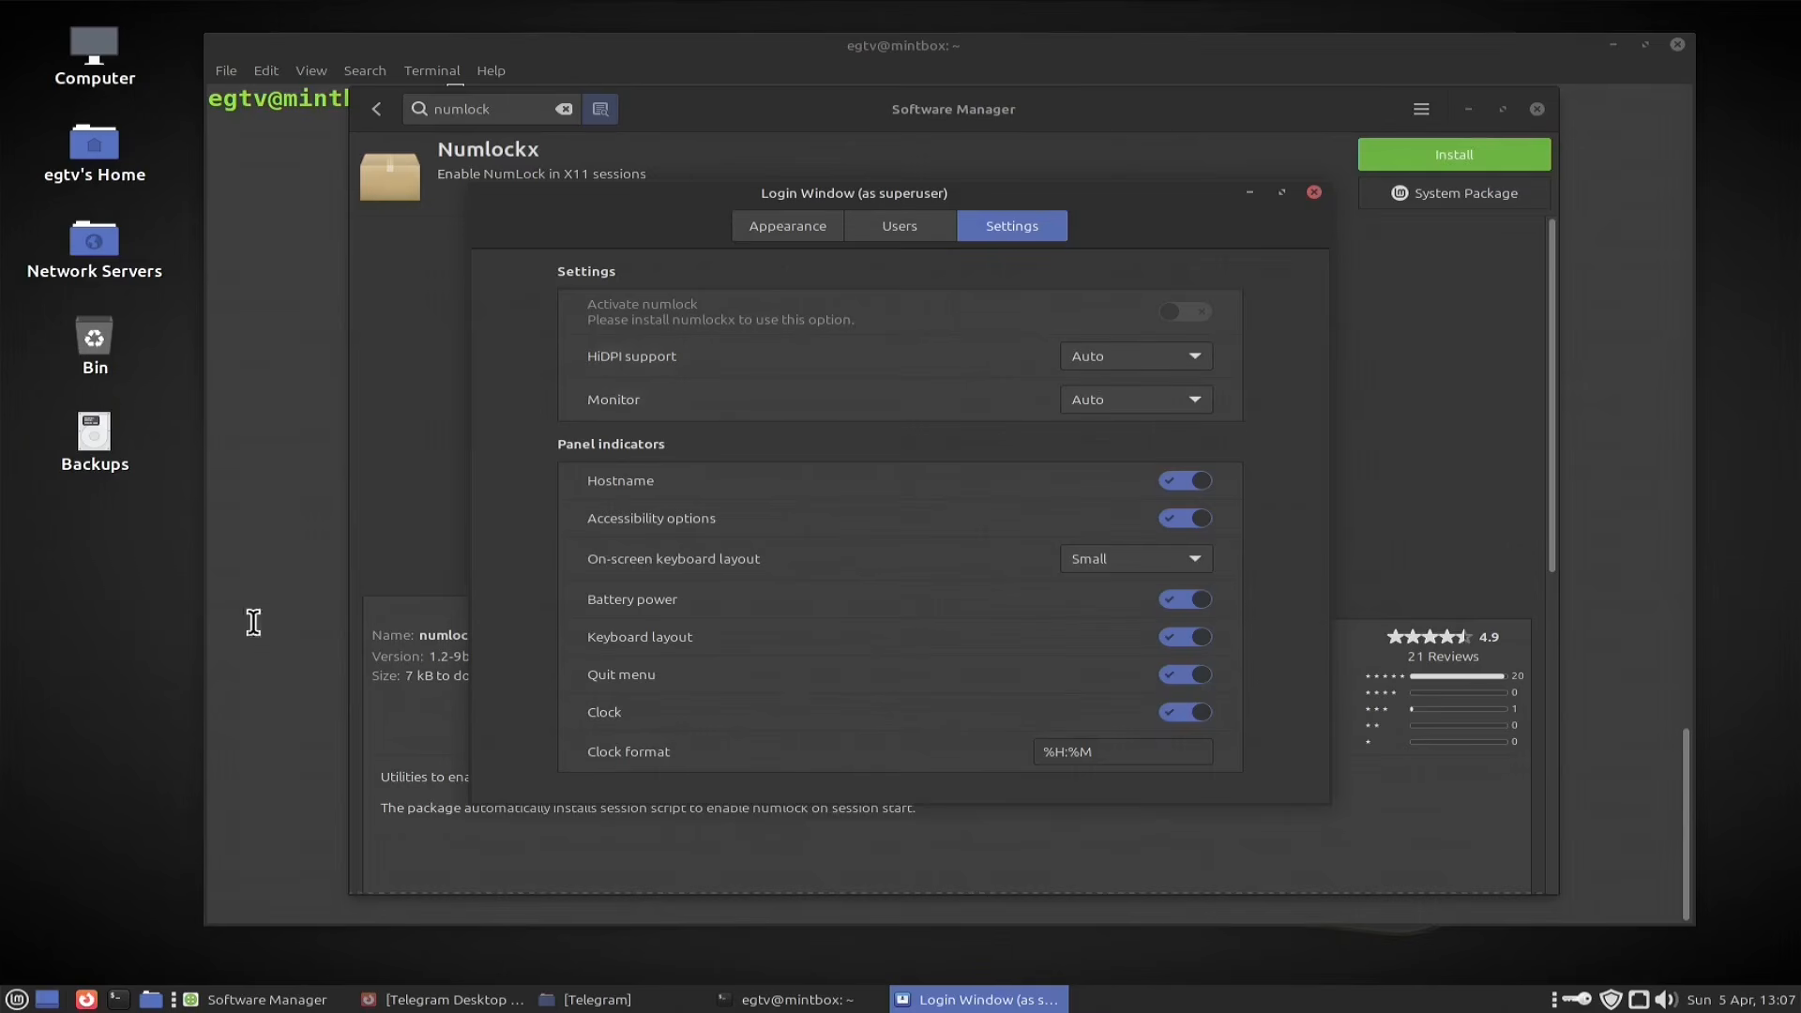
# Step: Search the applications for numlockx and install the suggested package, authenticating with the account password
pyautogui.press('super')
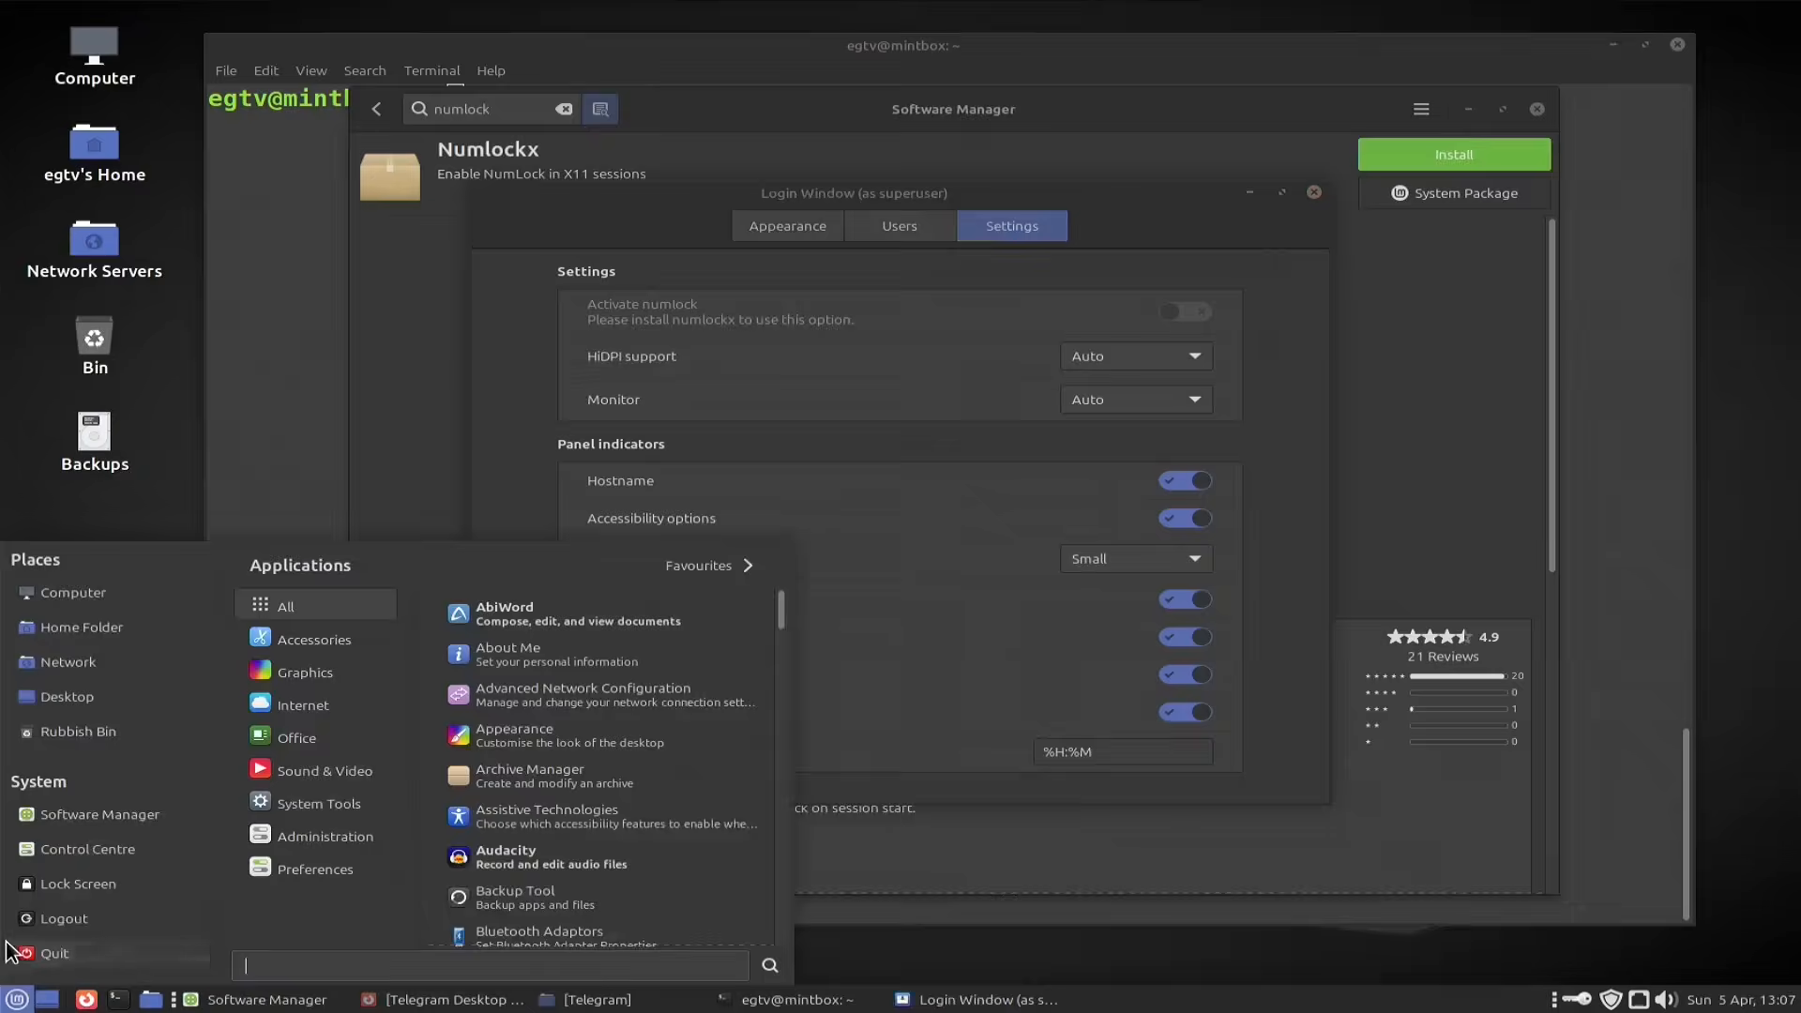
pyautogui.write('numlock')
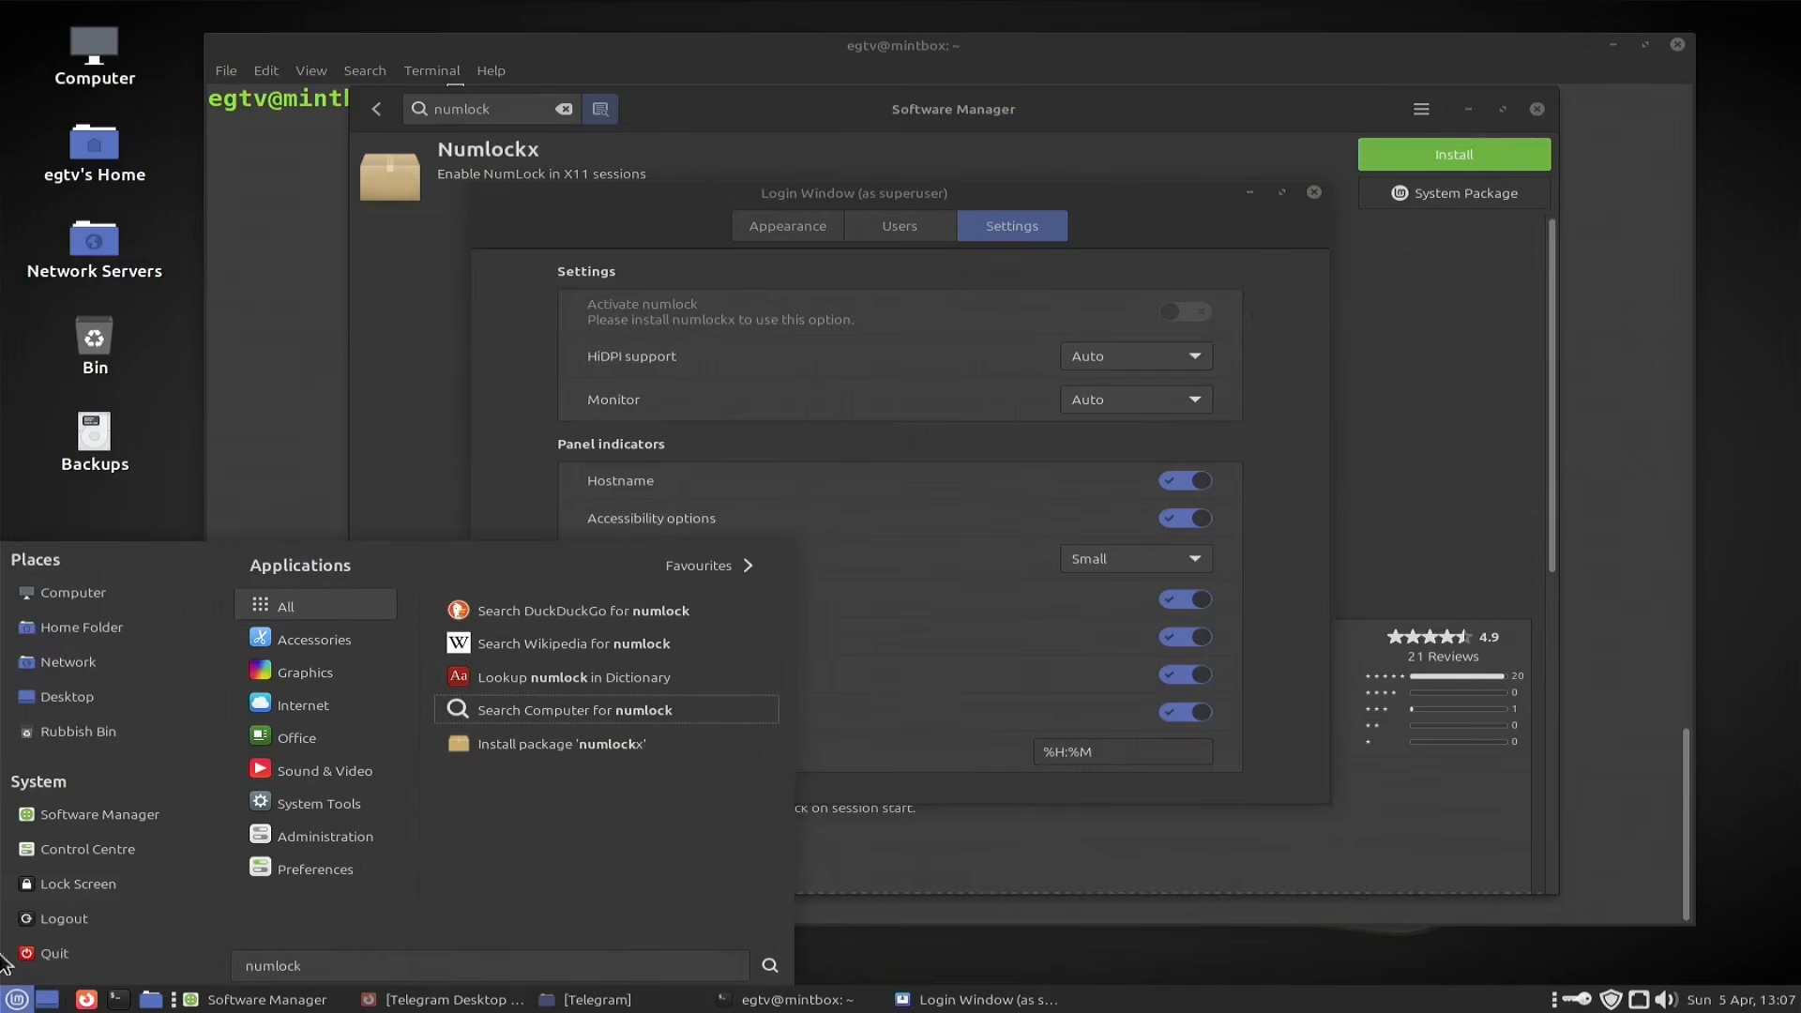
pyautogui.moveTo(352, 872)
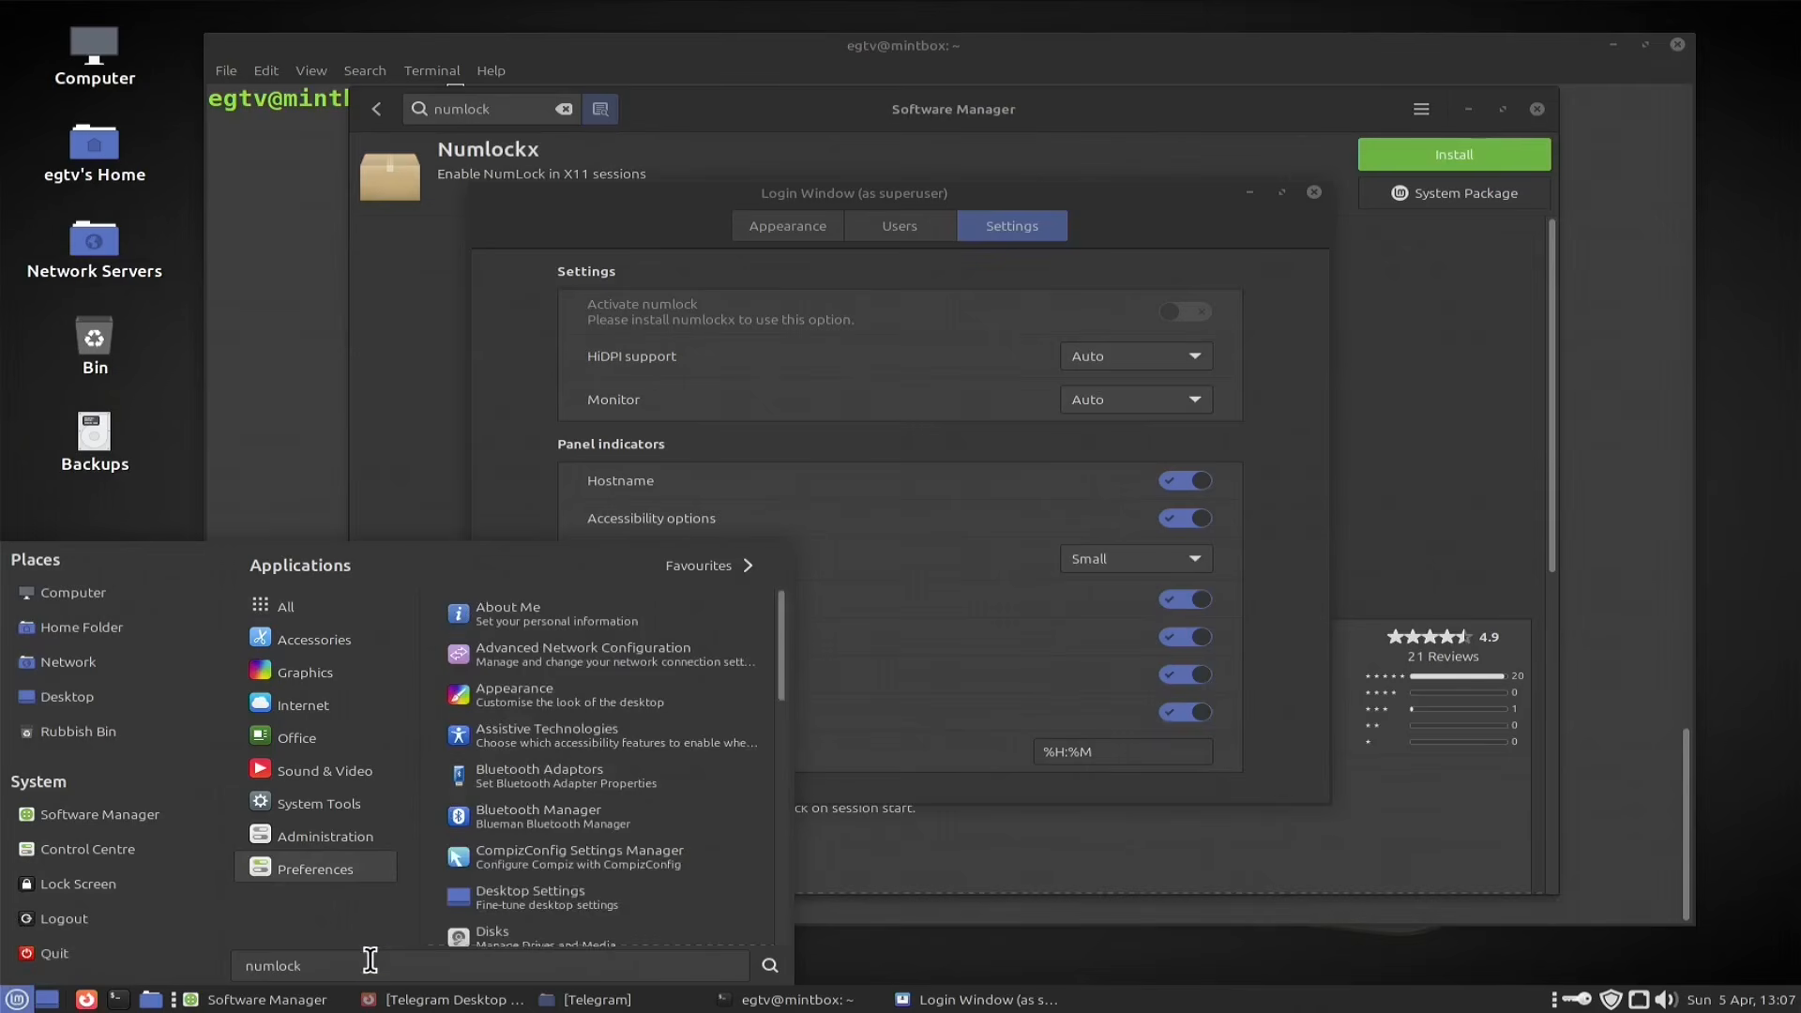
pyautogui.write('zx')
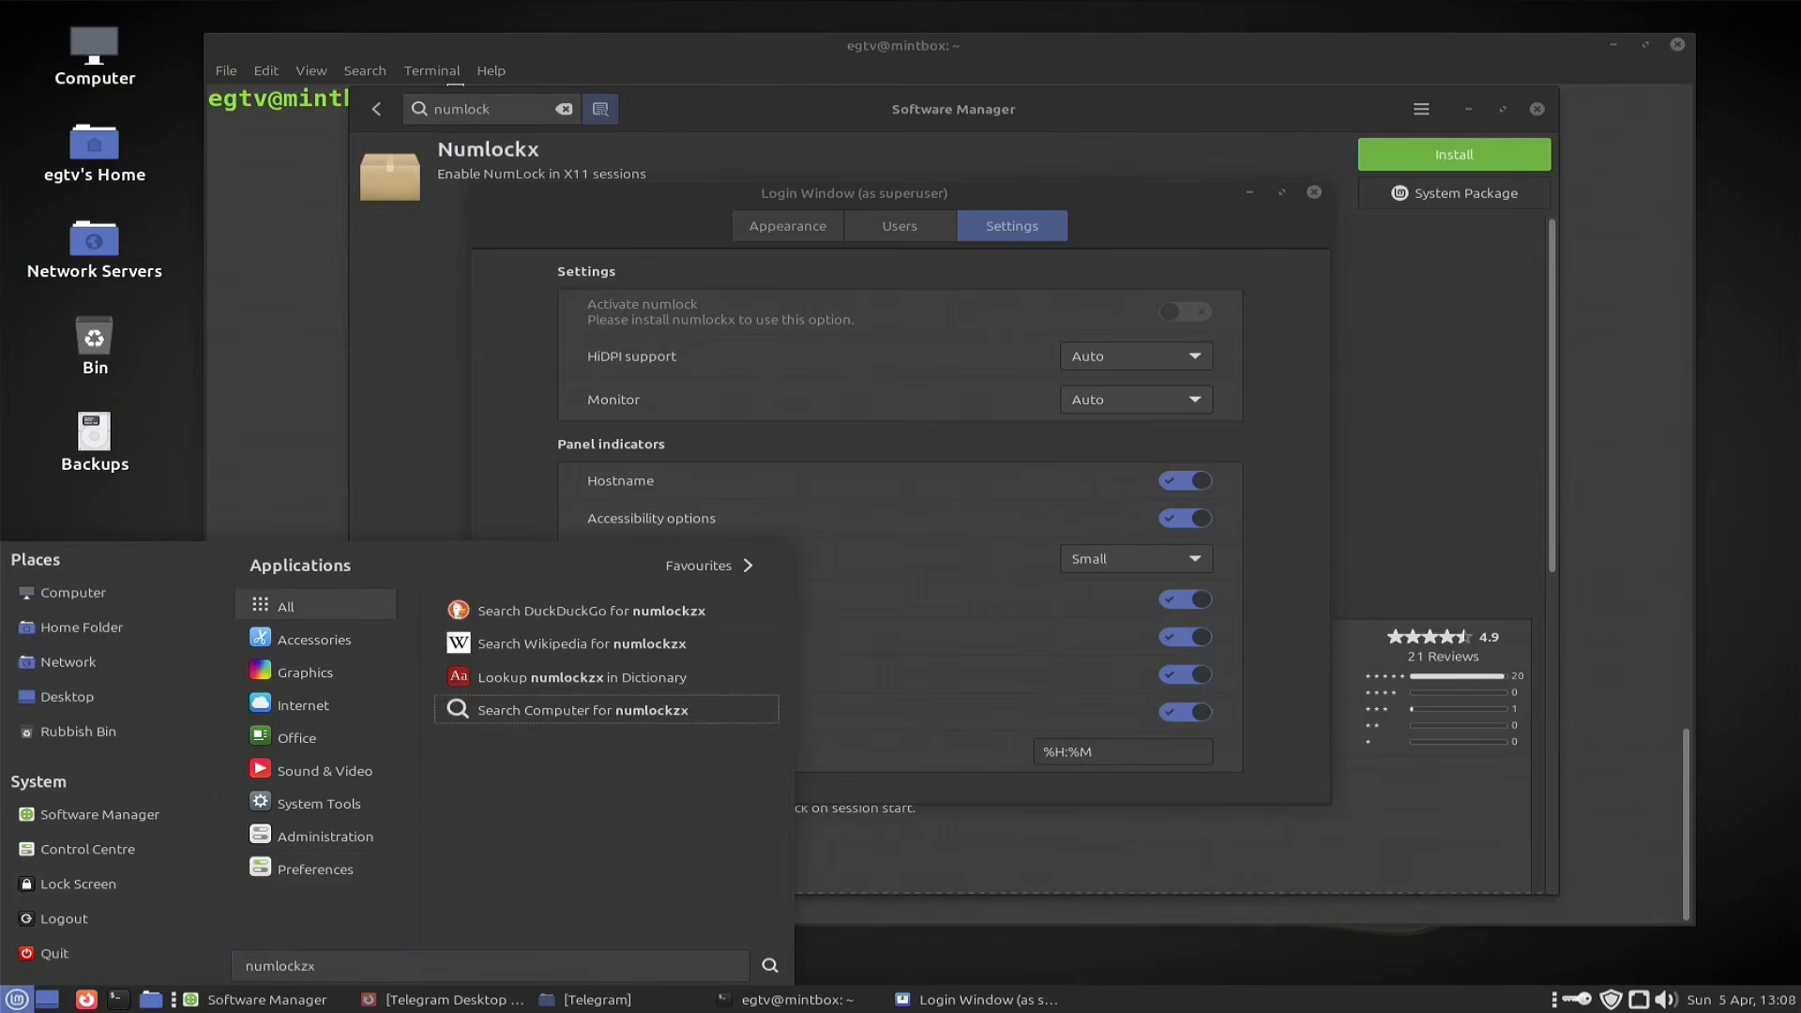
pyautogui.press('BackSpace')
pyautogui.press('BackSpace')
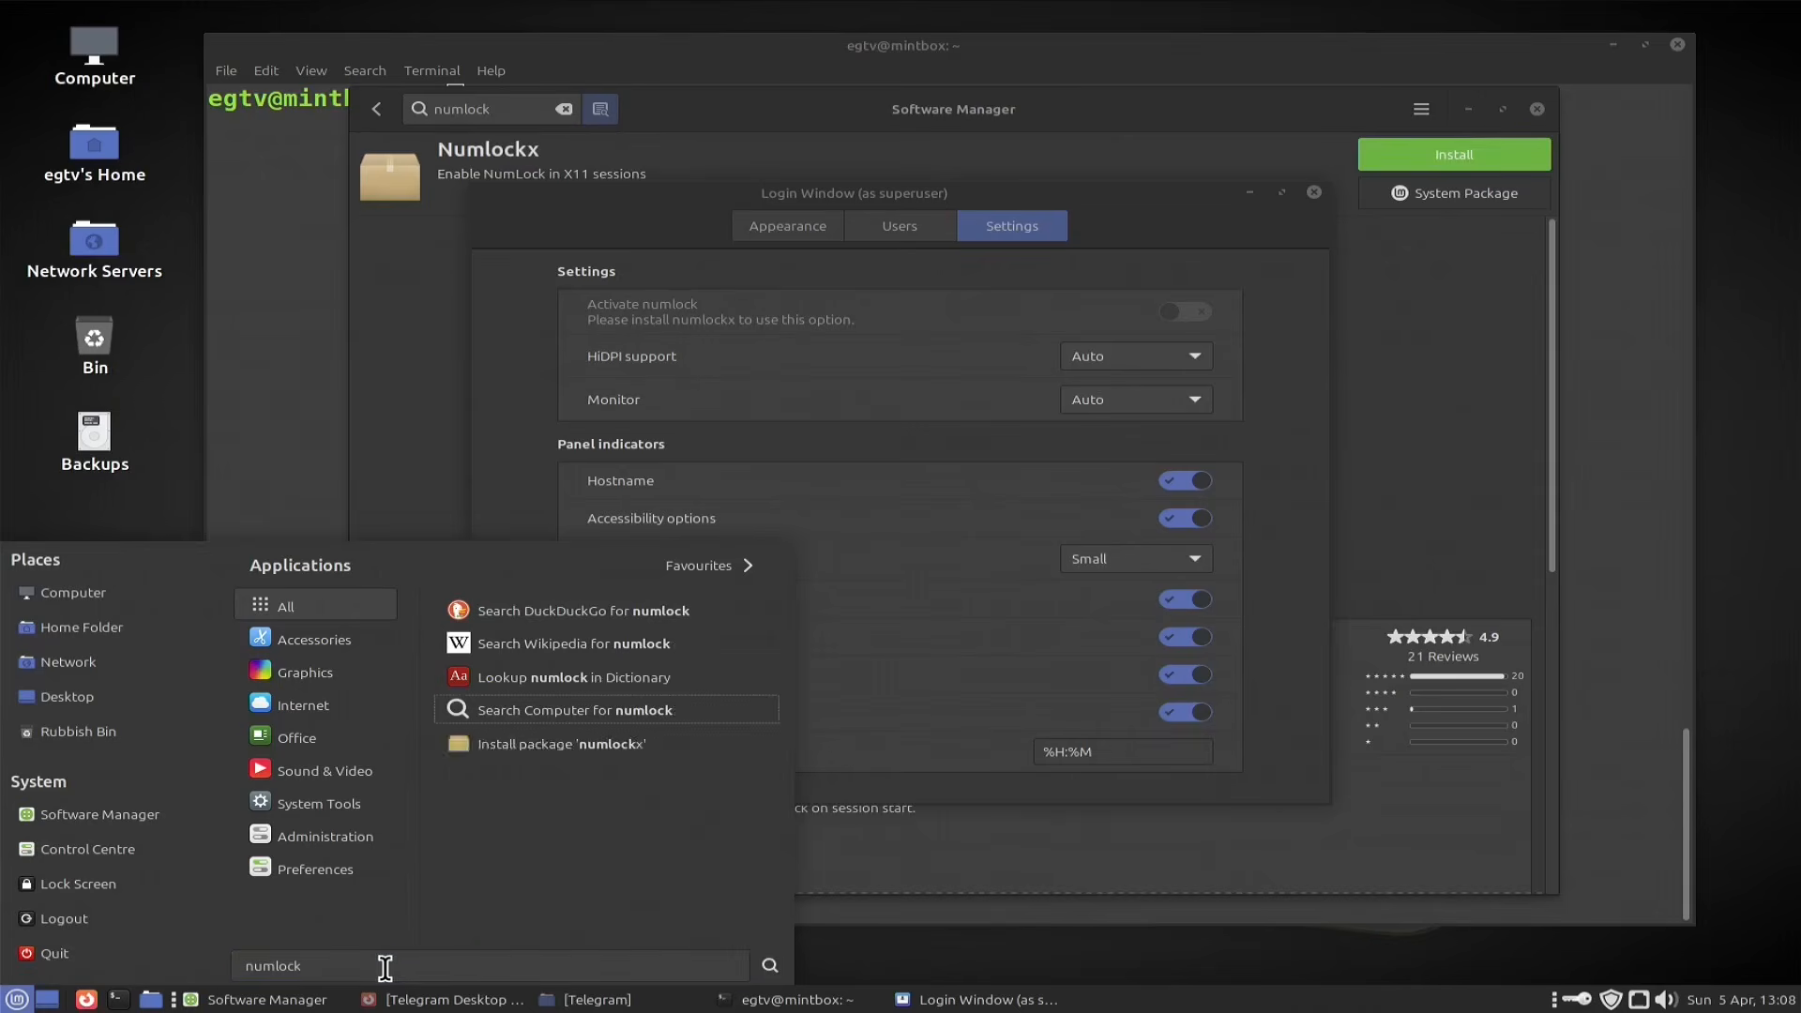
pyautogui.write('x')
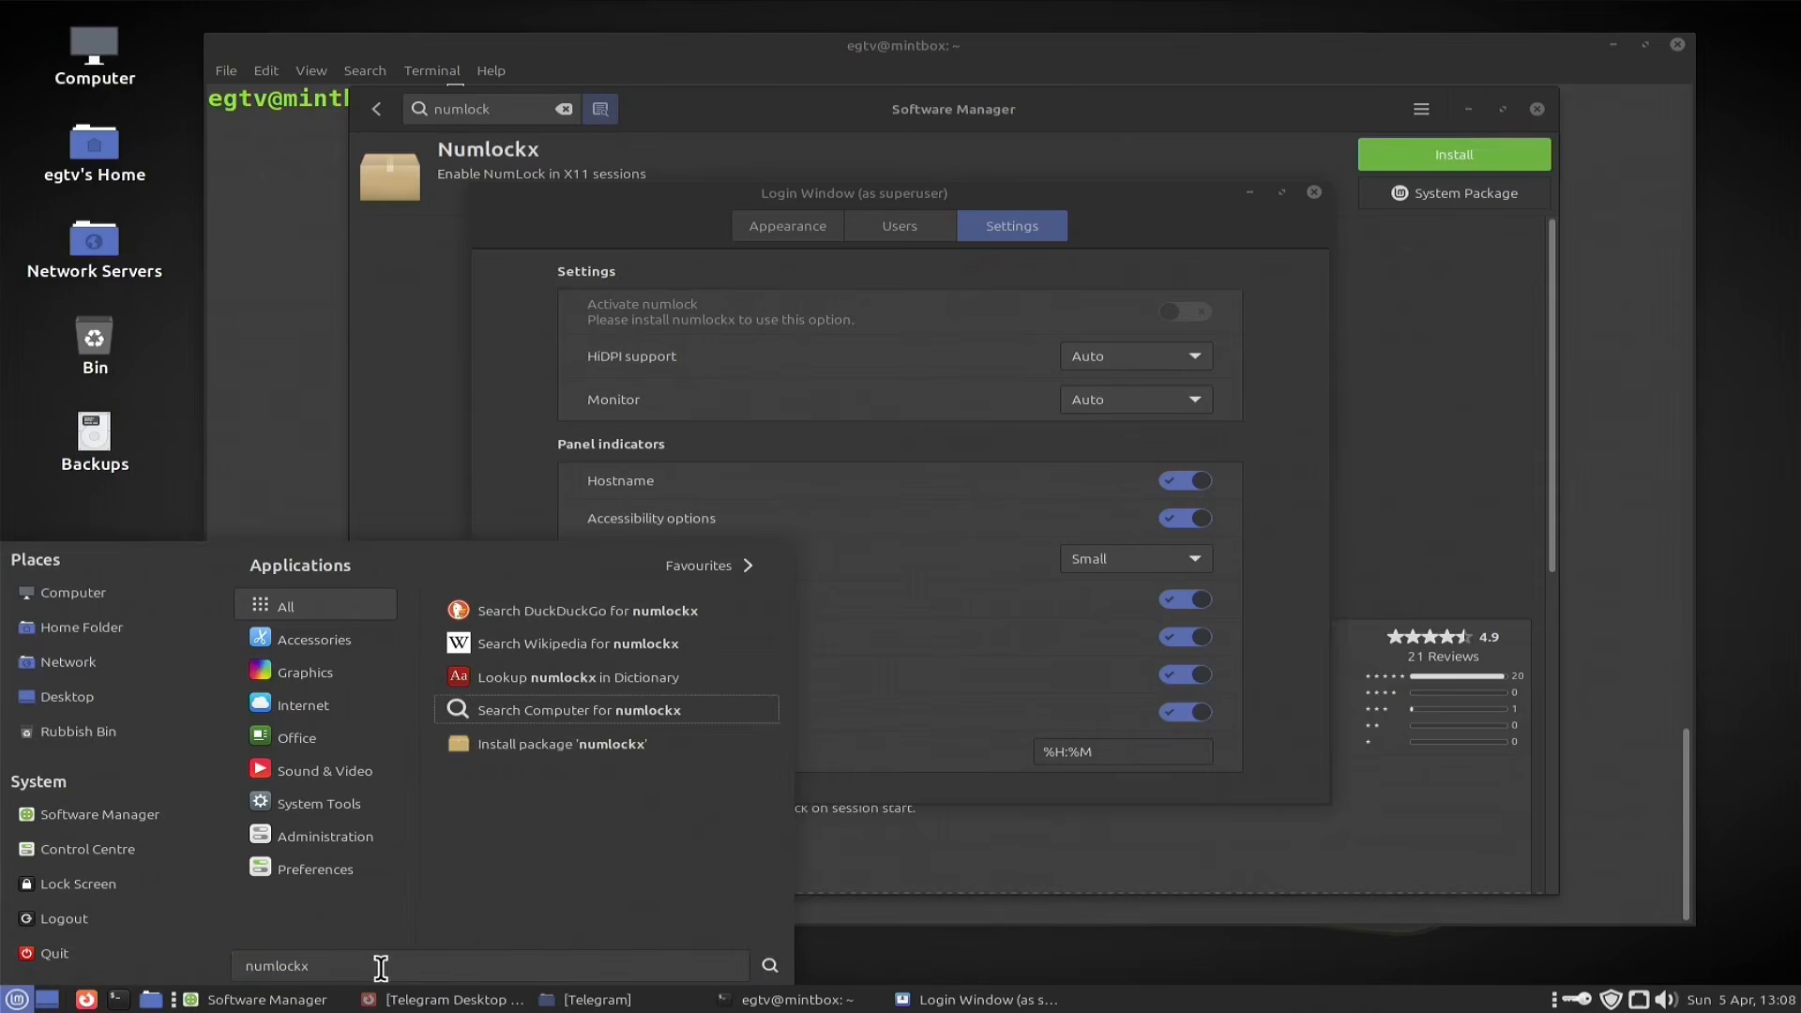
pyautogui.click(509, 746)
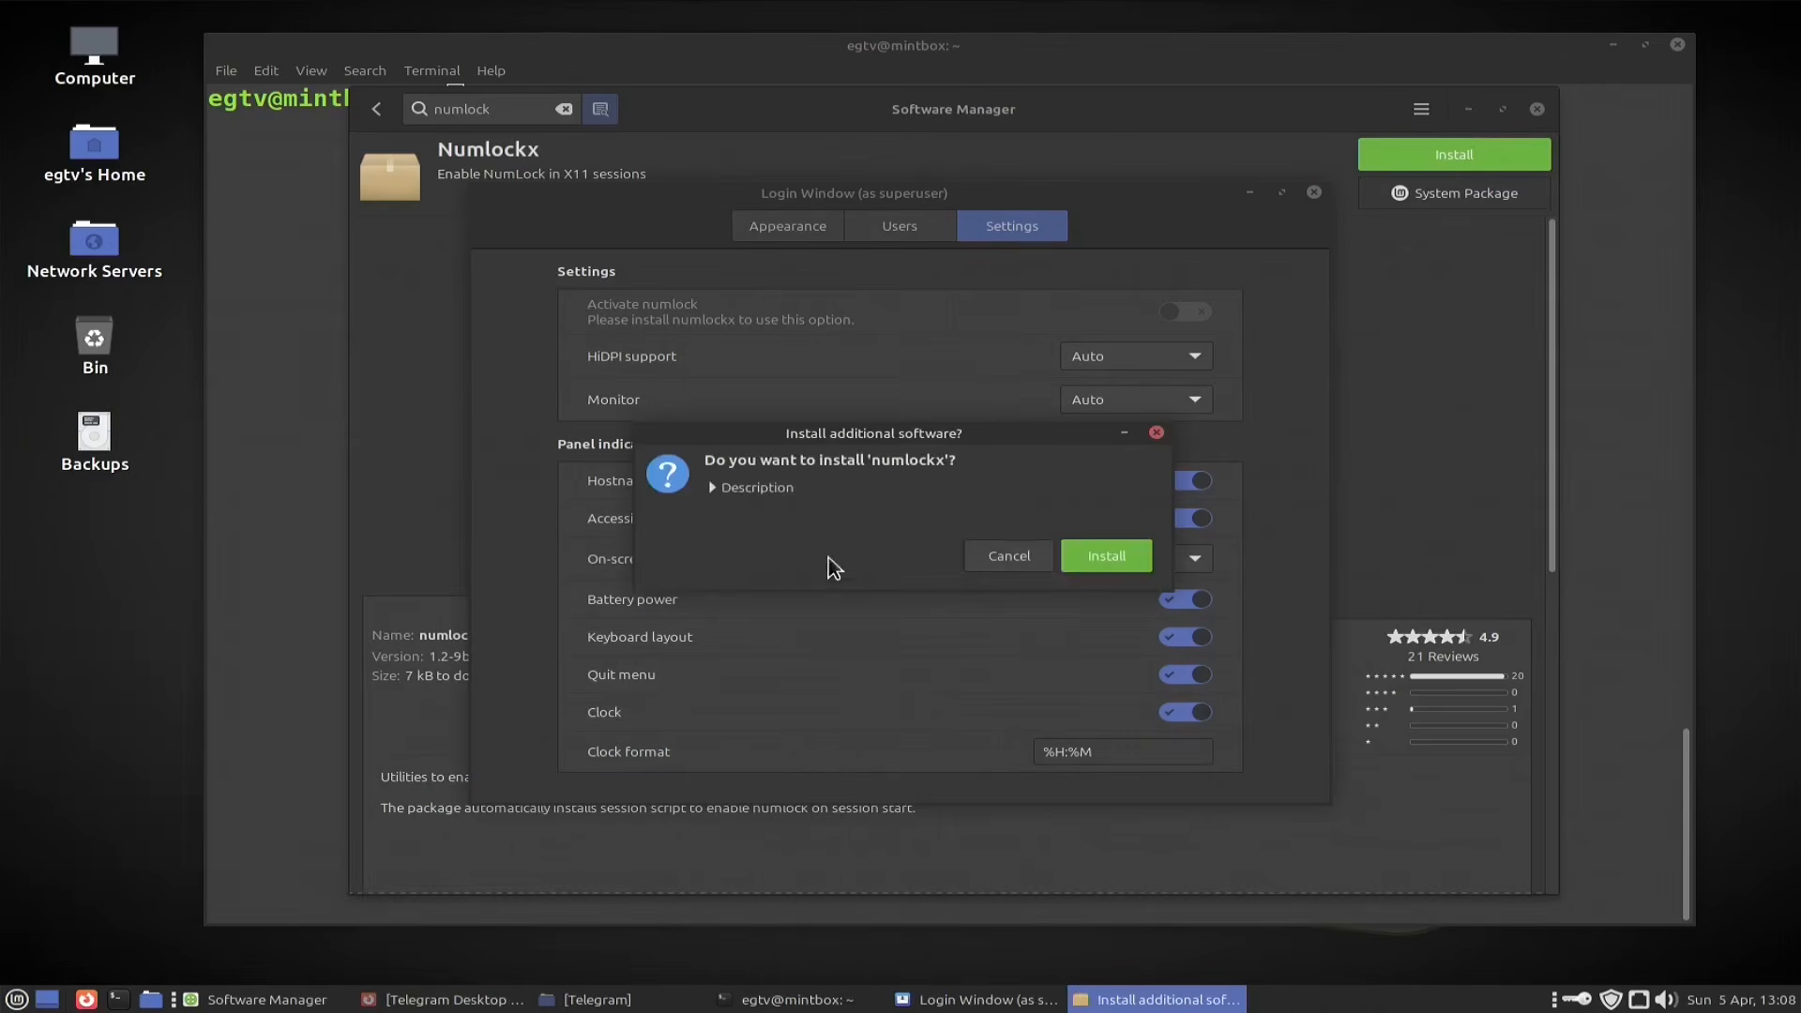
pyautogui.click(1116, 556)
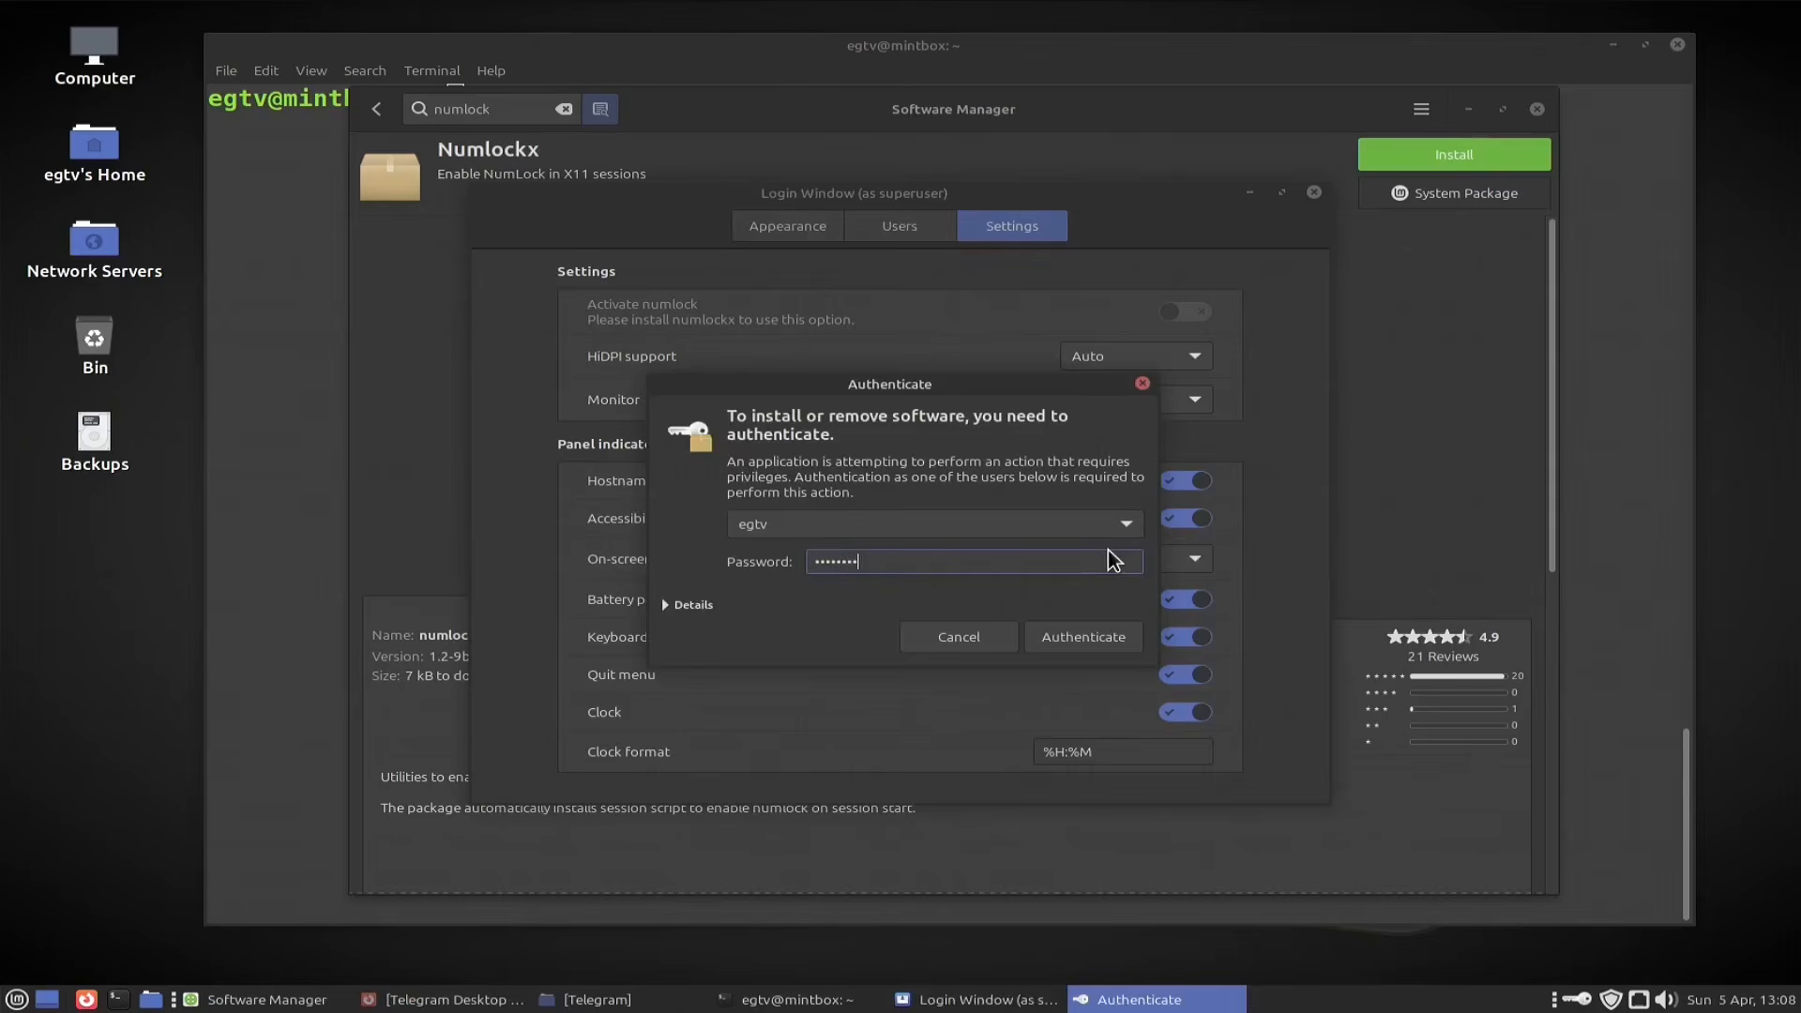
pyautogui.press('Return')
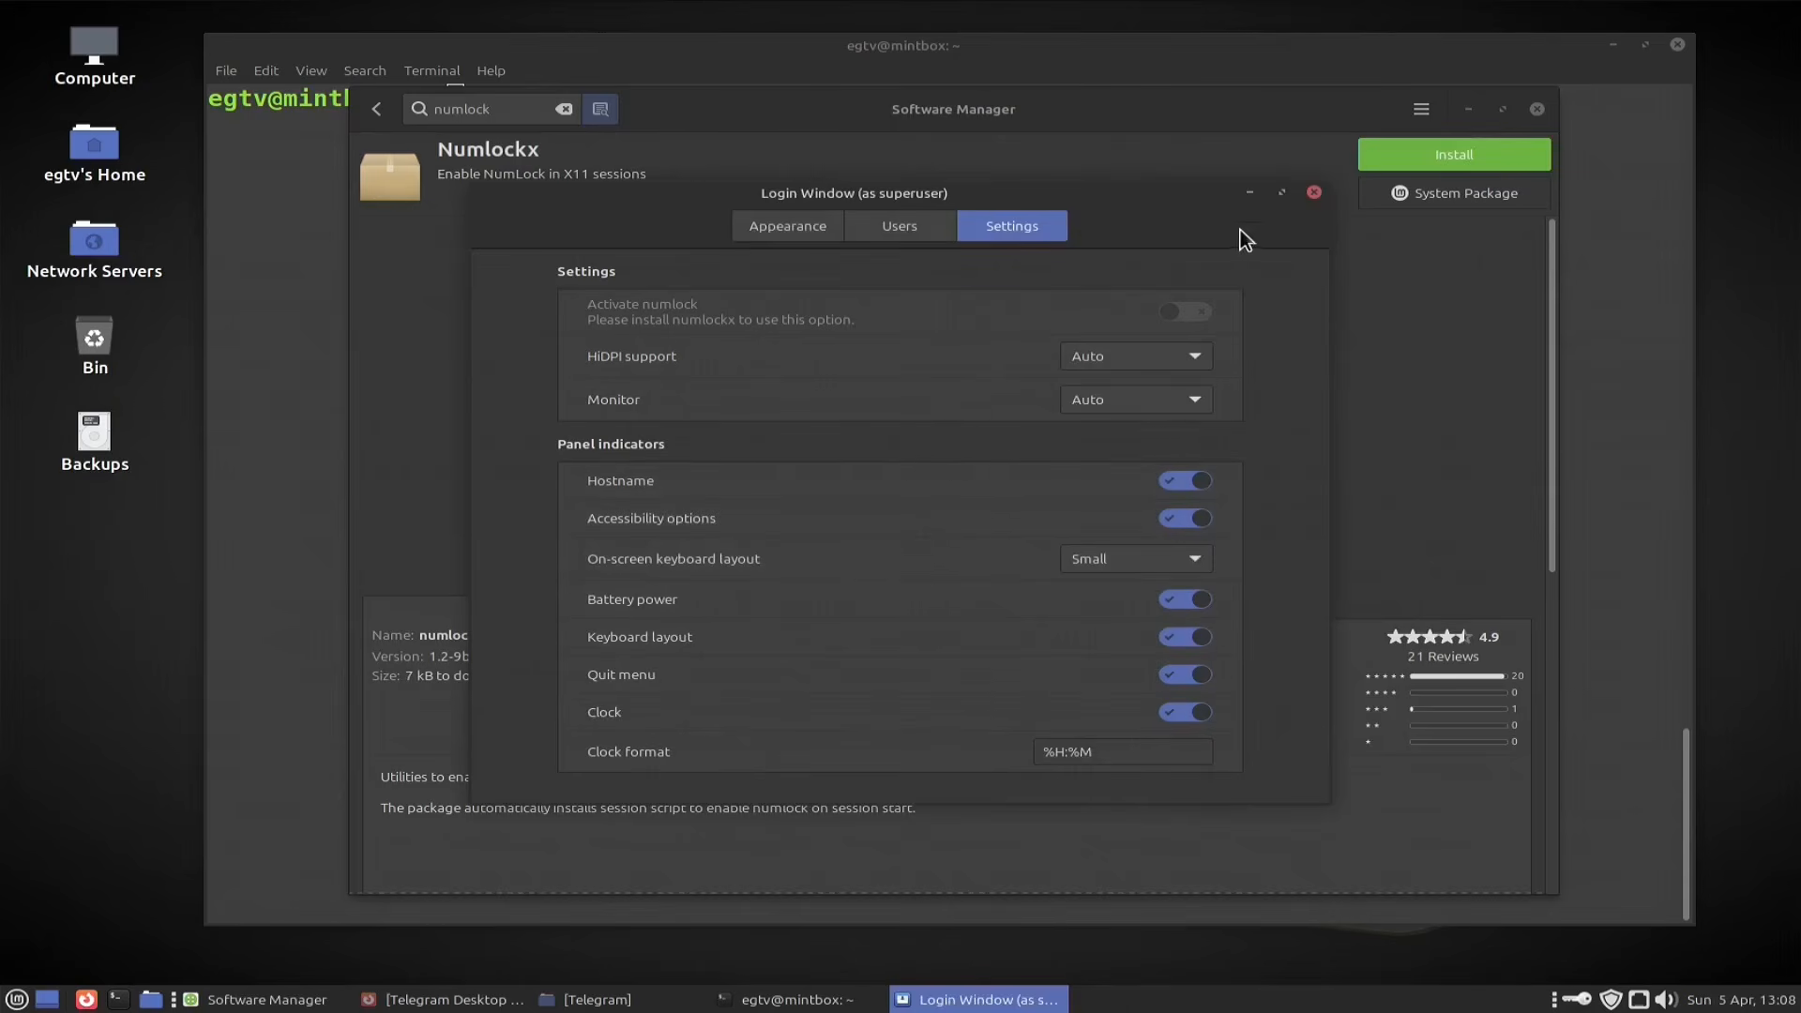
# Step: Reopen the Login Window configuration, enable the Activate numlock option in its settings and close it
pyautogui.click(1313, 193)
pyautogui.press('super')
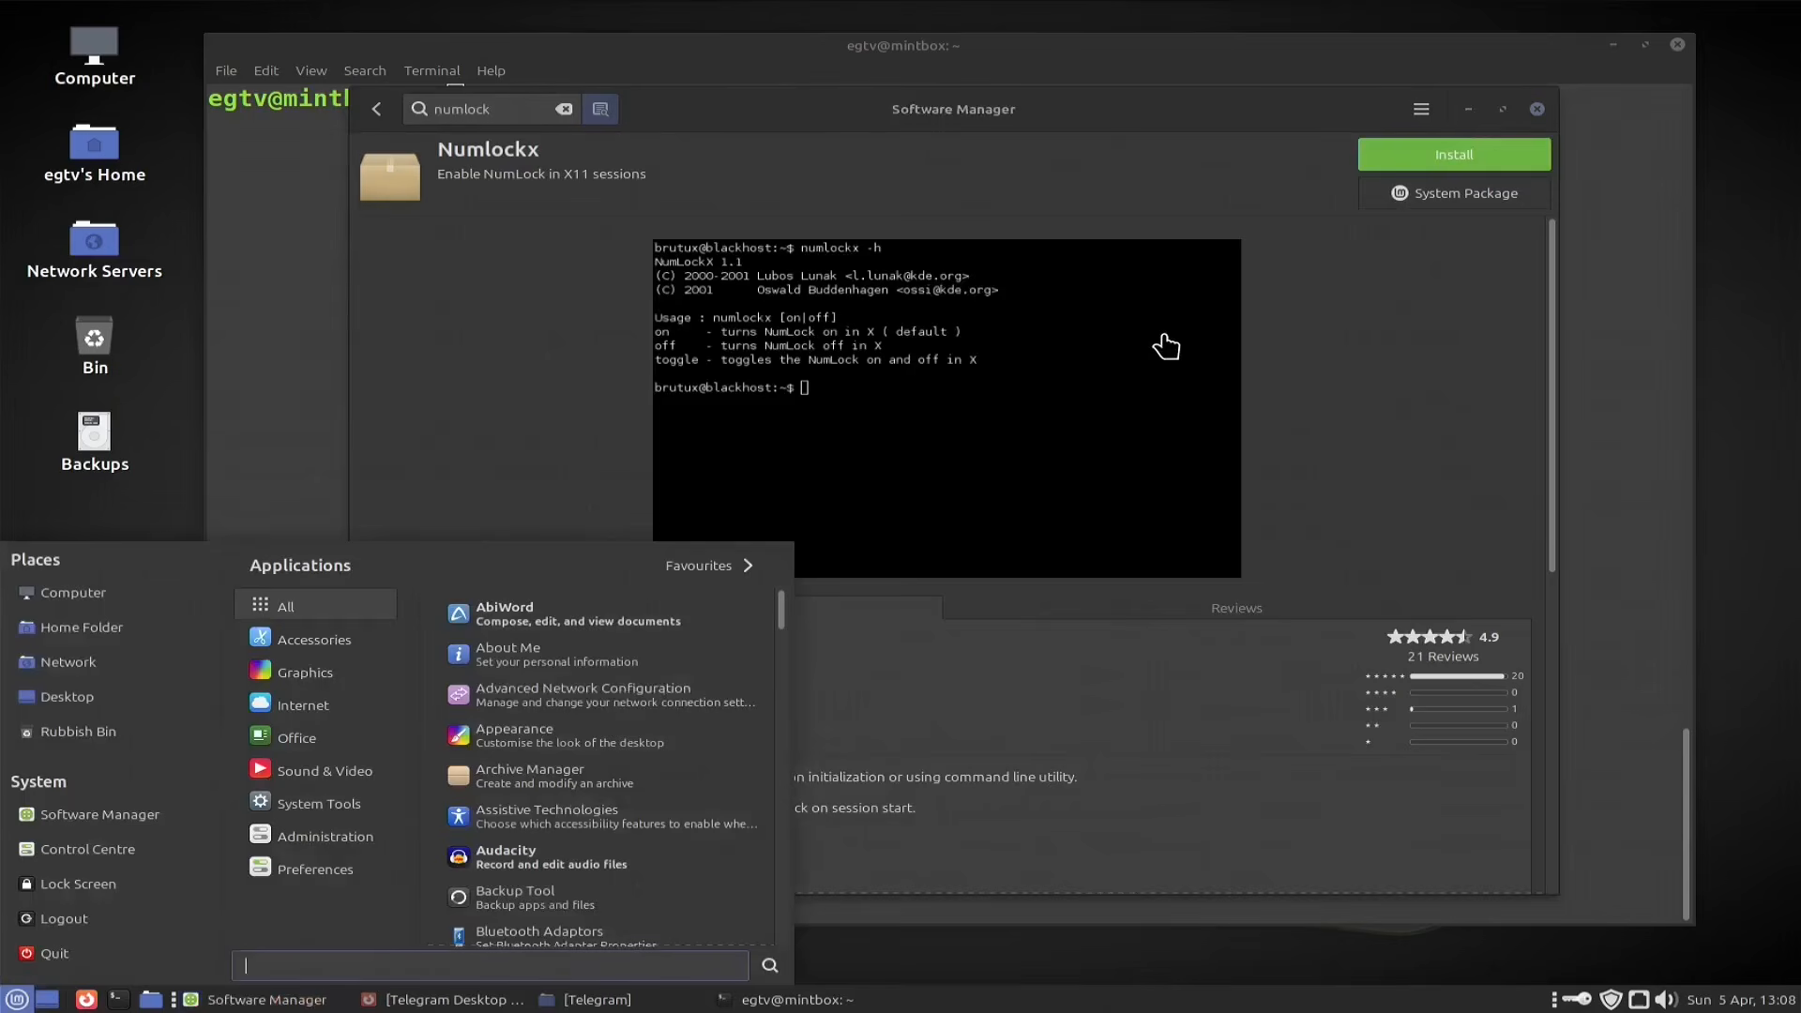
pyautogui.write('login')
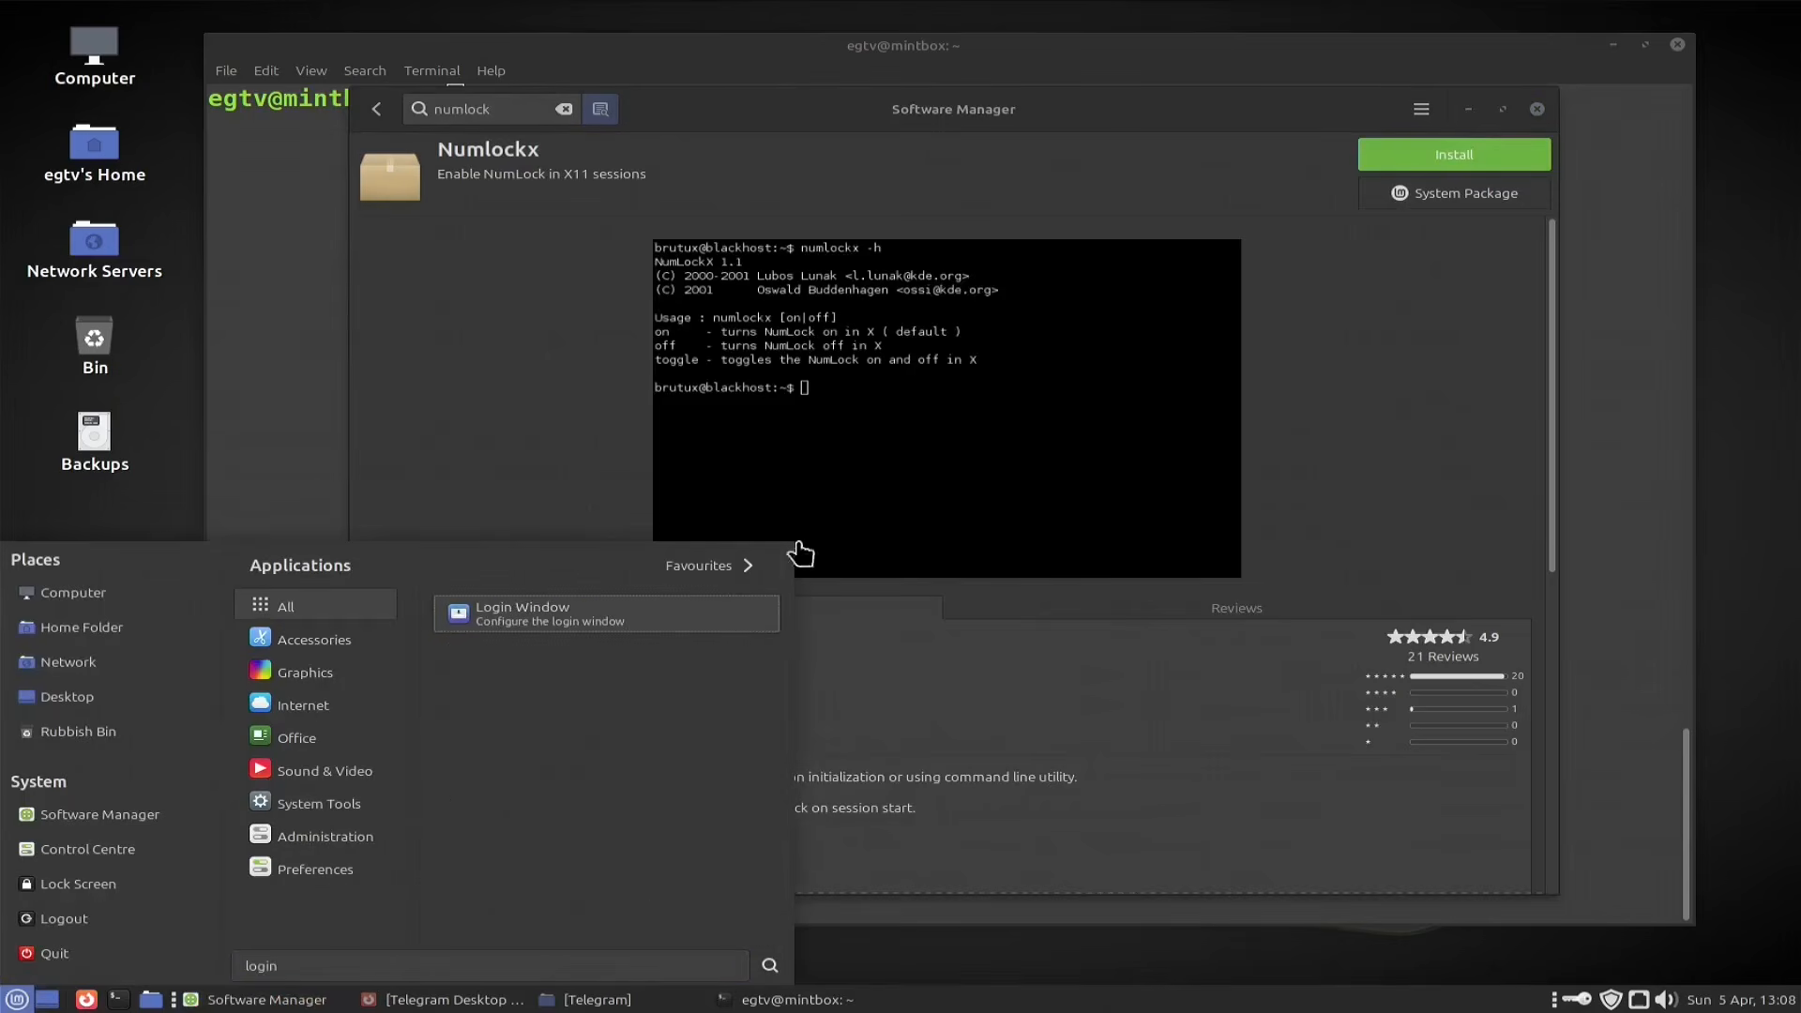
pyautogui.click(630, 614)
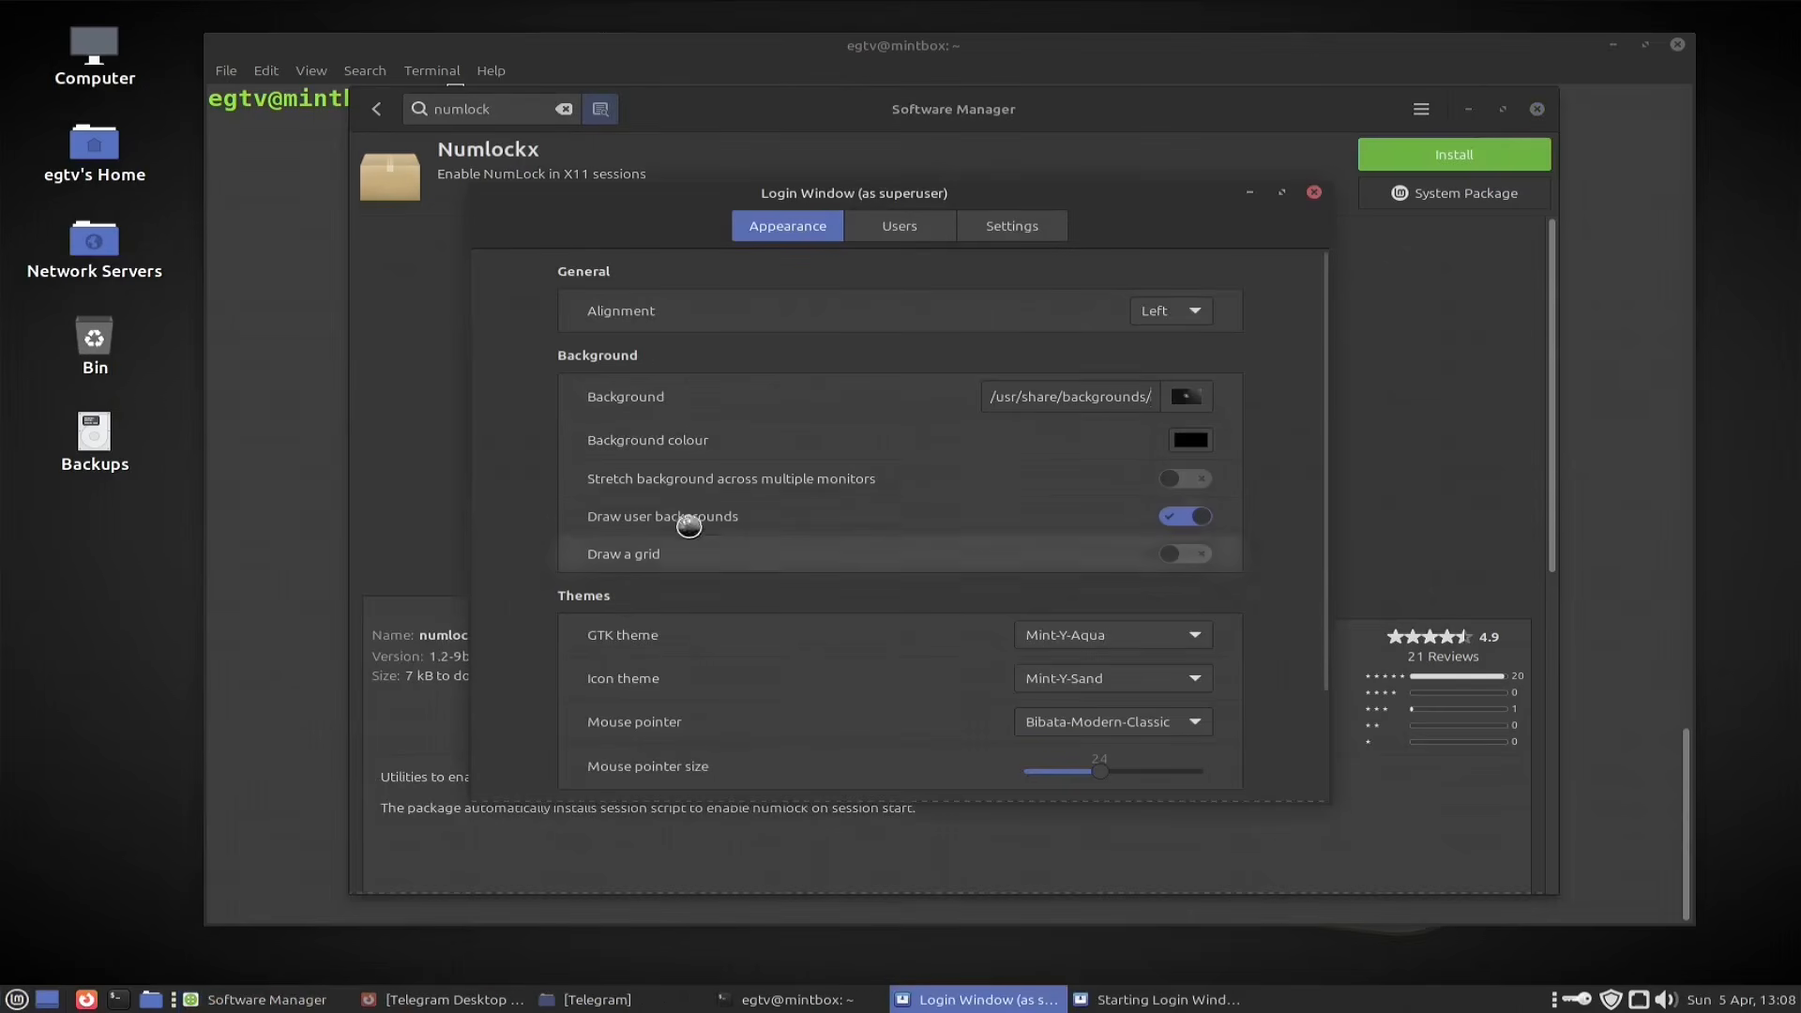
pyautogui.click(1017, 230)
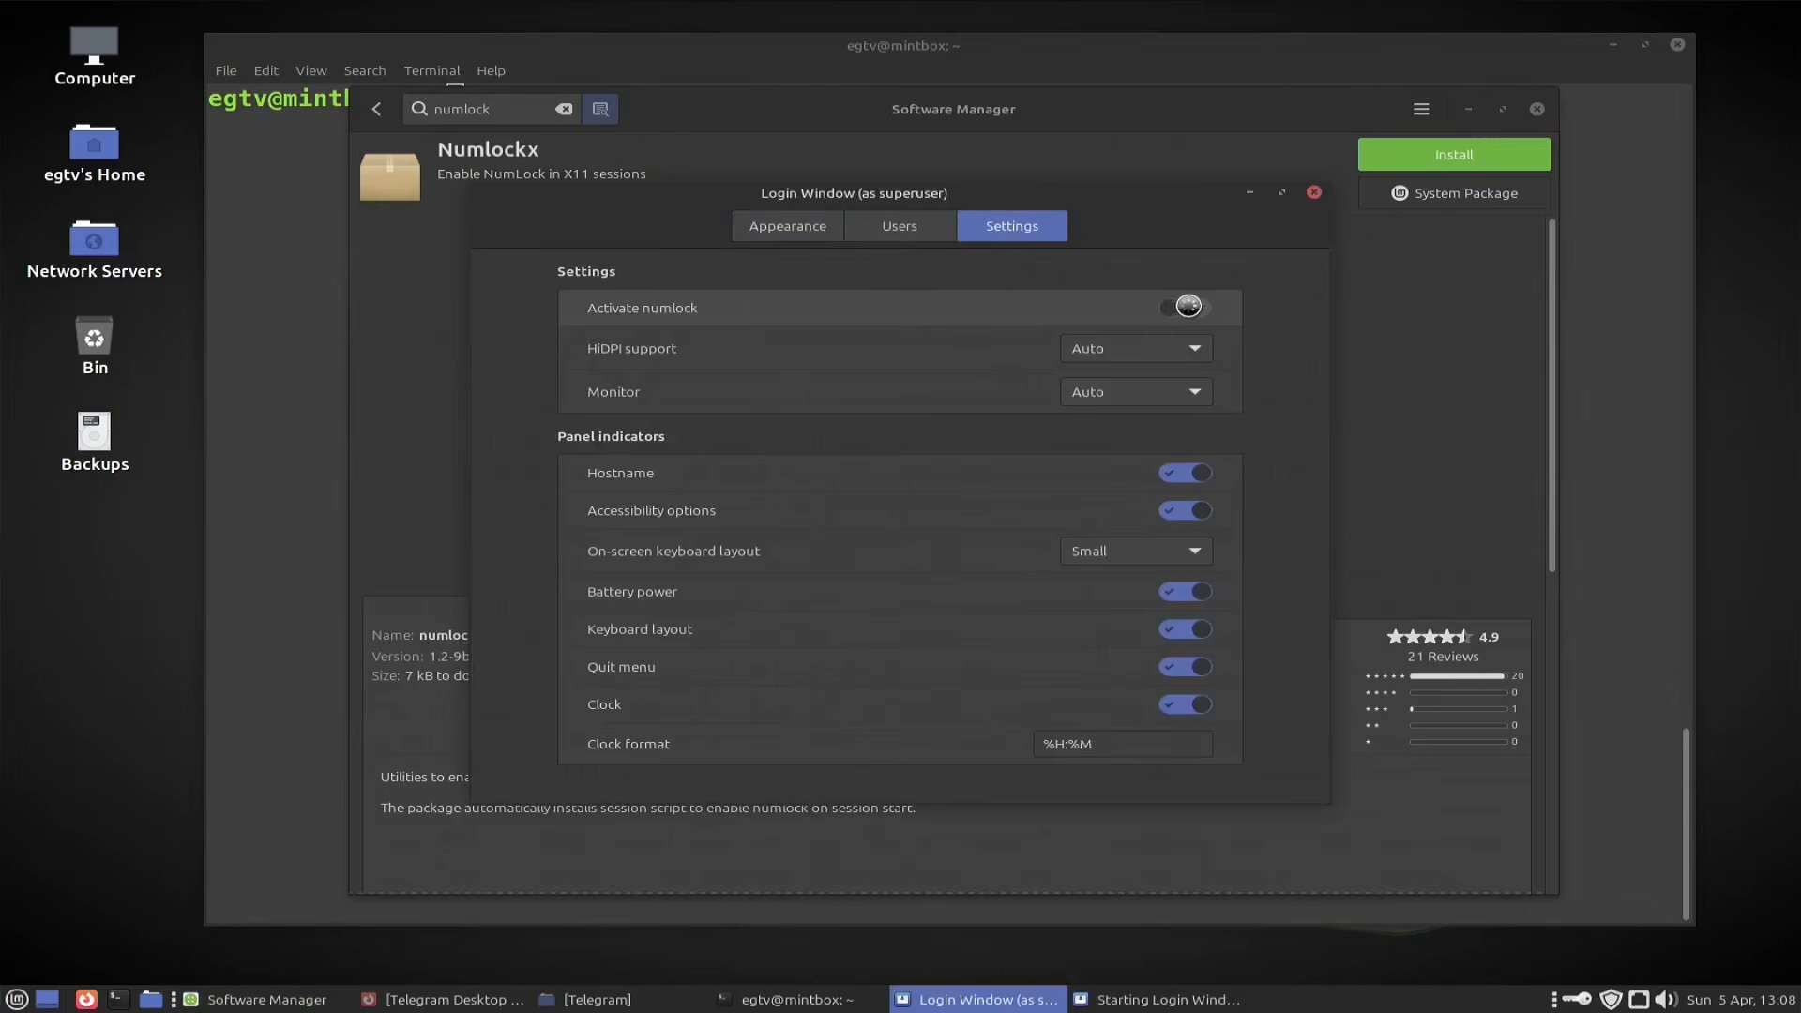
pyautogui.click(1187, 307)
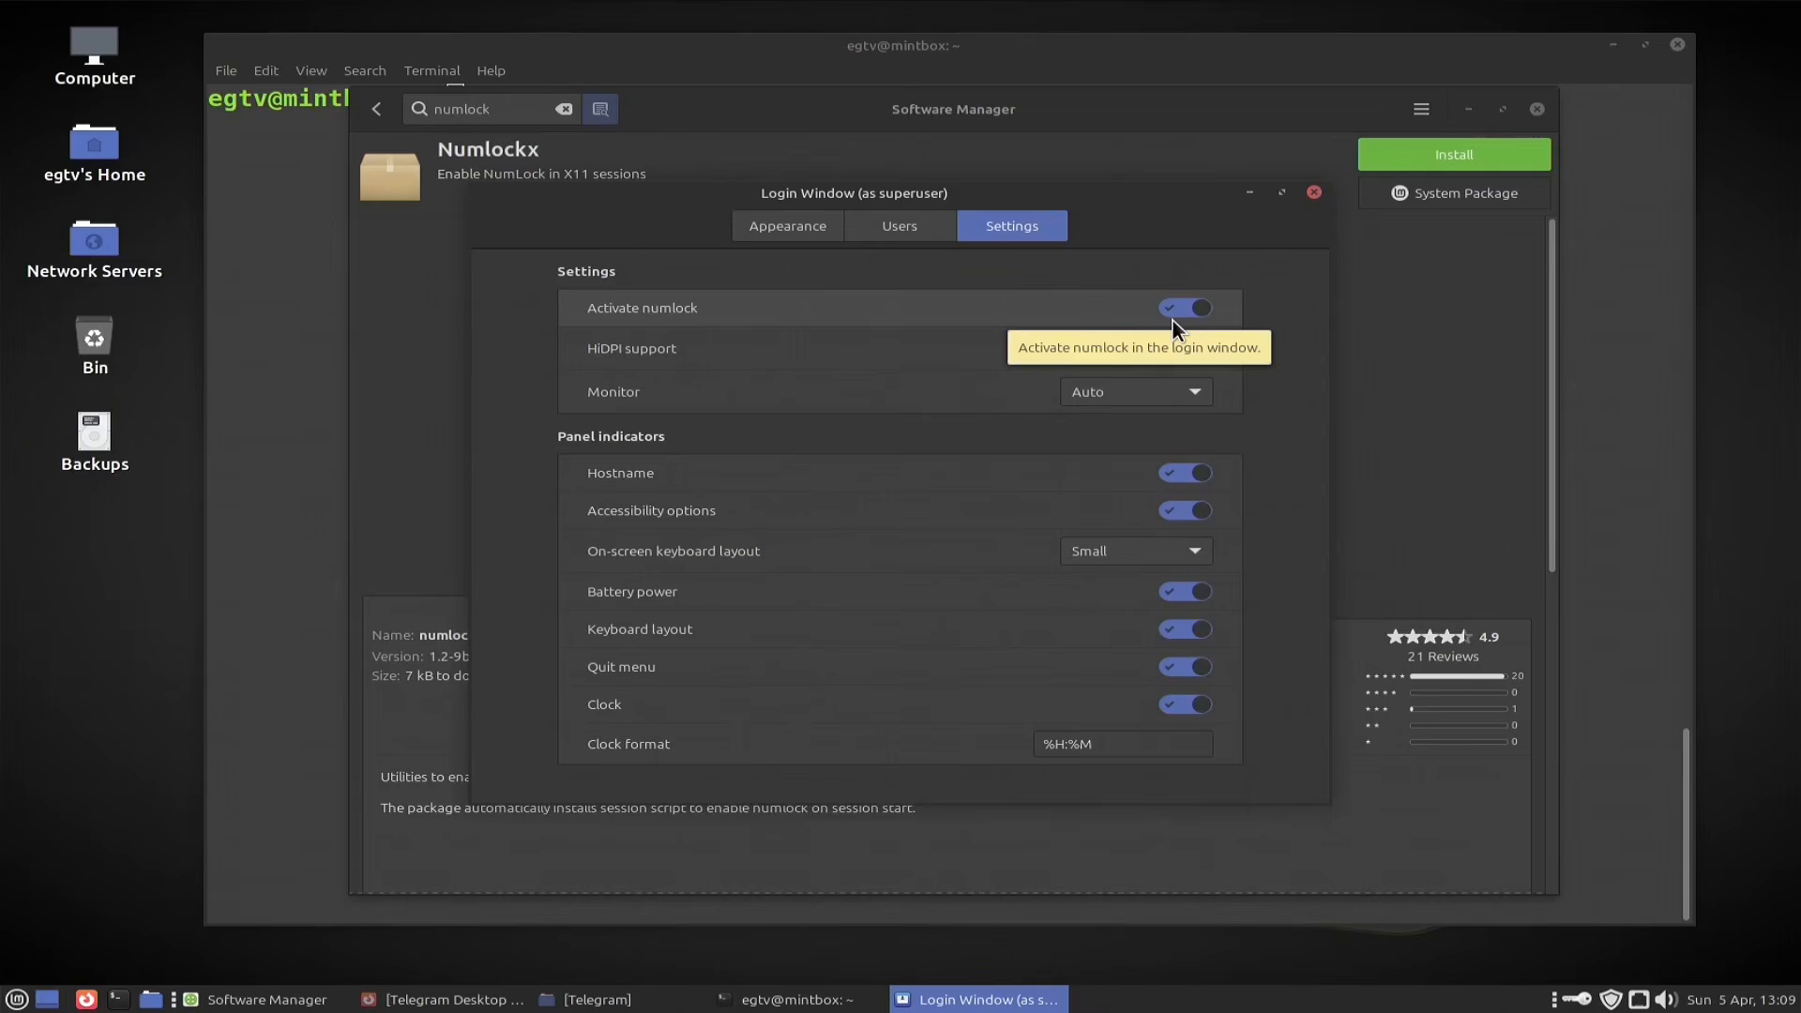
pyautogui.click(1314, 193)
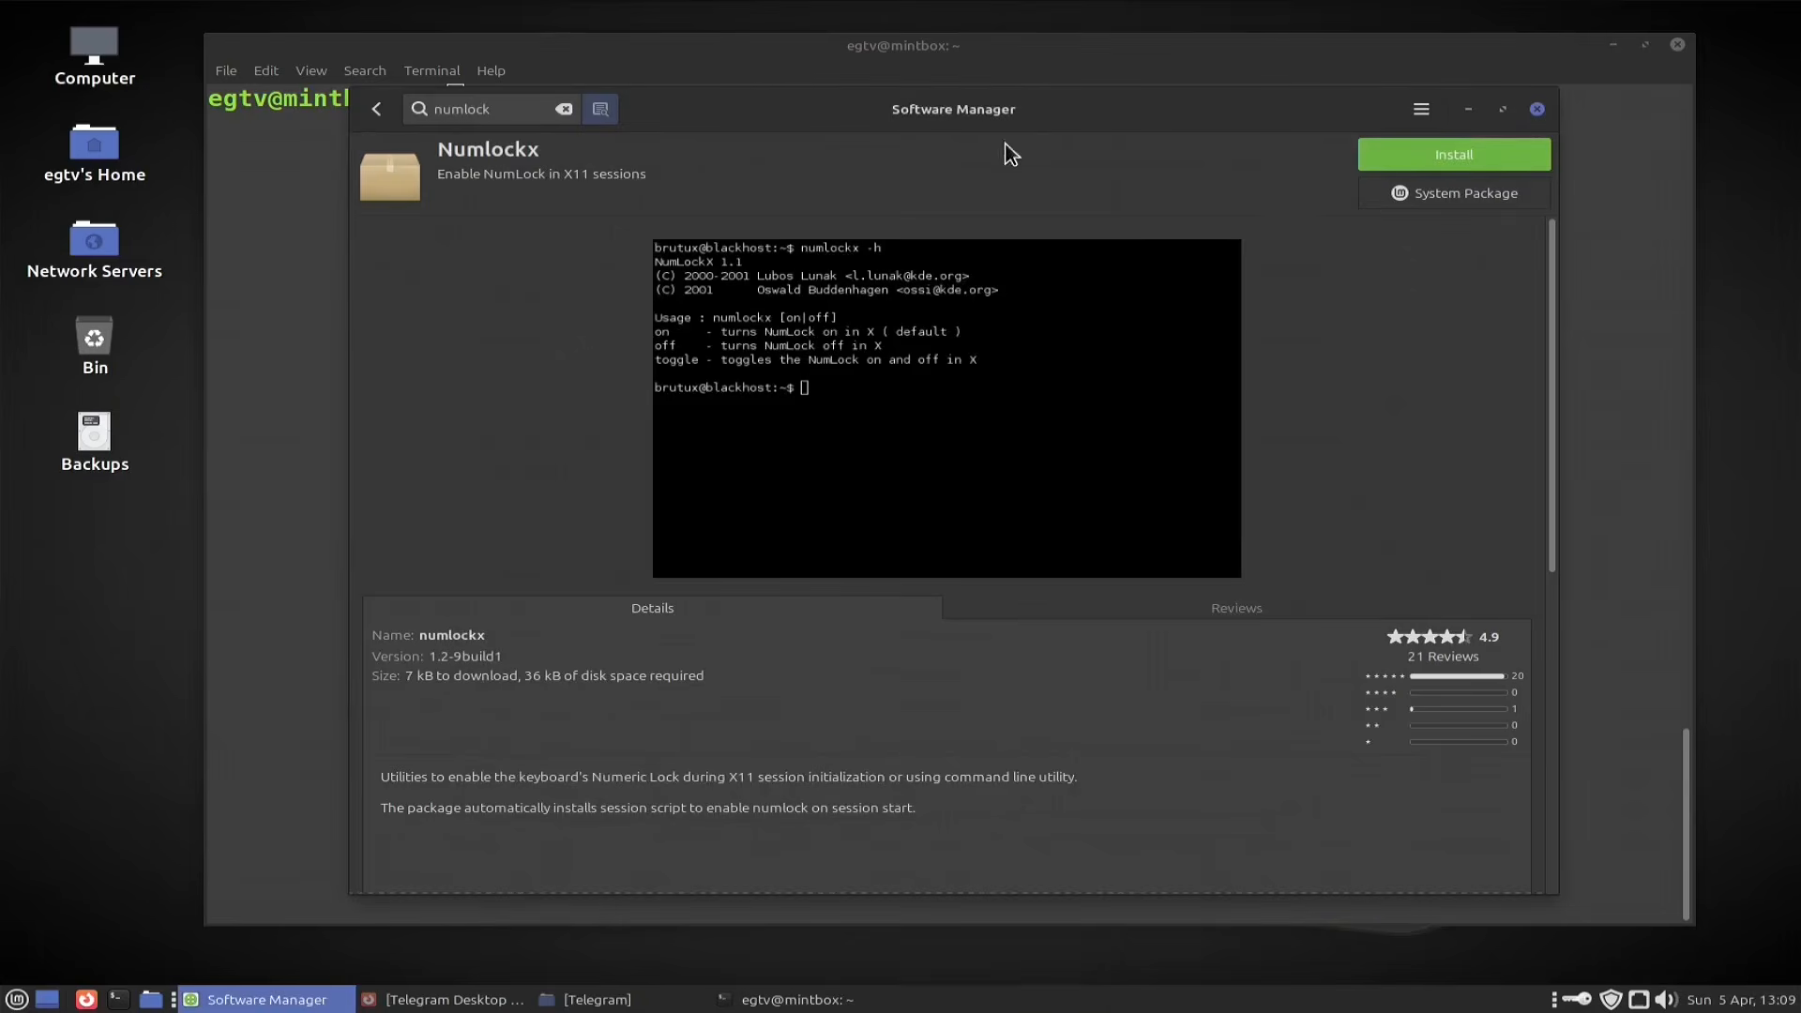
# Step: Clear the numlock search in Software Manager, search for ttf and open the Ttf-mscorefonts-installer details page
pyautogui.click(564, 109)
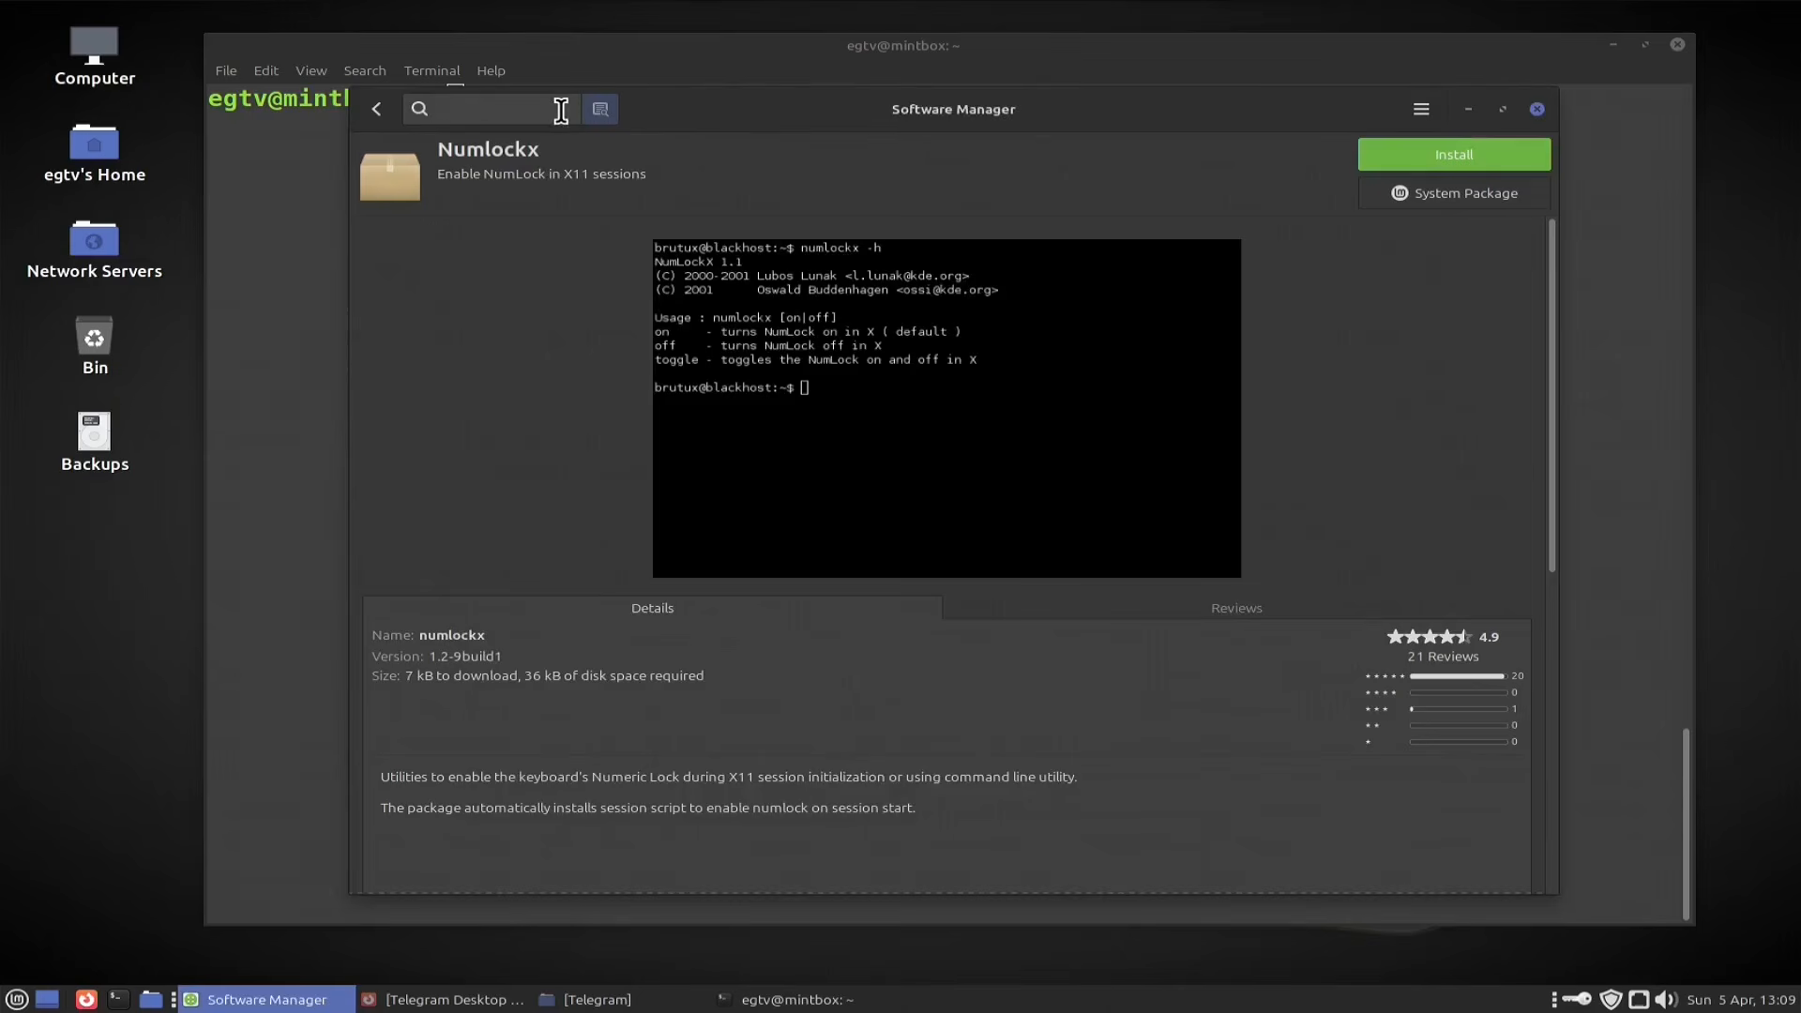
pyautogui.click(375, 110)
pyautogui.click(375, 110)
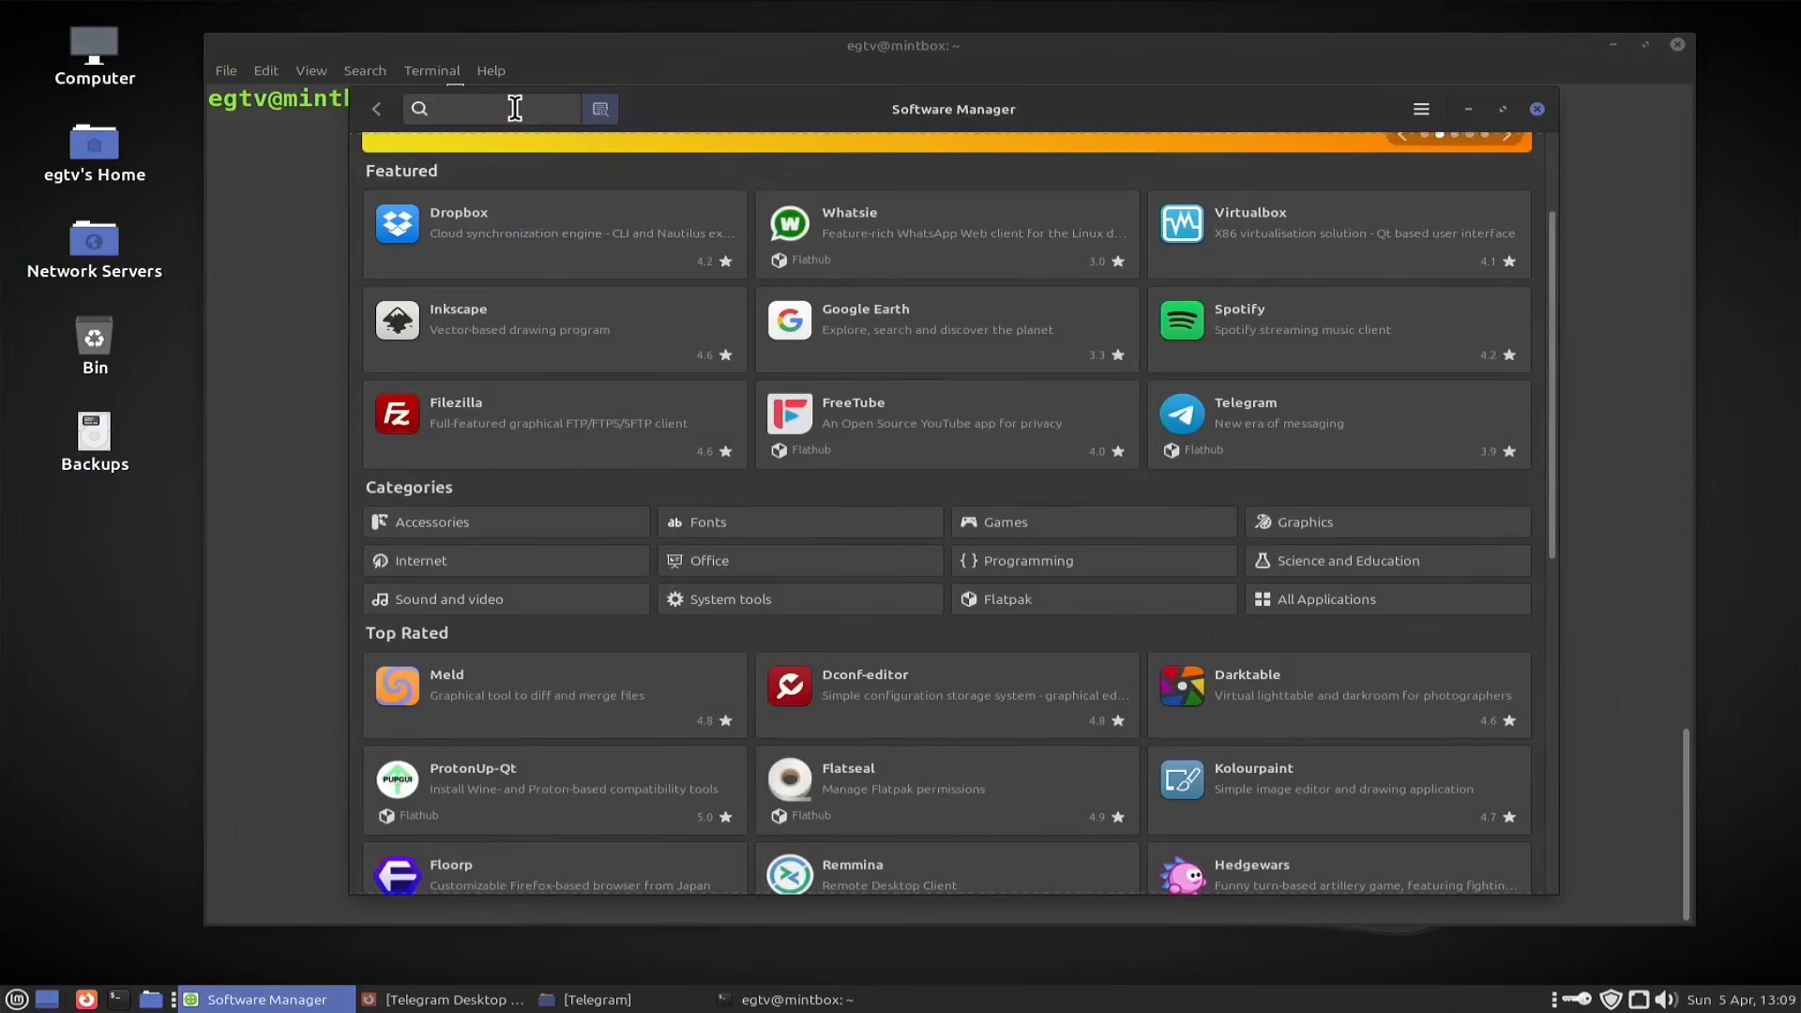
pyautogui.write('ttf')
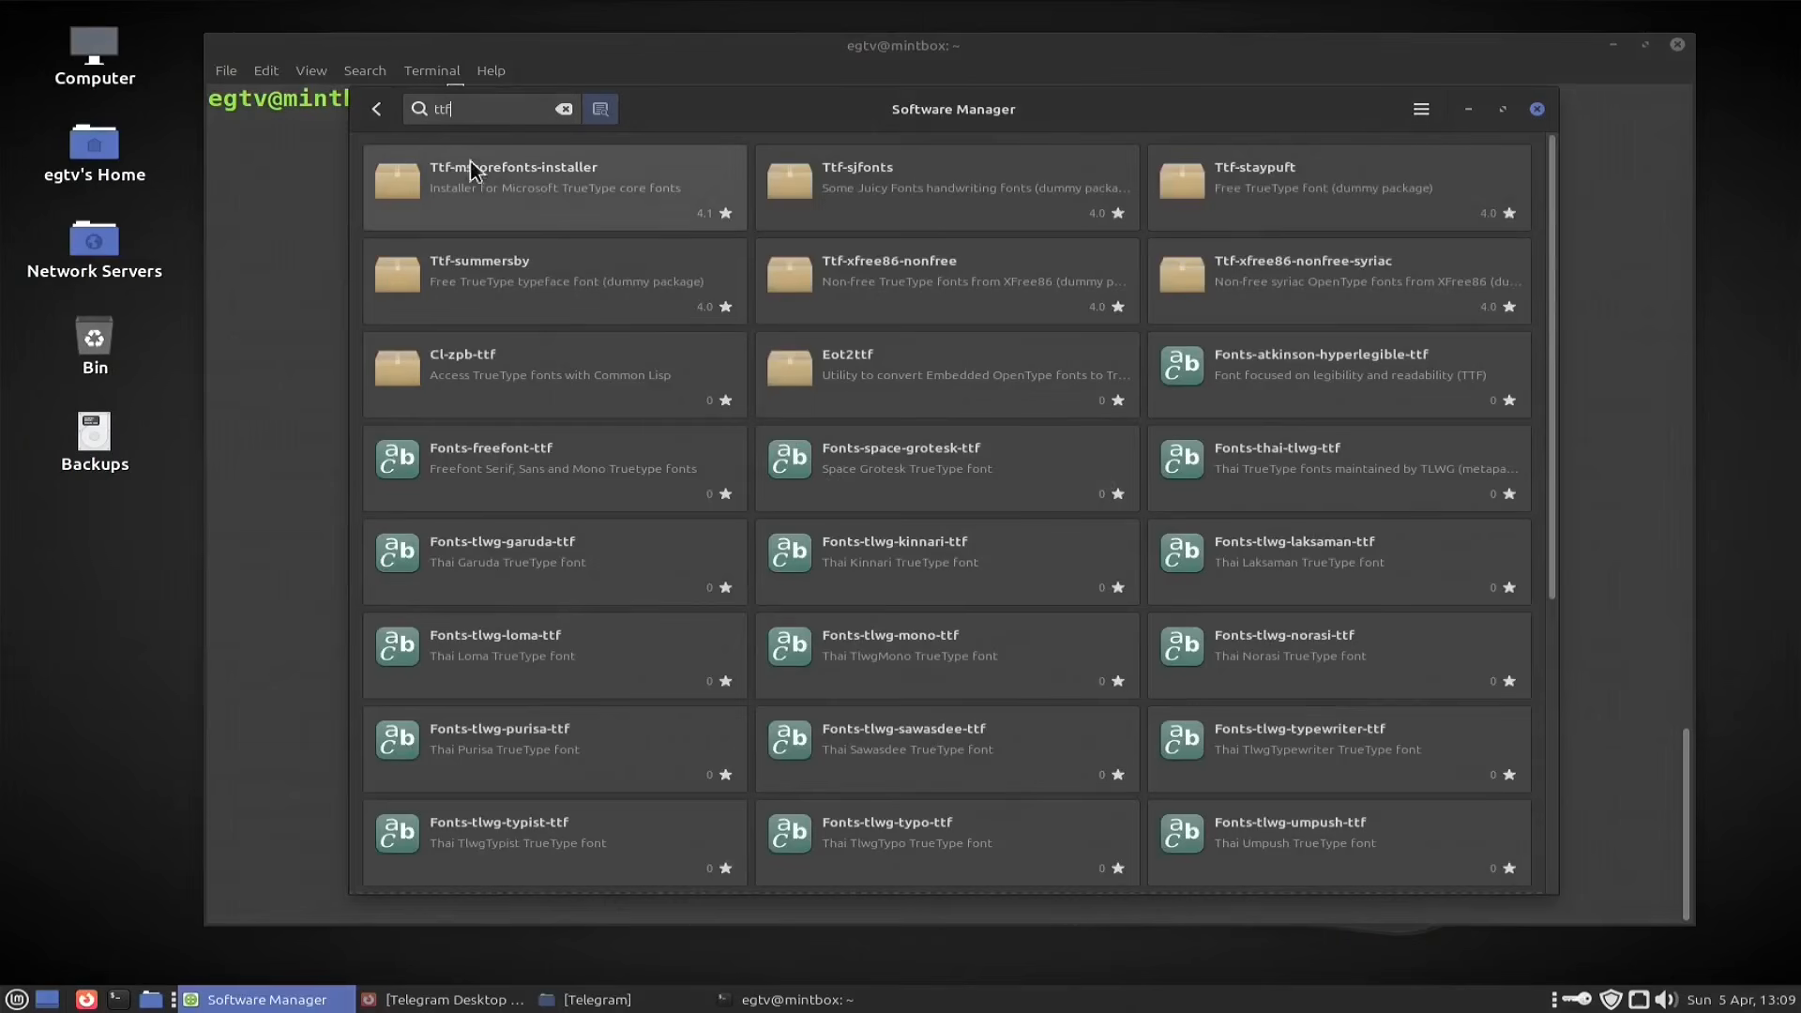
pyautogui.click(499, 195)
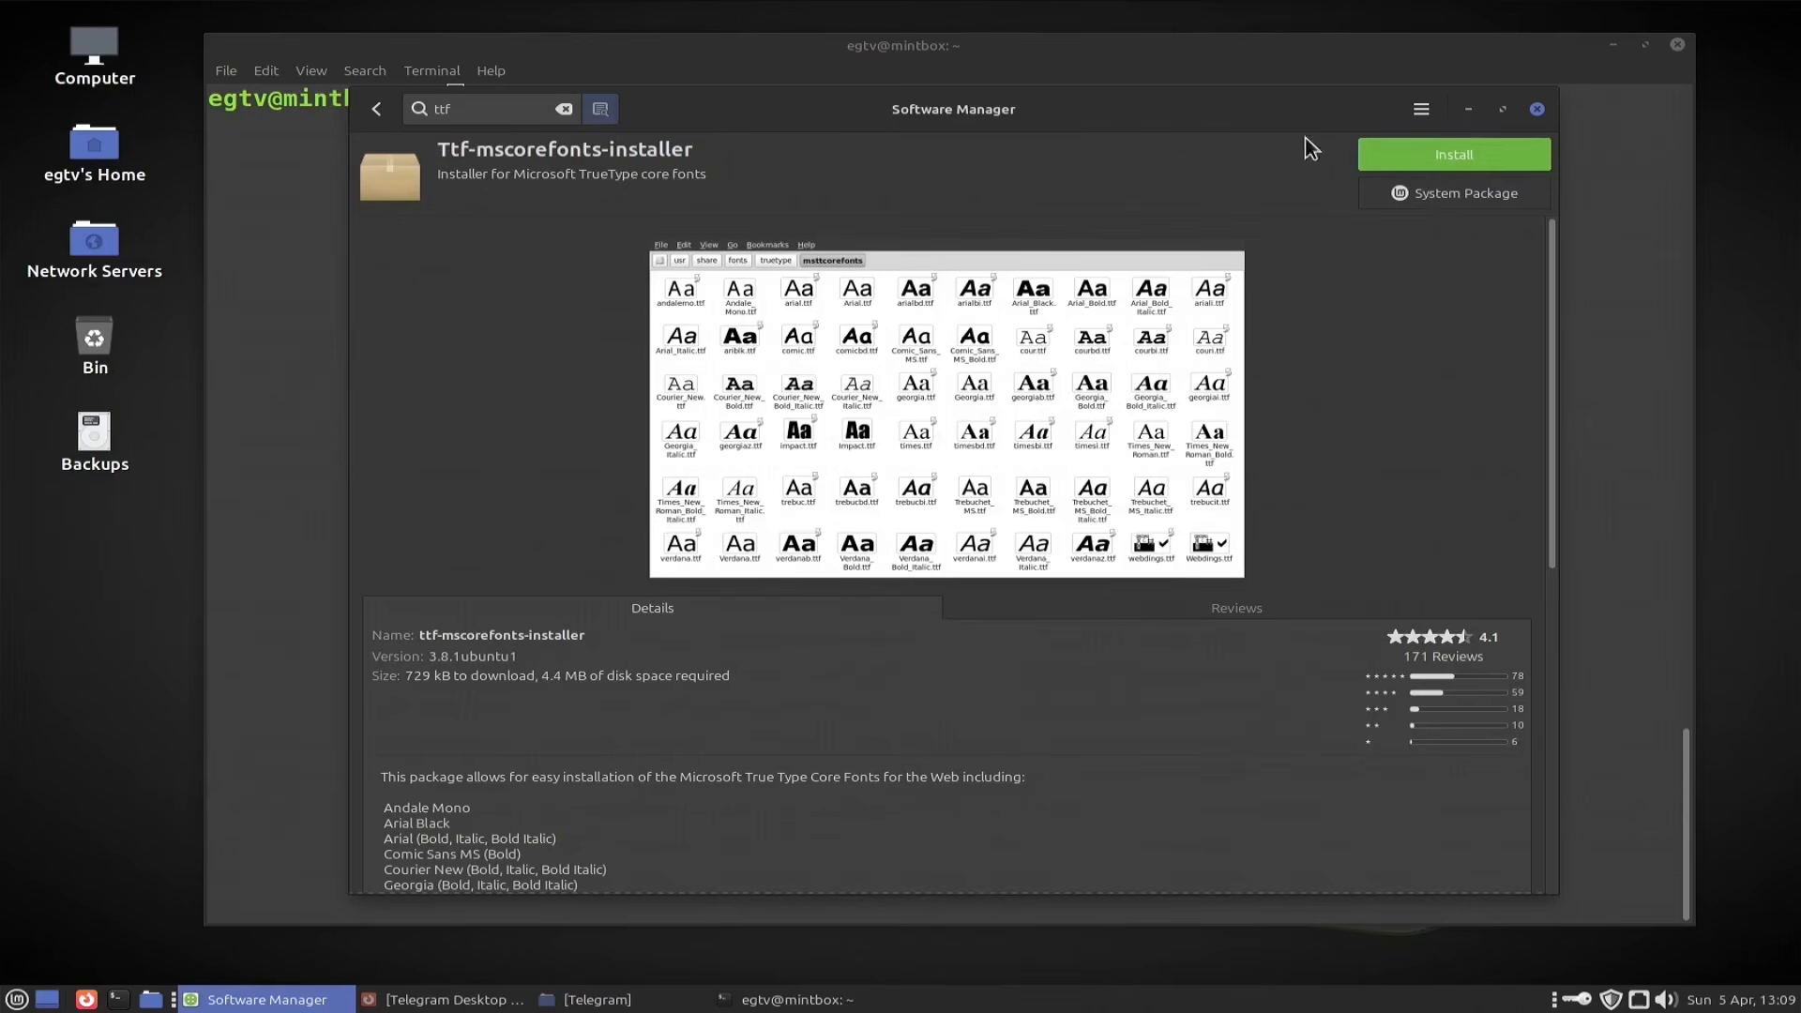
# Step: Start installing Ttf-mscorefonts-installer, accept the additional packages and authenticate with the account password
pyautogui.click(1419, 157)
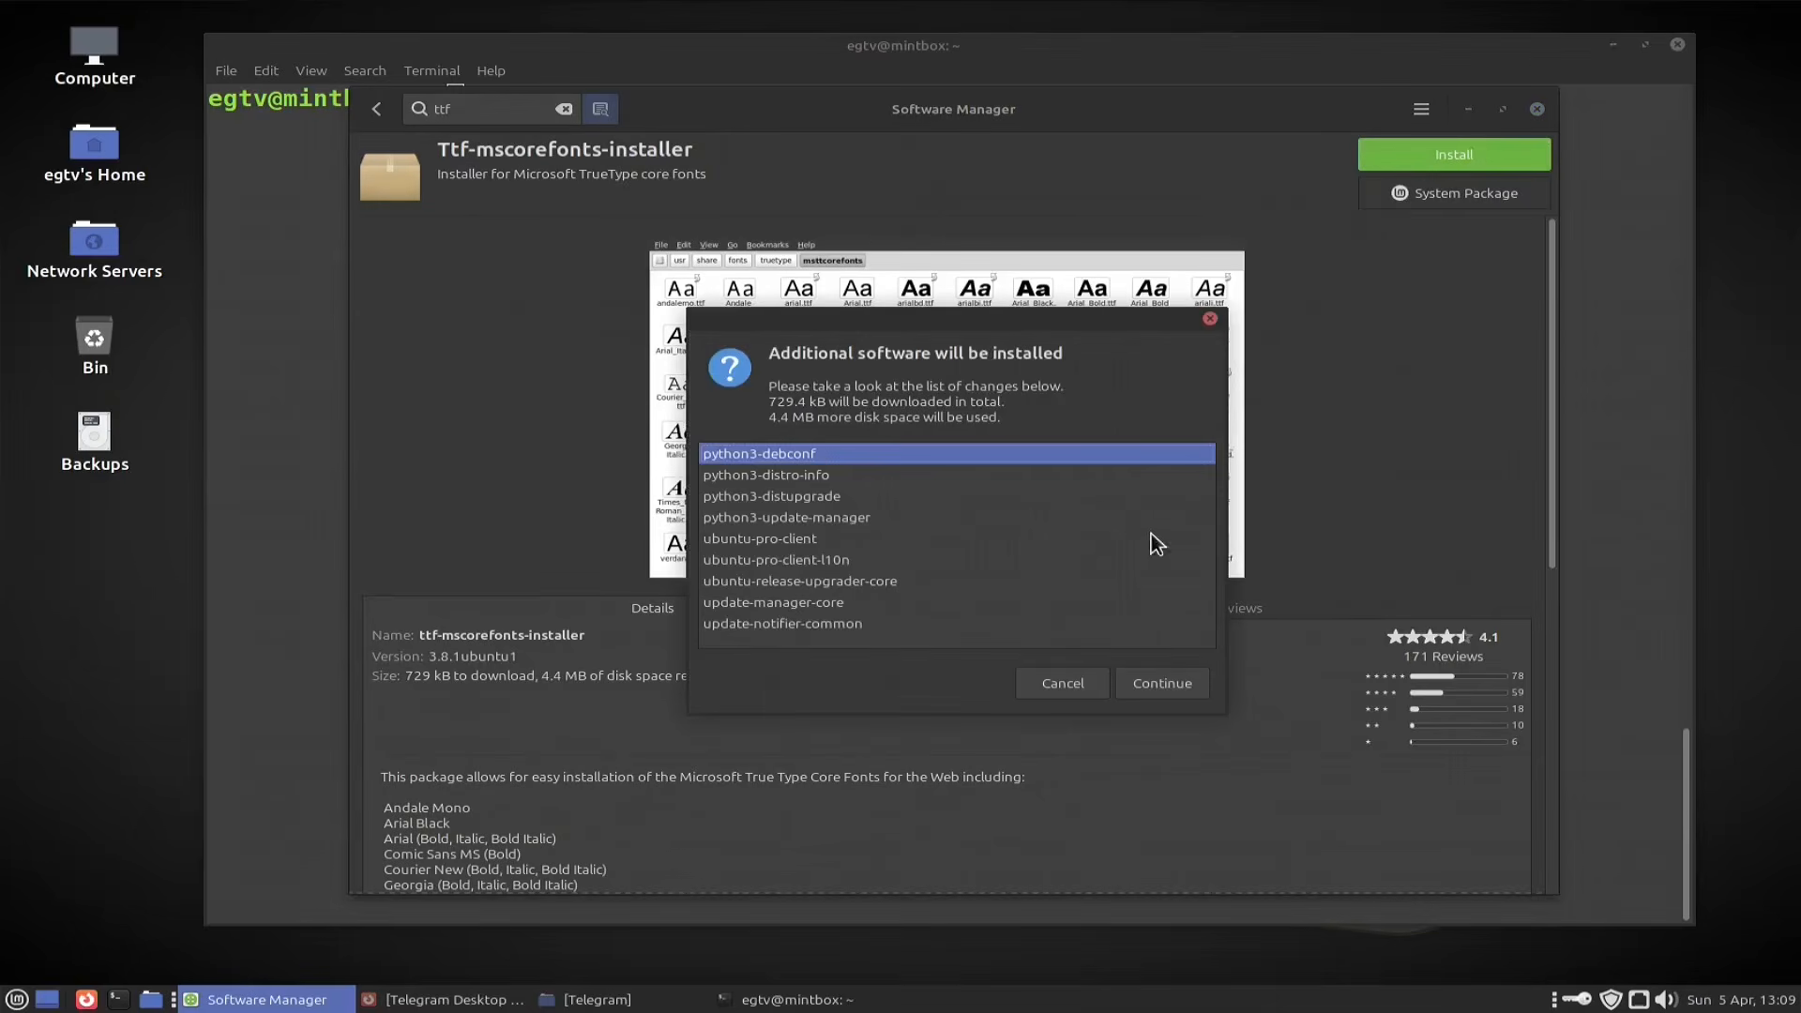
pyautogui.click(1158, 699)
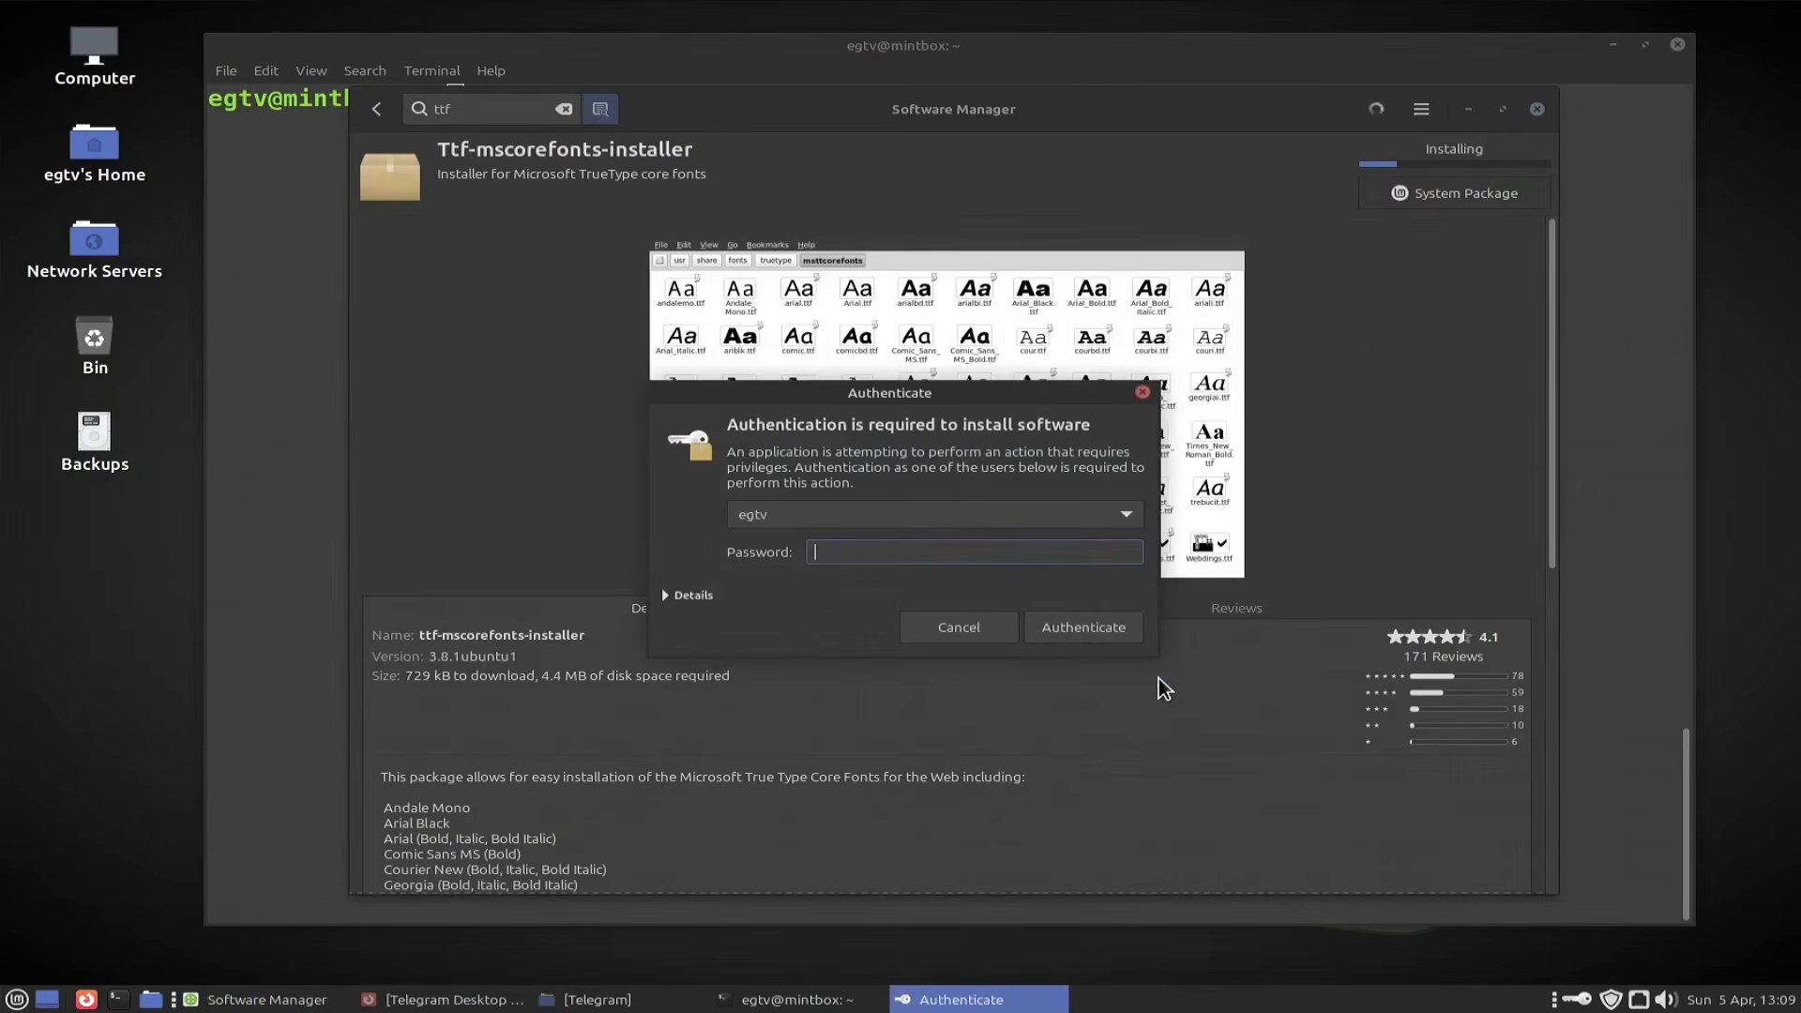
pyautogui.write('•')
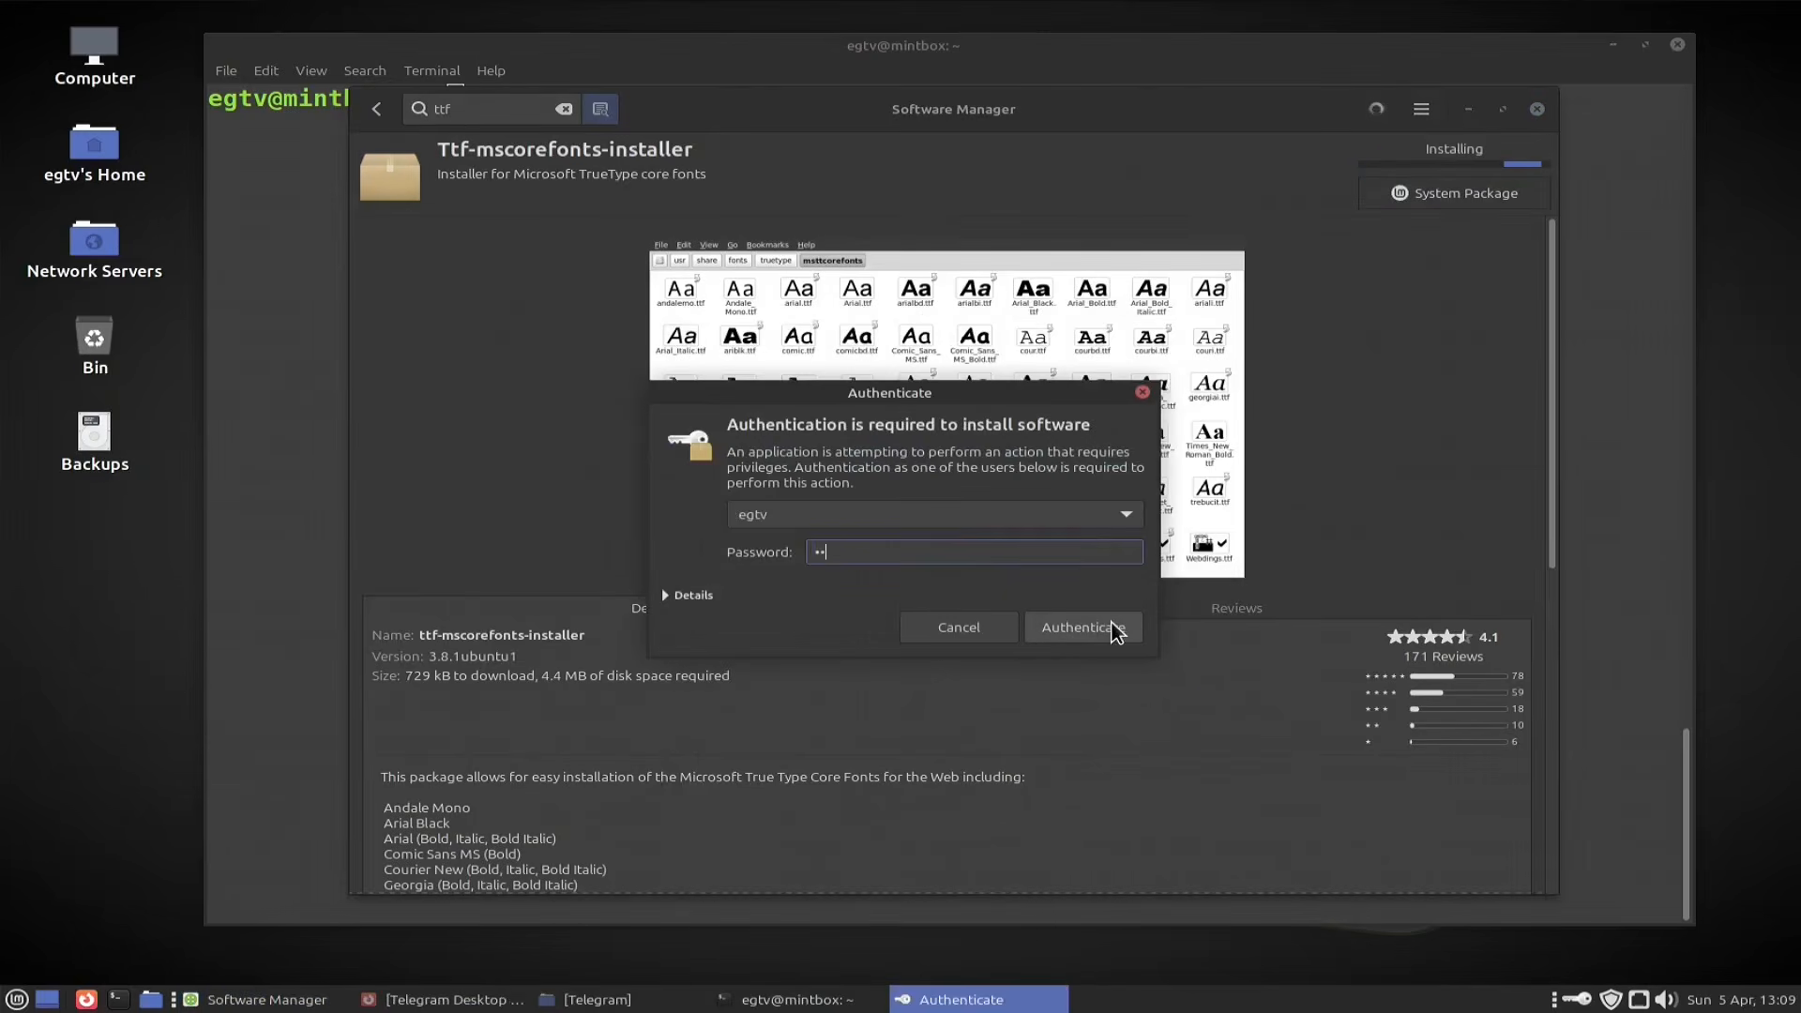
pyautogui.write('••••')
pyautogui.press('BackSpace')
pyautogui.press('BackSpace')
pyautogui.press('BackSpace')
pyautogui.press('BackSpace')
pyautogui.press('BackSpace')
pyautogui.write('••••••')
pyautogui.click(1113, 623)
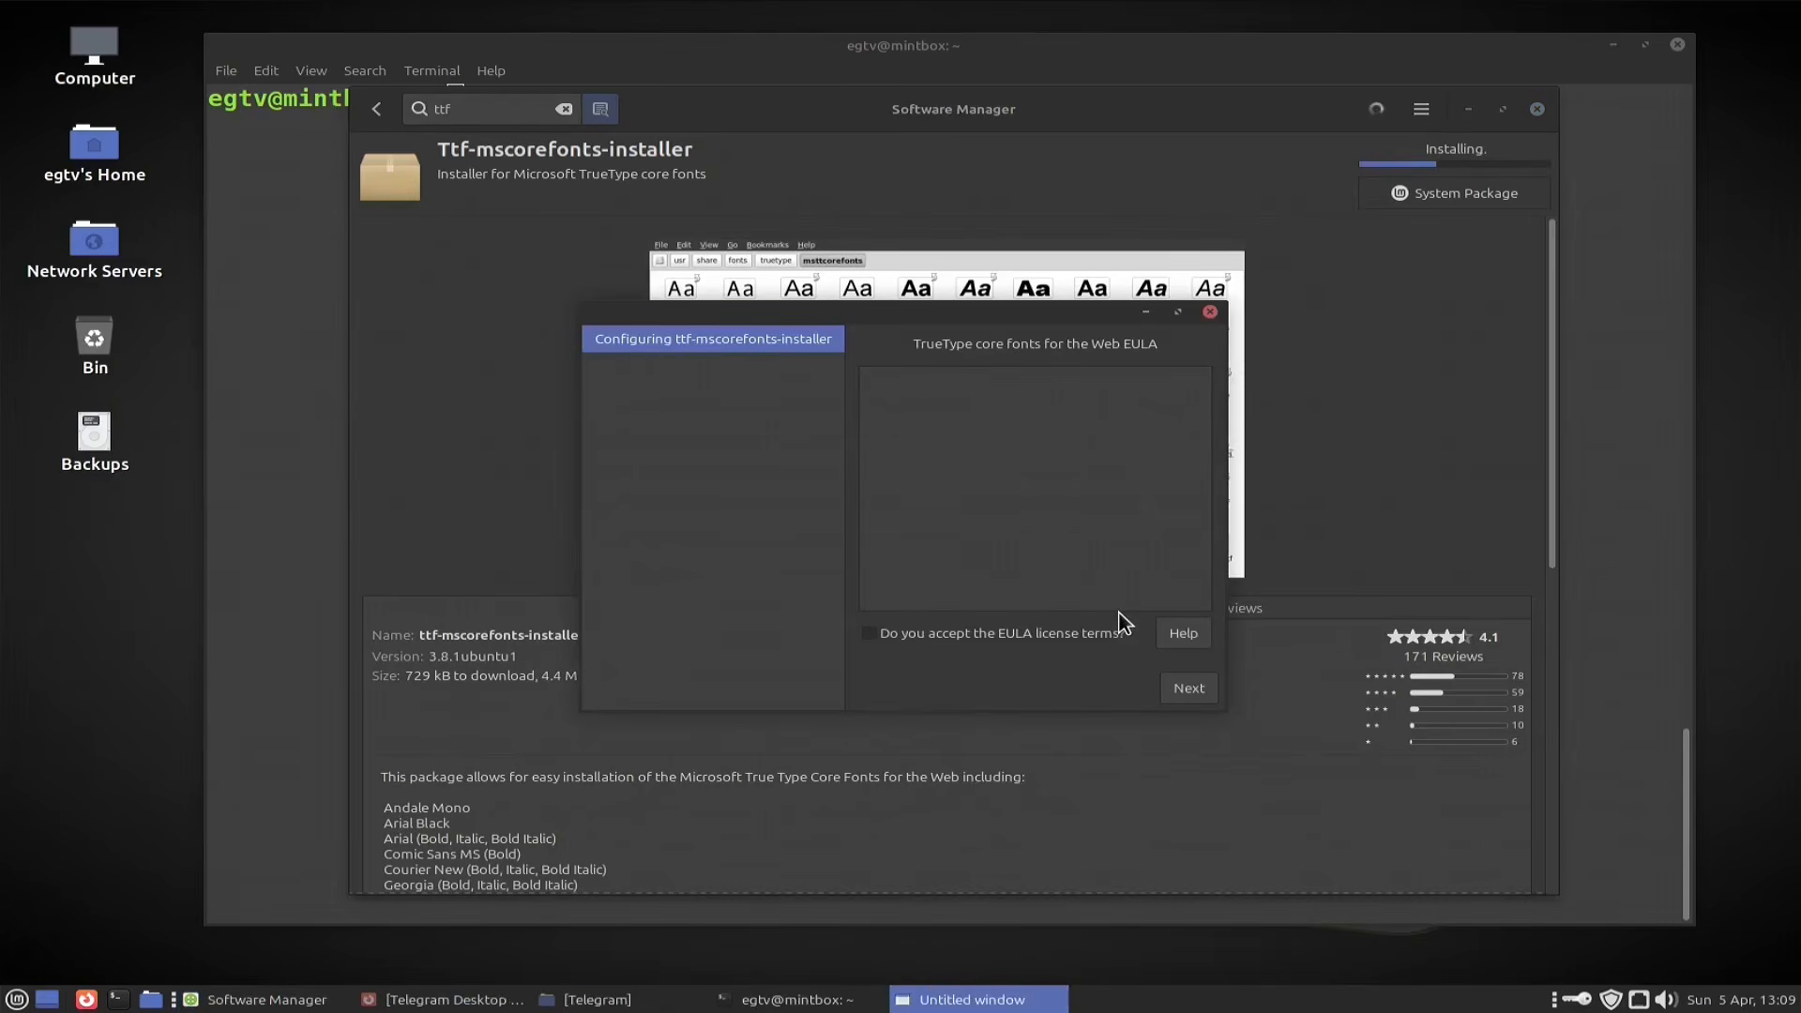
# Step: Accept the EULA license terms for the TrueType core fonts to complete the installation, and close Software Manager
pyautogui.click(877, 635)
pyautogui.click(1187, 691)
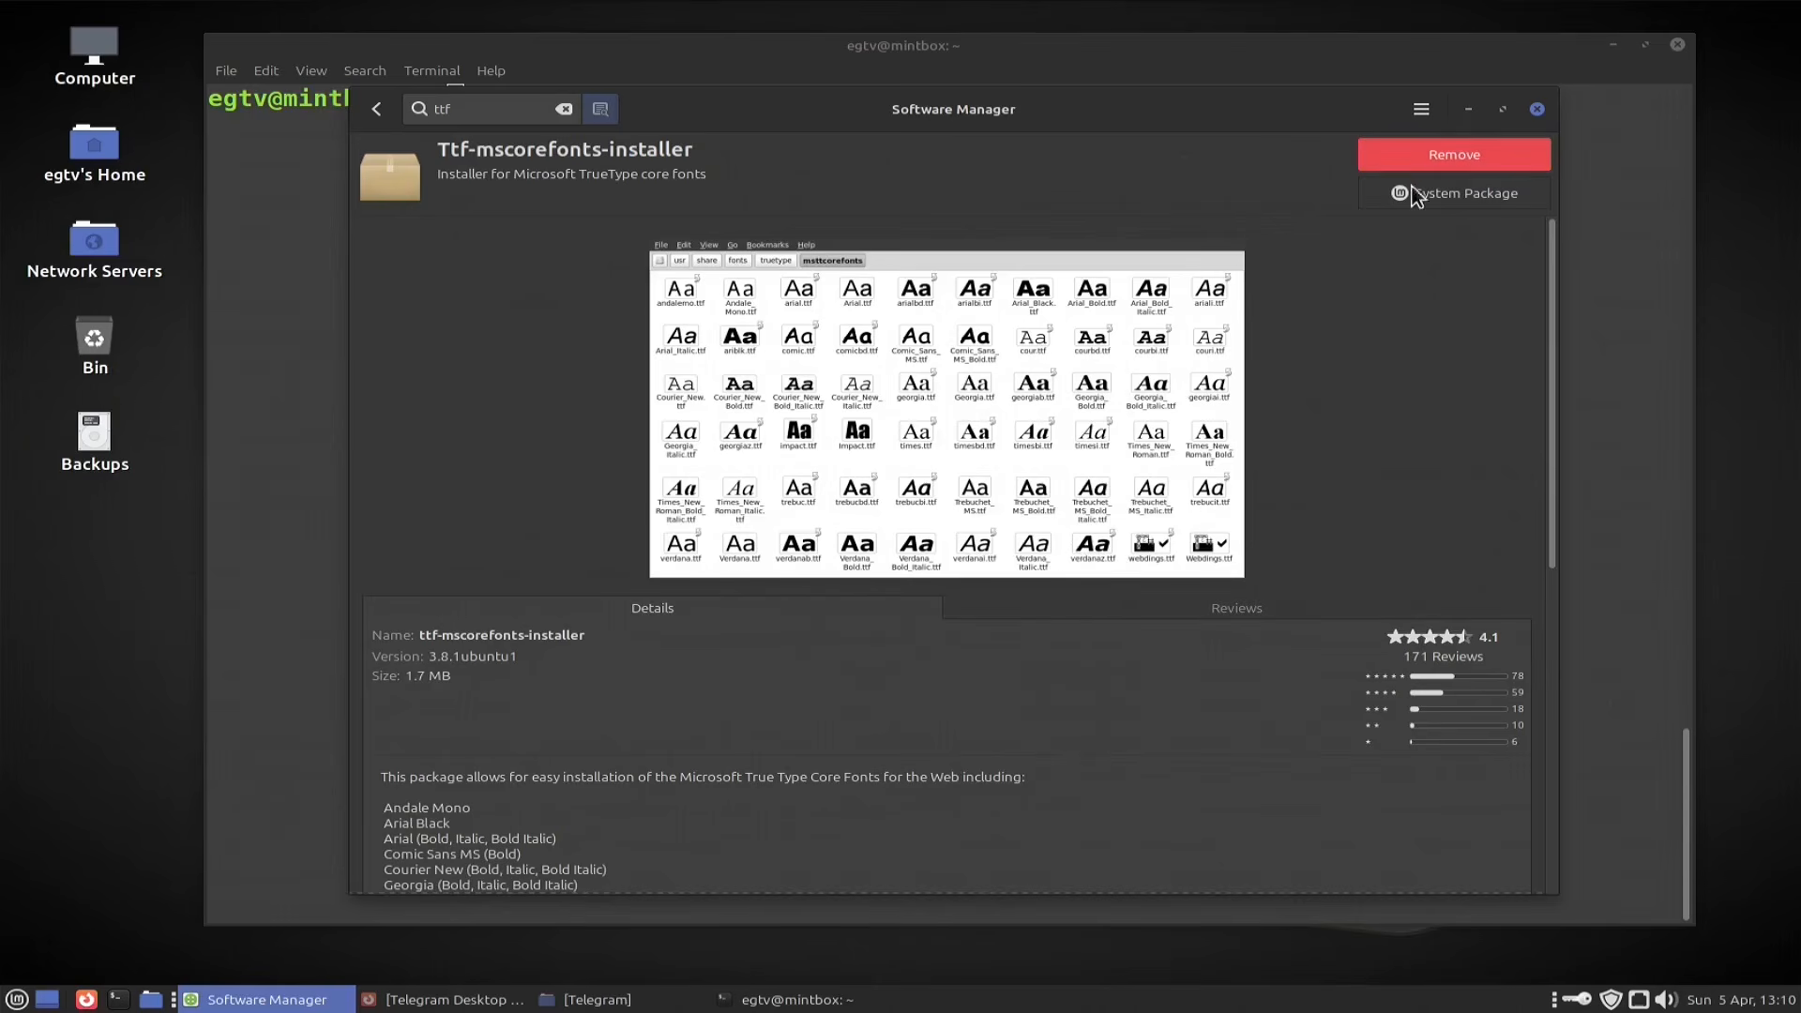
pyautogui.click(1537, 109)
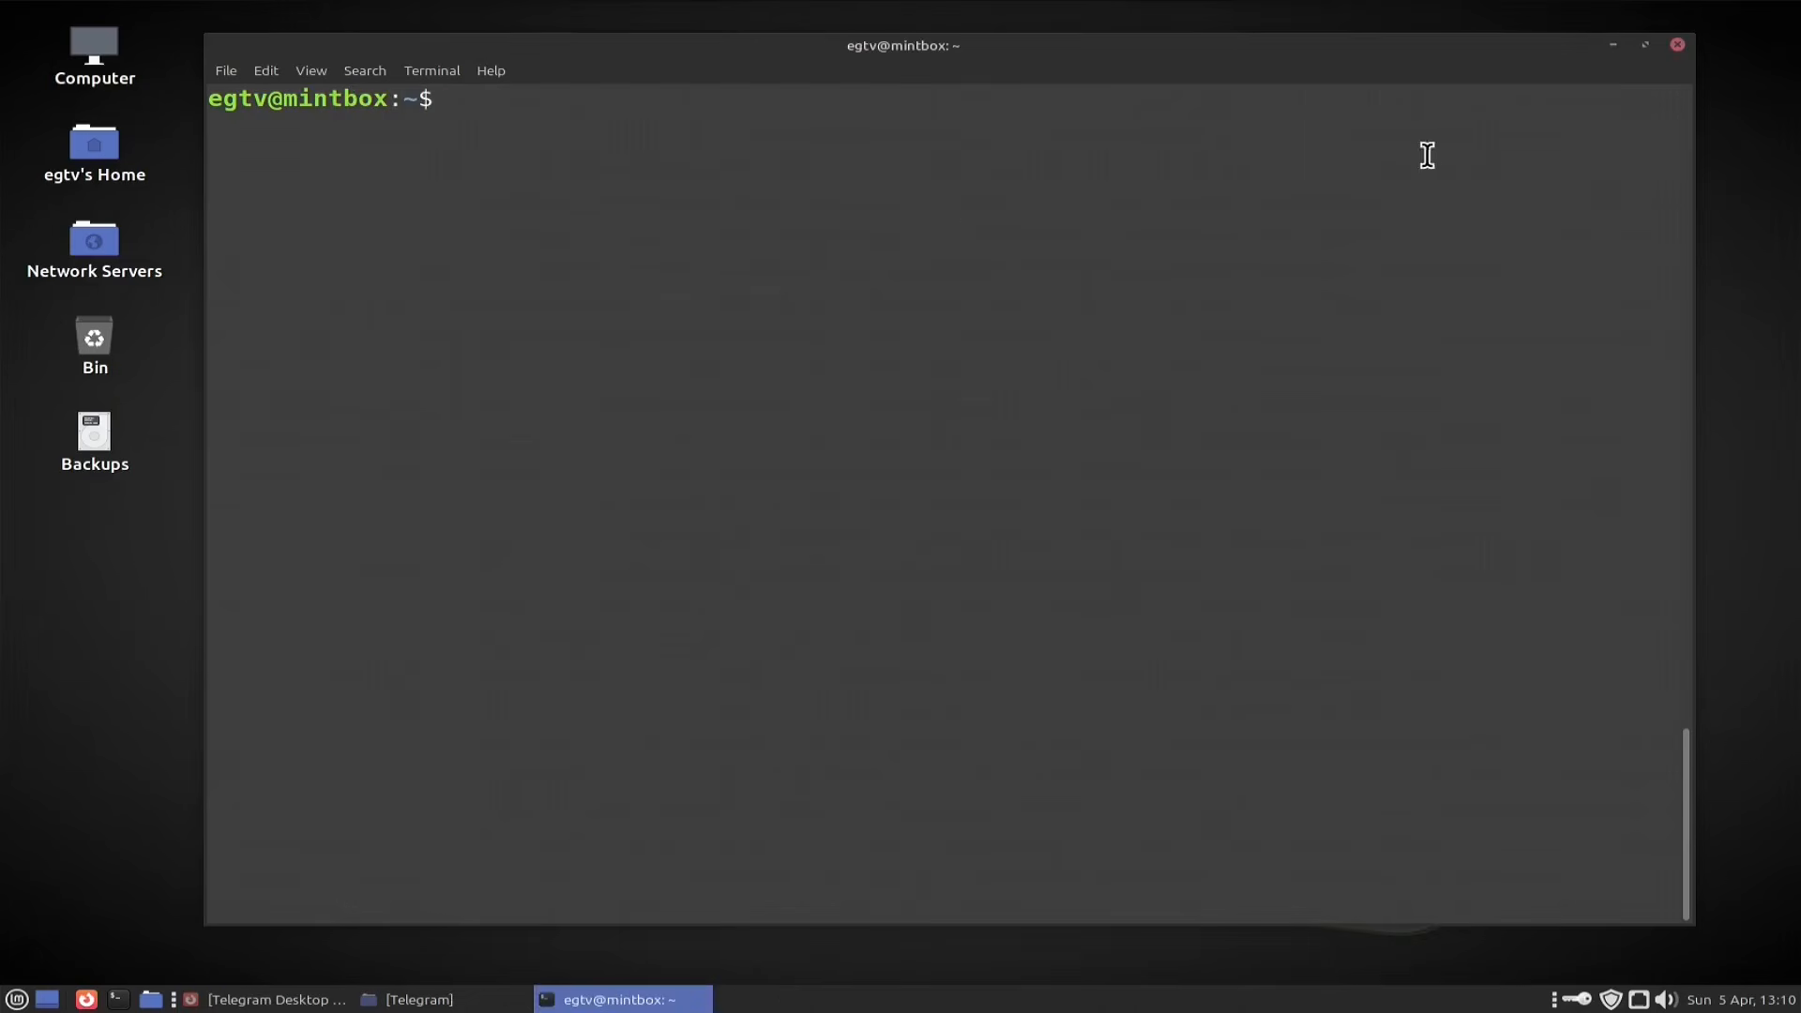
# Step: Reposition the terminal window slightly and look up the cherrytree package with apt search cherrytree
pyautogui.moveTo(1081, 75); pyautogui.dragTo(1094, 59)
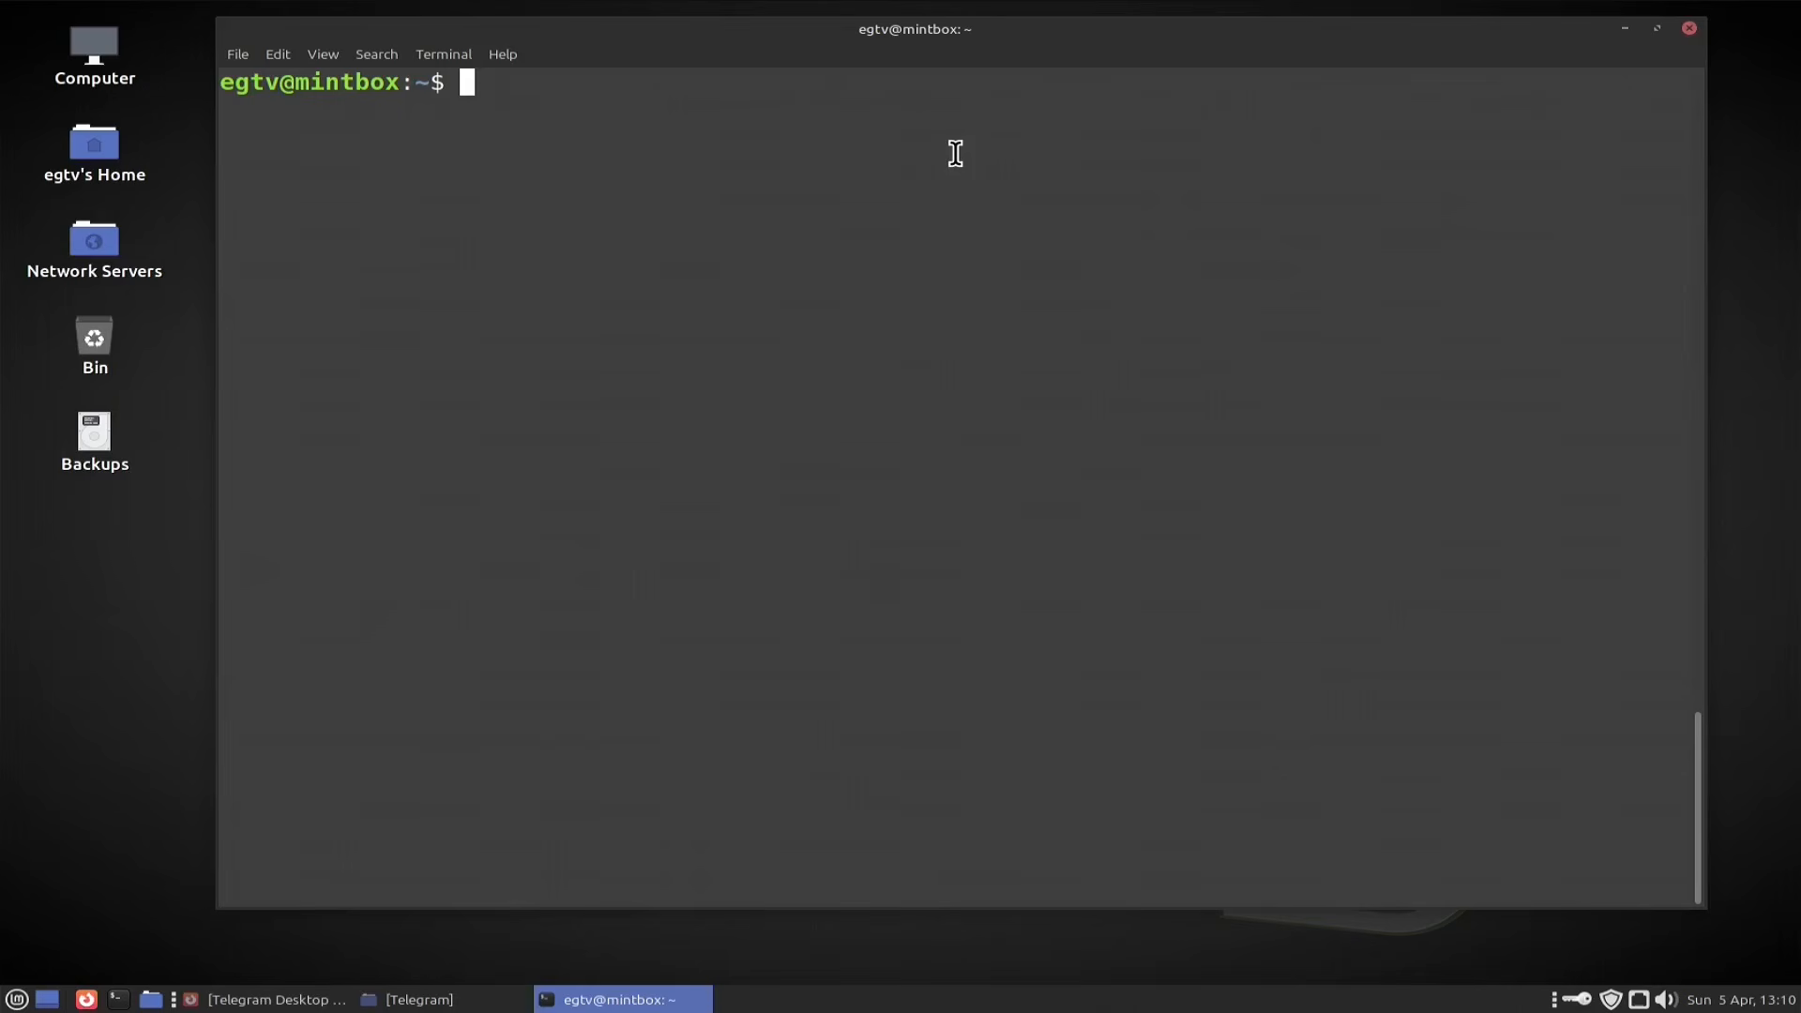
pyautogui.write('apt search ')
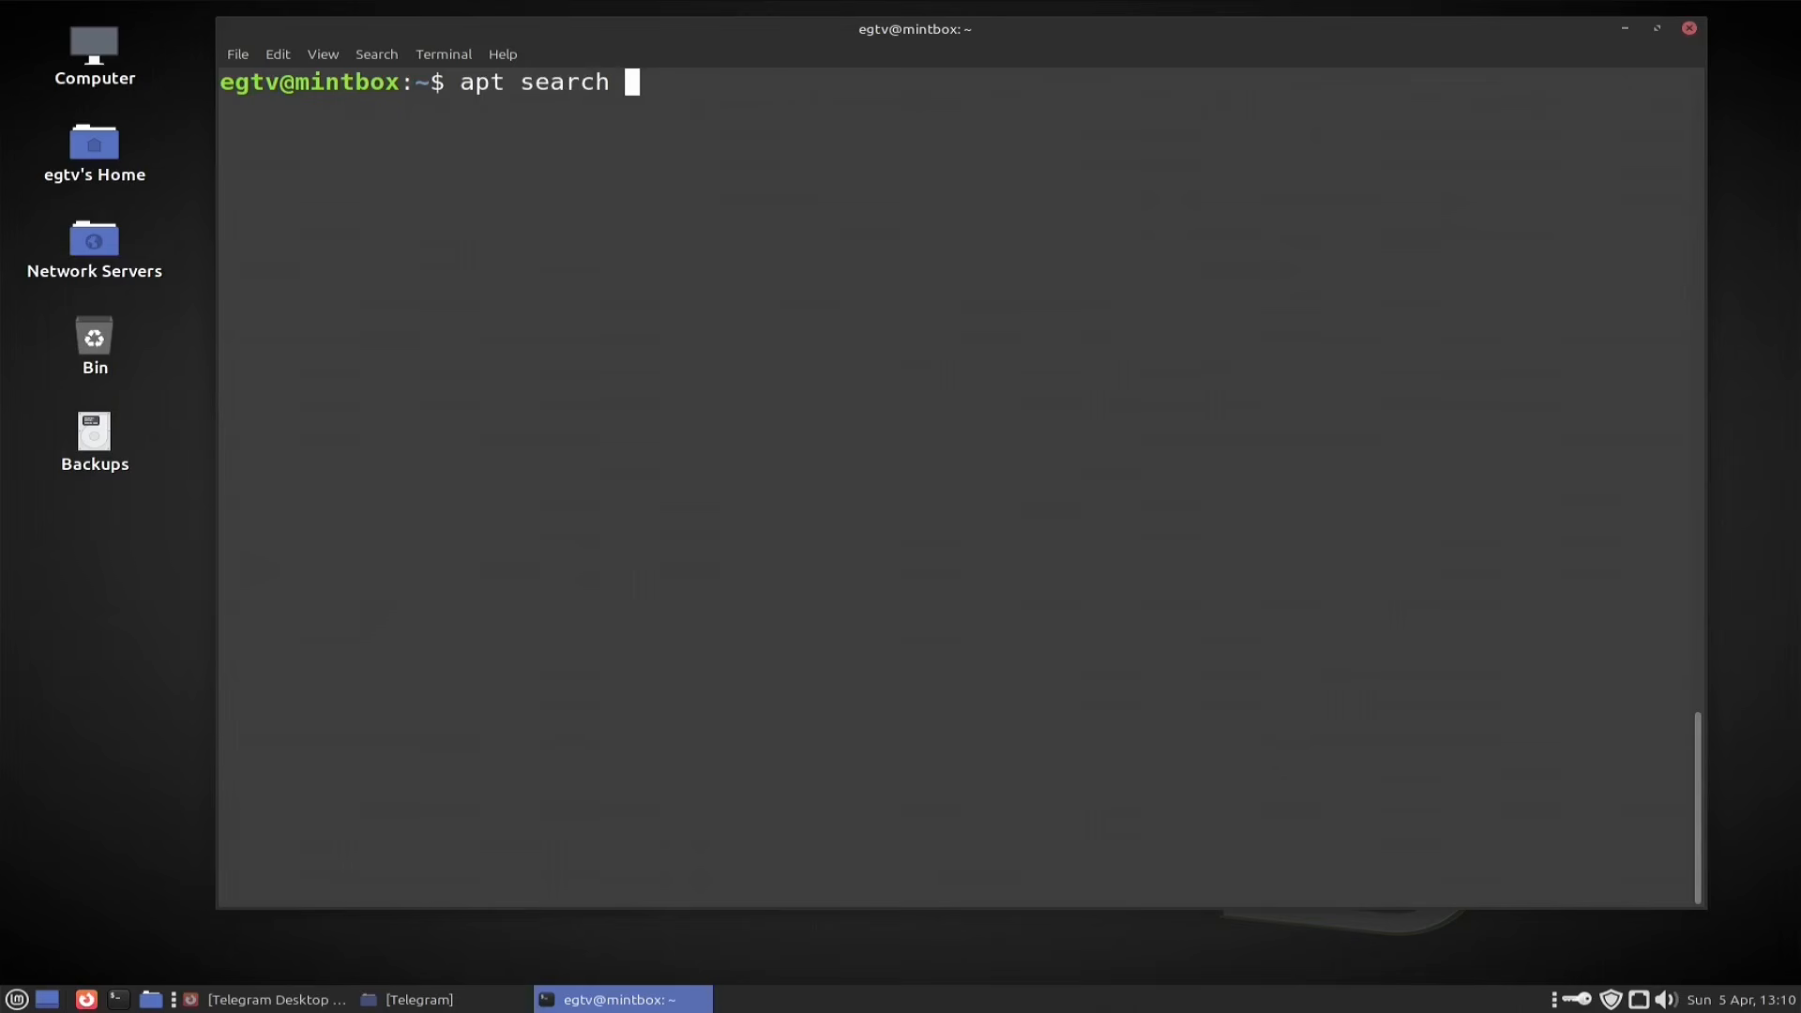
pyautogui.write('cherrytree')
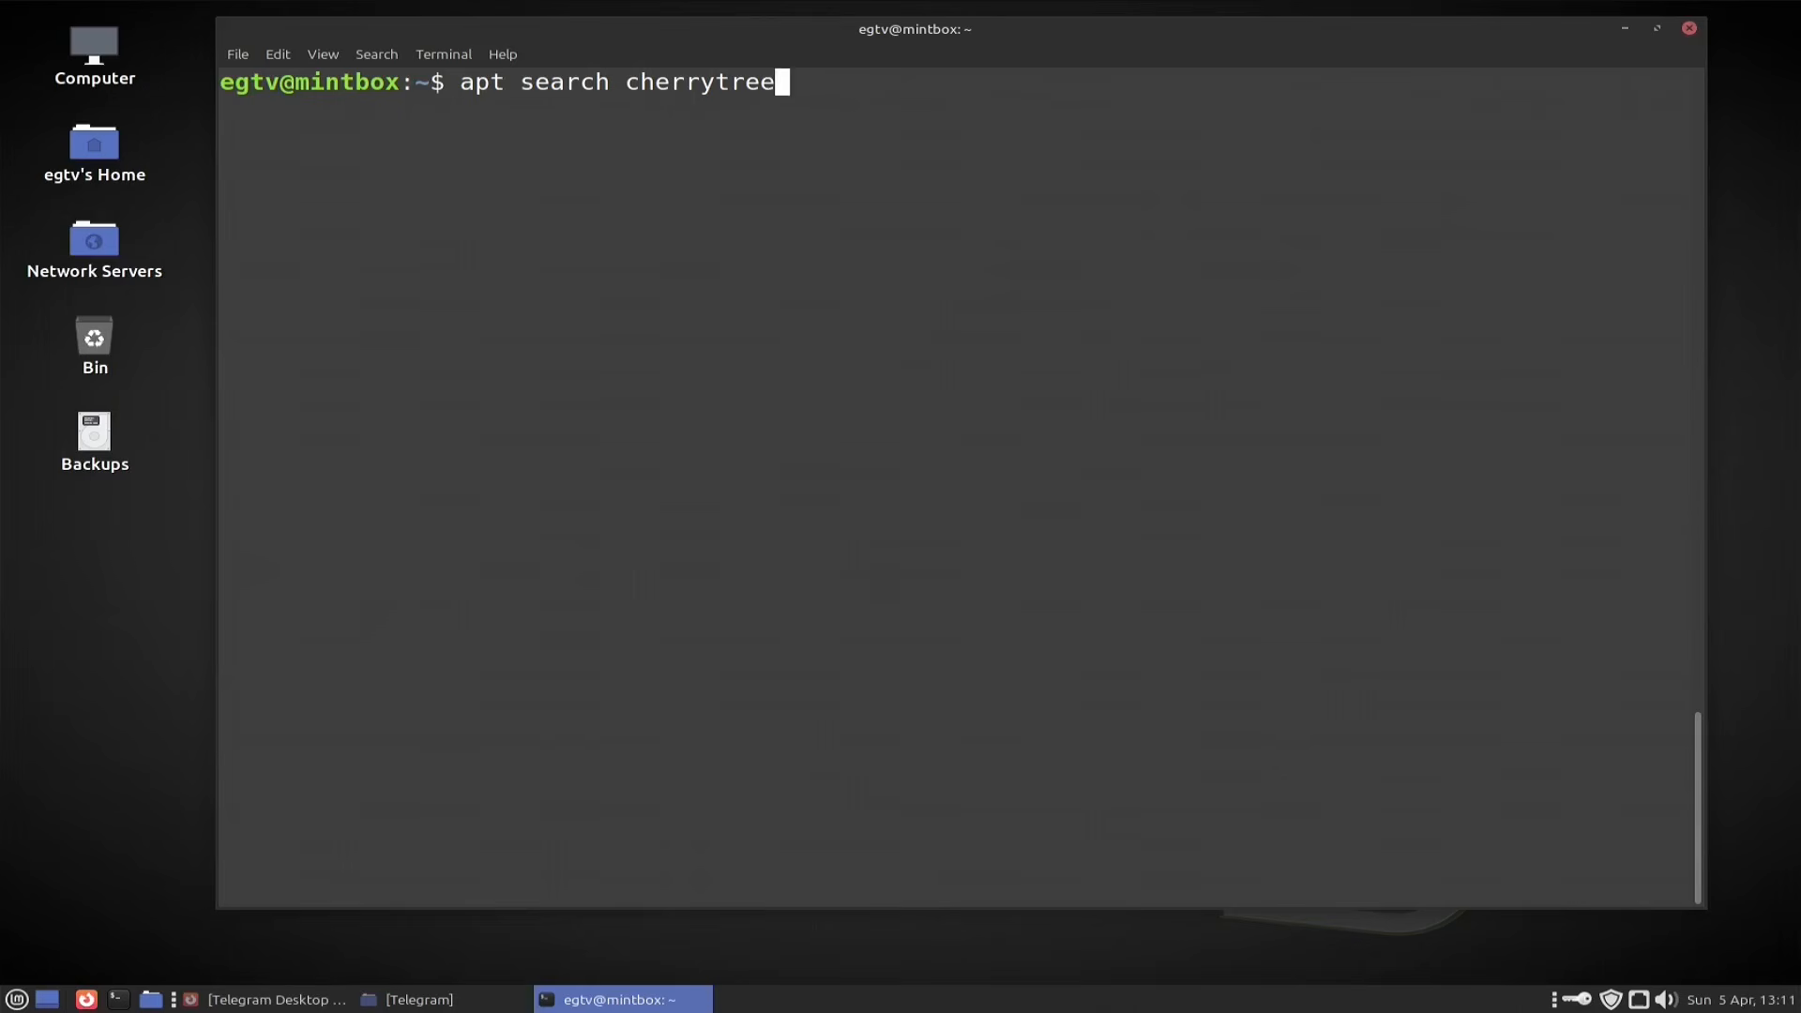
pyautogui.press('Return')
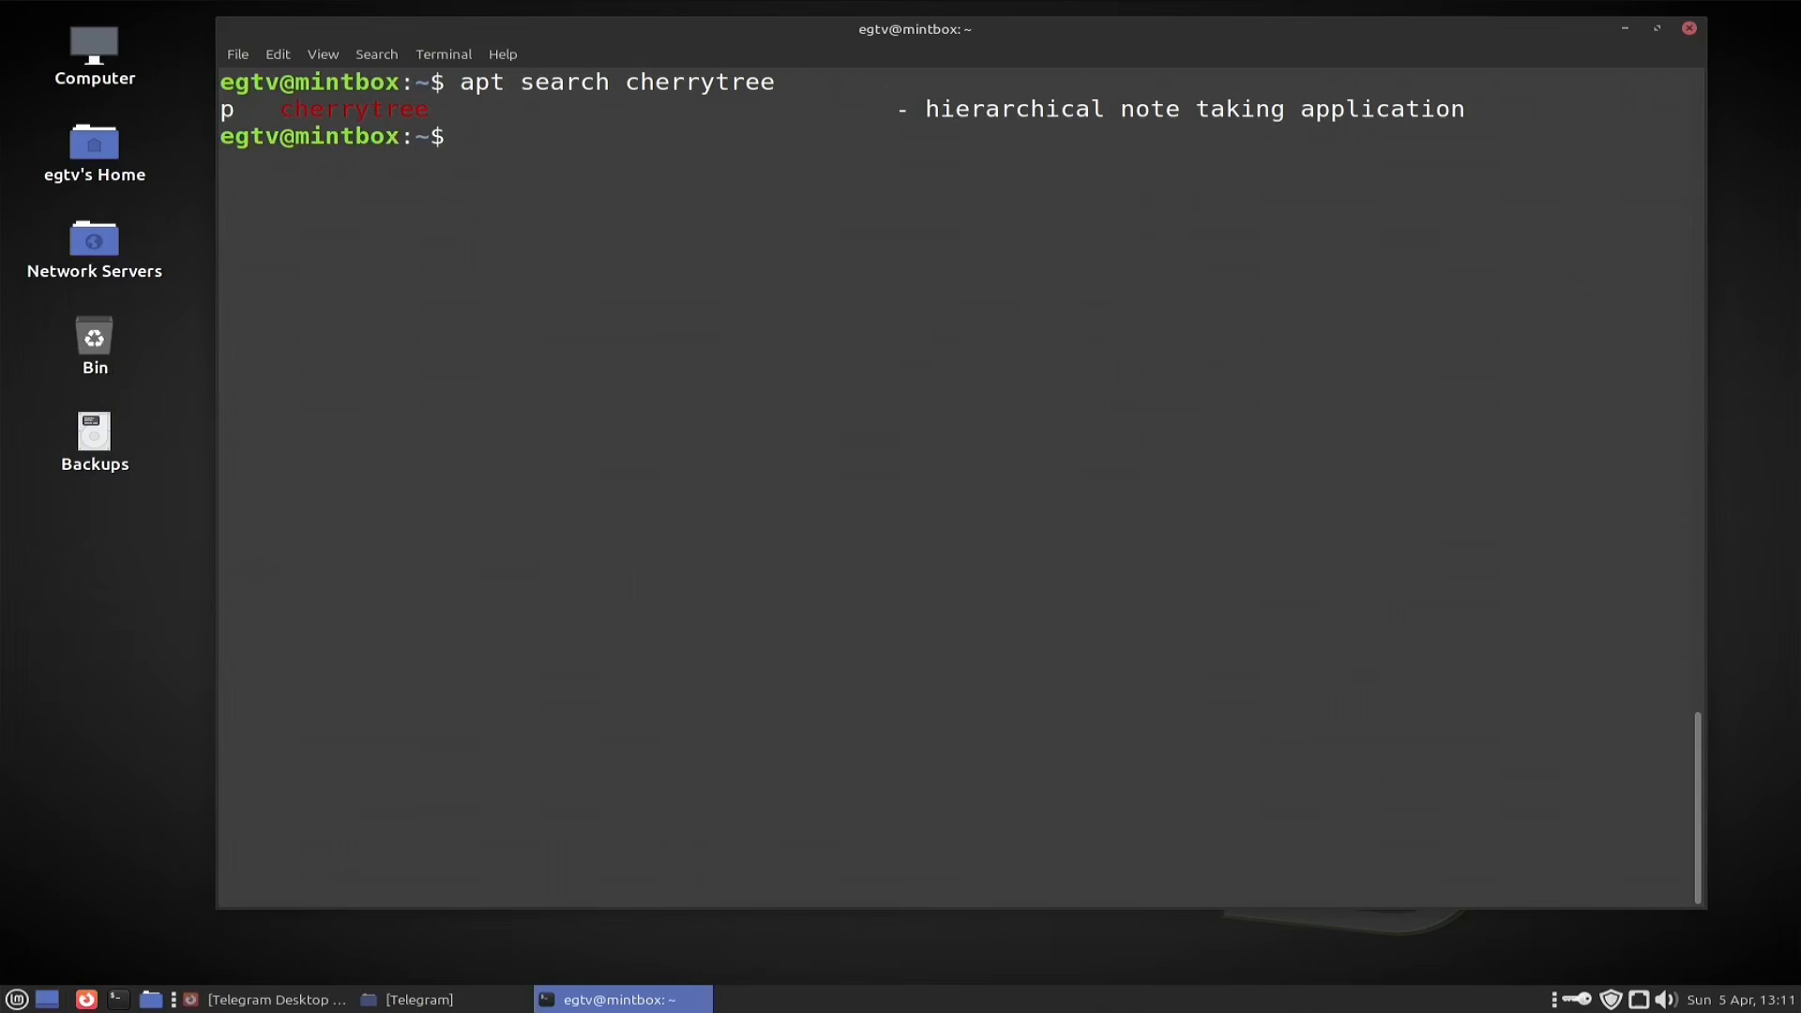
# Step: Install the package with sudo apt install cherrytree, agree to continue and clear the terminal
pyautogui.write('su')
pyautogui.write('do apt in')
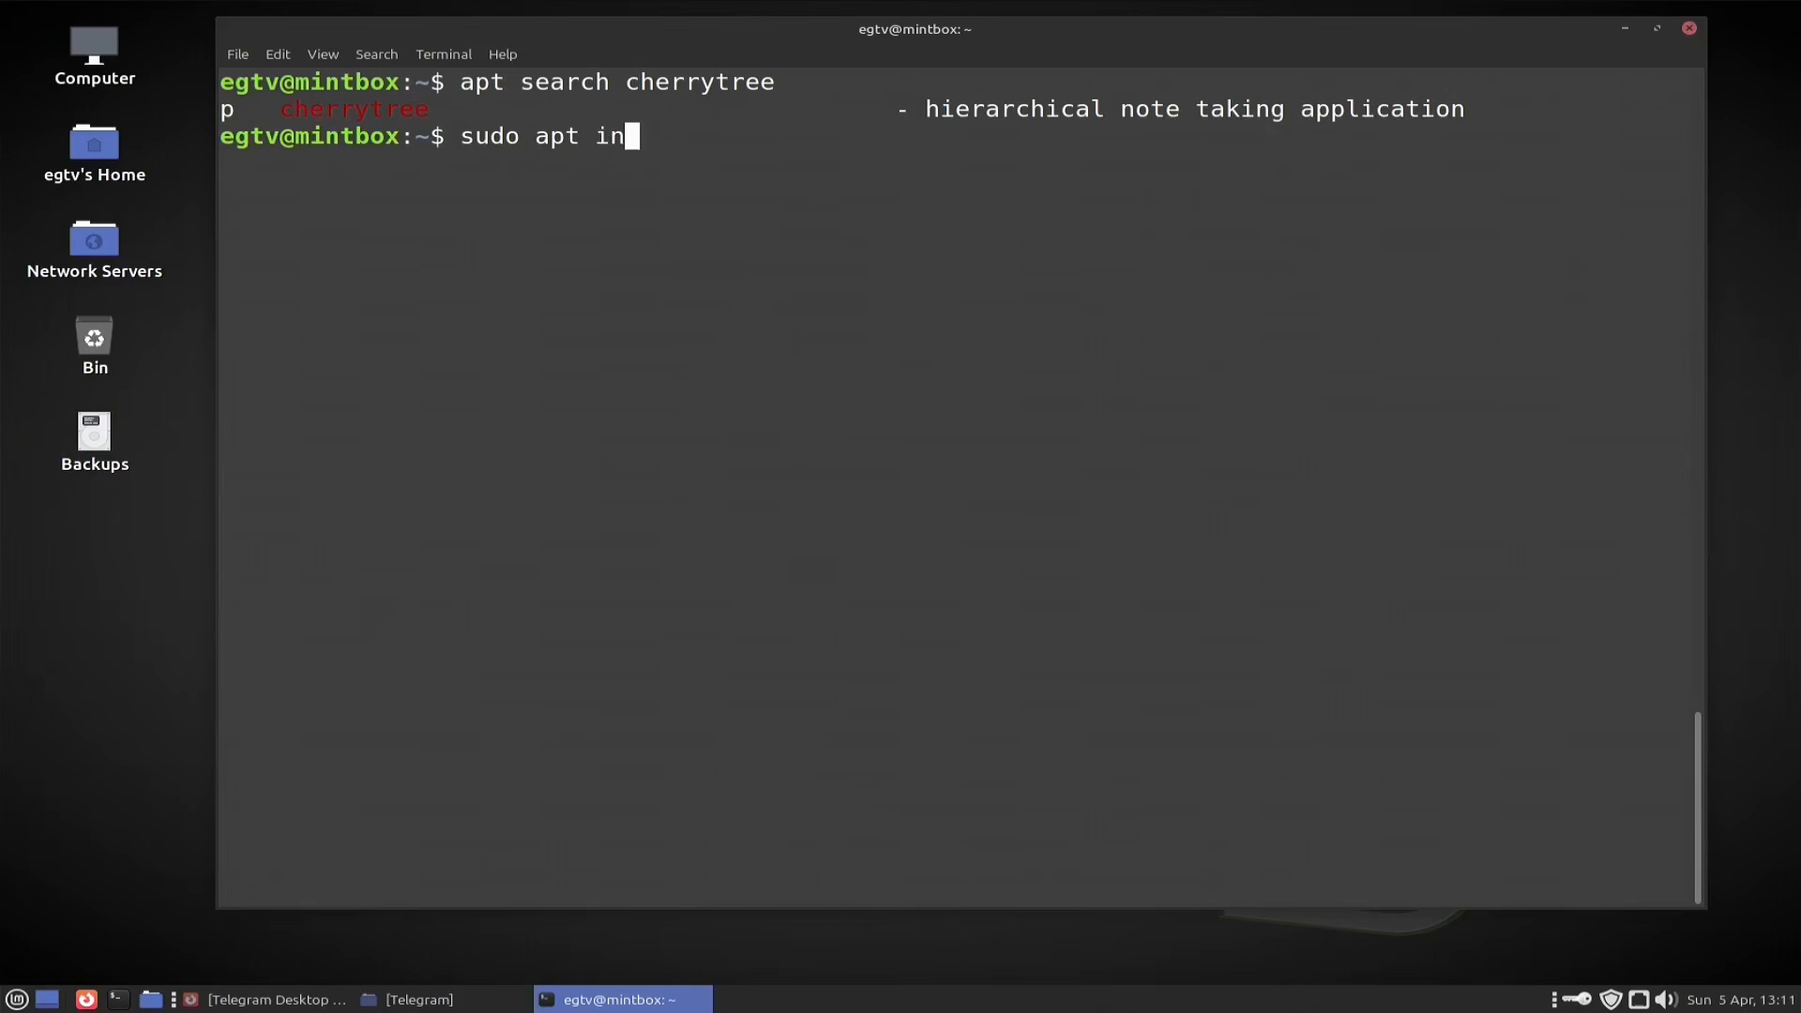
pyautogui.write('stall cherryt')
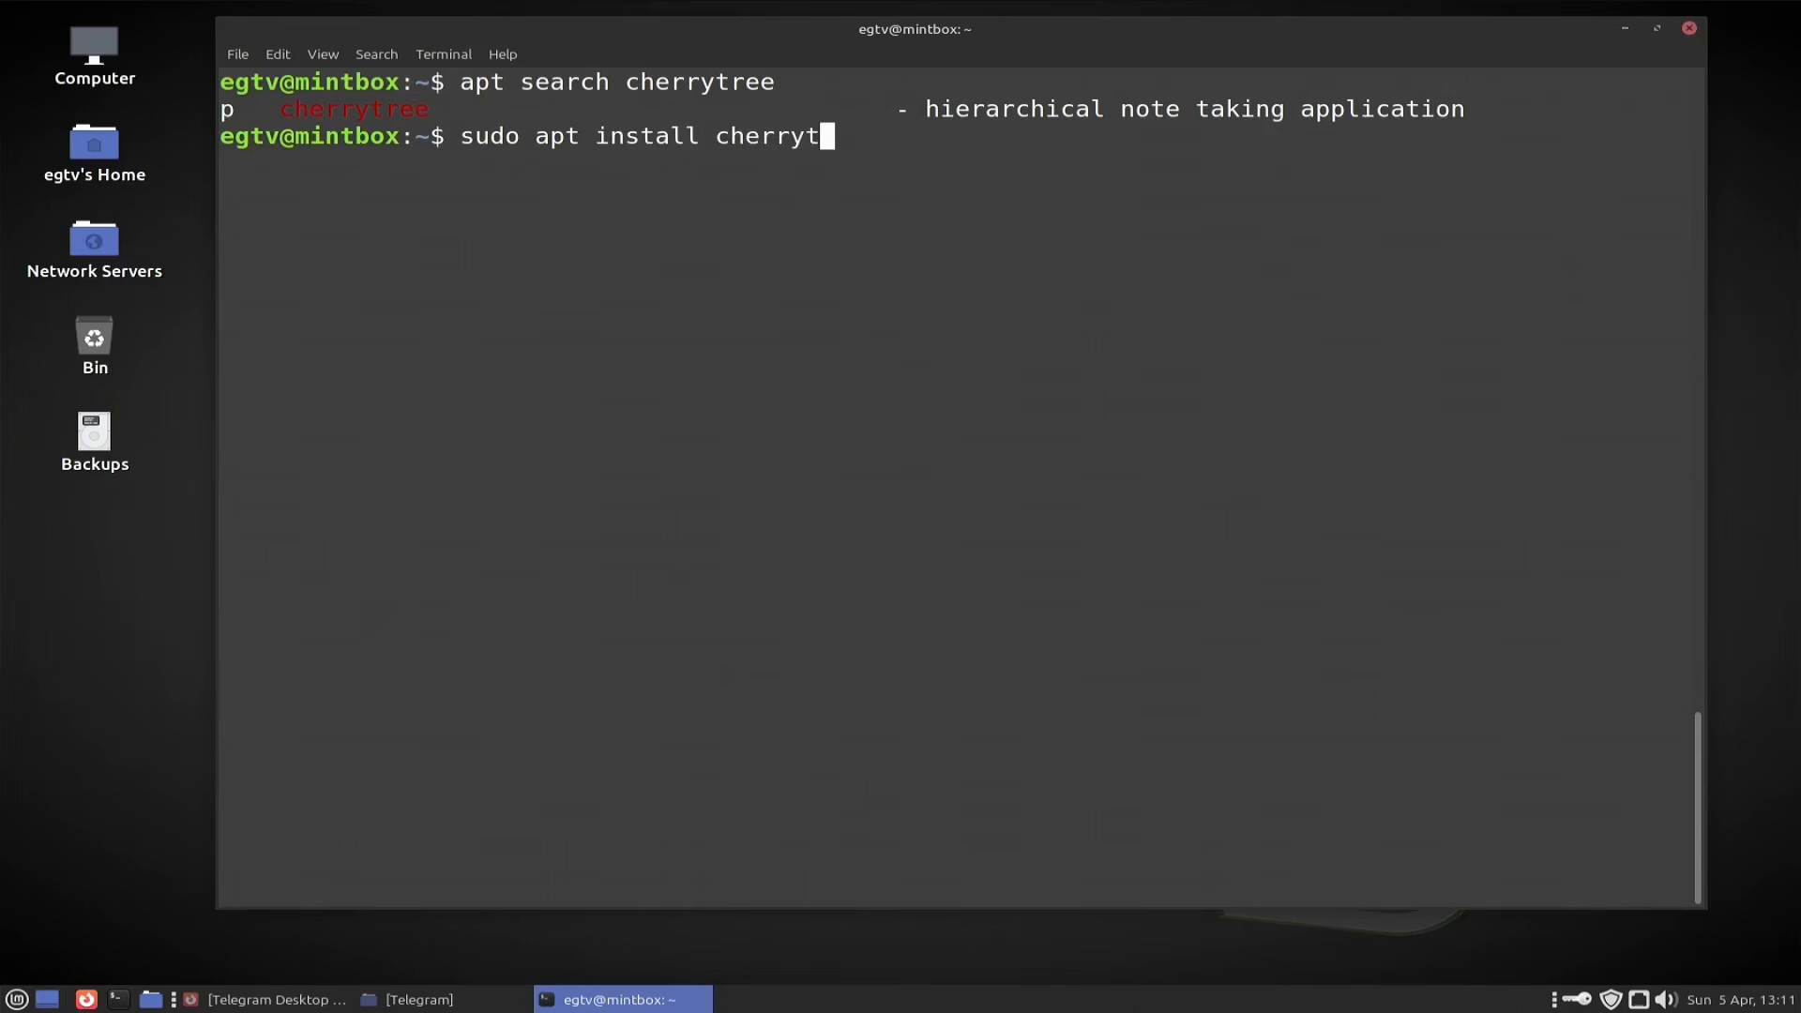
pyautogui.write('ree')
pyautogui.press('Return')
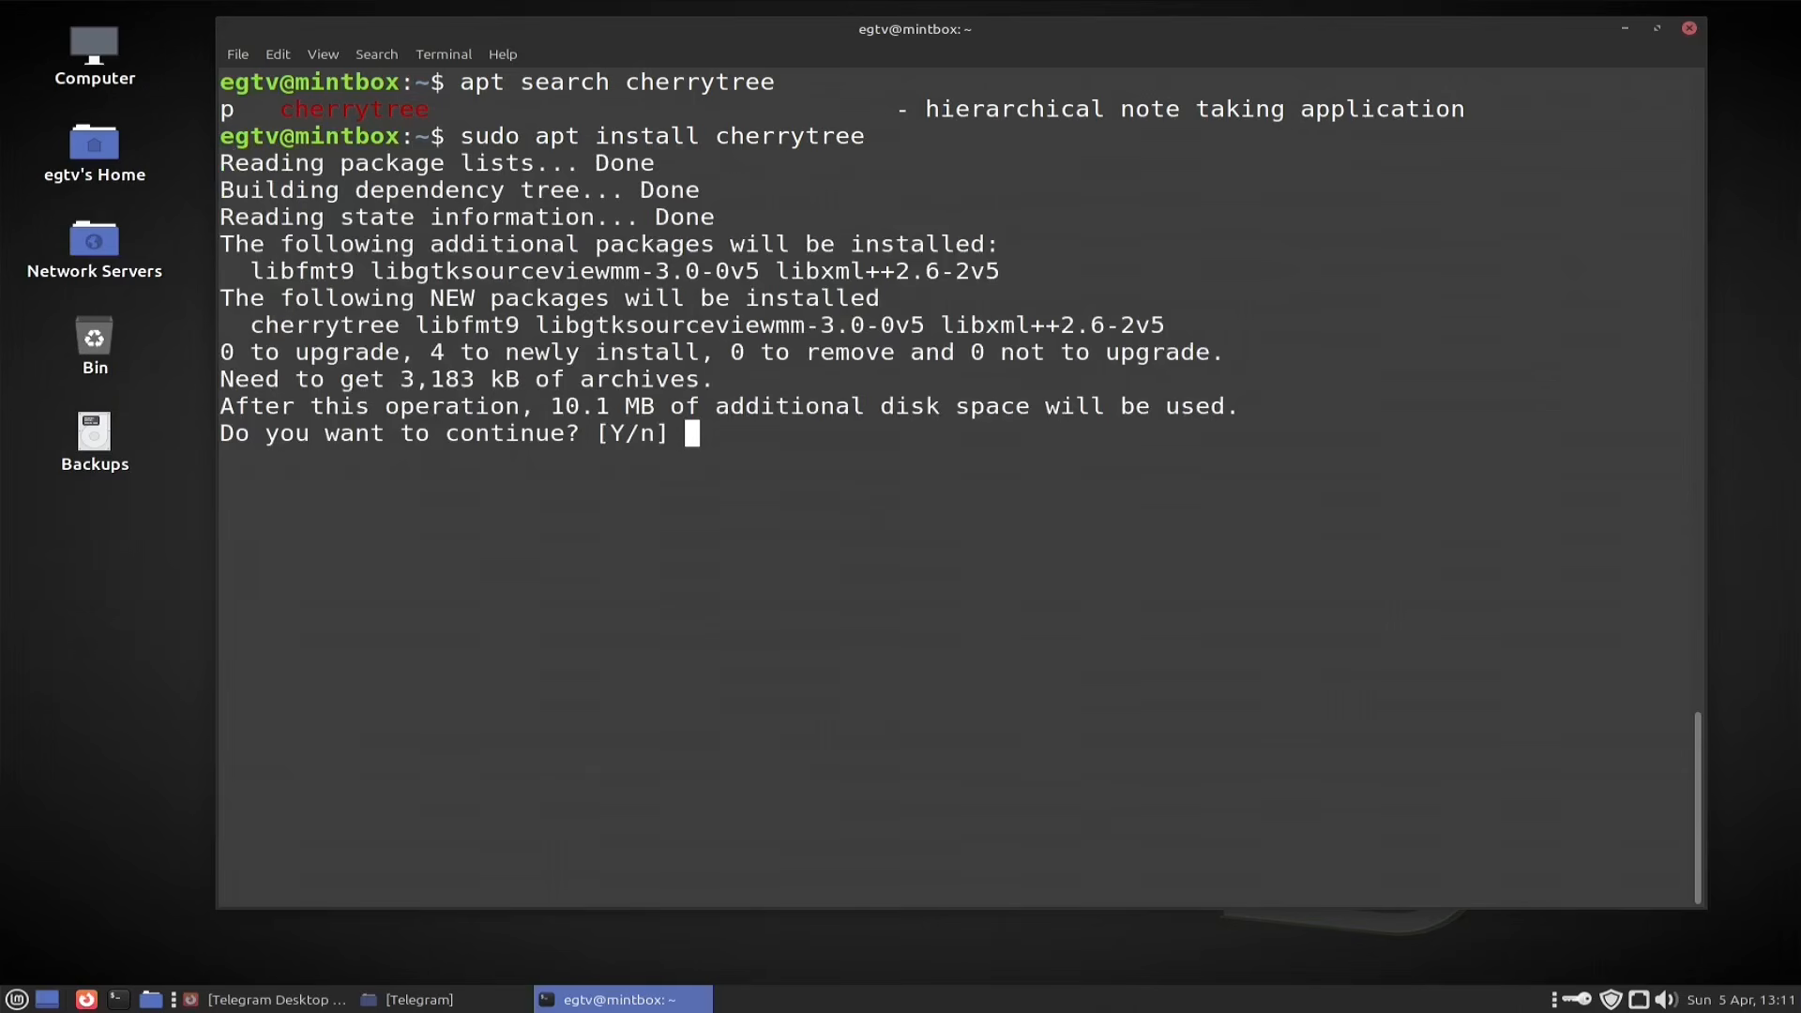
pyautogui.press('Return')
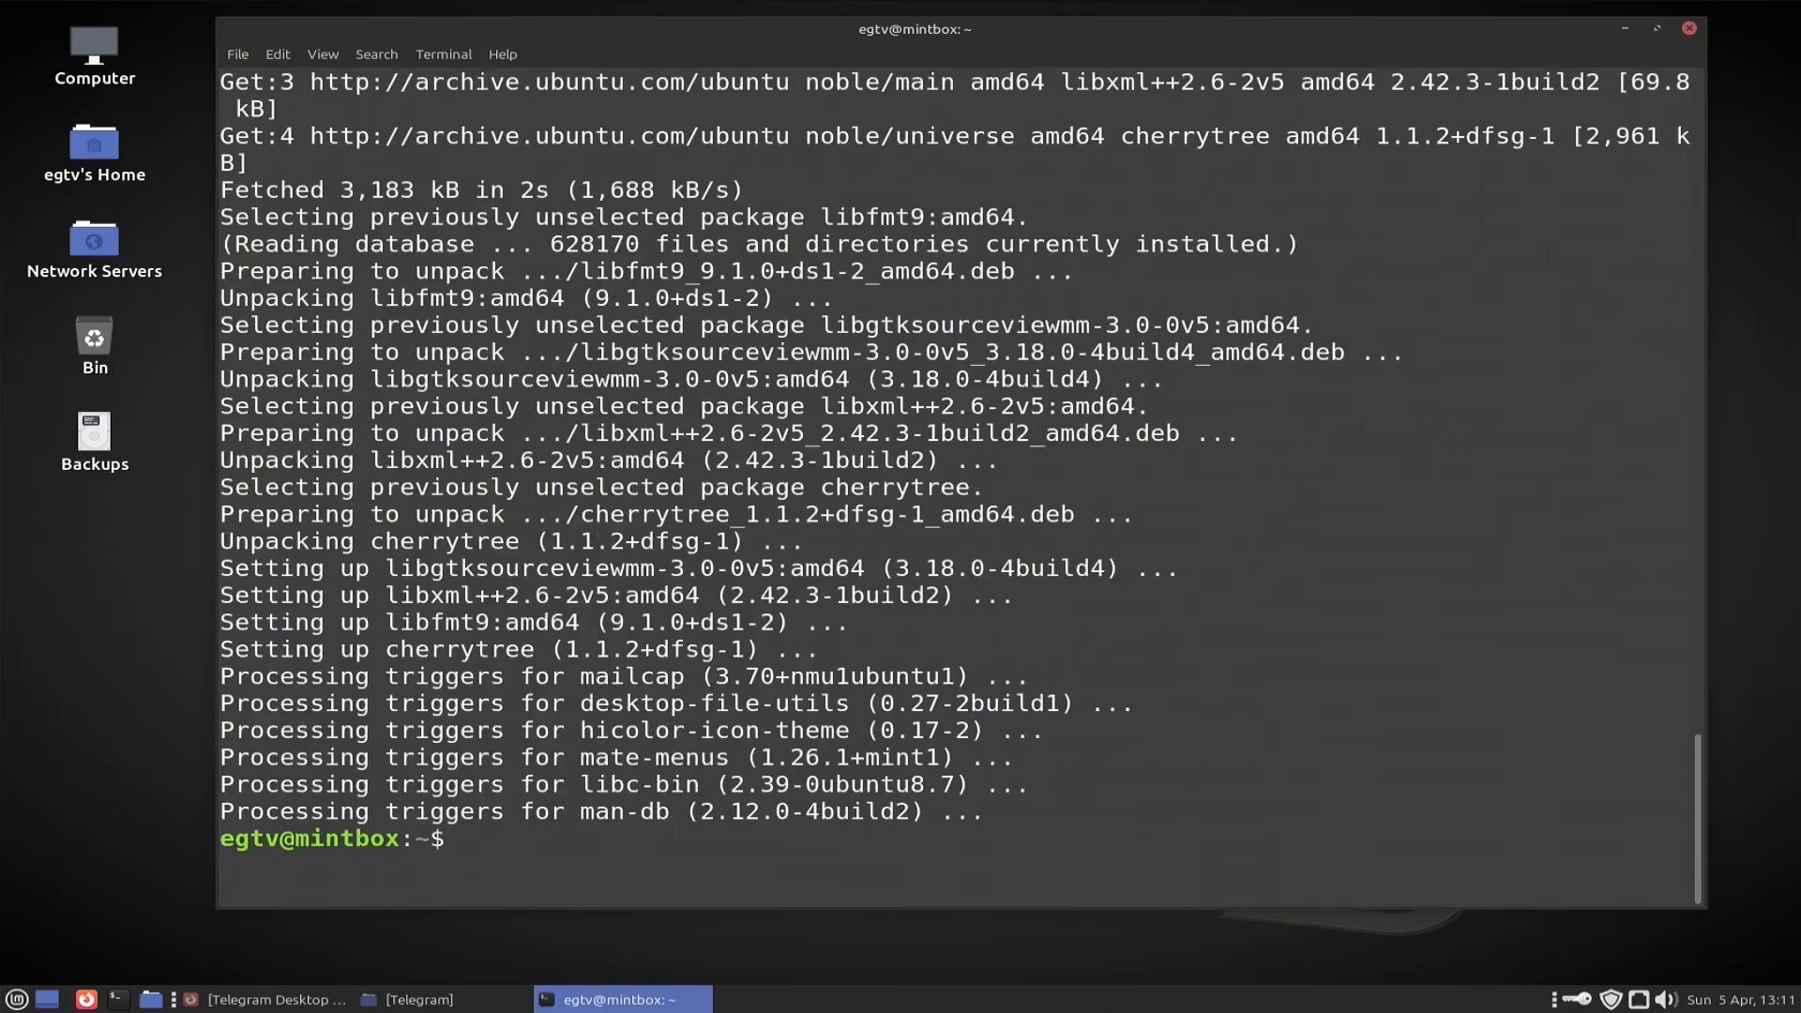
pyautogui.hotkey('ctrl', 'l')
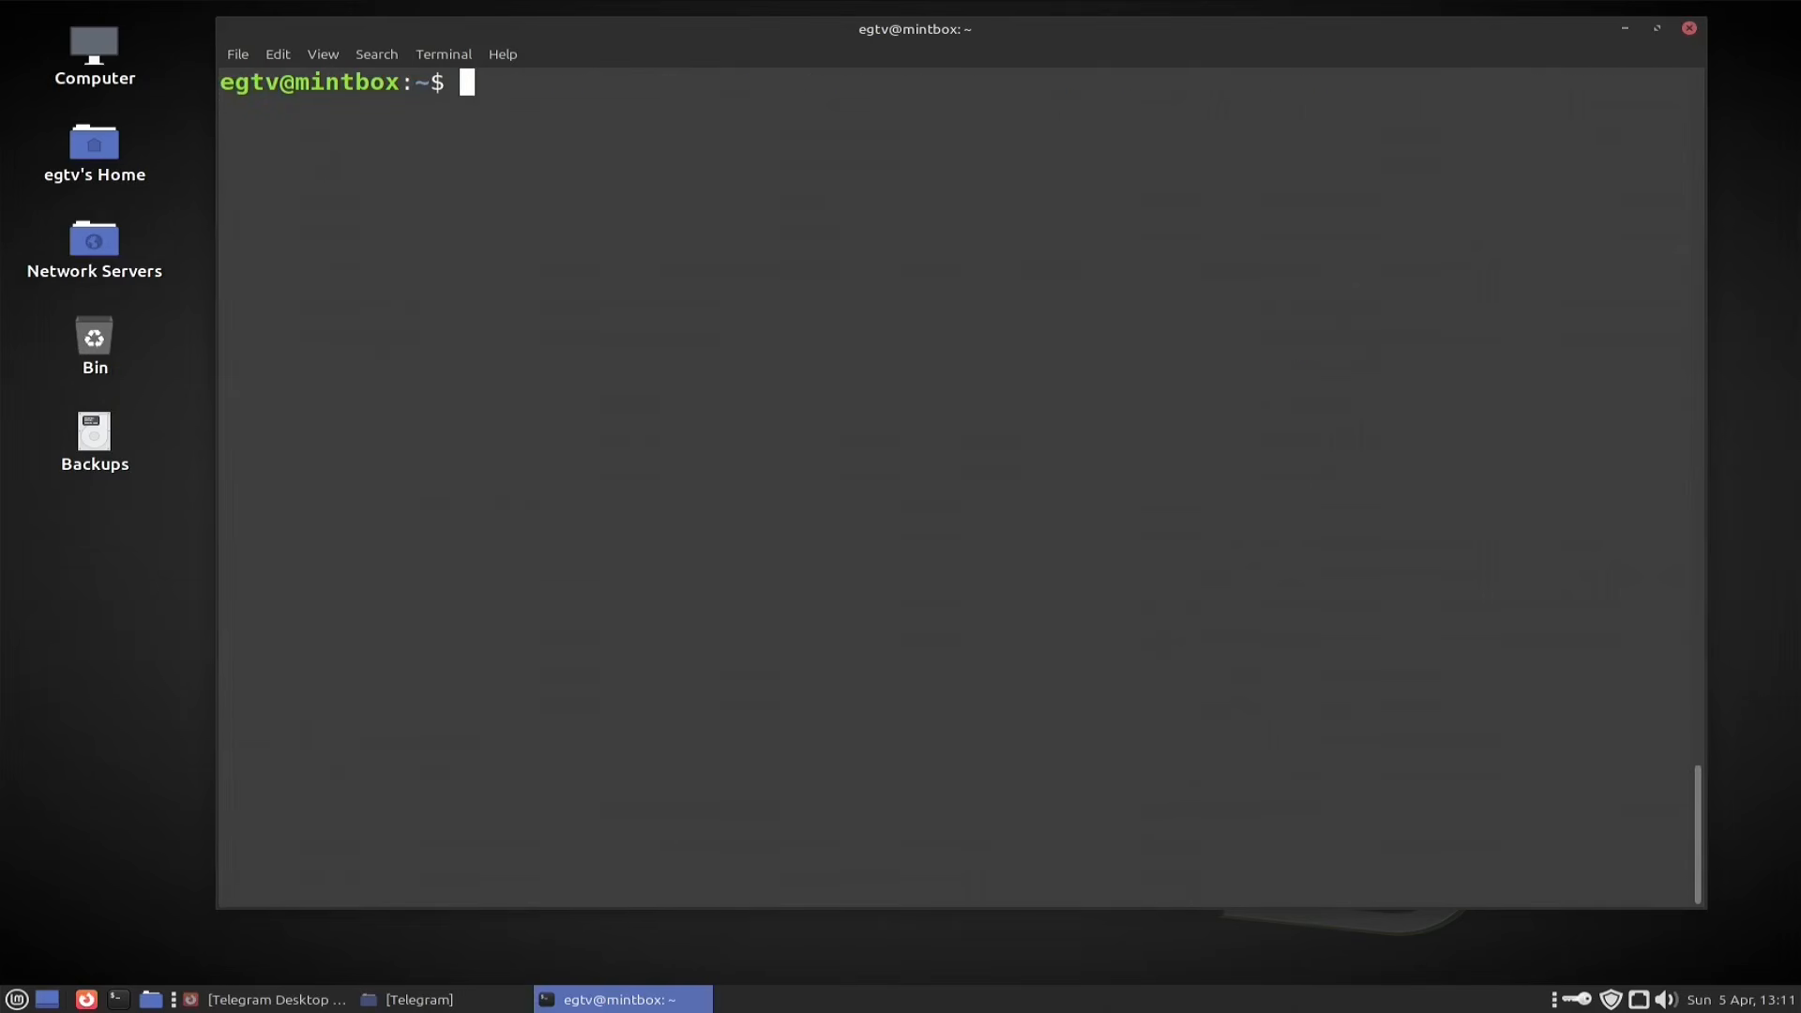
# Step: Find the newly installed CherryTree by searching the applications for cherr, launch it to check it, and close its window
pyautogui.press('super')
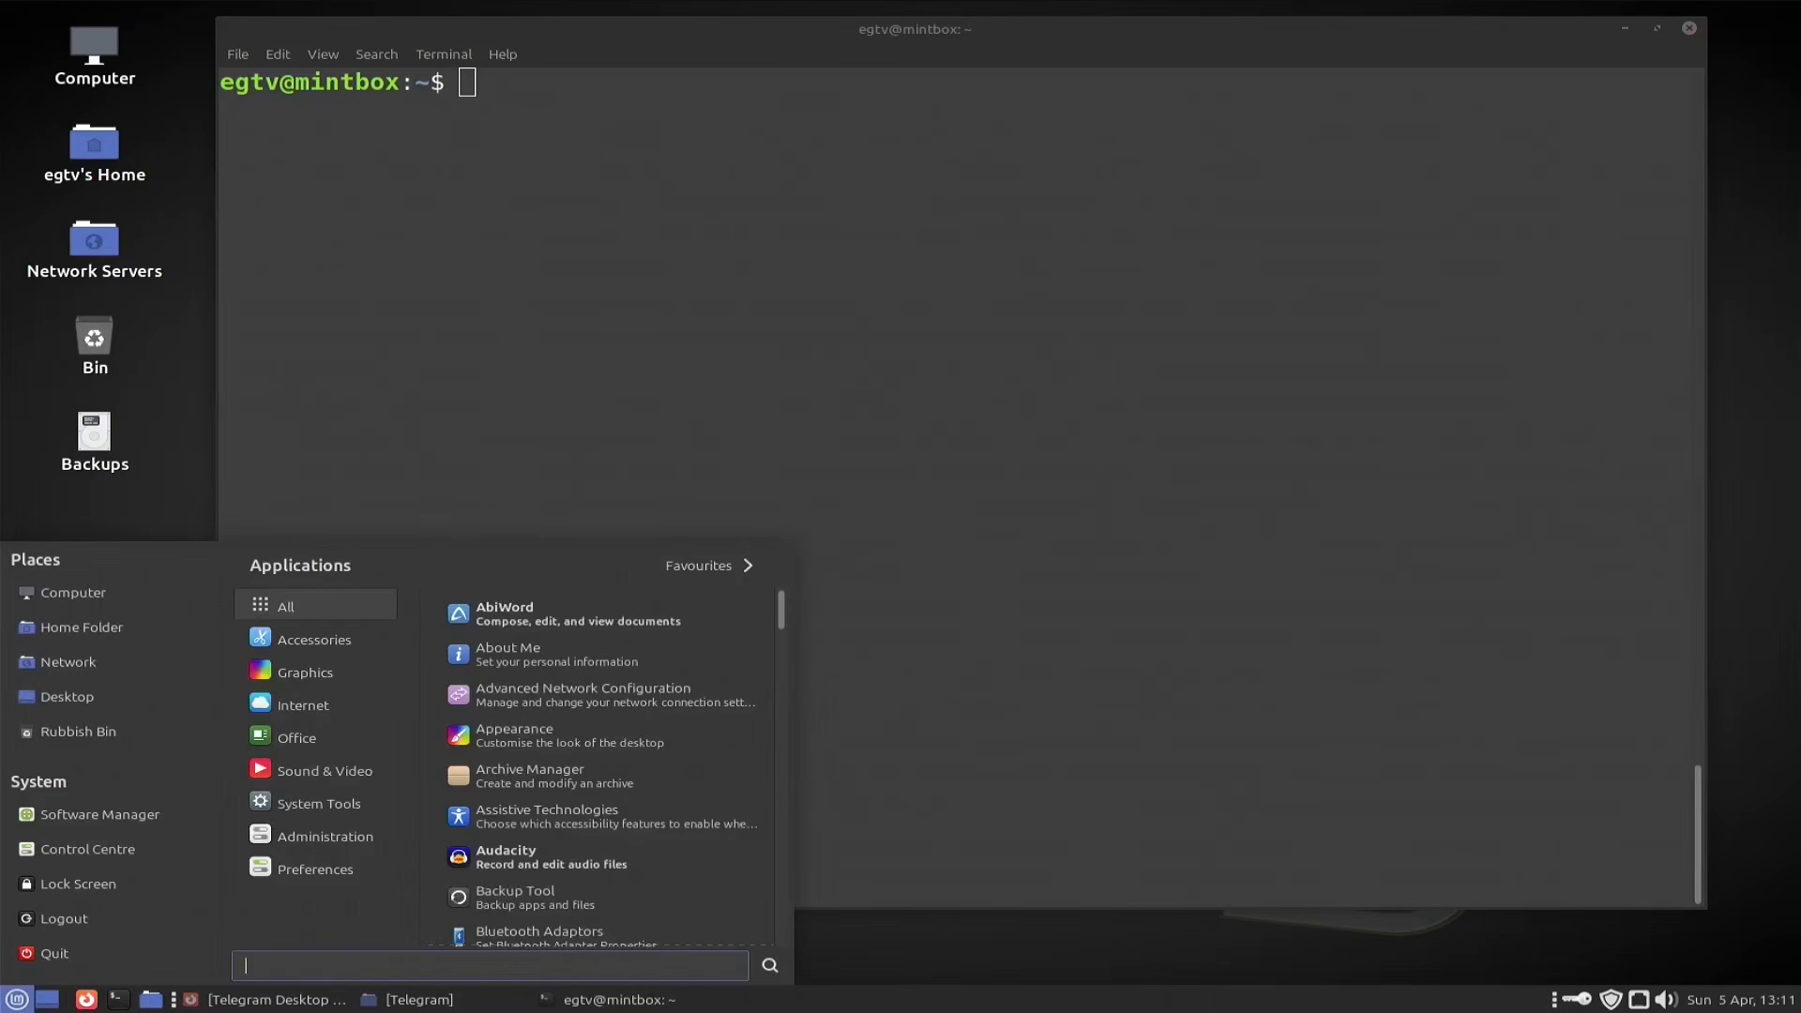
pyautogui.write('cherr')
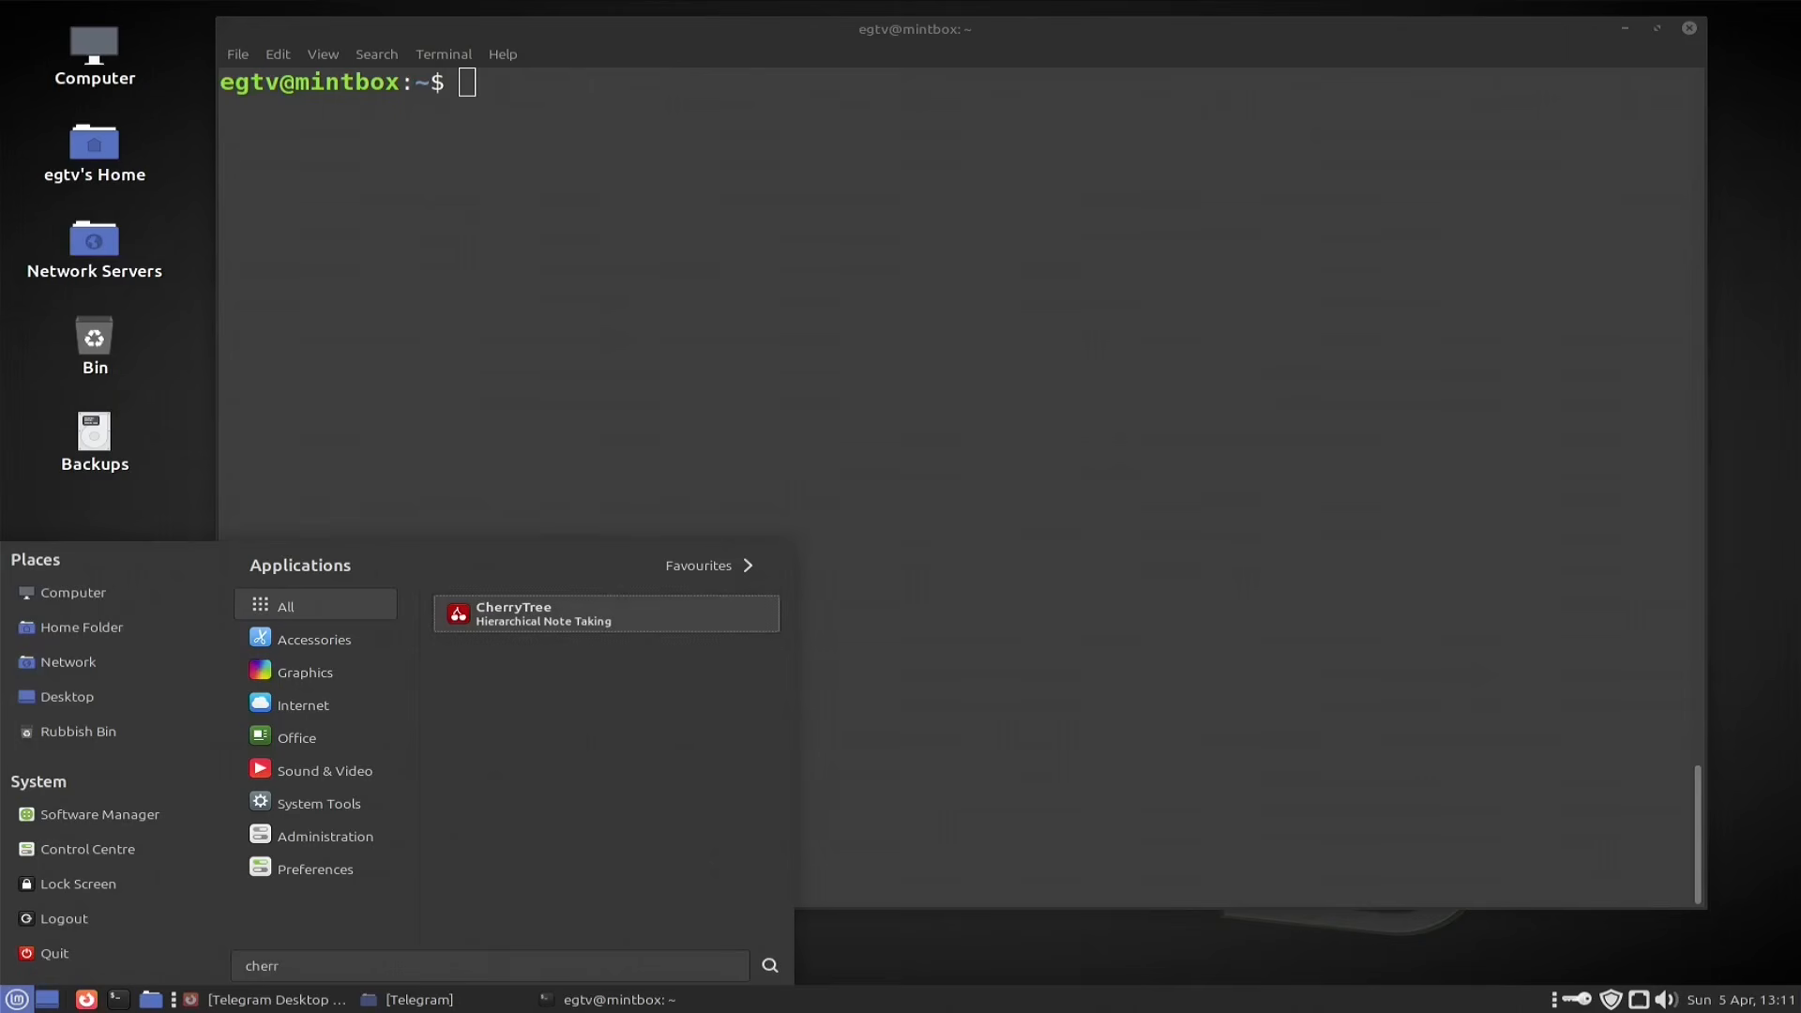
pyautogui.press('Return')
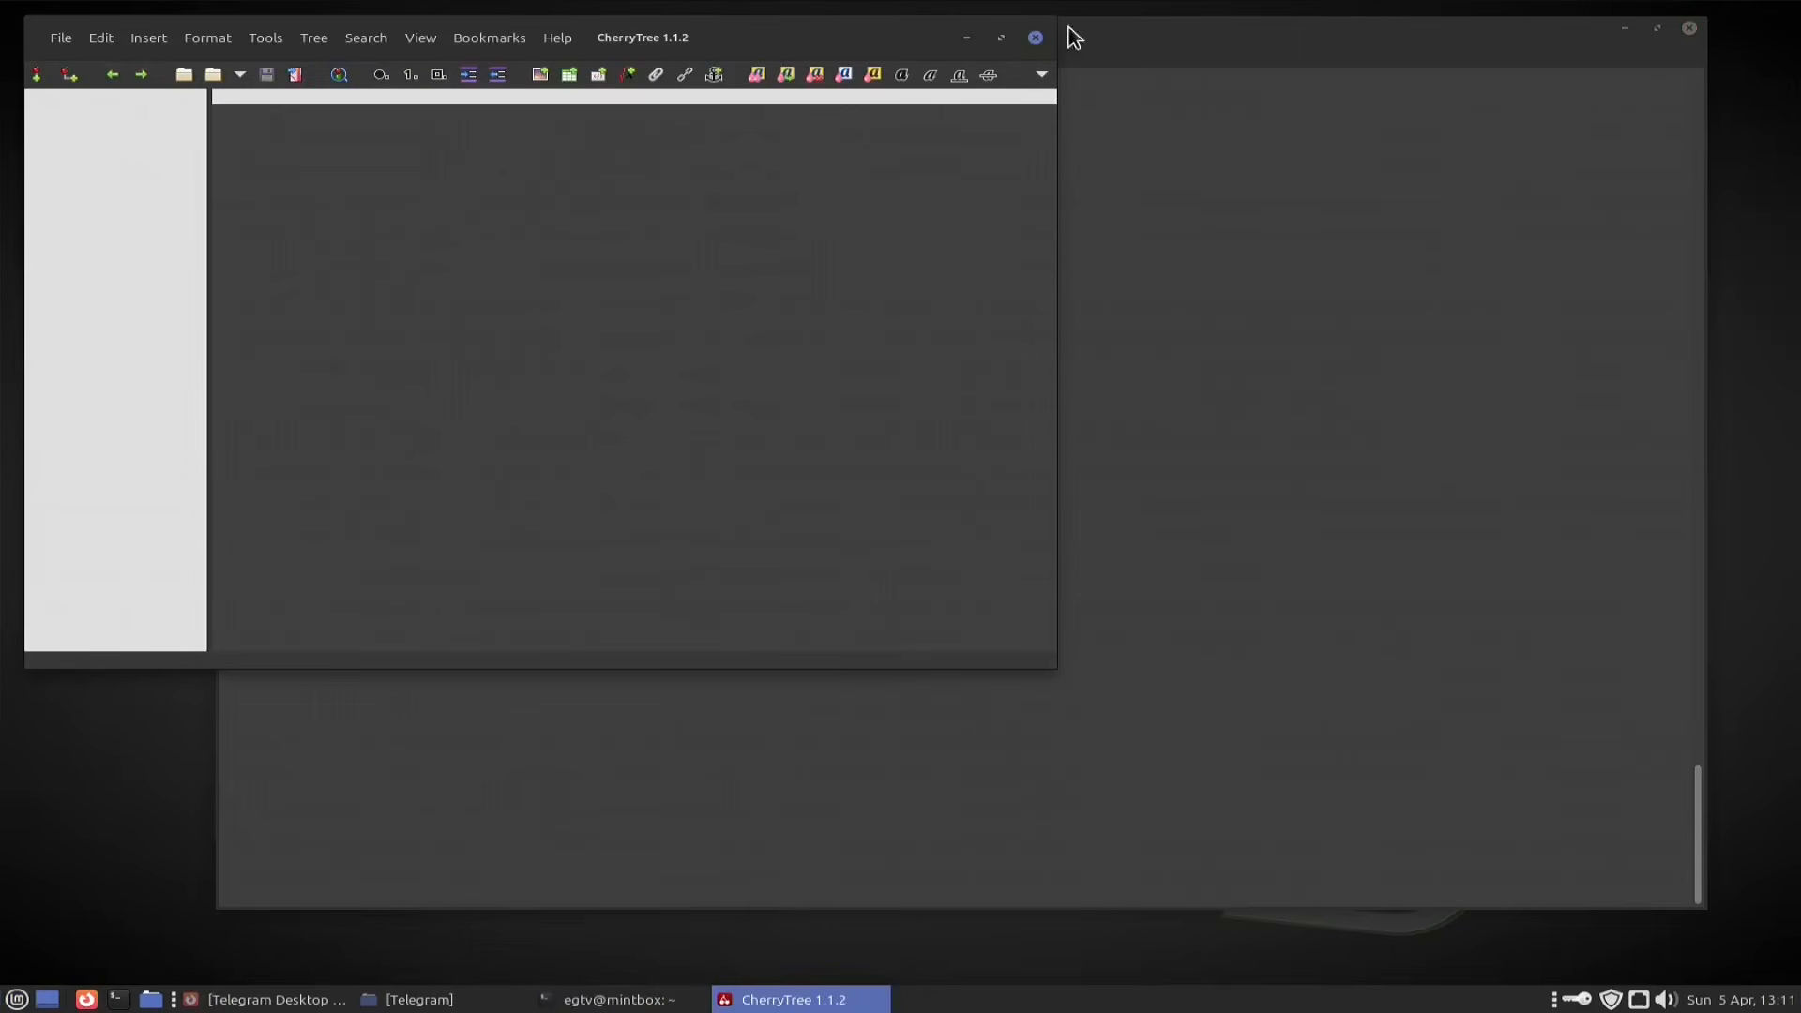
pyautogui.click(1038, 38)
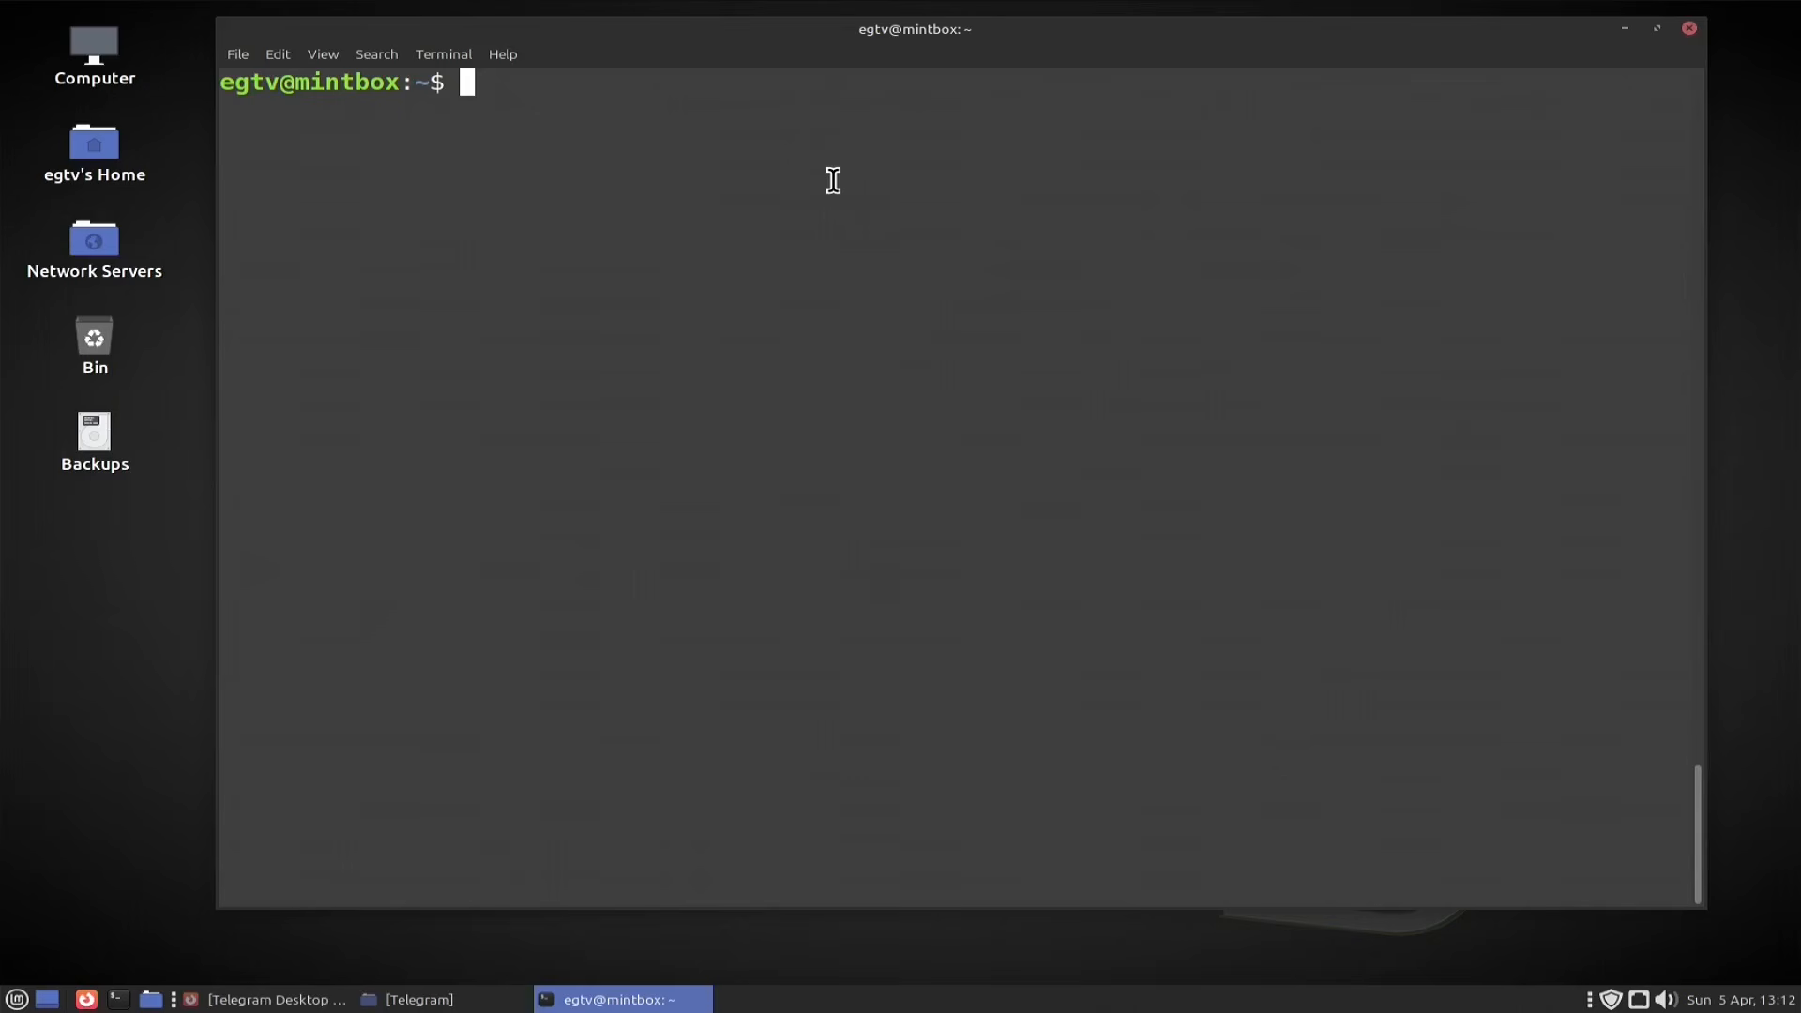
# Step: Search the repositories with apt search signal and look through the whole result list for the Signal messenger
pyautogui.write('apt search')
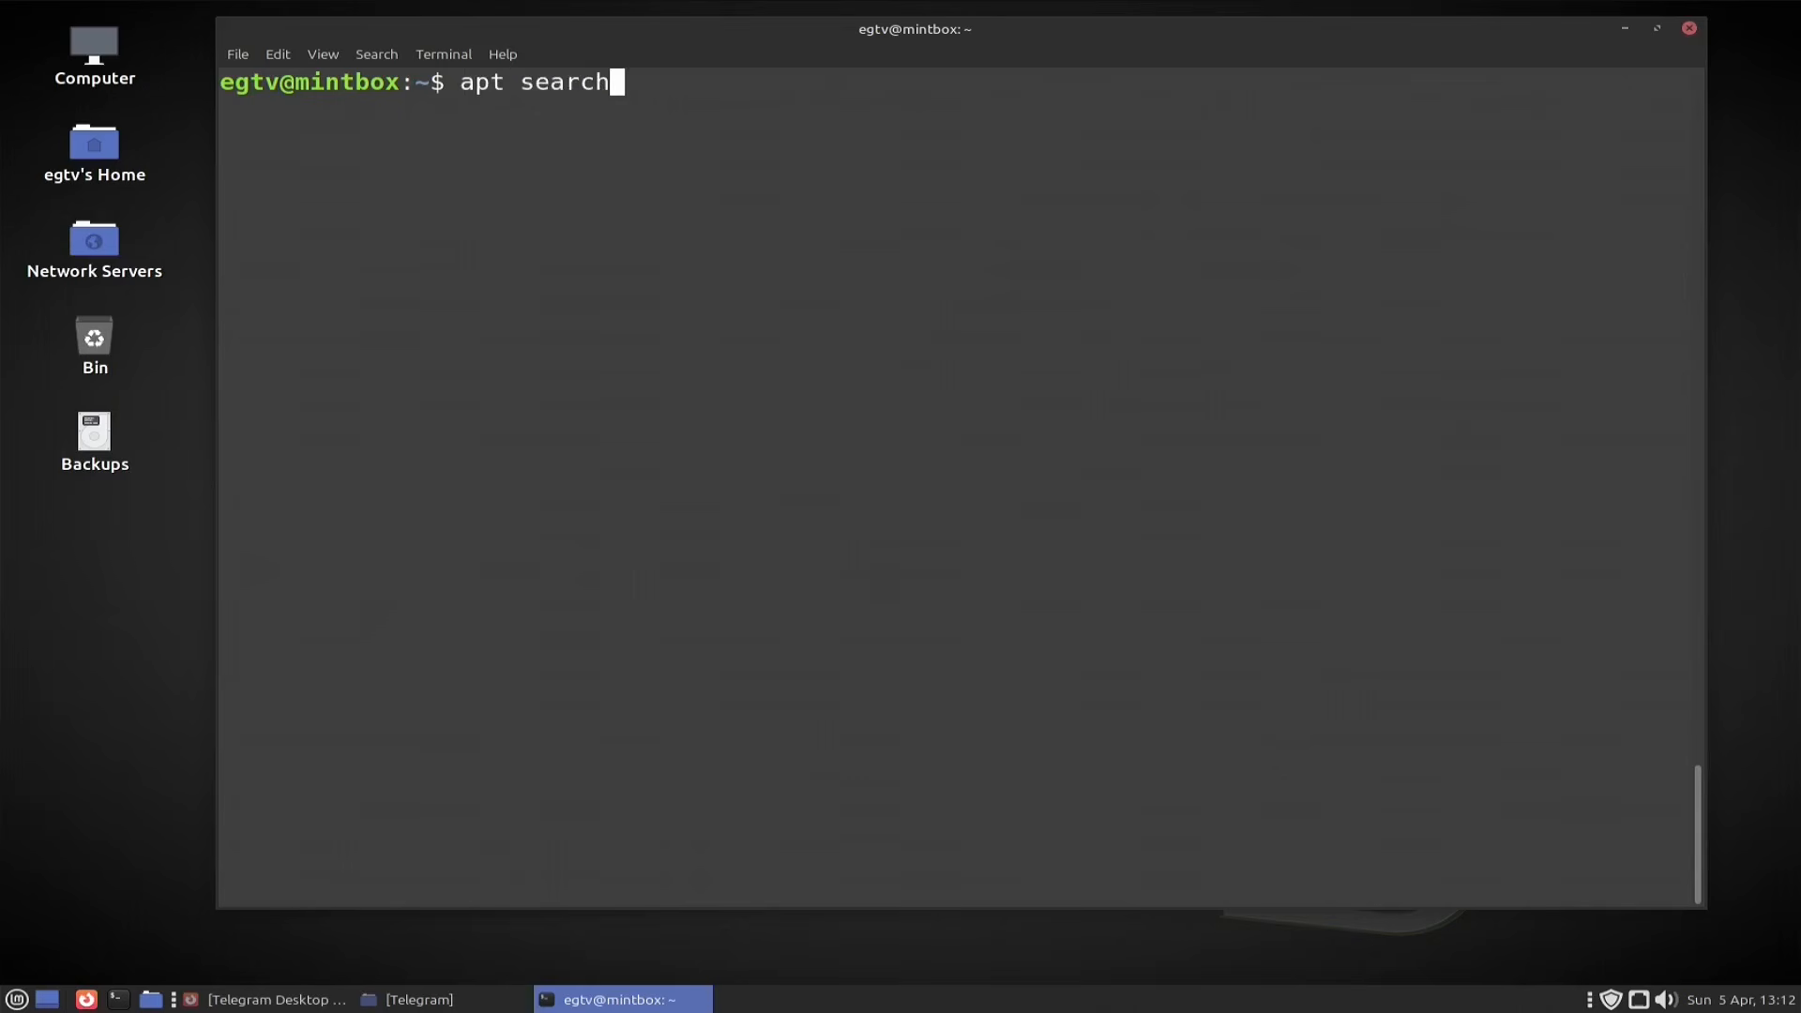
pyautogui.write(' signal')
pyautogui.press('Return')
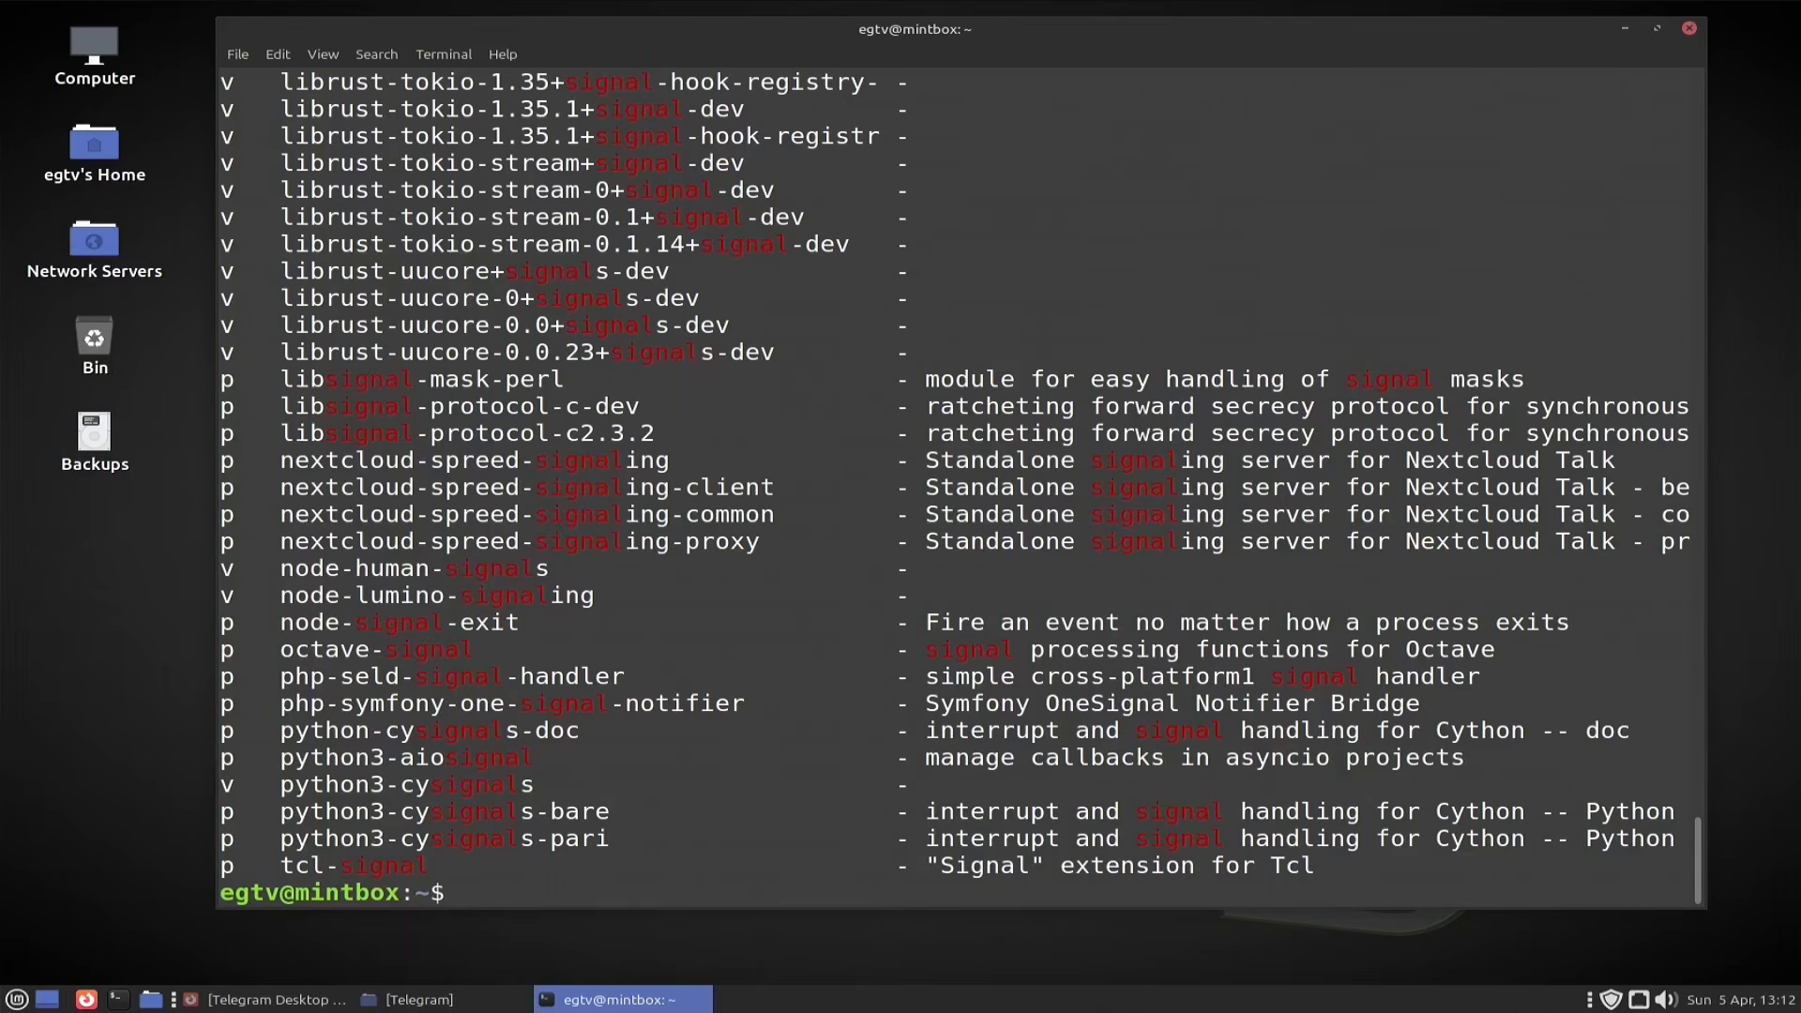
pyautogui.scroll(15, 823, 309)
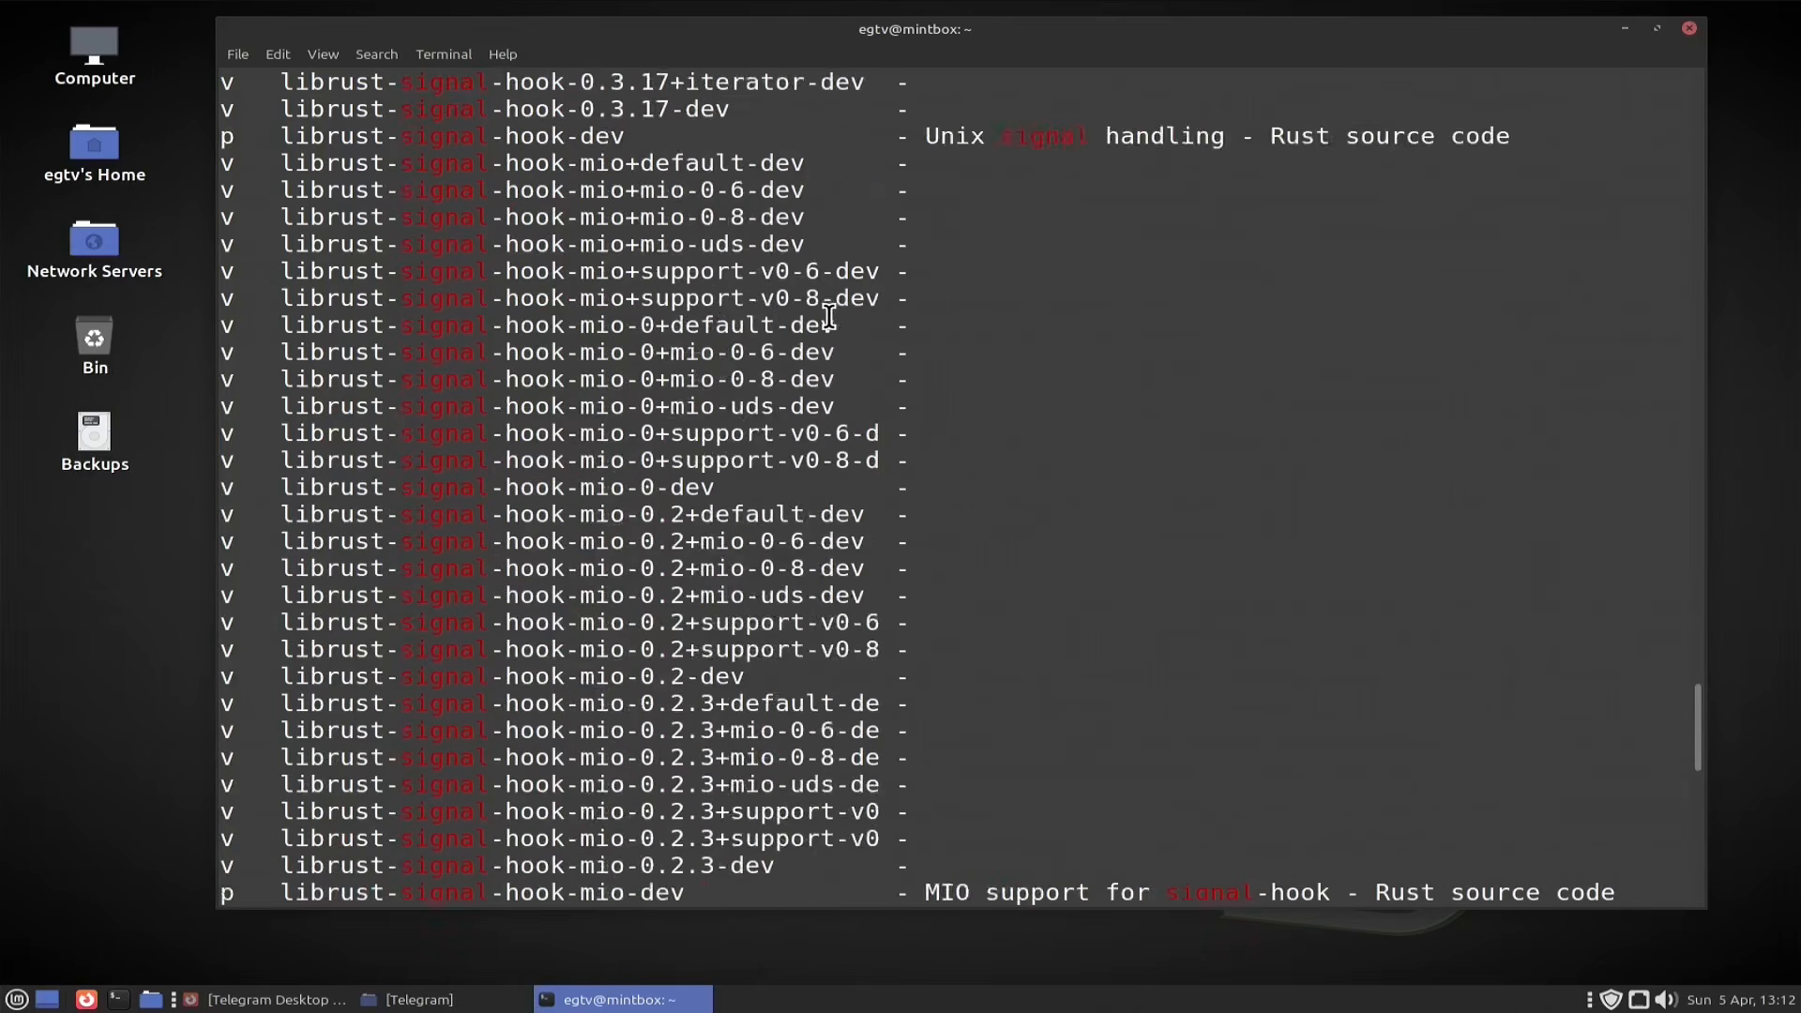
pyautogui.scroll(20, 830, 317)
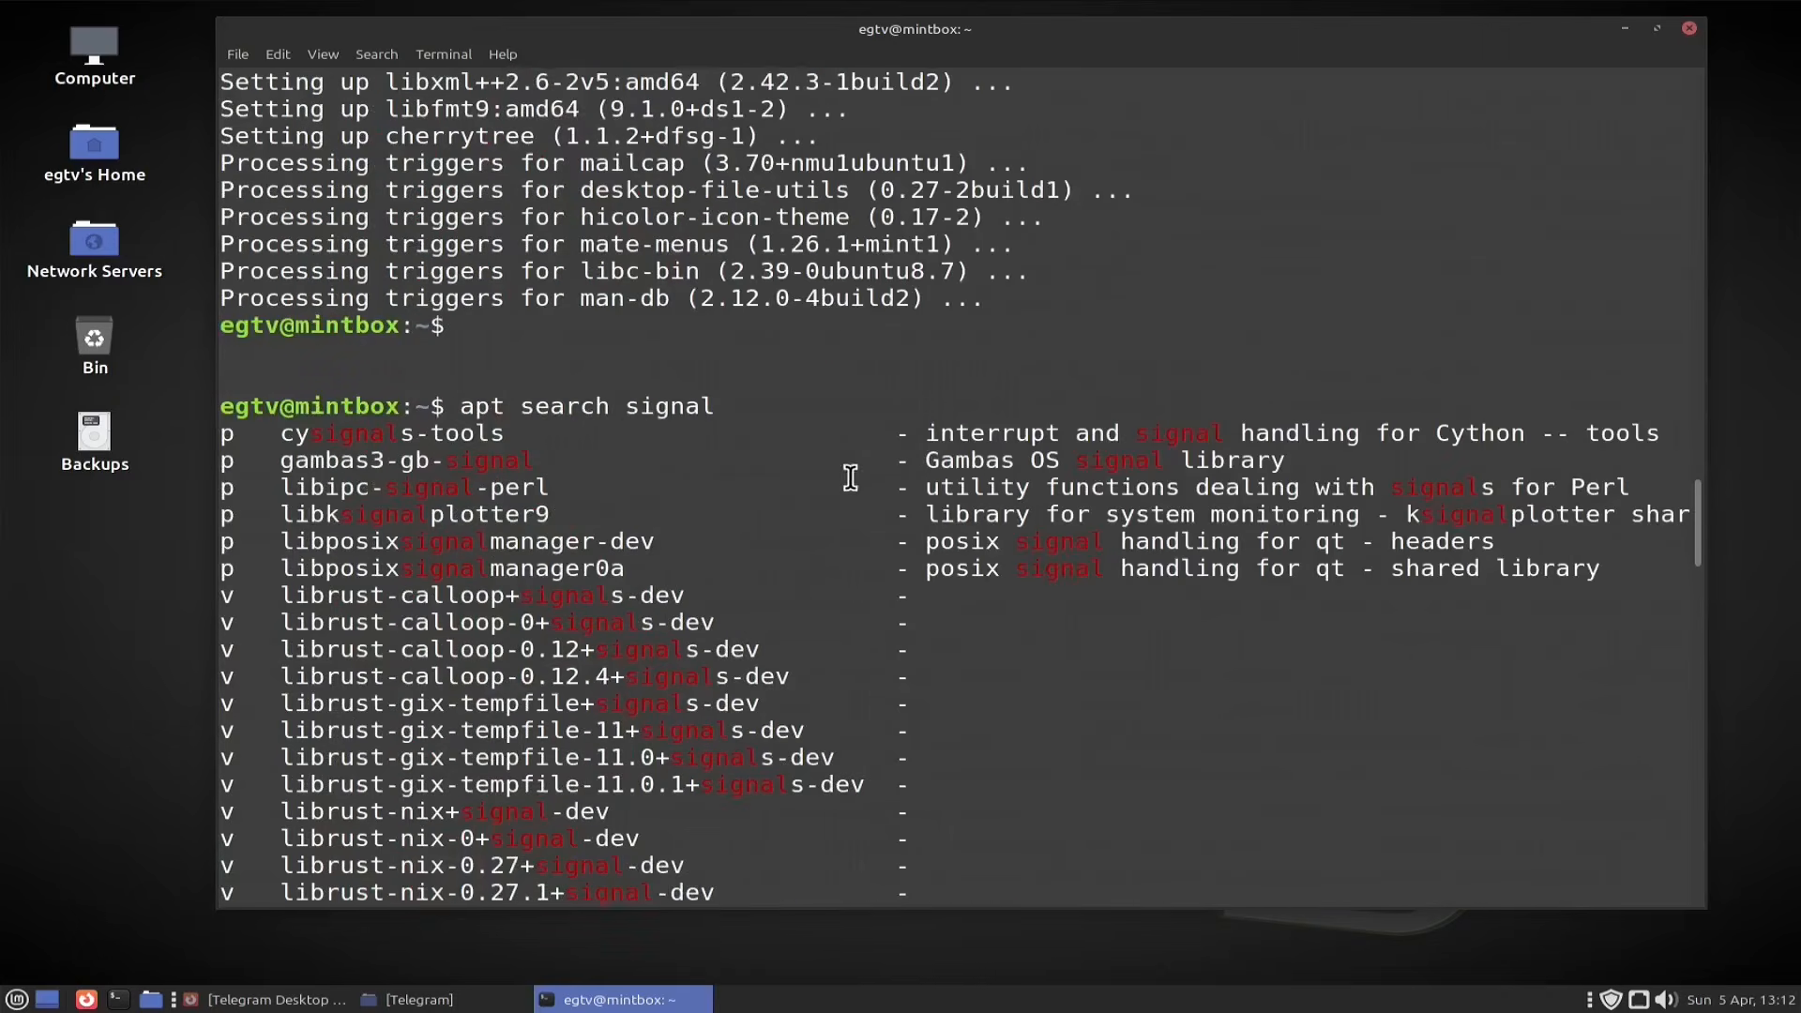
pyautogui.scroll(-5, 853, 474)
pyautogui.scroll(-20, 858, 495)
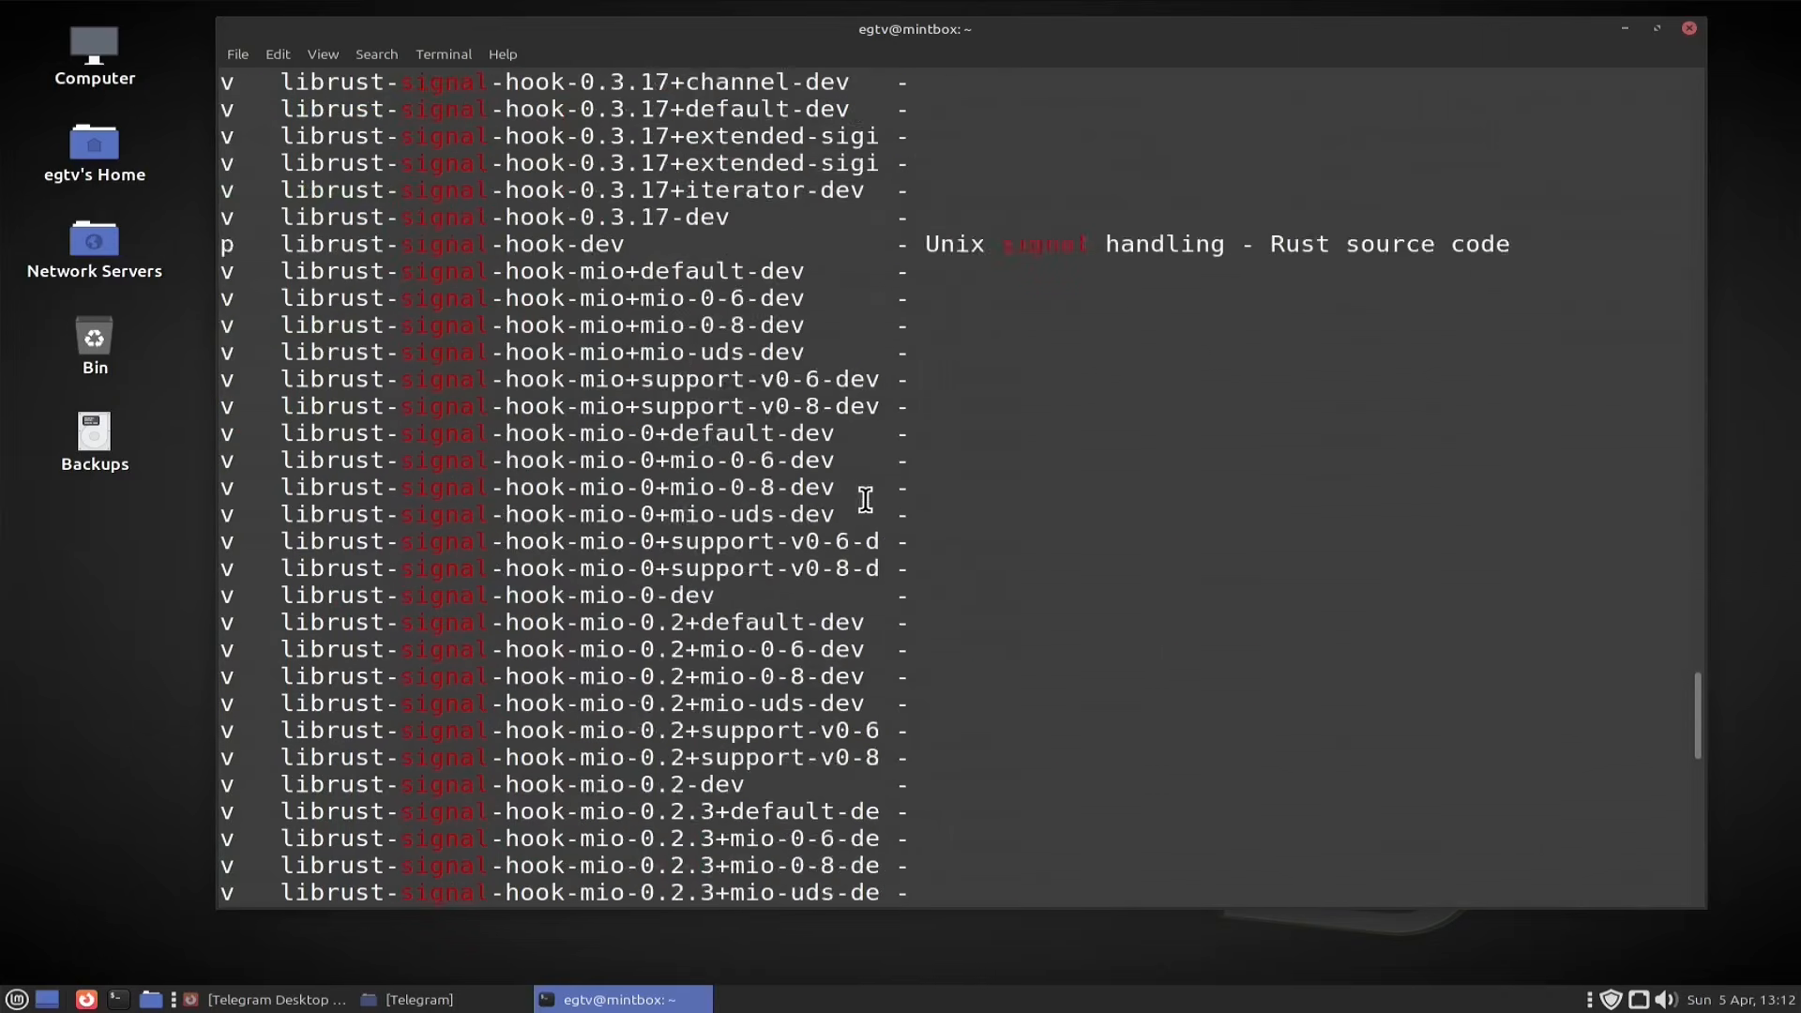
pyautogui.scroll(-5, 864, 505)
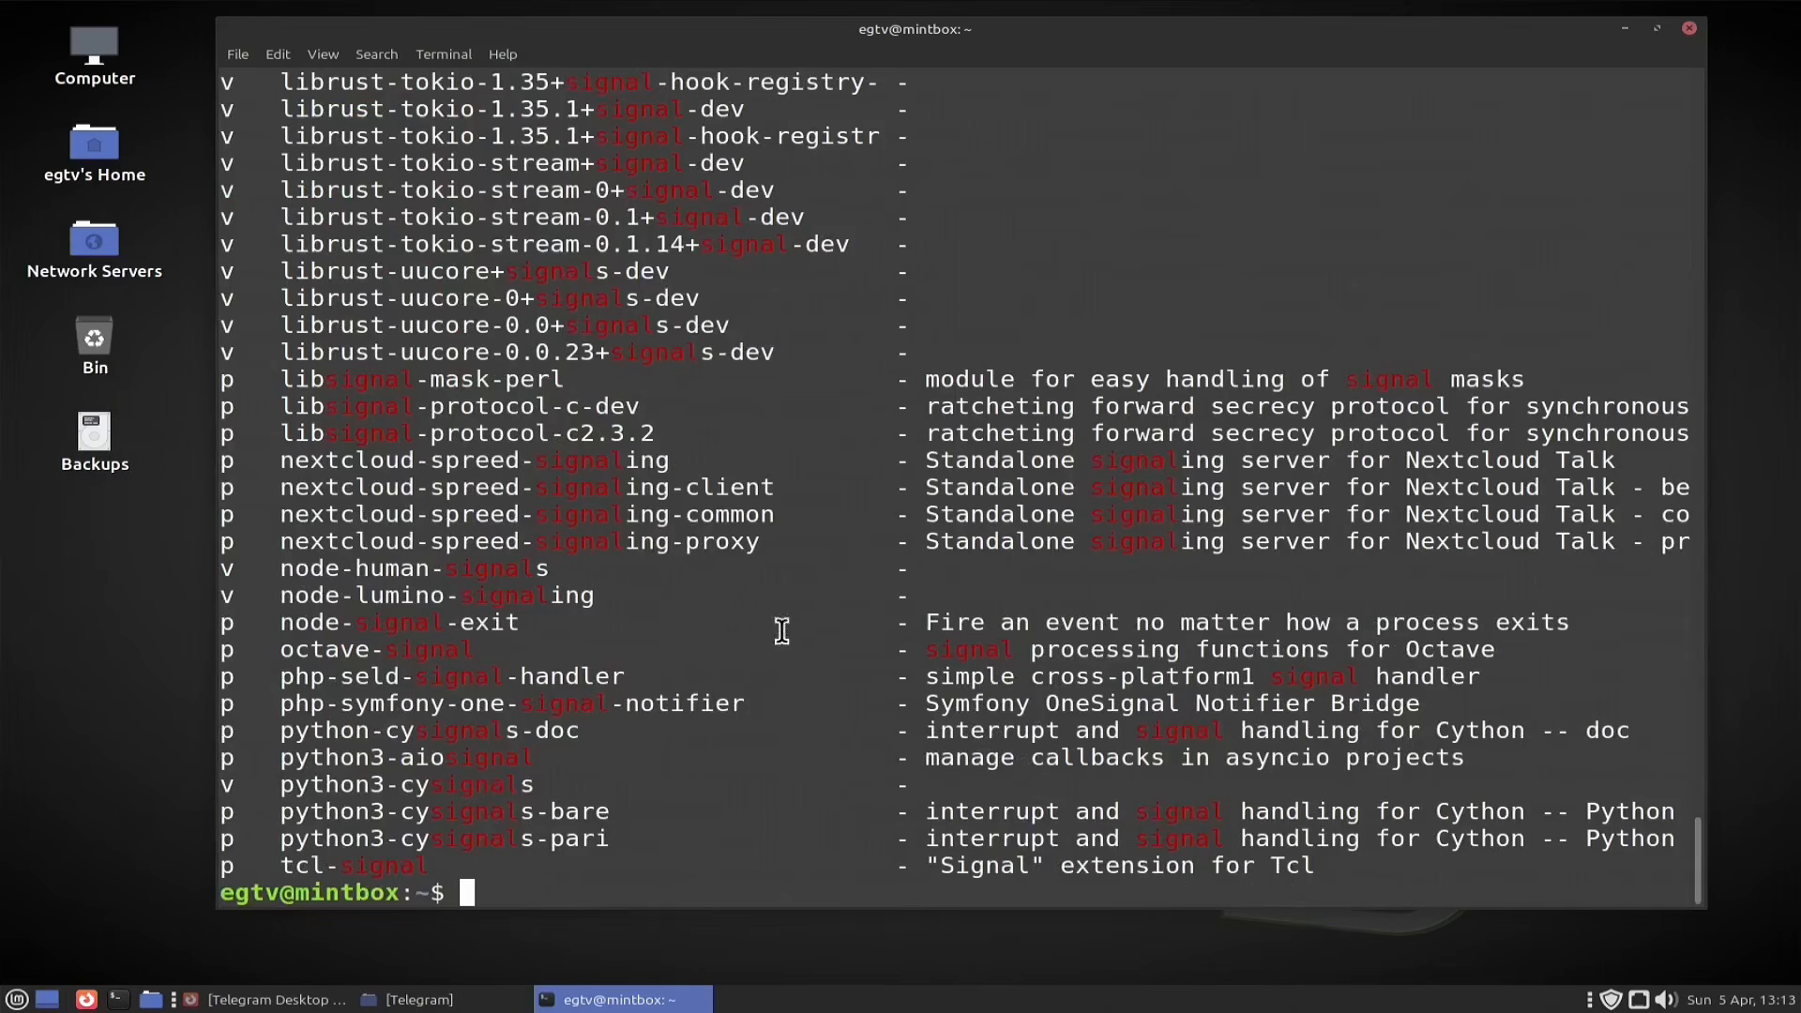
# Step: Switch to Firefox, minimise the Telegram folder window, and read the signing-key instruction on the Signal for Linux download page
pyautogui.moveTo(574, 1003)
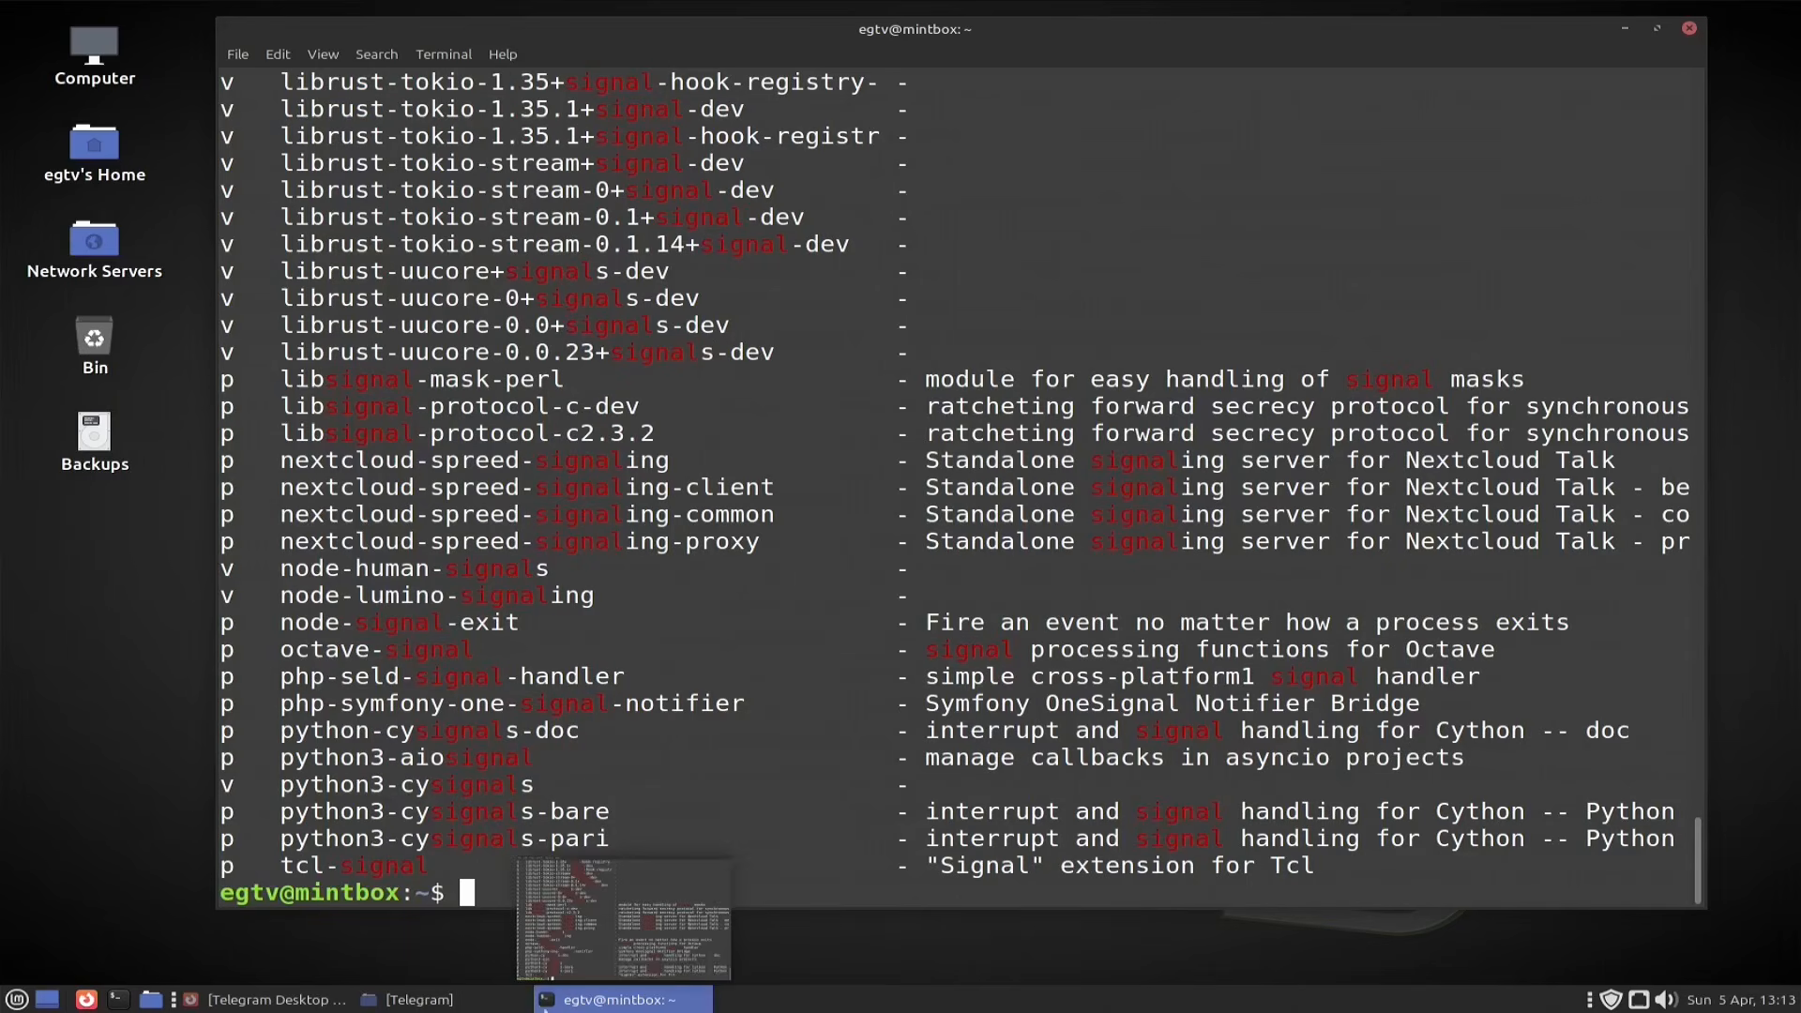
pyautogui.scroll(2, 487, 1007)
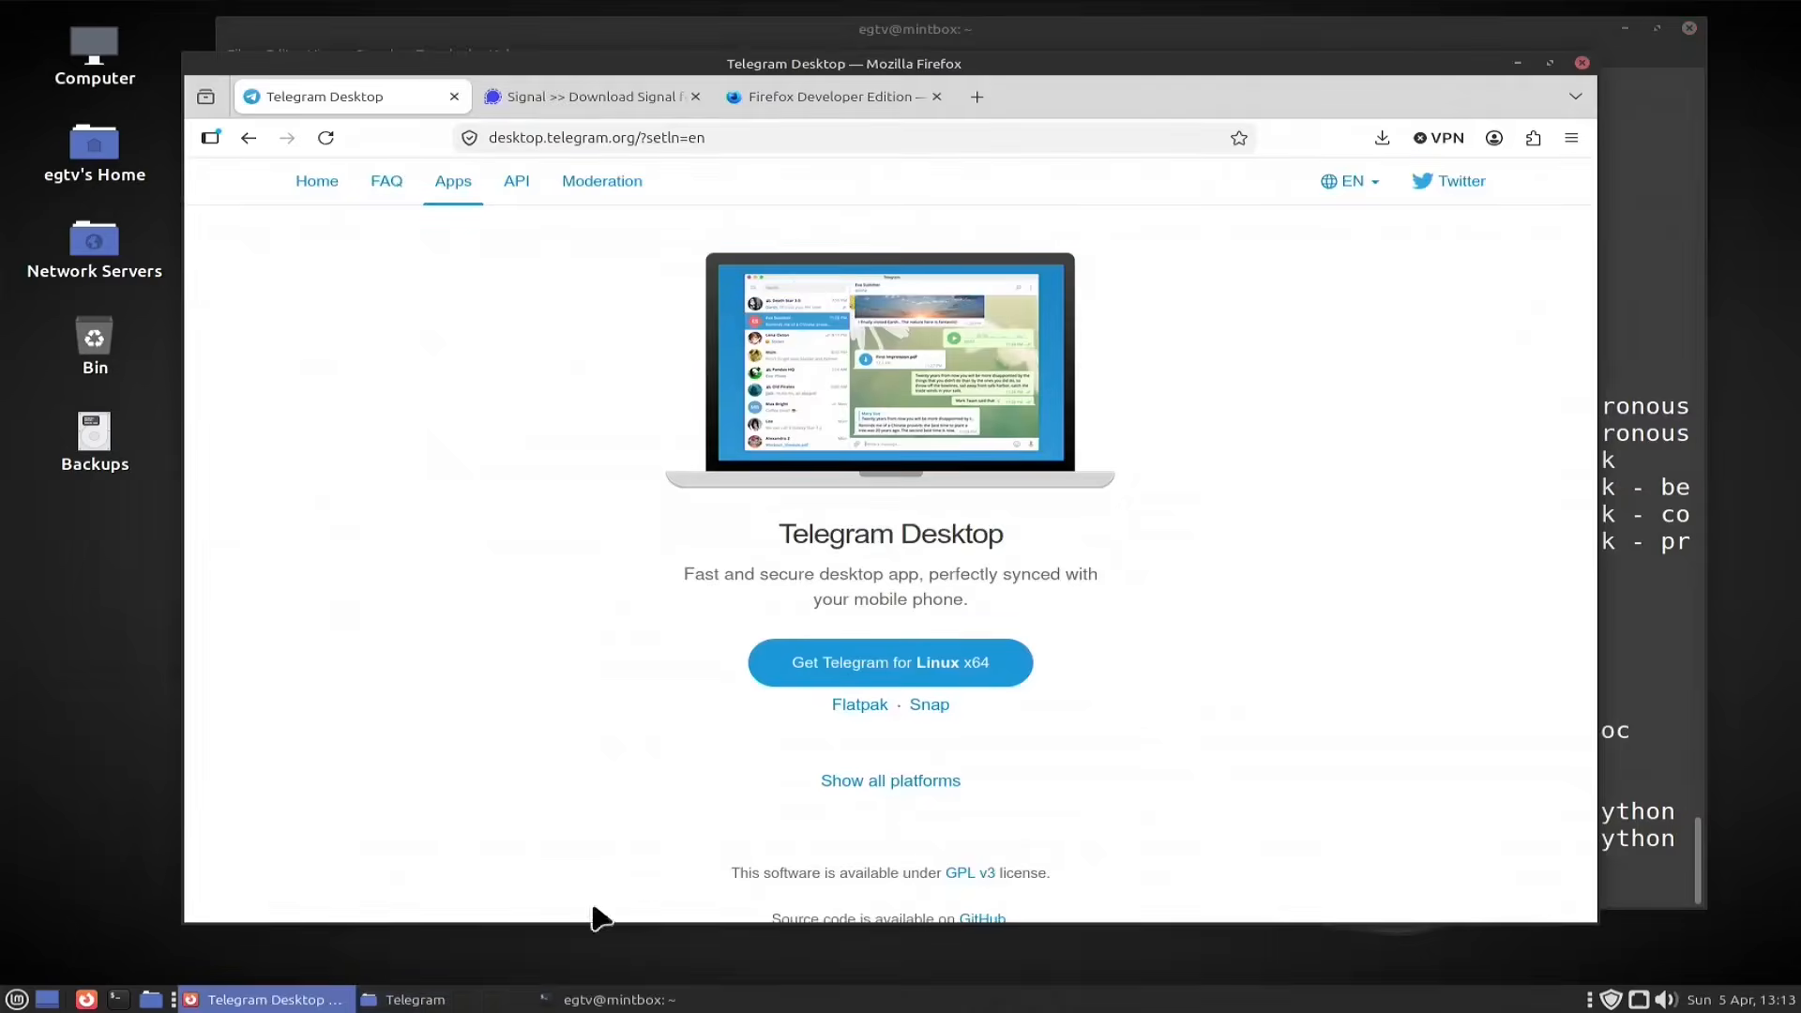
pyautogui.click(487, 1008)
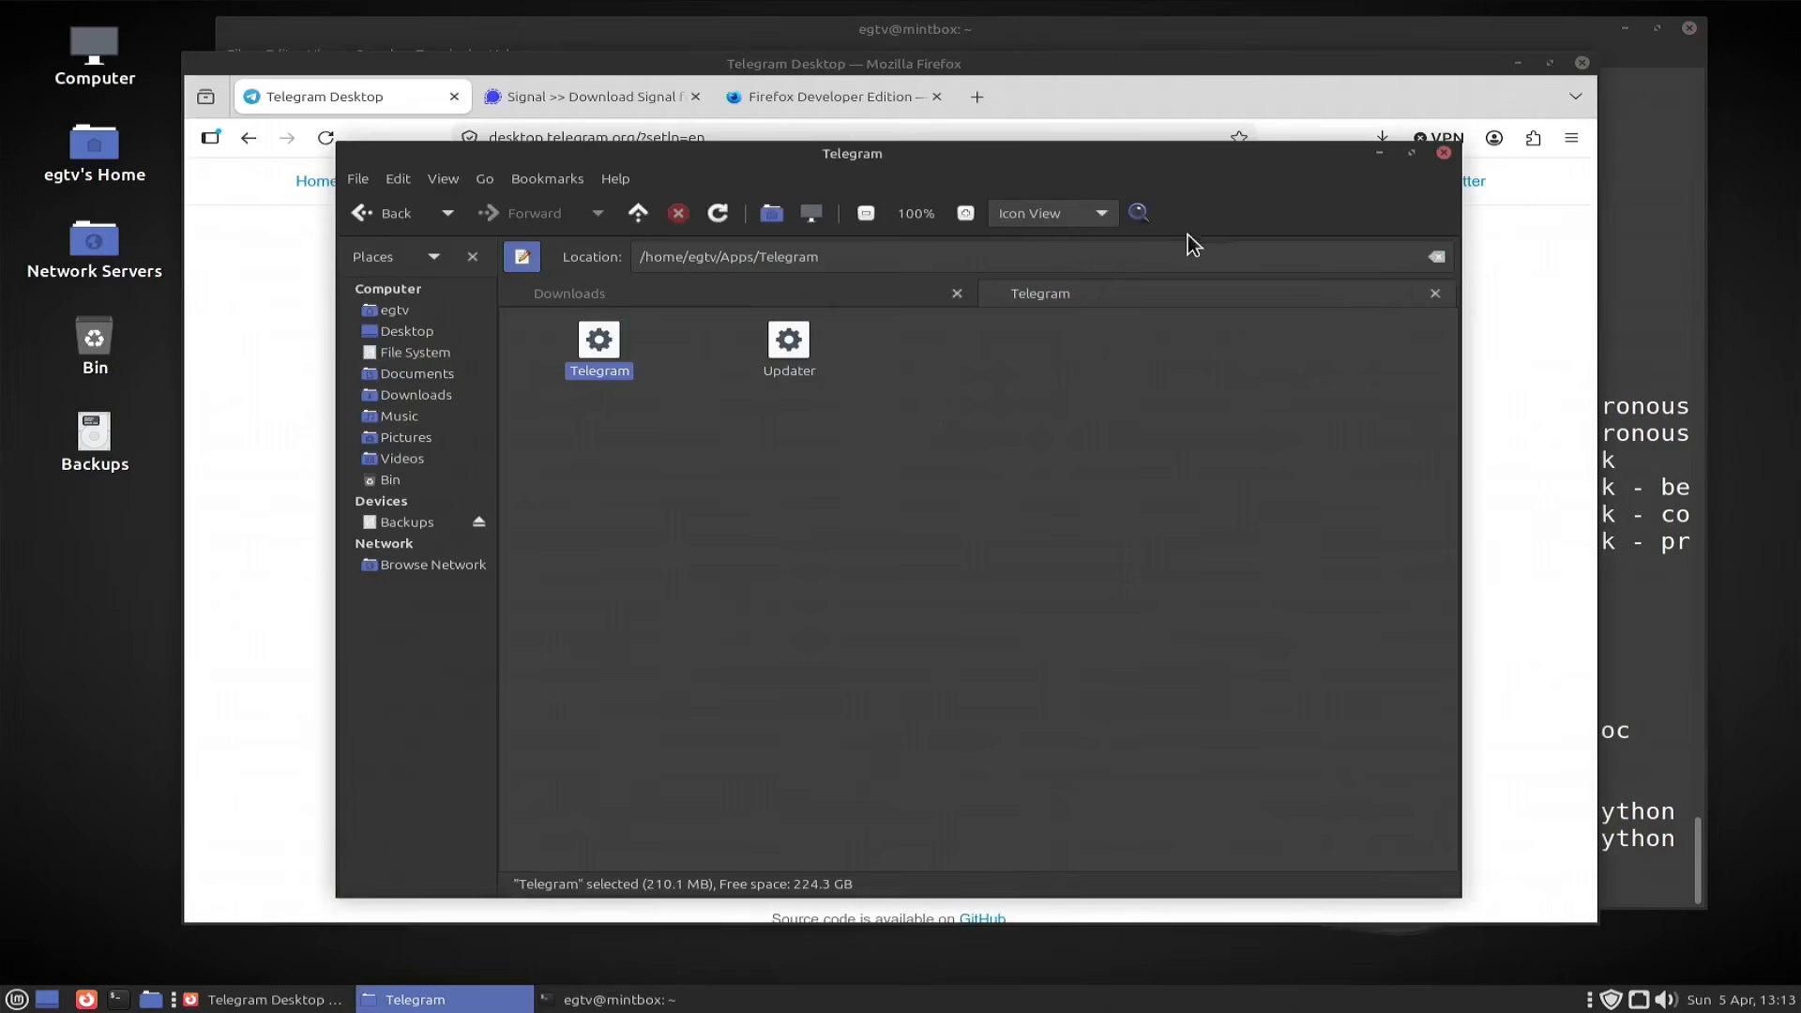
pyautogui.click(1379, 152)
pyautogui.moveTo(539, 98)
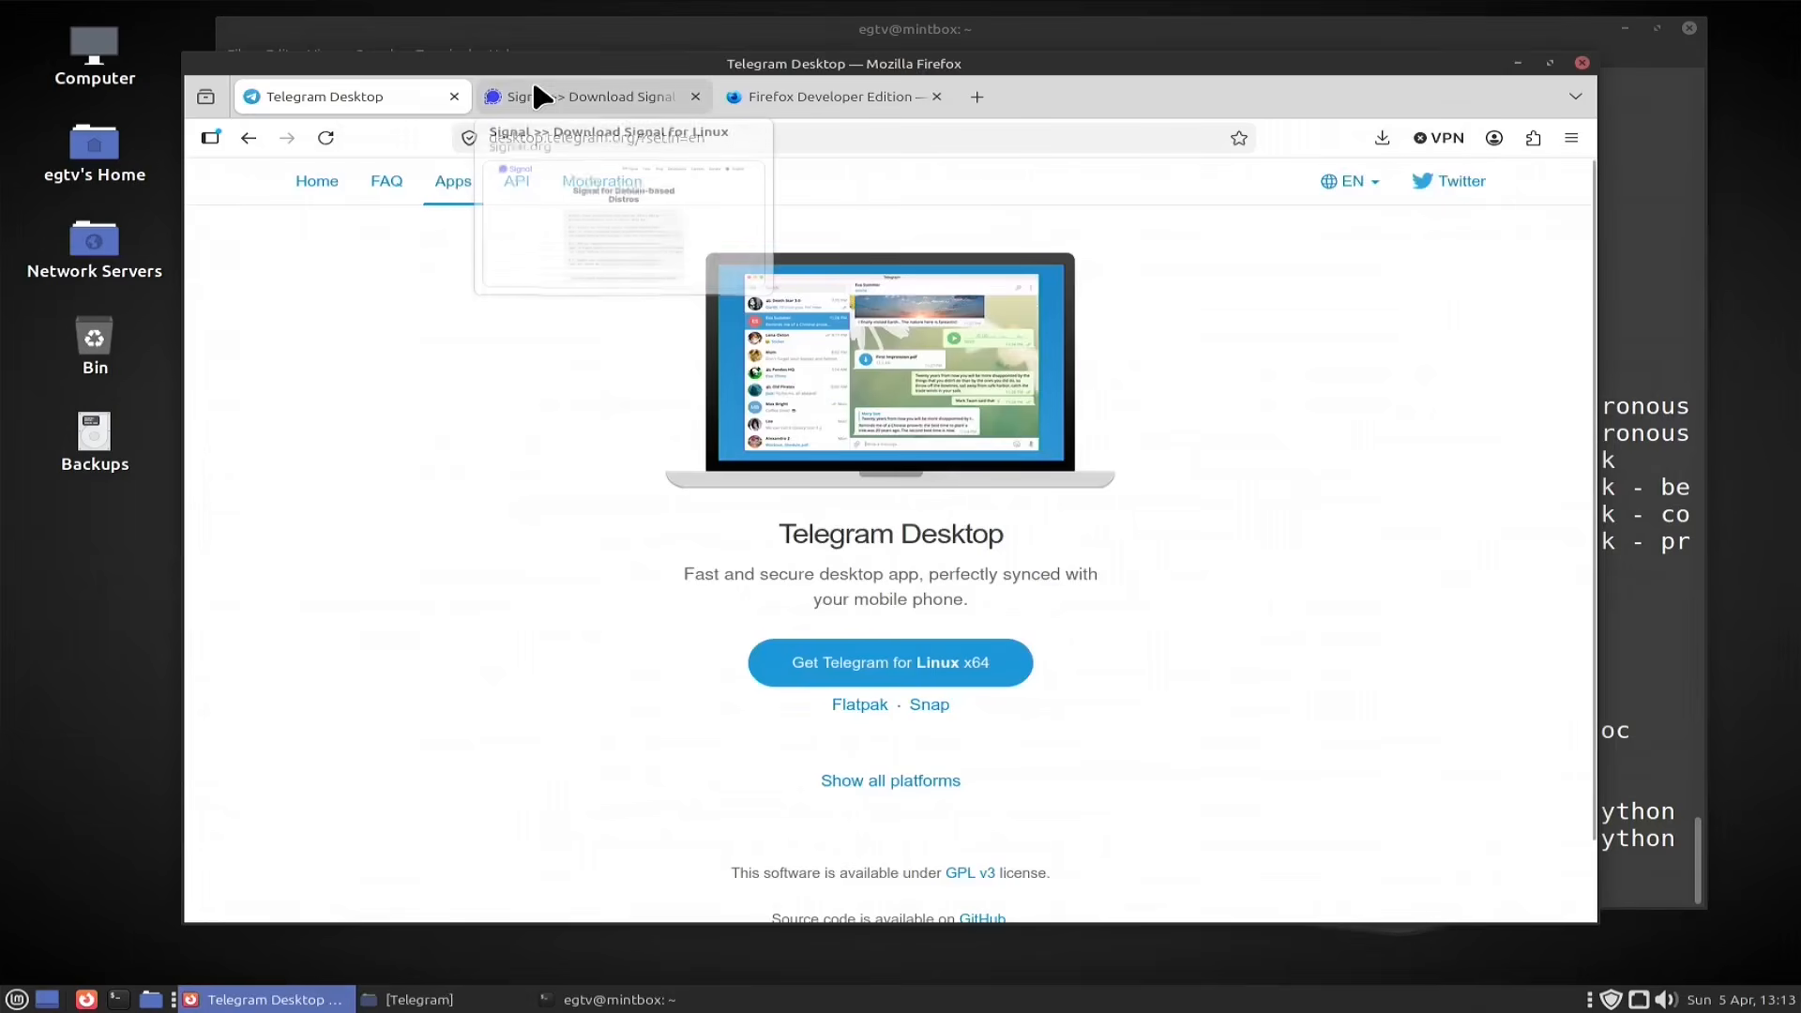
pyautogui.click(553, 98)
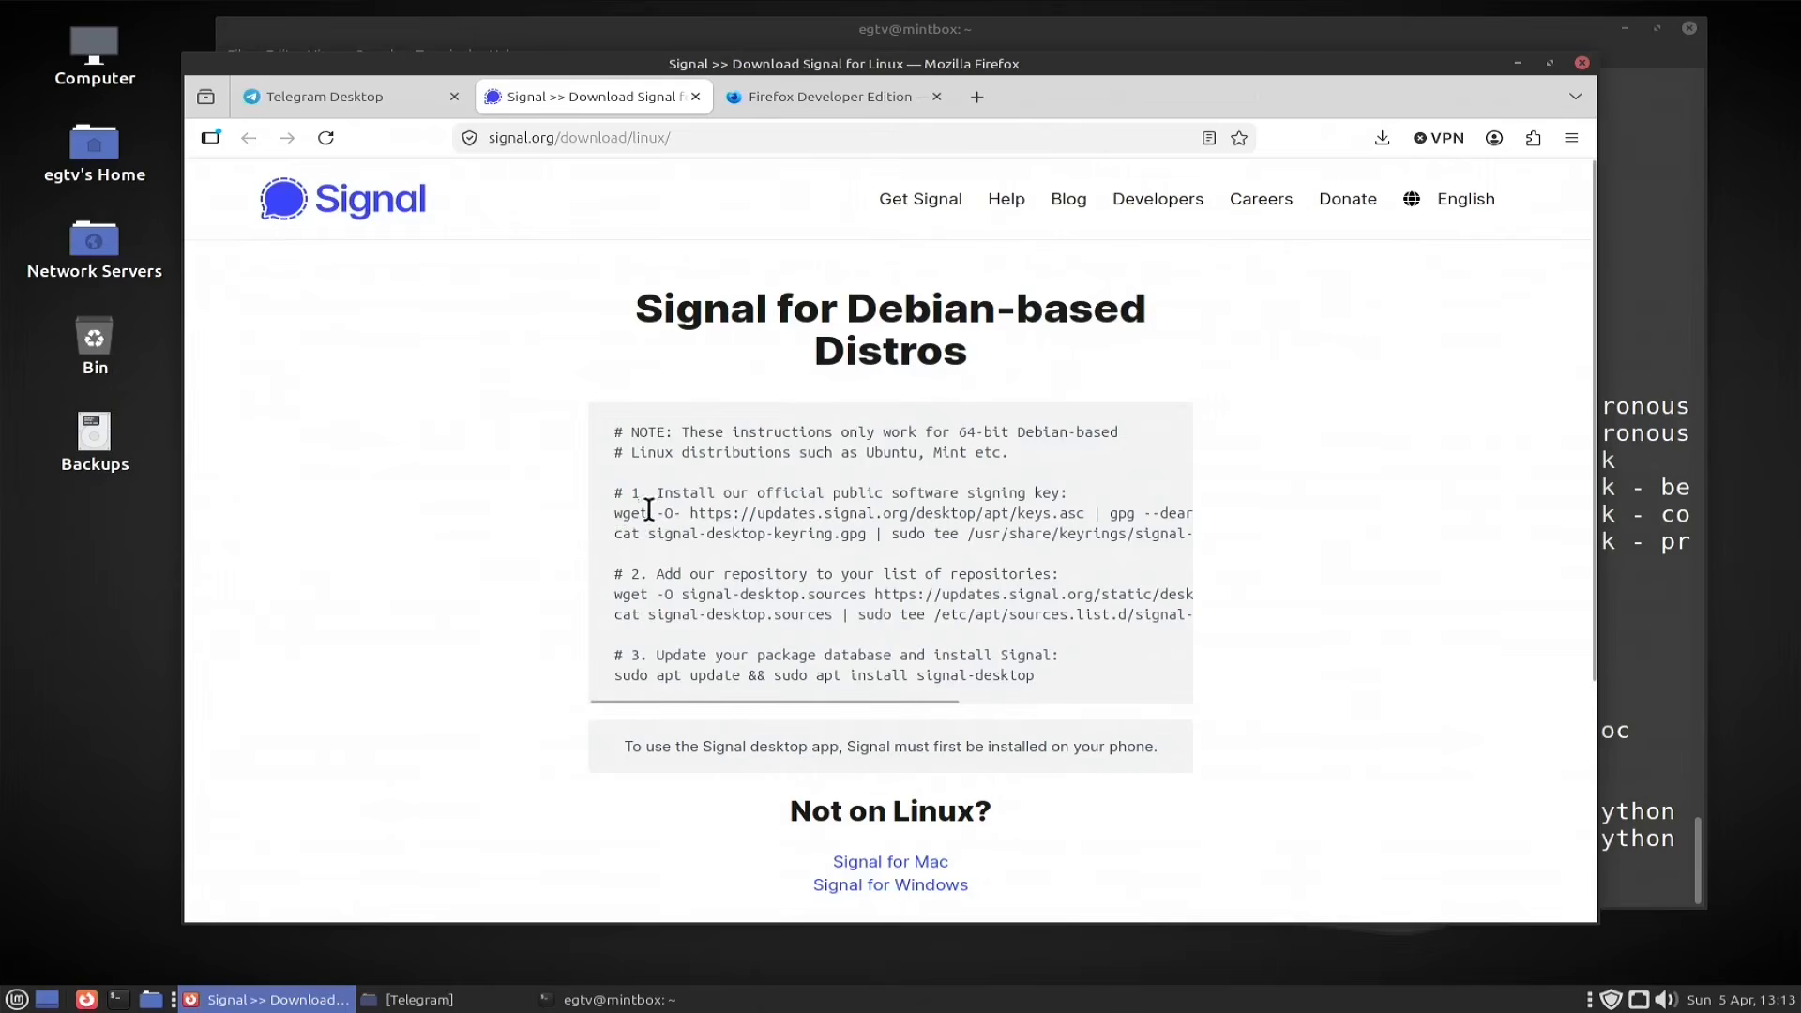
pyautogui.moveTo(656, 495); pyautogui.dragTo(1060, 494)
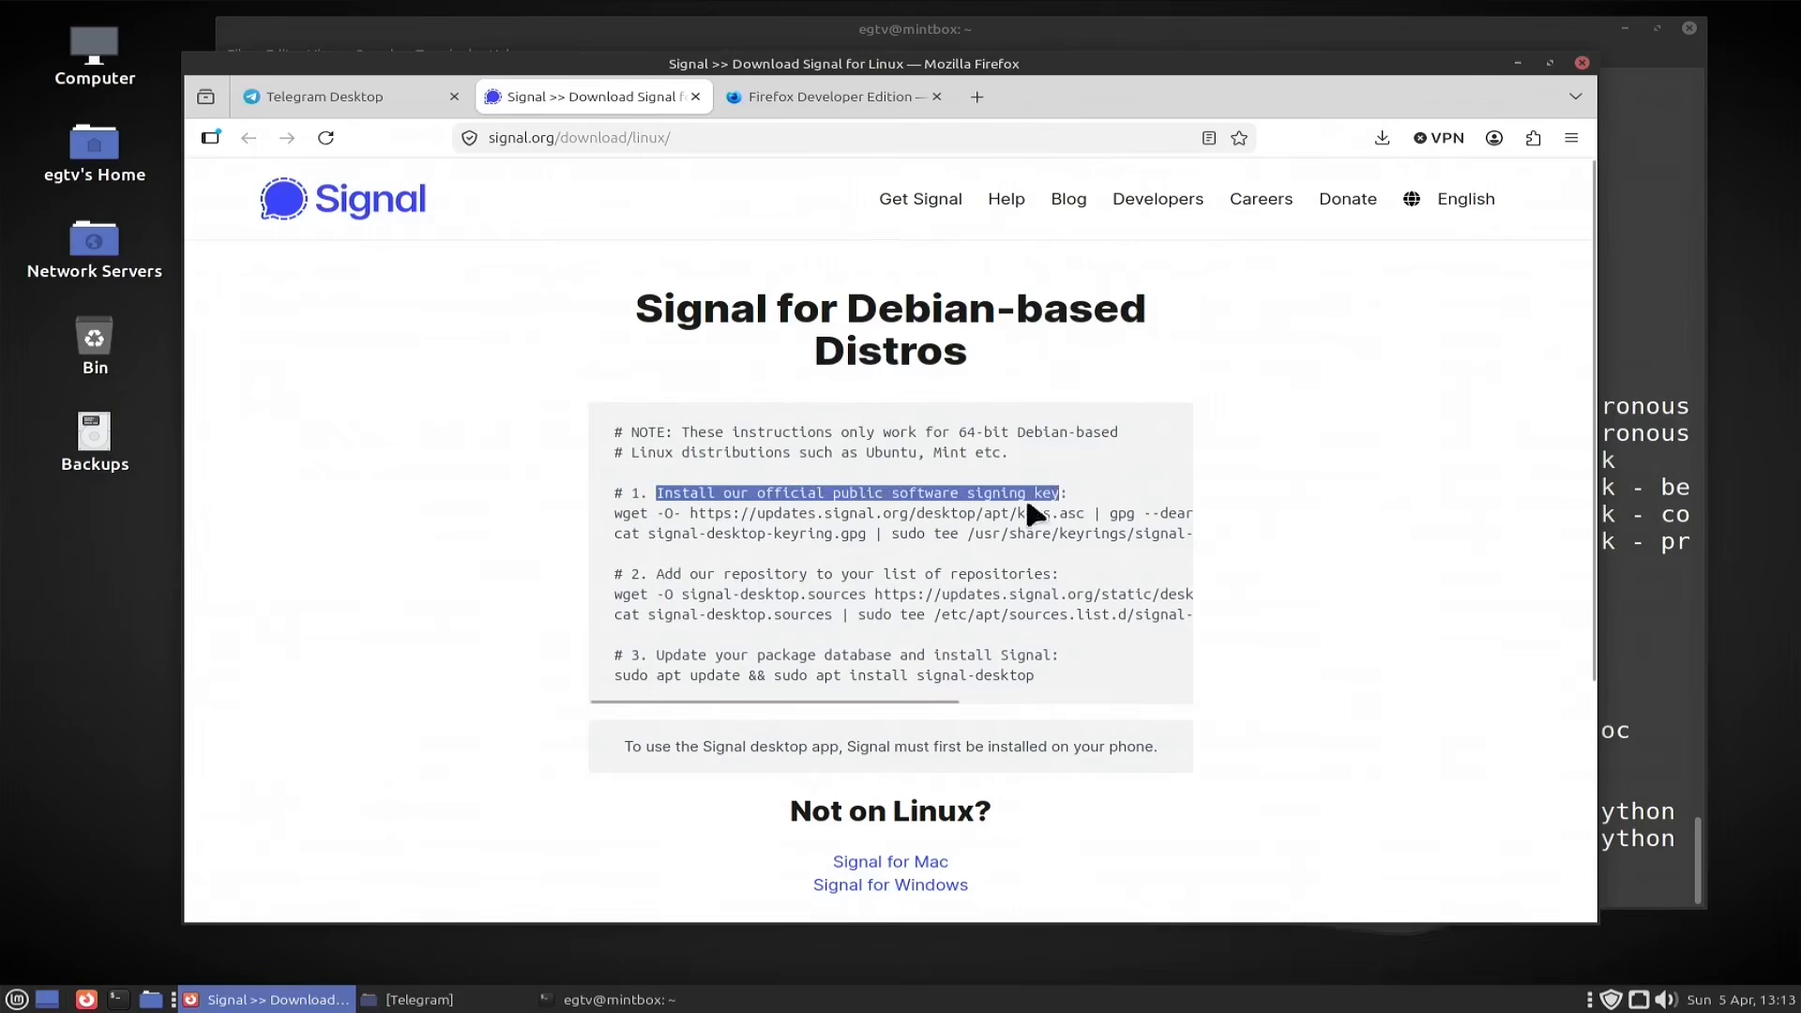
pyautogui.click(976, 507)
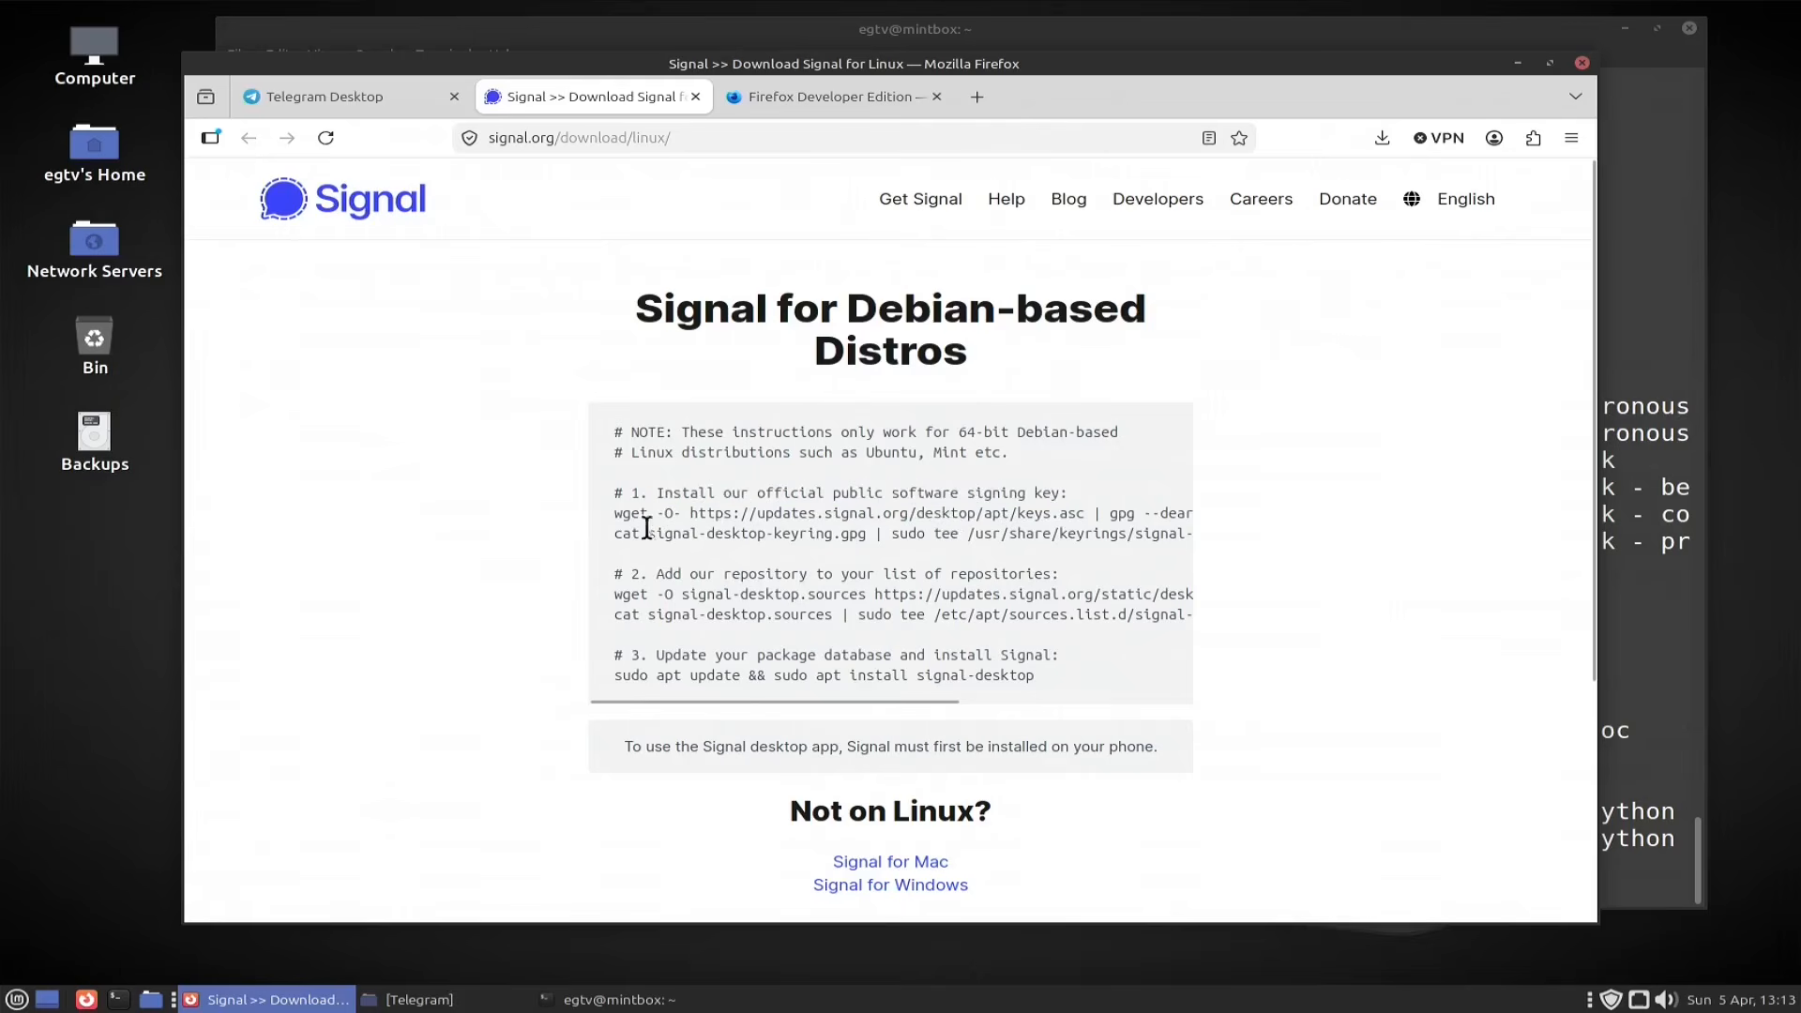
# Step: Copy both command lines under section 1, from wget -O- through > /dev/null, for installing Signal's public signing key
pyautogui.doubleClick(616, 513)
pyautogui.moveTo(661, 516); pyautogui.dragTo(1152, 535)
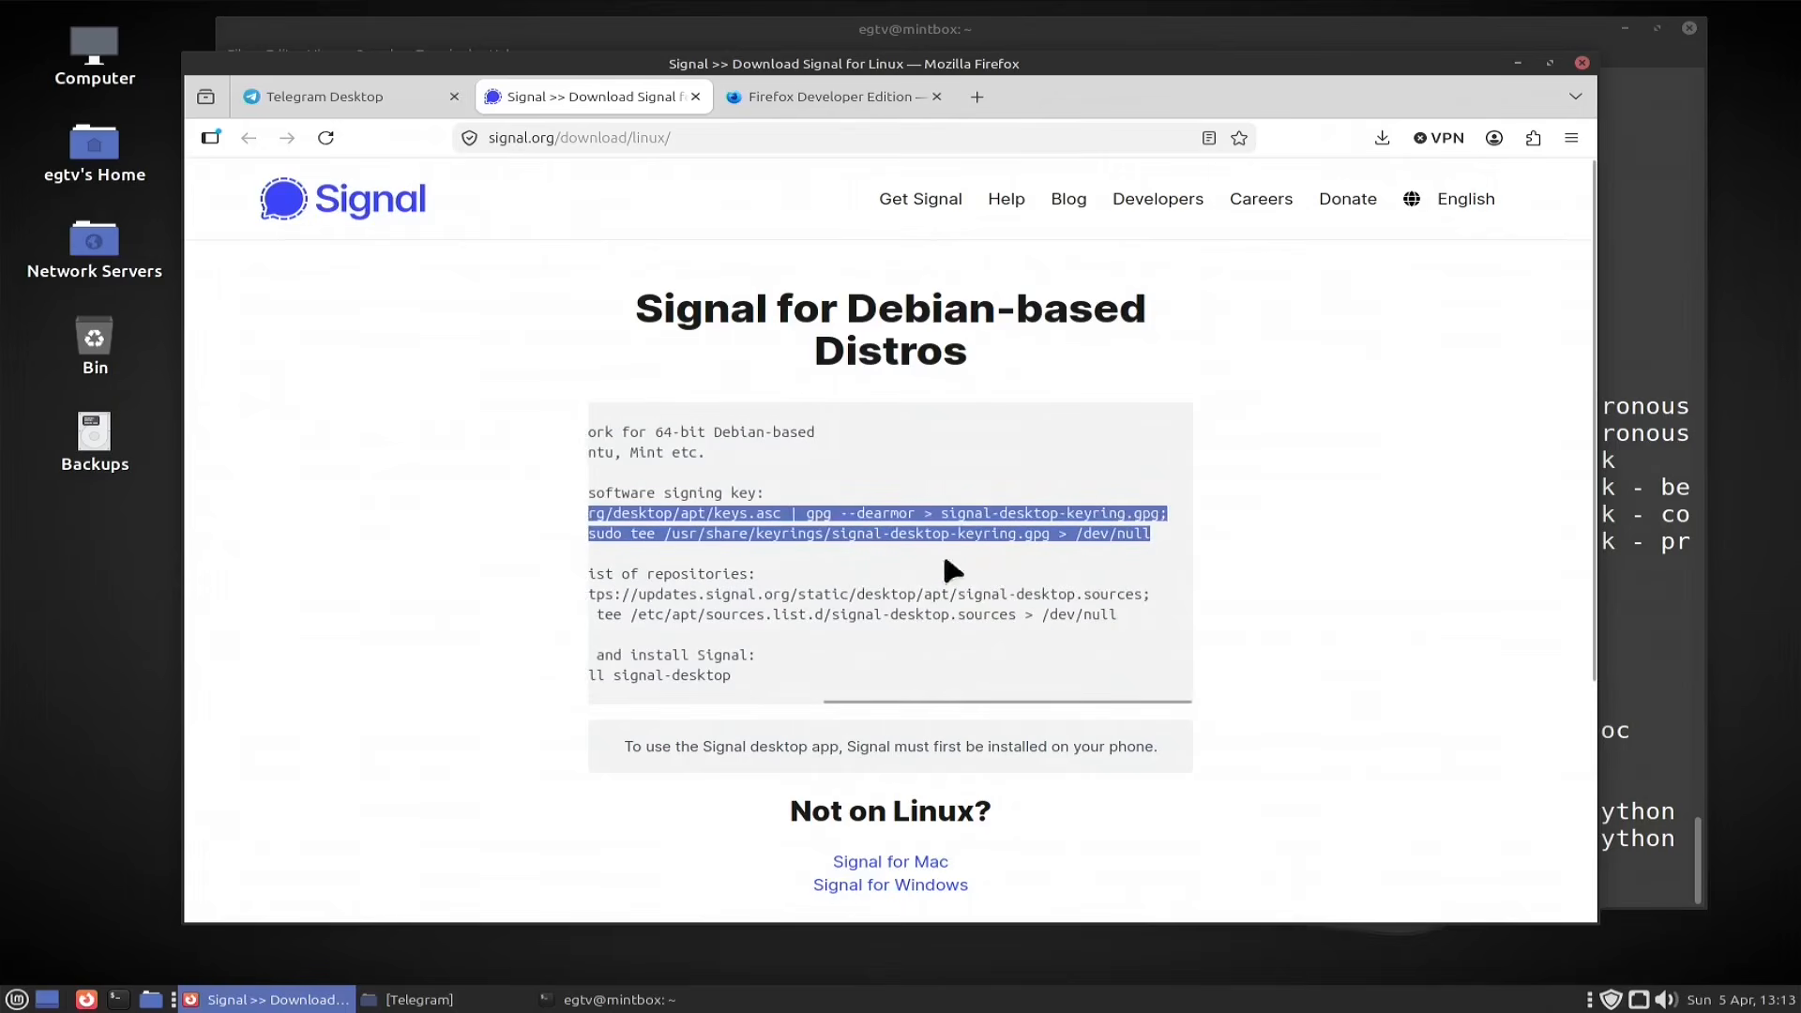
pyautogui.moveTo(947, 692); pyautogui.dragTo(1015, 677)
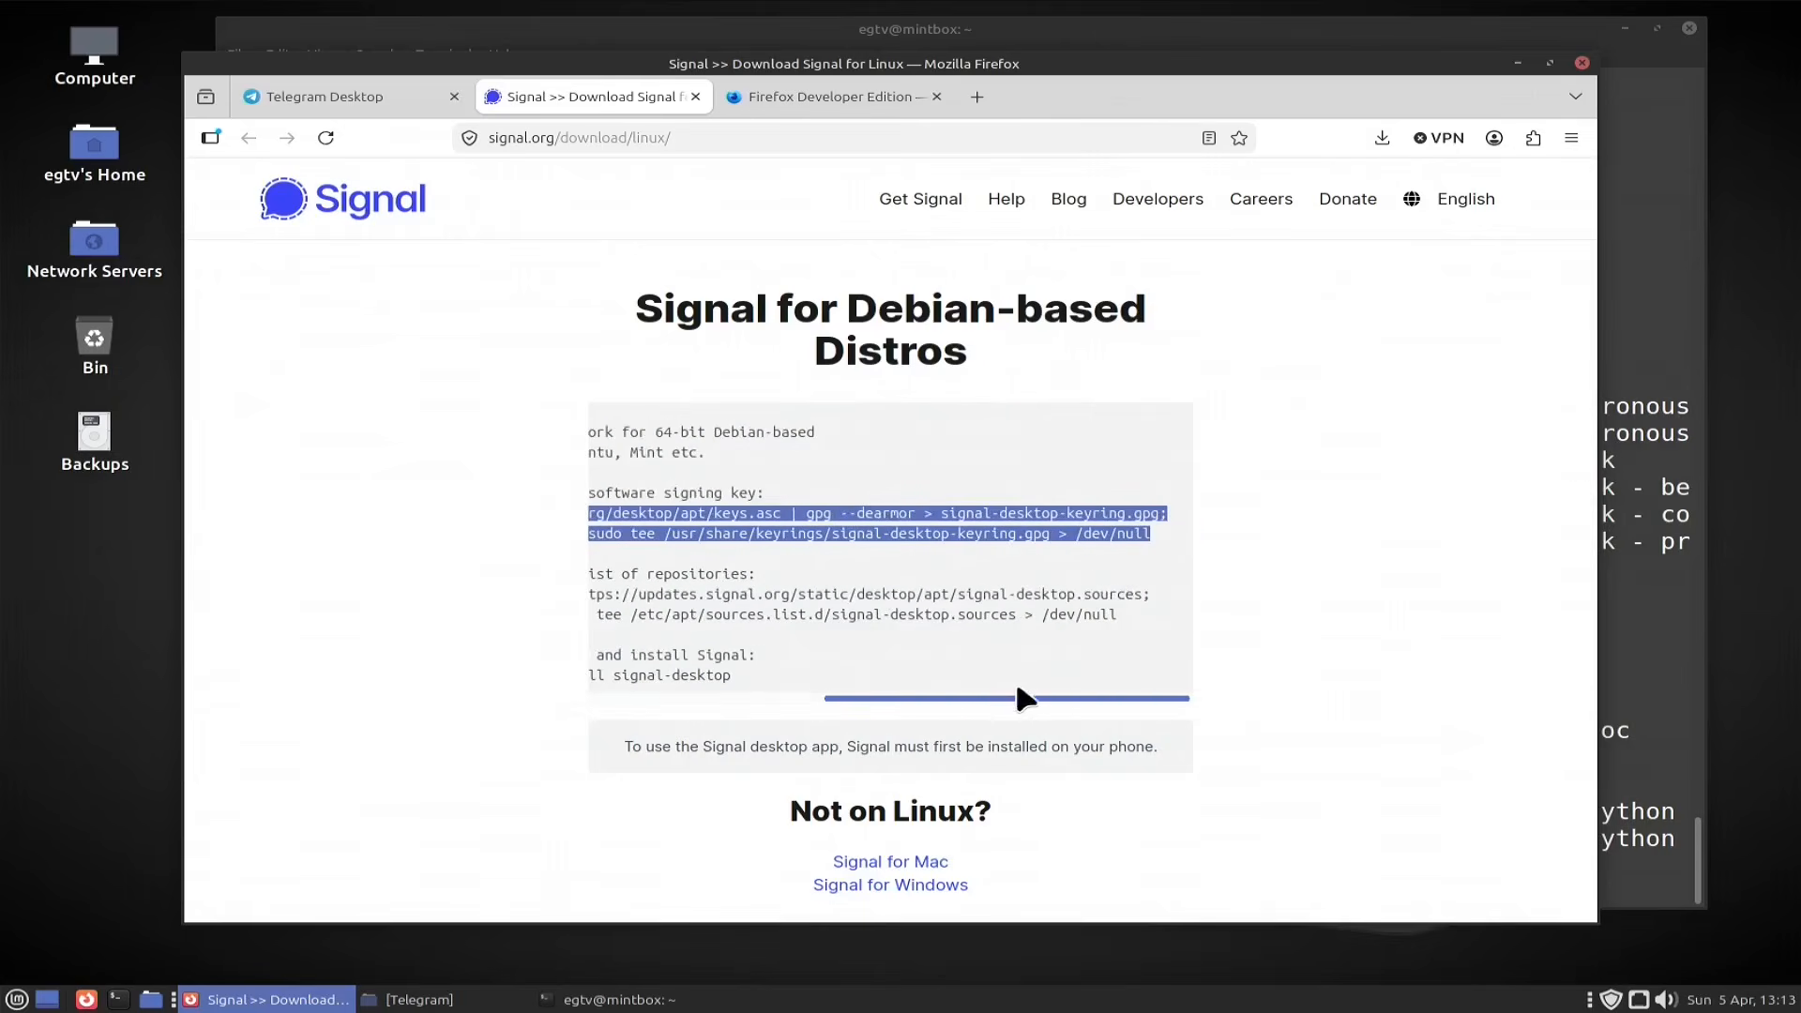
pyautogui.rightClick(1029, 527)
pyautogui.click(1055, 538)
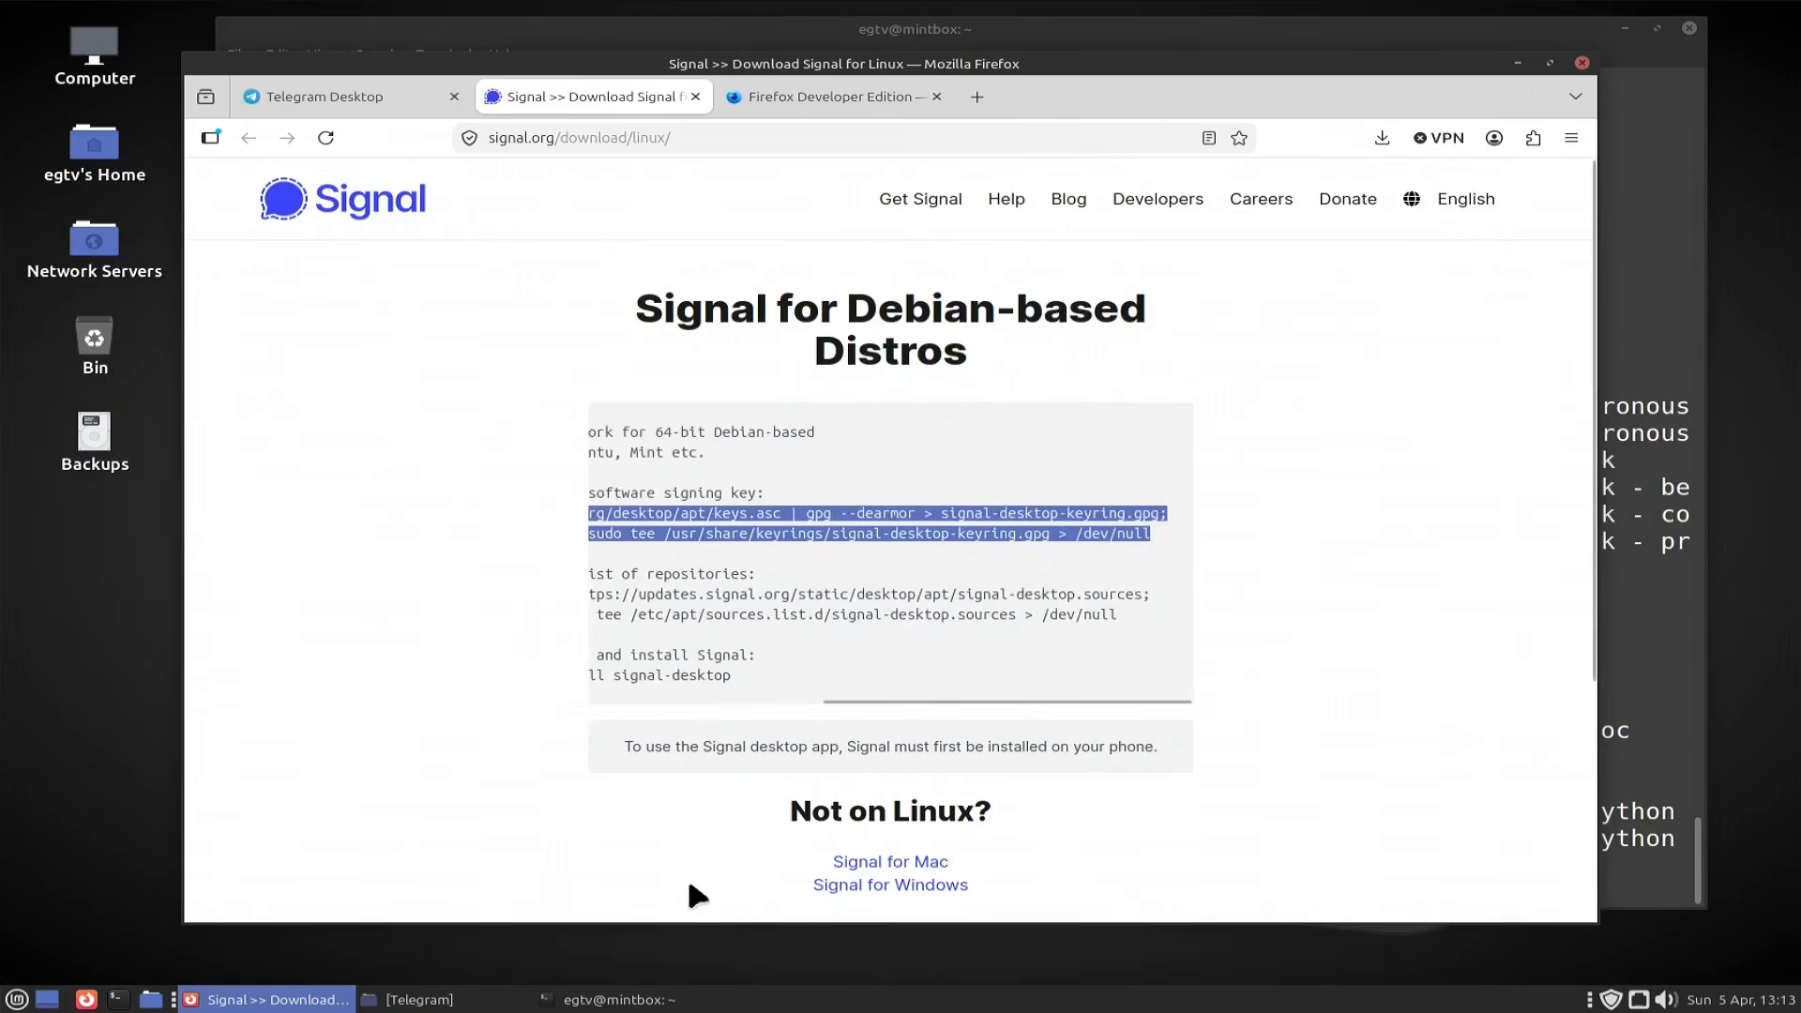
# Step: Switch to the terminal, clear it, and run the copied wget and cat commands to install Signal's signing key
pyautogui.click(655, 1004)
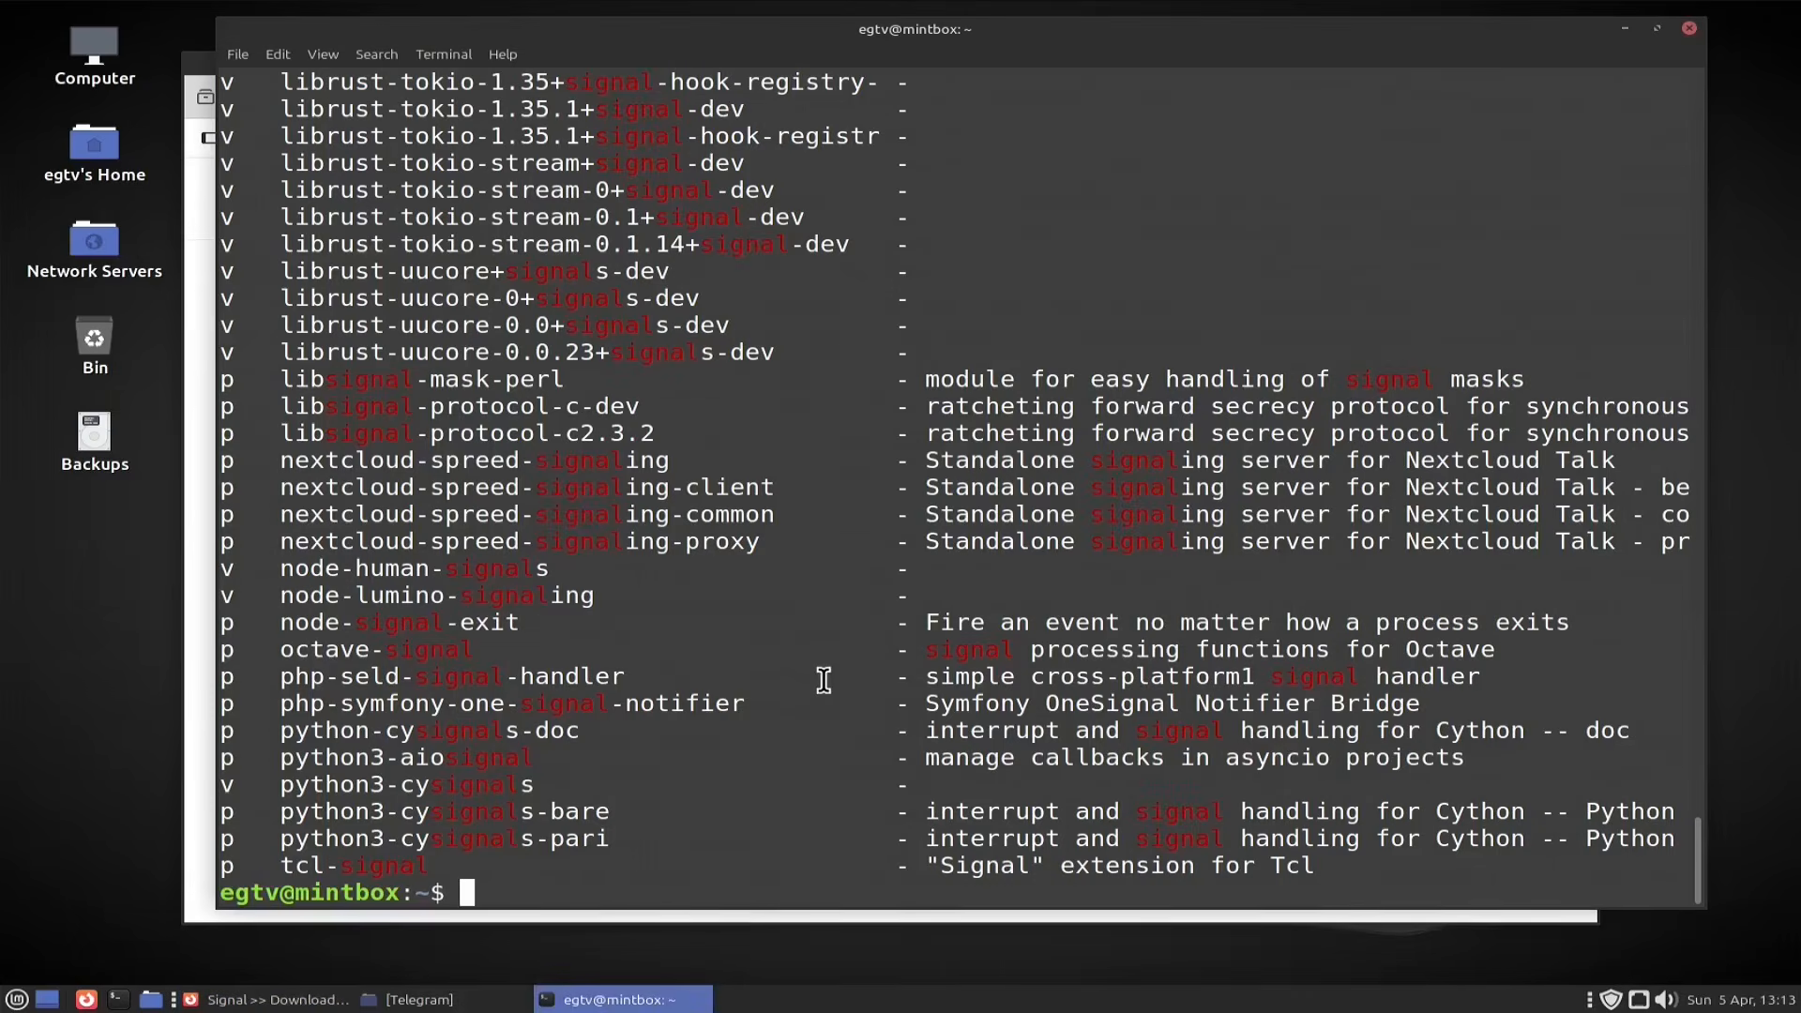
pyautogui.write('clear')
pyautogui.press('Return')
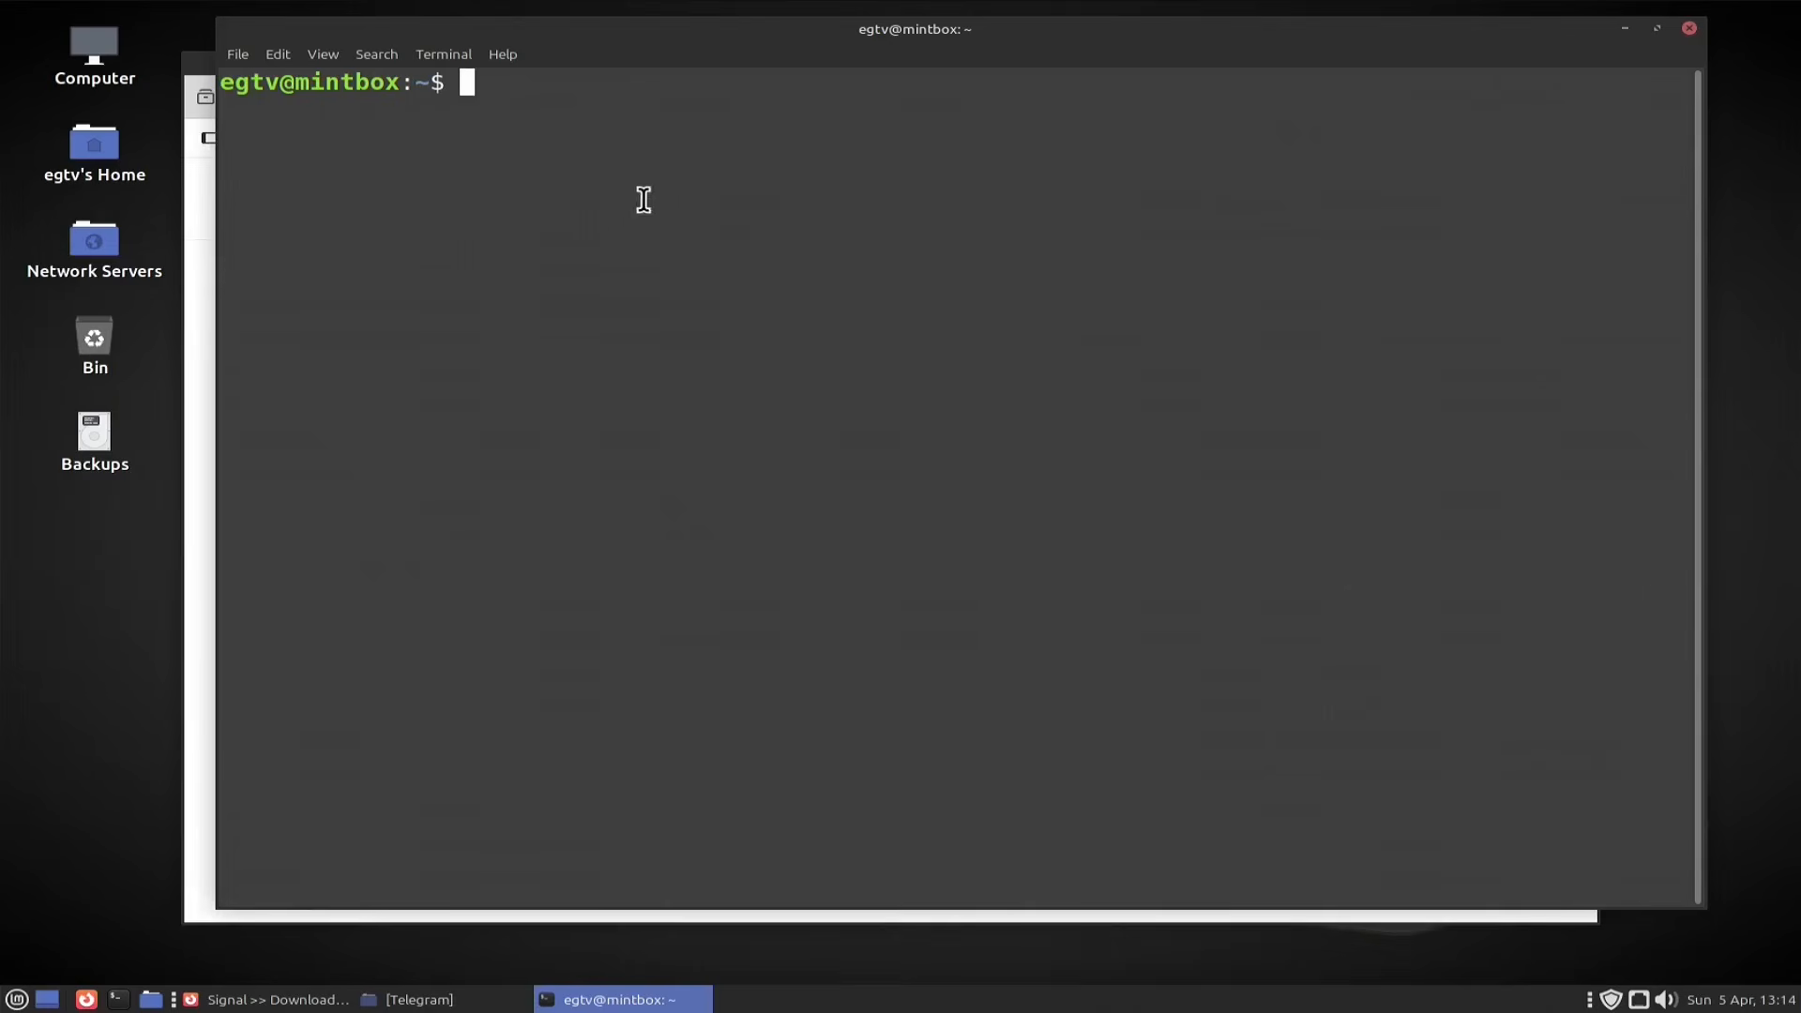
pyautogui.rightClick(603, 160)
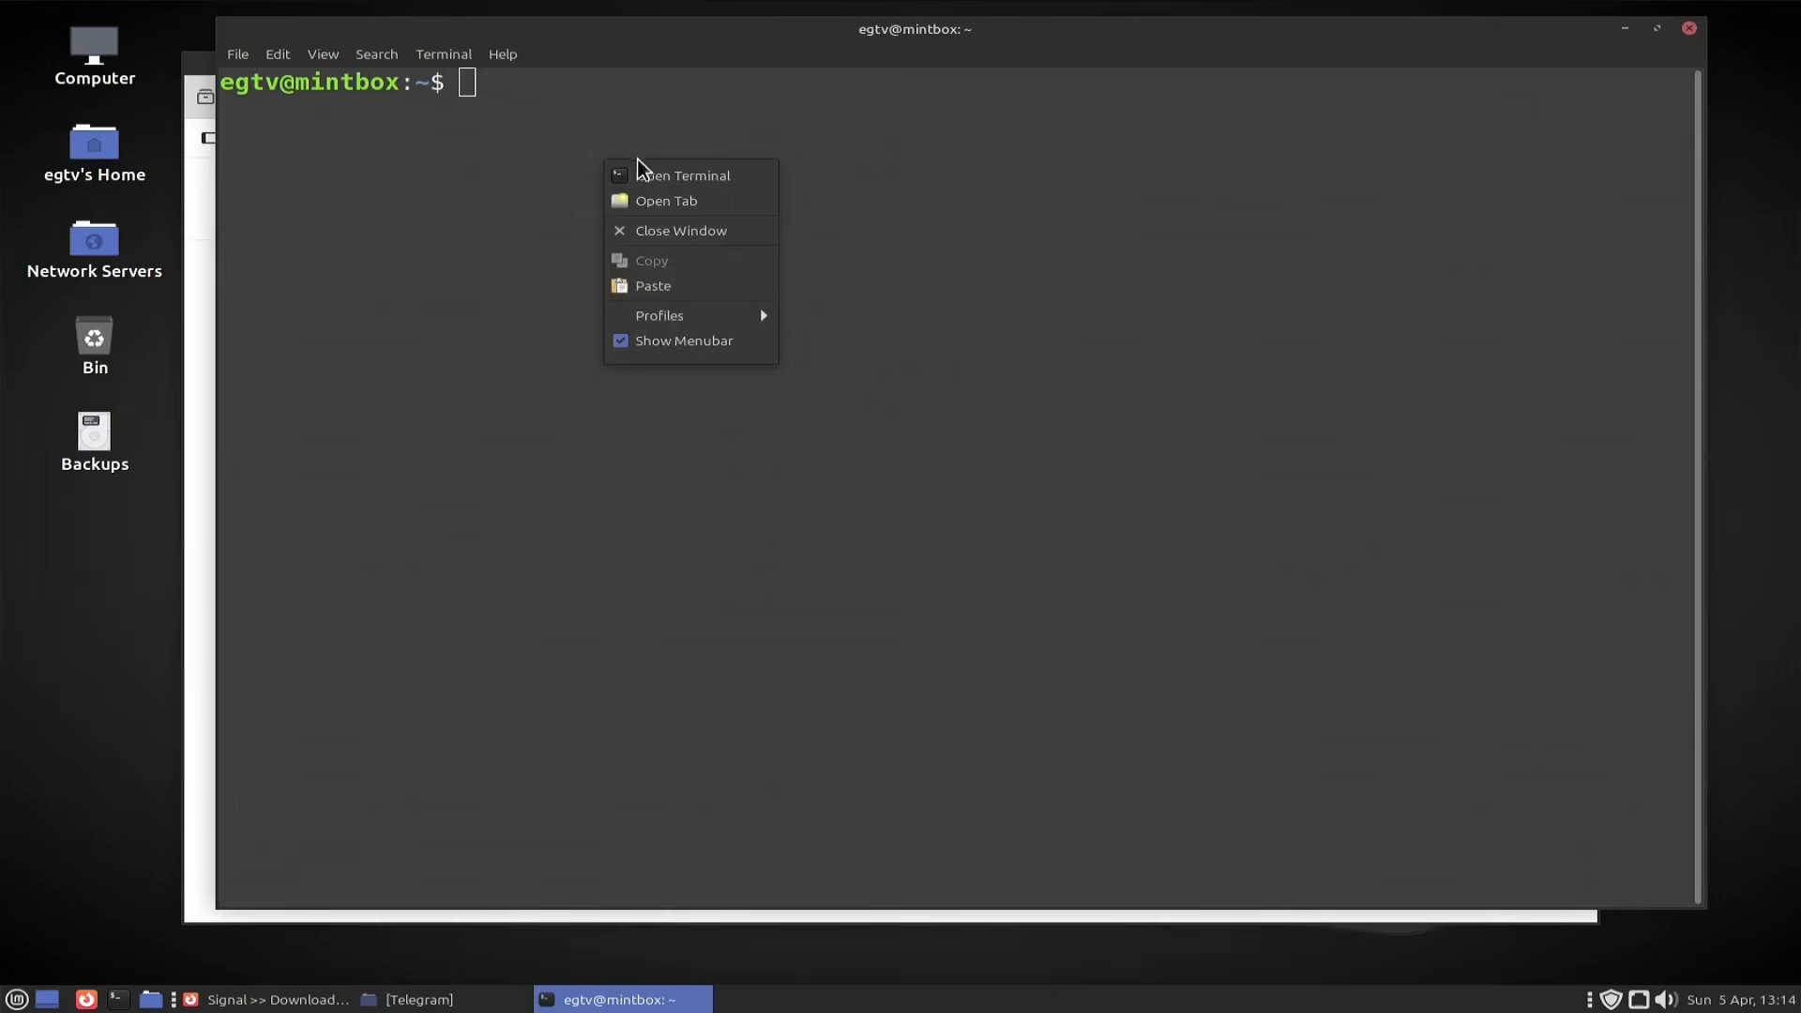
pyautogui.click(671, 287)
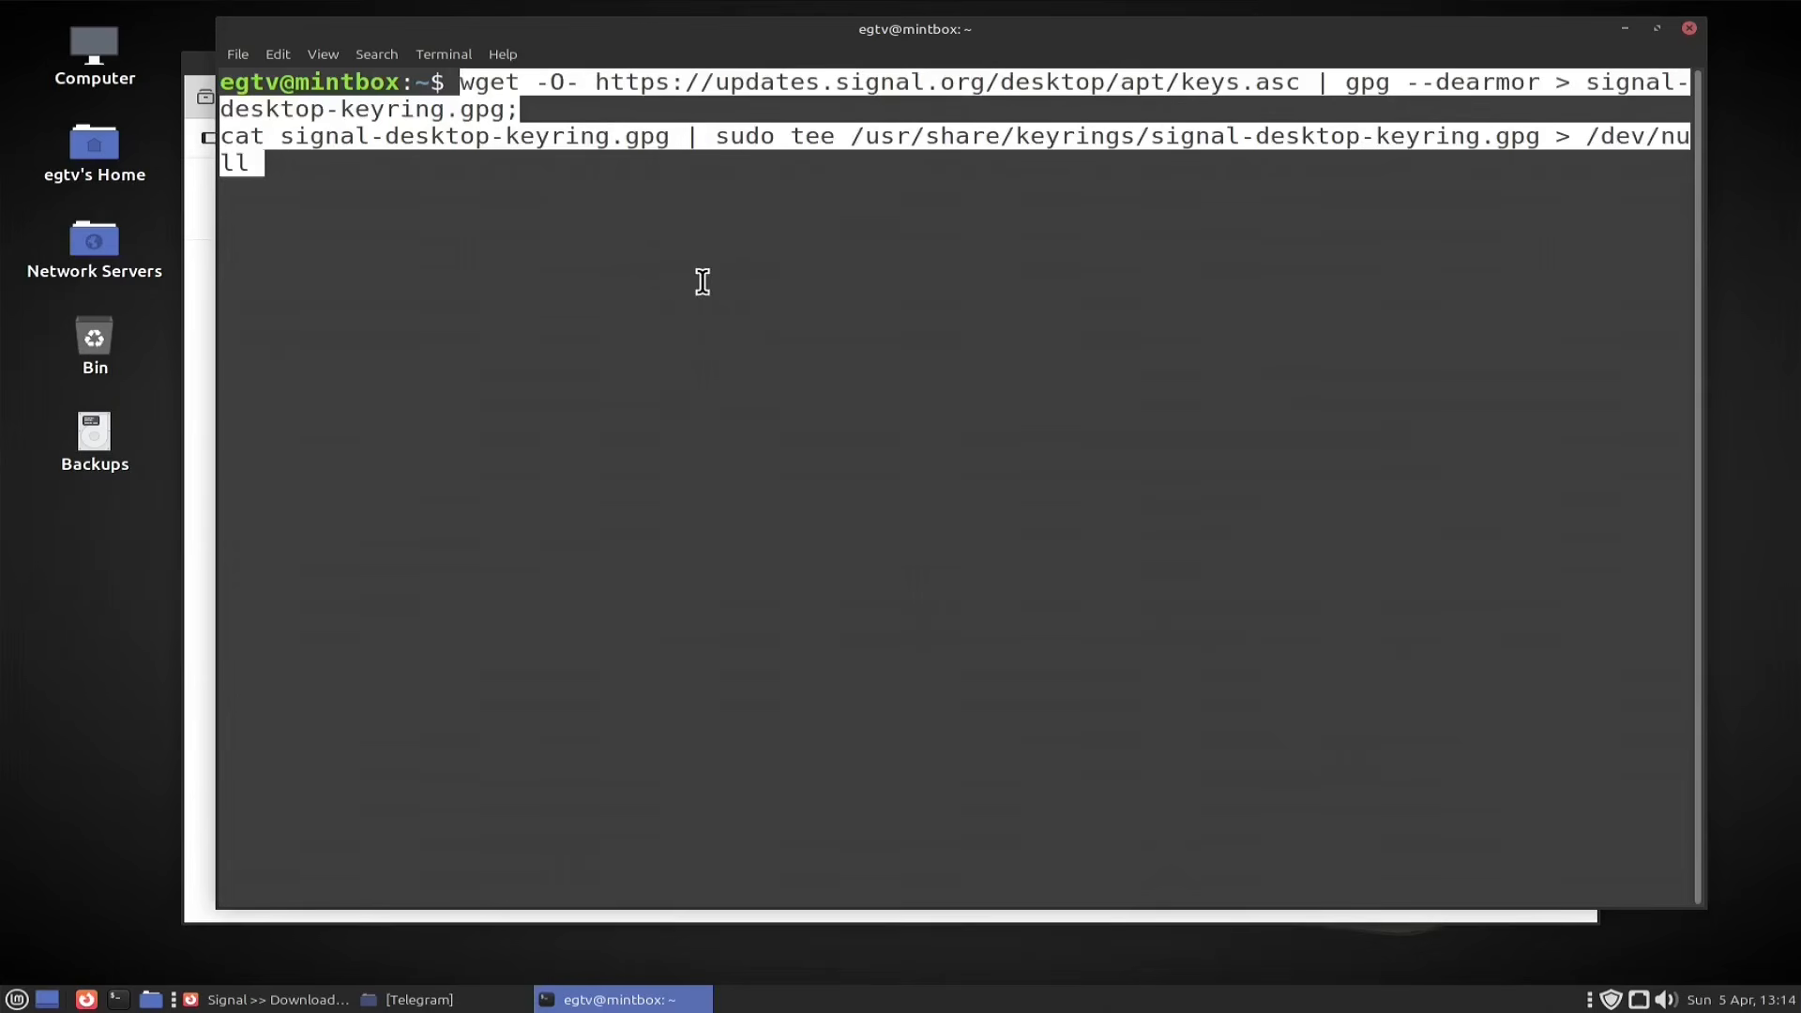
pyautogui.press('Return')
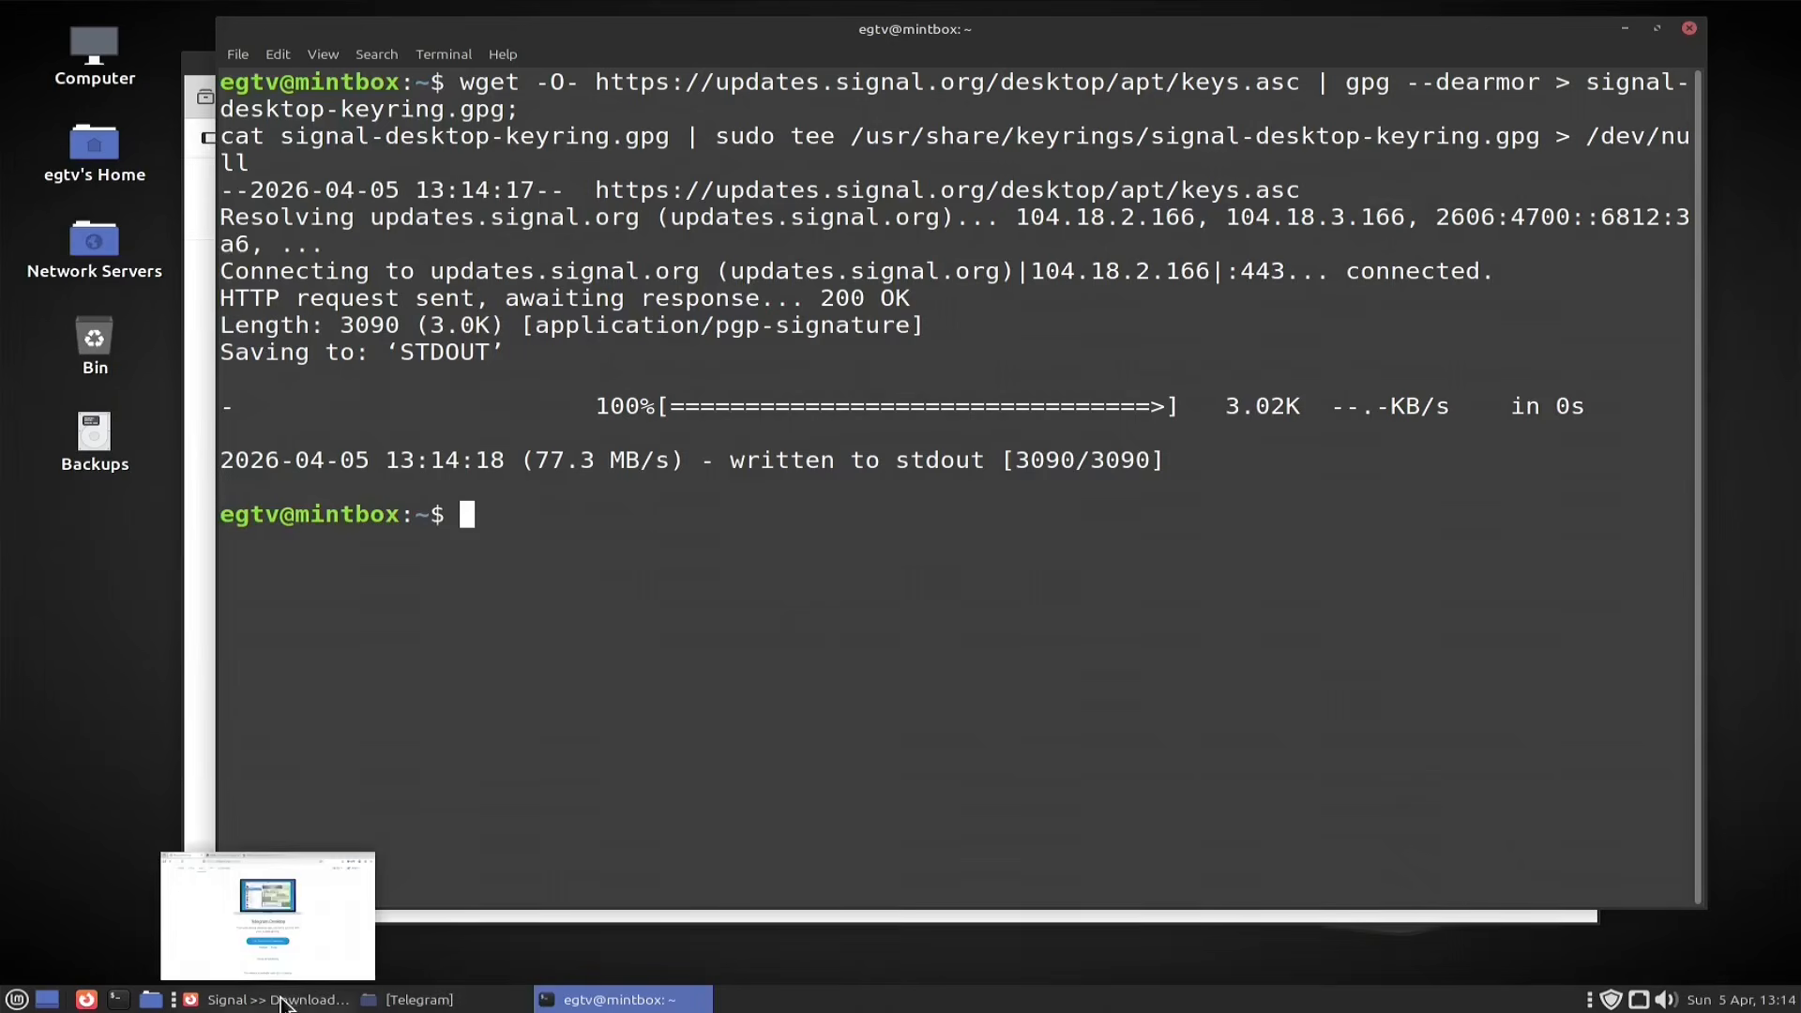
# Step: Return to the Signal page in Firefox and copy both section 2 command lines for adding the signal-desktop.sources repository
pyautogui.click(272, 999)
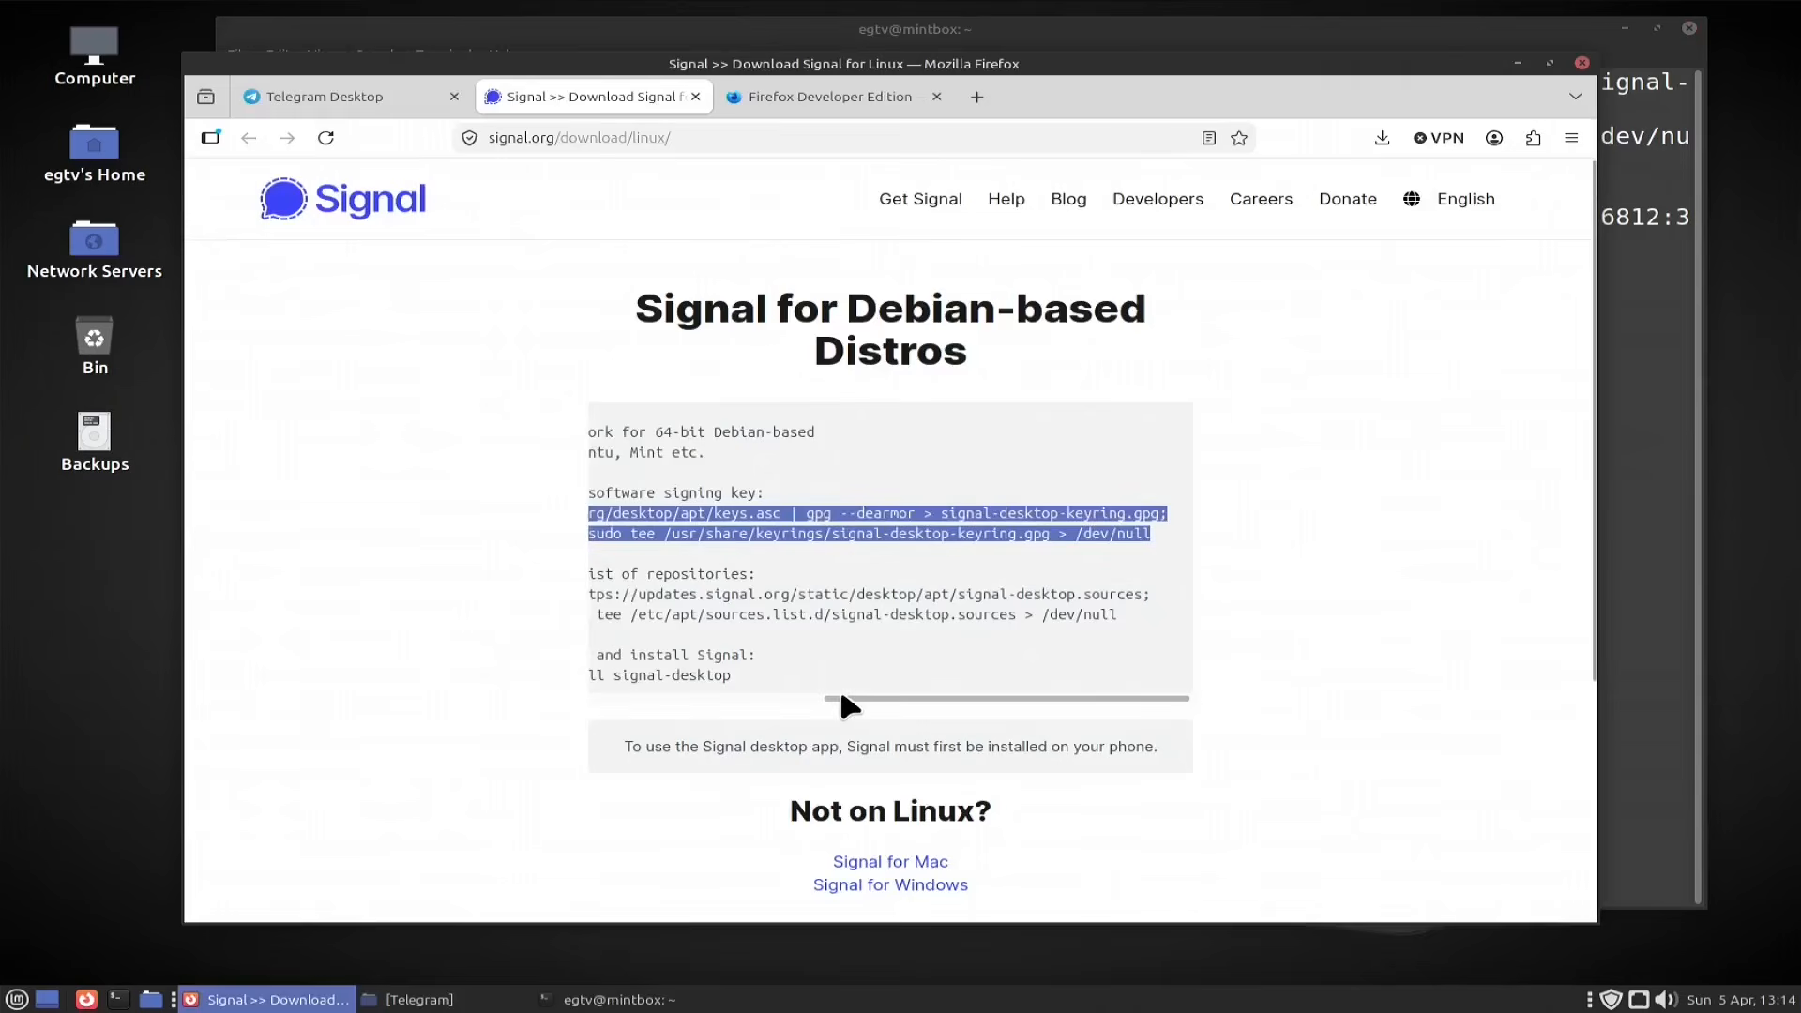
pyautogui.moveTo(957, 701); pyautogui.dragTo(578, 695)
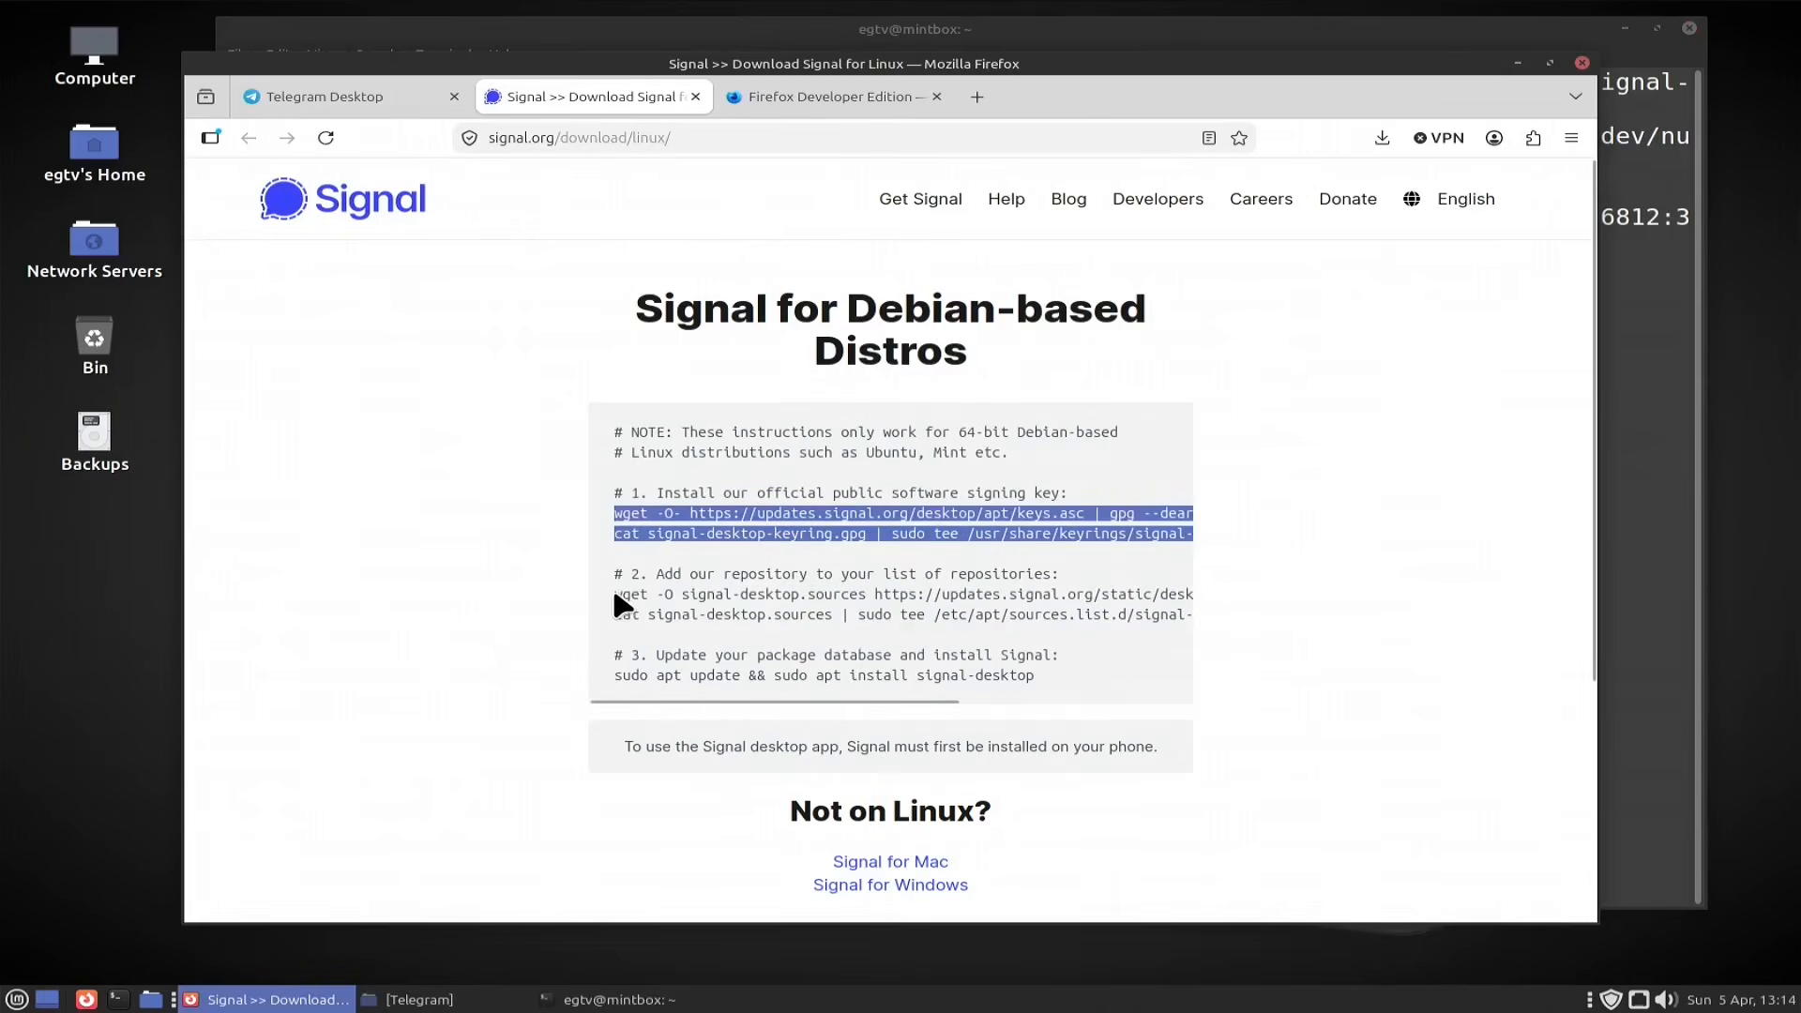
pyautogui.moveTo(614, 593); pyautogui.dragTo(1124, 615)
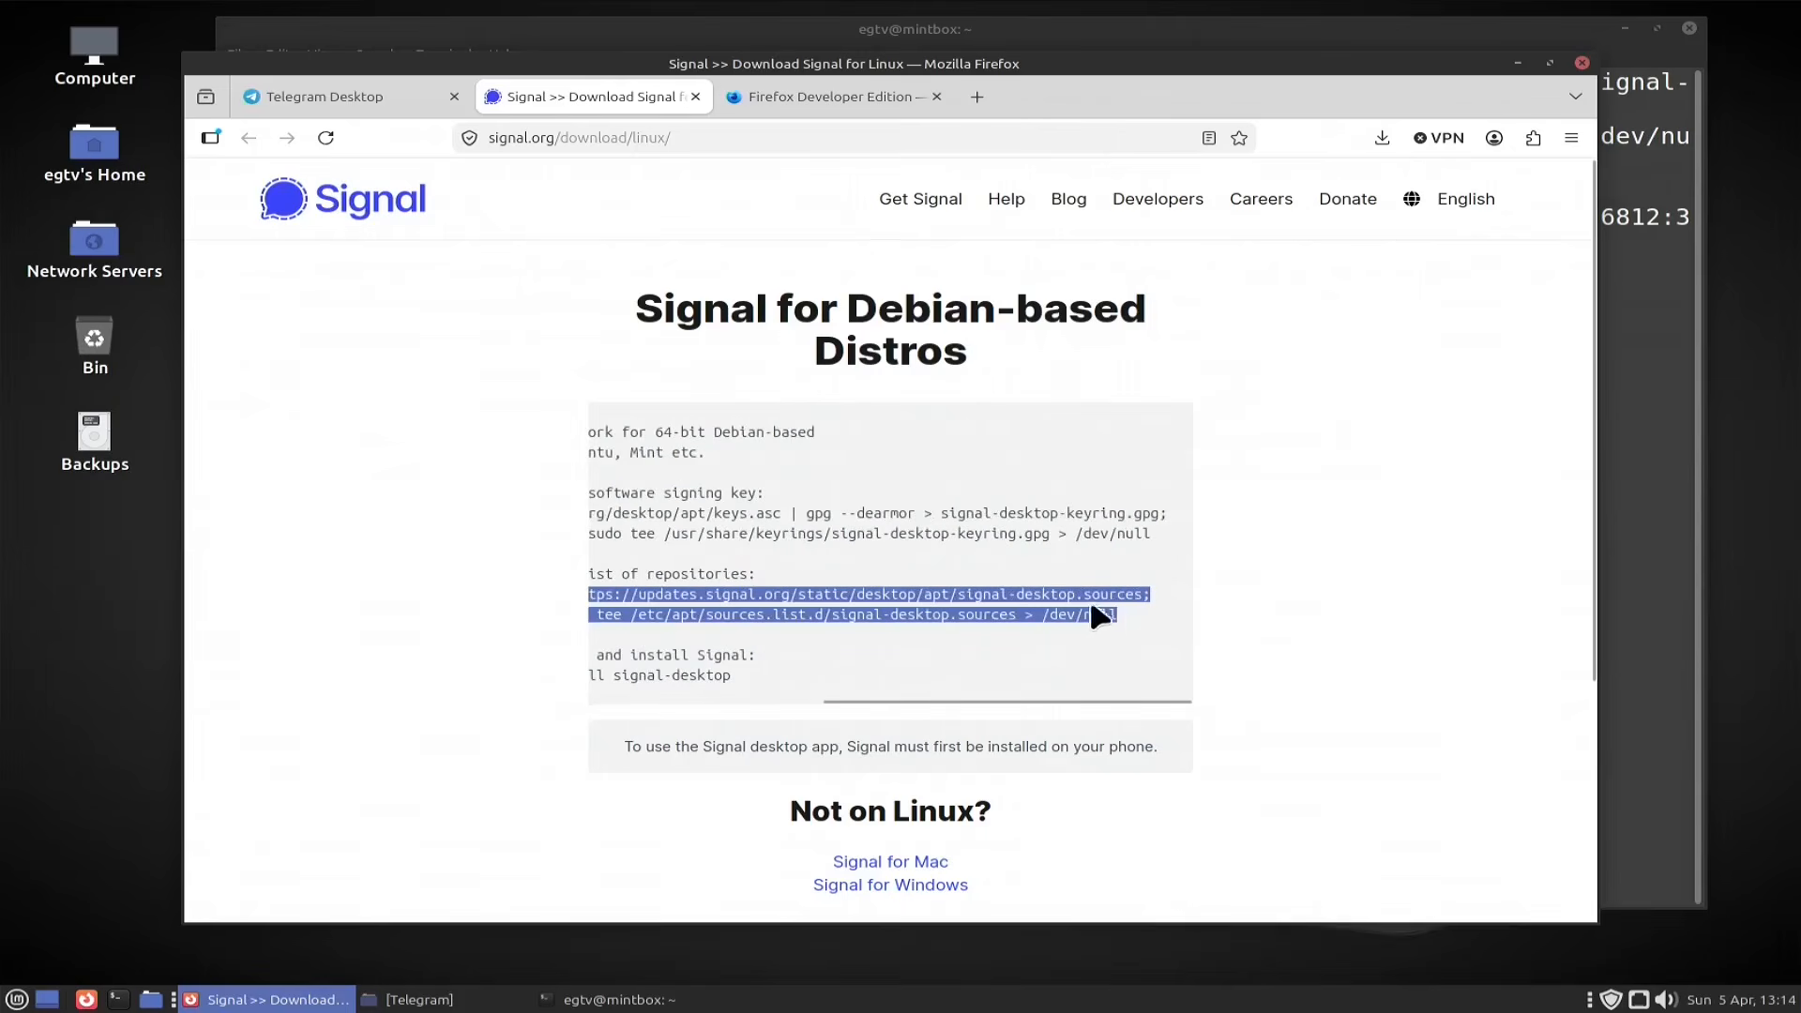
pyautogui.rightClick(1077, 593)
pyautogui.click(1125, 615)
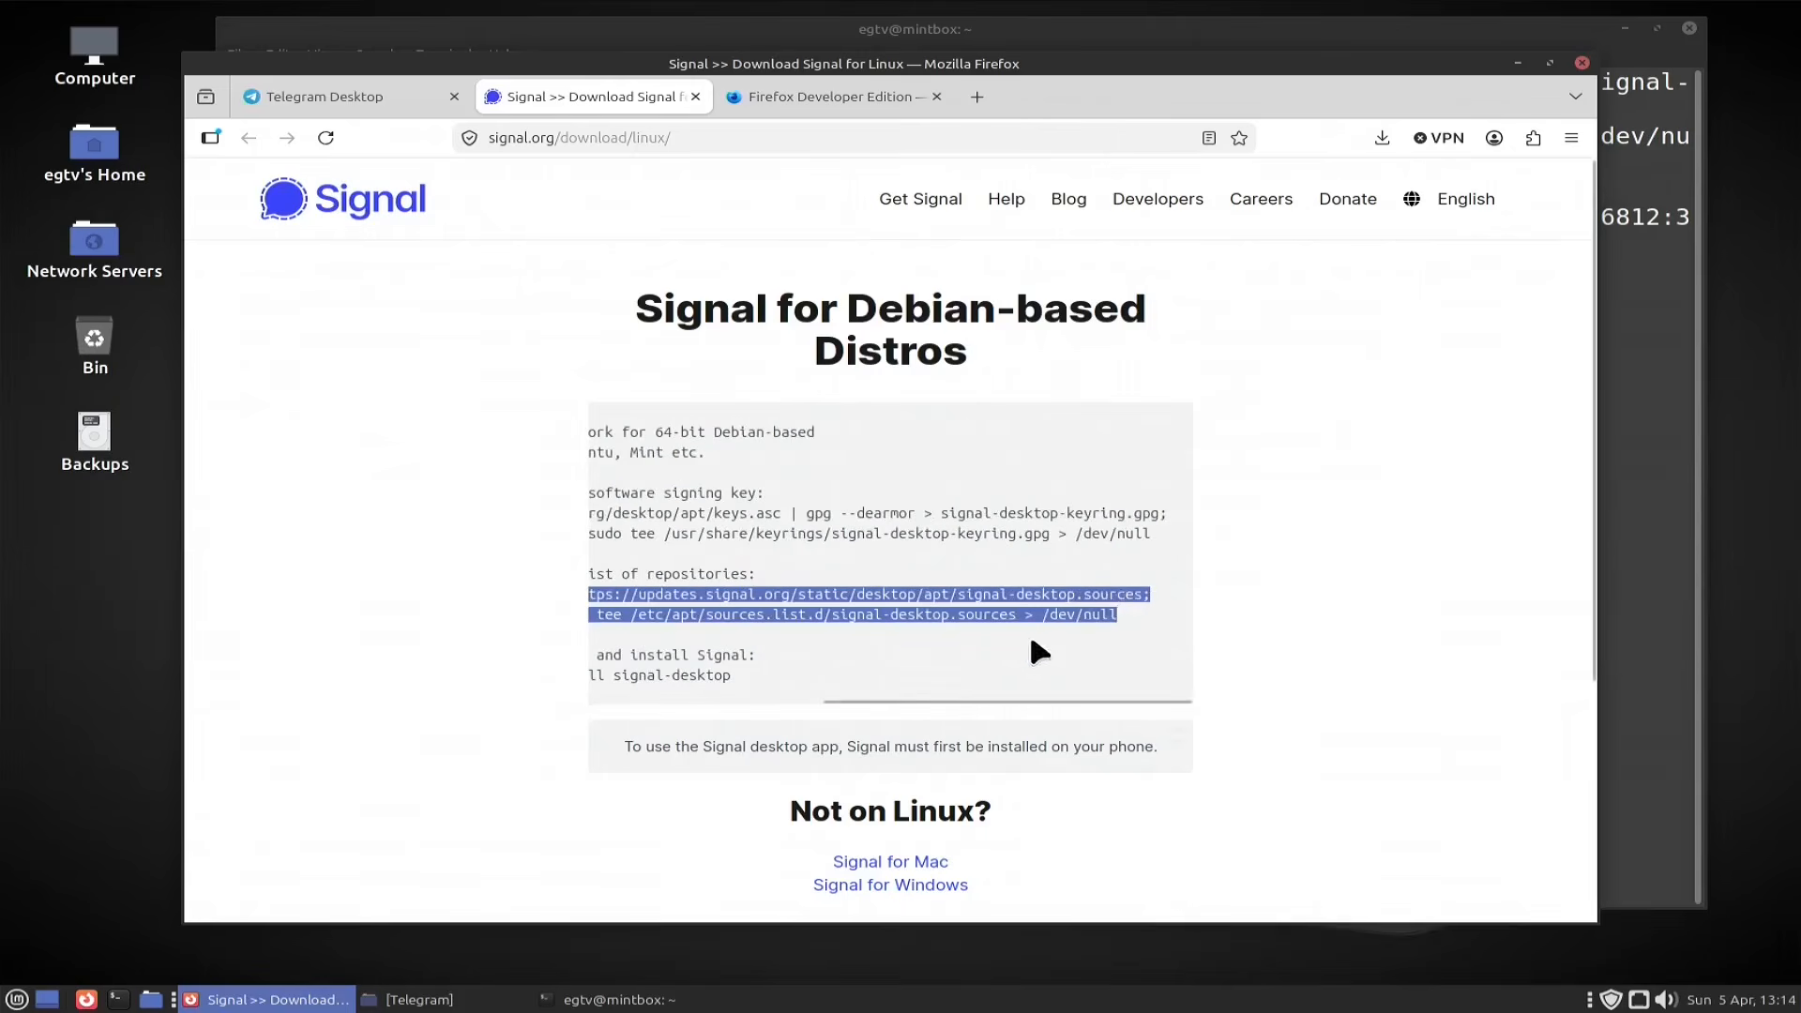
# Step: Run the copied commands in the terminal to add signal-desktop.sources to /etc/apt/sources.list.d, and clear the screen
pyautogui.moveTo(694, 996)
pyautogui.click(665, 918)
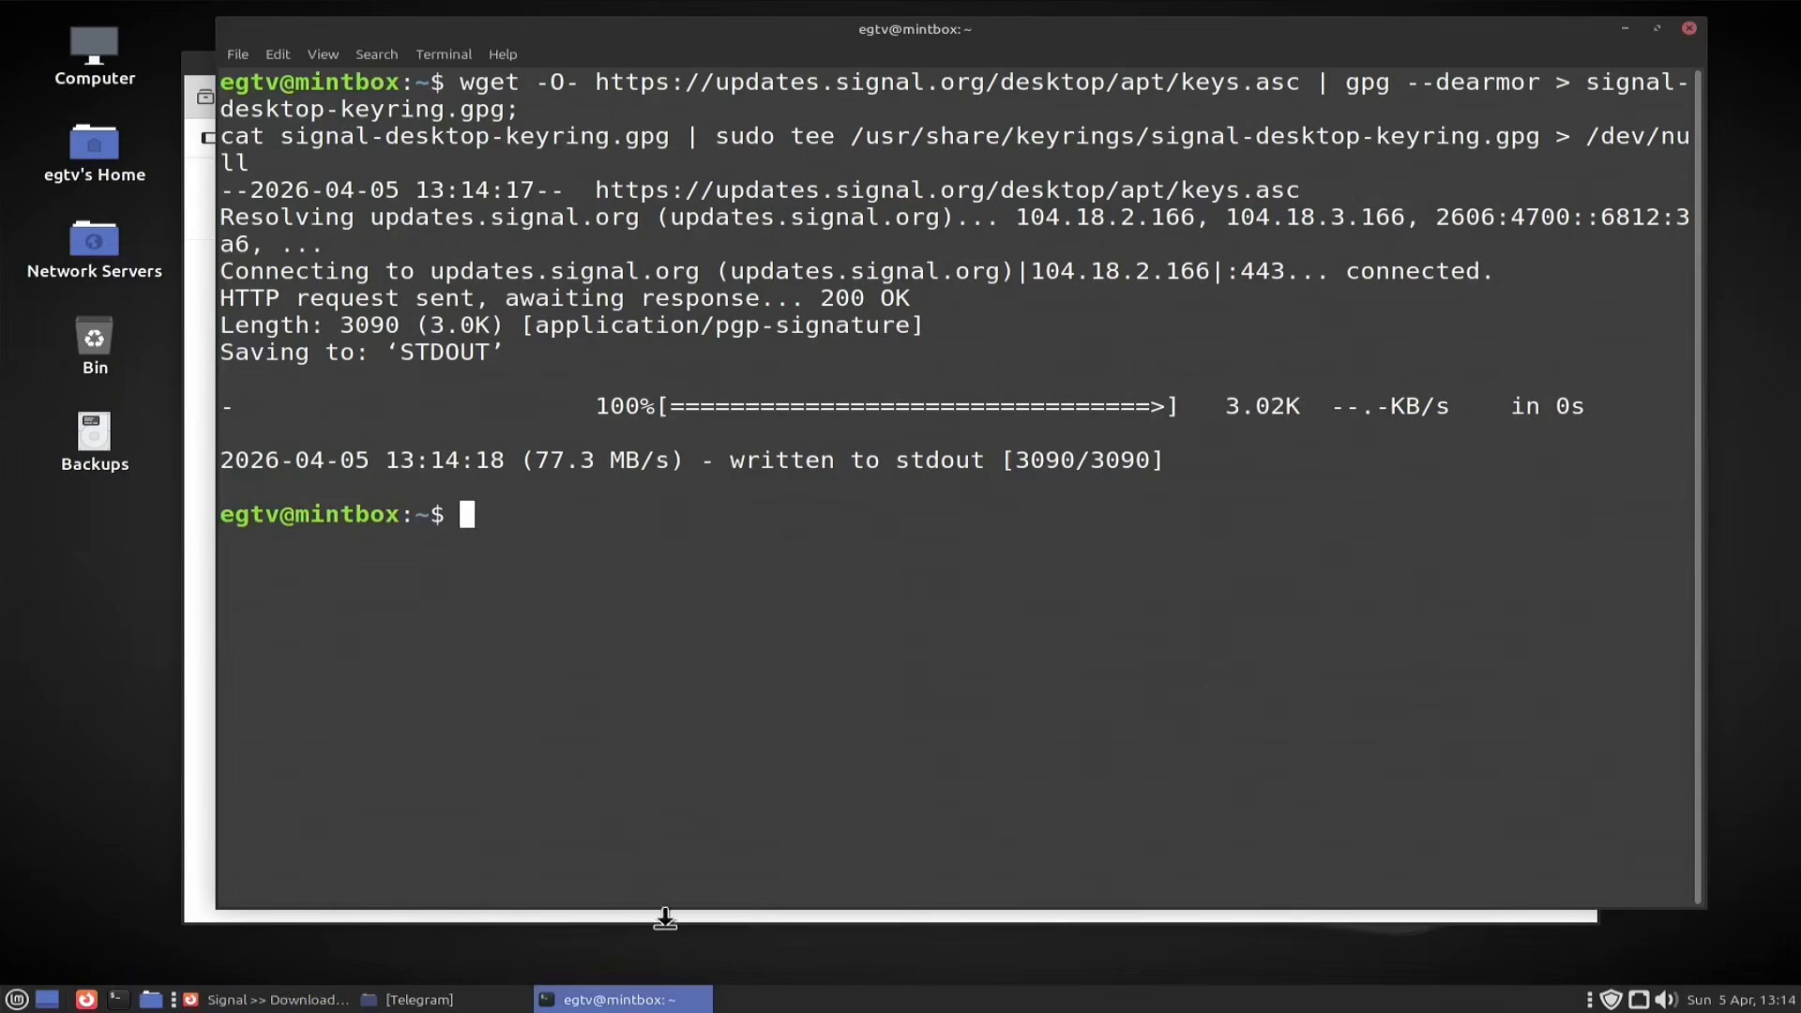
pyautogui.rightClick(617, 532)
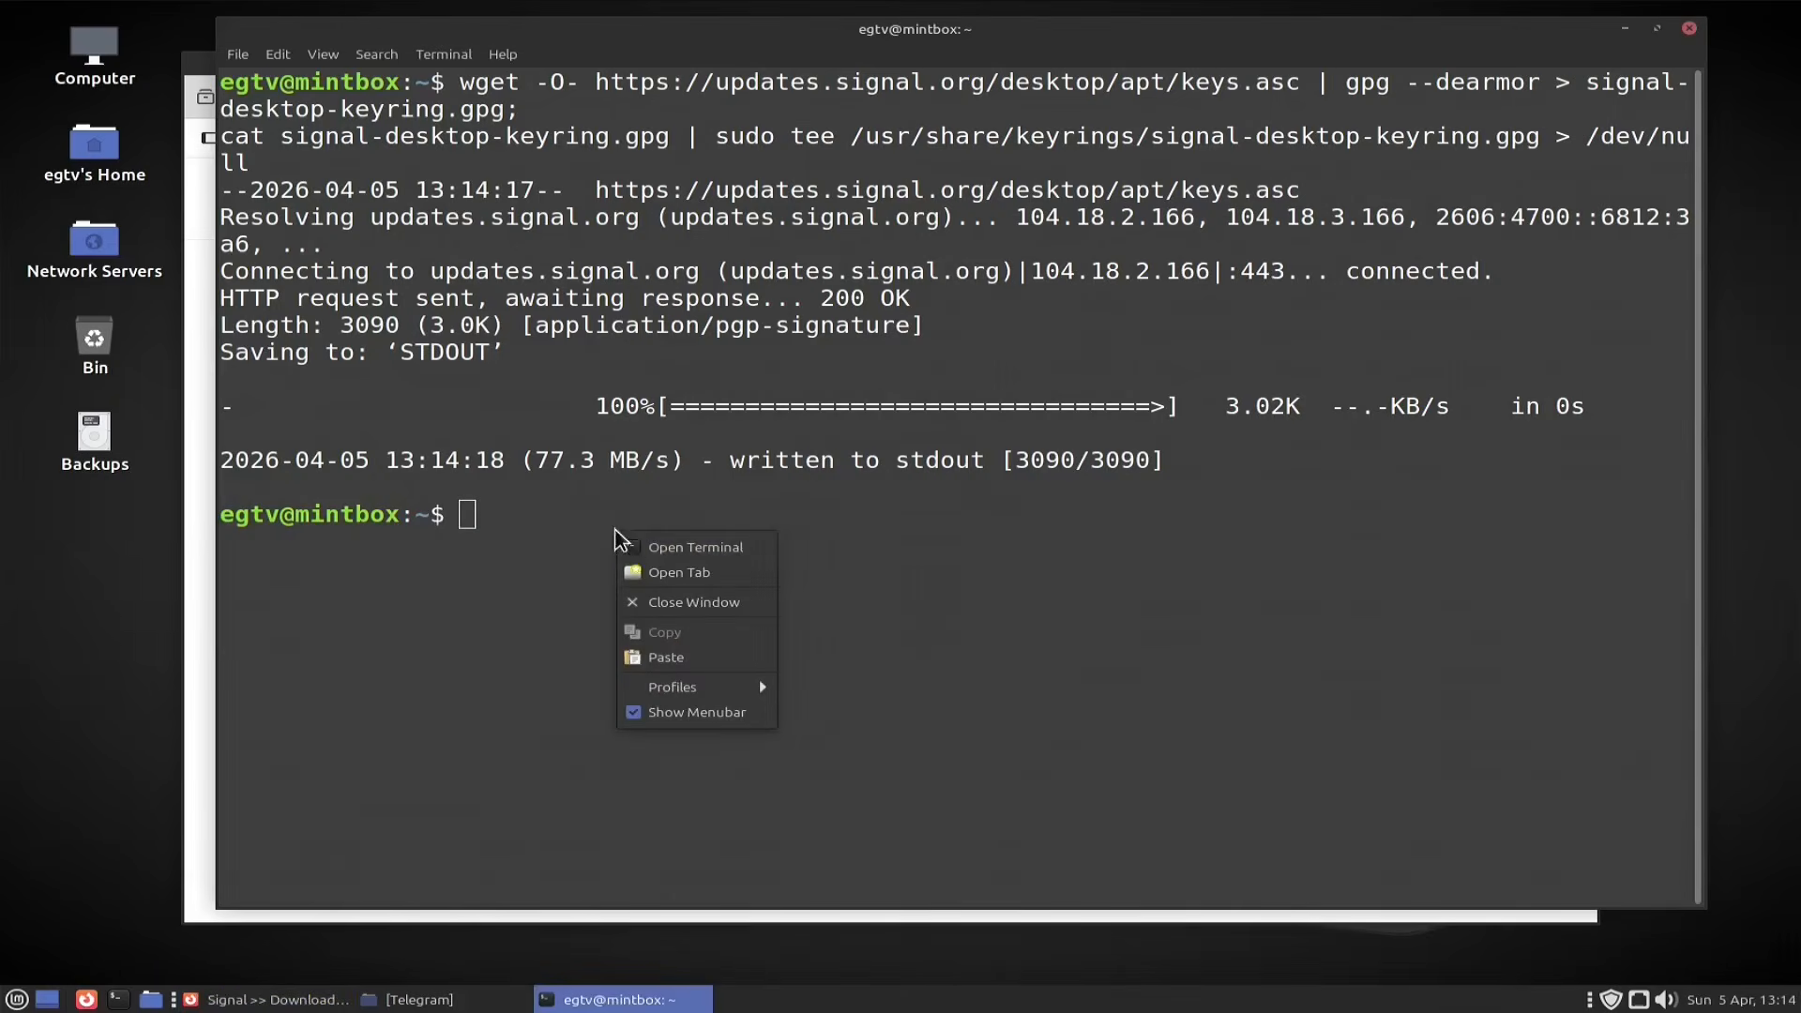
pyautogui.click(666, 657)
pyautogui.press('Return')
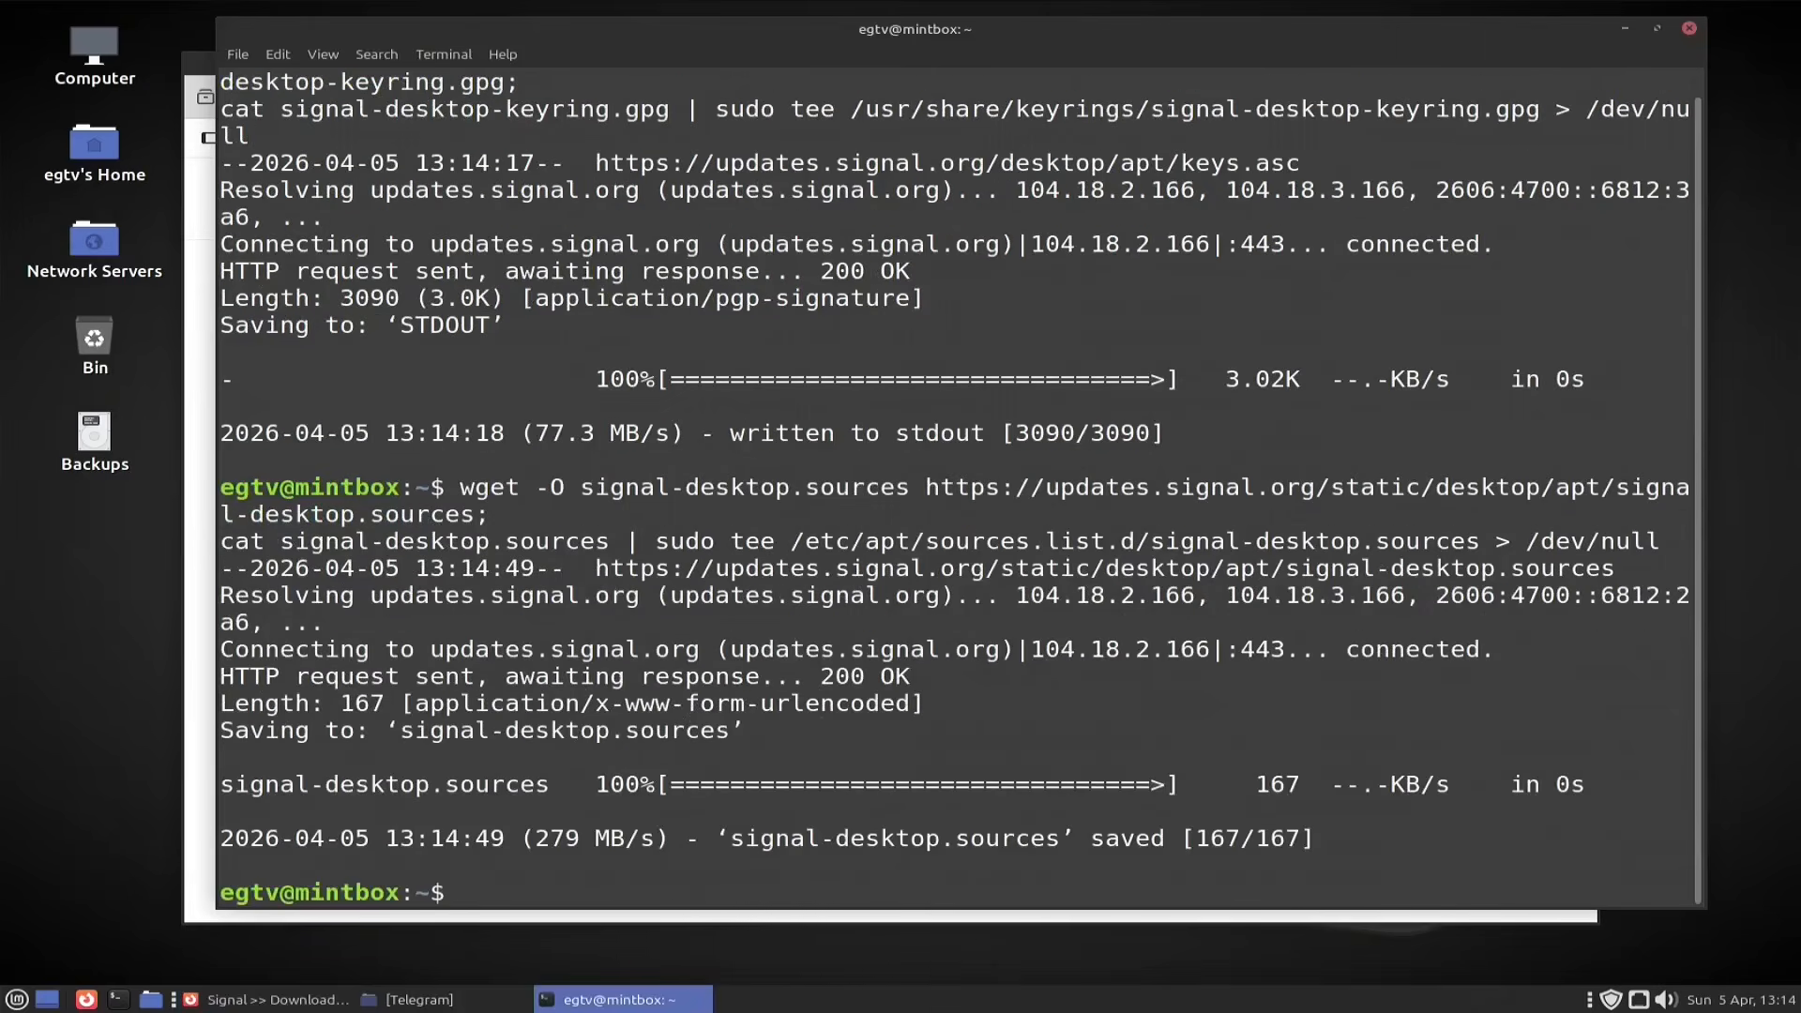
pyautogui.hotkey('ctrl', 'l')
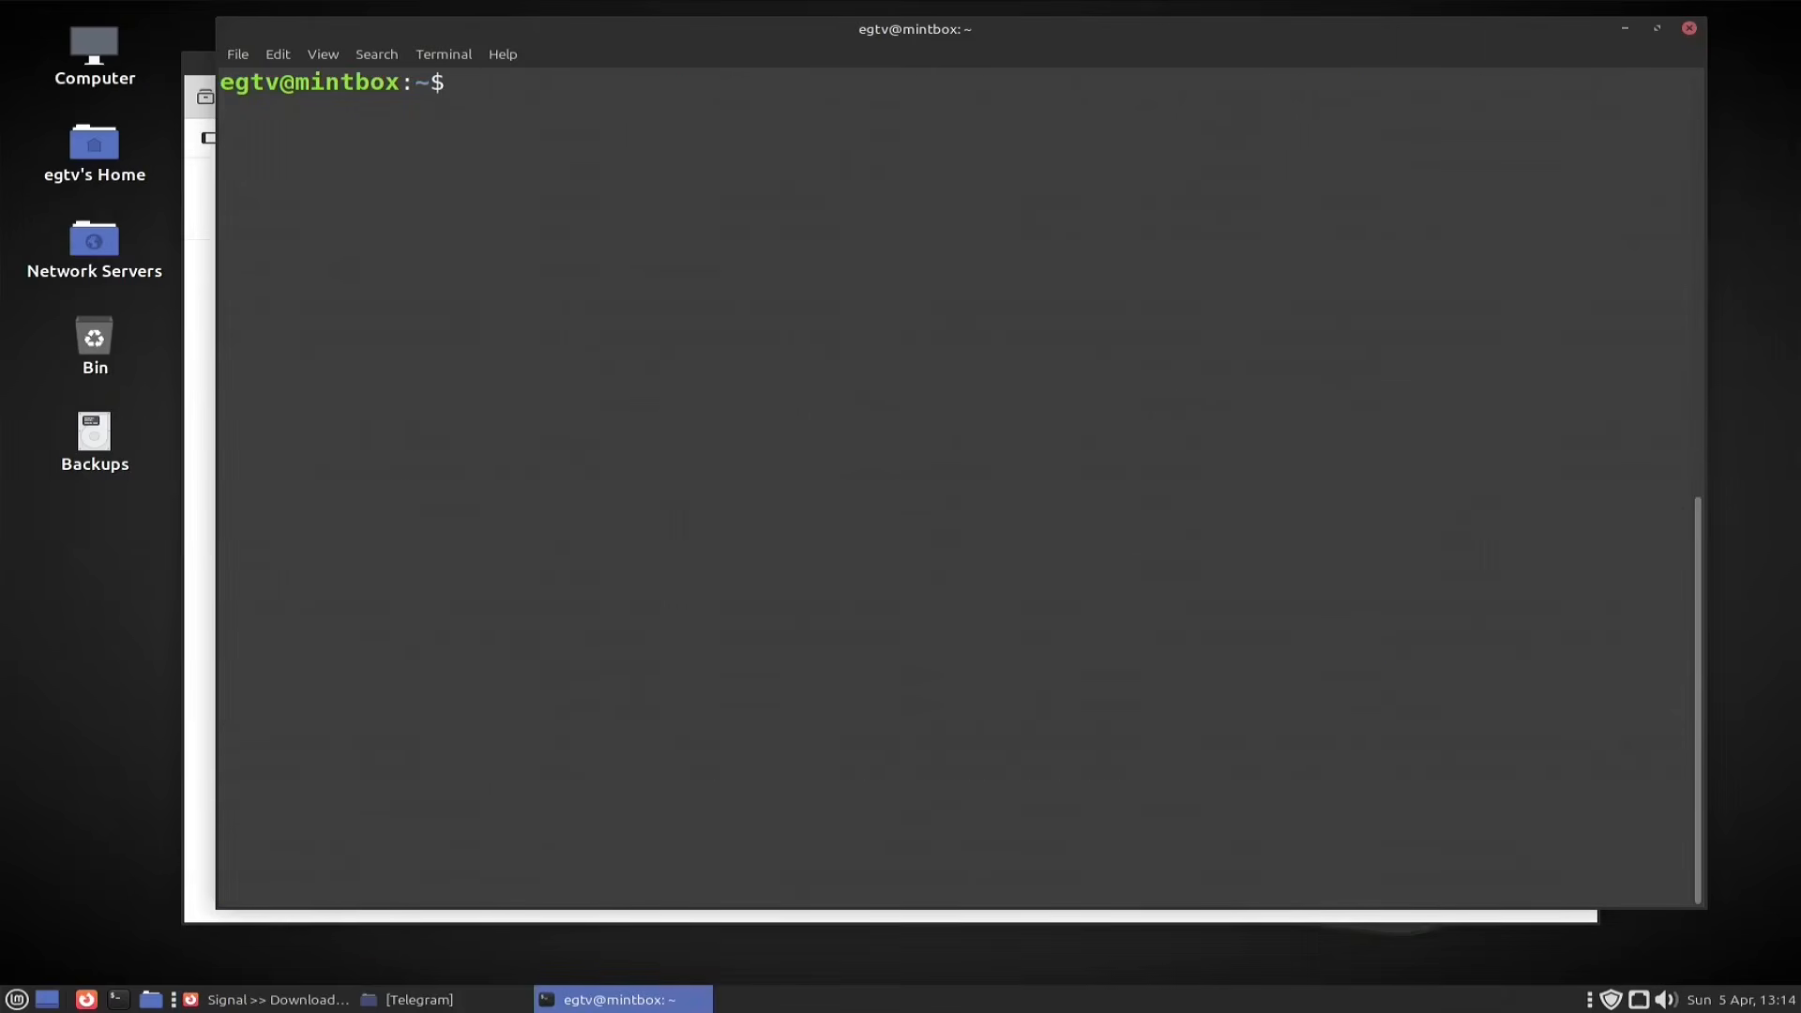
# Step: Consult the section 3 commands on the Signal page in Firefox, and run sudo apt update in the terminal
pyautogui.click(272, 999)
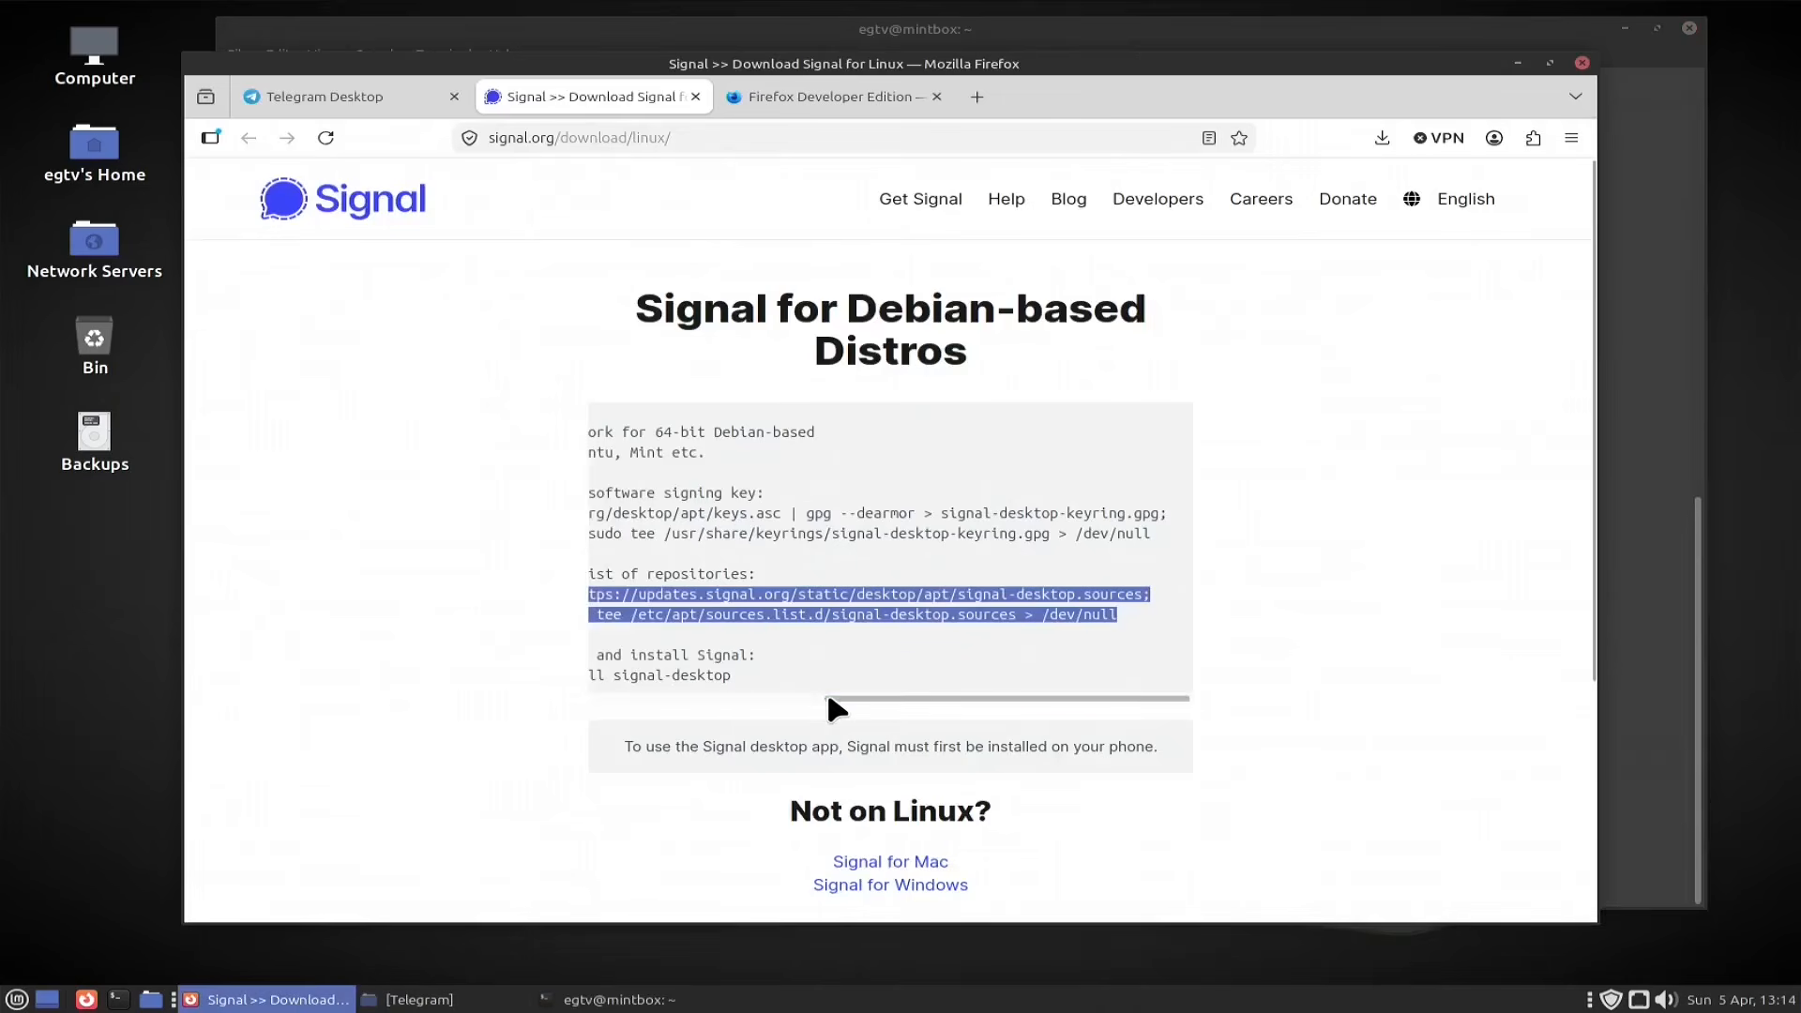
pyautogui.moveTo(827, 698); pyautogui.dragTo(575, 696)
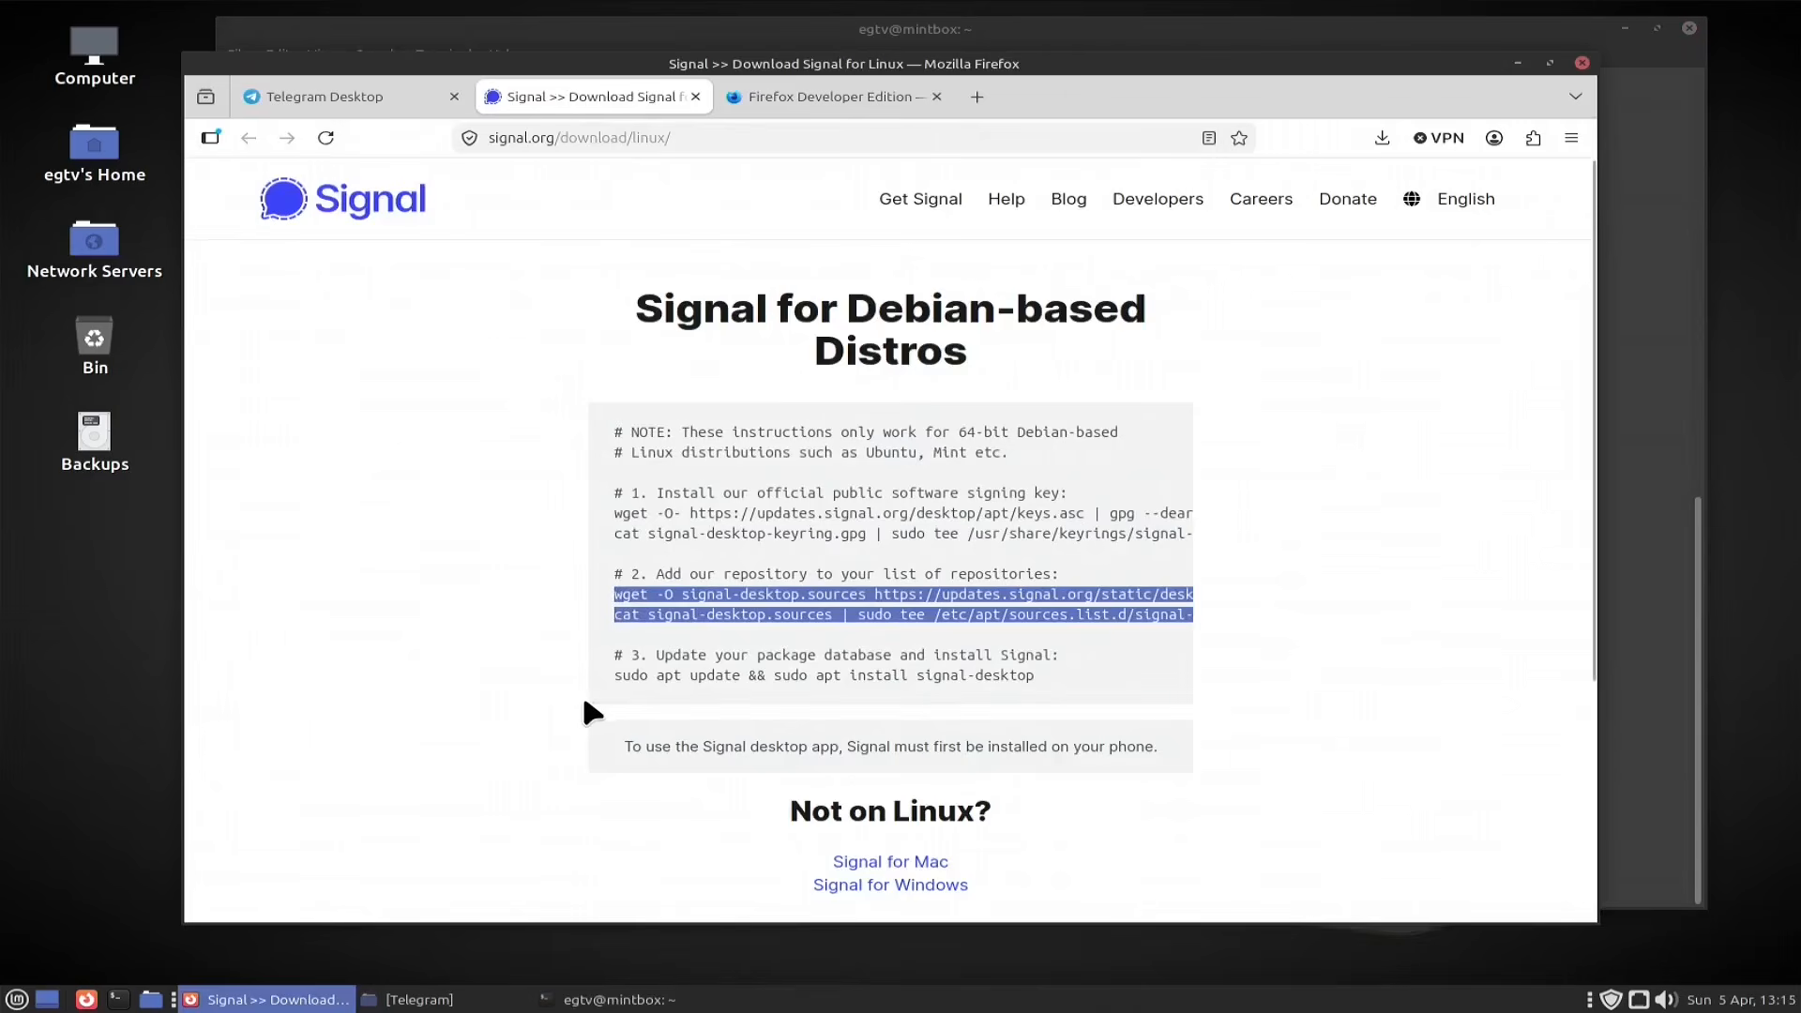
pyautogui.click(621, 1000)
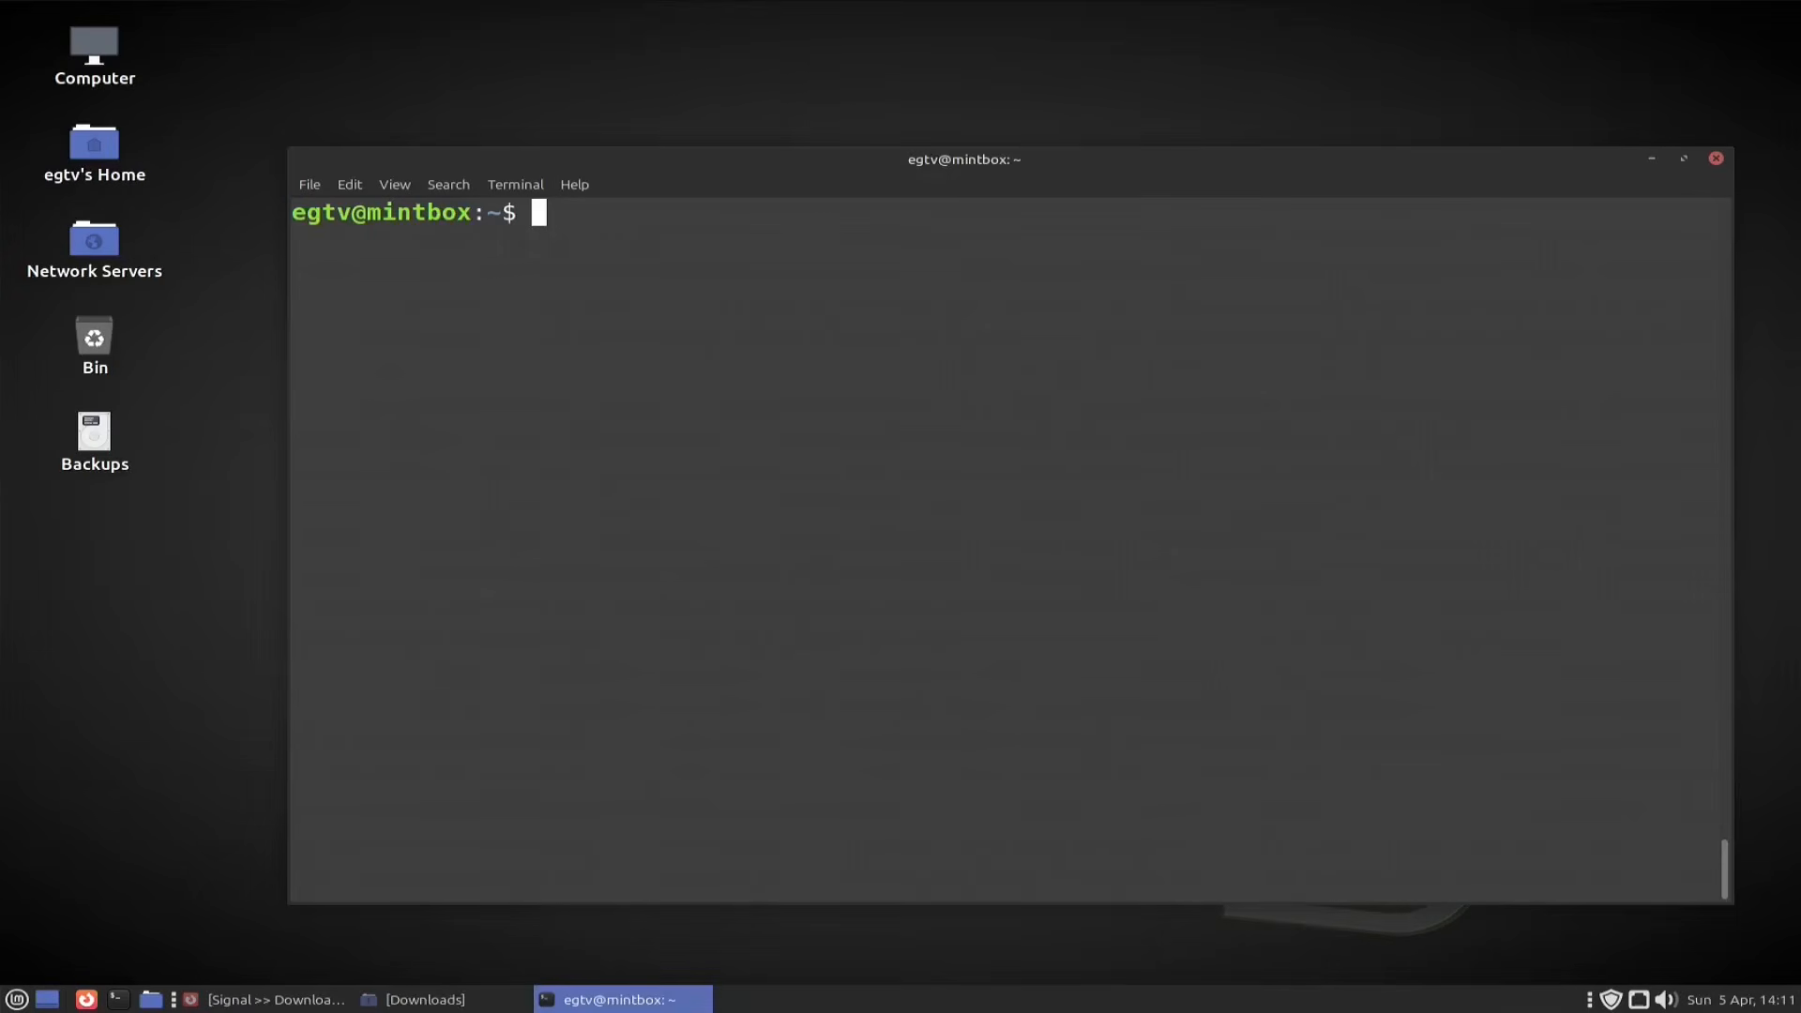
pyautogui.write('sudo apt update')
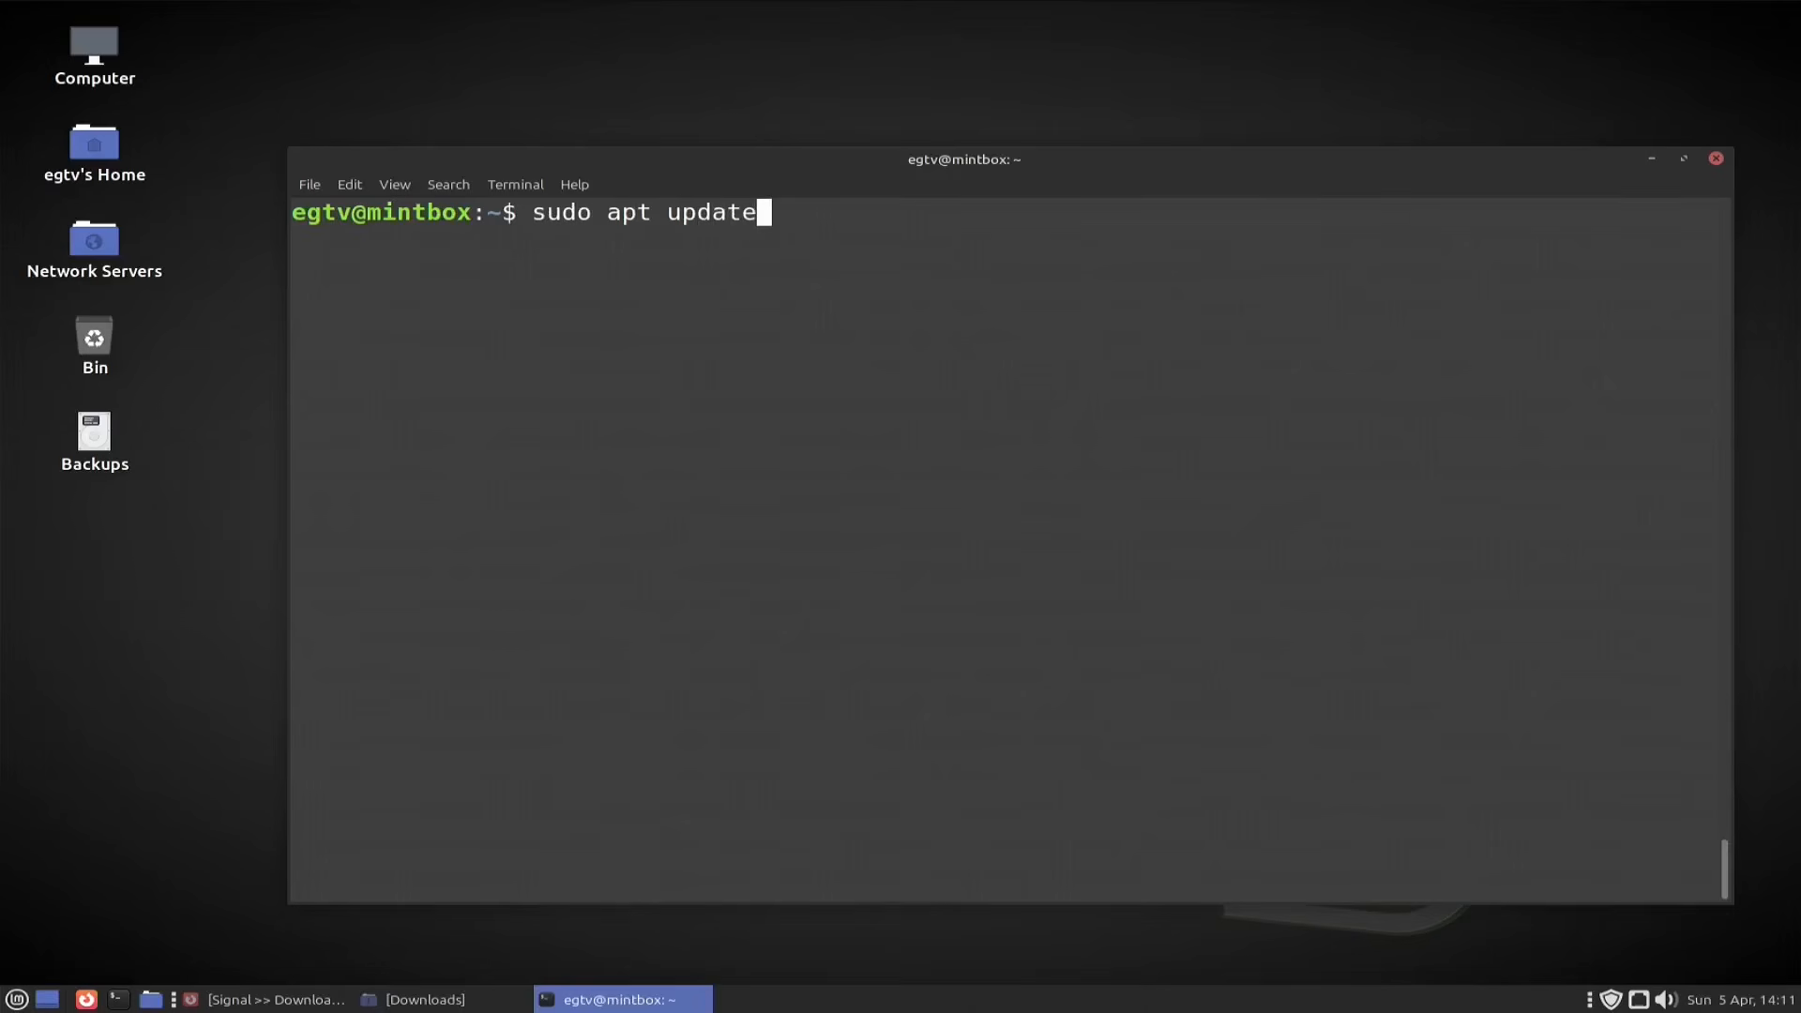
pyautogui.press('Return')
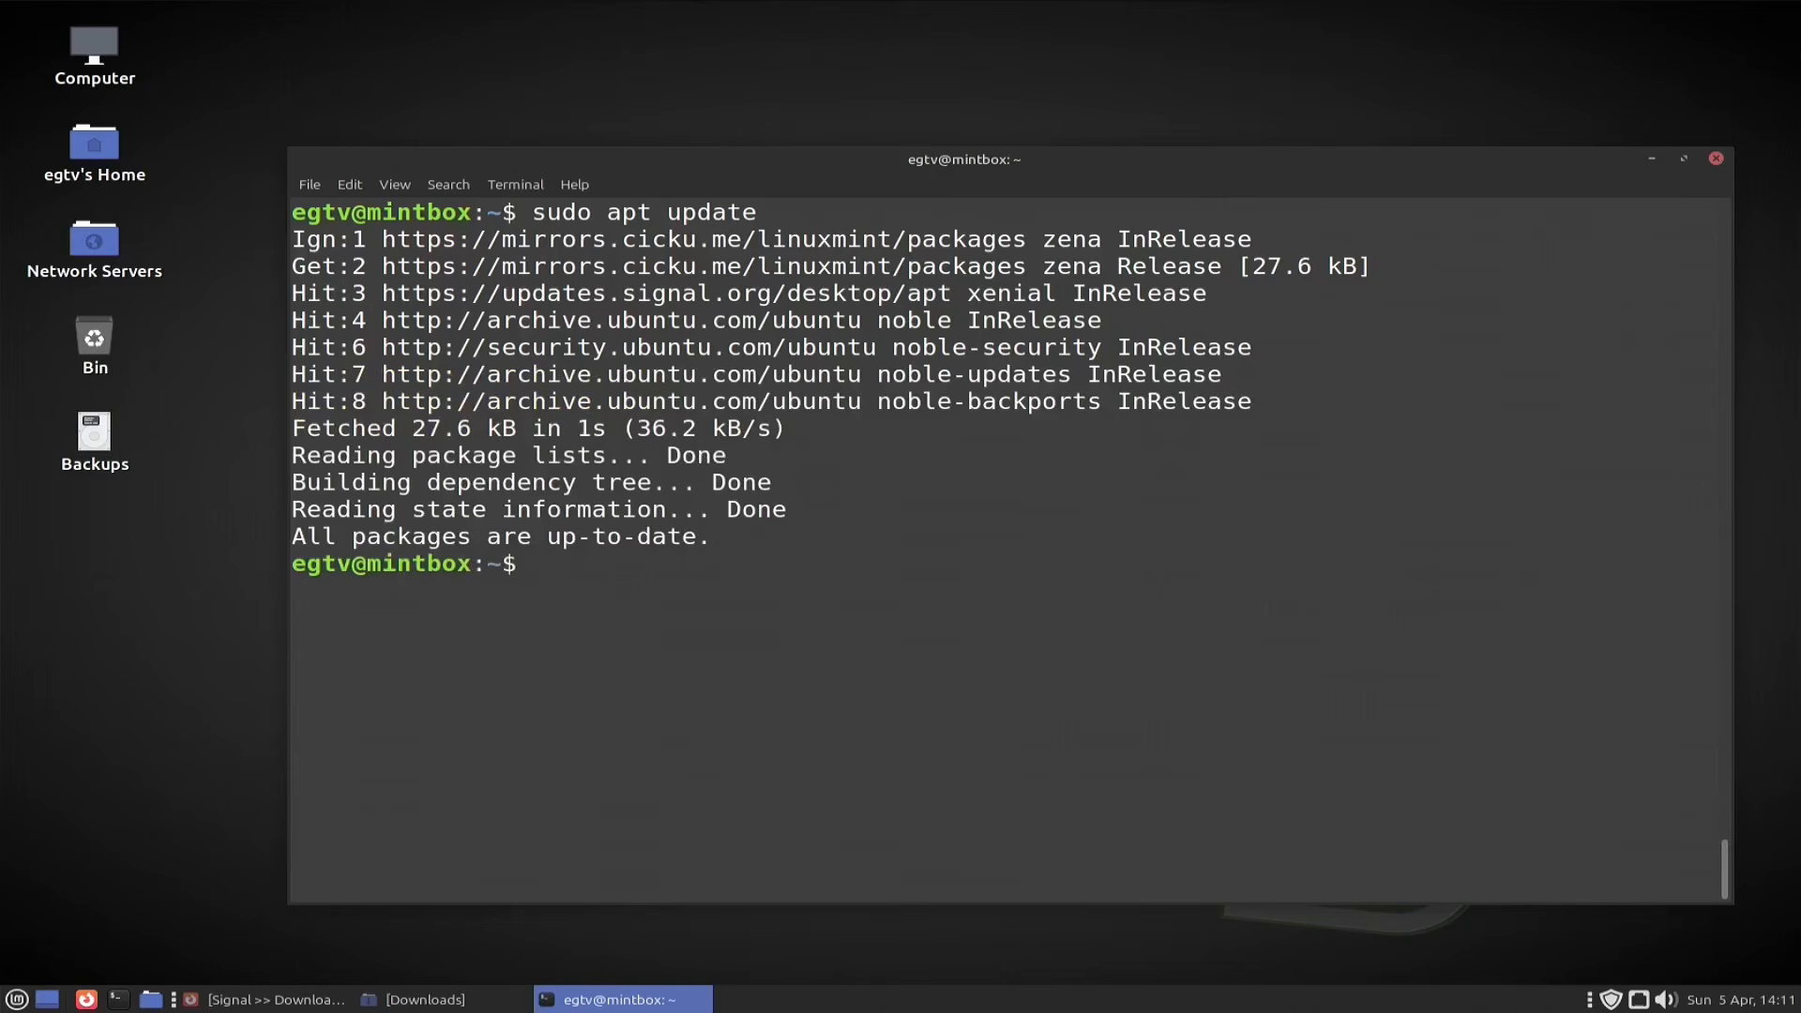
# Step: Install Signal with sudo apt install signal-desktop and clear the terminal screen
pyautogui.write('sudo apt install ')
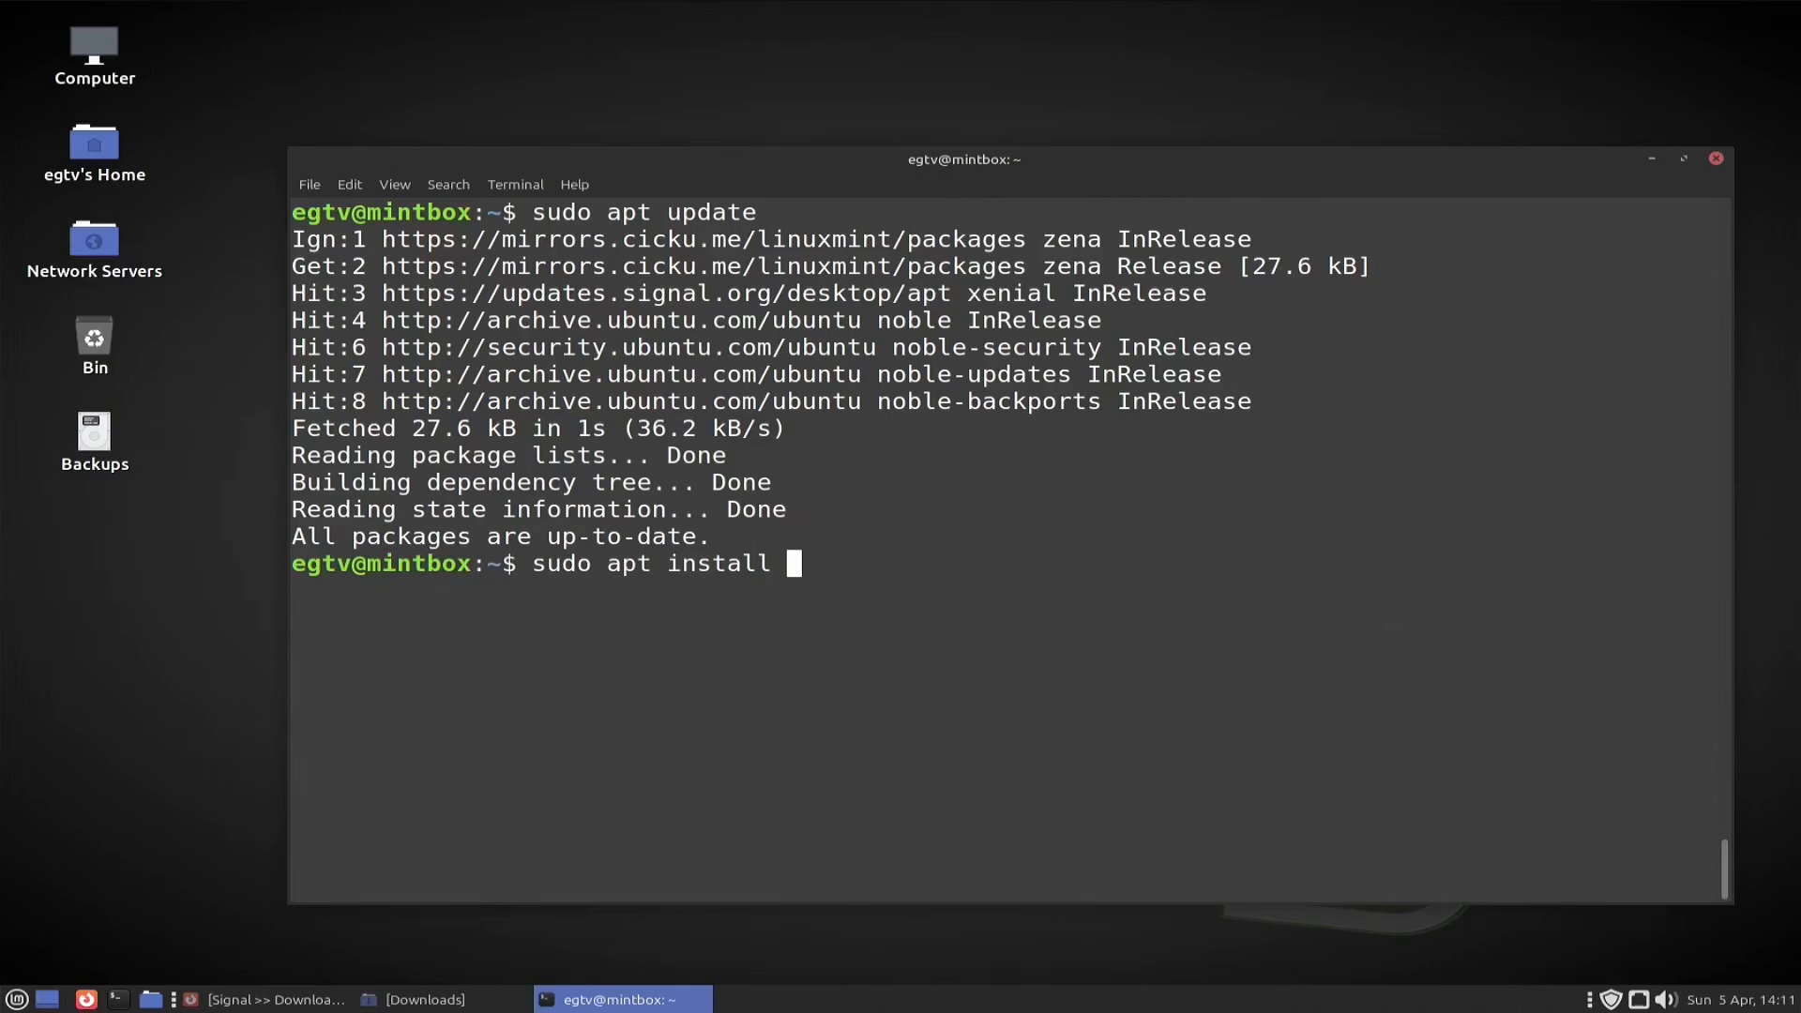
pyautogui.write('signal')
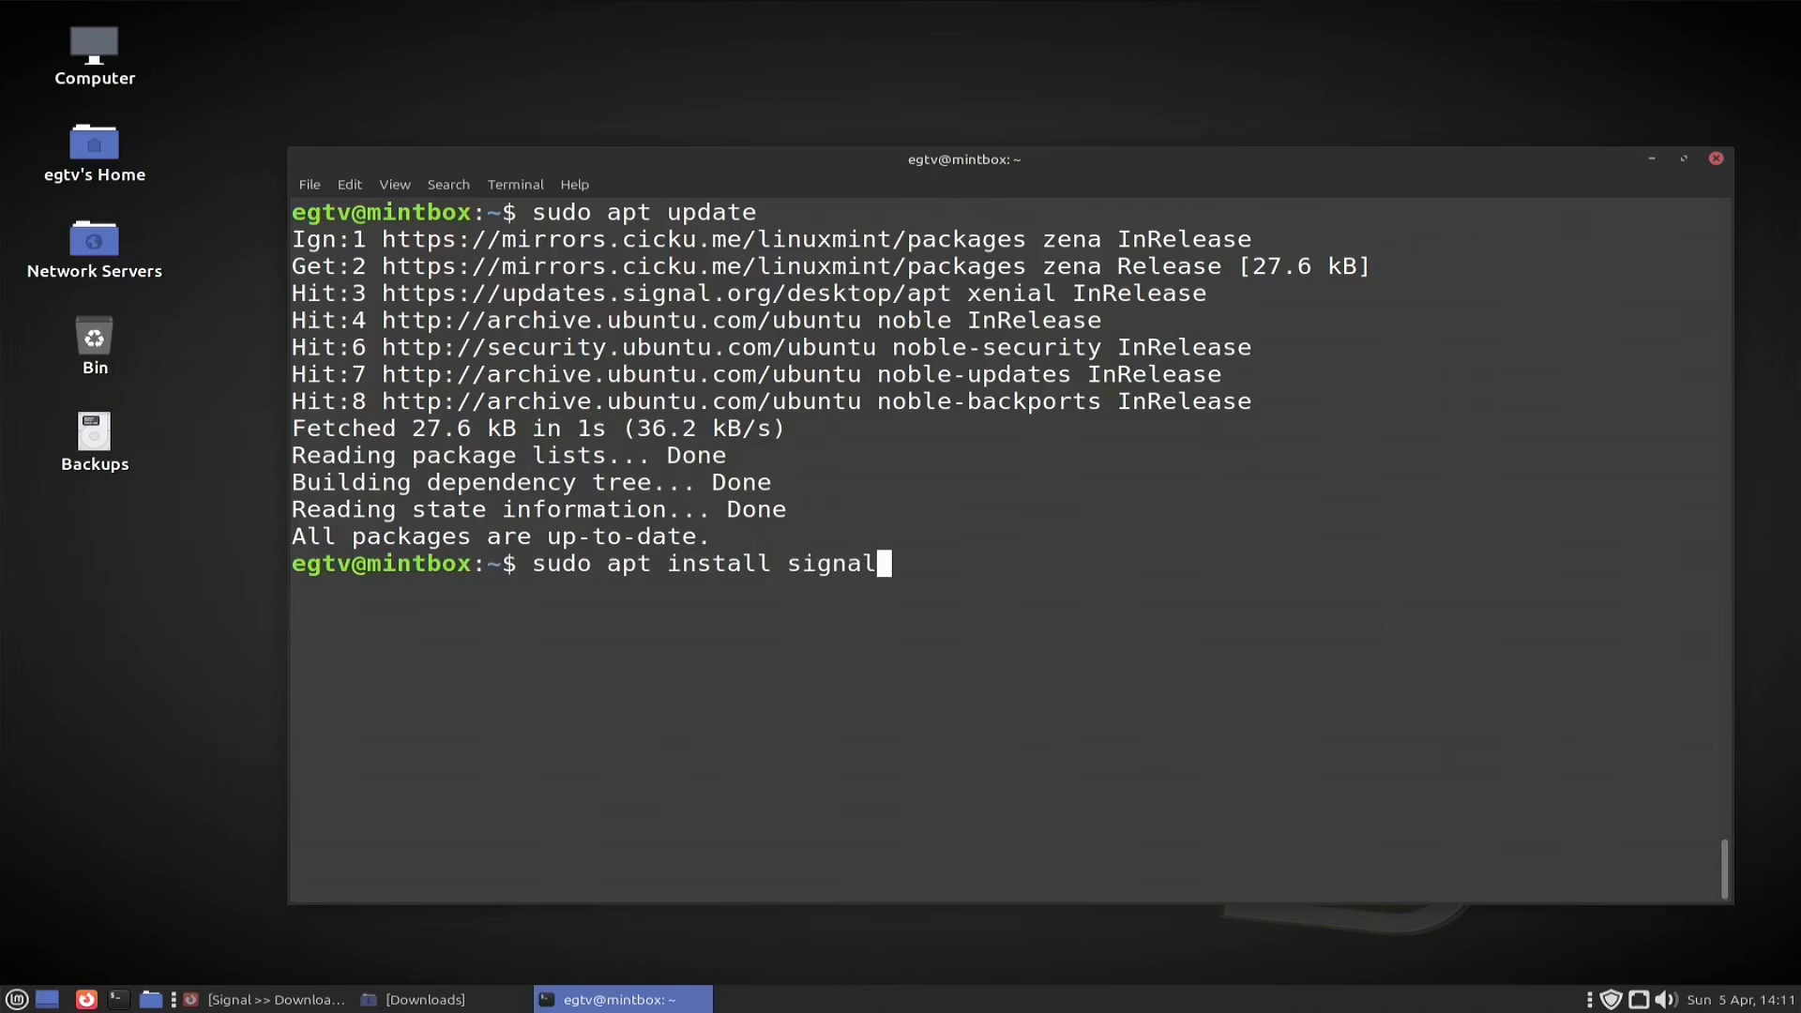
pyautogui.write('-desktop')
pyautogui.press('Return')
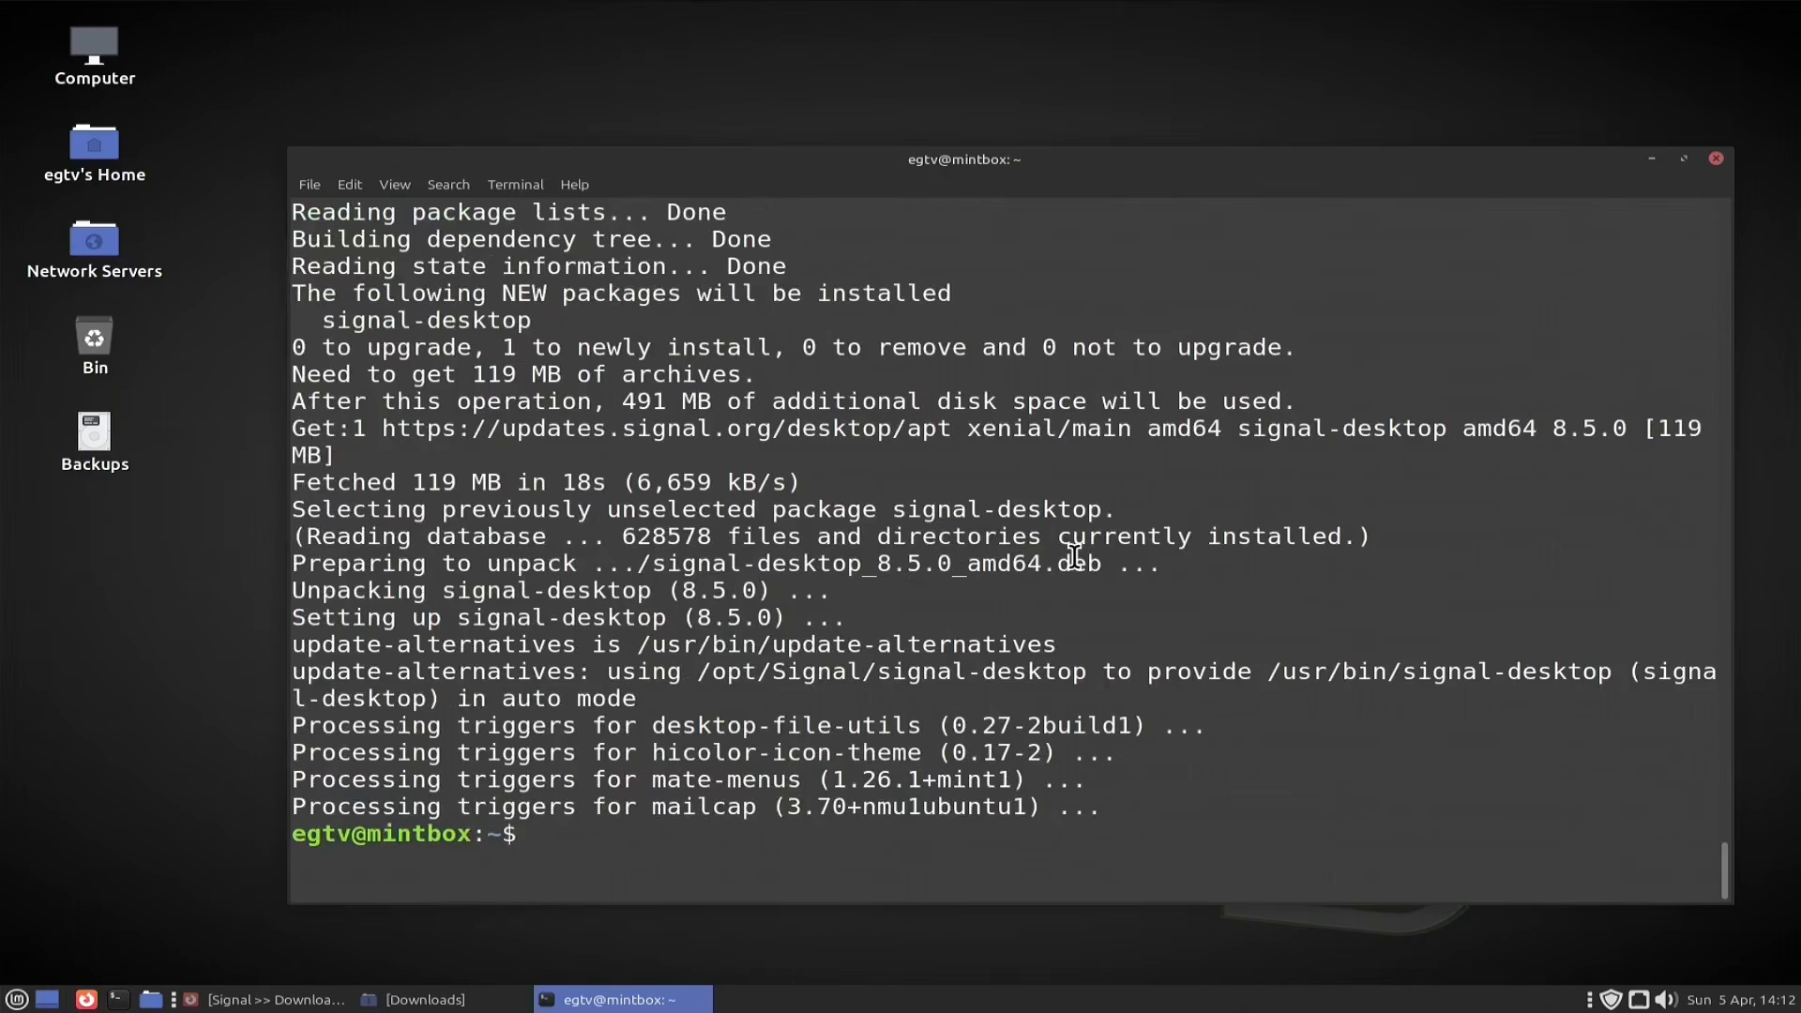
pyautogui.hotkey('ctrl', 'l')
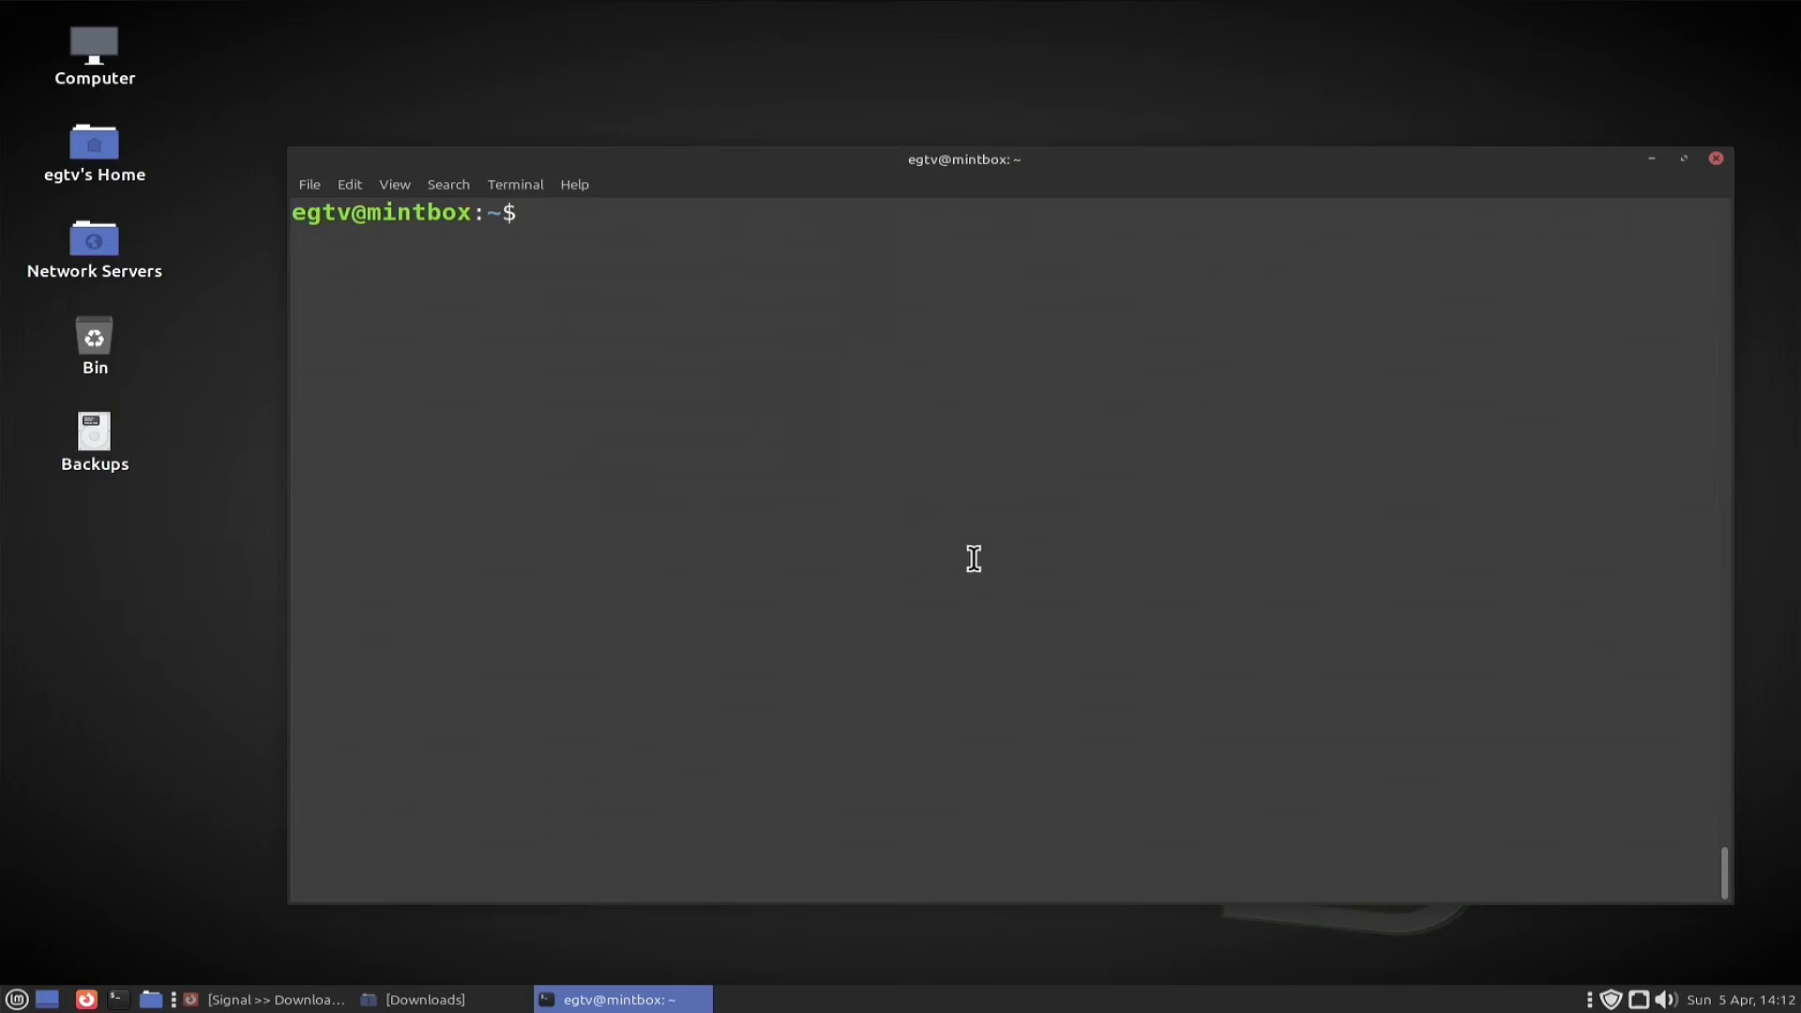
# Step: Search the system's installed applications for signal, and close the search without launching anything
pyautogui.press('super')
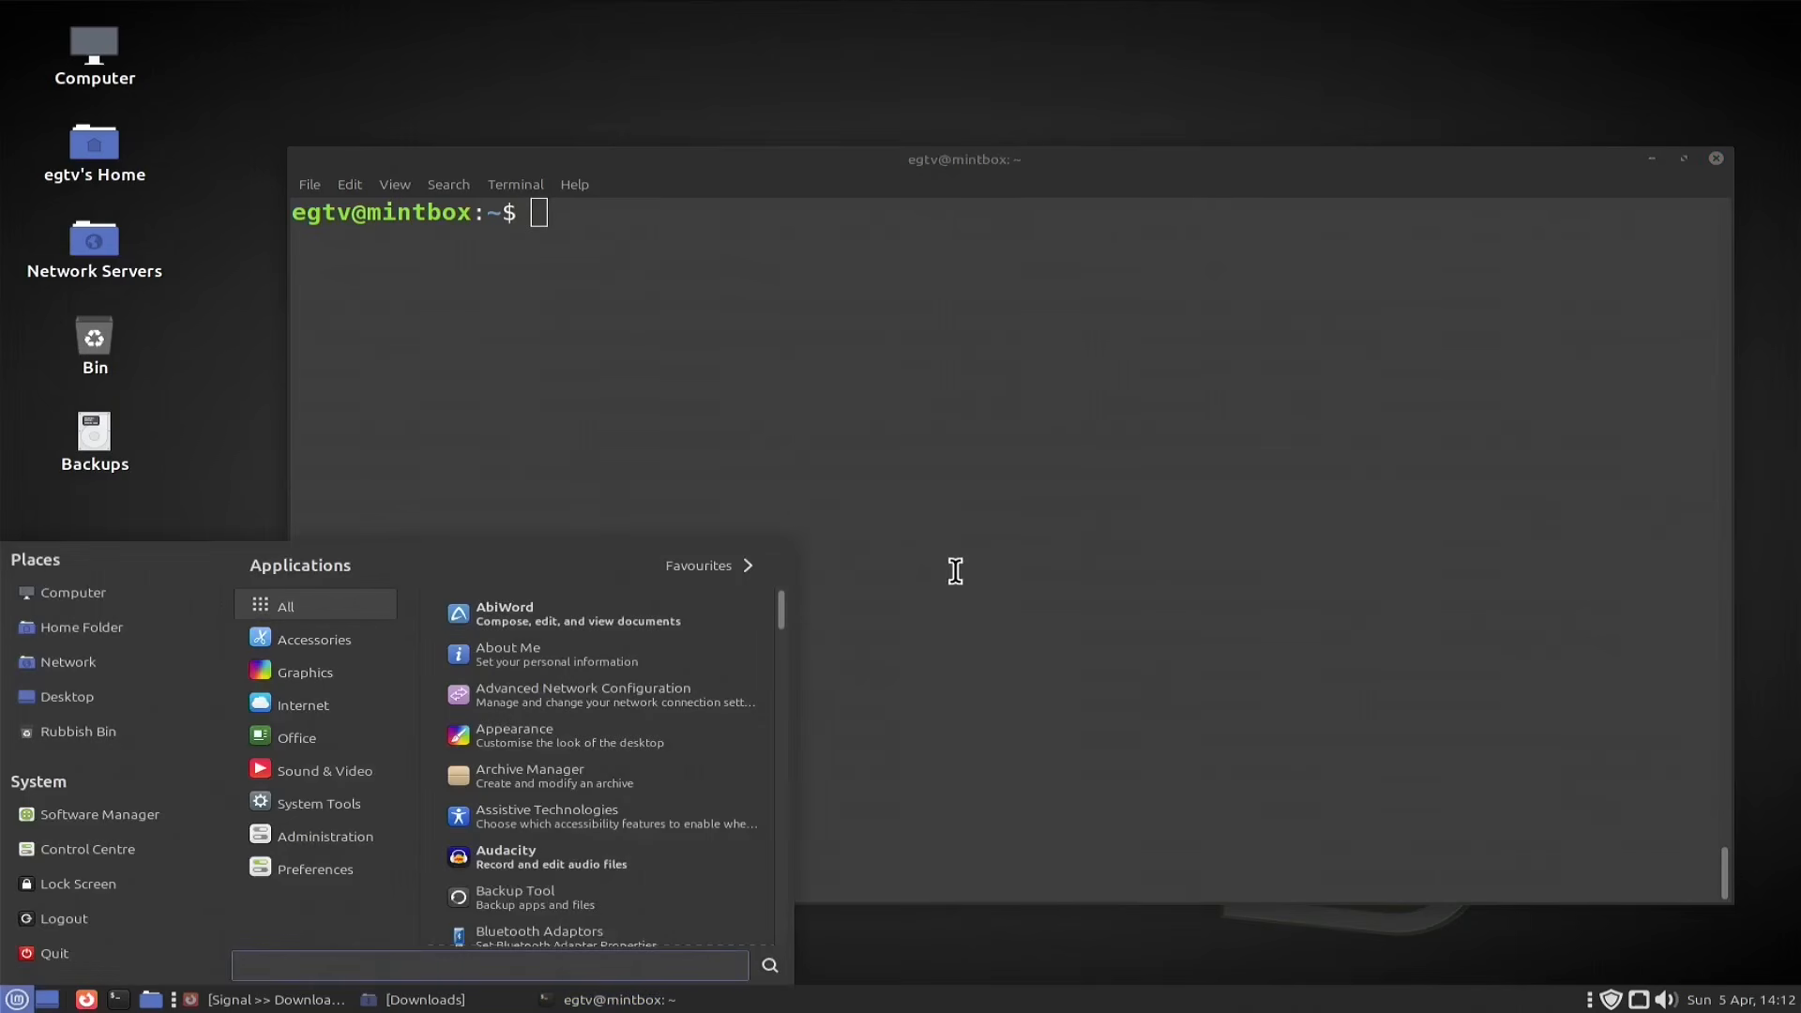
pyautogui.write('signal')
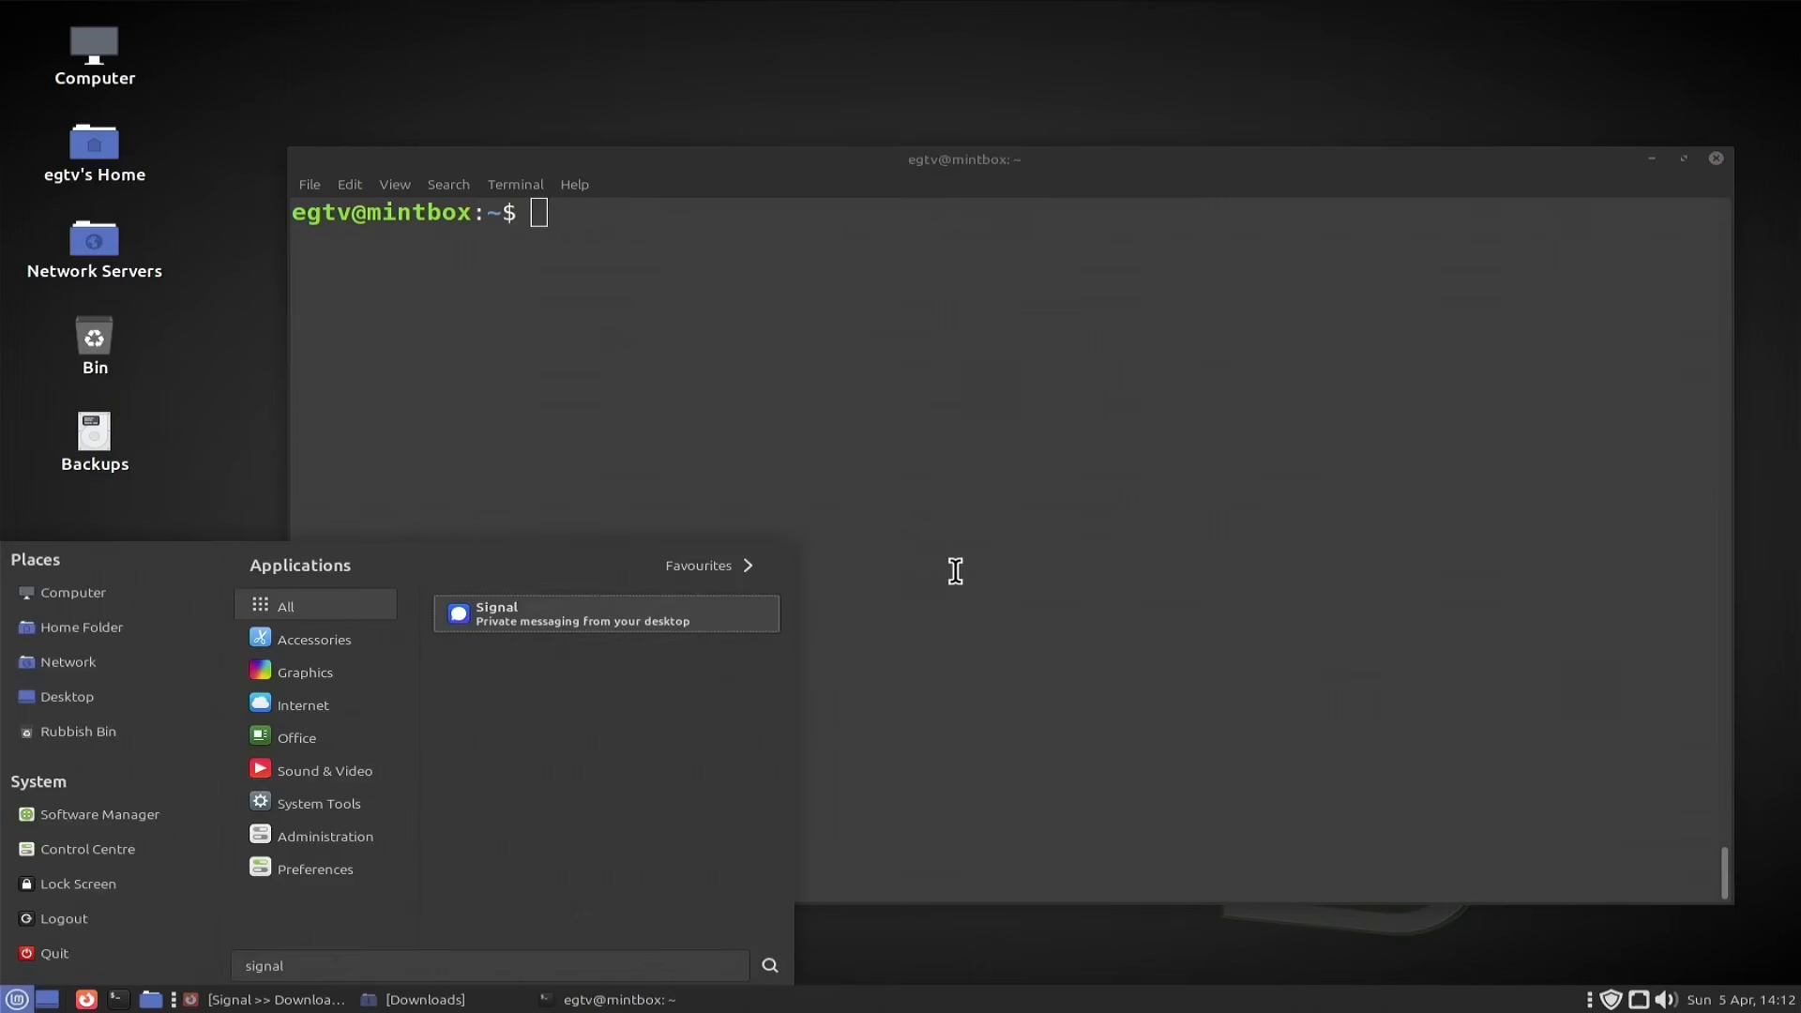
pyautogui.press('Escape')
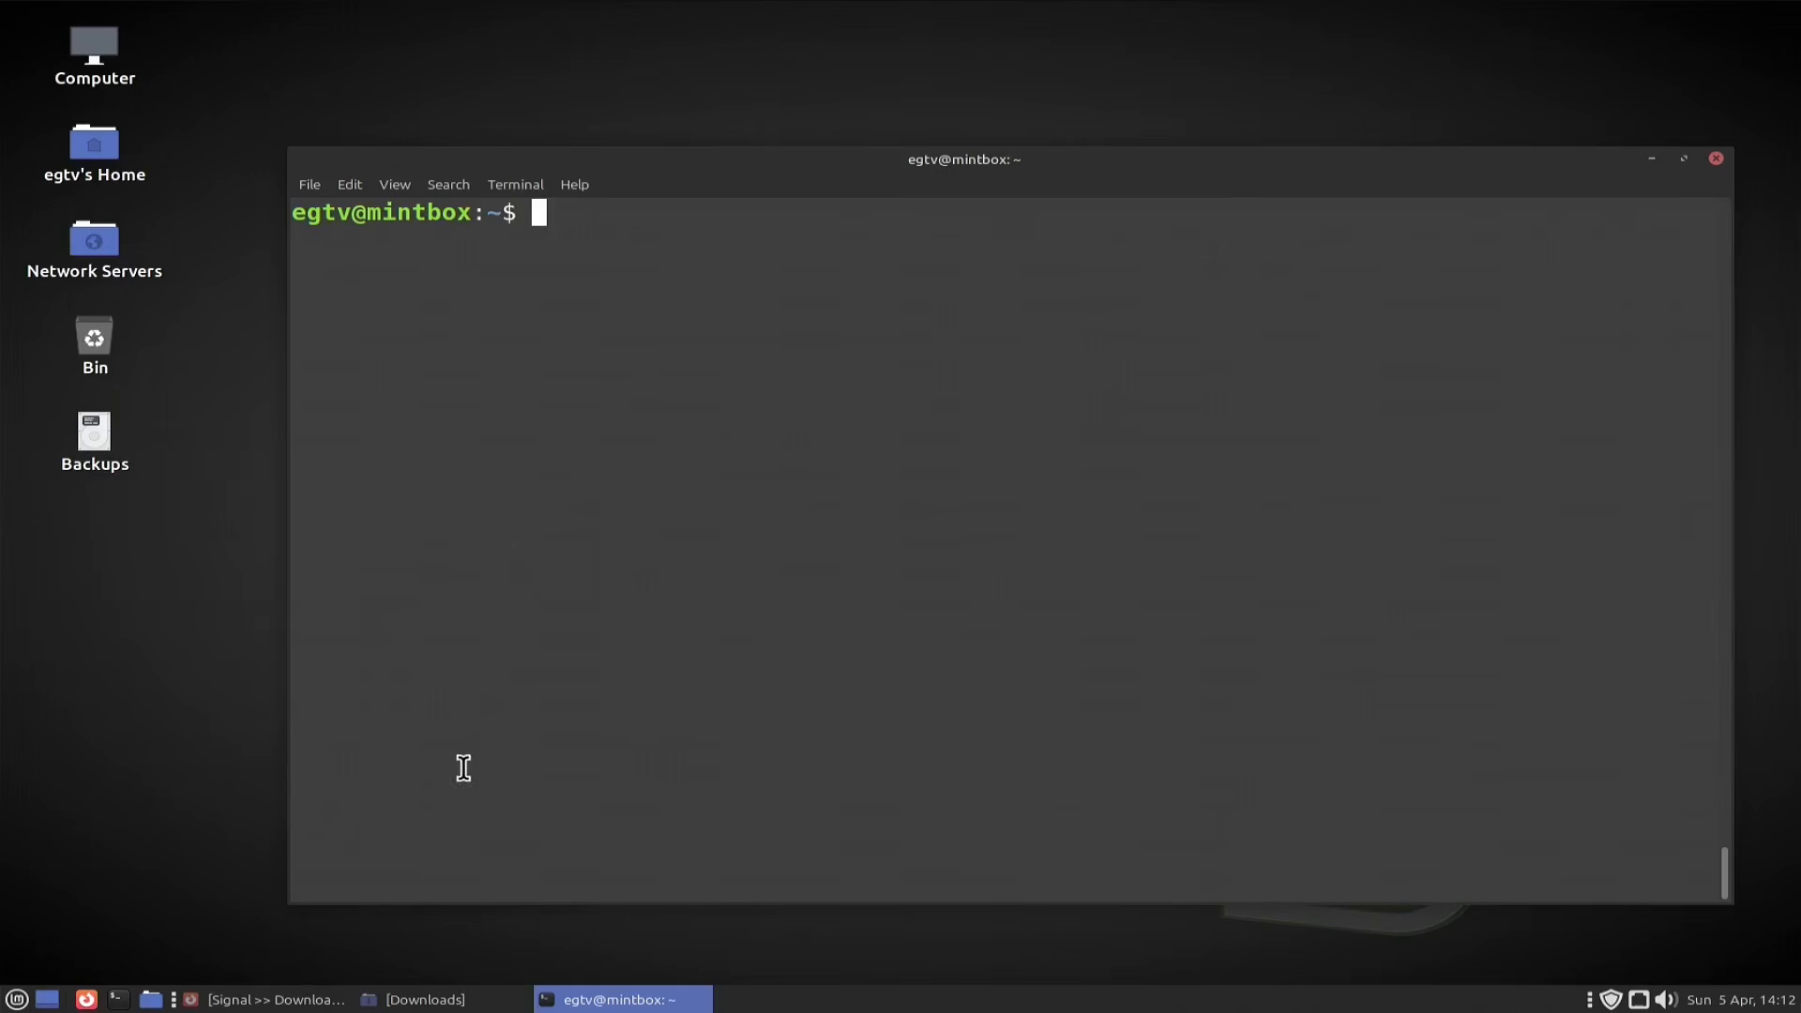
# Step: Switch to Firefox and download the .deb package from TechSpot's Google Chrome for Linux page, dismissing the download list
pyautogui.click(270, 1000)
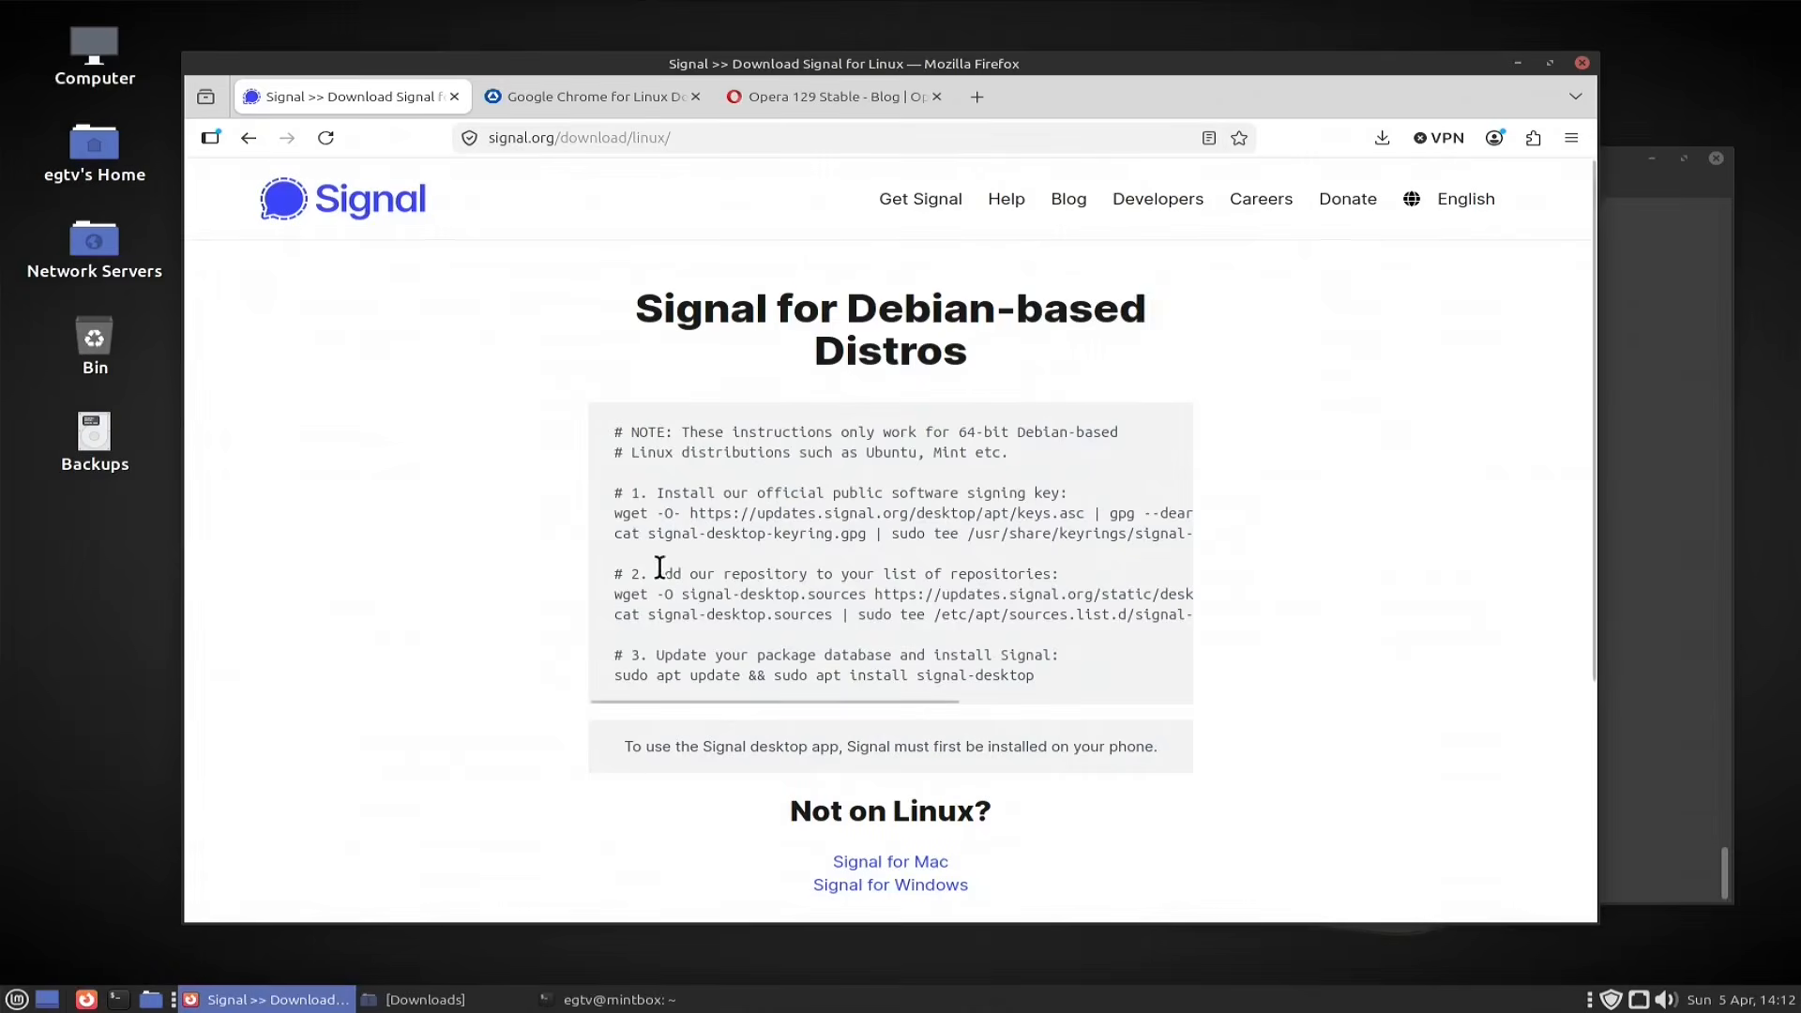
pyautogui.click(600, 97)
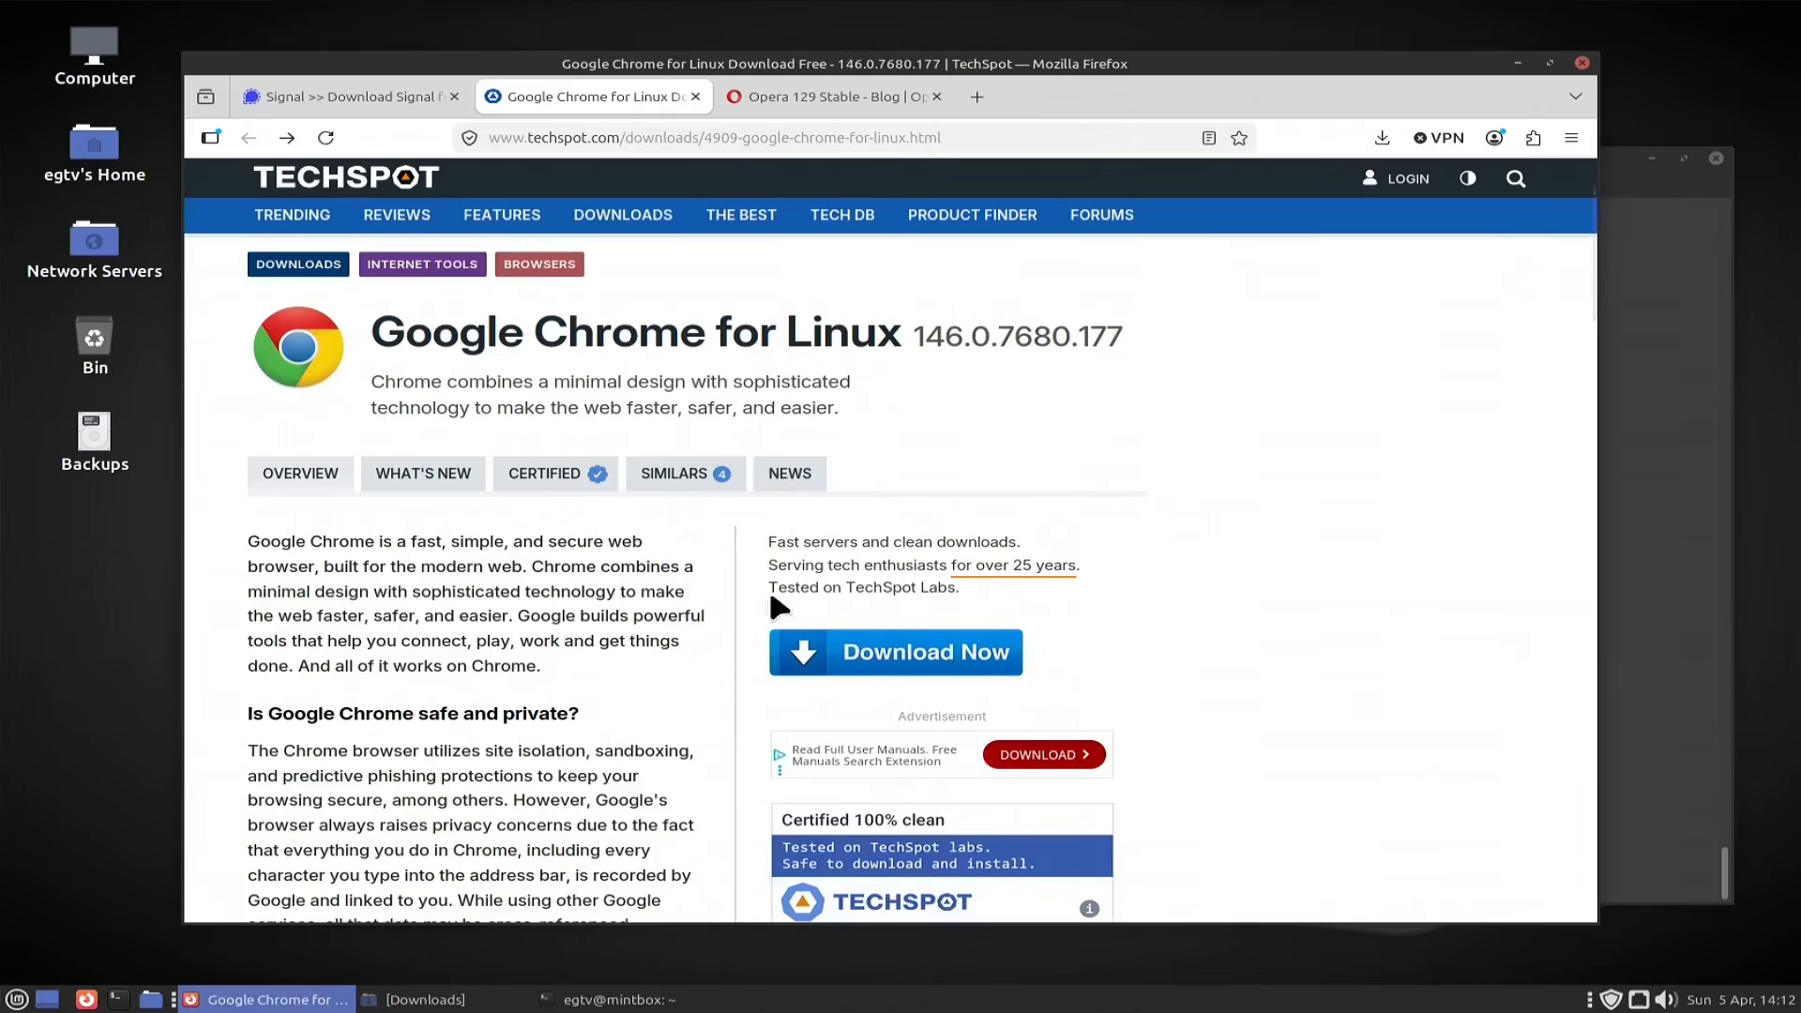
pyautogui.click(765, 103)
pyautogui.click(628, 104)
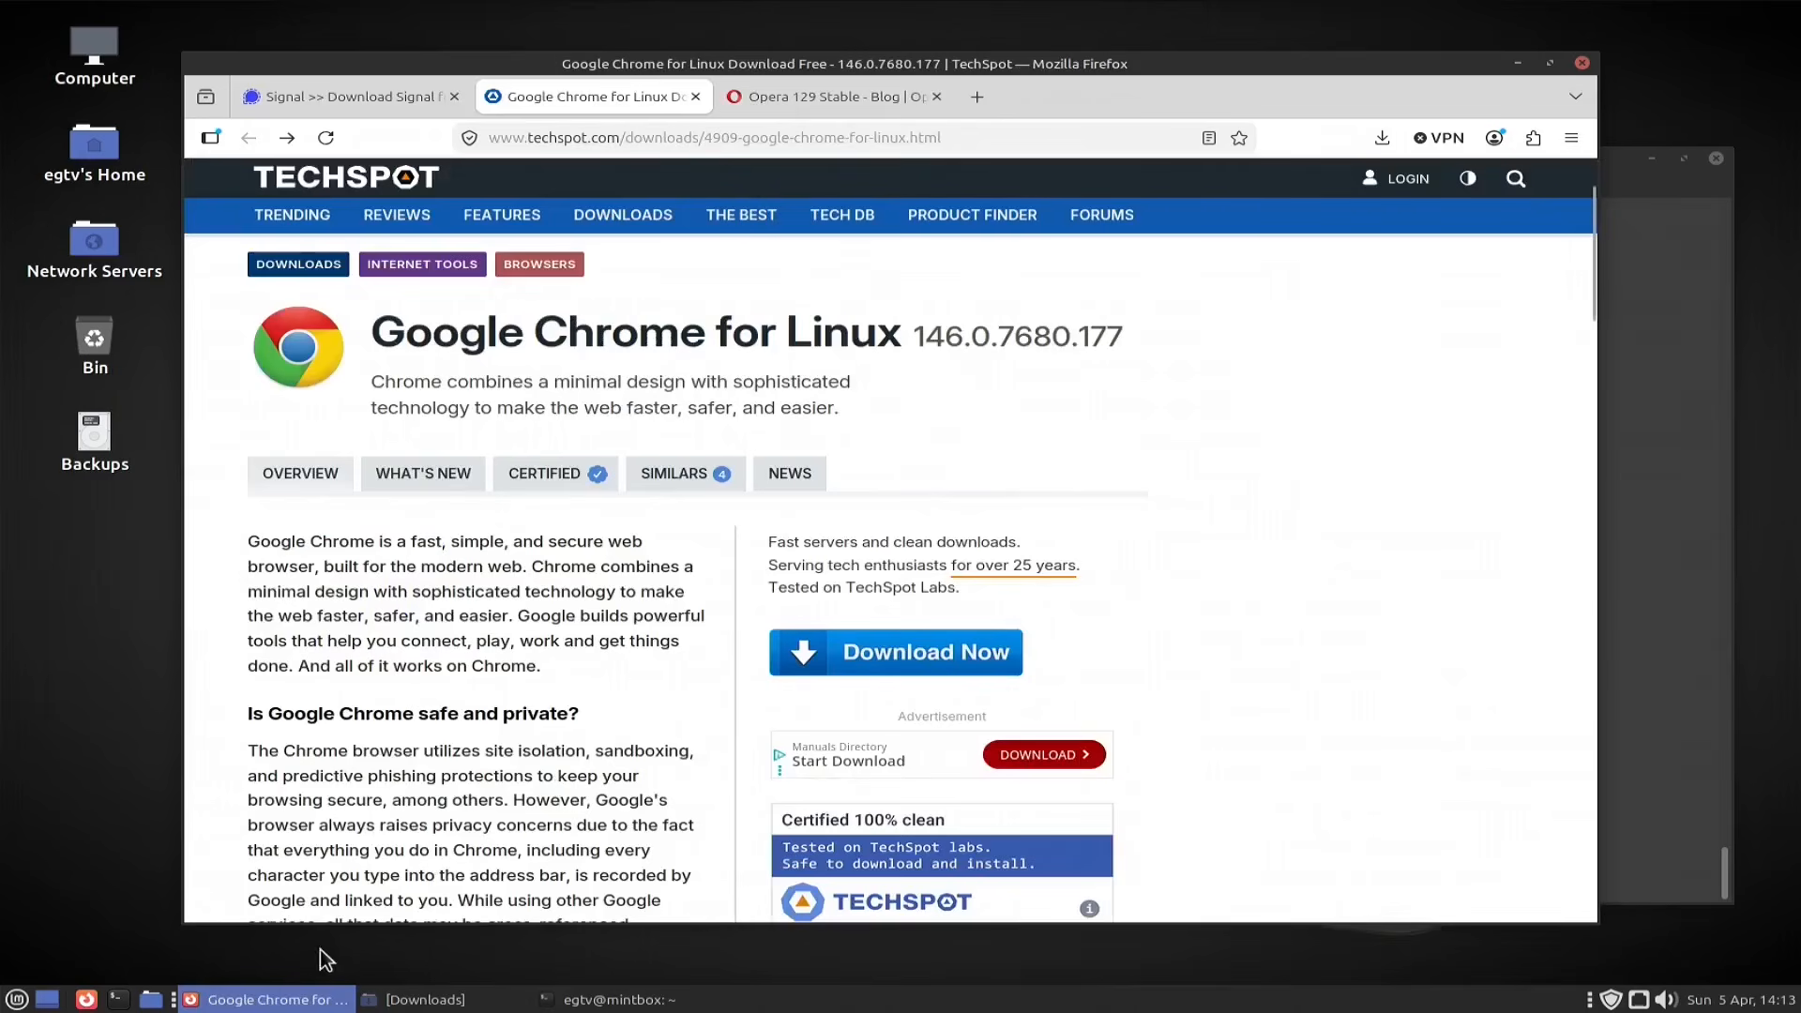
pyautogui.moveTo(269, 1004)
pyautogui.click(918, 663)
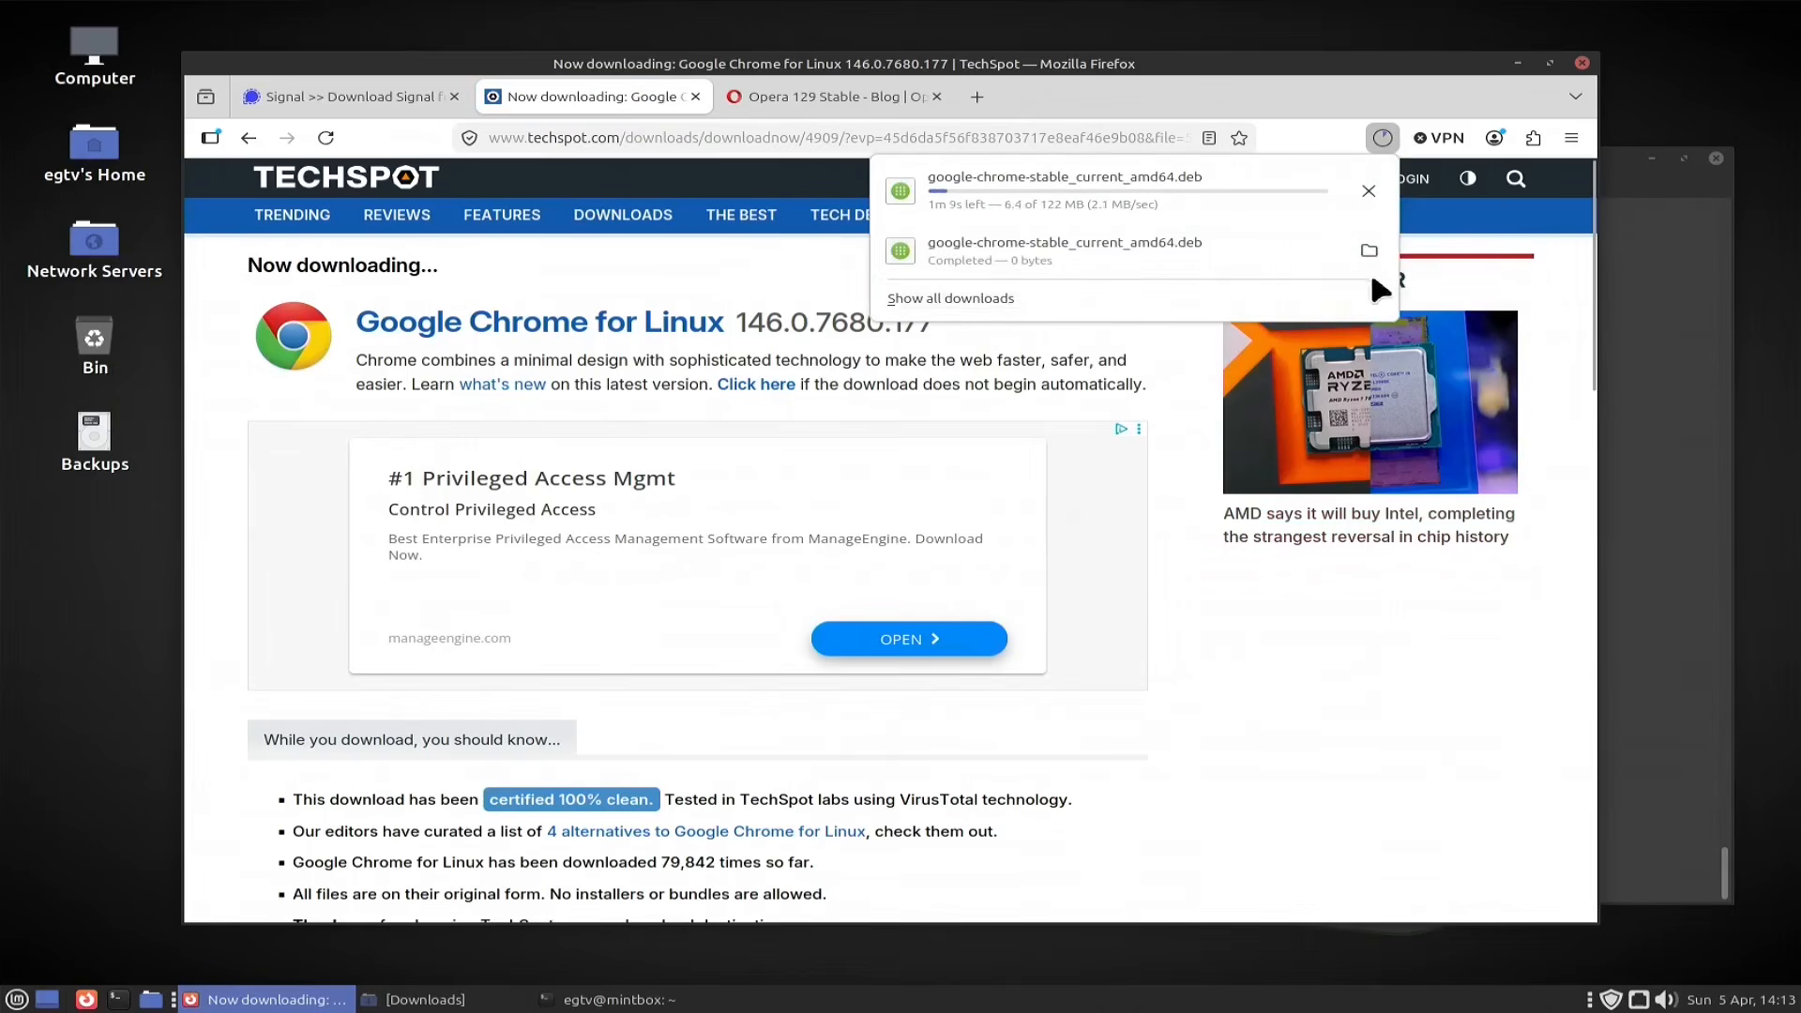
pyautogui.rightClick(1247, 263)
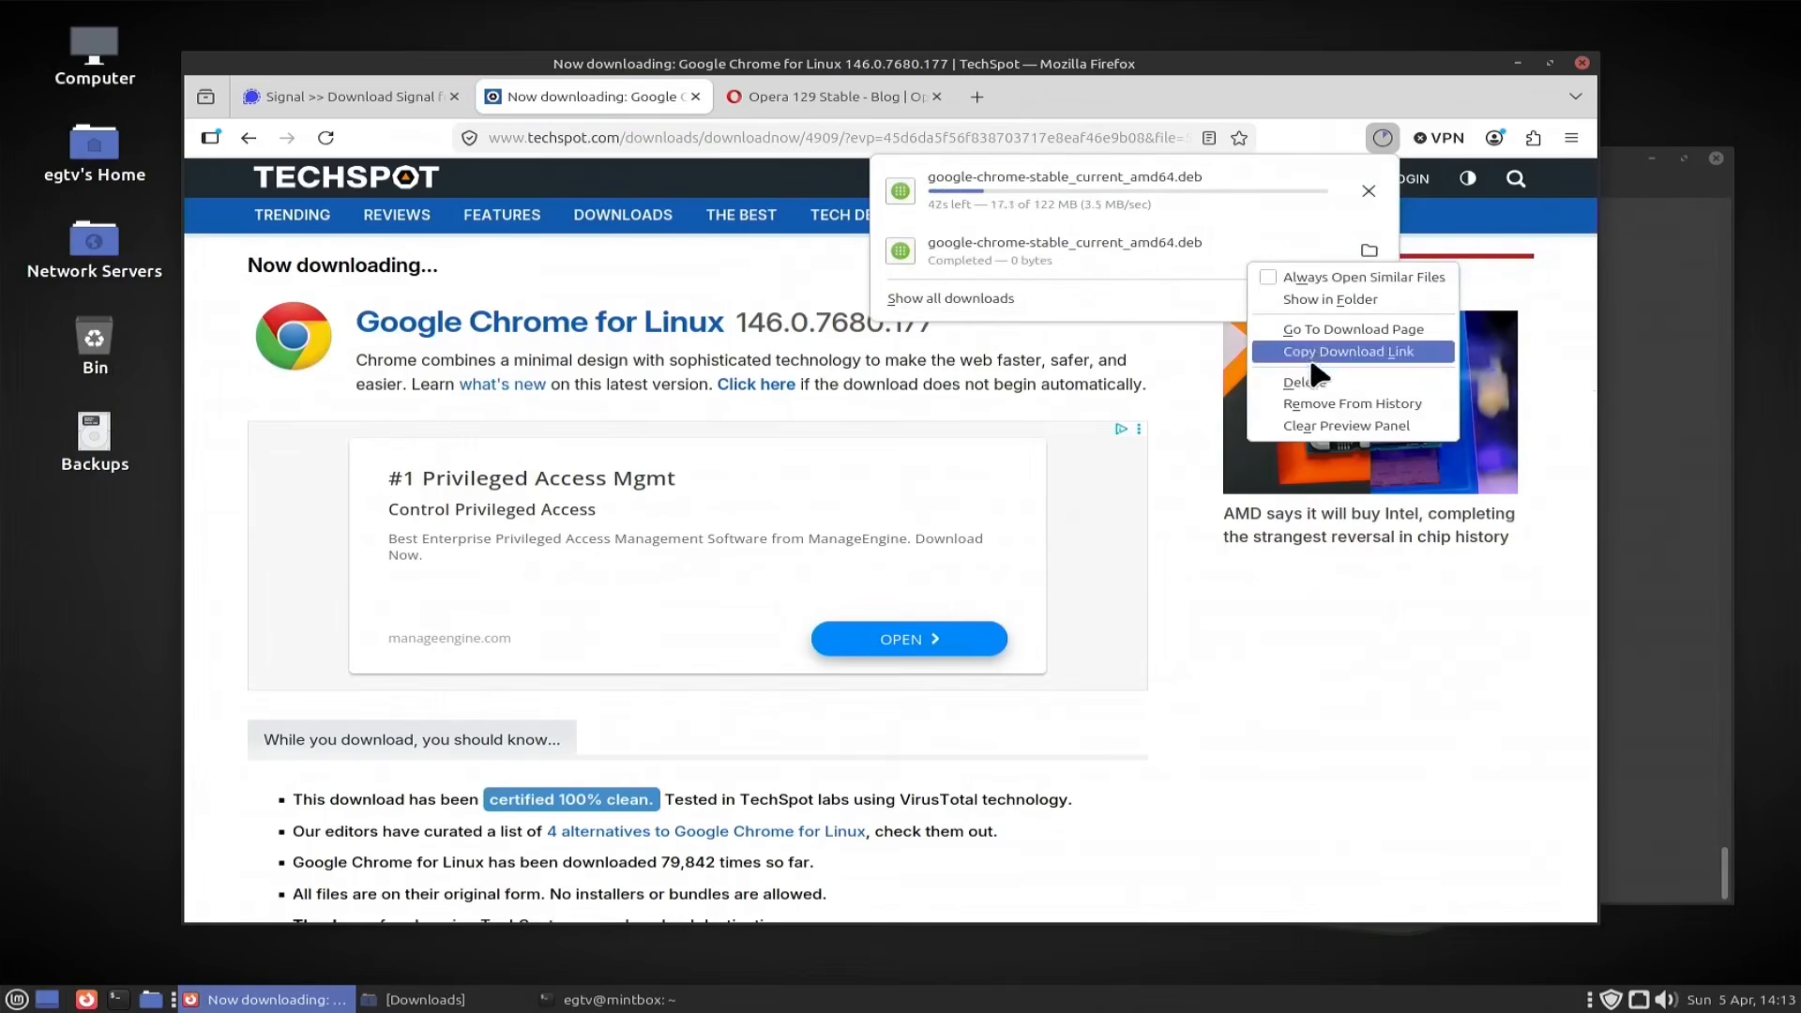
pyautogui.click(1256, 655)
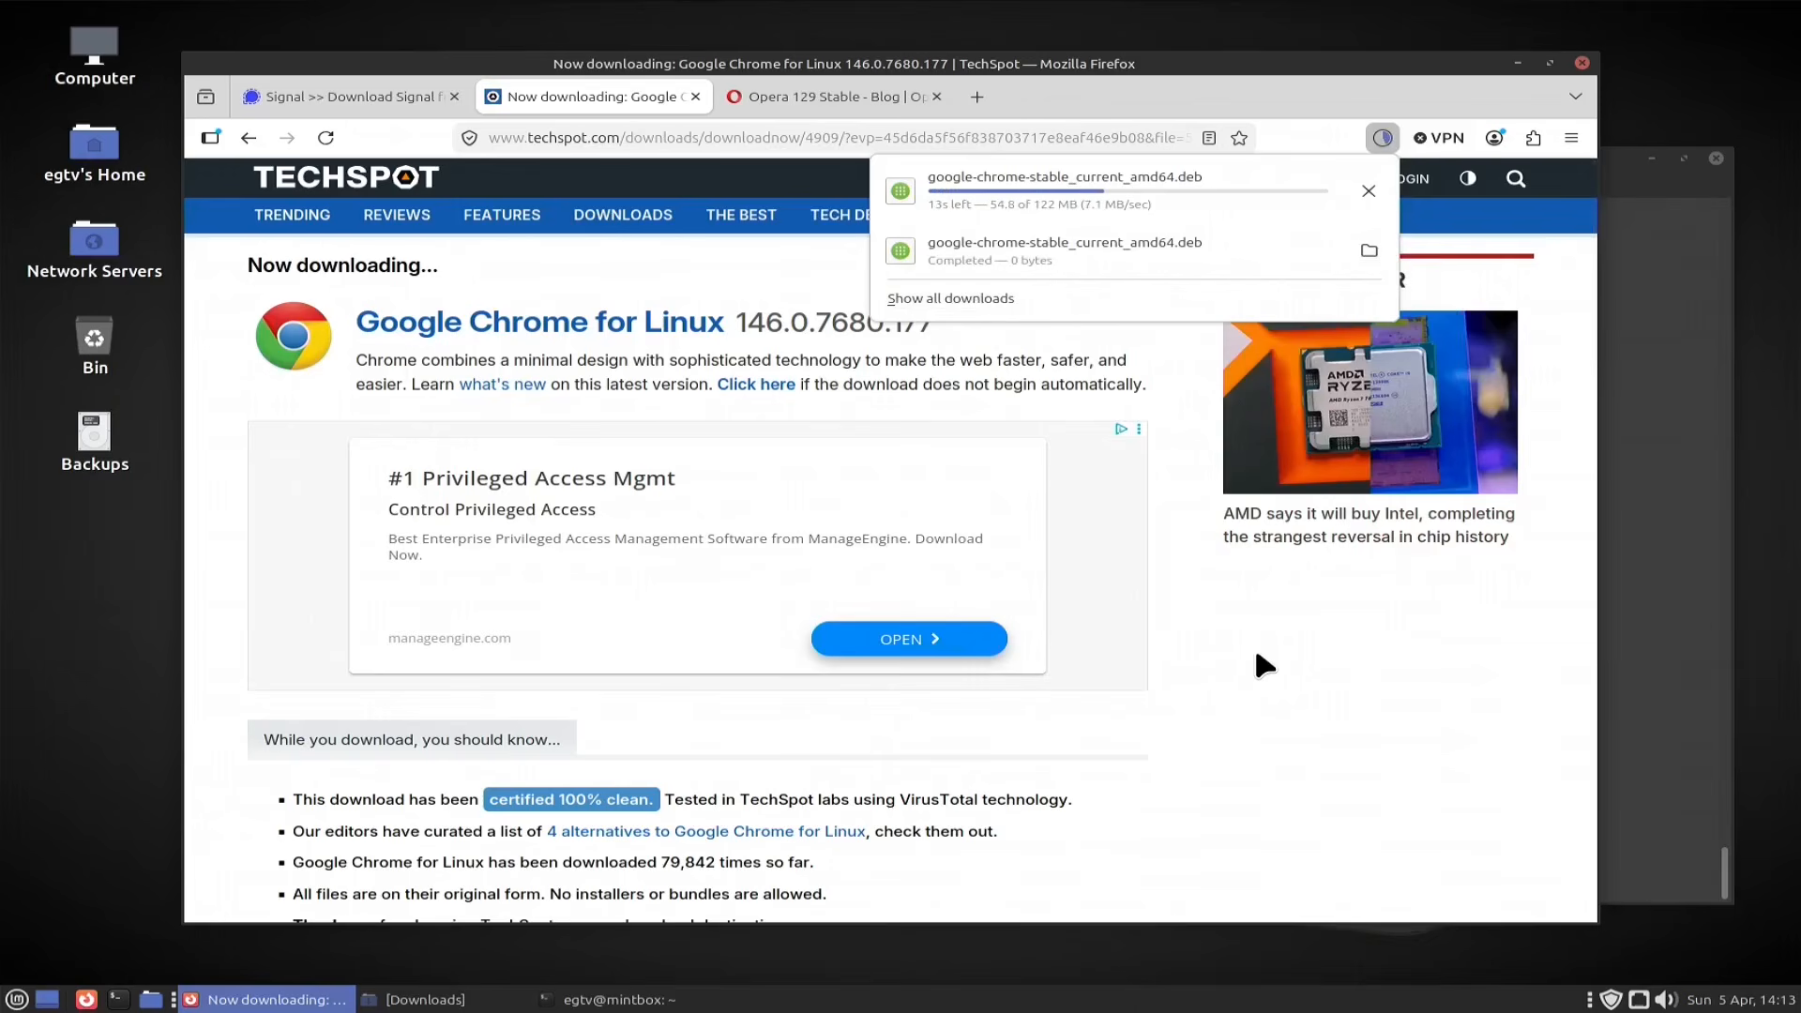
pyautogui.click(1248, 645)
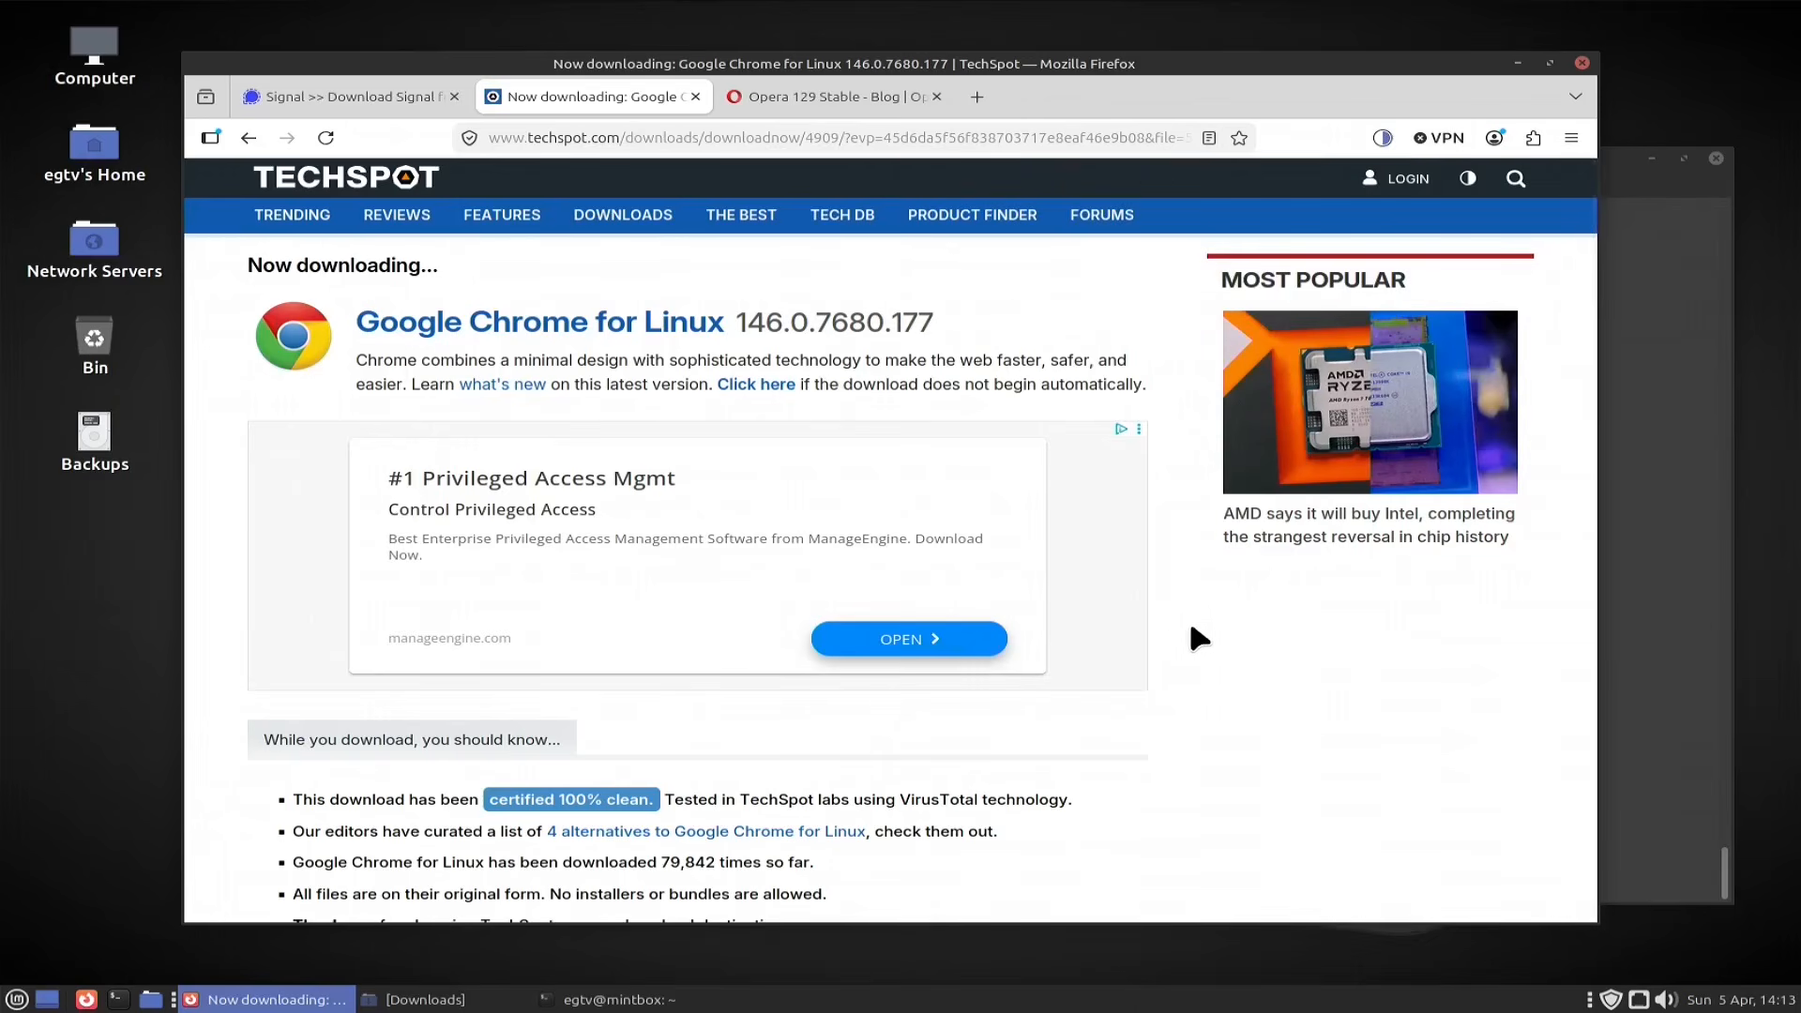
# Step: Switch to the Downloads folder in the file manager
pyautogui.click(448, 1000)
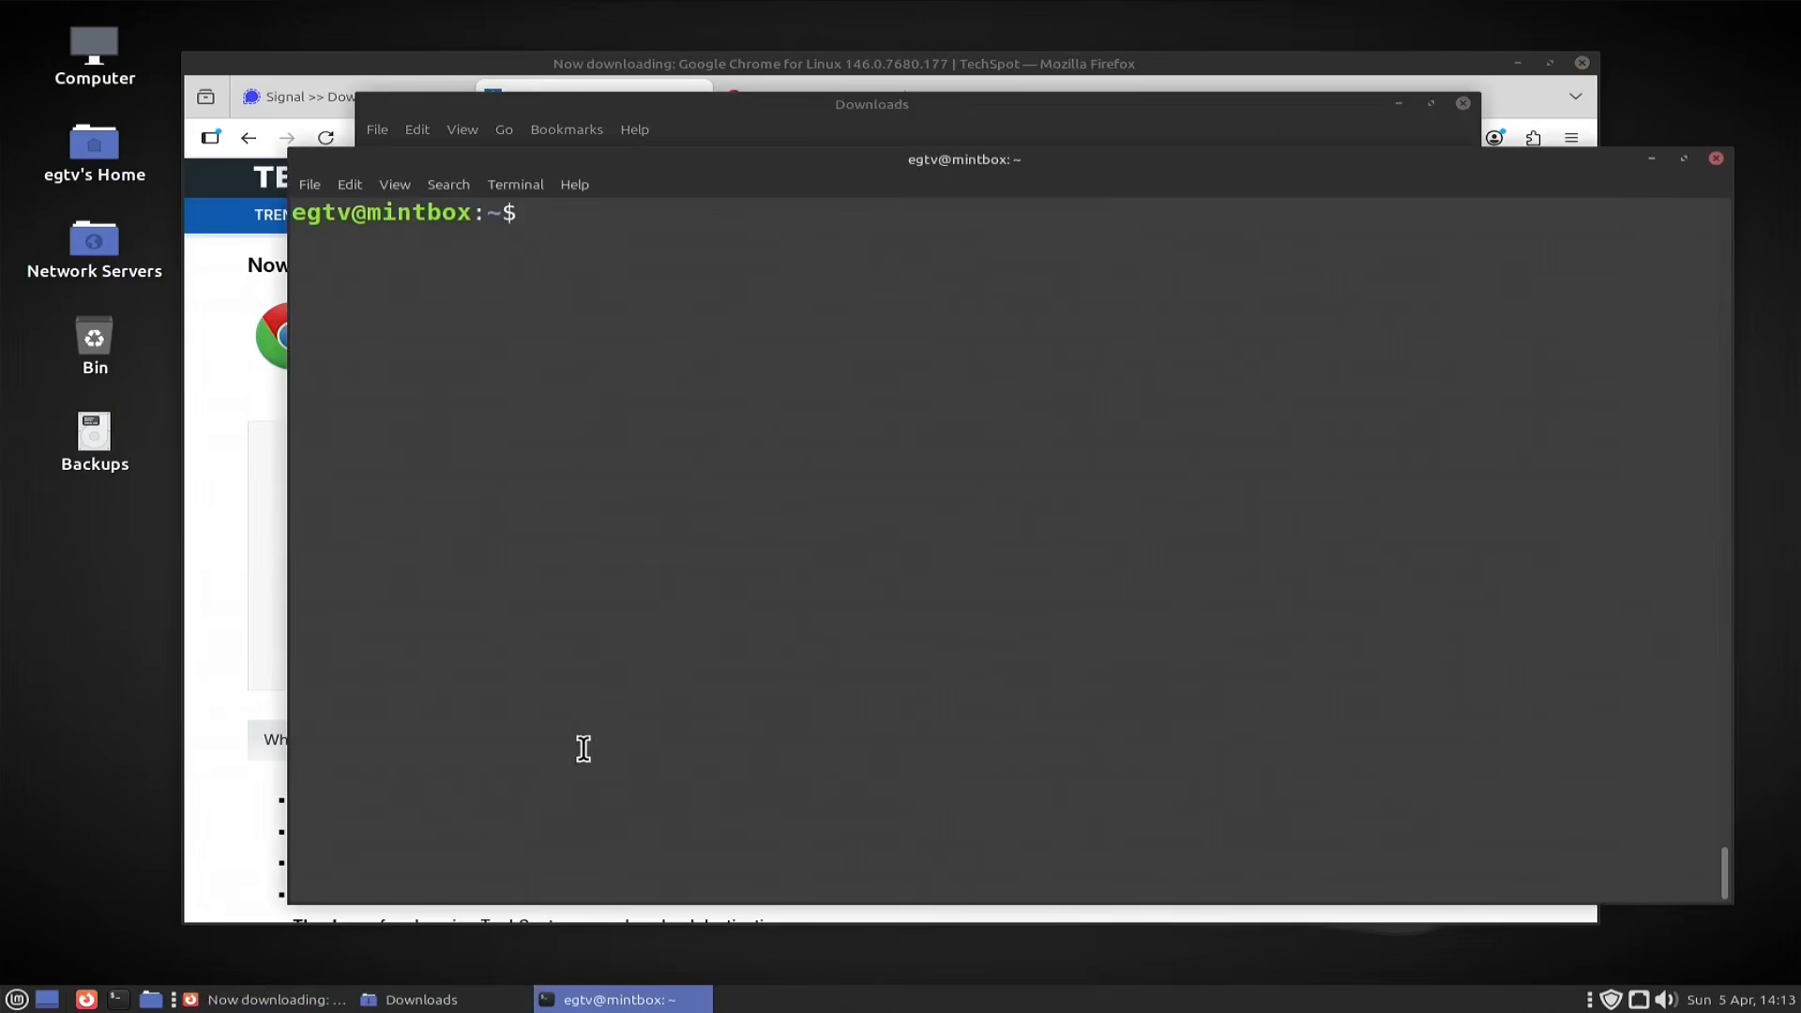
pyautogui.moveTo(511, 1002)
pyautogui.click(450, 915)
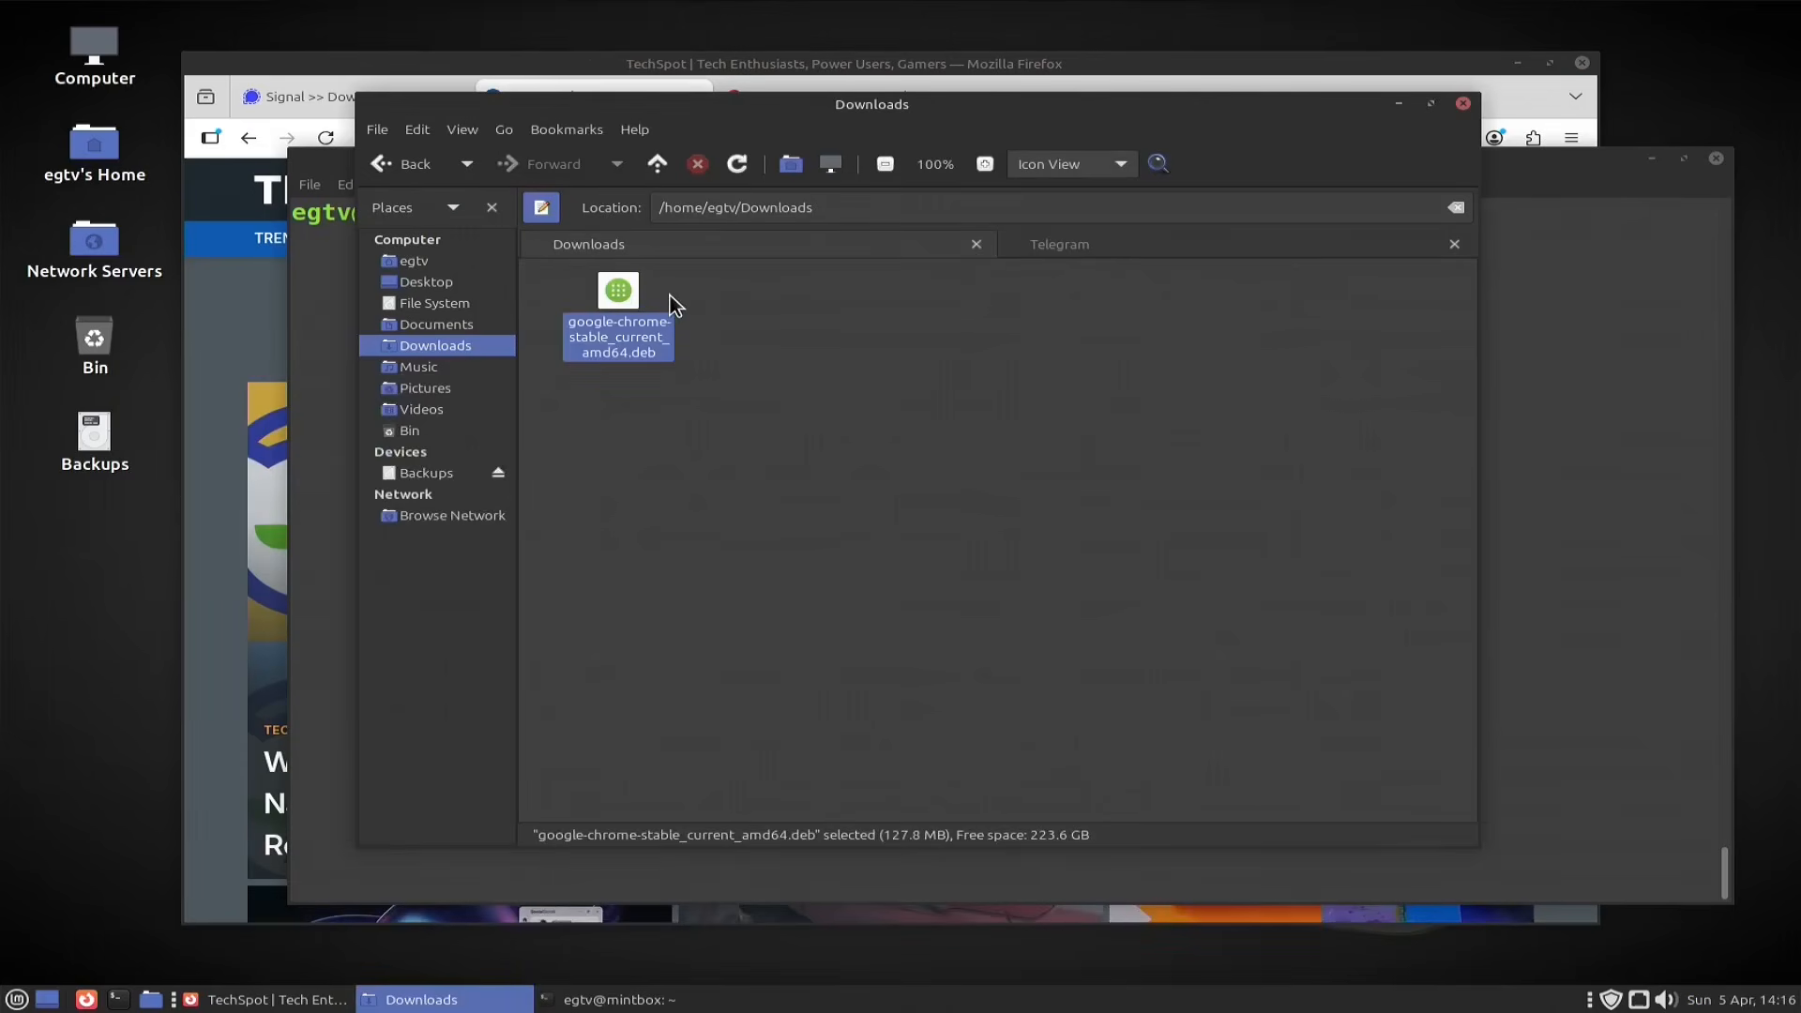
# Step: Open a terminal at the Downloads folder and enlarge its text
pyautogui.click(759, 413)
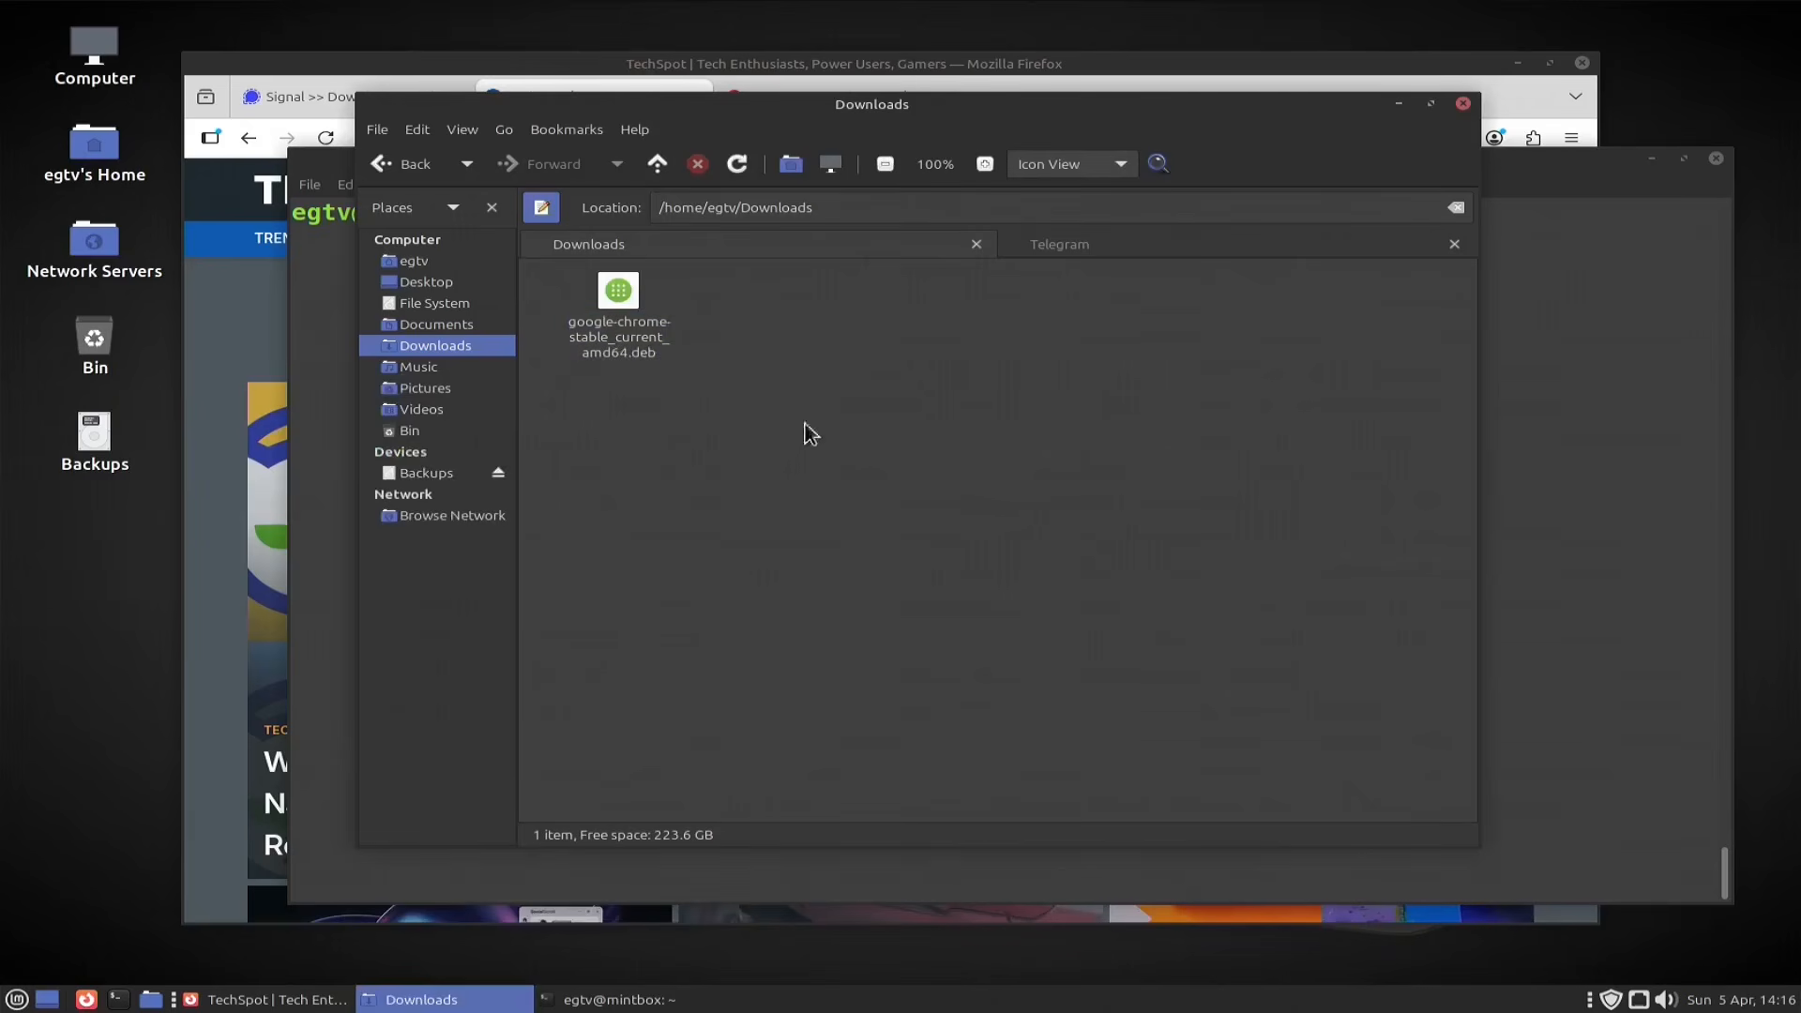
pyautogui.rightClick(788, 420)
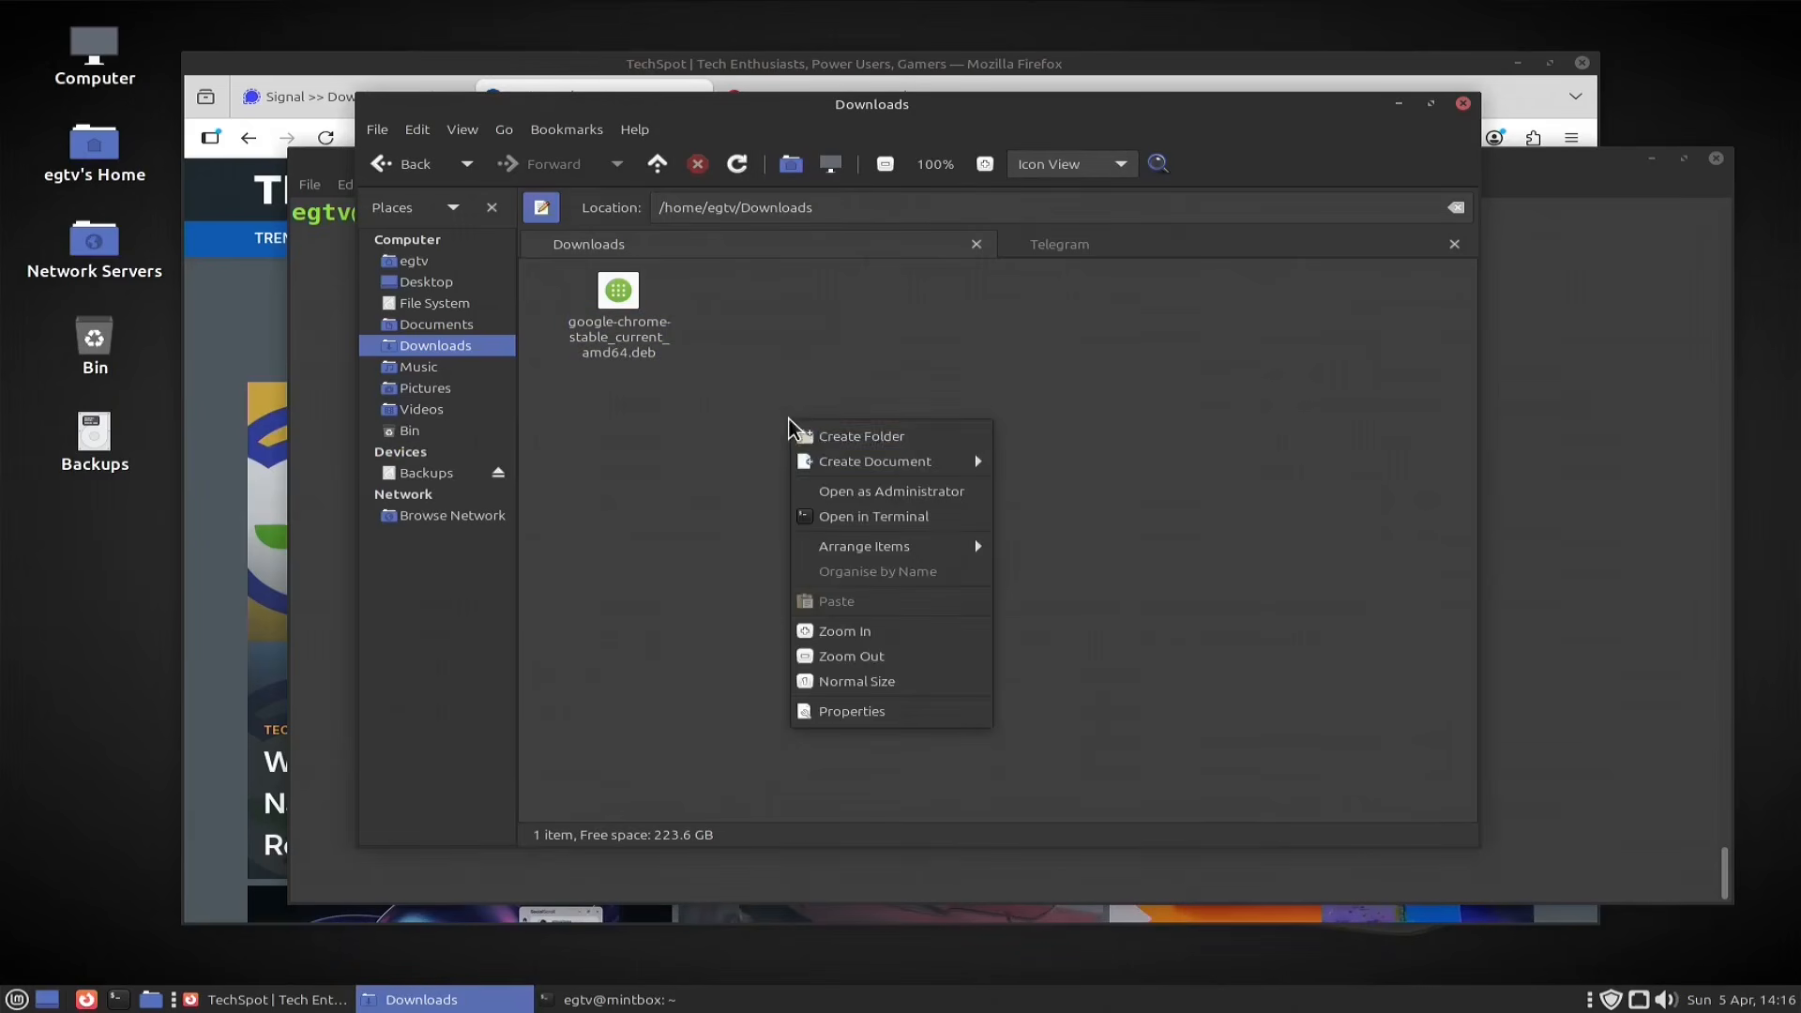
pyautogui.click(856, 516)
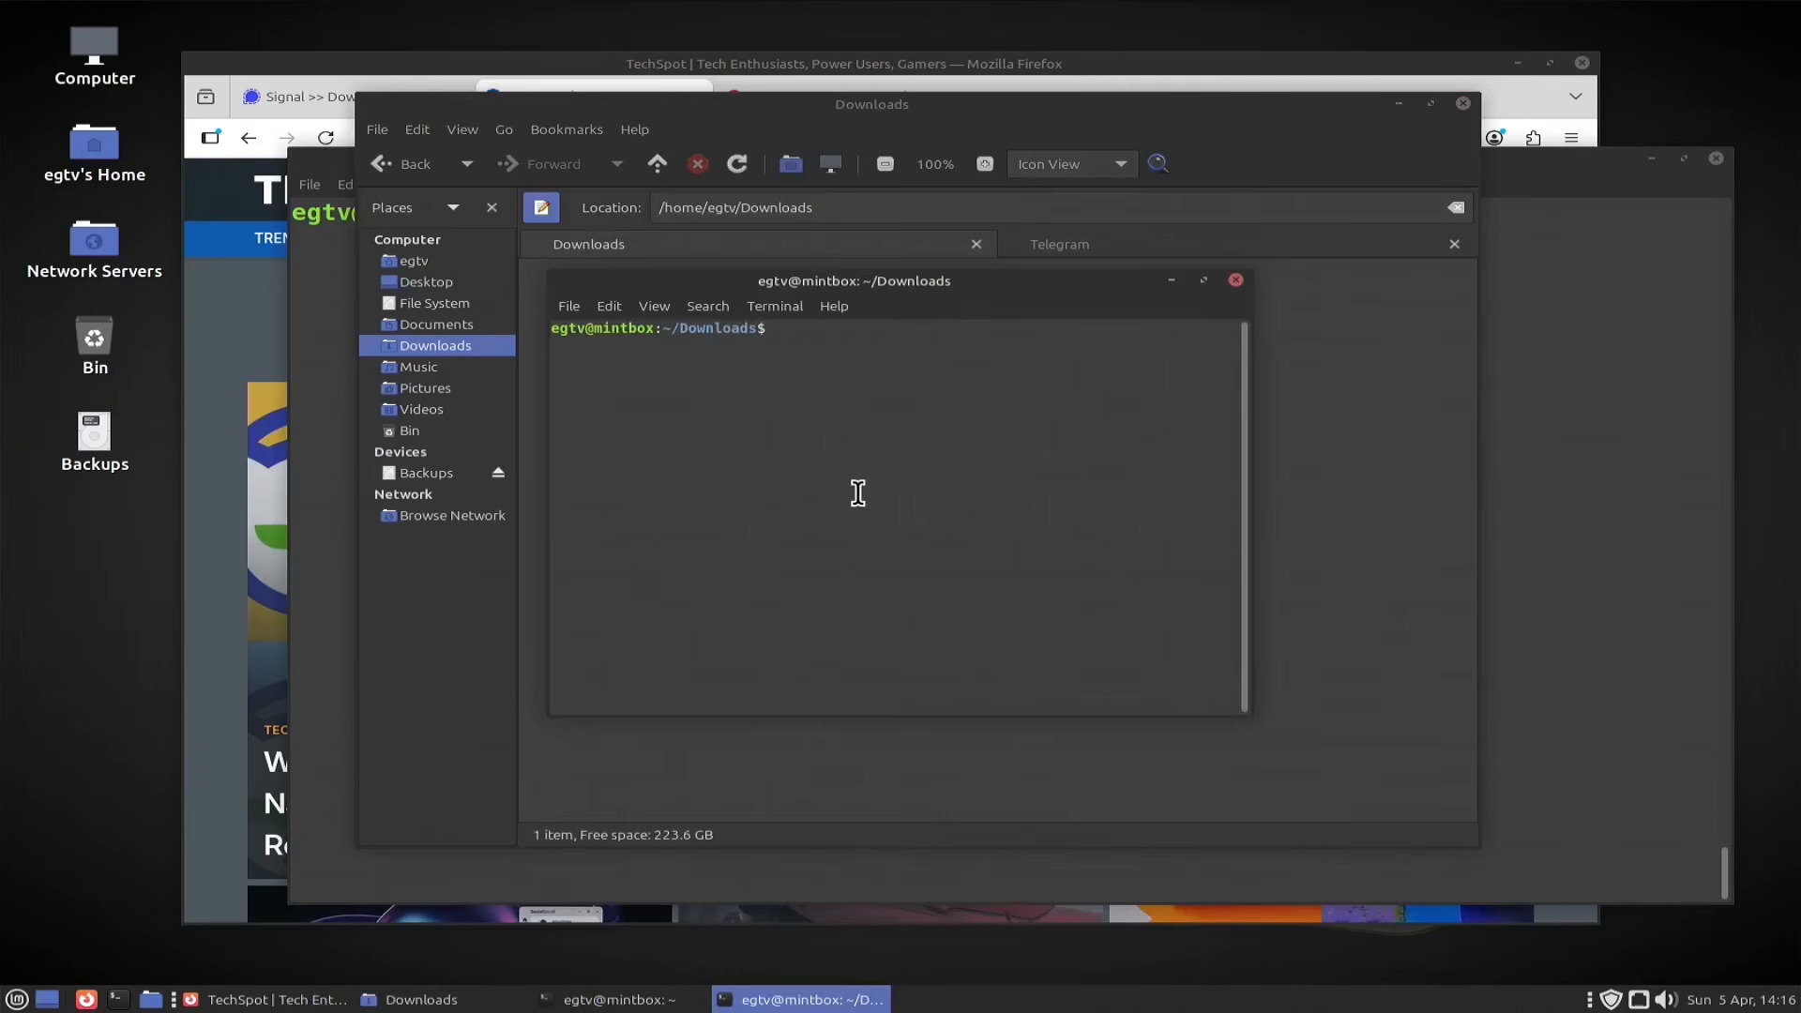
pyautogui.hotkey('ctrl', '+')
pyautogui.hotkey('ctrl', '+')
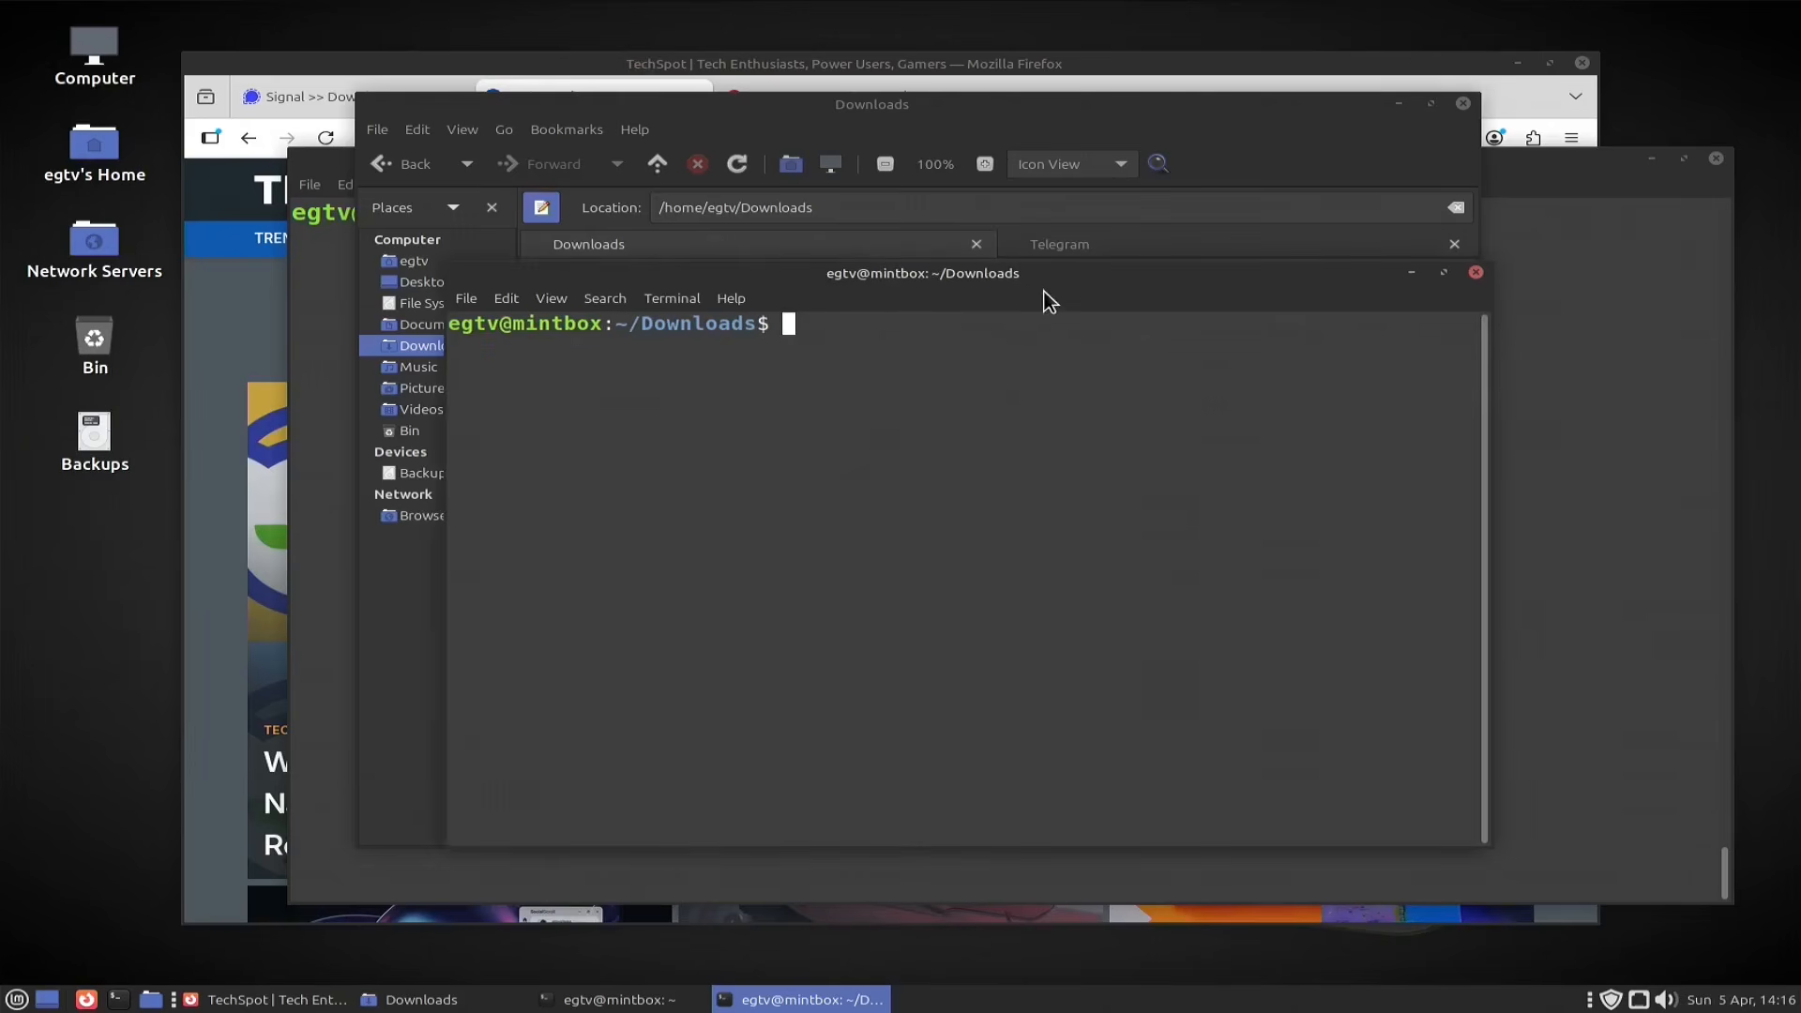
# Step: Minimize the Downloads terminal and copy the file name google-chrome-stable_current_amd64.deb without renaming the file
pyautogui.click(1407, 275)
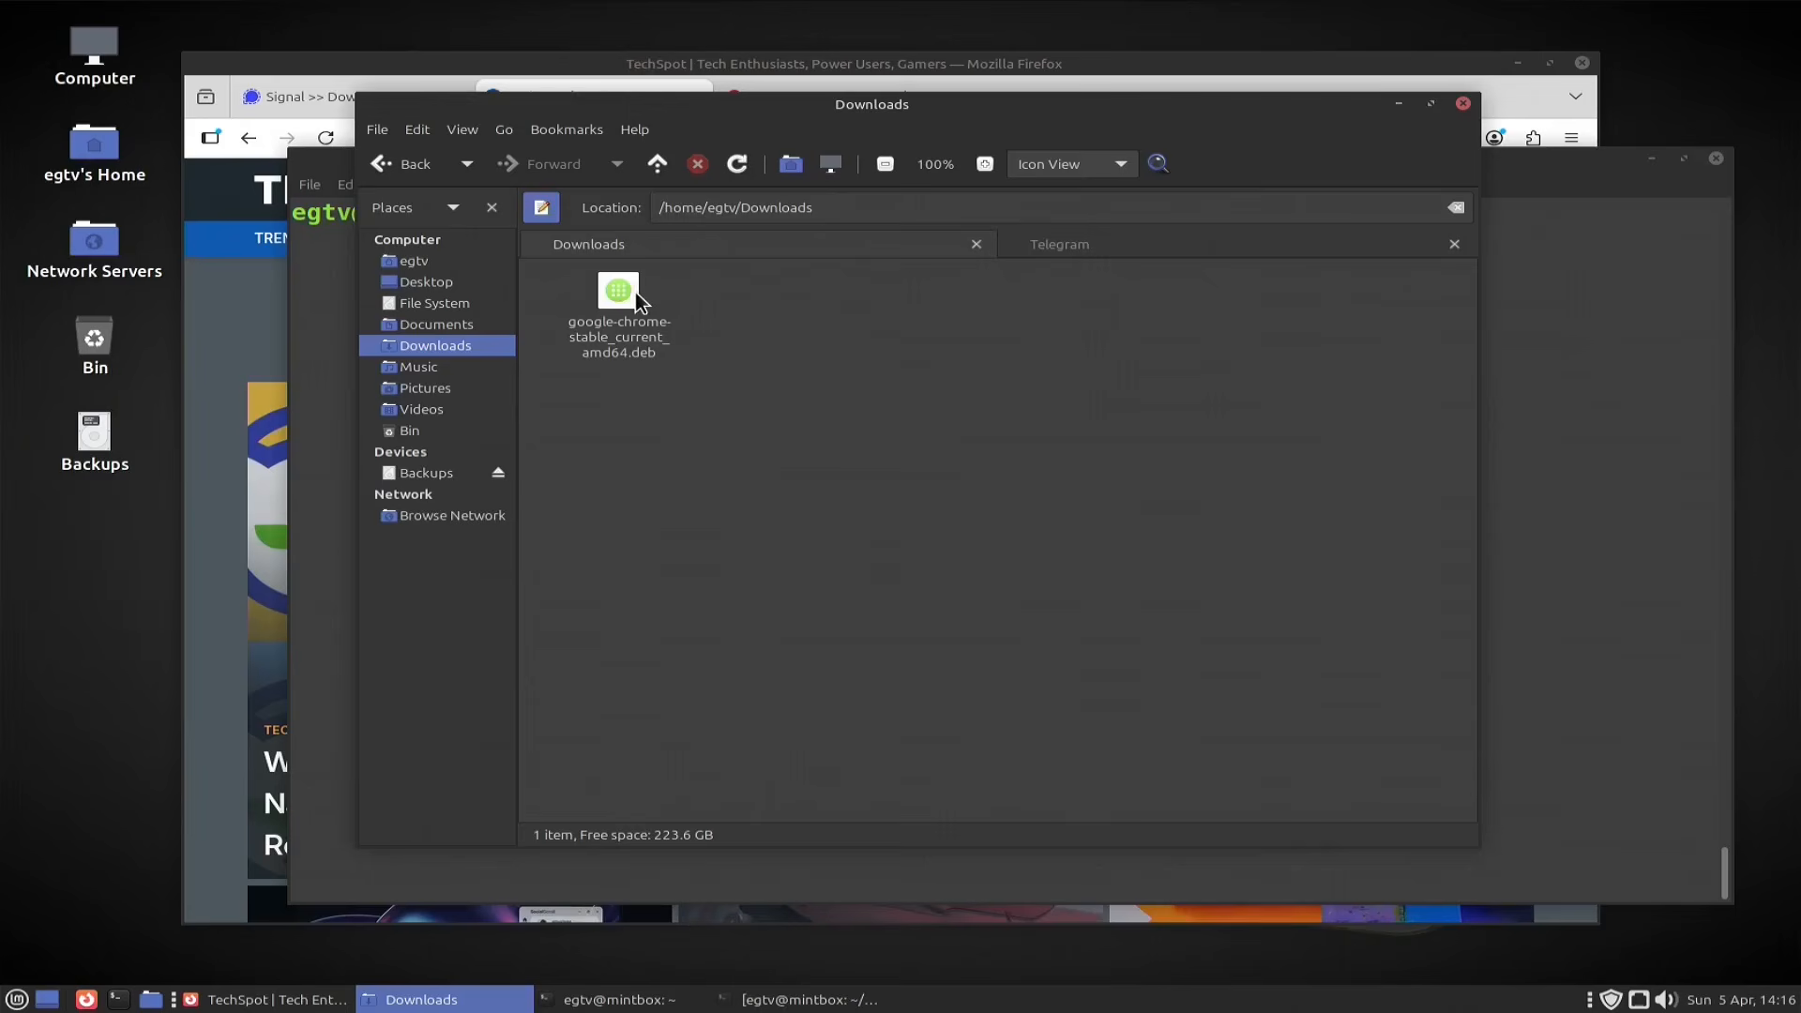
pyautogui.click(626, 299)
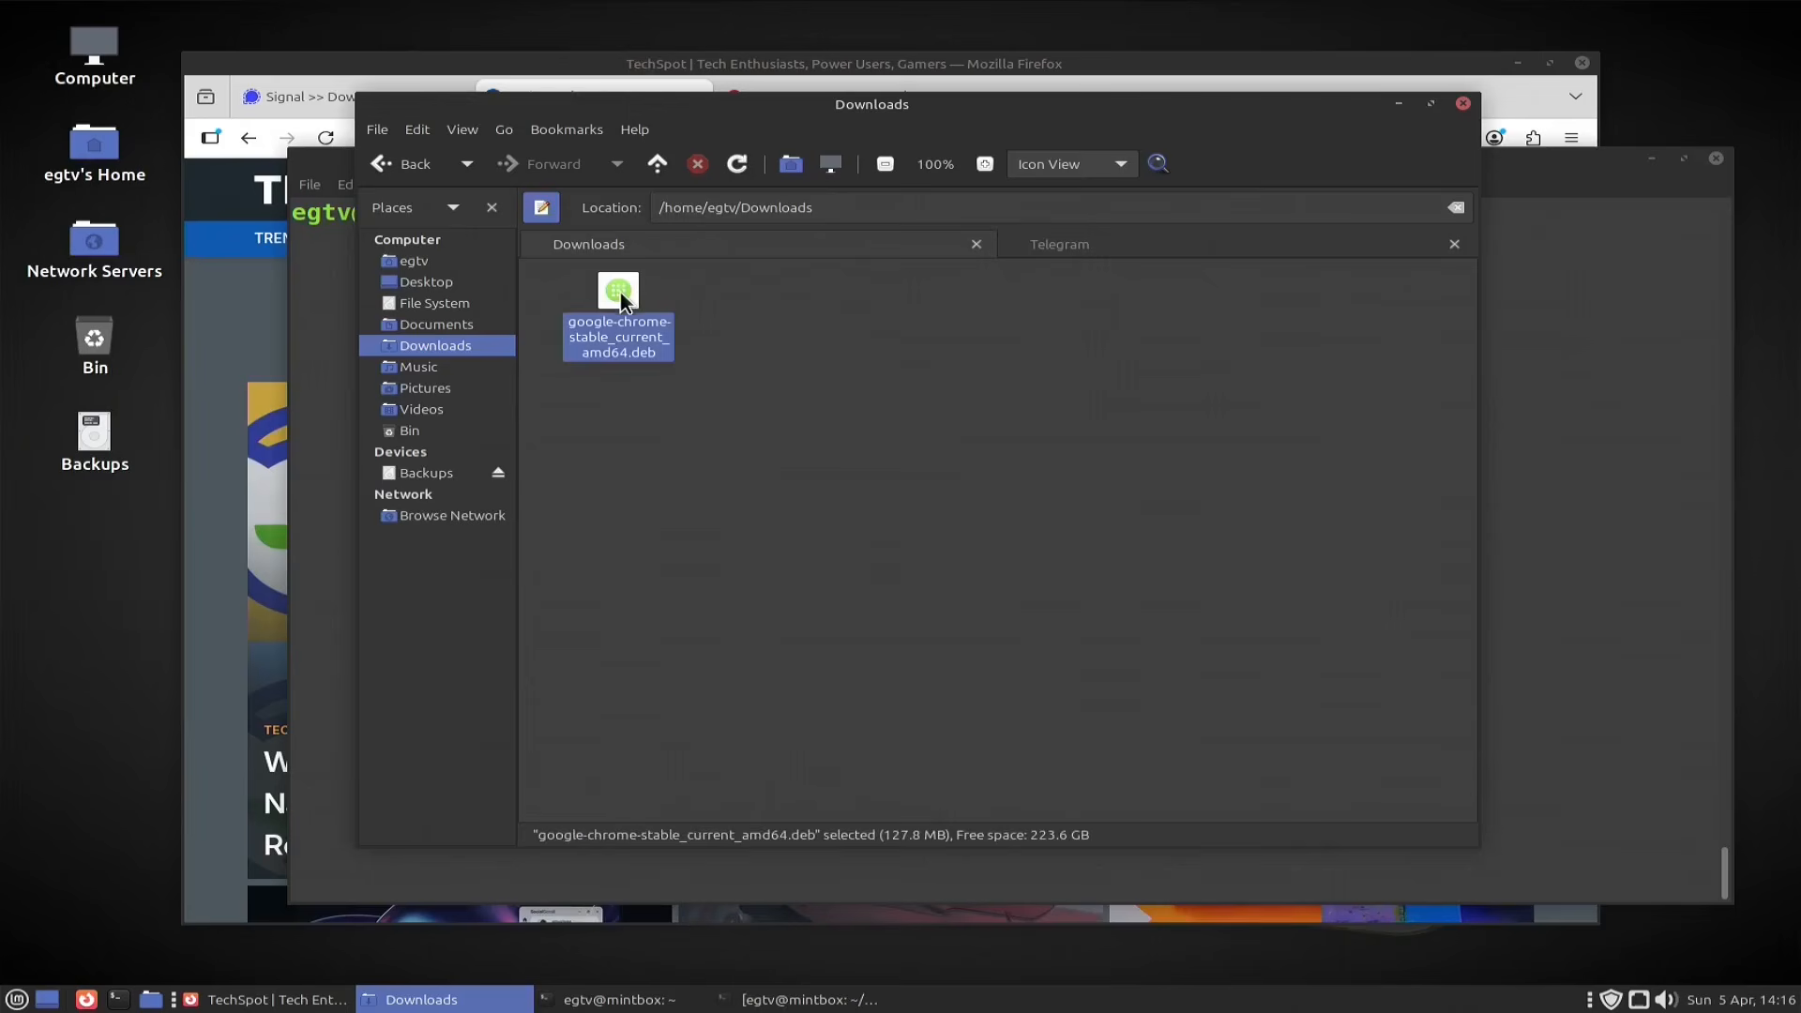
pyautogui.press('F2')
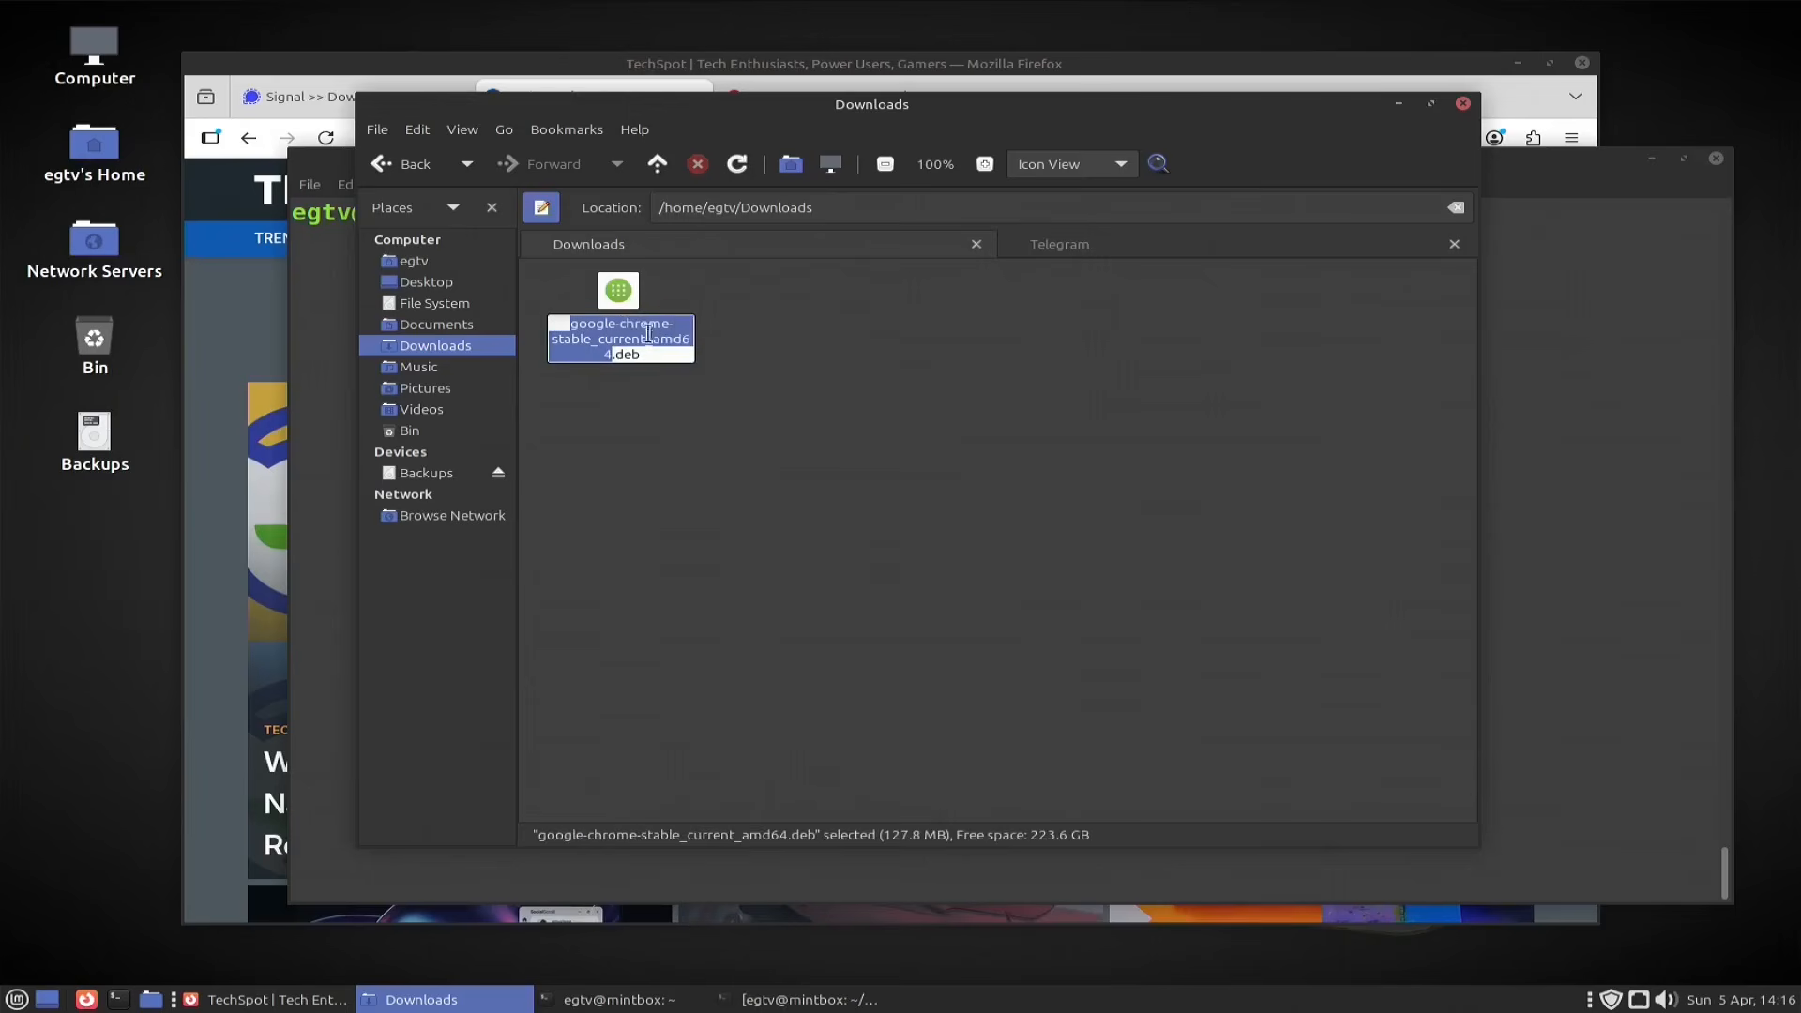
pyautogui.moveTo(659, 350); pyautogui.dragTo(567, 326)
pyautogui.hotkey('ctrl', 'c')
pyautogui.rightClick(586, 332)
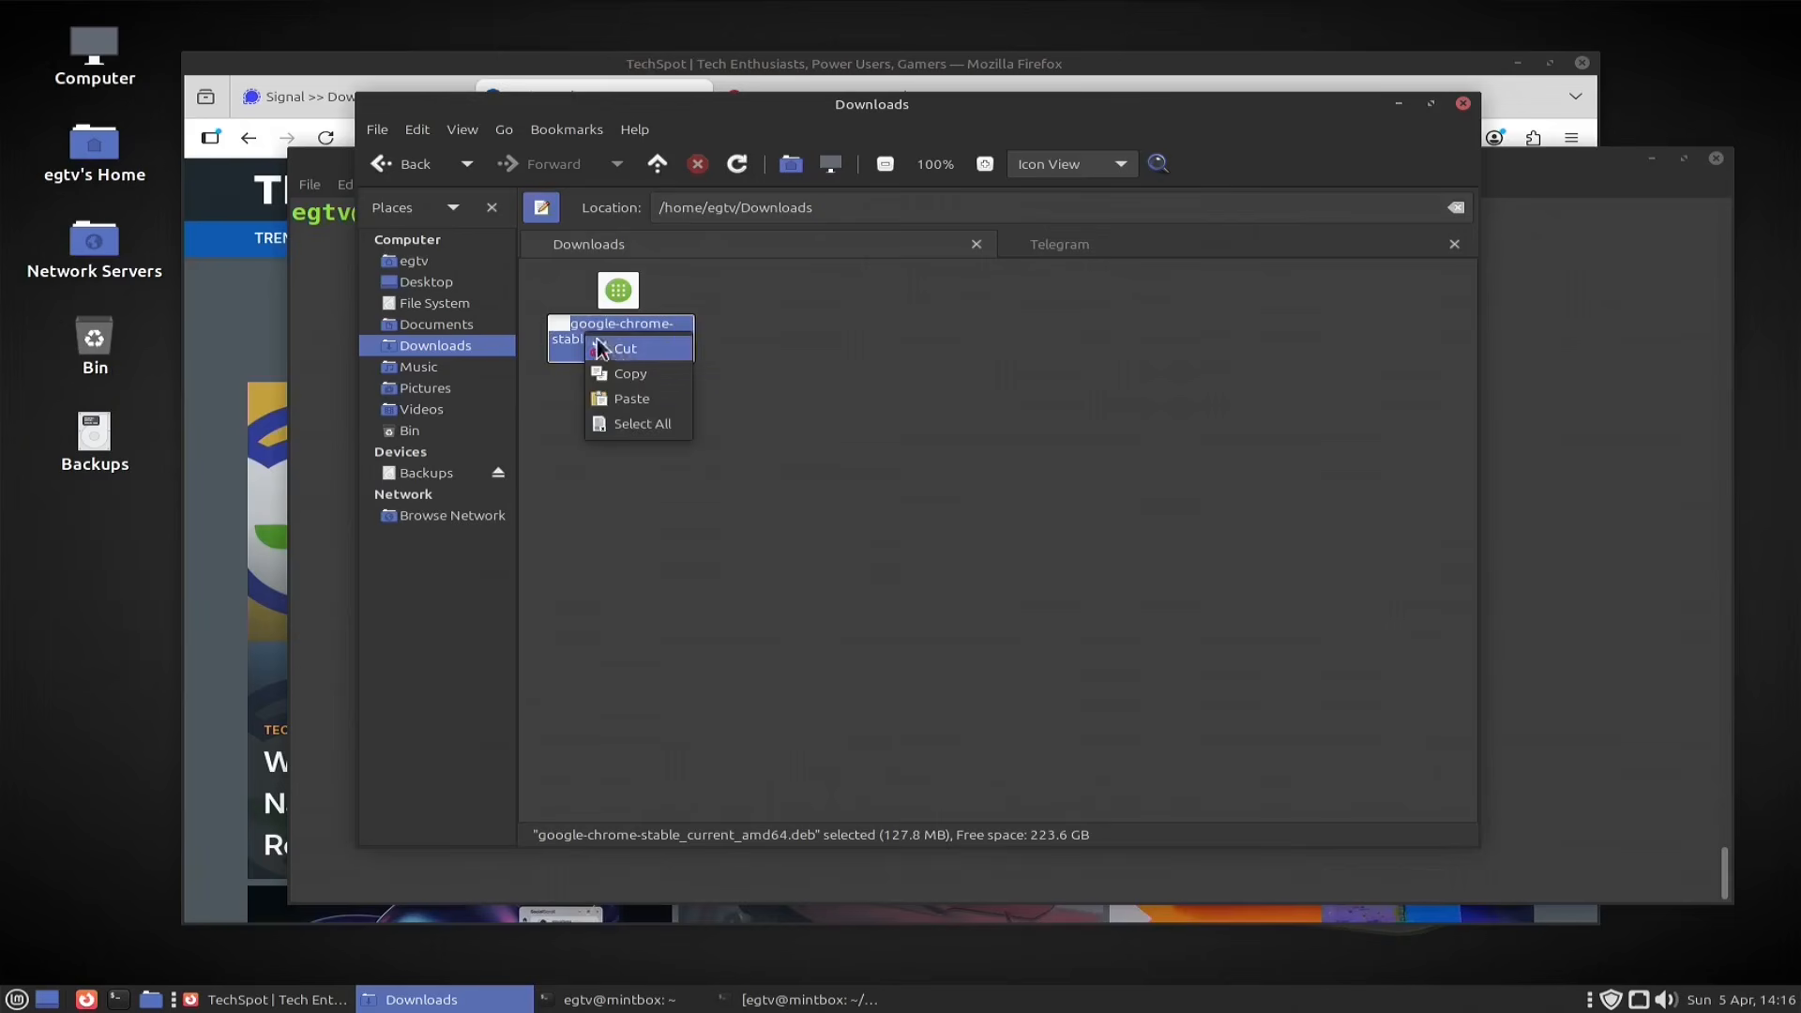
pyautogui.click(631, 373)
pyautogui.click(835, 490)
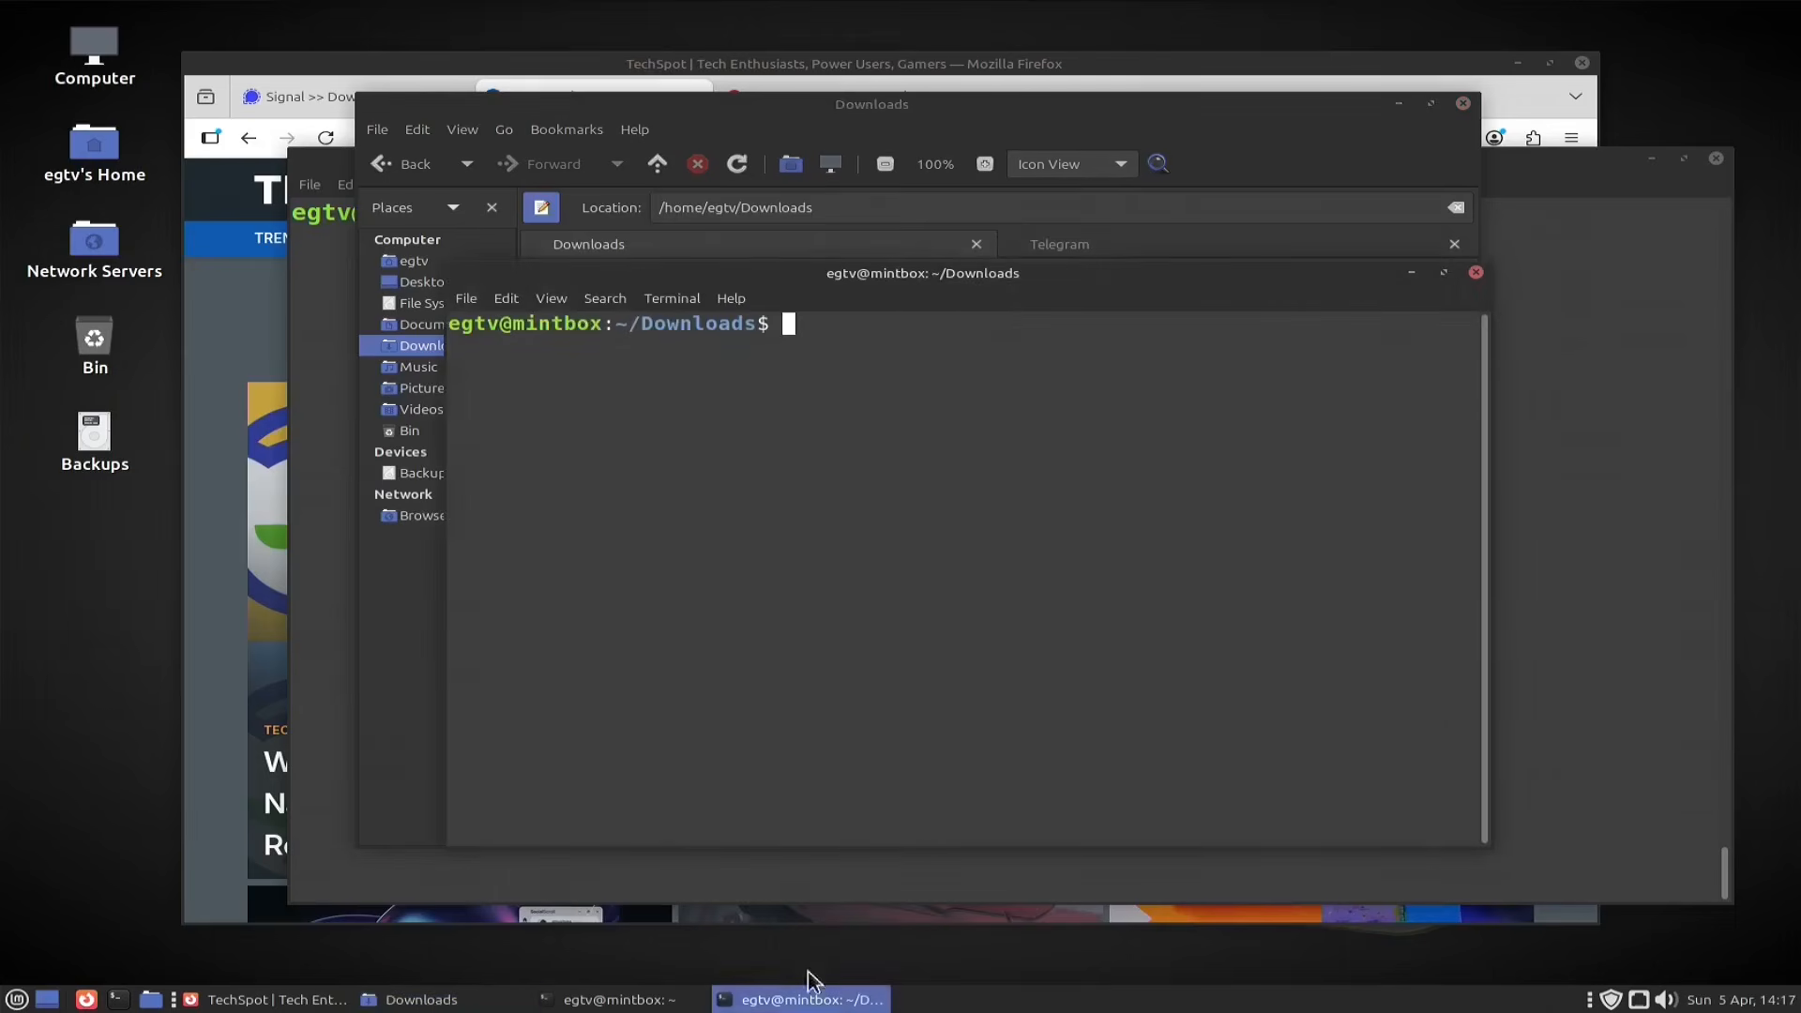
# Step: Close both open terminal windows and open a new terminal at the Downloads folder
pyautogui.click(814, 1000)
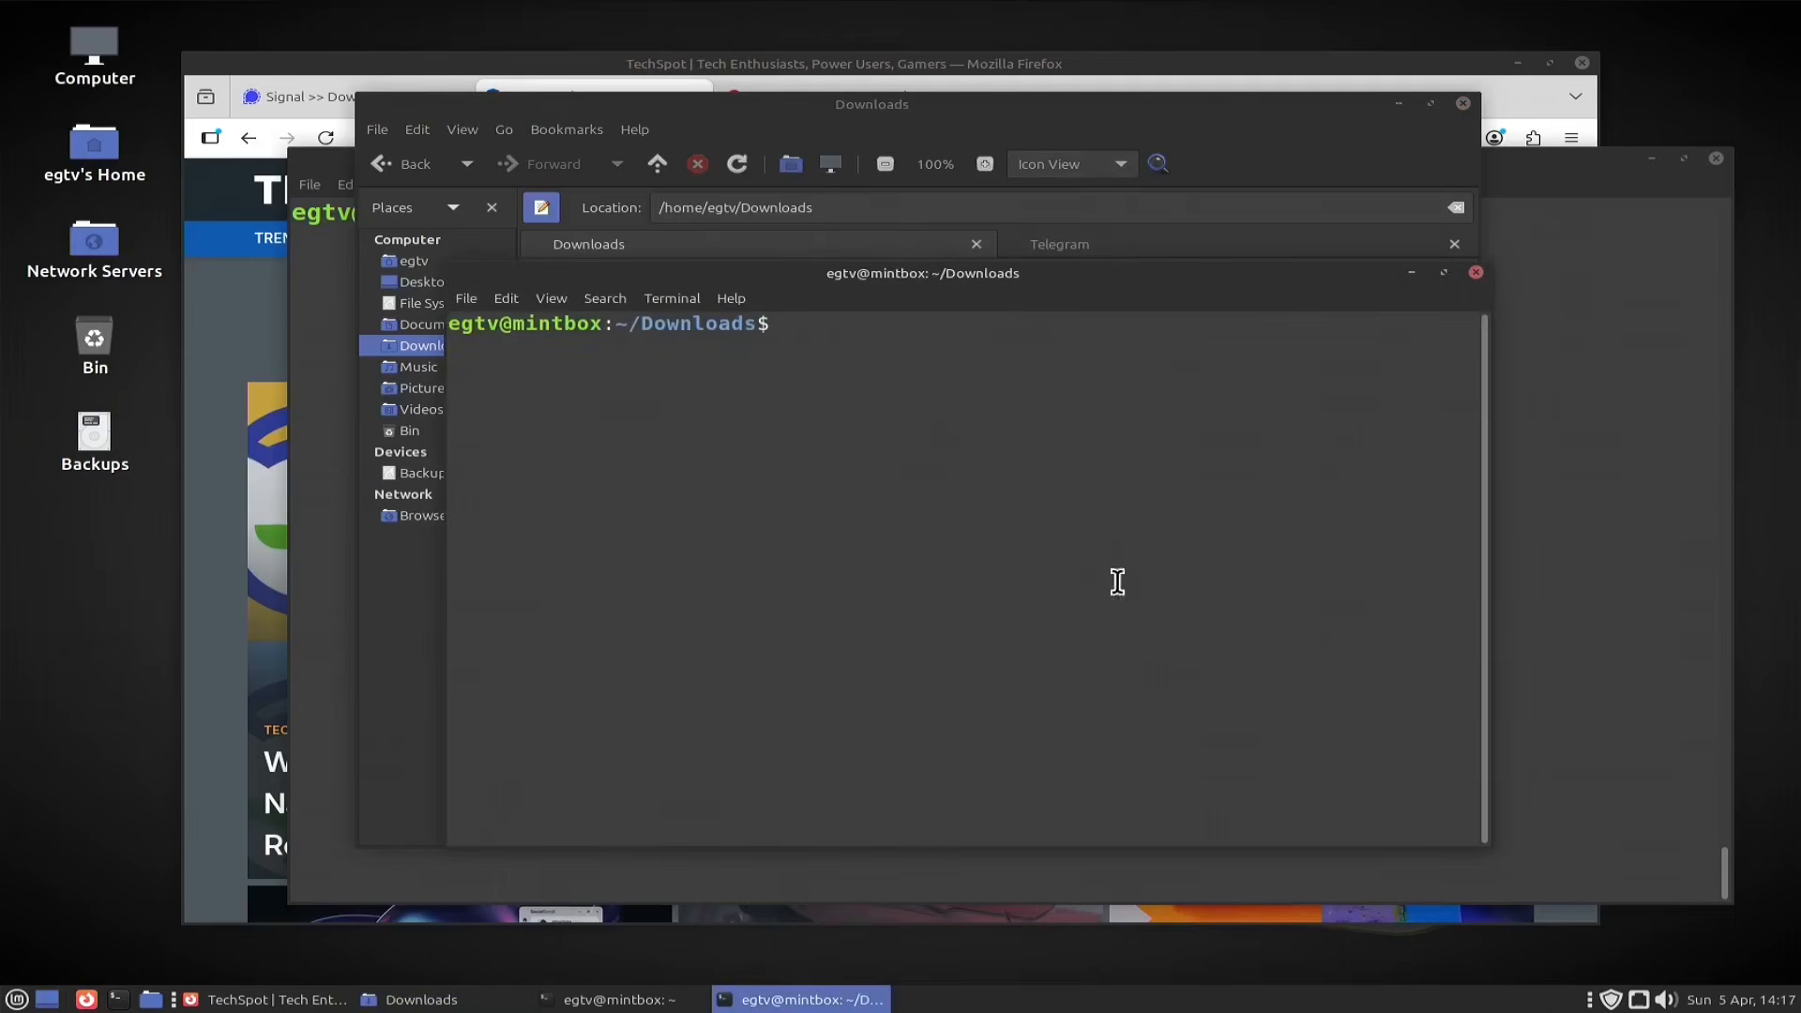
pyautogui.click(1475, 272)
pyautogui.click(698, 1000)
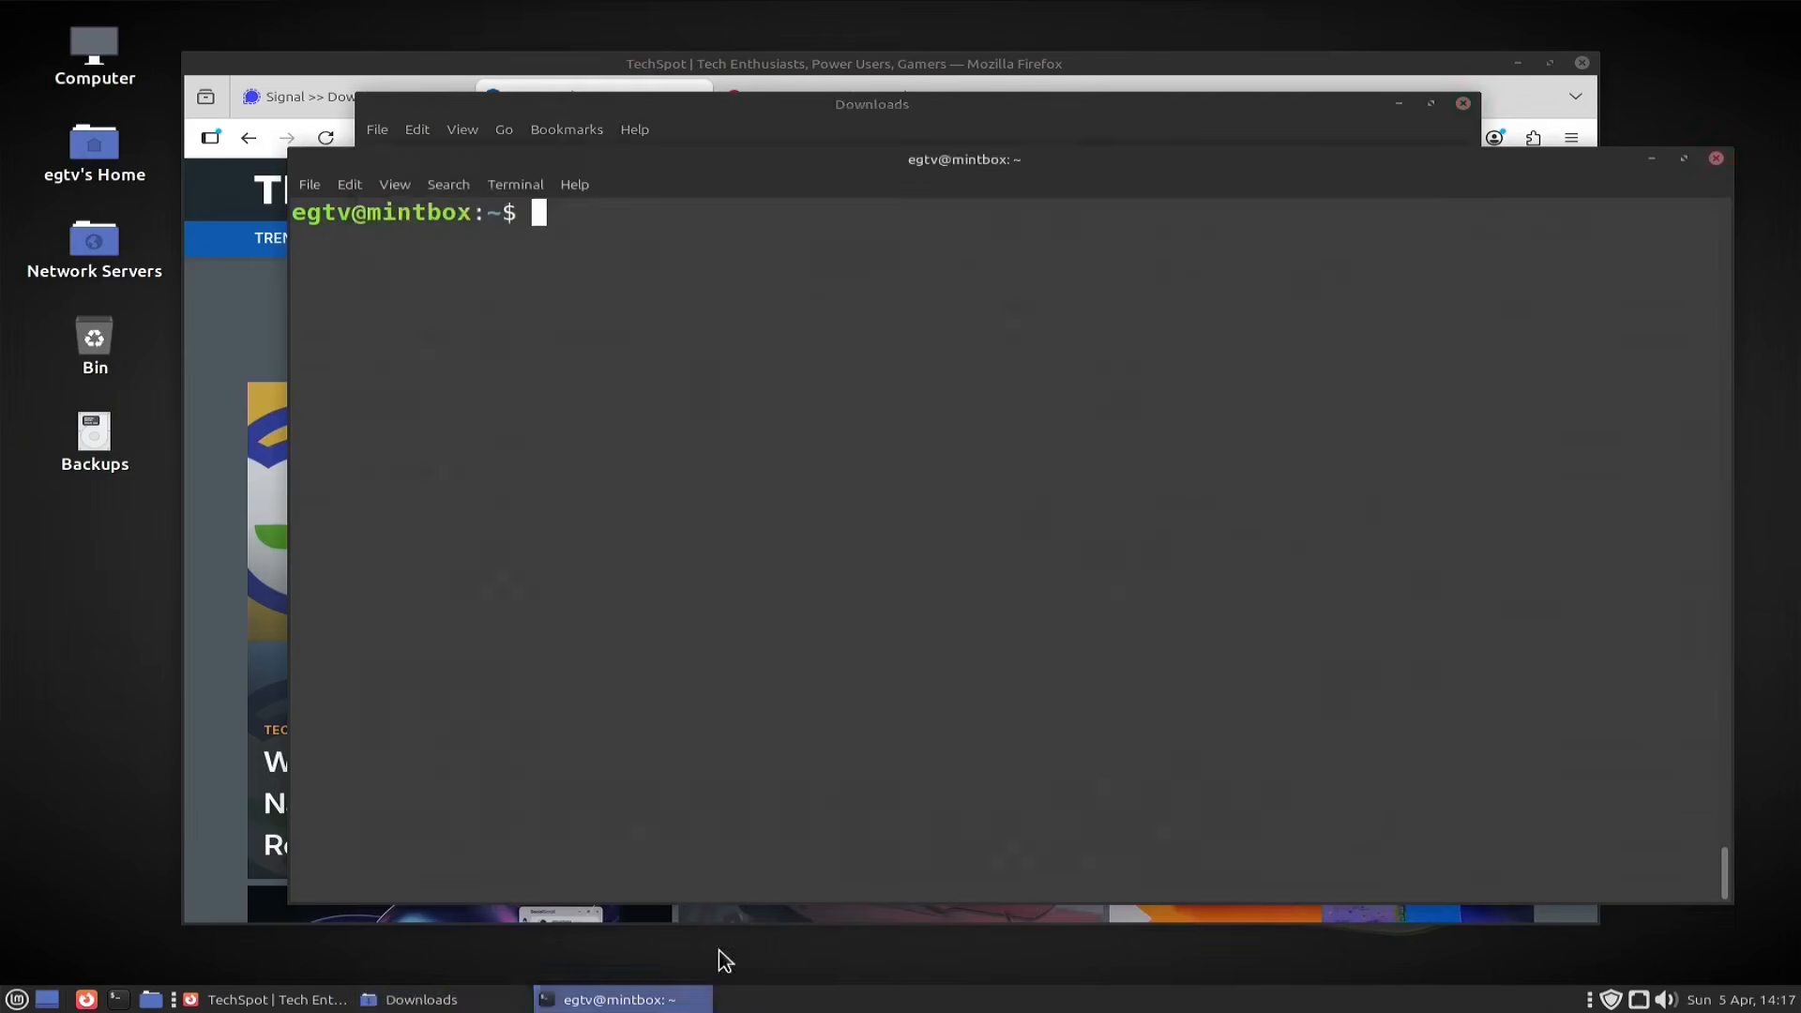
pyautogui.click(1715, 158)
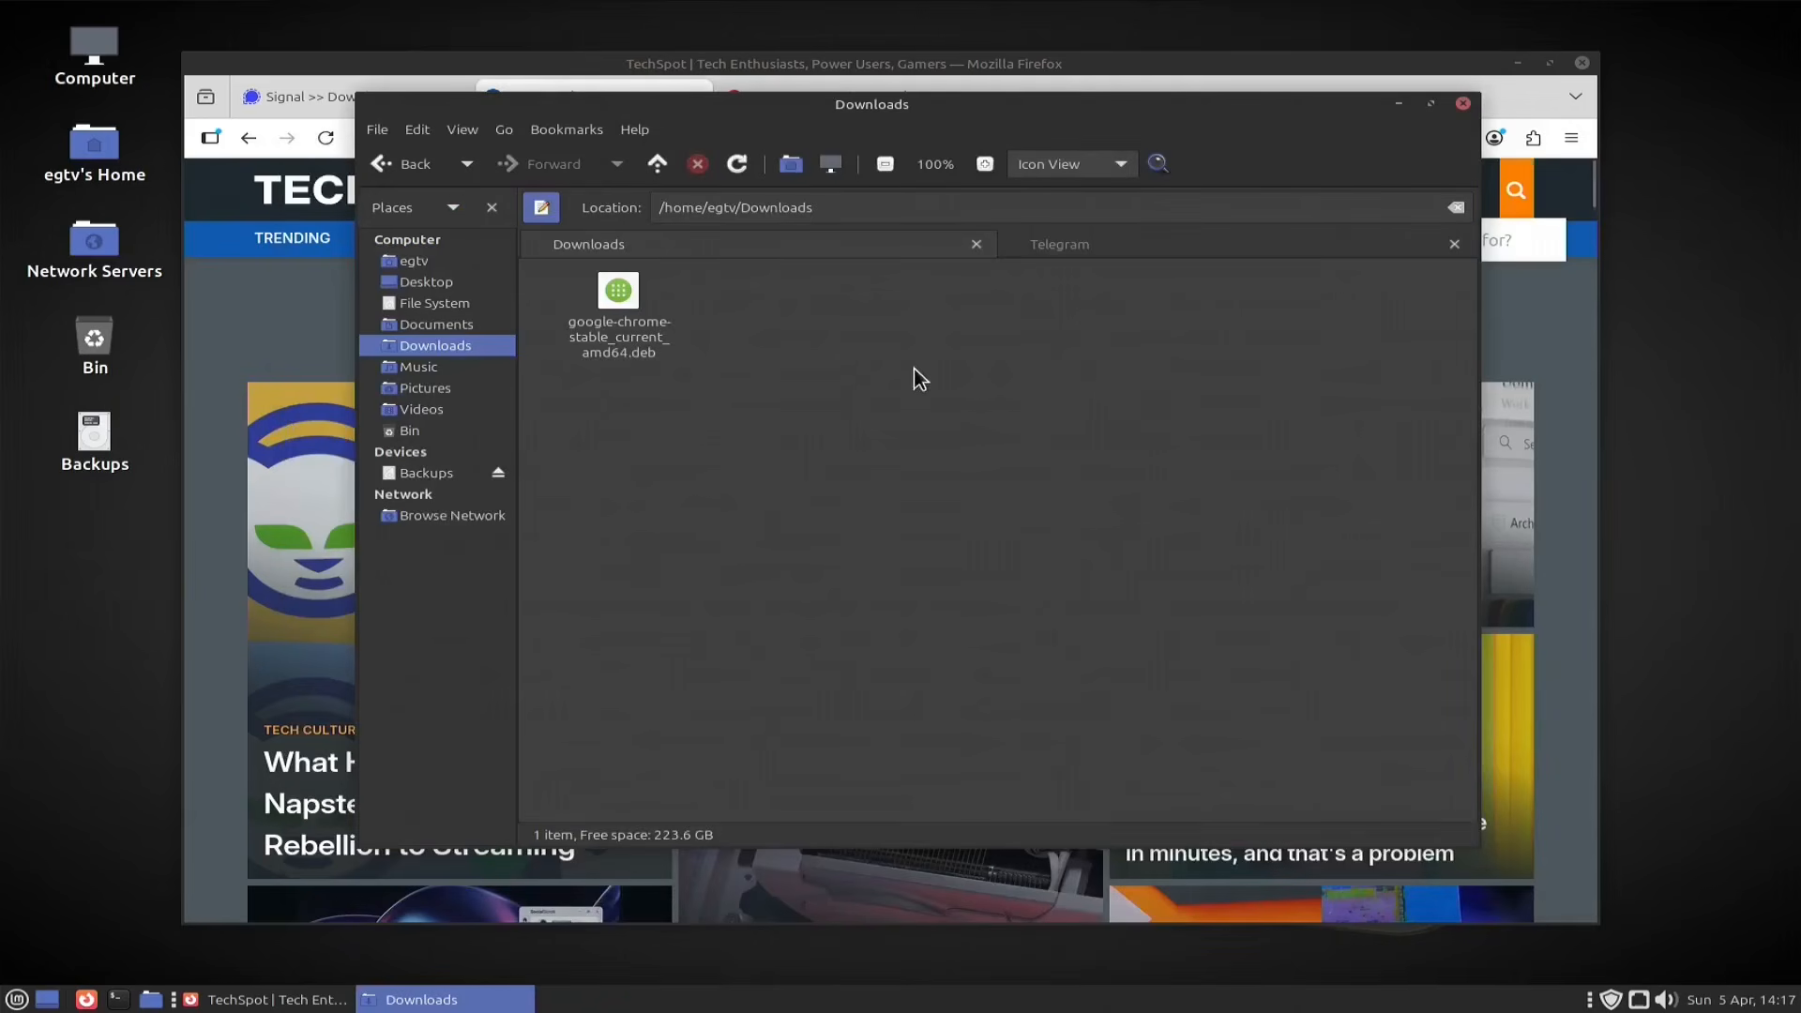
pyautogui.rightClick(800, 384)
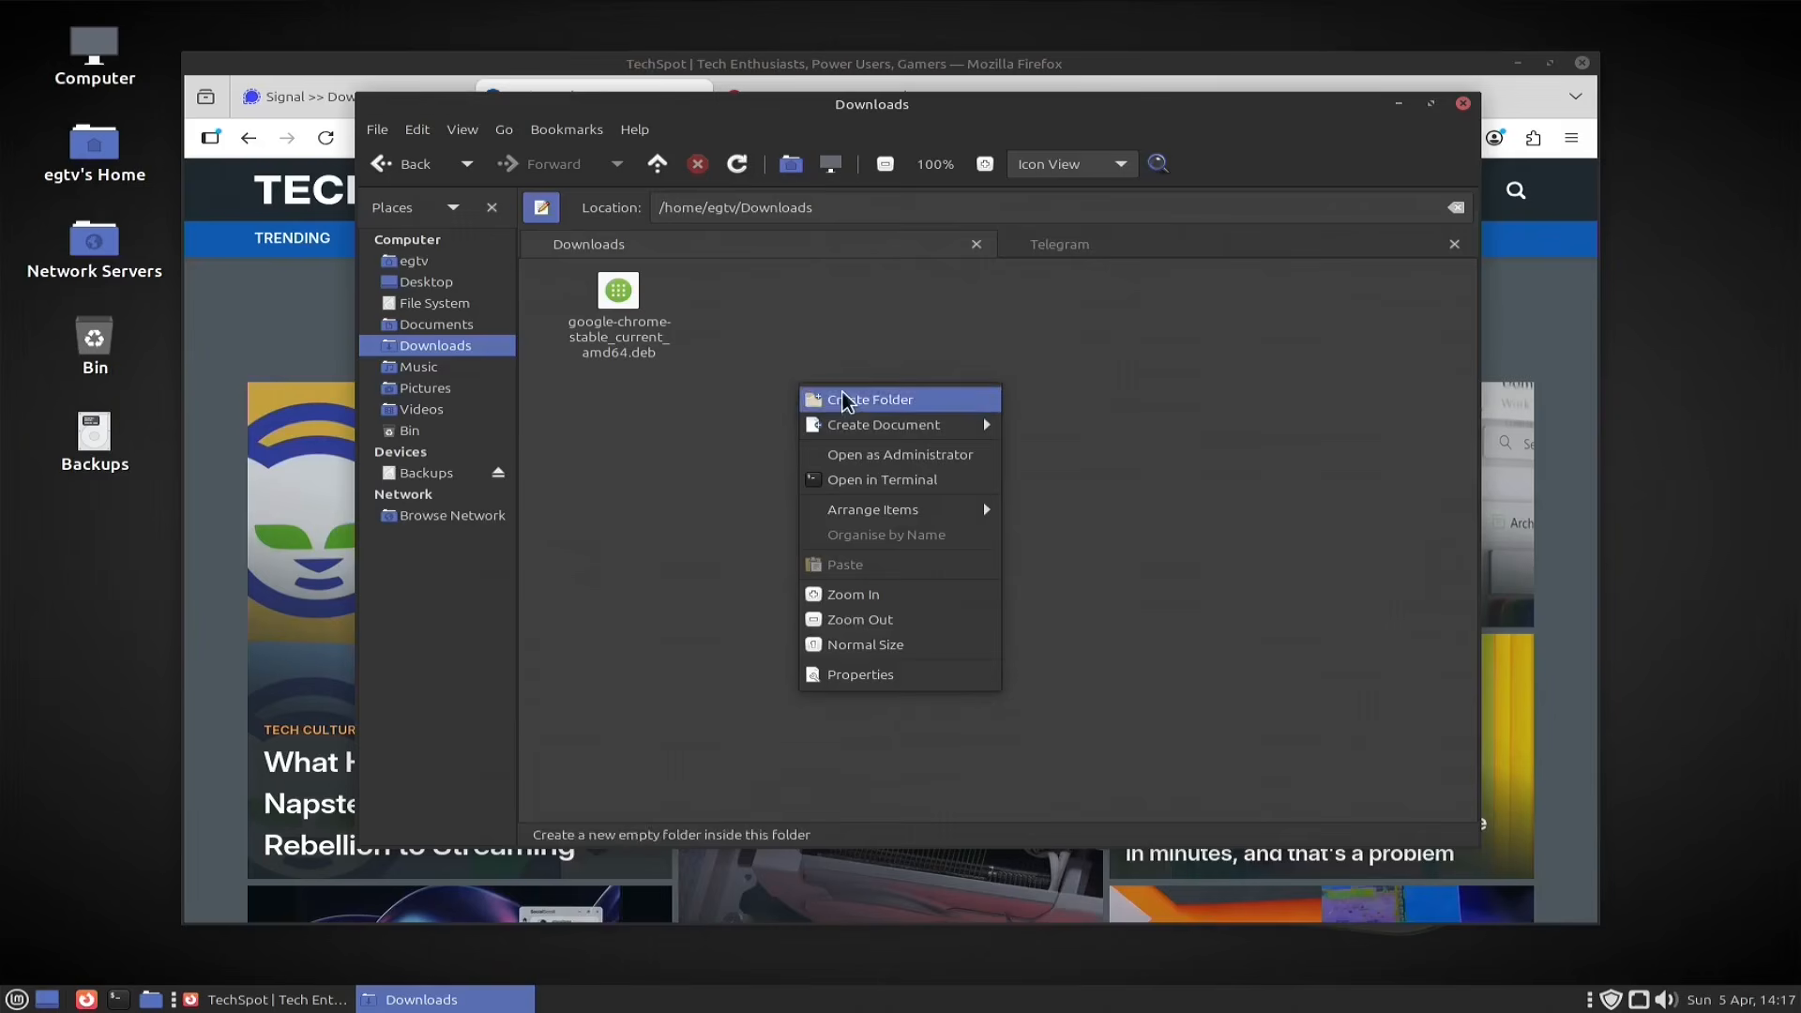
pyautogui.click(877, 479)
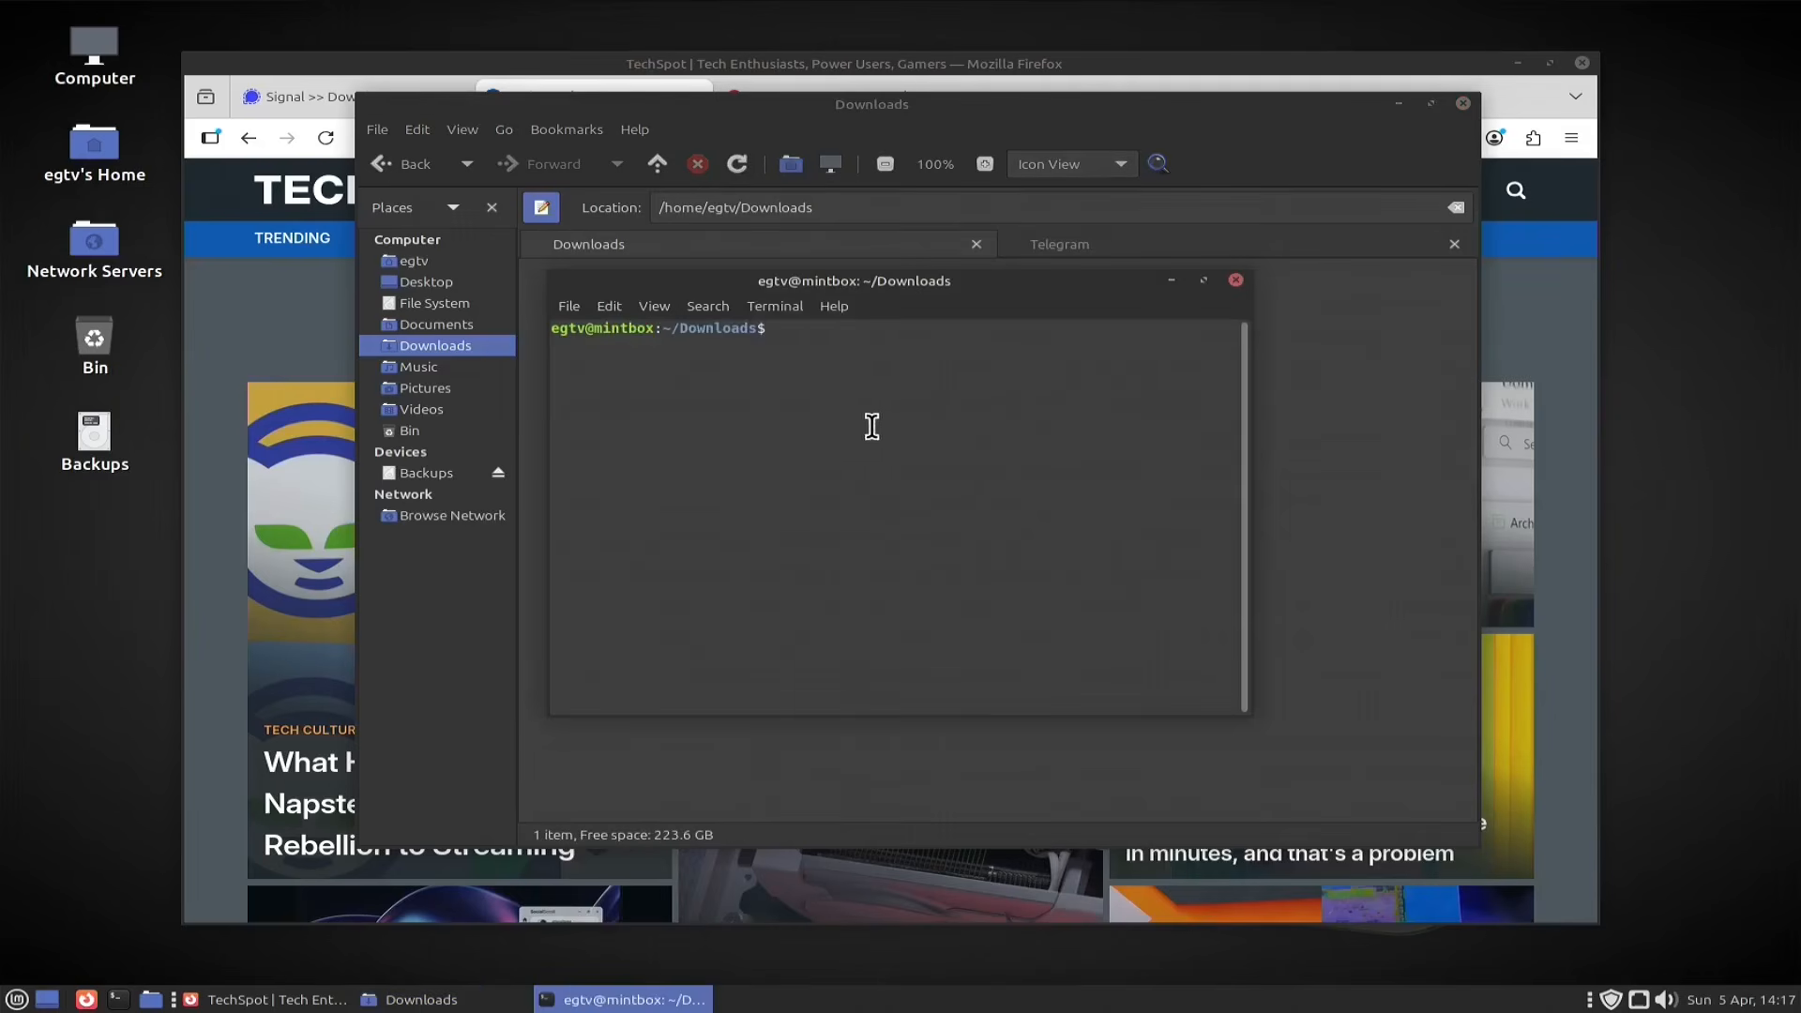
# Step: Enlarge the text of the new Downloads terminal and reposition its window over the file manager
pyautogui.hotkey('ctrl', '+')
pyautogui.hotkey('ctrl', '+')
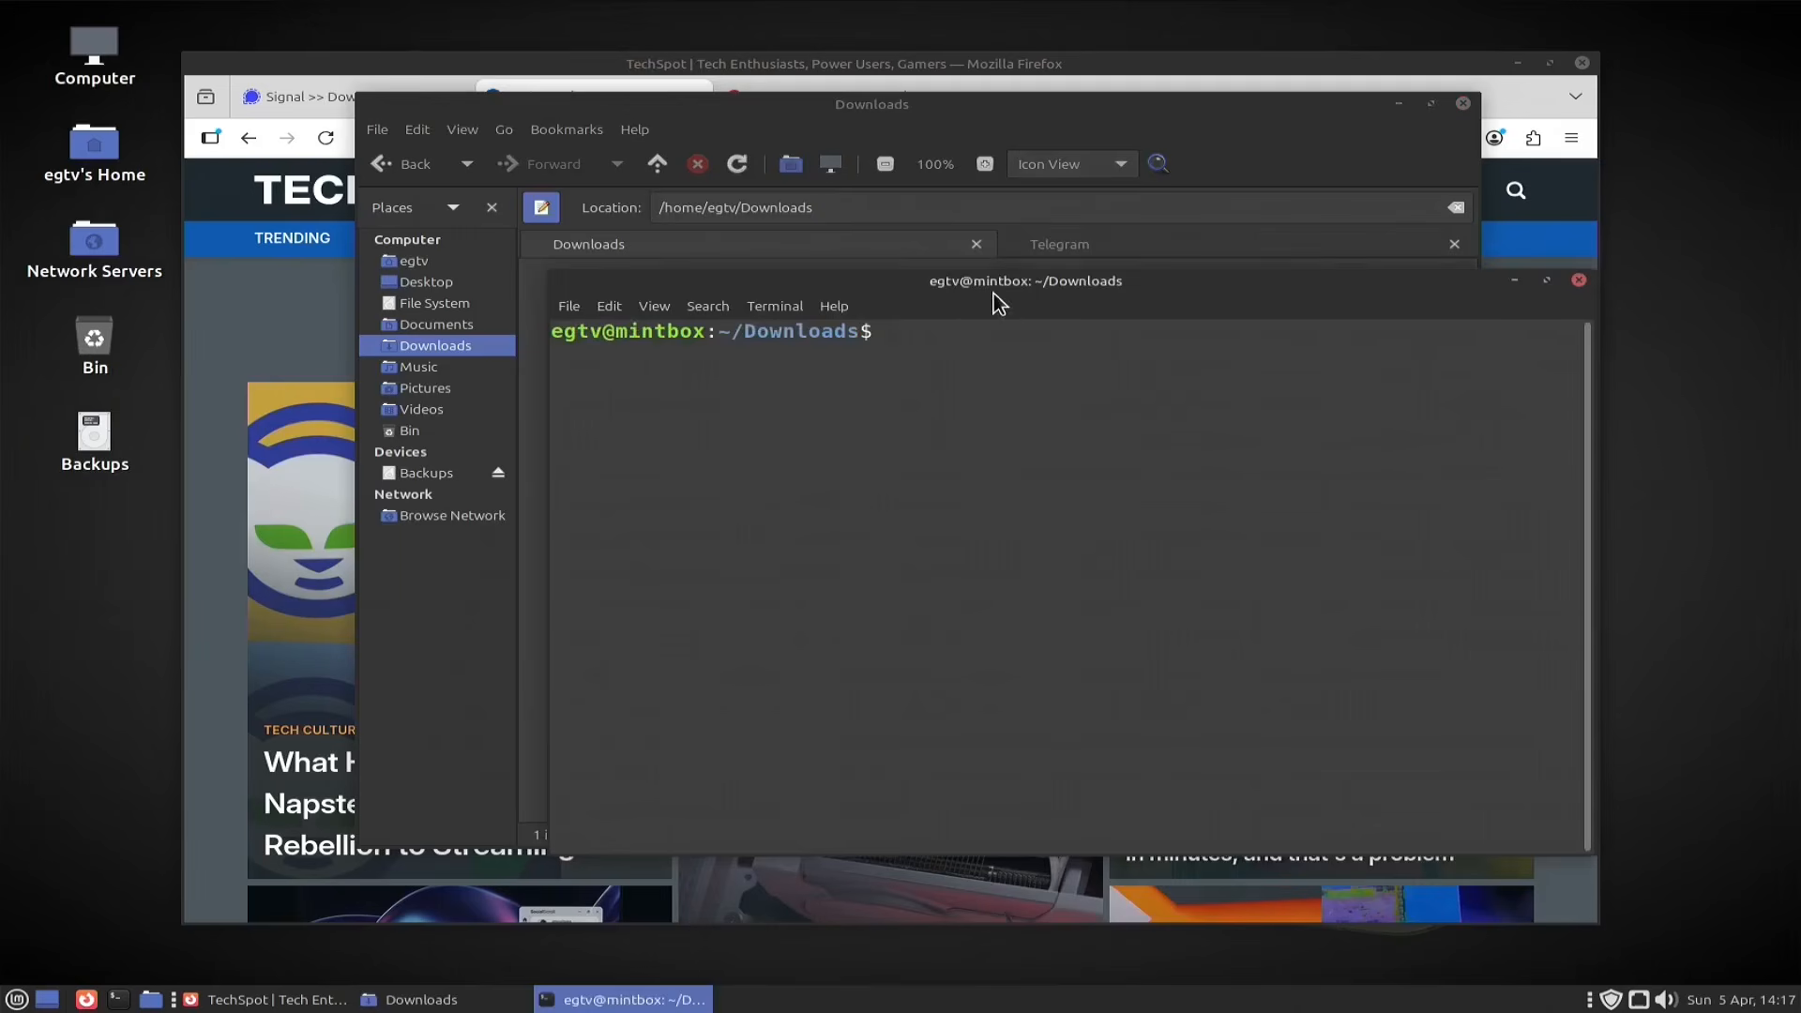
pyautogui.moveTo(1003, 287); pyautogui.dragTo(843, 221)
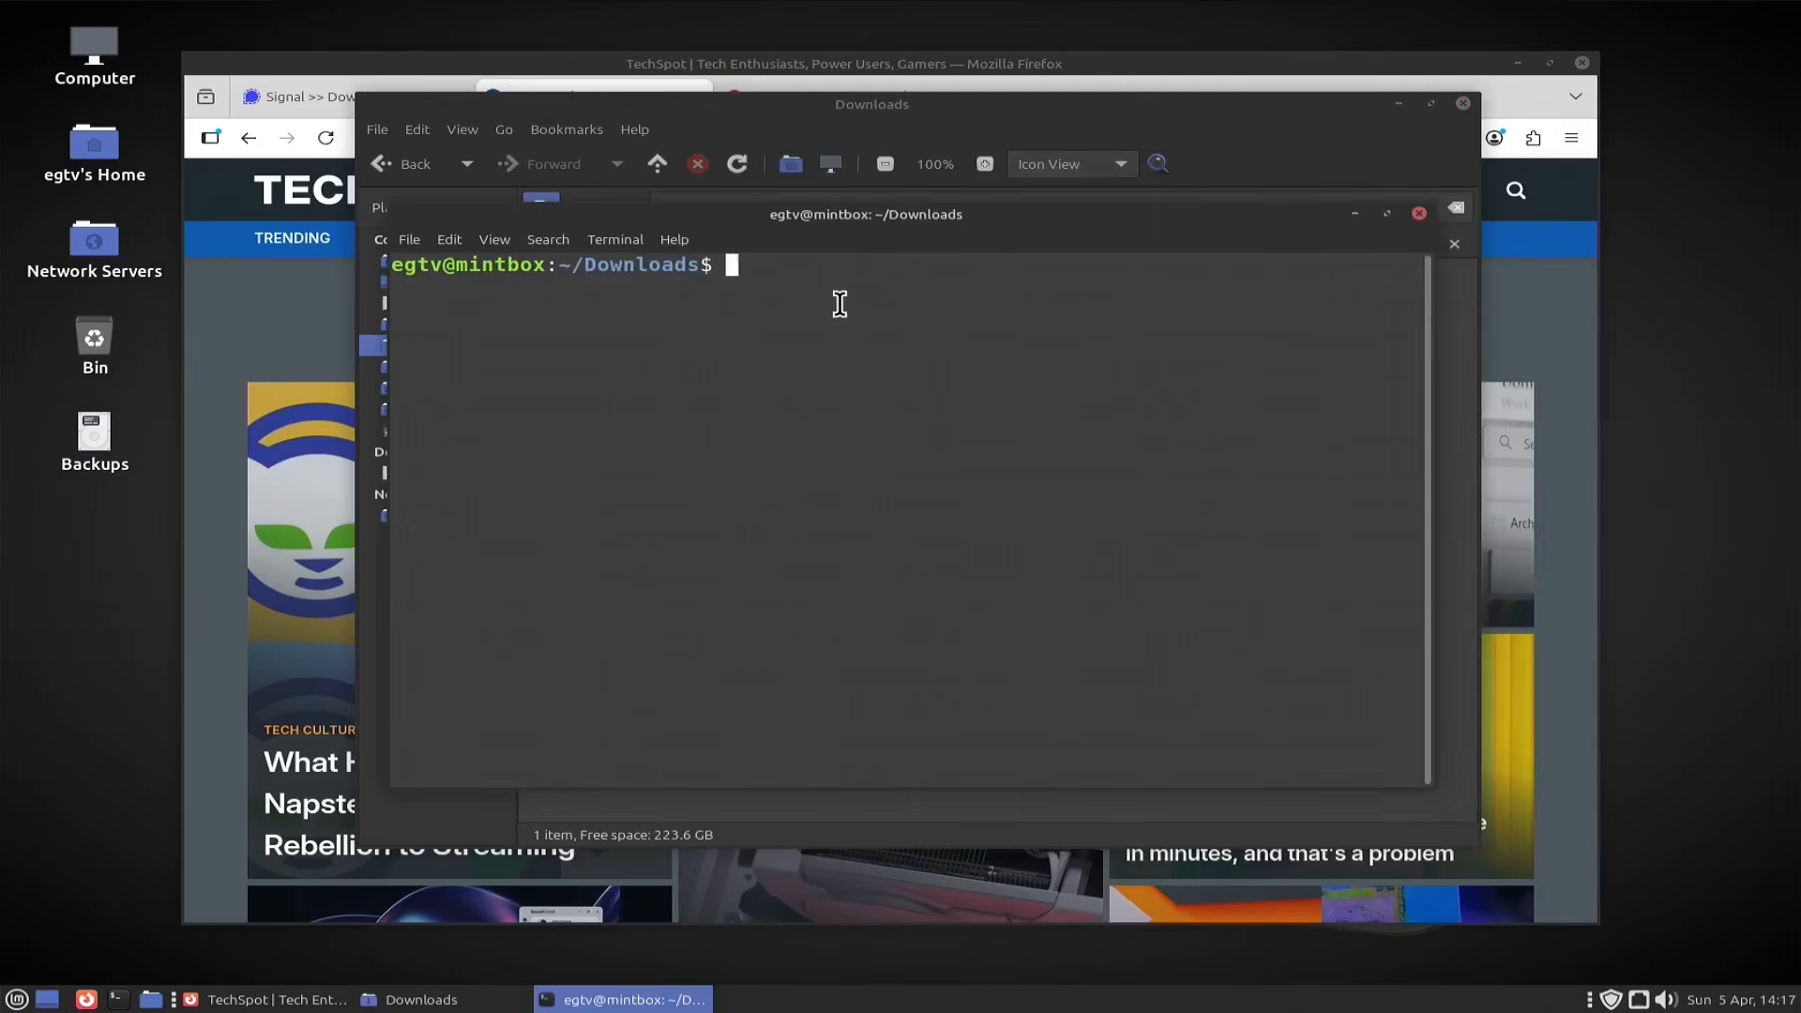
# Step: Install ./google-chrome-stable_current_amd64.deb with sudo apt install, authorise it with the account password, and run the same command again
pyautogui.write('sudo apt install')
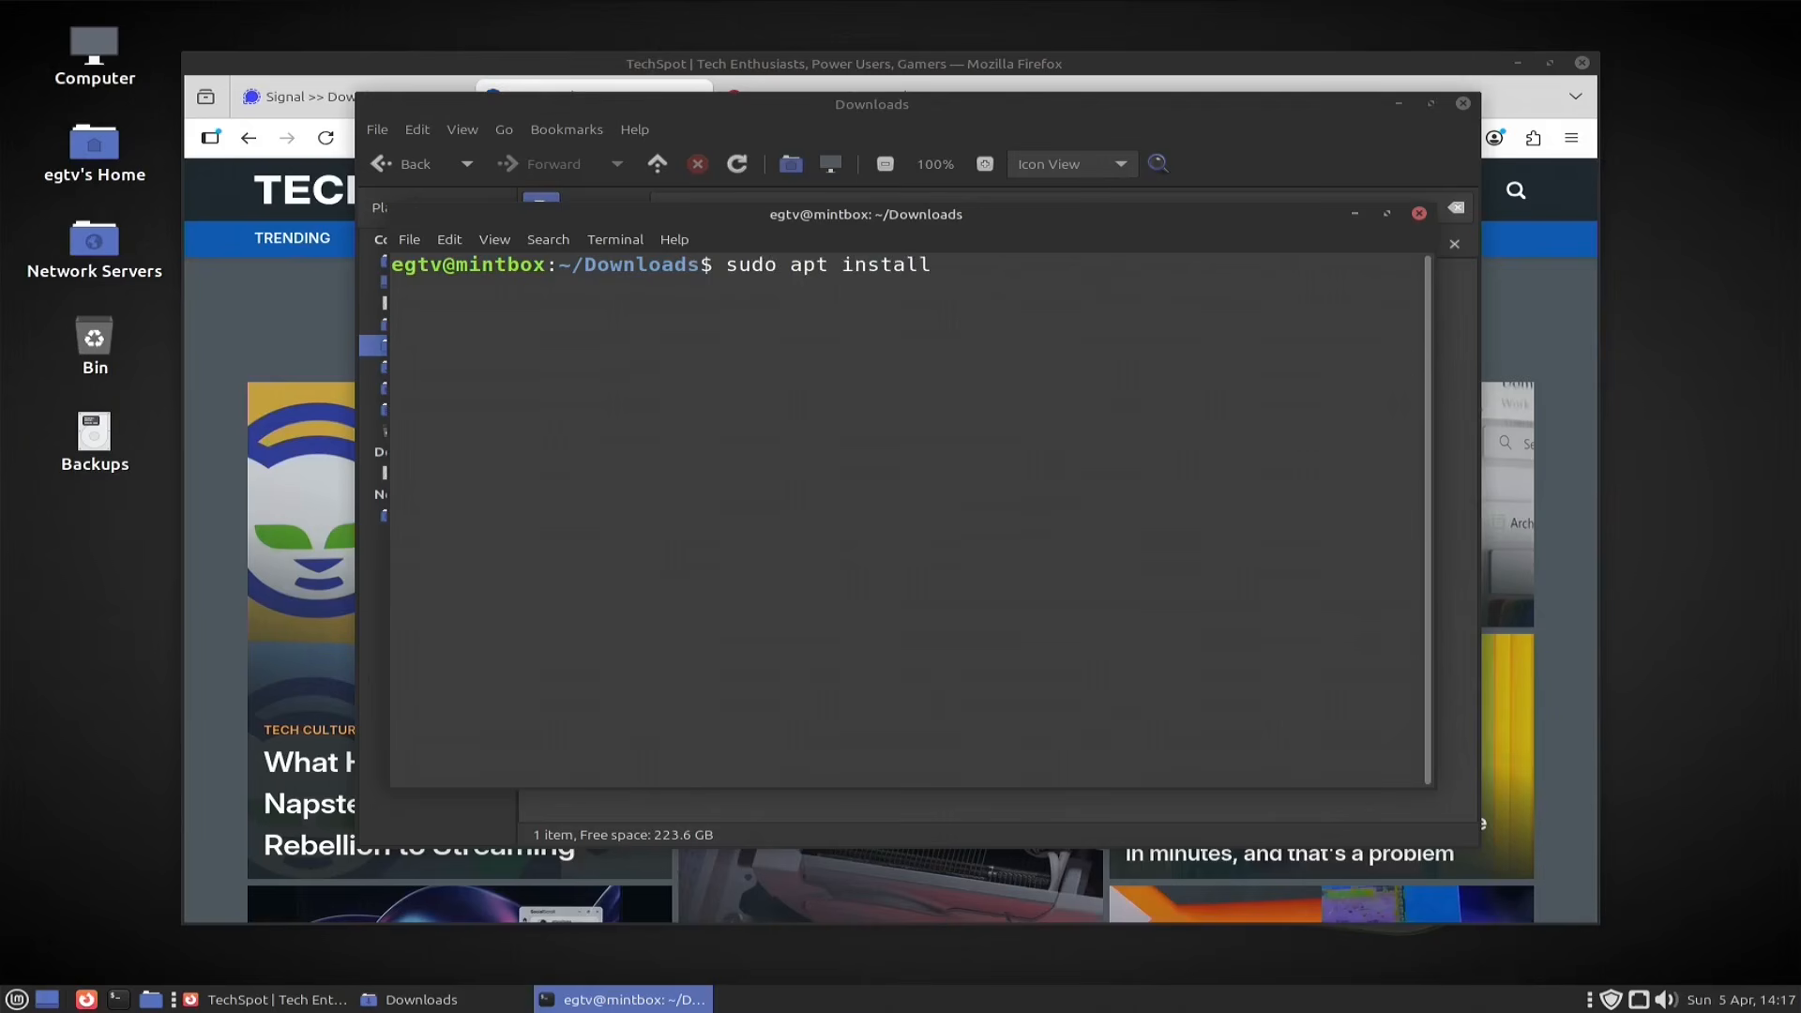
pyautogui.write(' ./')
pyautogui.rightClick(1000, 274)
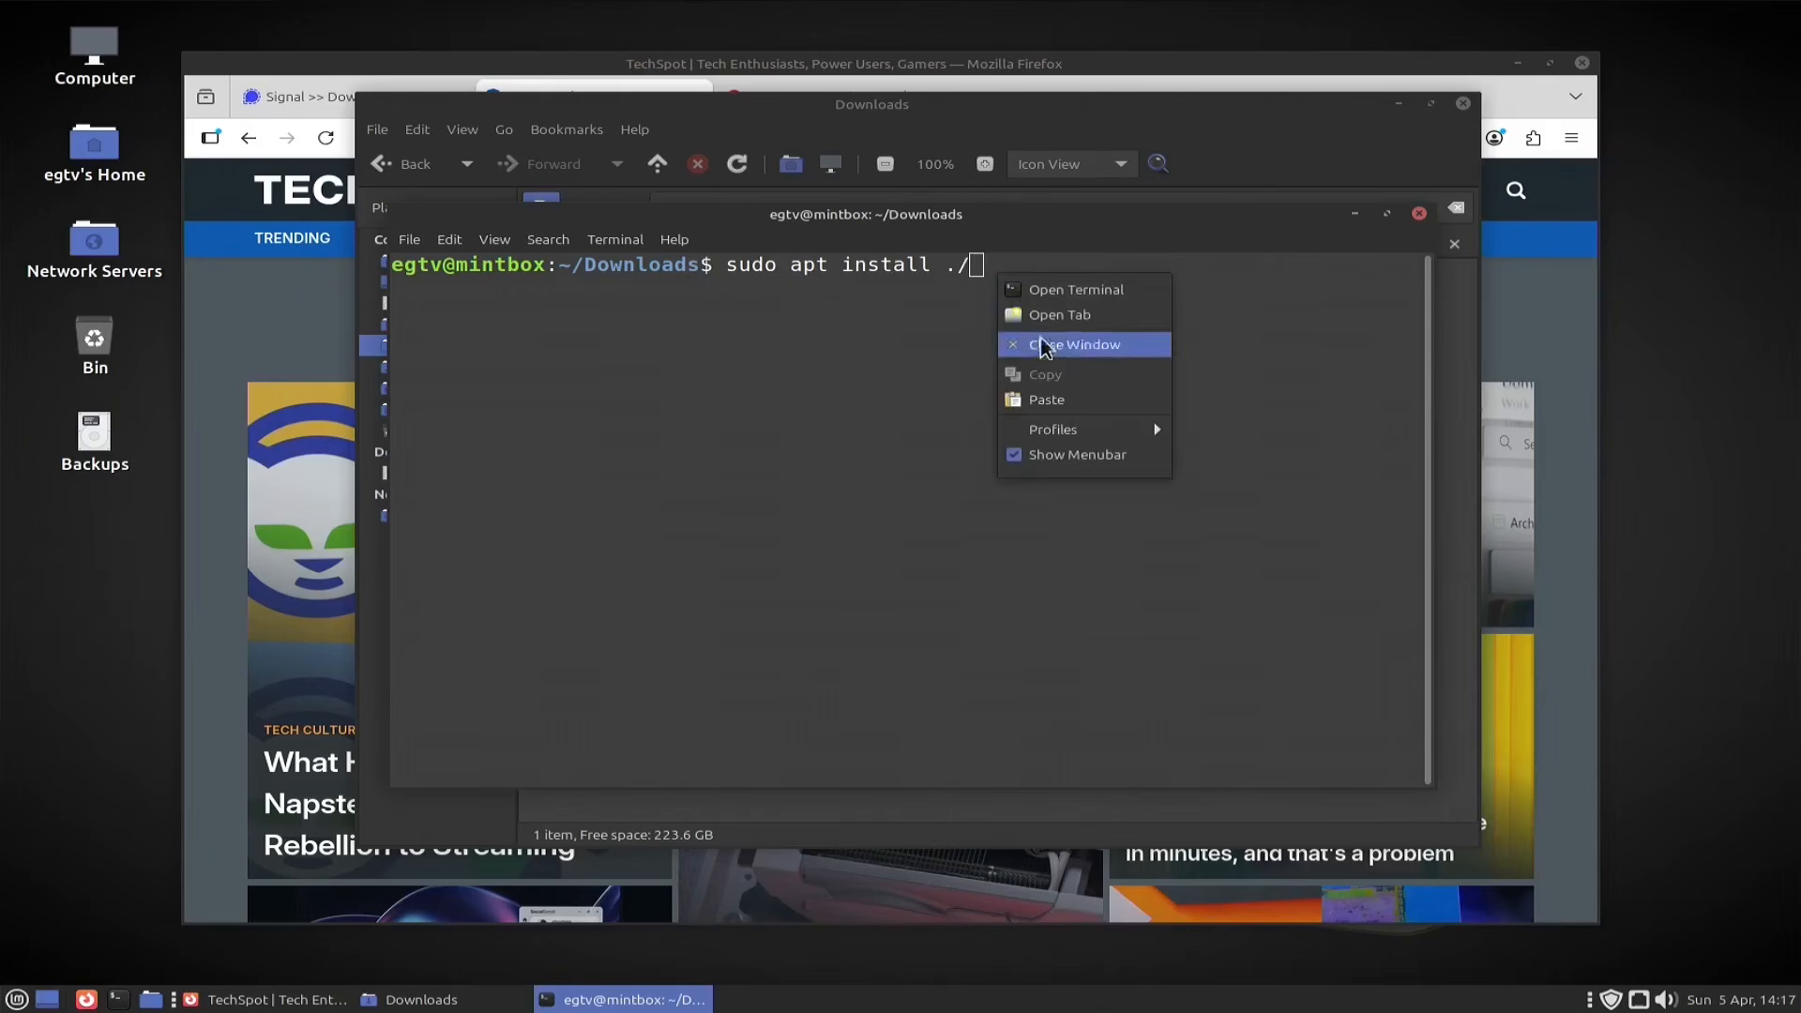
pyautogui.click(1045, 400)
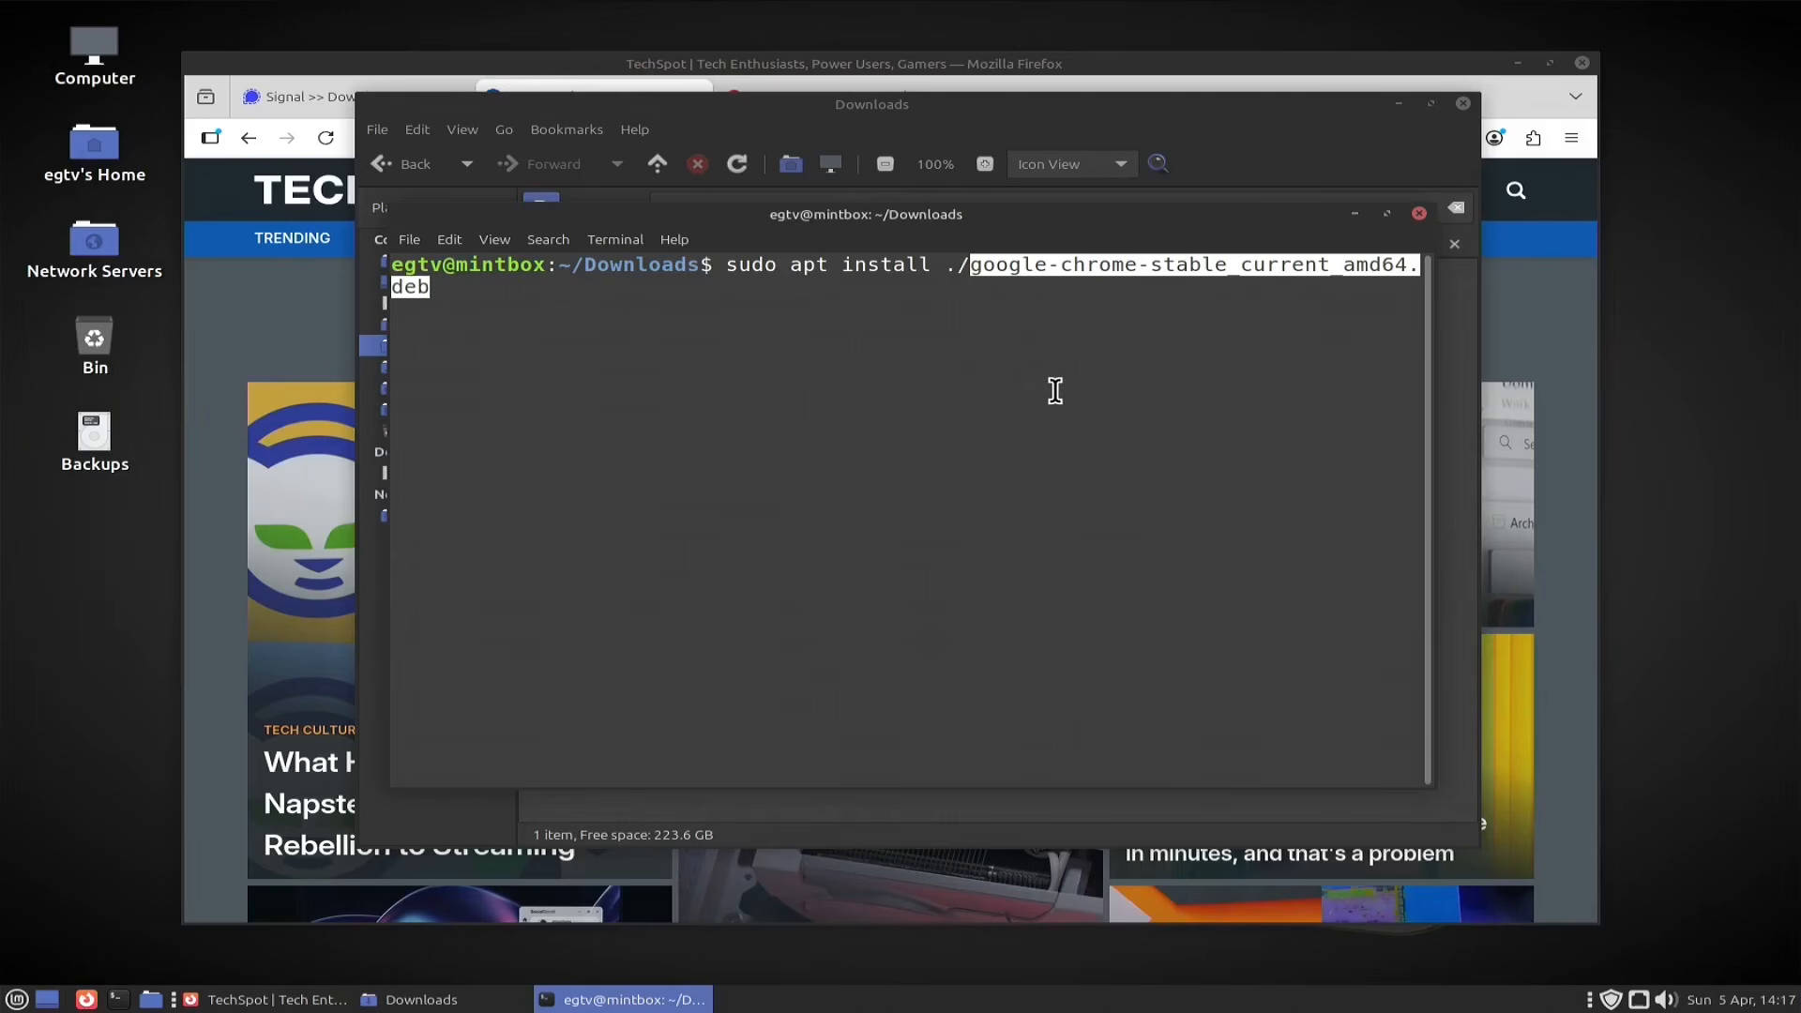
pyautogui.press('Return')
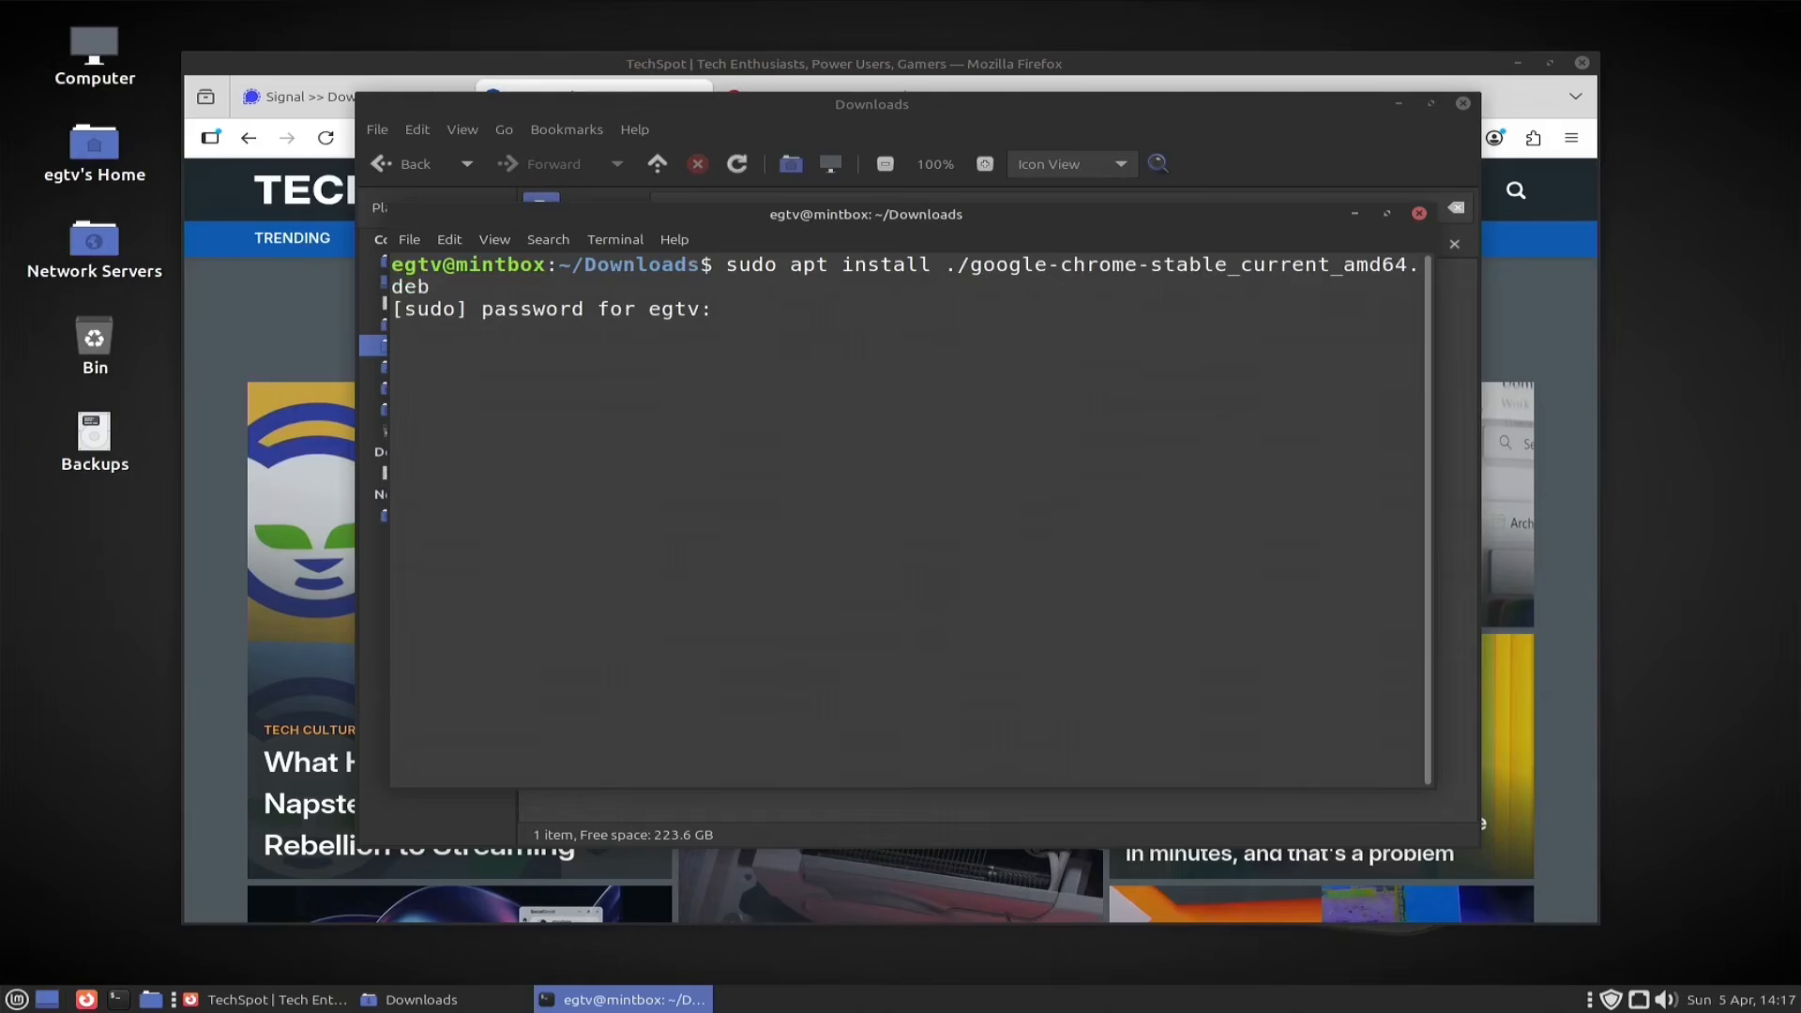
pyautogui.write('*********')
pyautogui.press('Return')
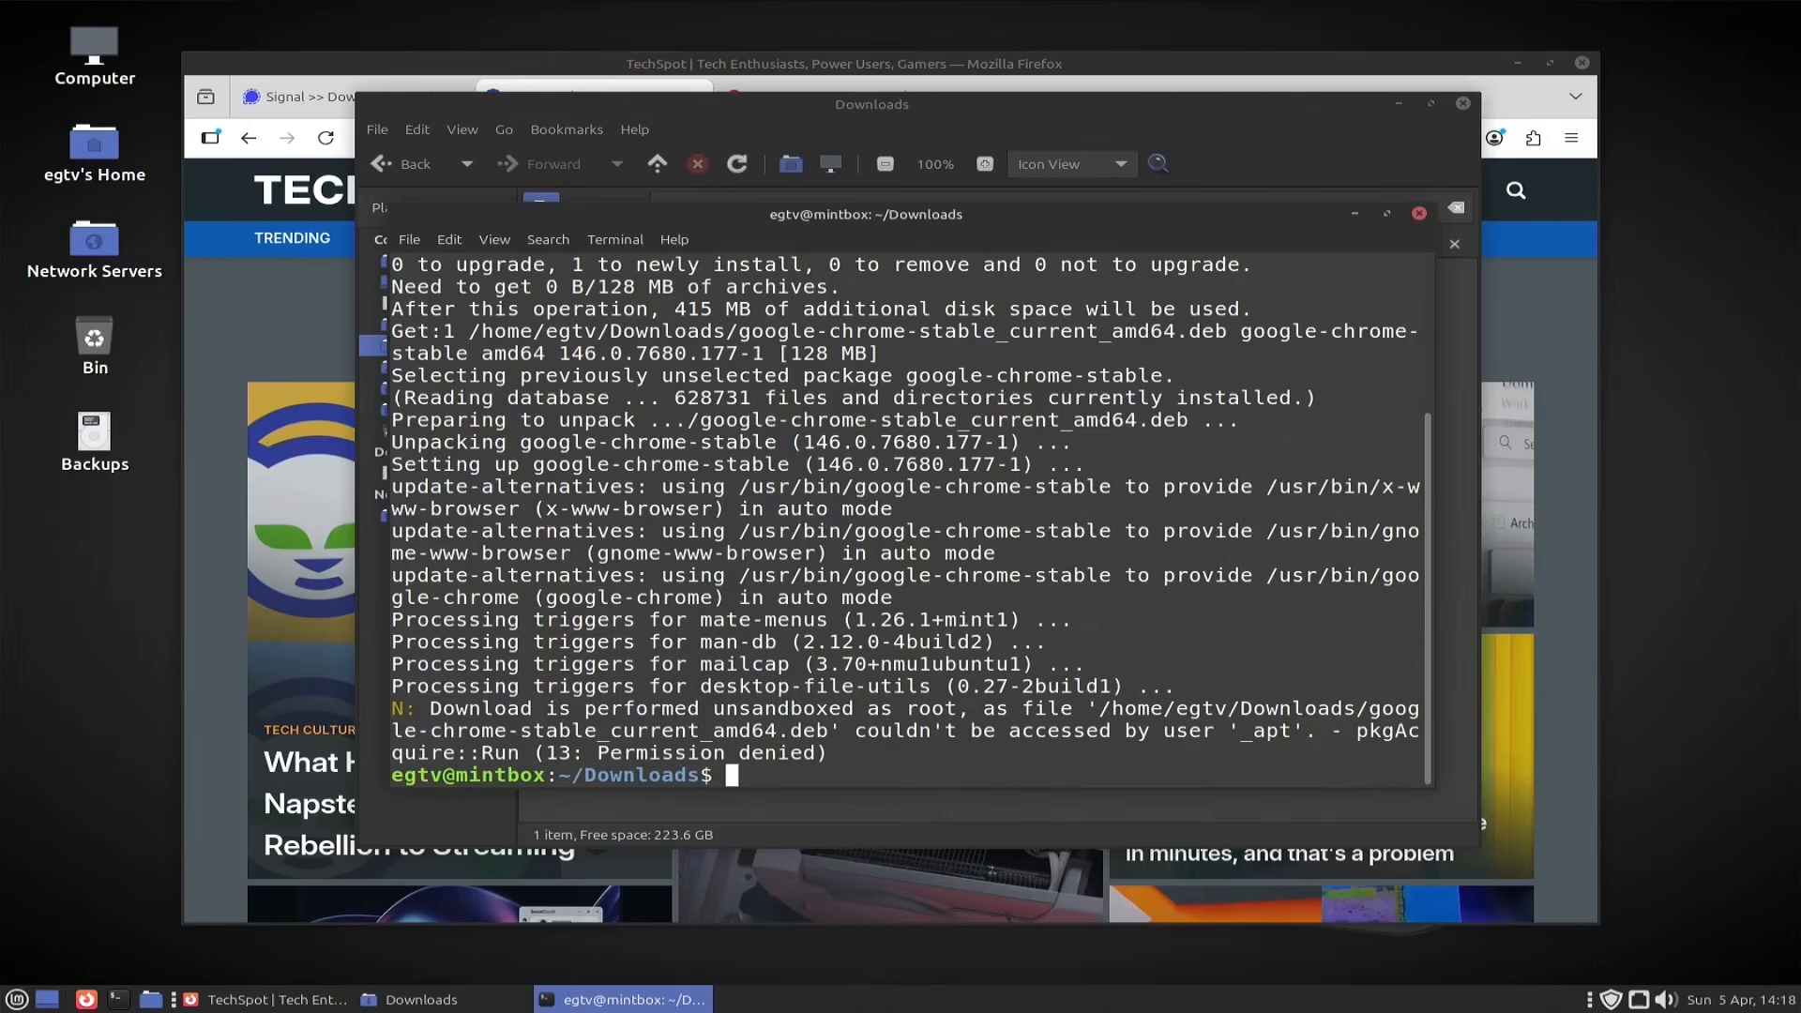
pyautogui.press('Up')
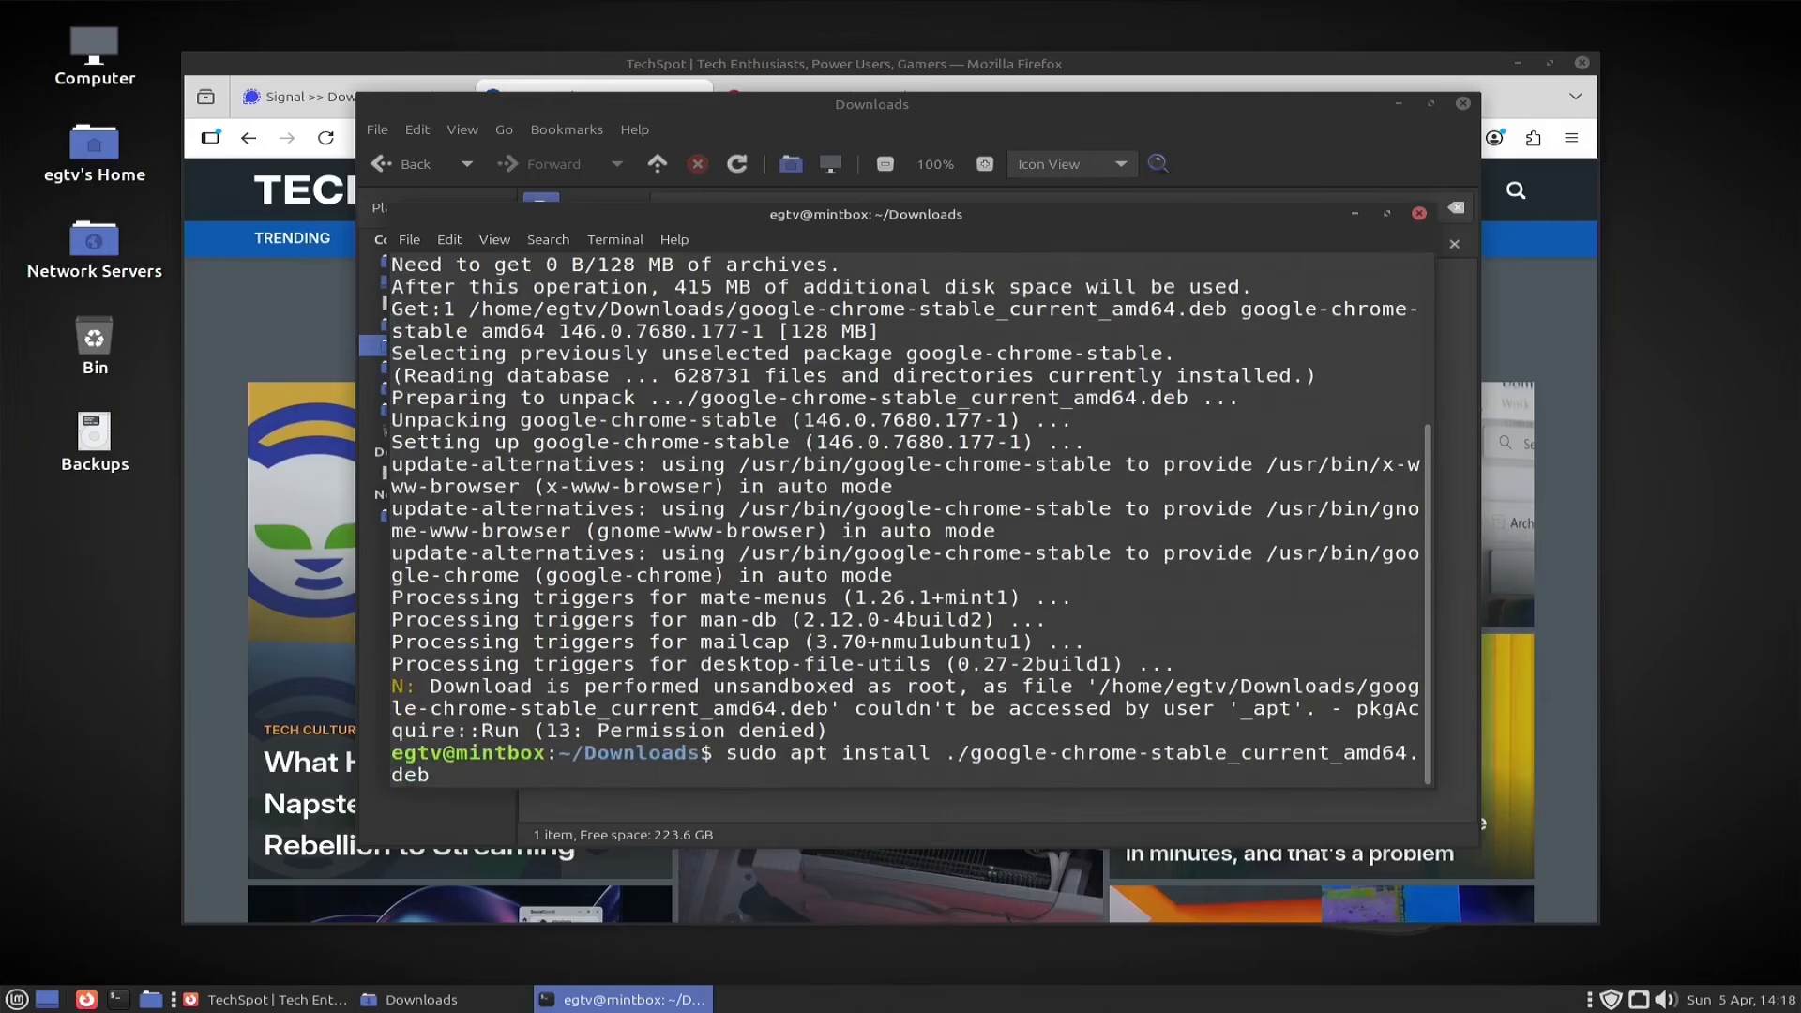
pyautogui.press('Return')
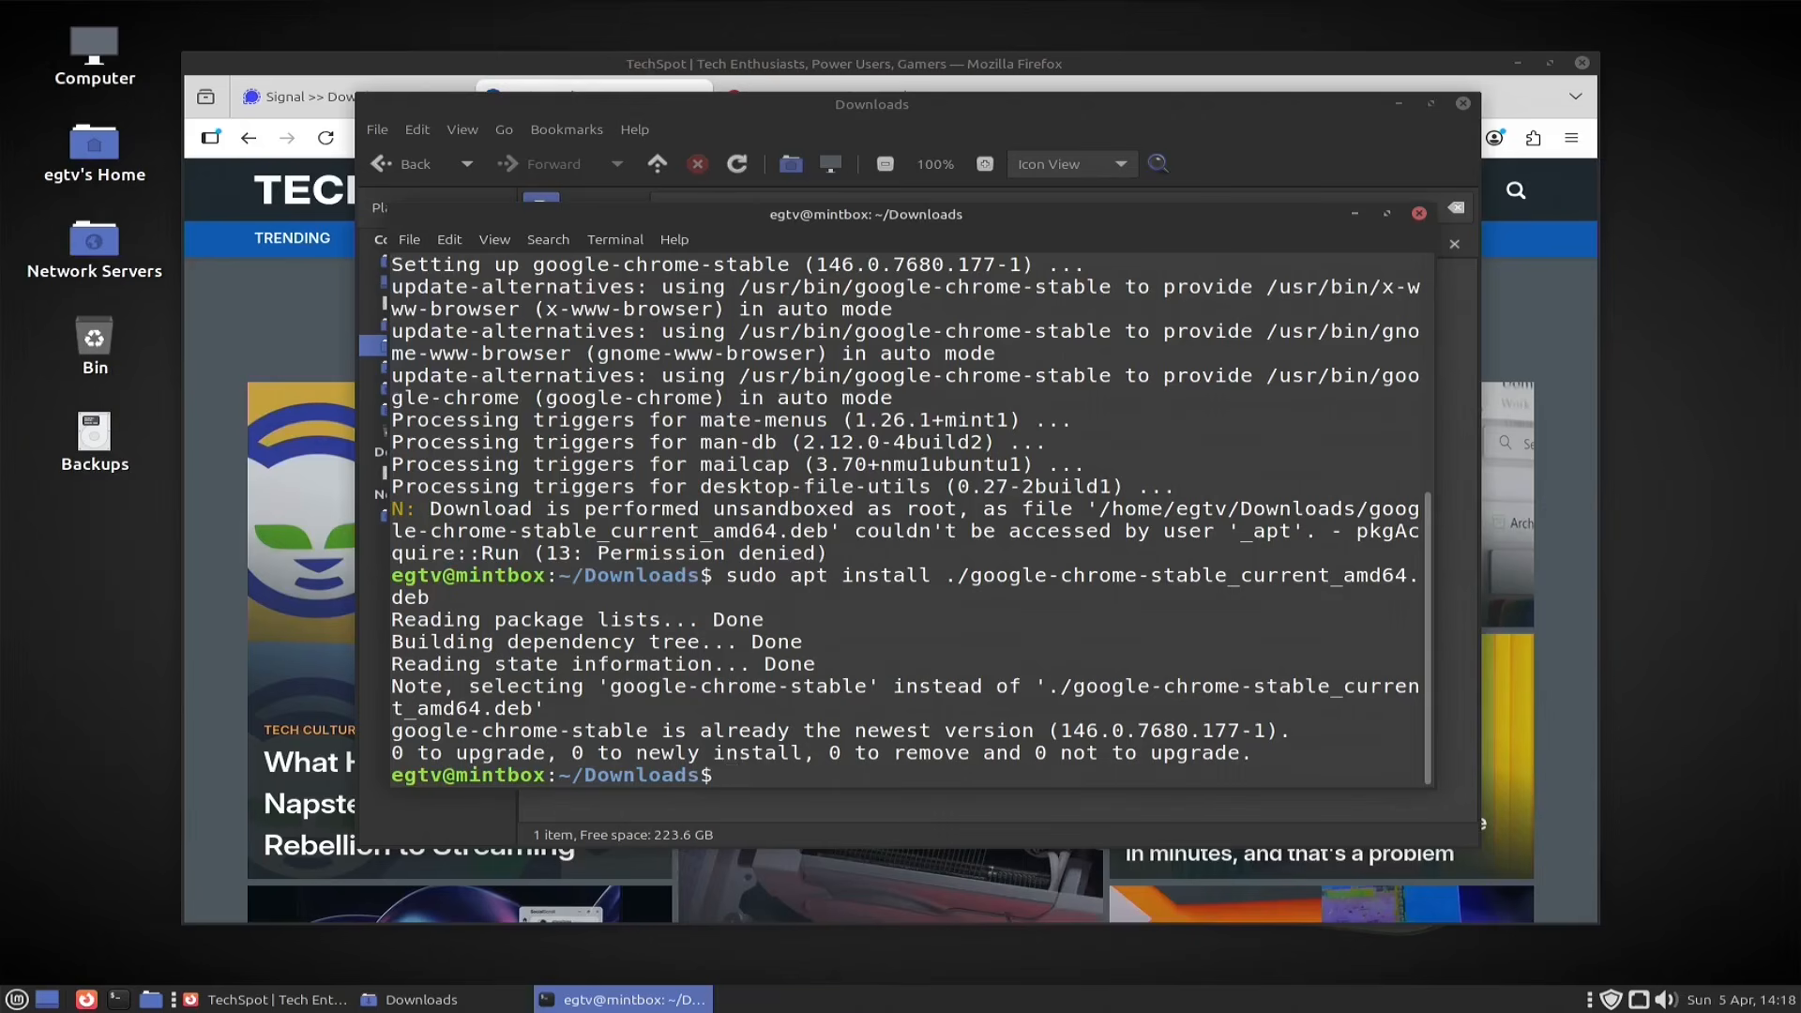
# Step: Launch Google Chrome and accept its welcome dialog with usage statistics and crash reports turned off
pyautogui.press('super')
pyautogui.write('chrome')
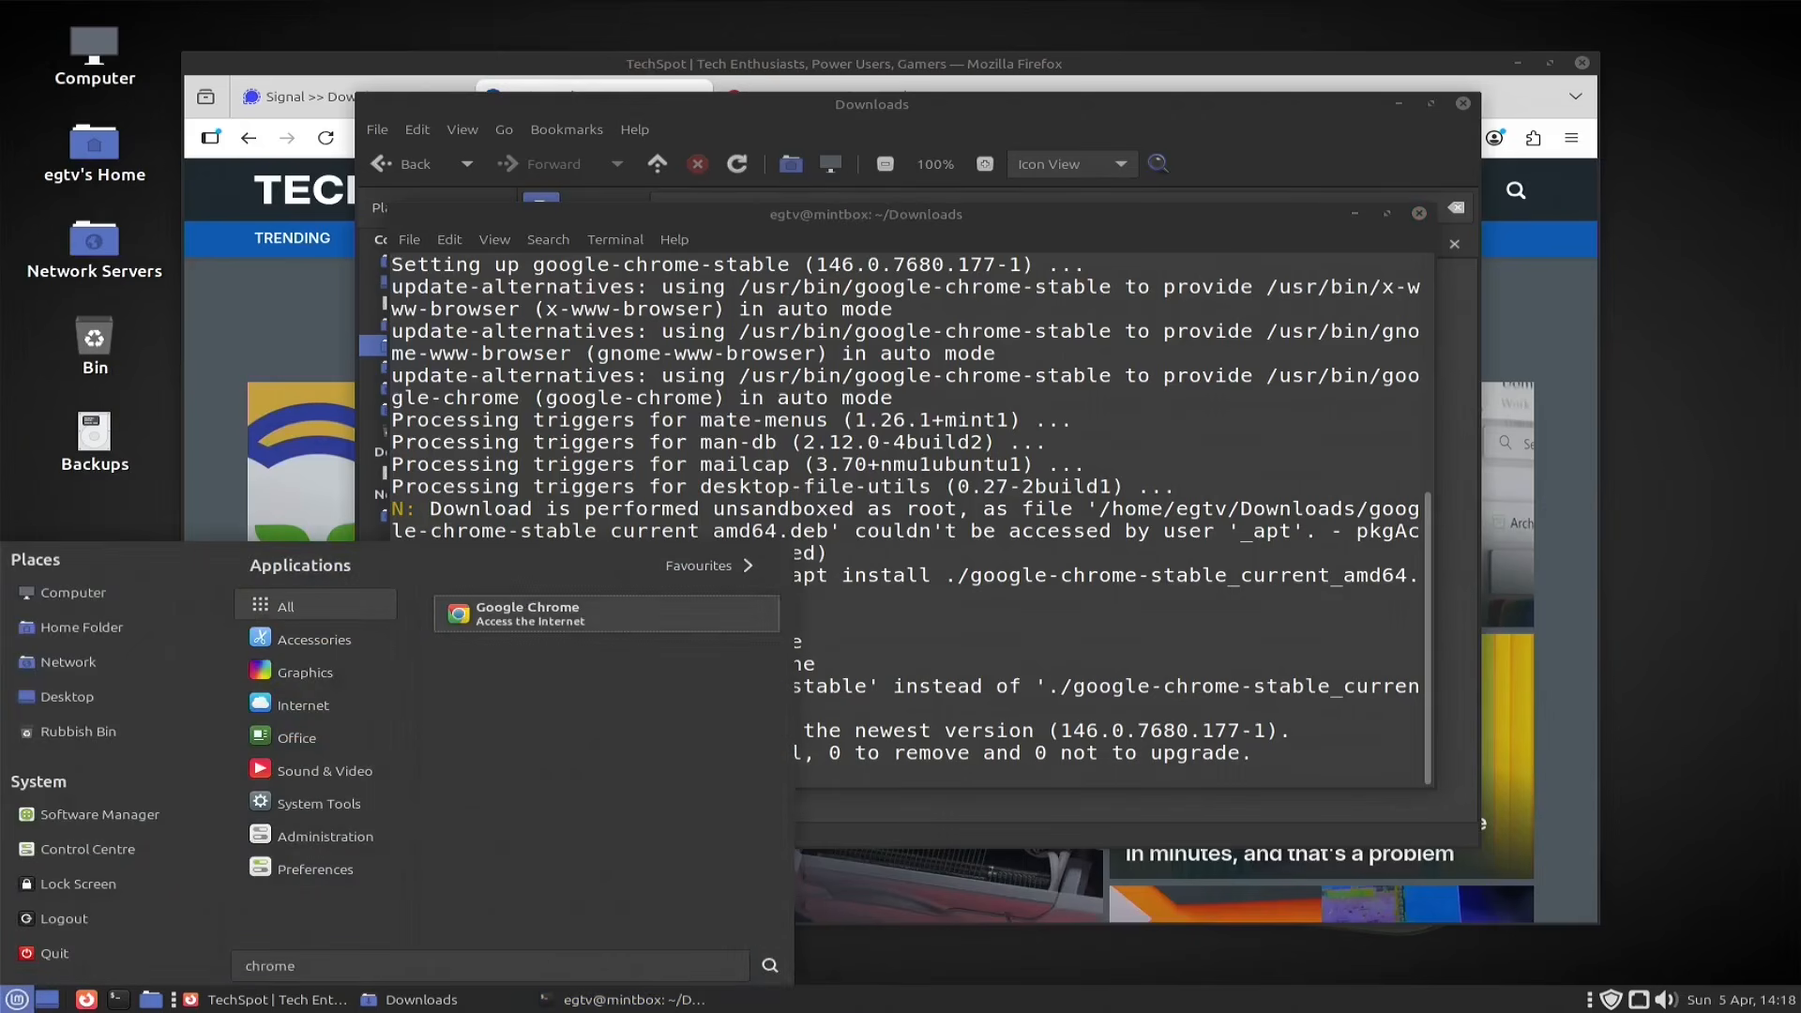
pyautogui.press('Return')
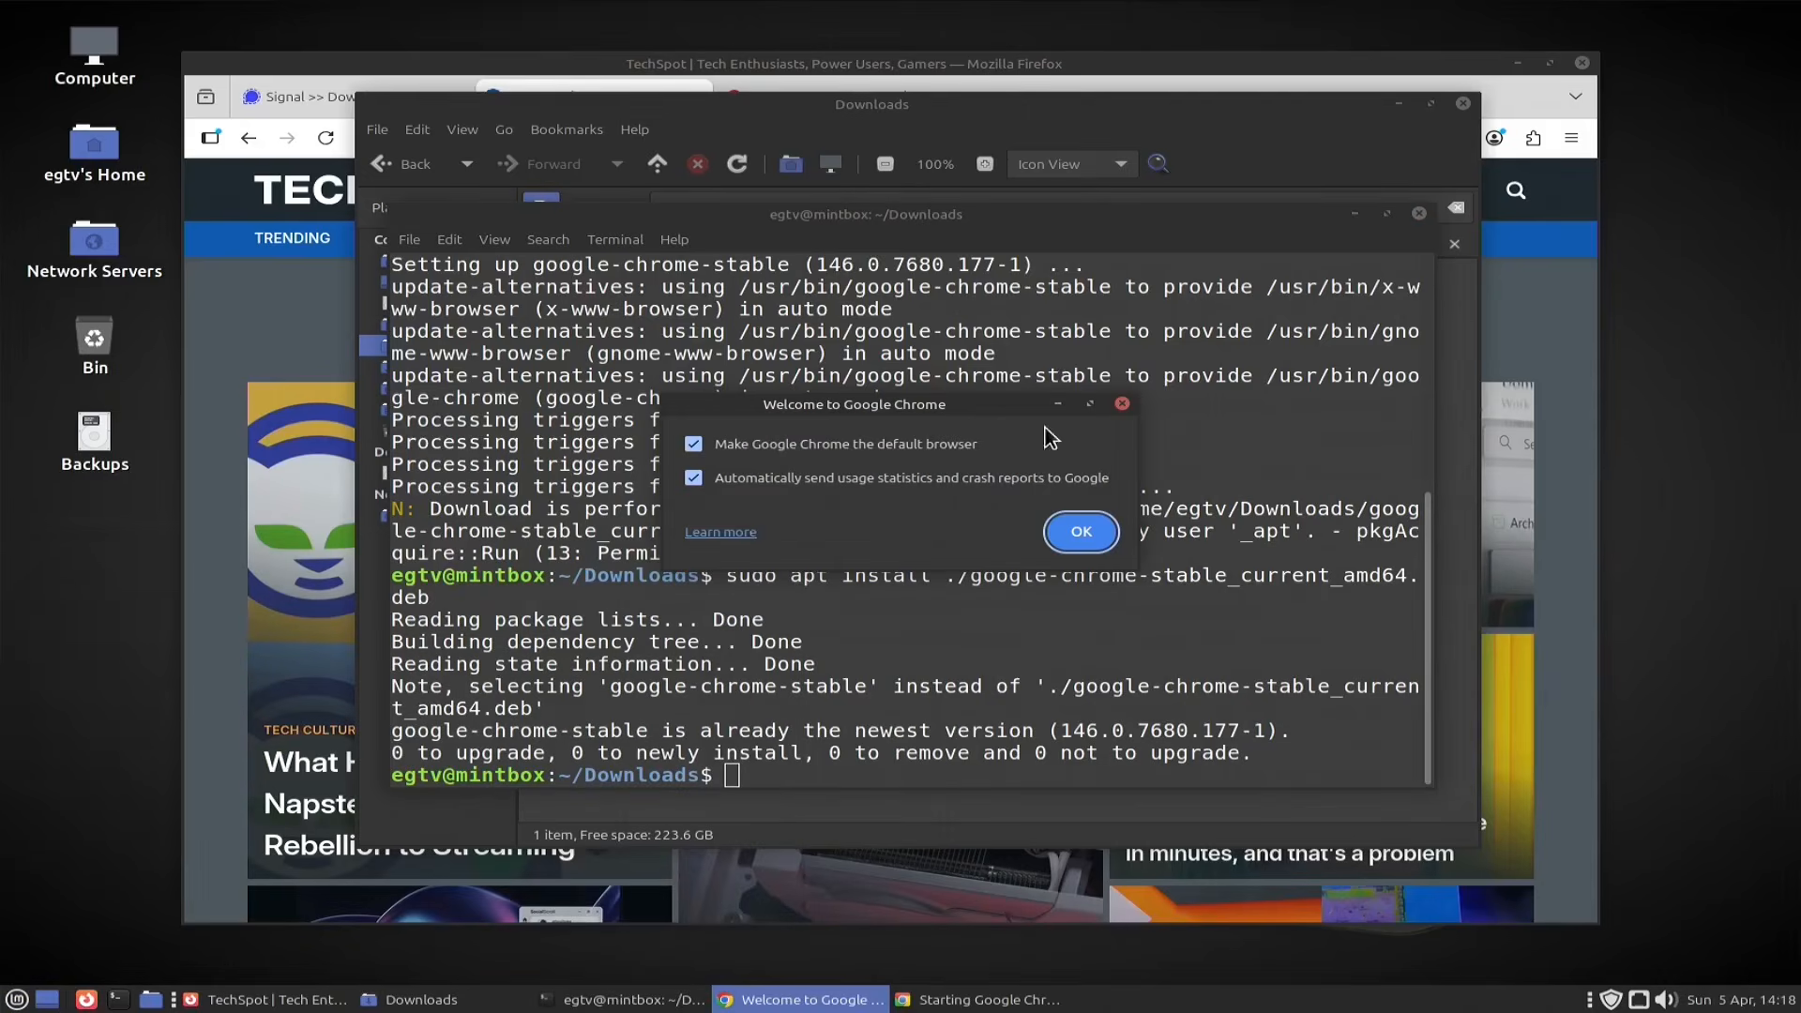
pyautogui.click(691, 480)
pyautogui.click(1084, 539)
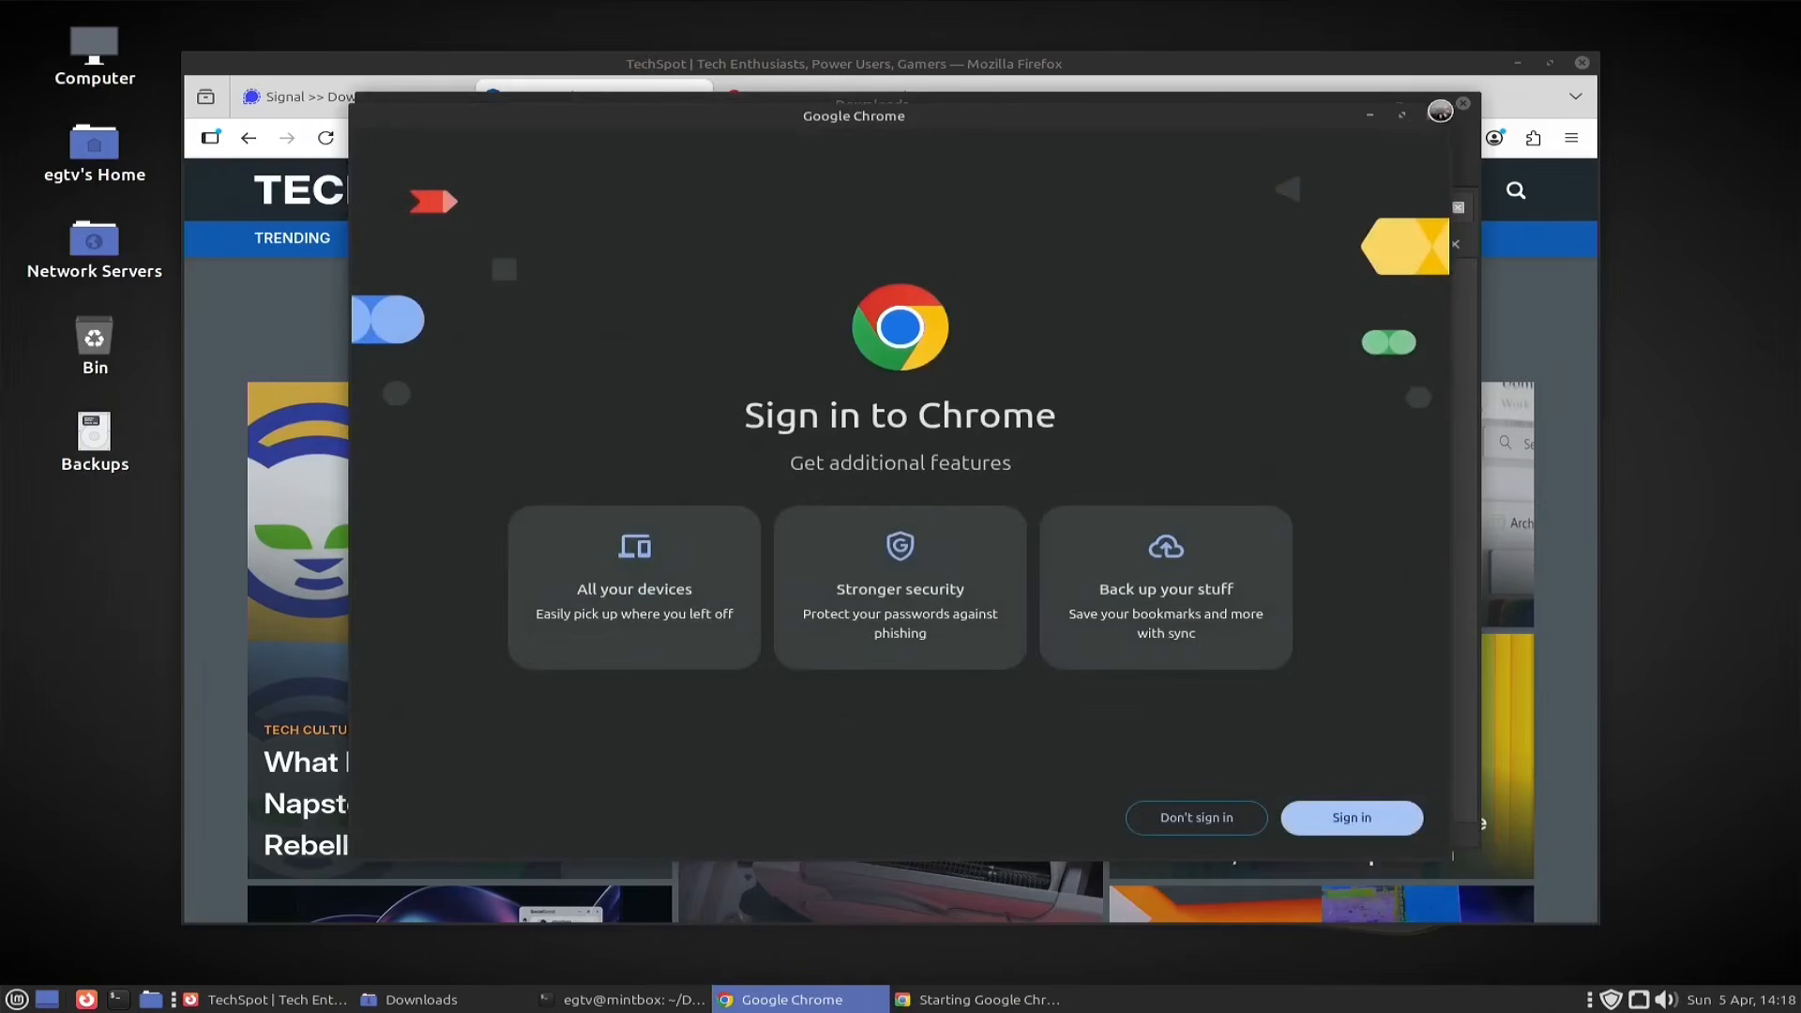
# Step: Dismiss Chrome's sign-in window, close the browser, and bring the Firefox window to the front
pyautogui.click(1434, 116)
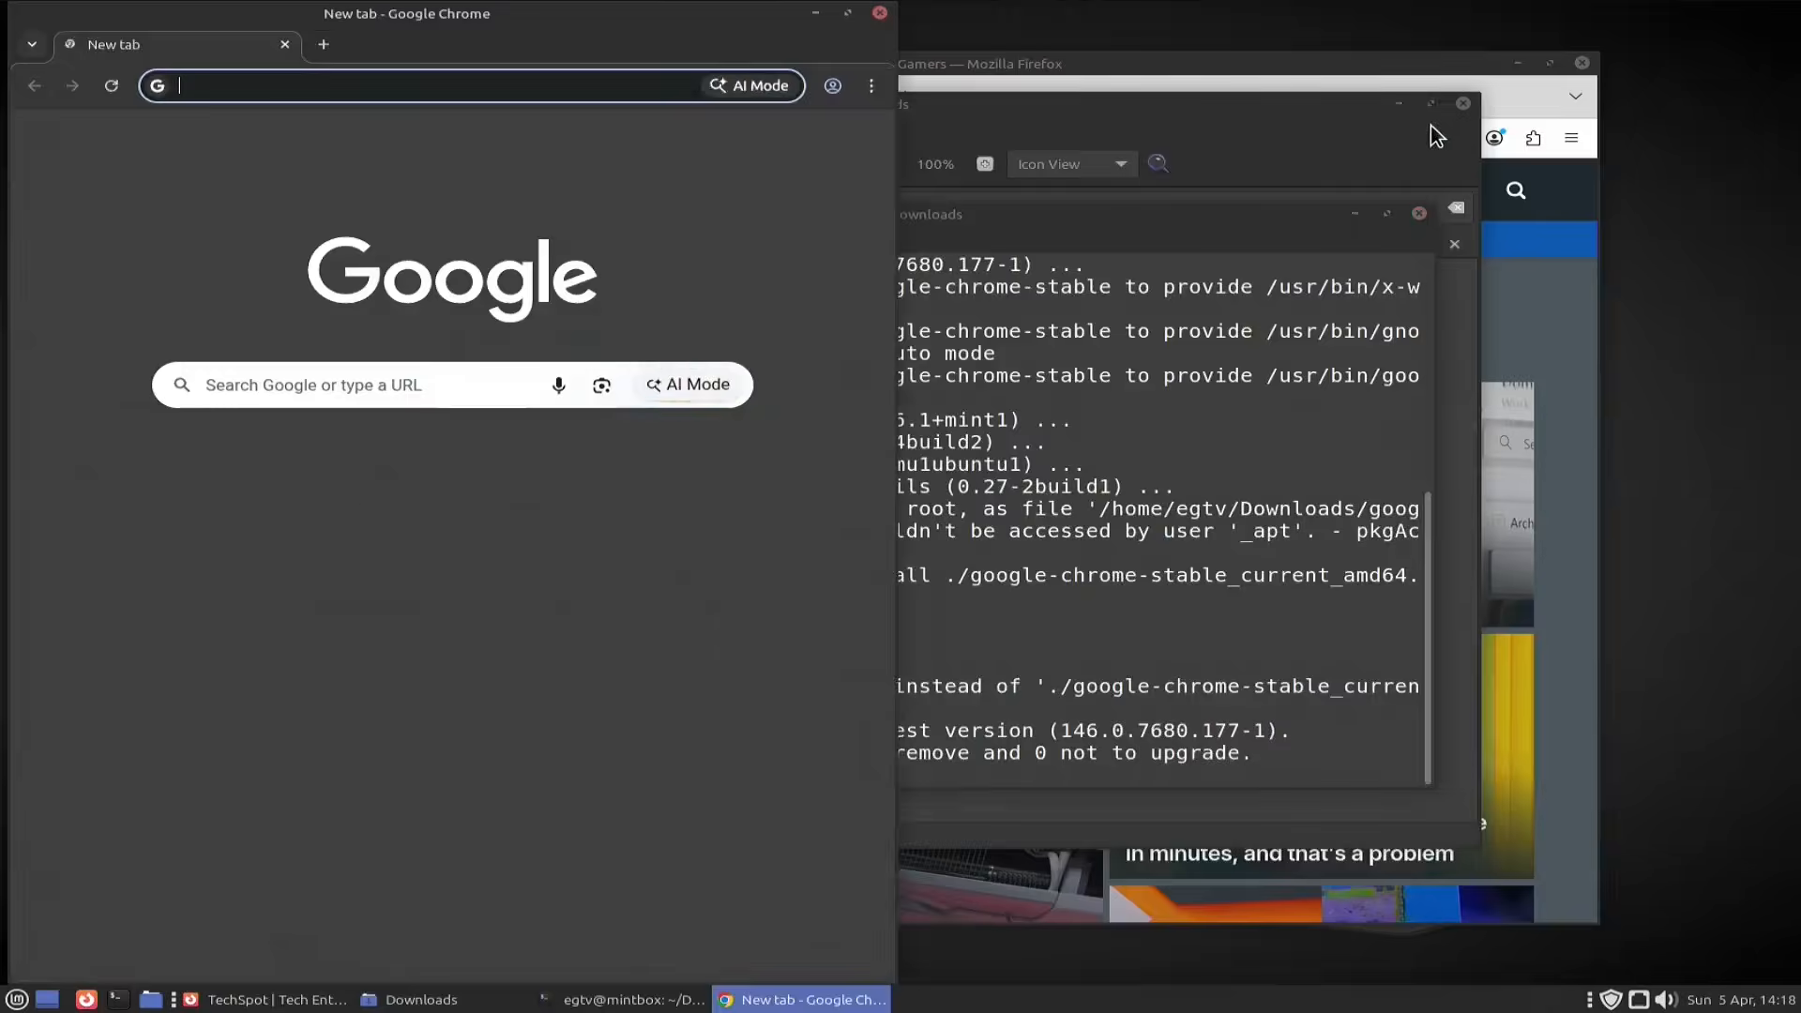
pyautogui.click(880, 12)
pyautogui.click(971, 70)
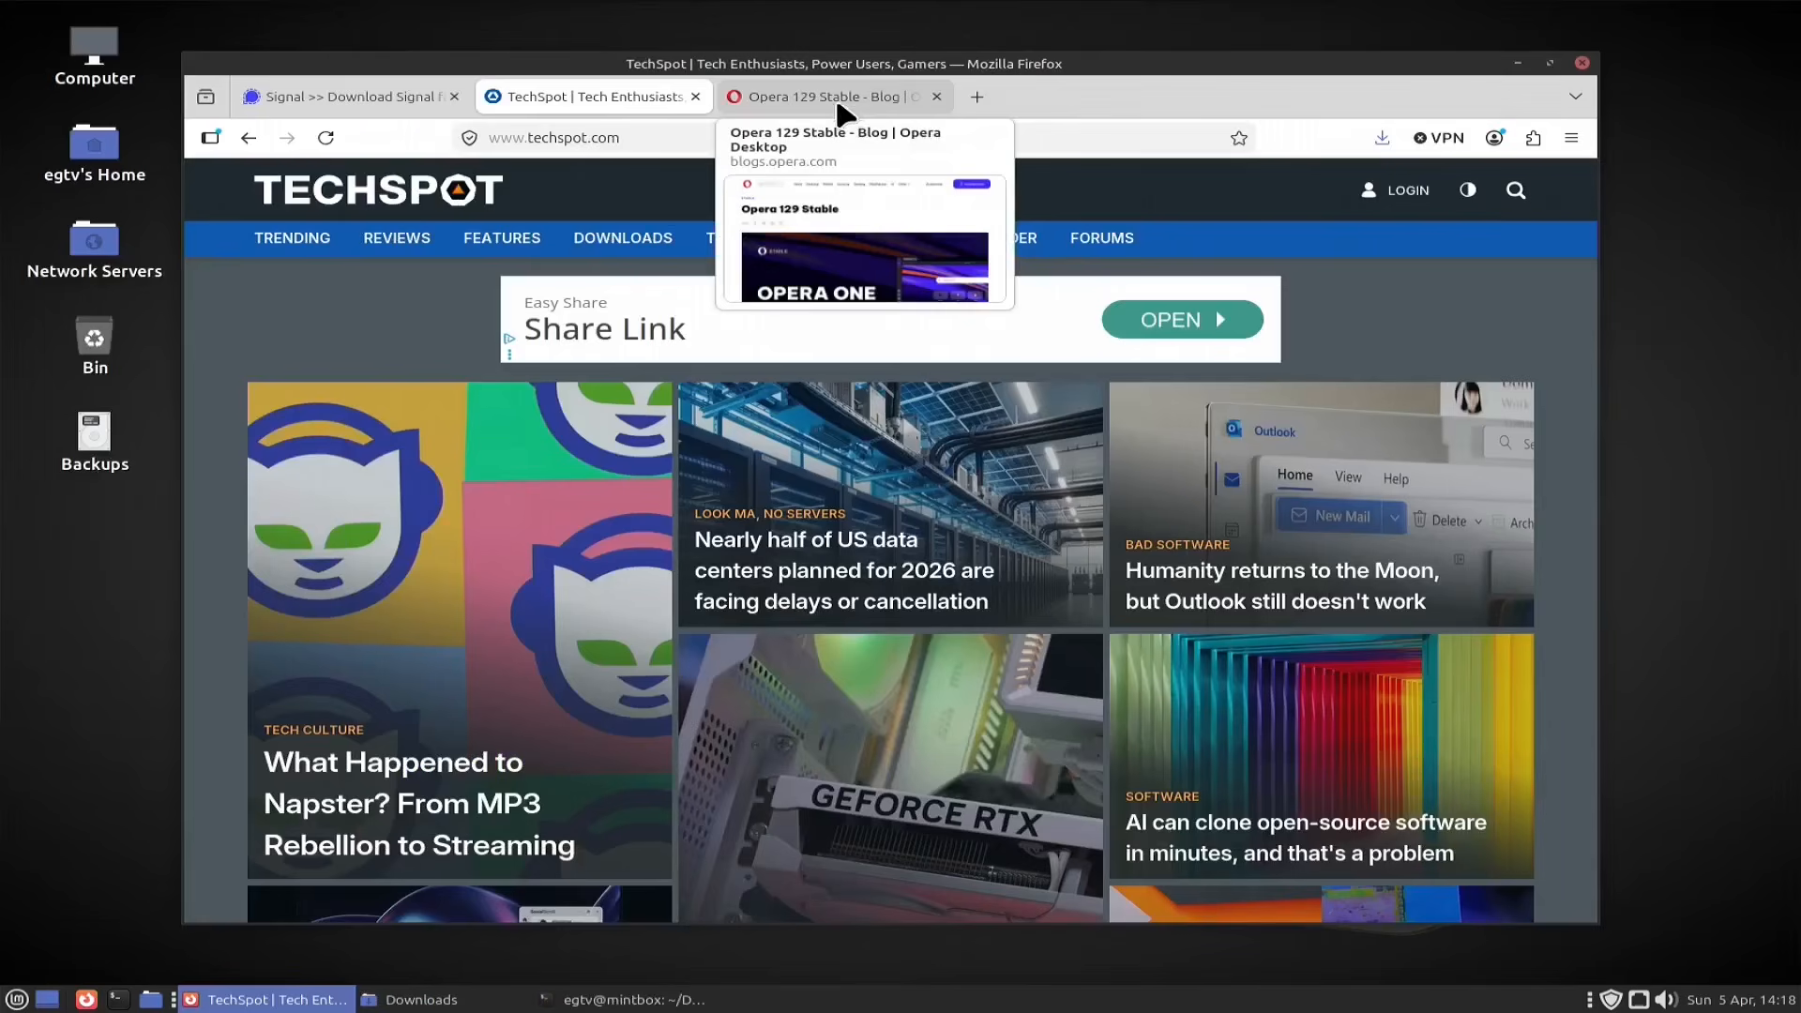
# Step: Permanently delete google-chrome-stable_current_amd64.deb from the Downloads folder
pyautogui.click(375, 1006)
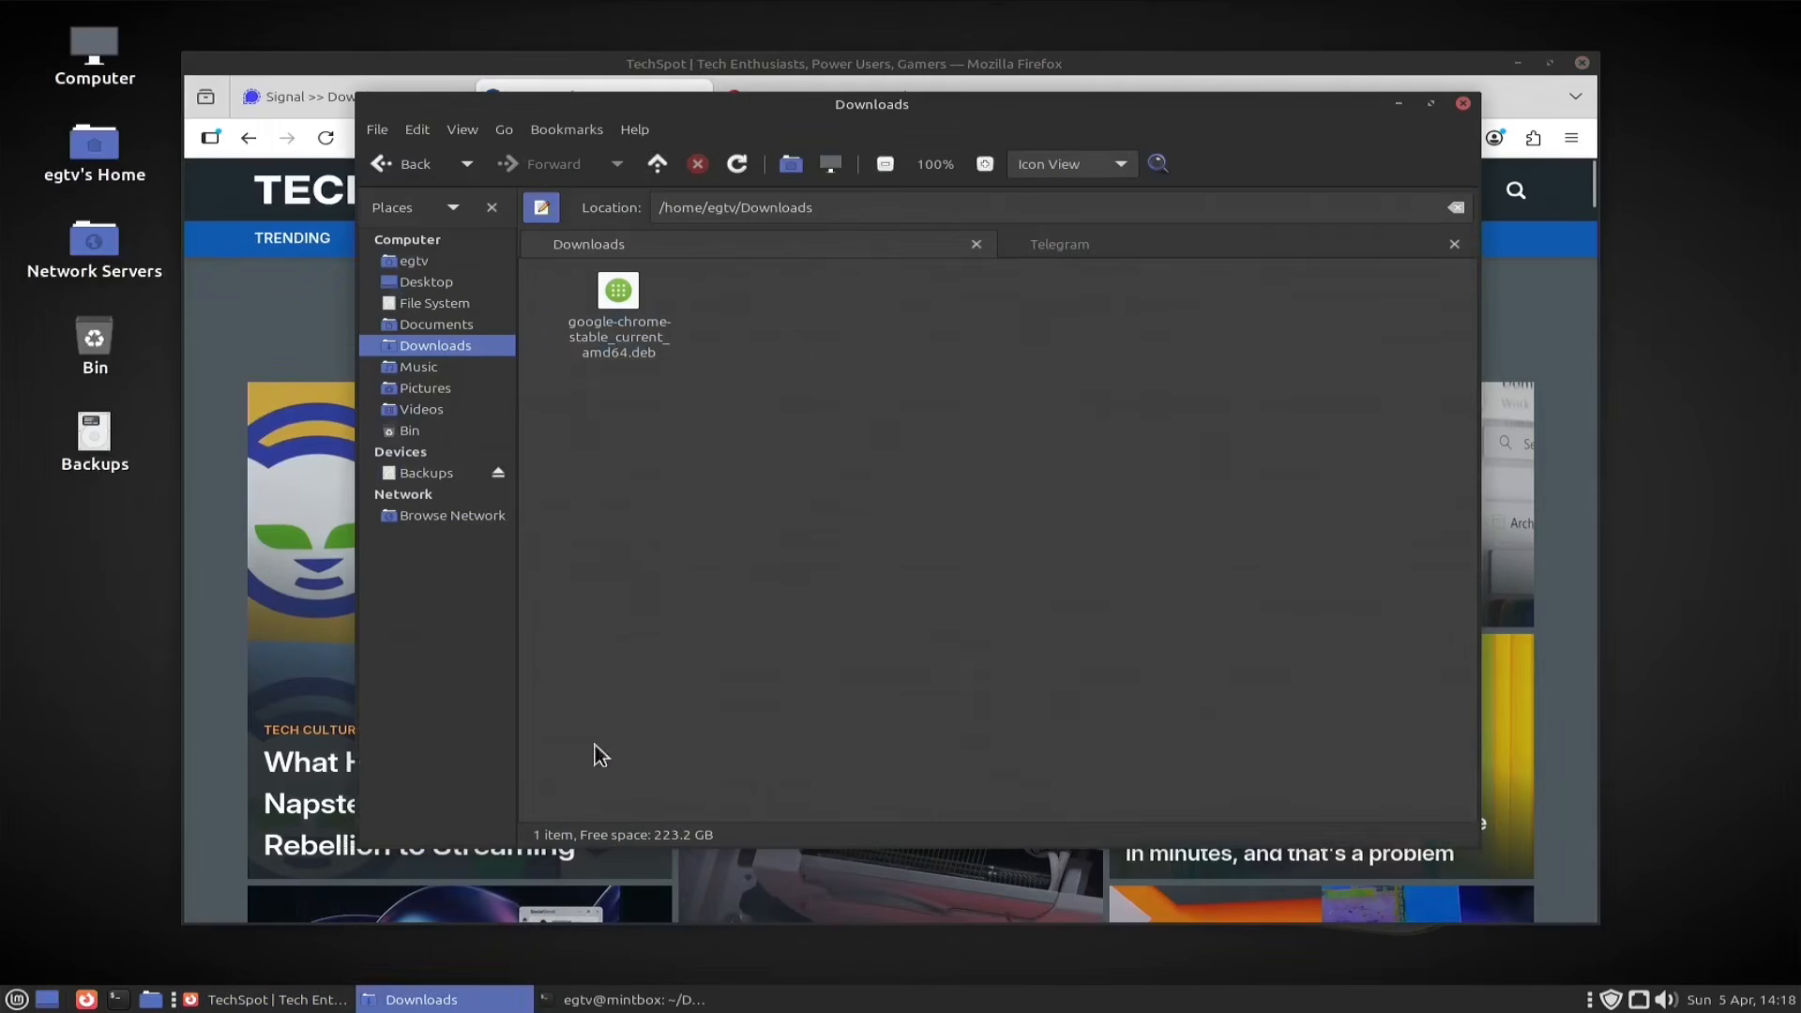
pyautogui.click(623, 319)
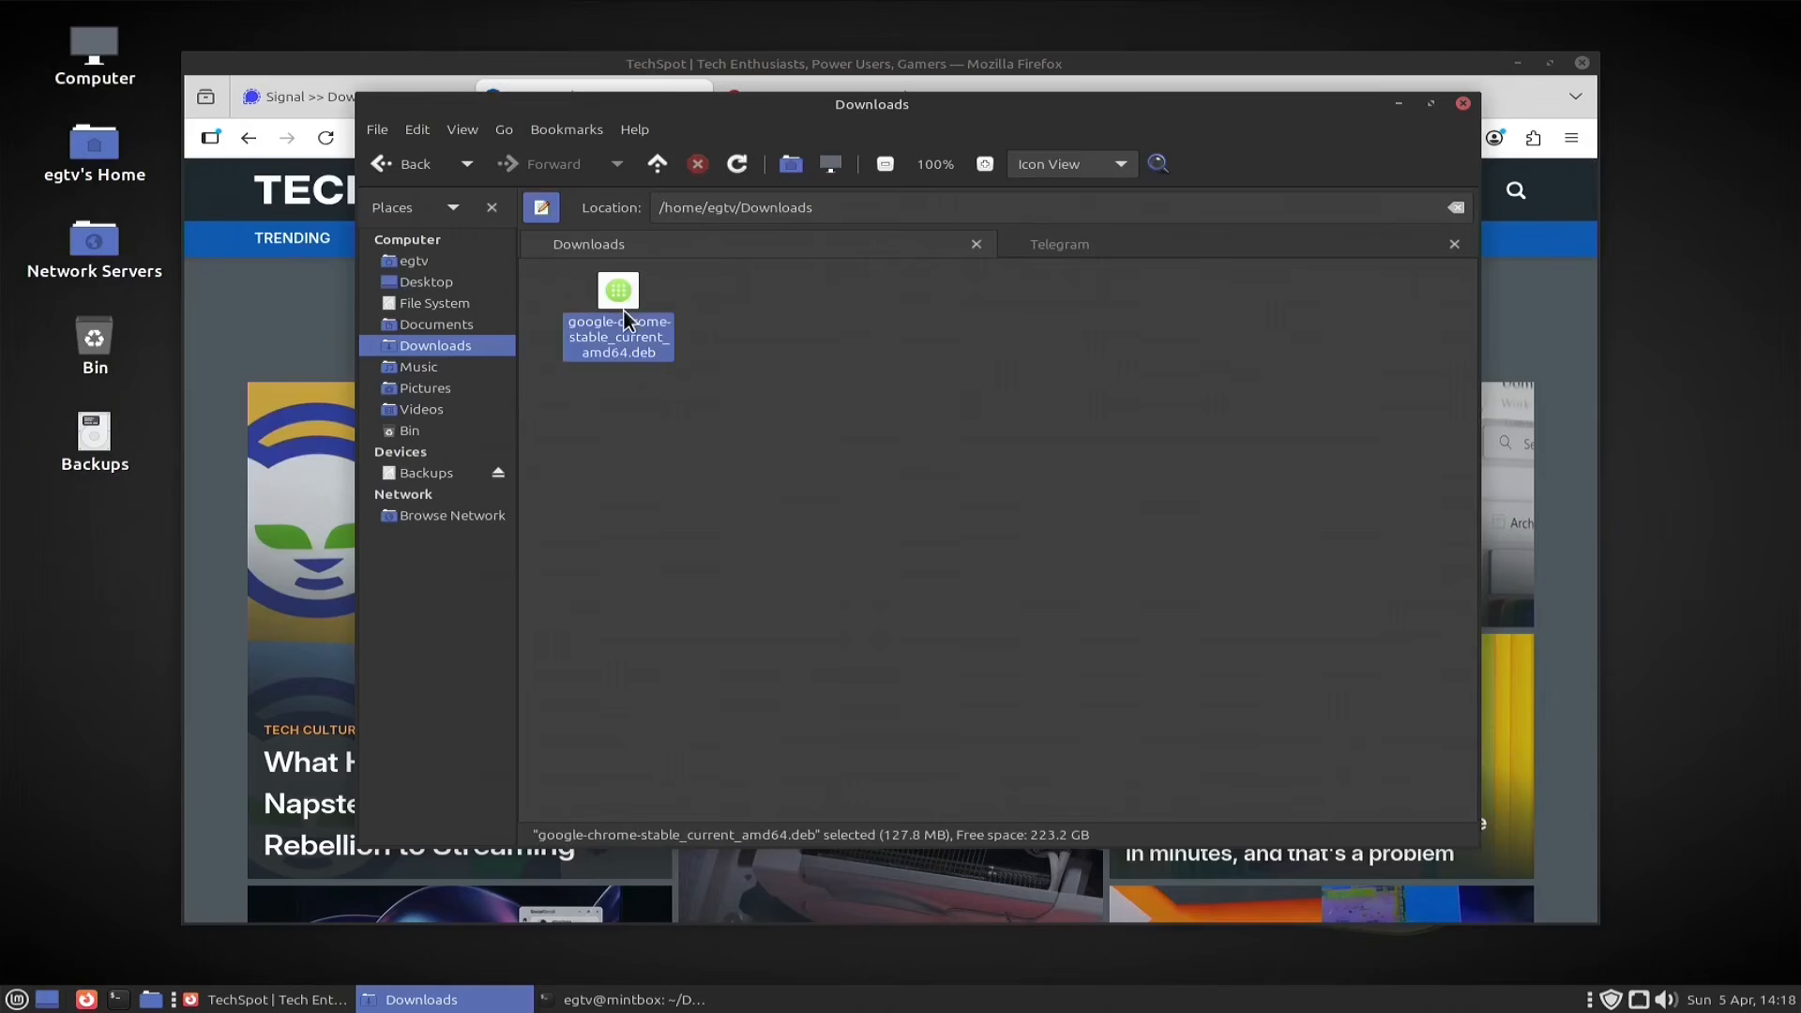
pyautogui.hotkey('shift', 'Delete')
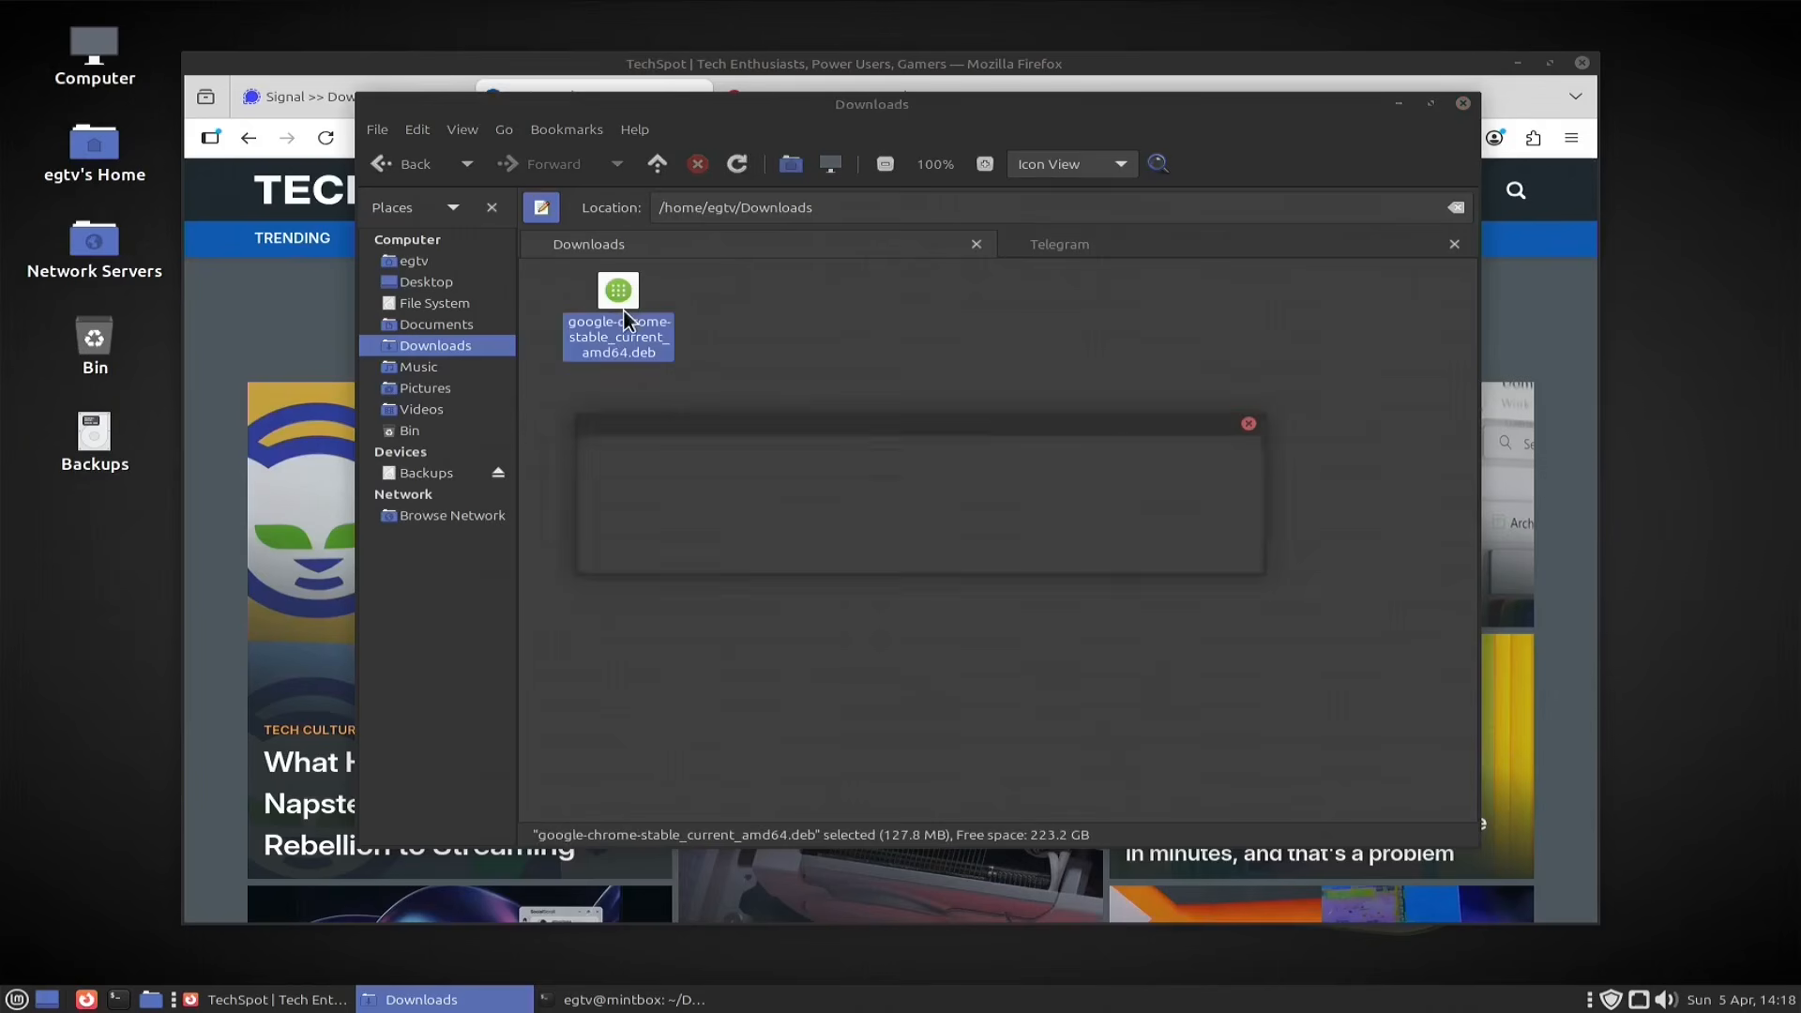
pyautogui.press('Tab')
pyautogui.press('Return')
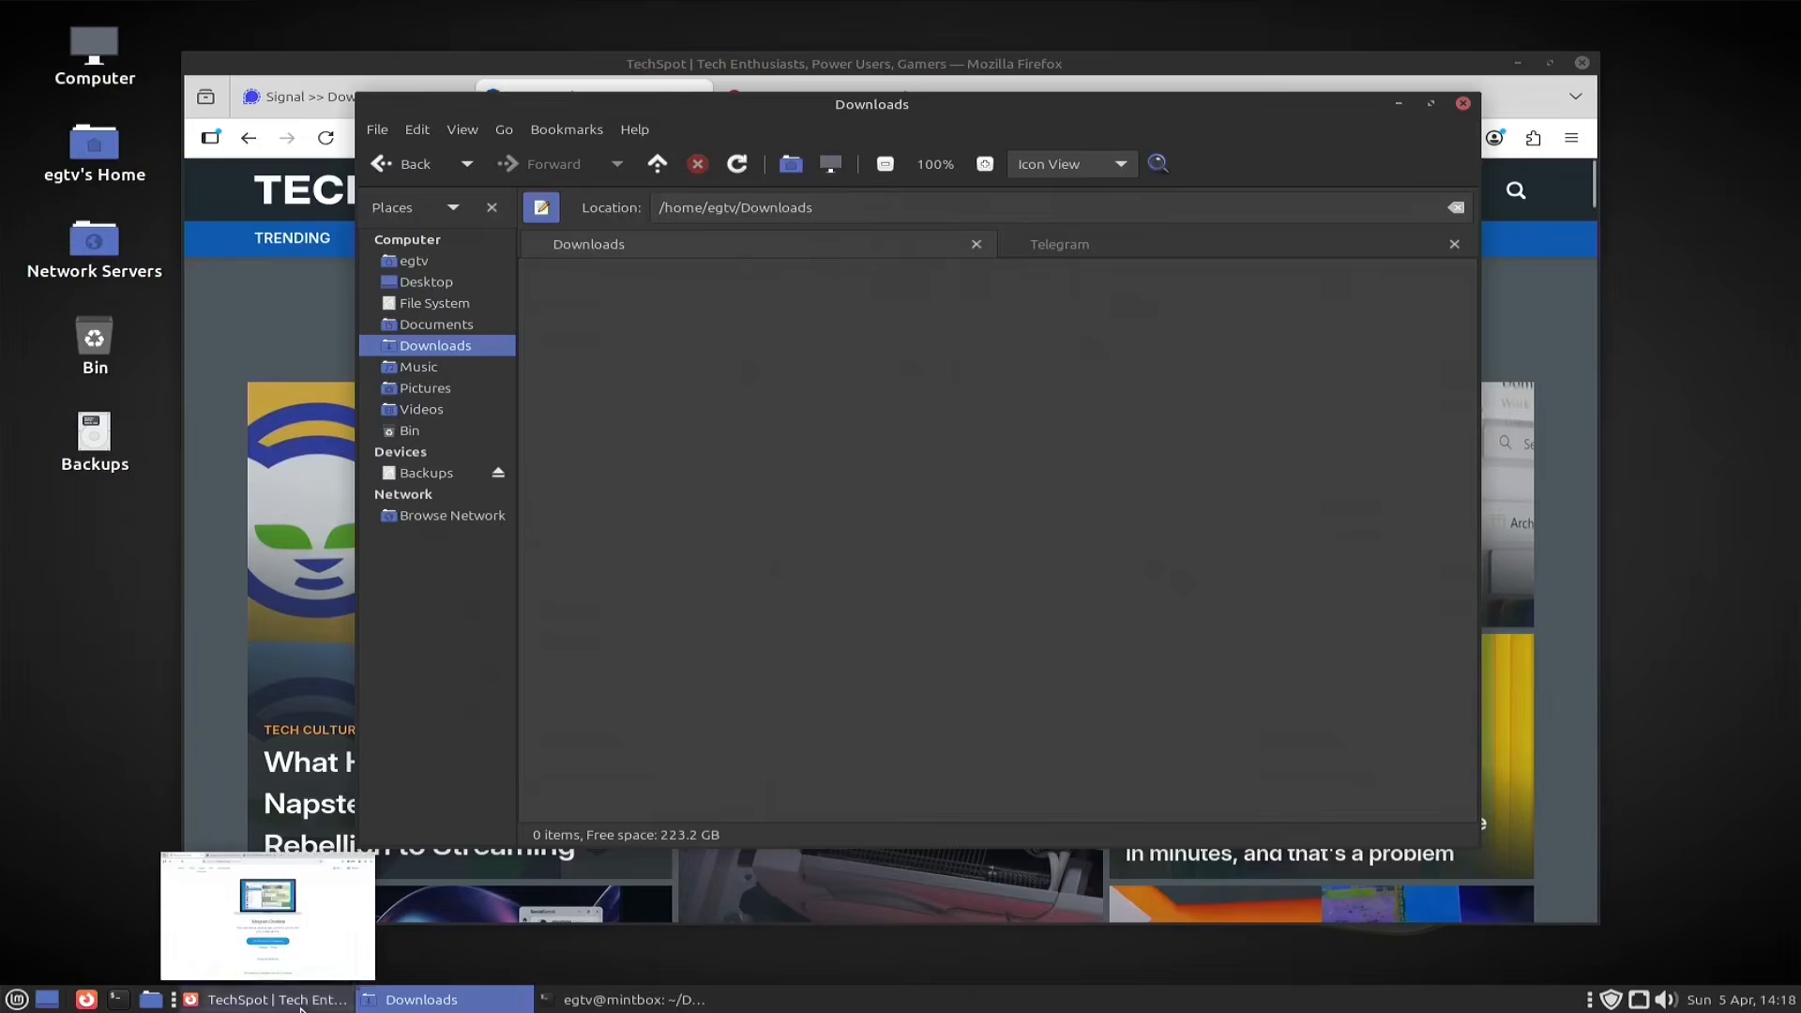
# Step: Switch to Firefox and close the TechSpot and Signal tabs, keeping the Opera 129 Stable blog page open
pyautogui.click(301, 1003)
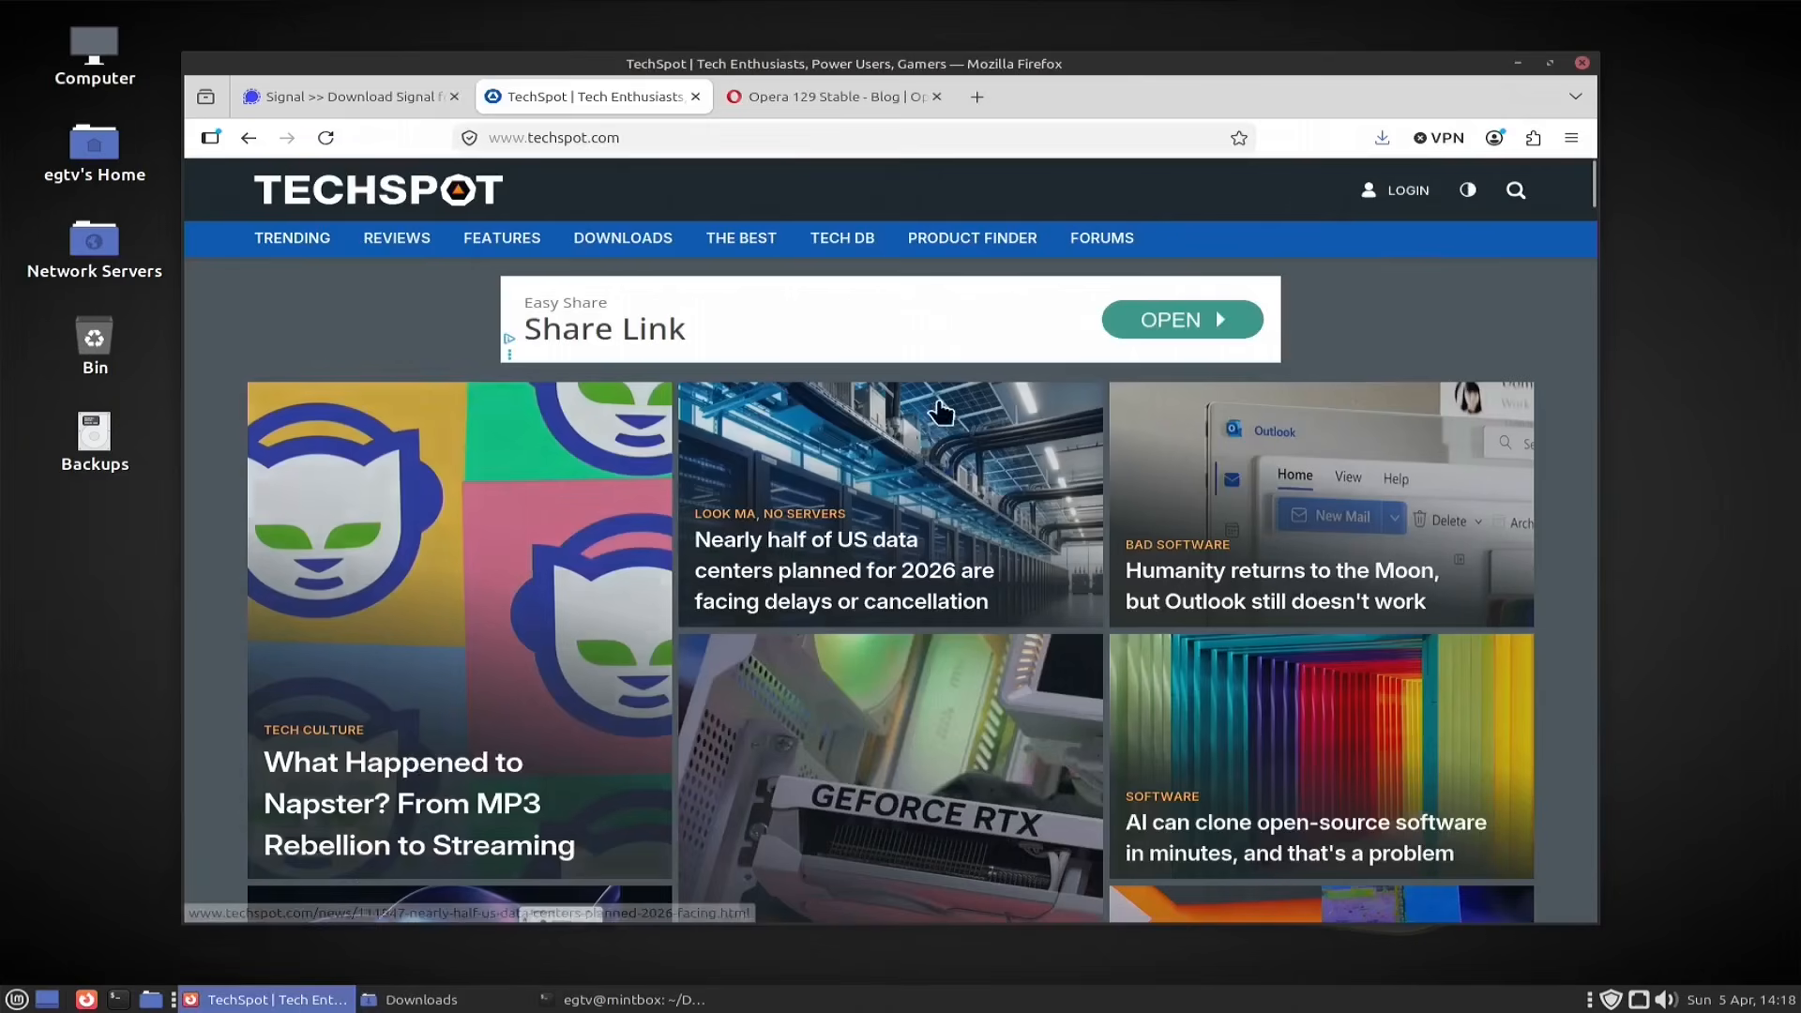
pyautogui.click(690, 98)
pyautogui.click(454, 98)
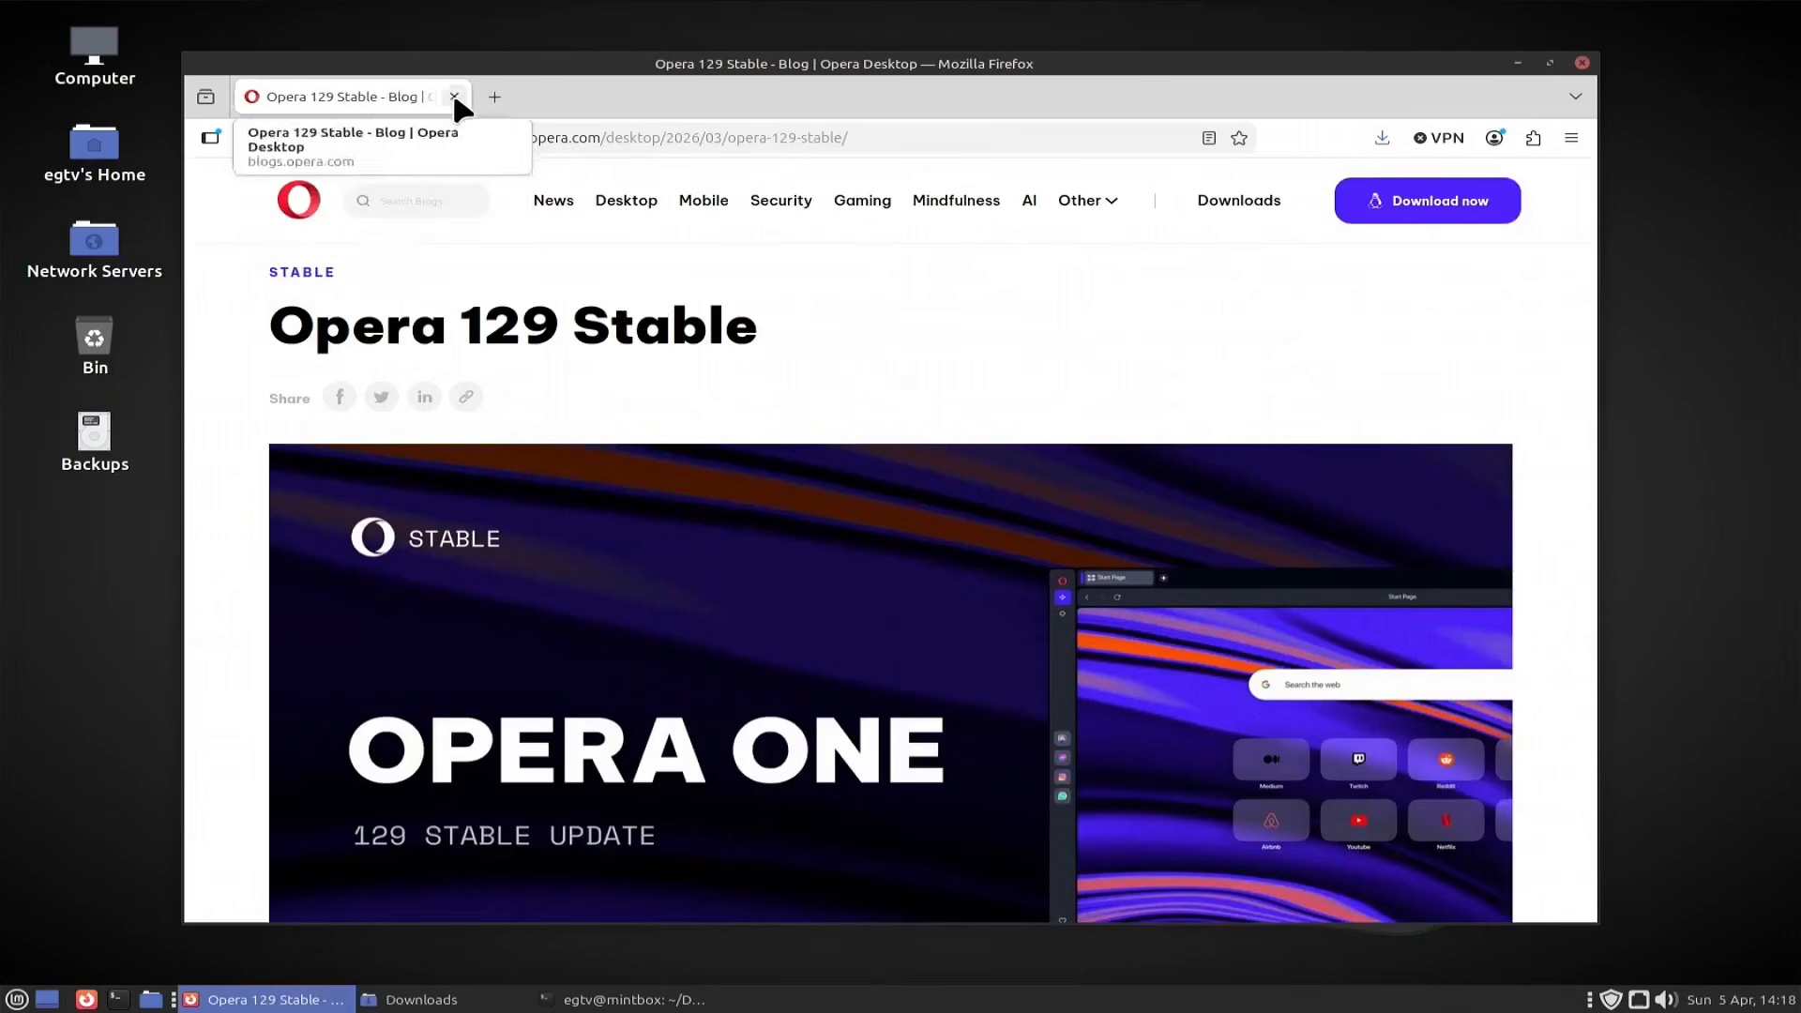
# Step: Download the Linux .deb package of Opera from the Opera 129 Stable page and close Firefox
pyautogui.click(1416, 206)
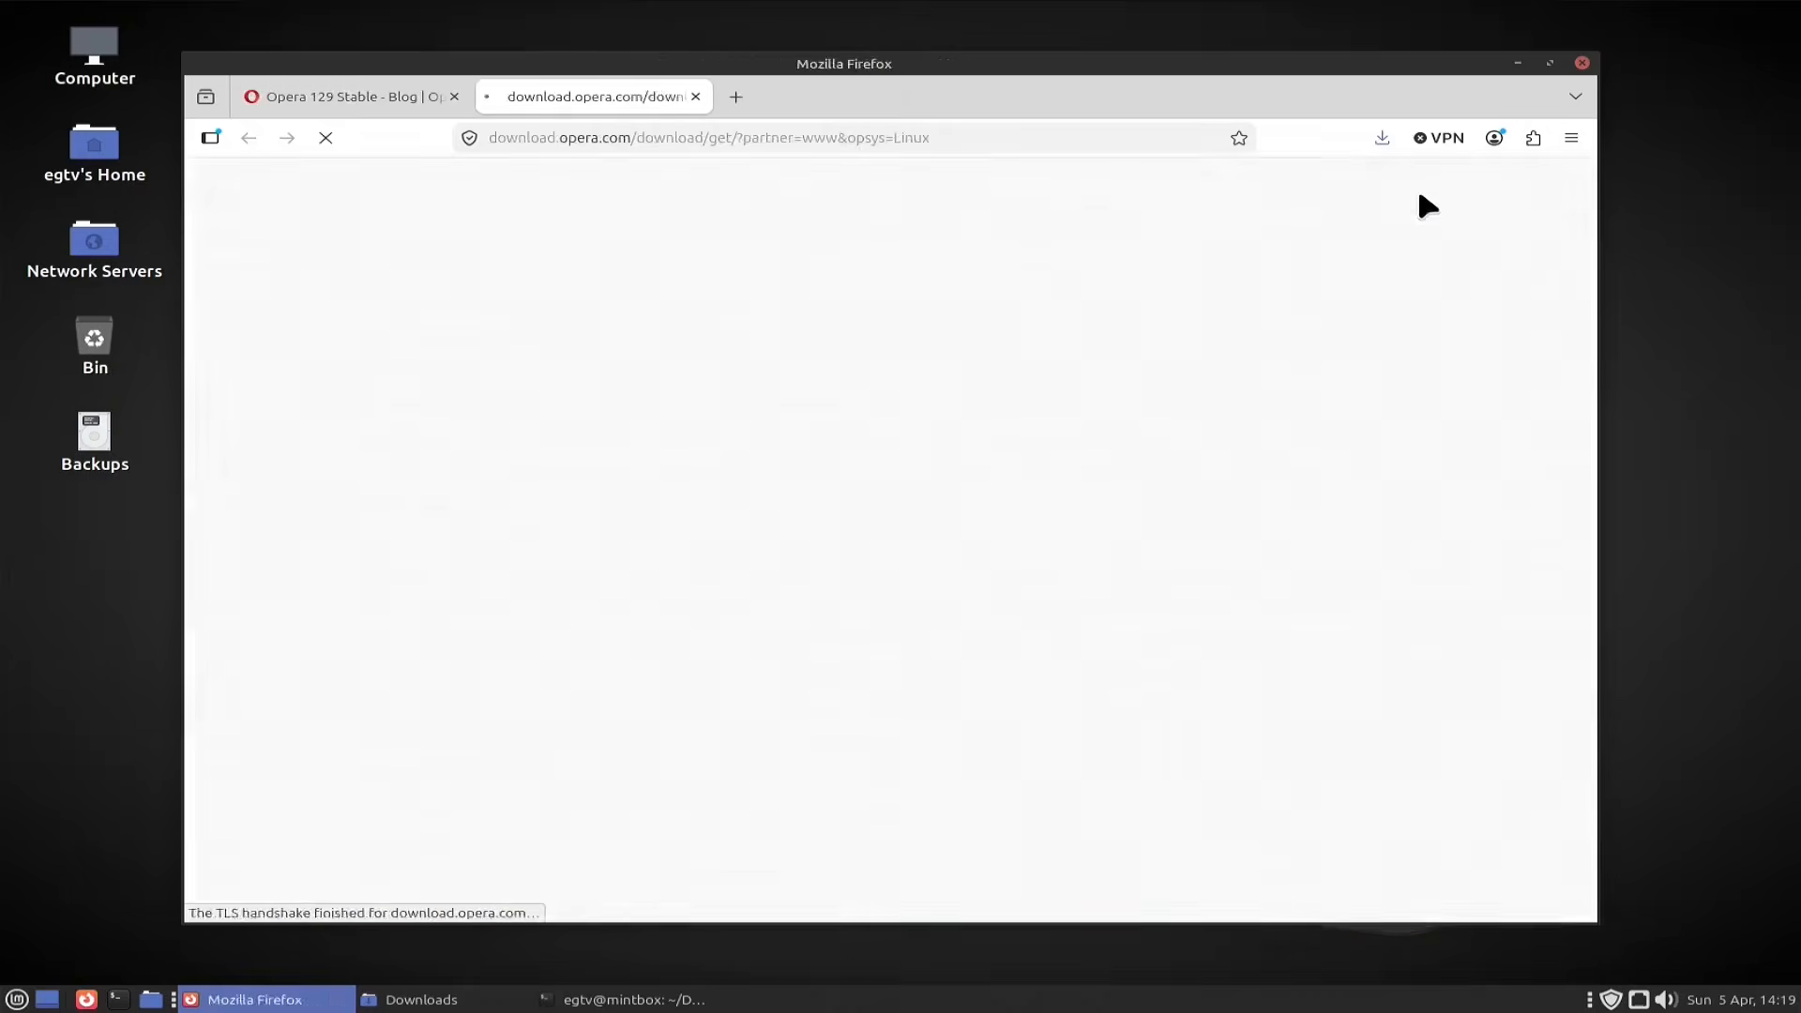
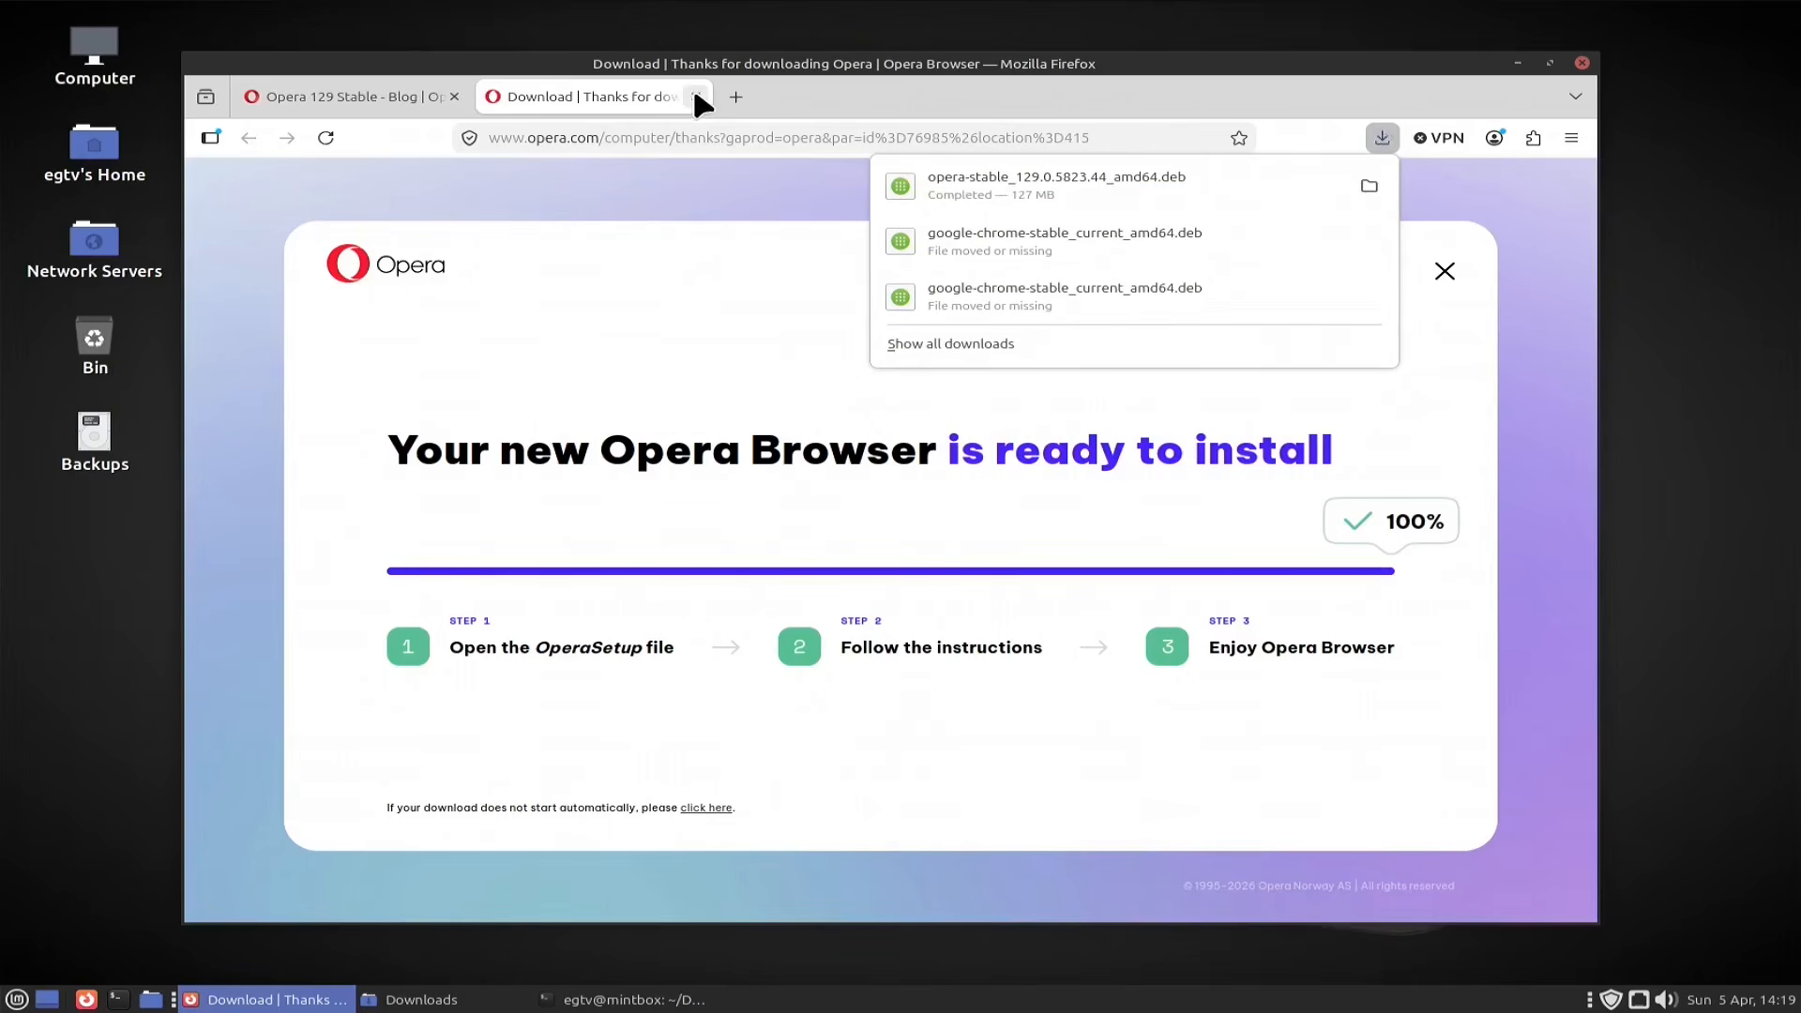
pyautogui.click(695, 96)
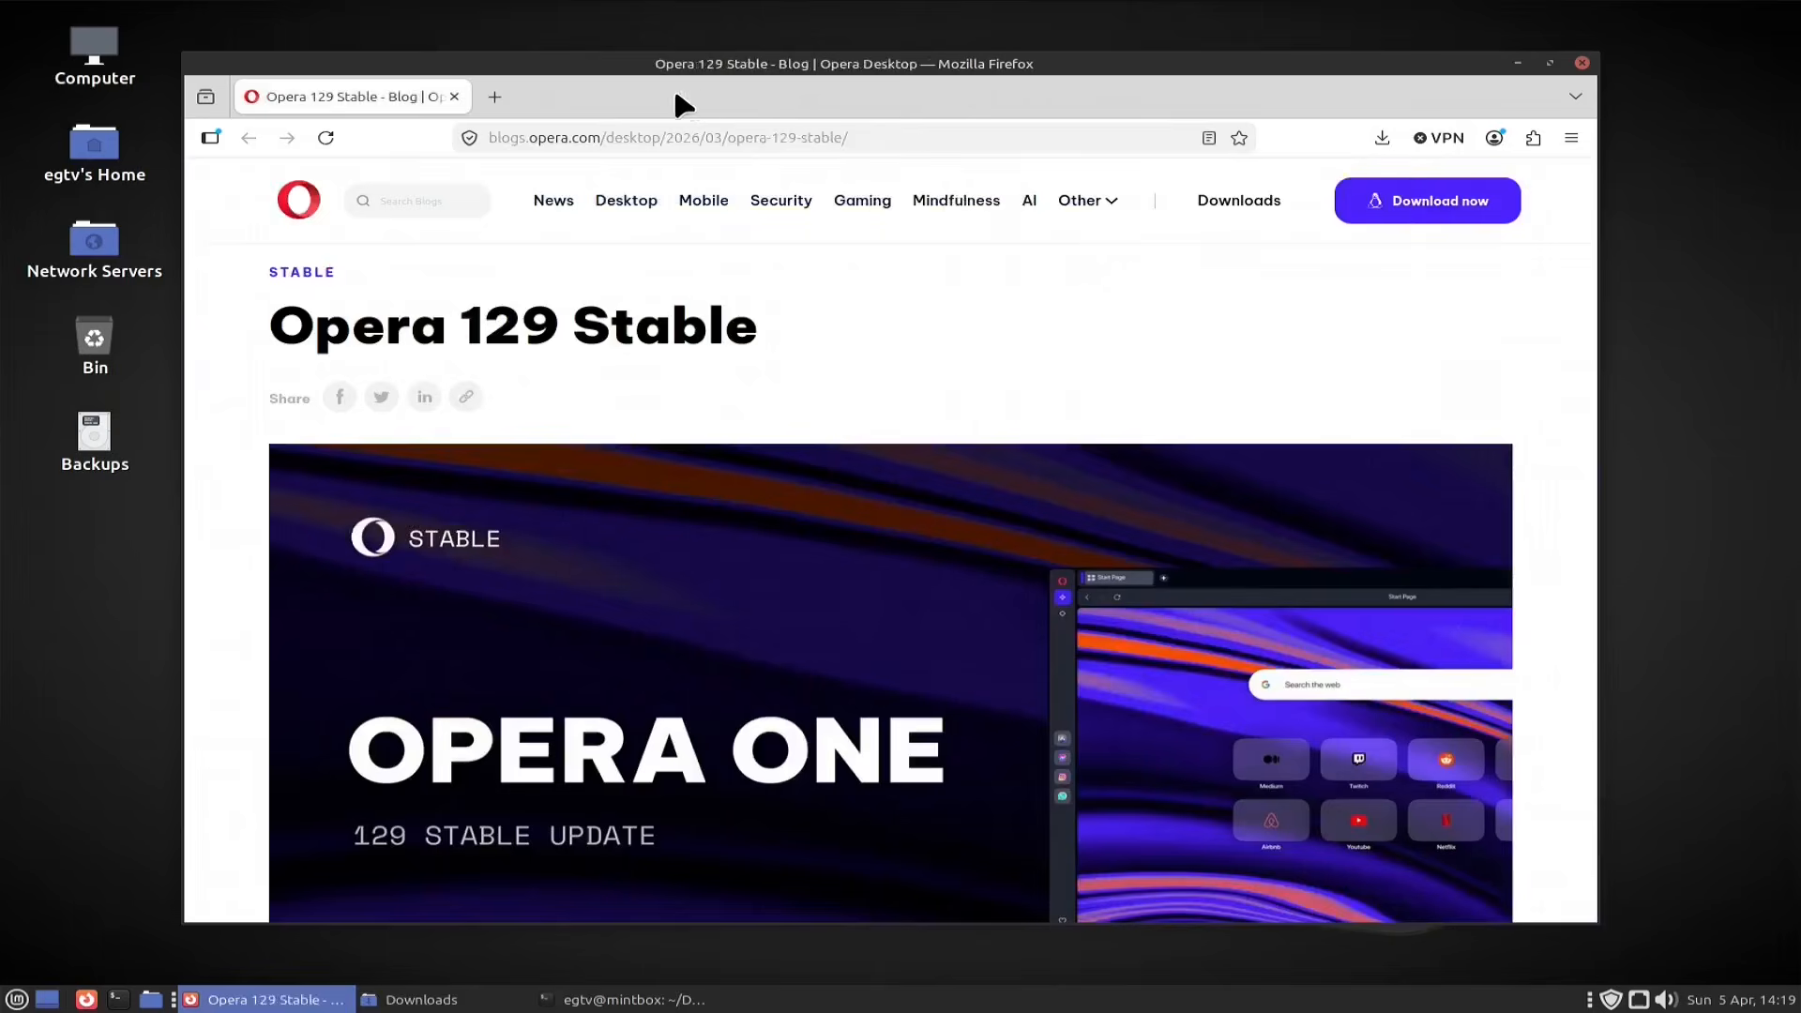
pyautogui.click(1582, 64)
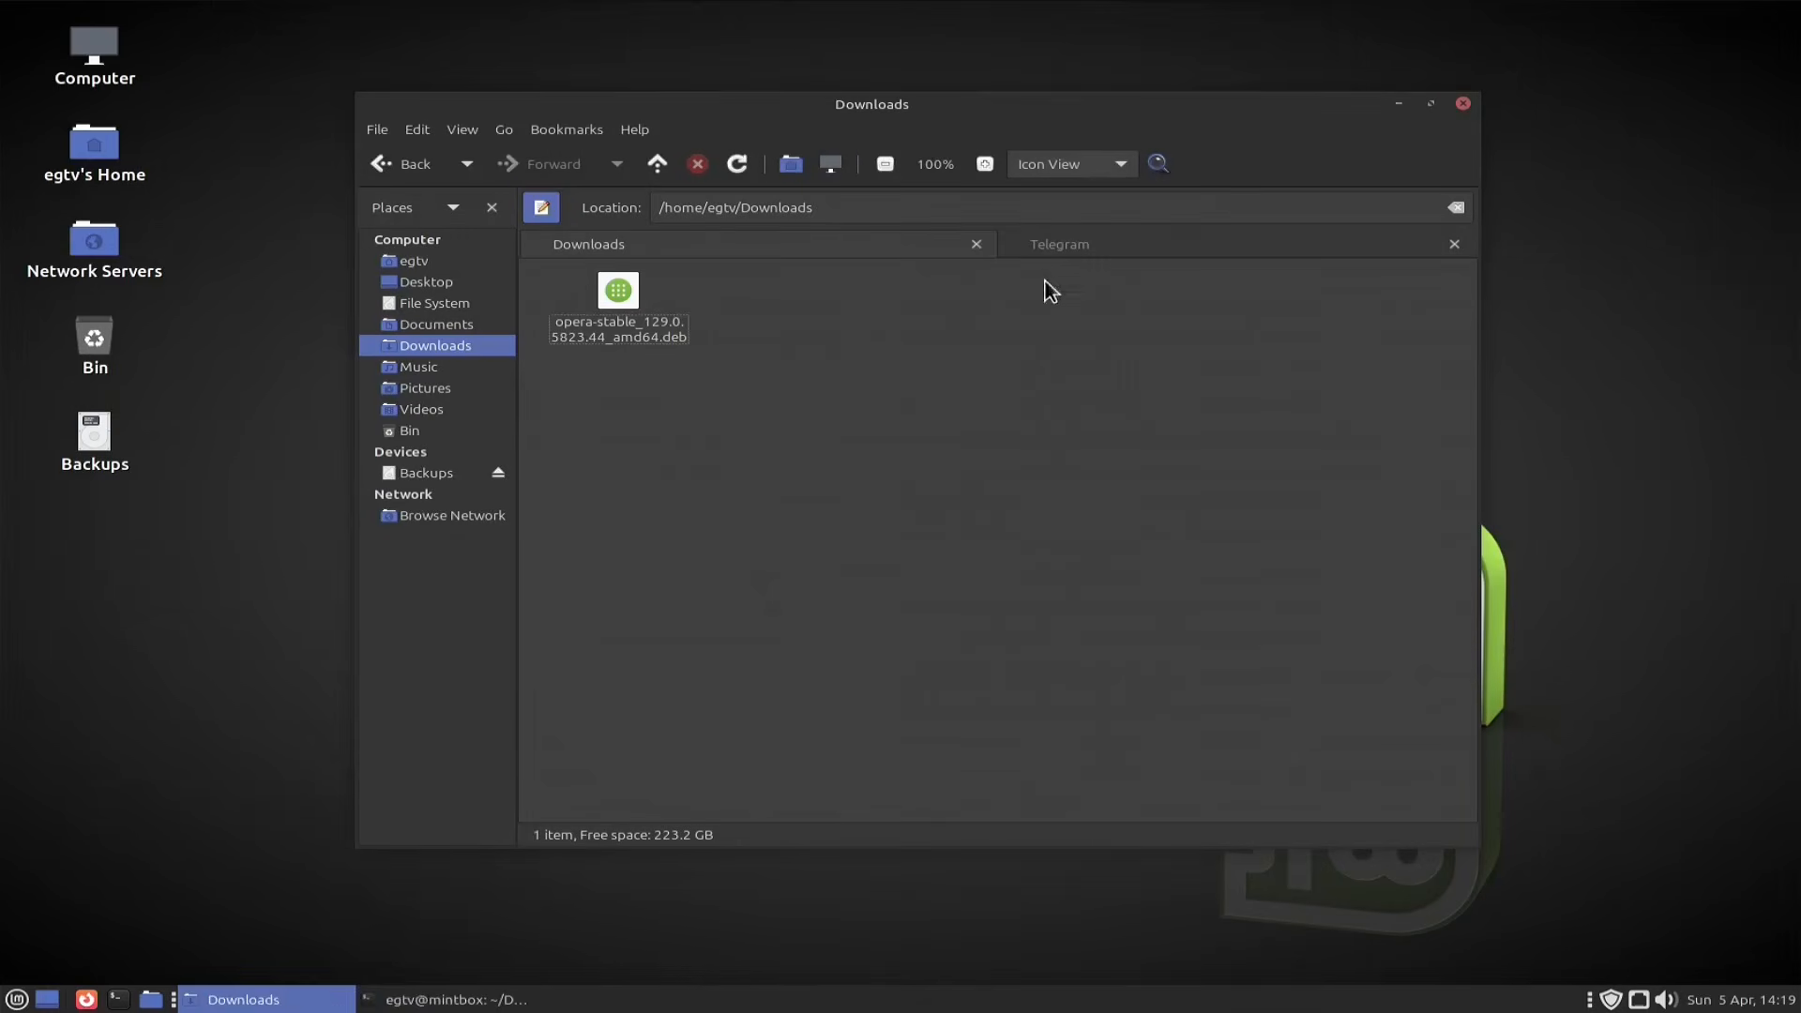
# Step: Bring back the Downloads terminal, clear its output, and close it
pyautogui.click(483, 997)
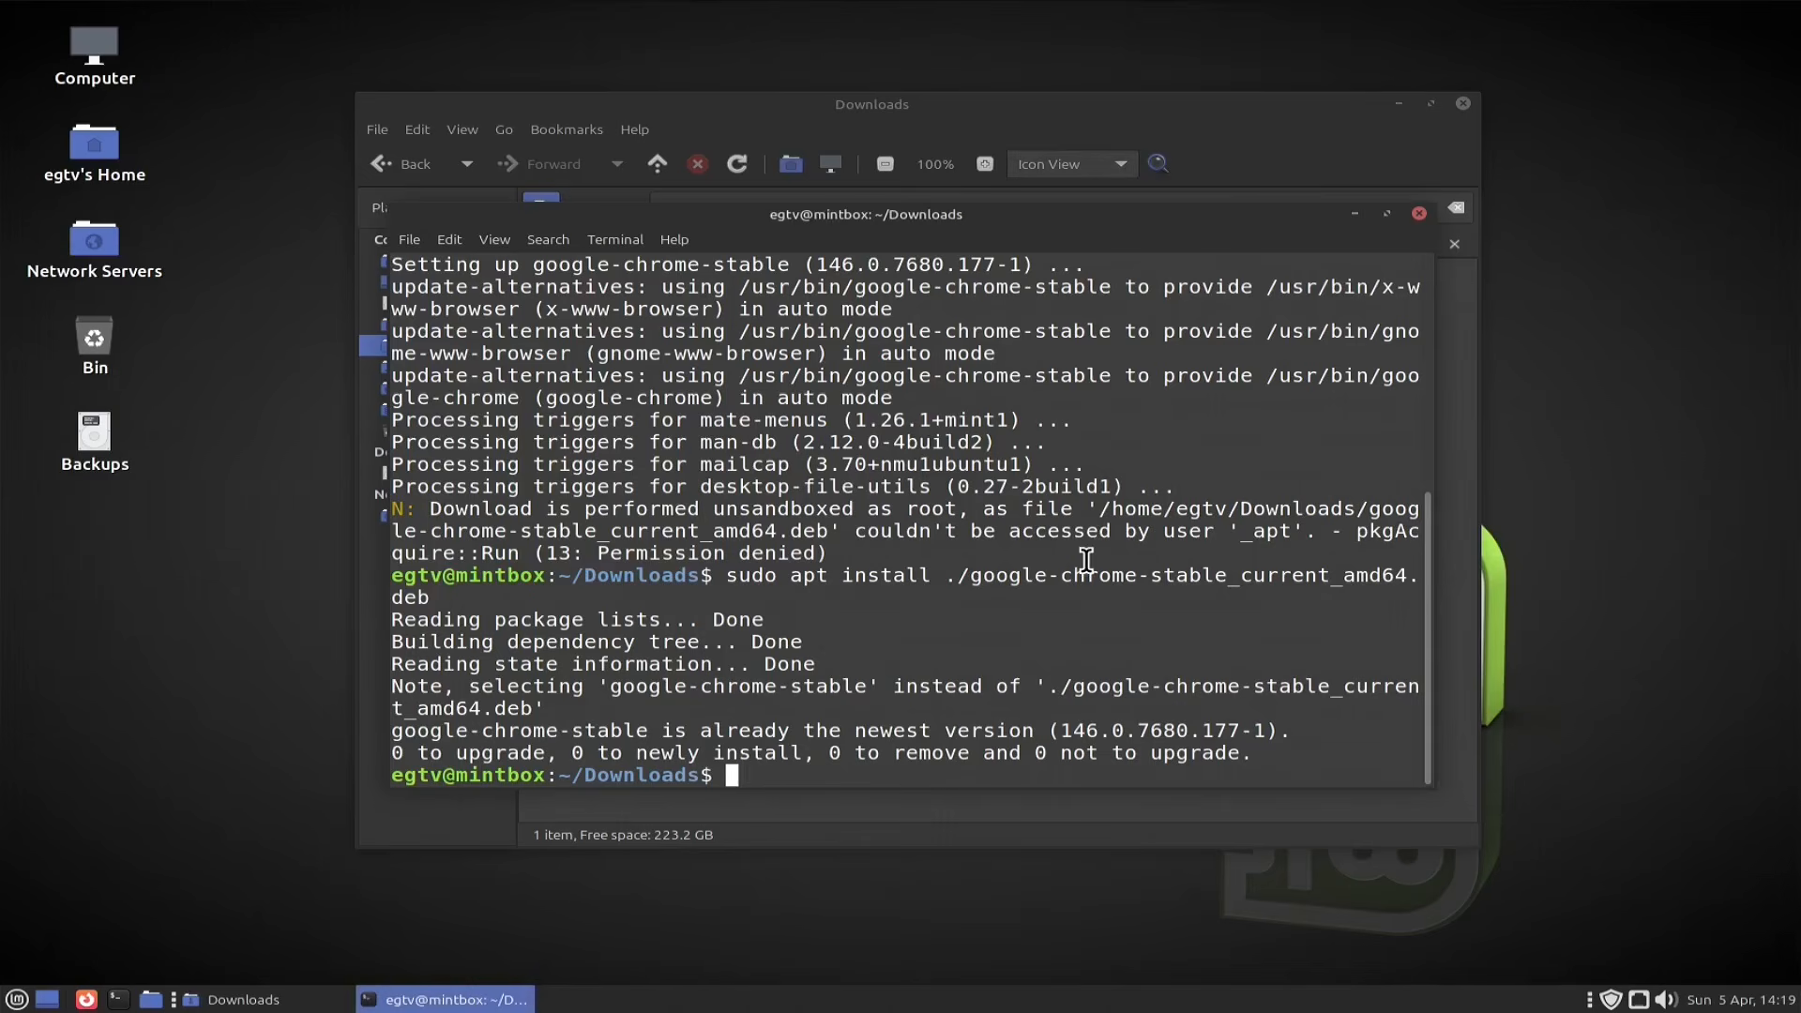
pyautogui.hotkey('ctrl', 'l')
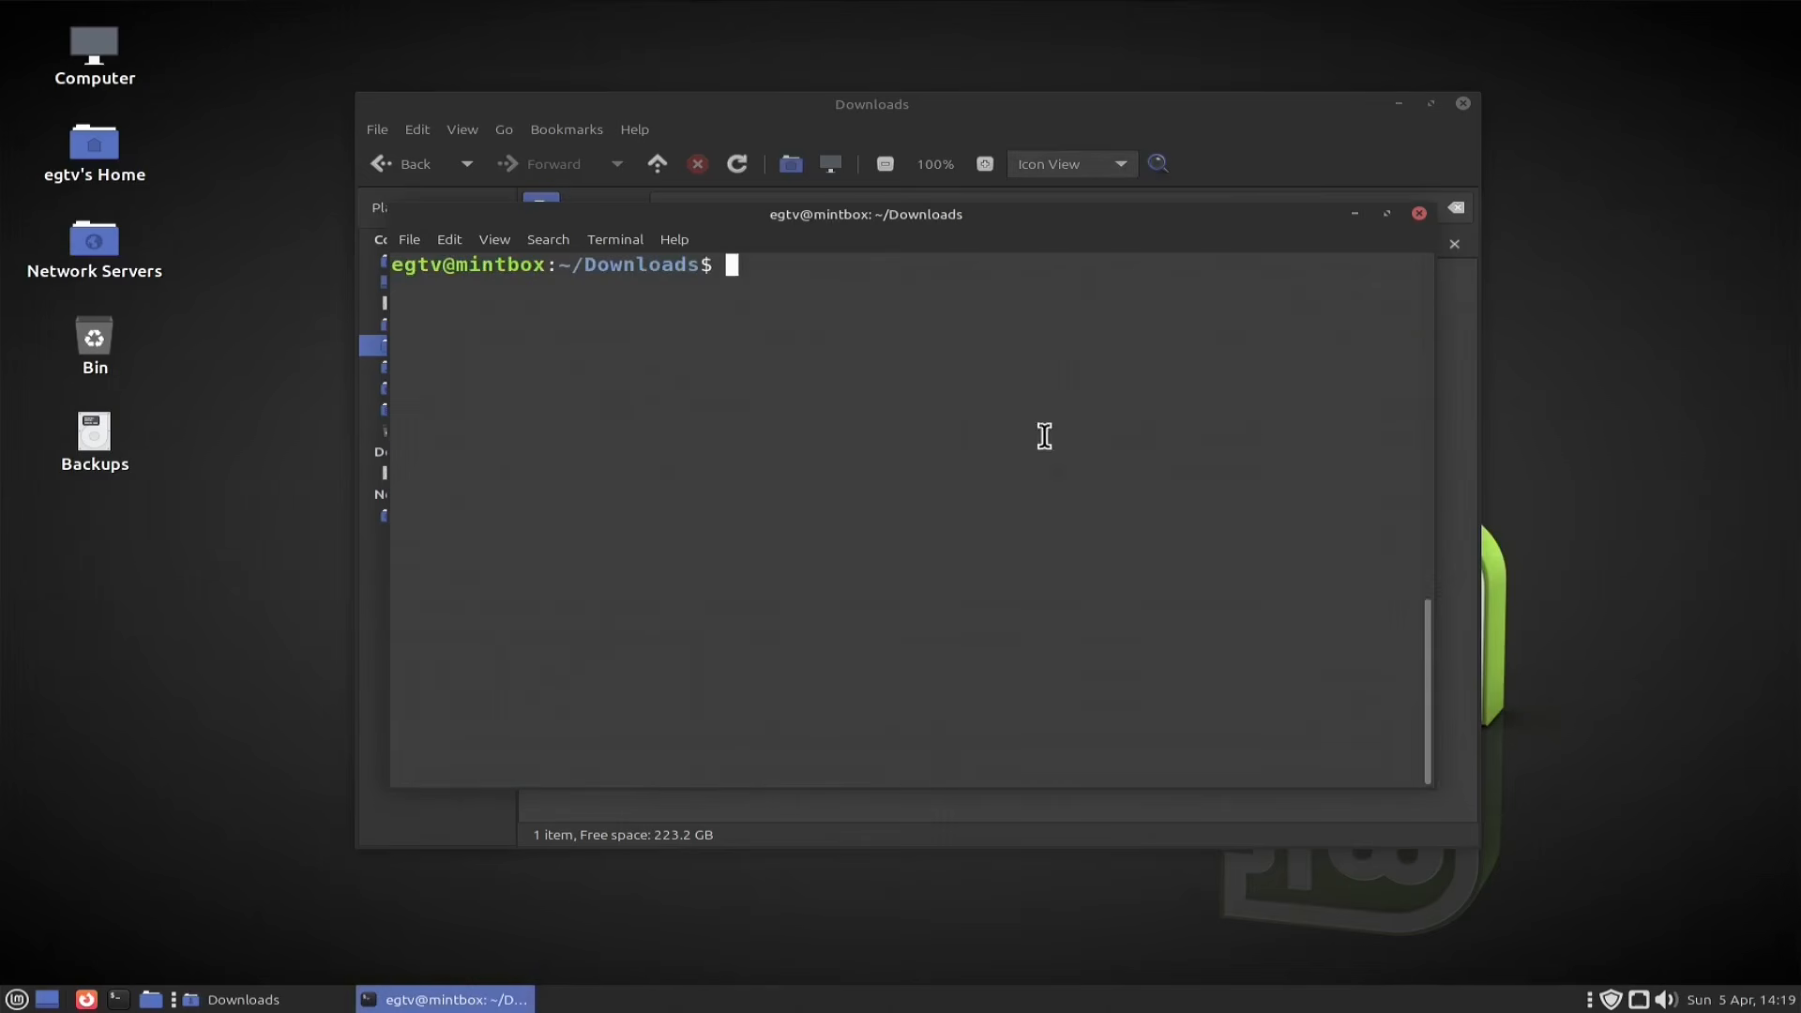
pyautogui.click(1419, 214)
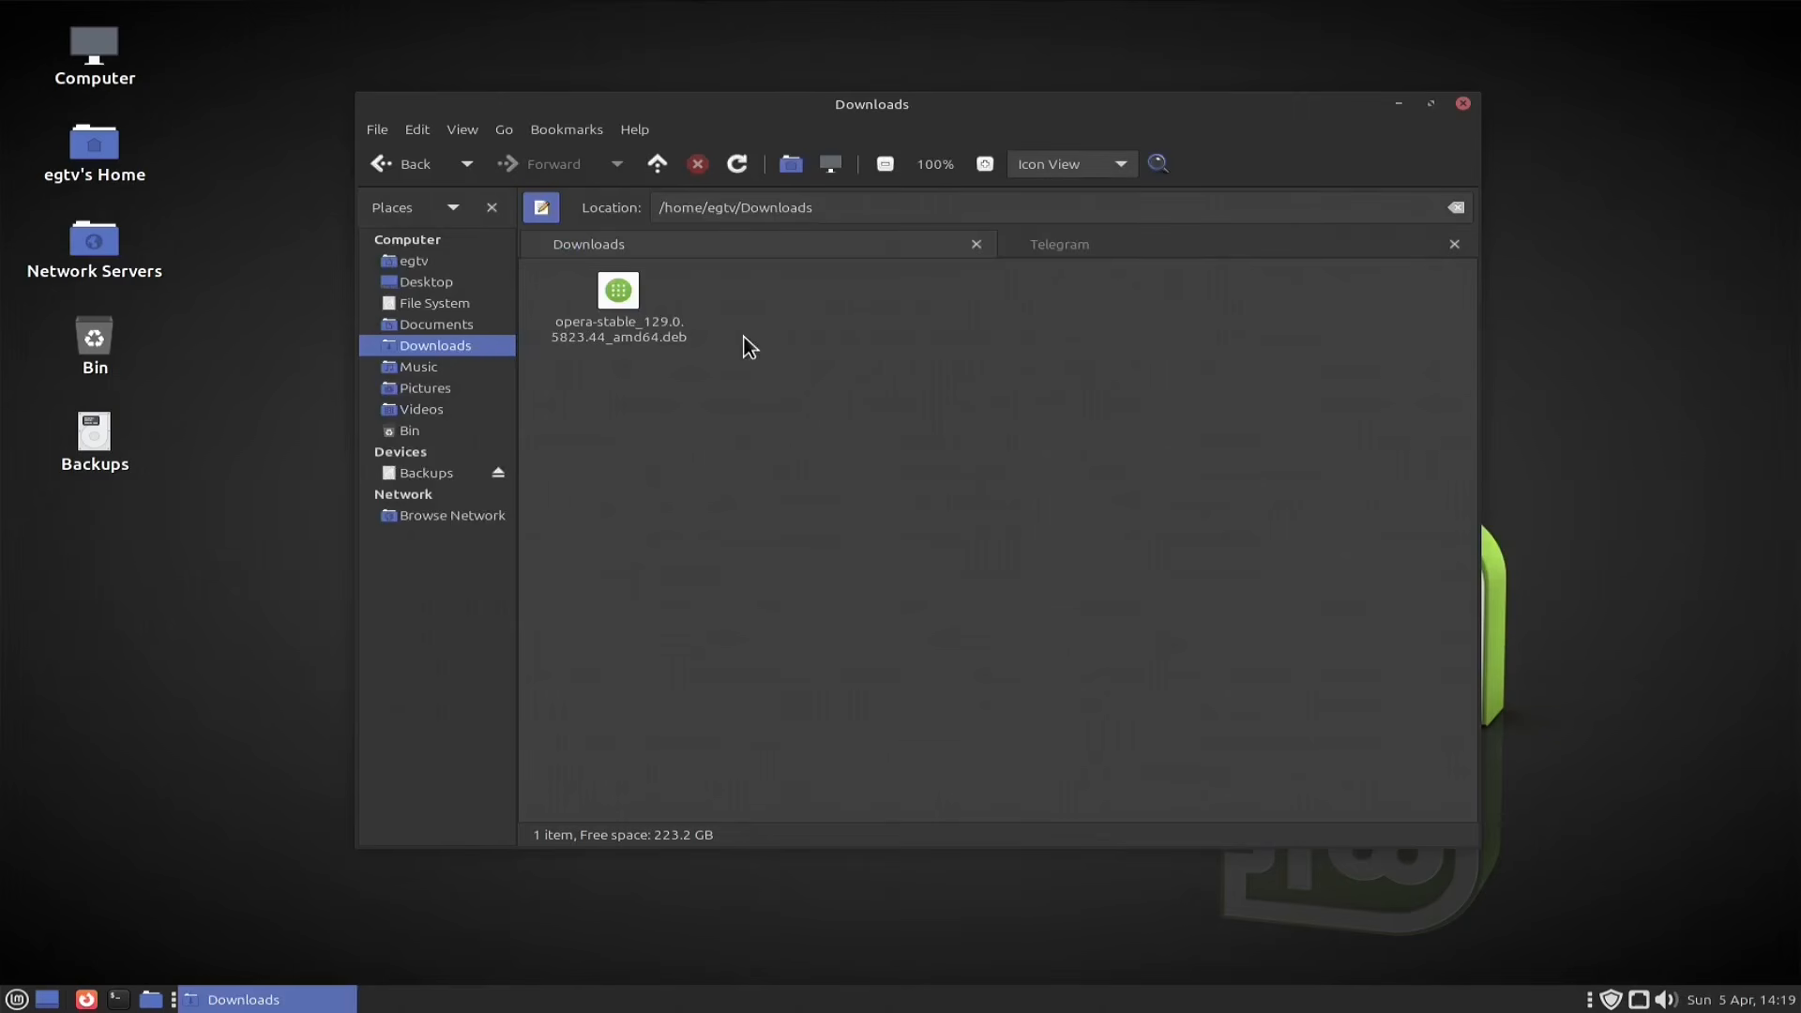
# Step: Open a new terminal at the Downloads folder, enlarge its text, and reposition the window
pyautogui.click(642, 299)
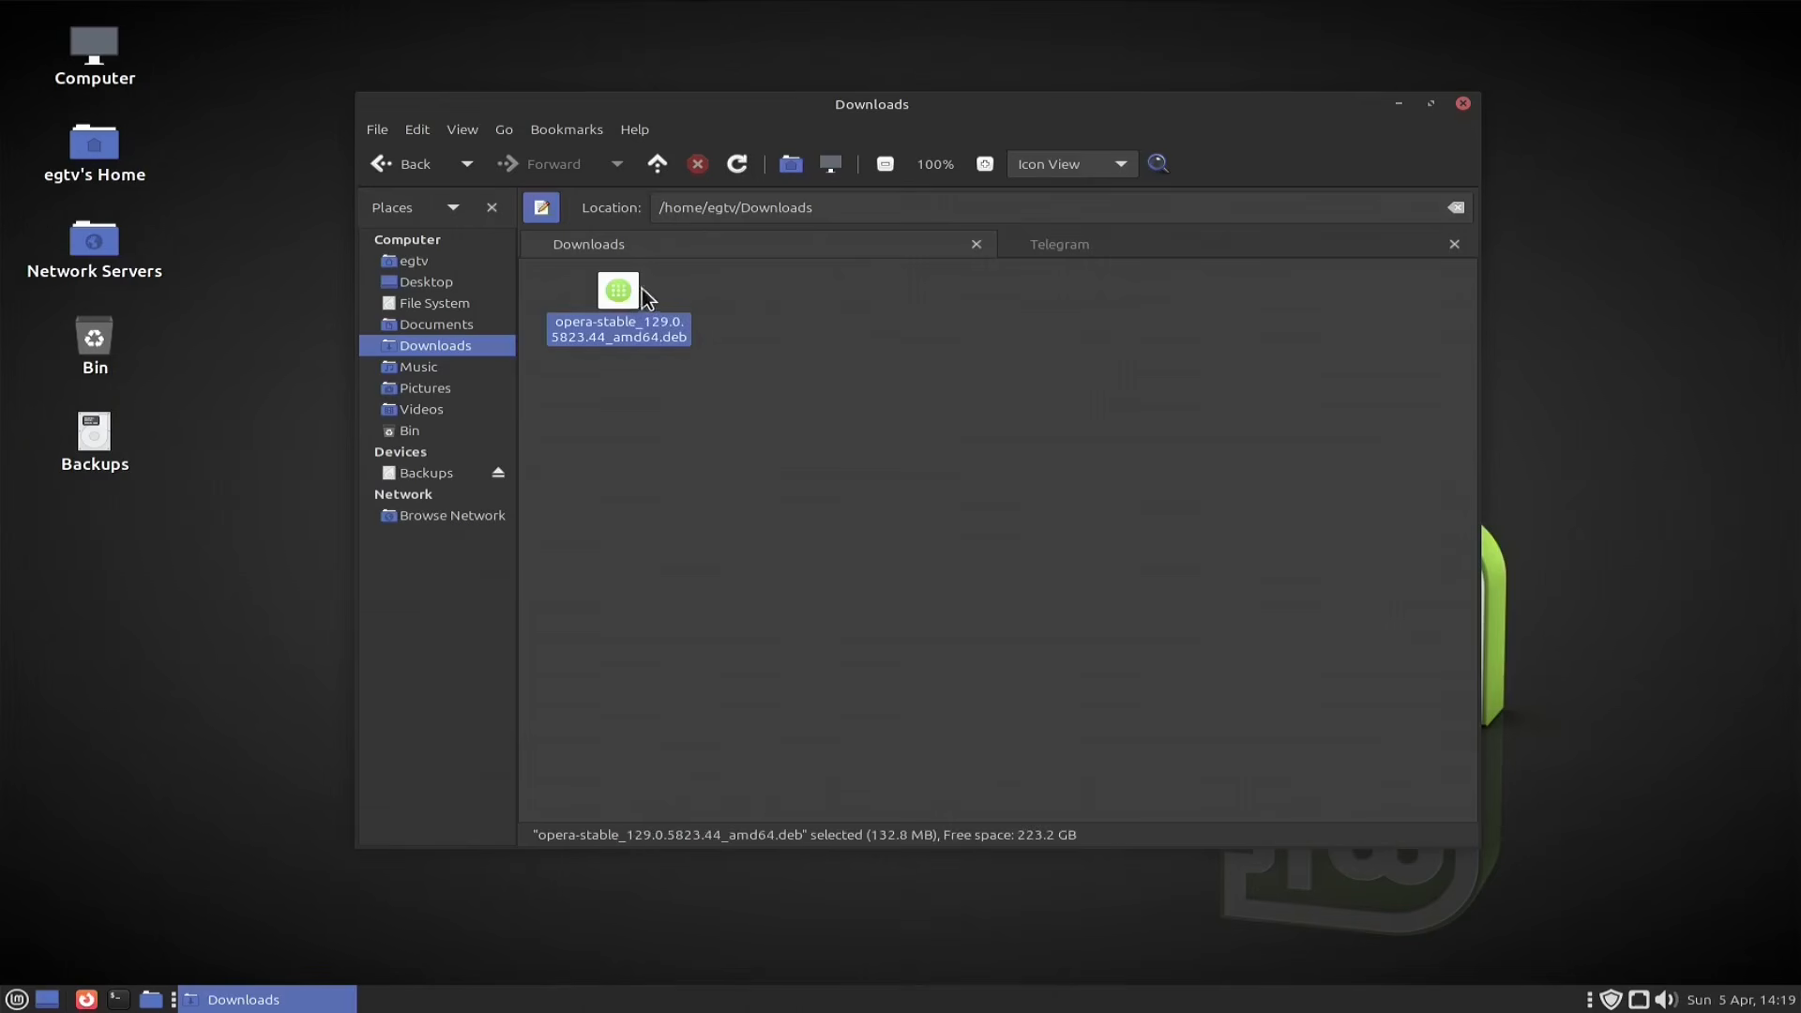
pyautogui.click(797, 342)
pyautogui.rightClick(814, 351)
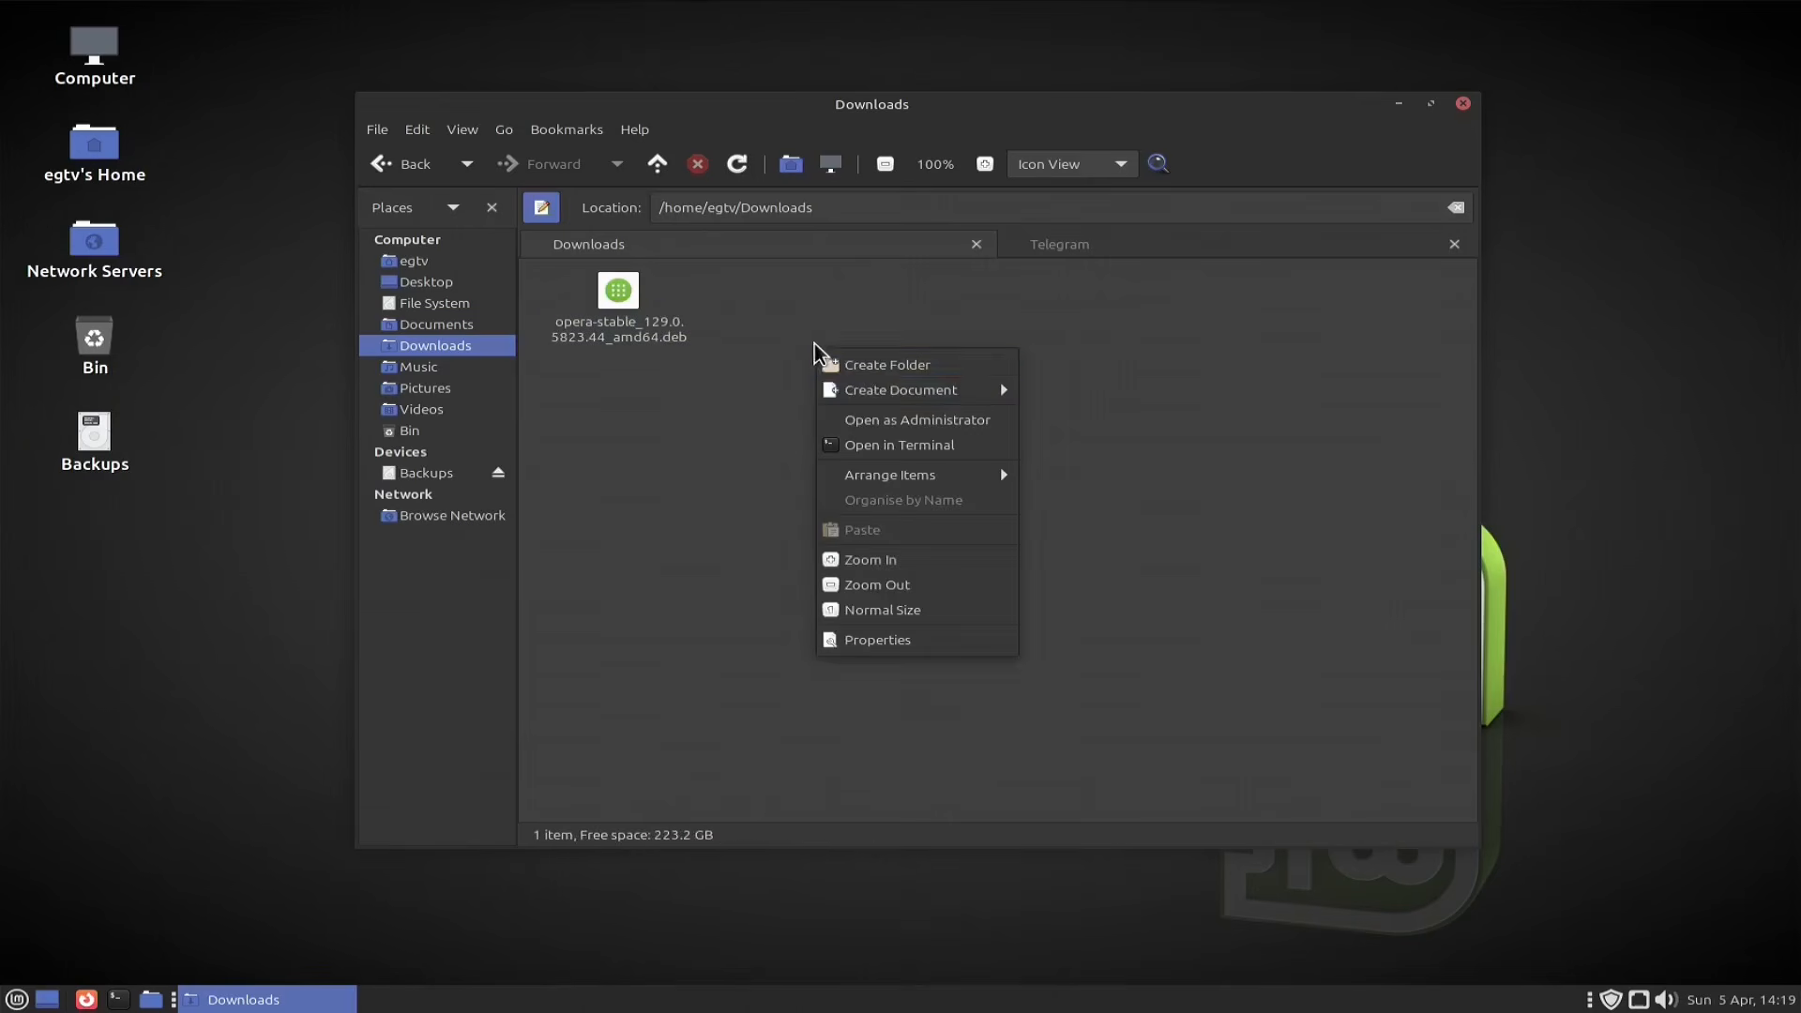
pyautogui.click(929, 444)
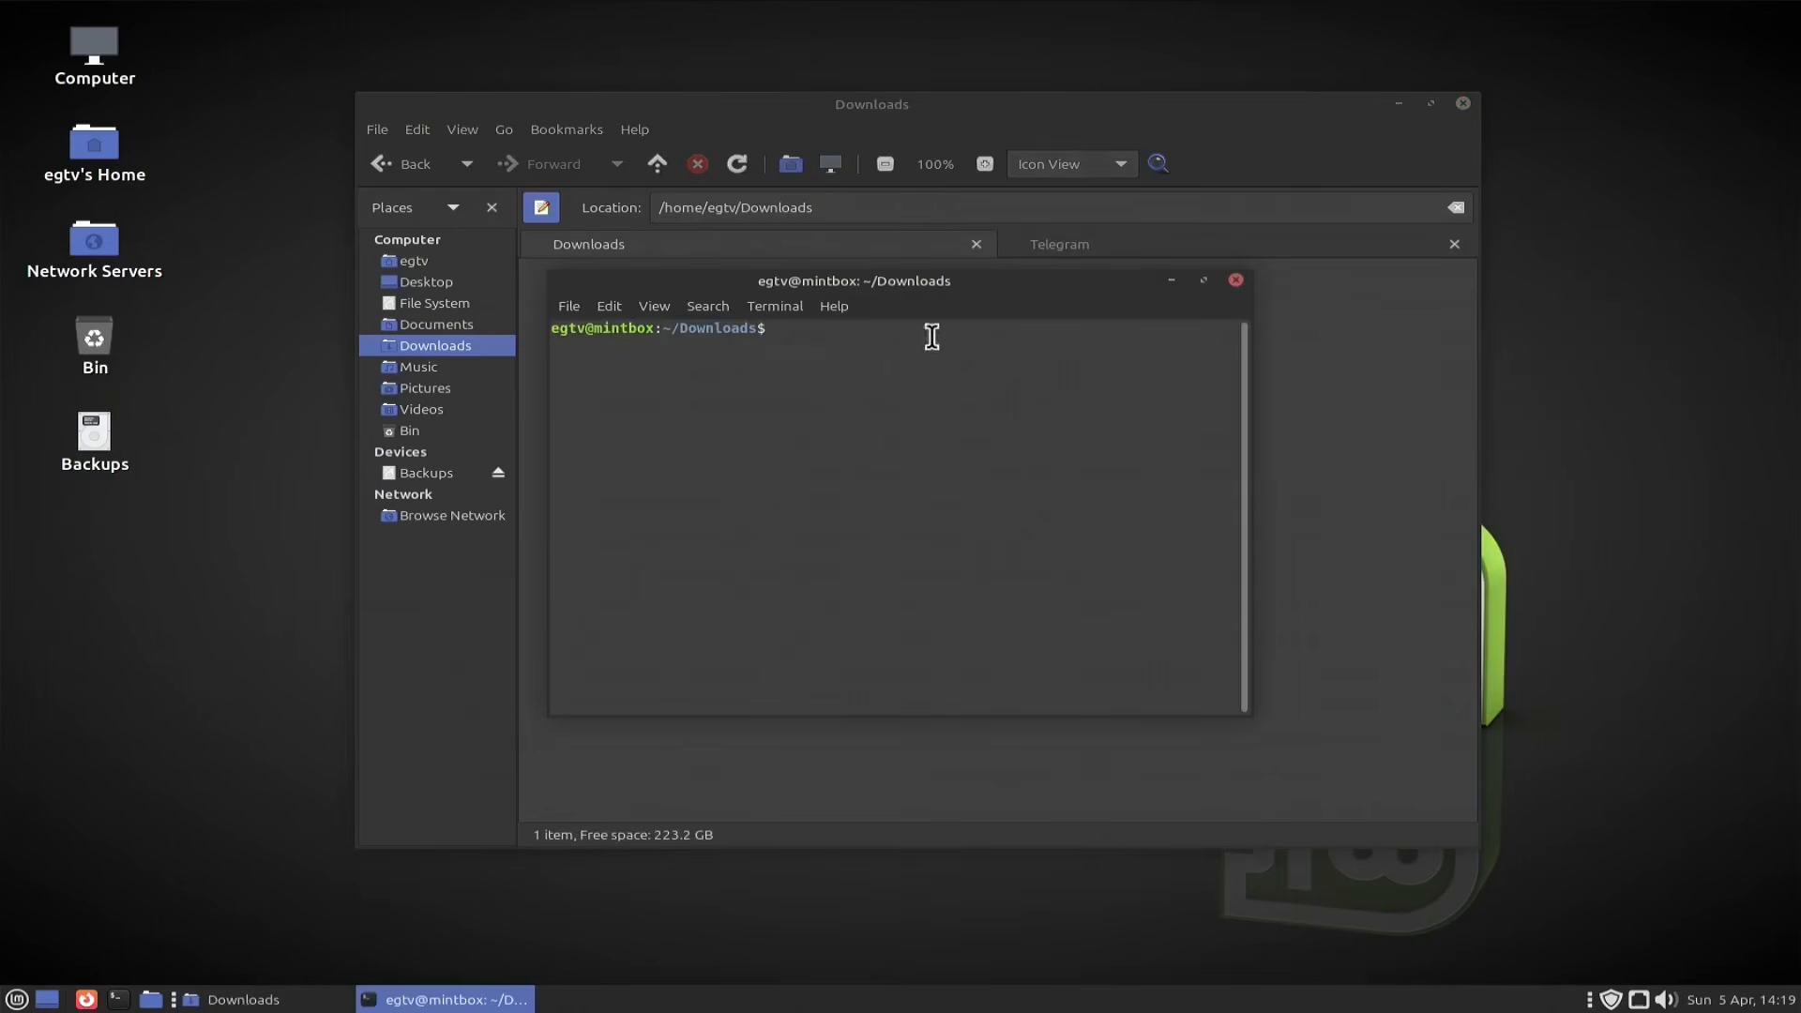
pyautogui.moveTo(984, 279); pyautogui.dragTo(780, 337)
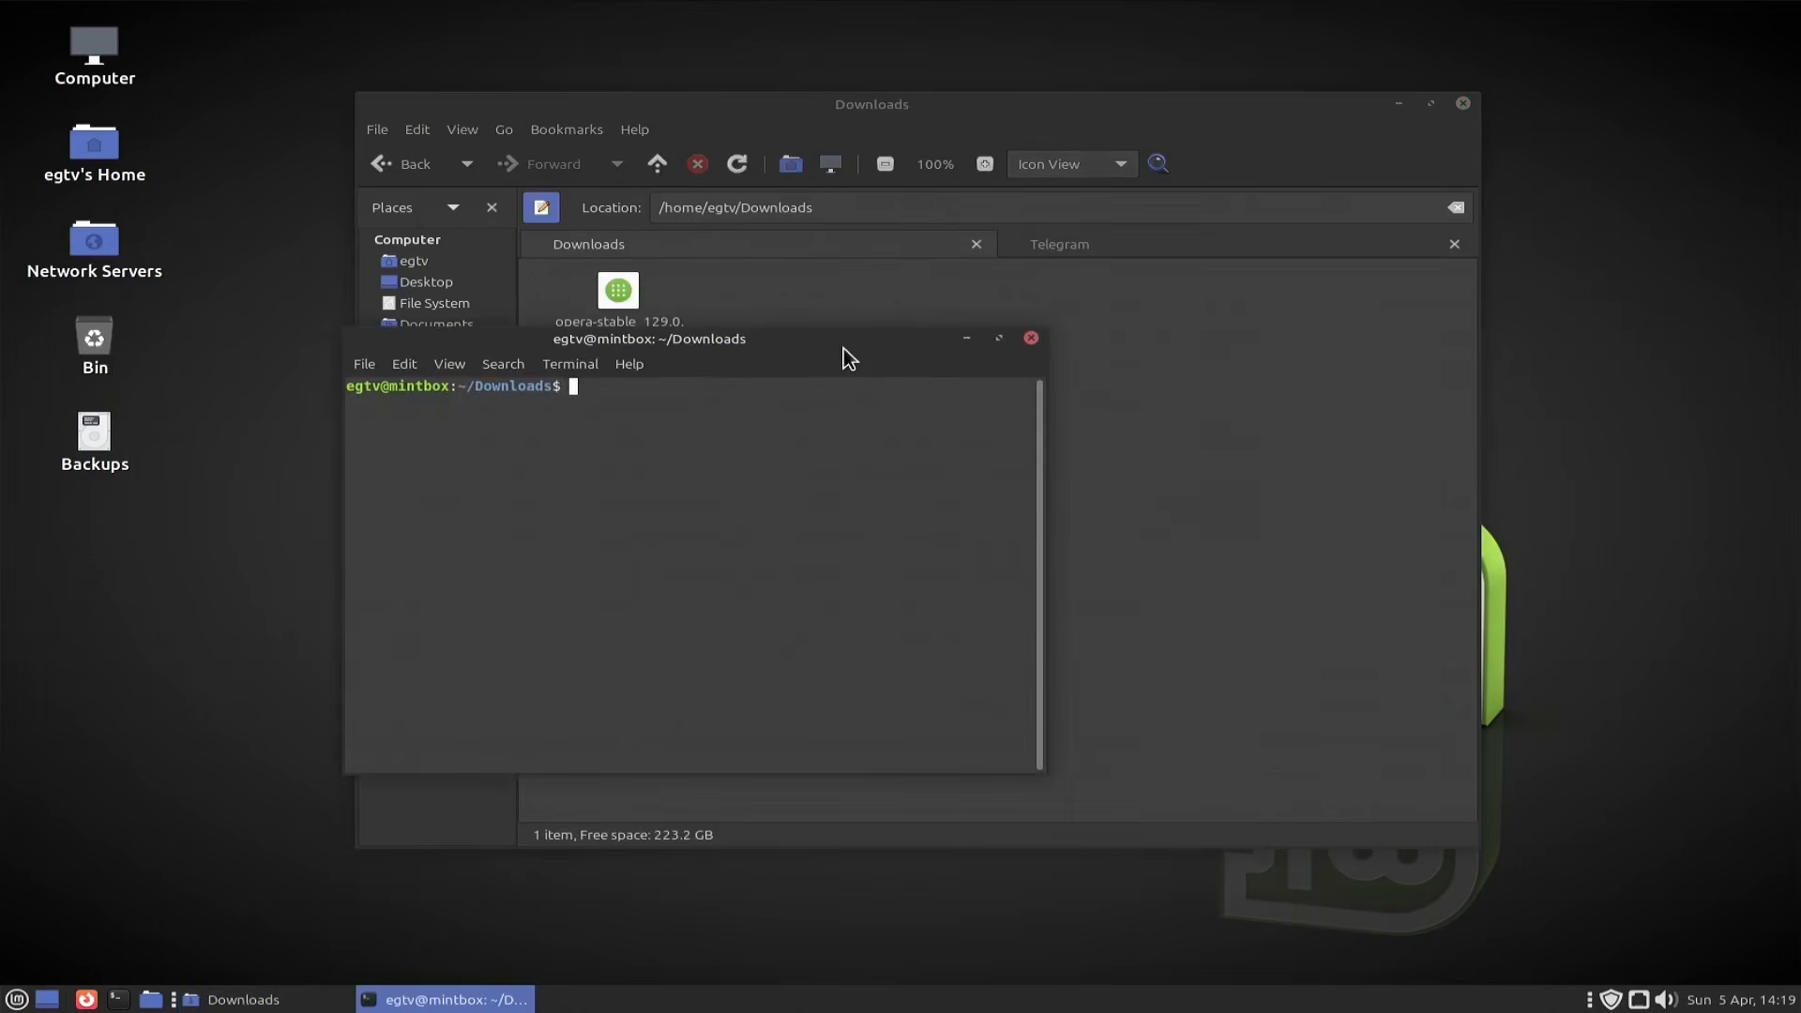
pyautogui.hotkey('ctrl', '+')
pyautogui.hotkey('ctrl', '+')
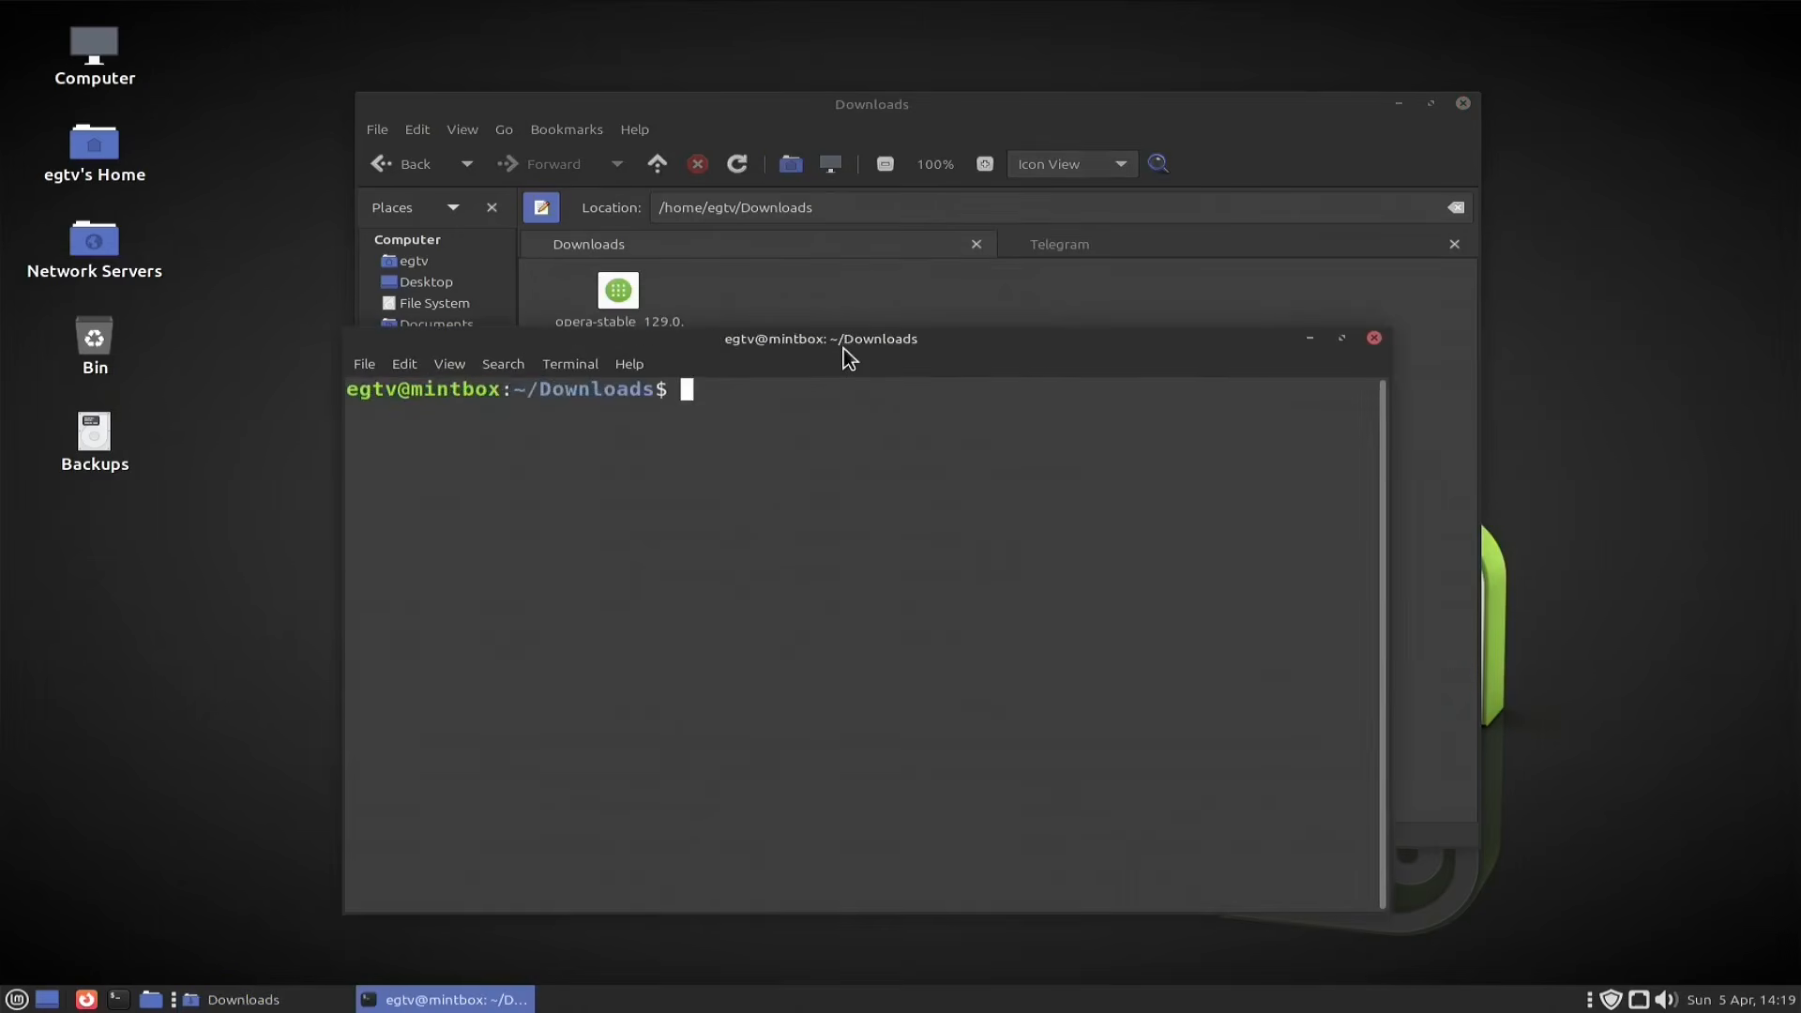
pyautogui.moveTo(922, 342); pyautogui.dragTo(891, 305)
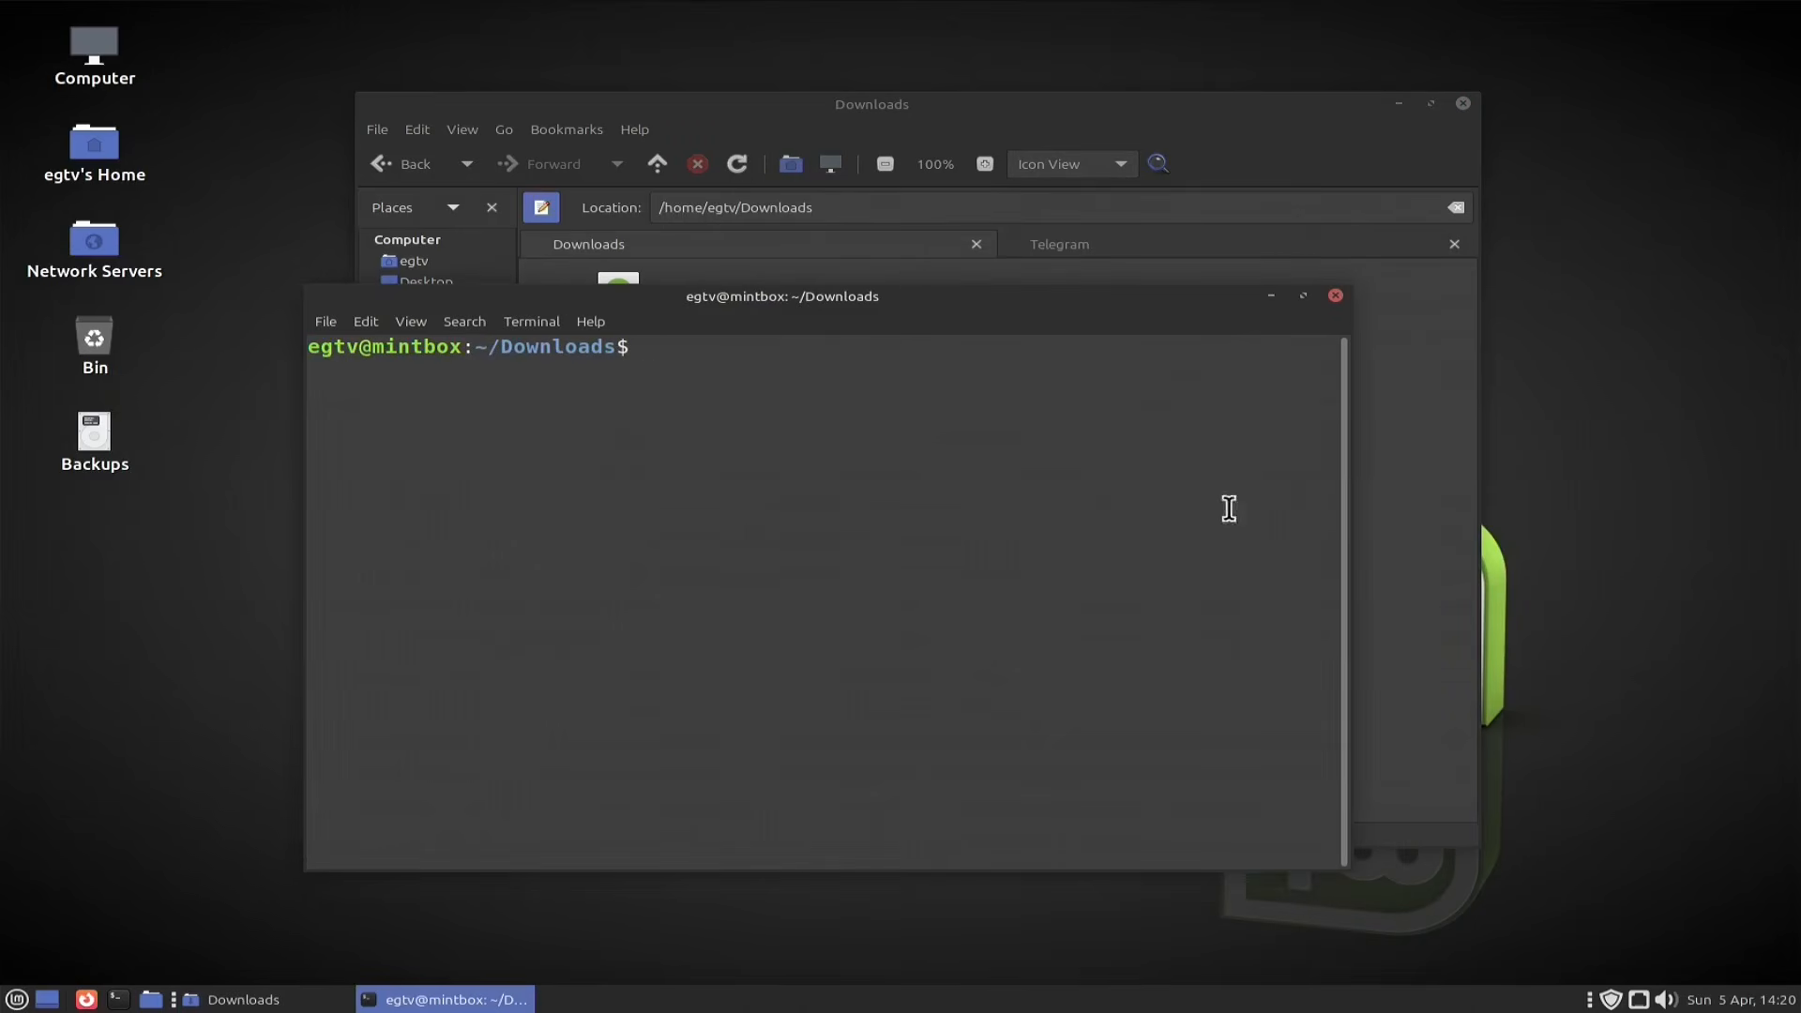
pyautogui.scroll(1, 443, 998)
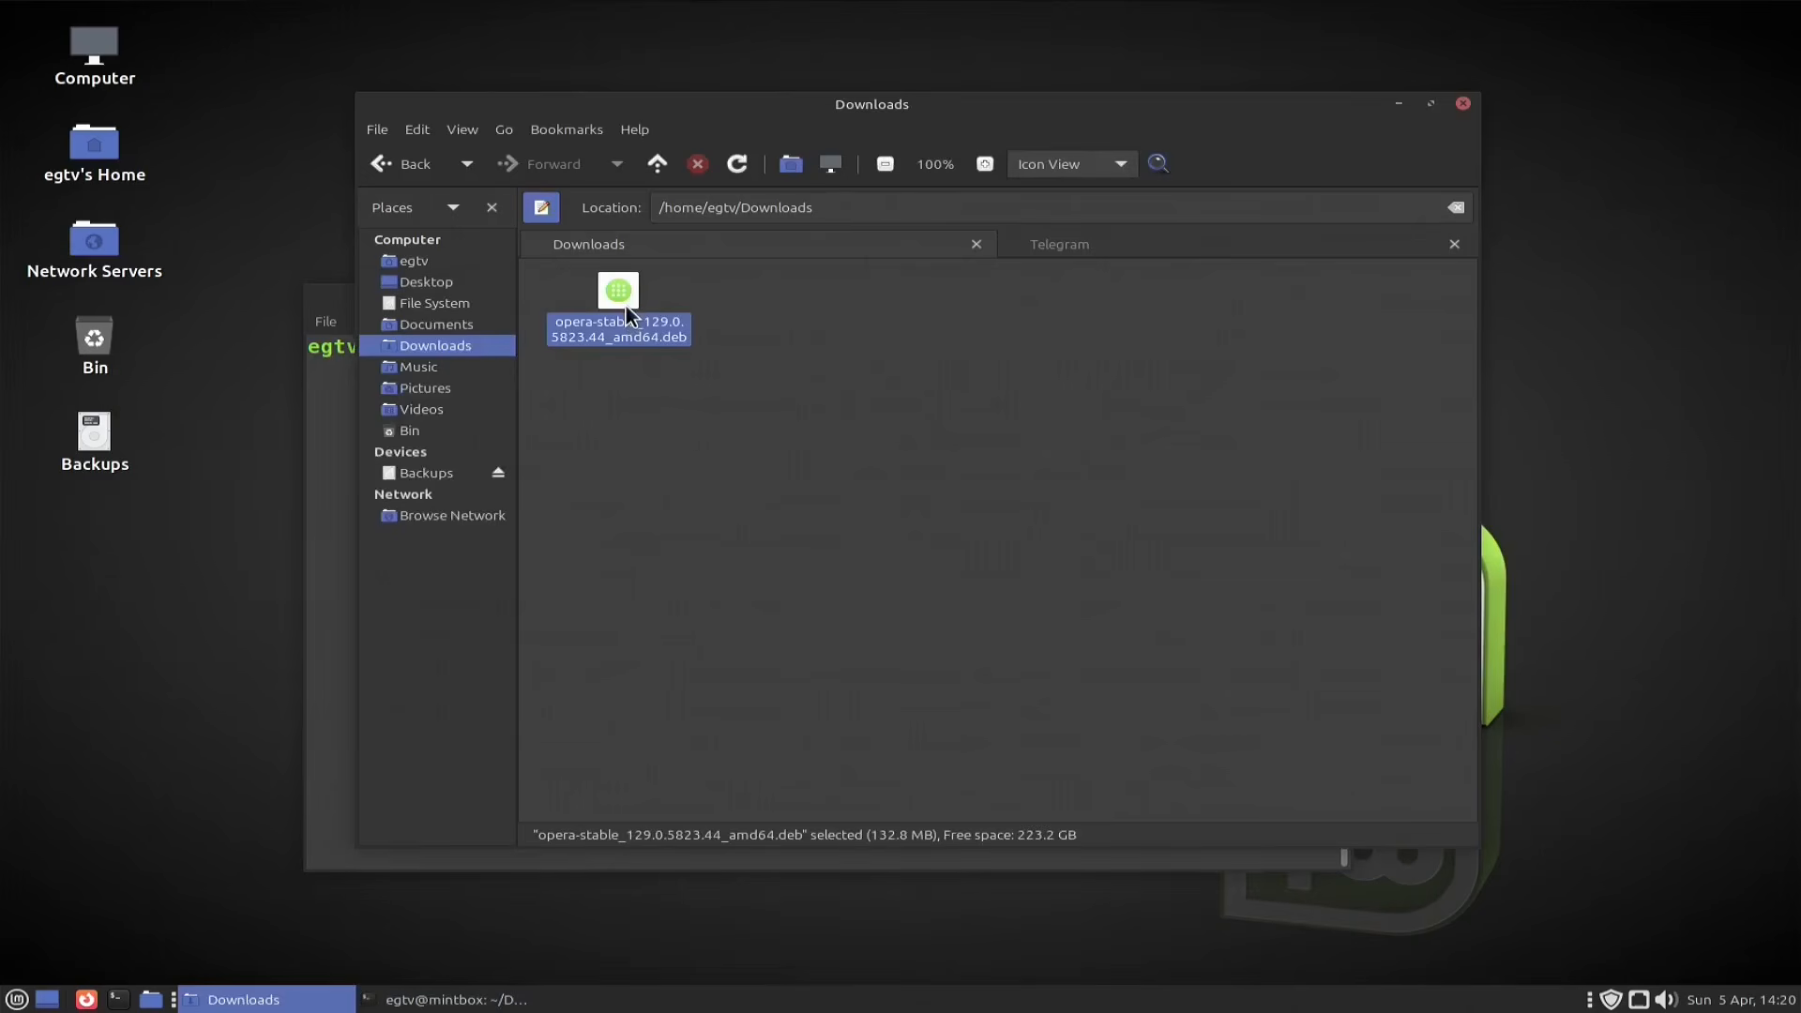
pyautogui.press('F2')
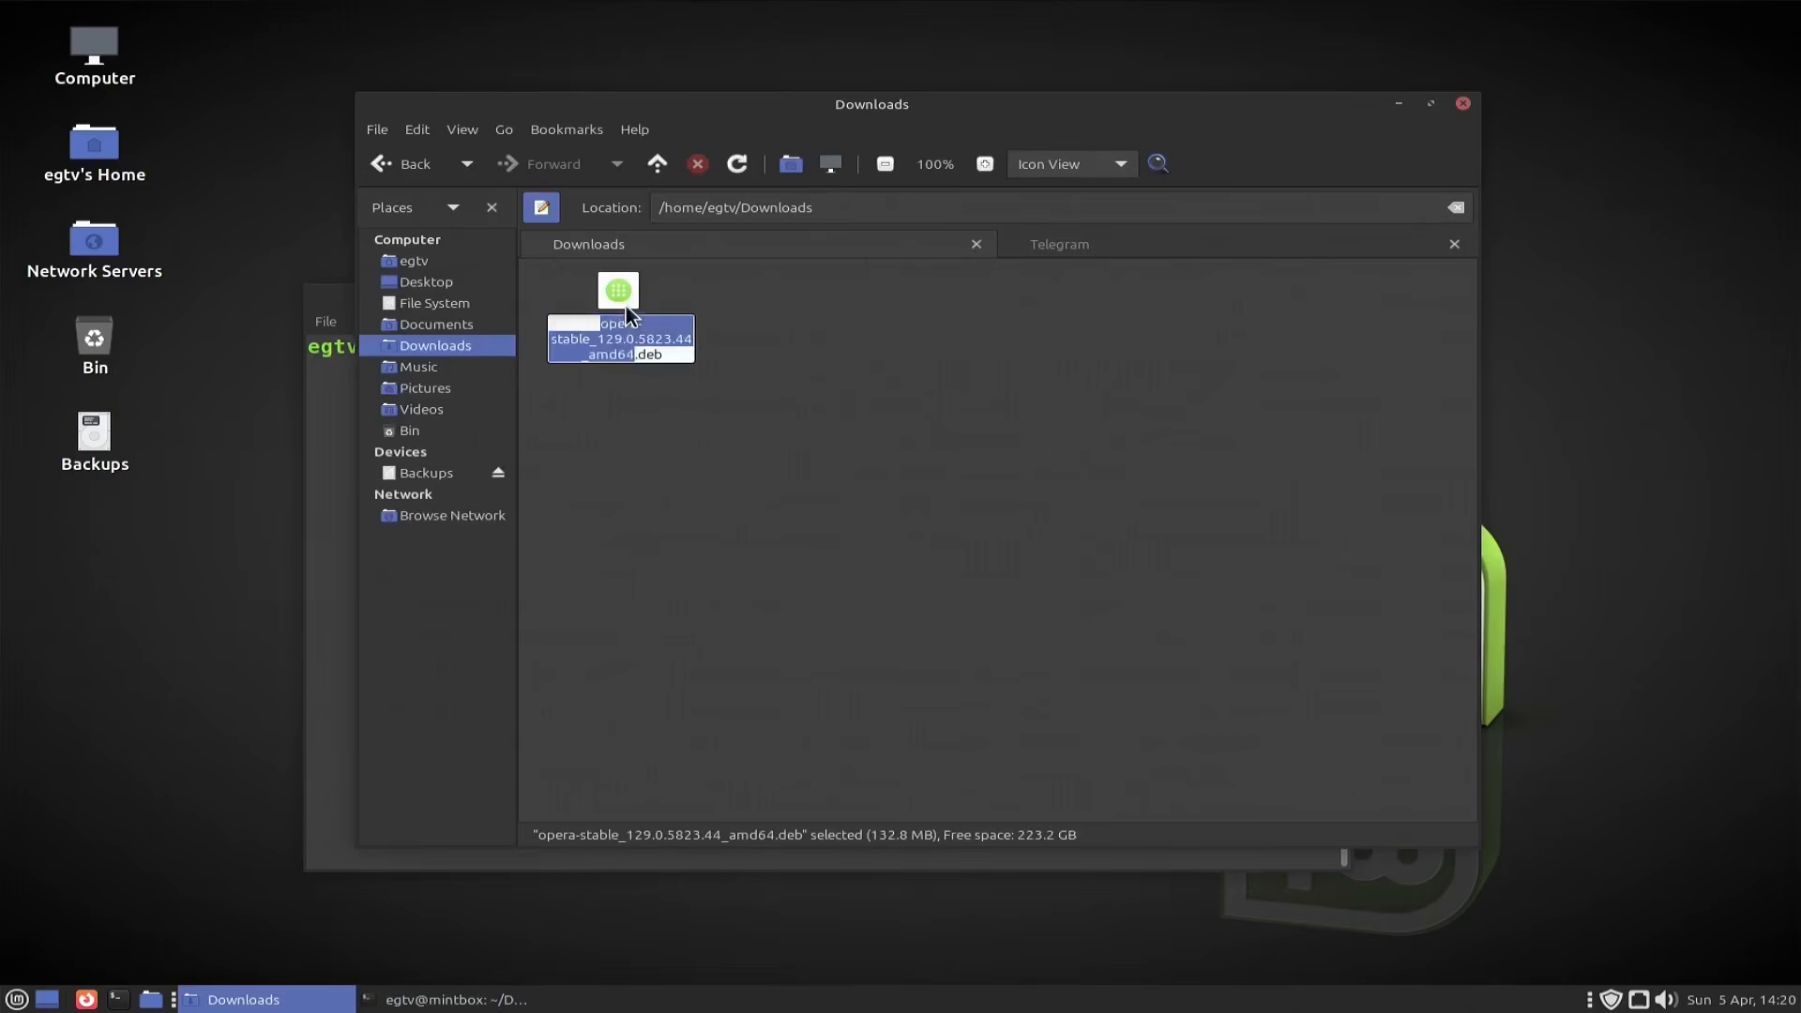
pyautogui.click(667, 359)
pyautogui.moveTo(667, 359); pyautogui.dragTo(610, 325)
pyautogui.click(772, 354)
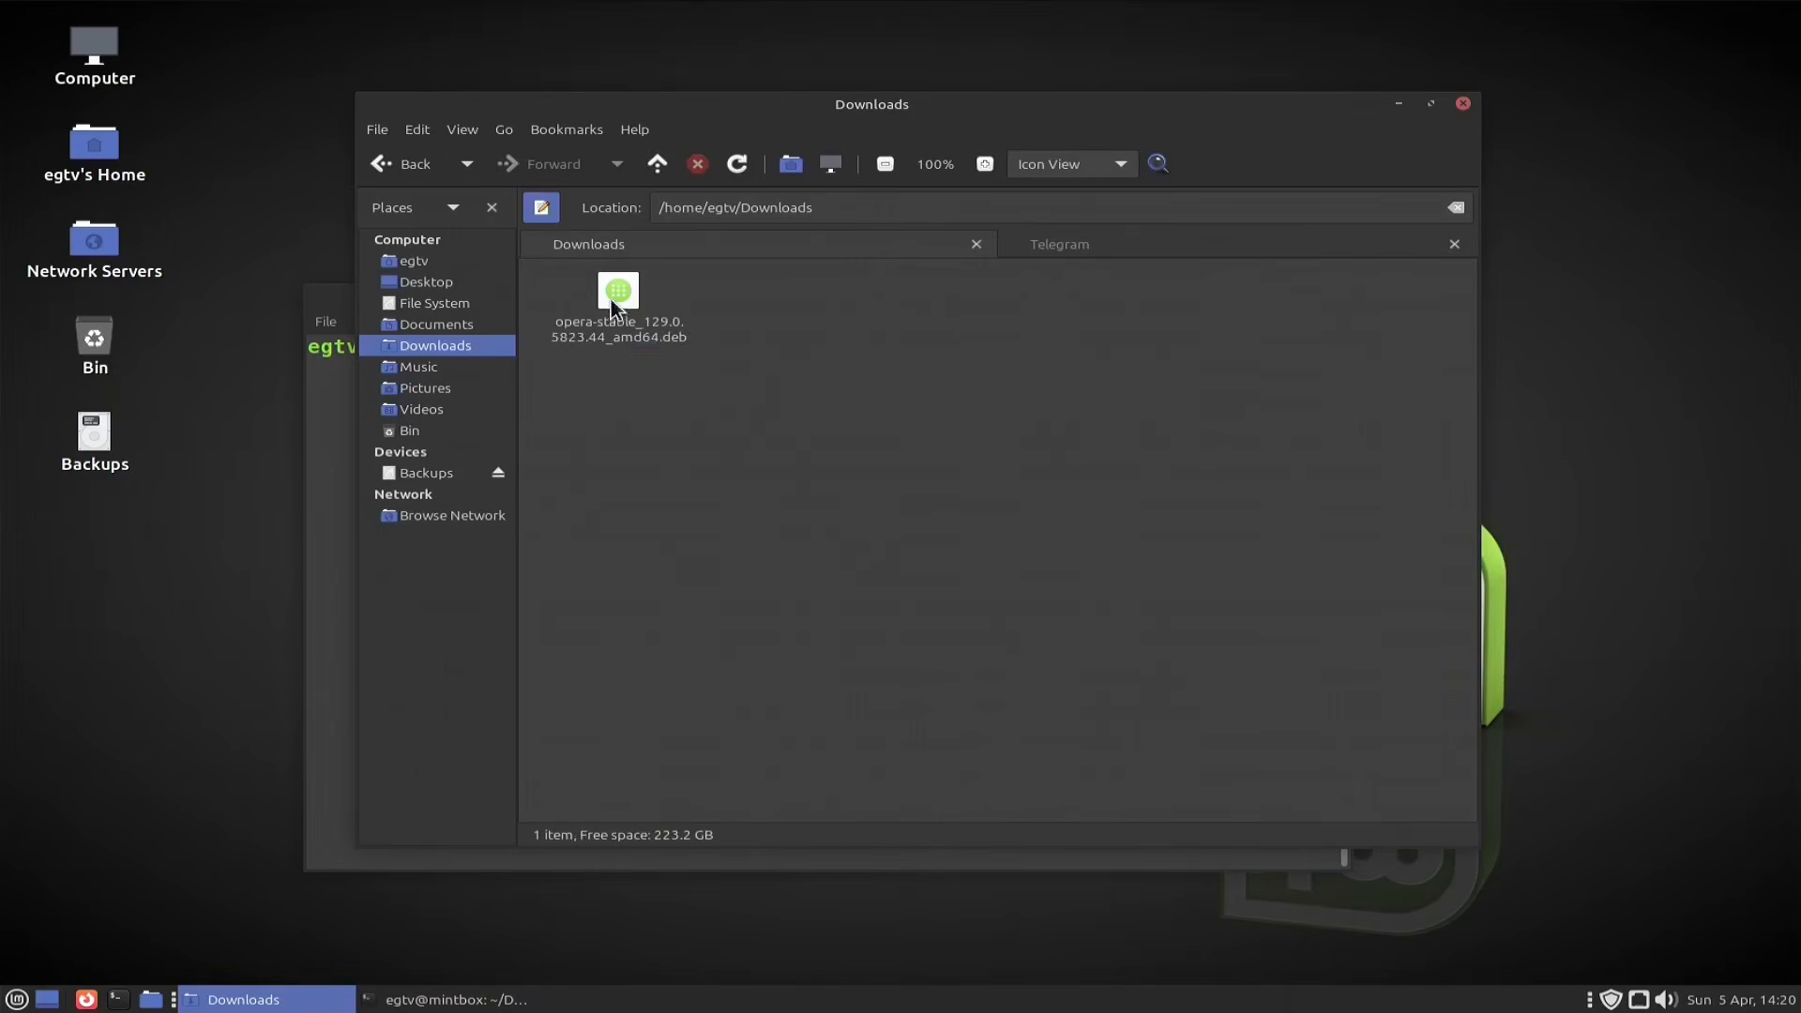
# Step: Copy the full file name of the Opera package in Downloads, including its .deb extension, without renaming the file
pyautogui.click(614, 302)
pyautogui.rightClick(615, 302)
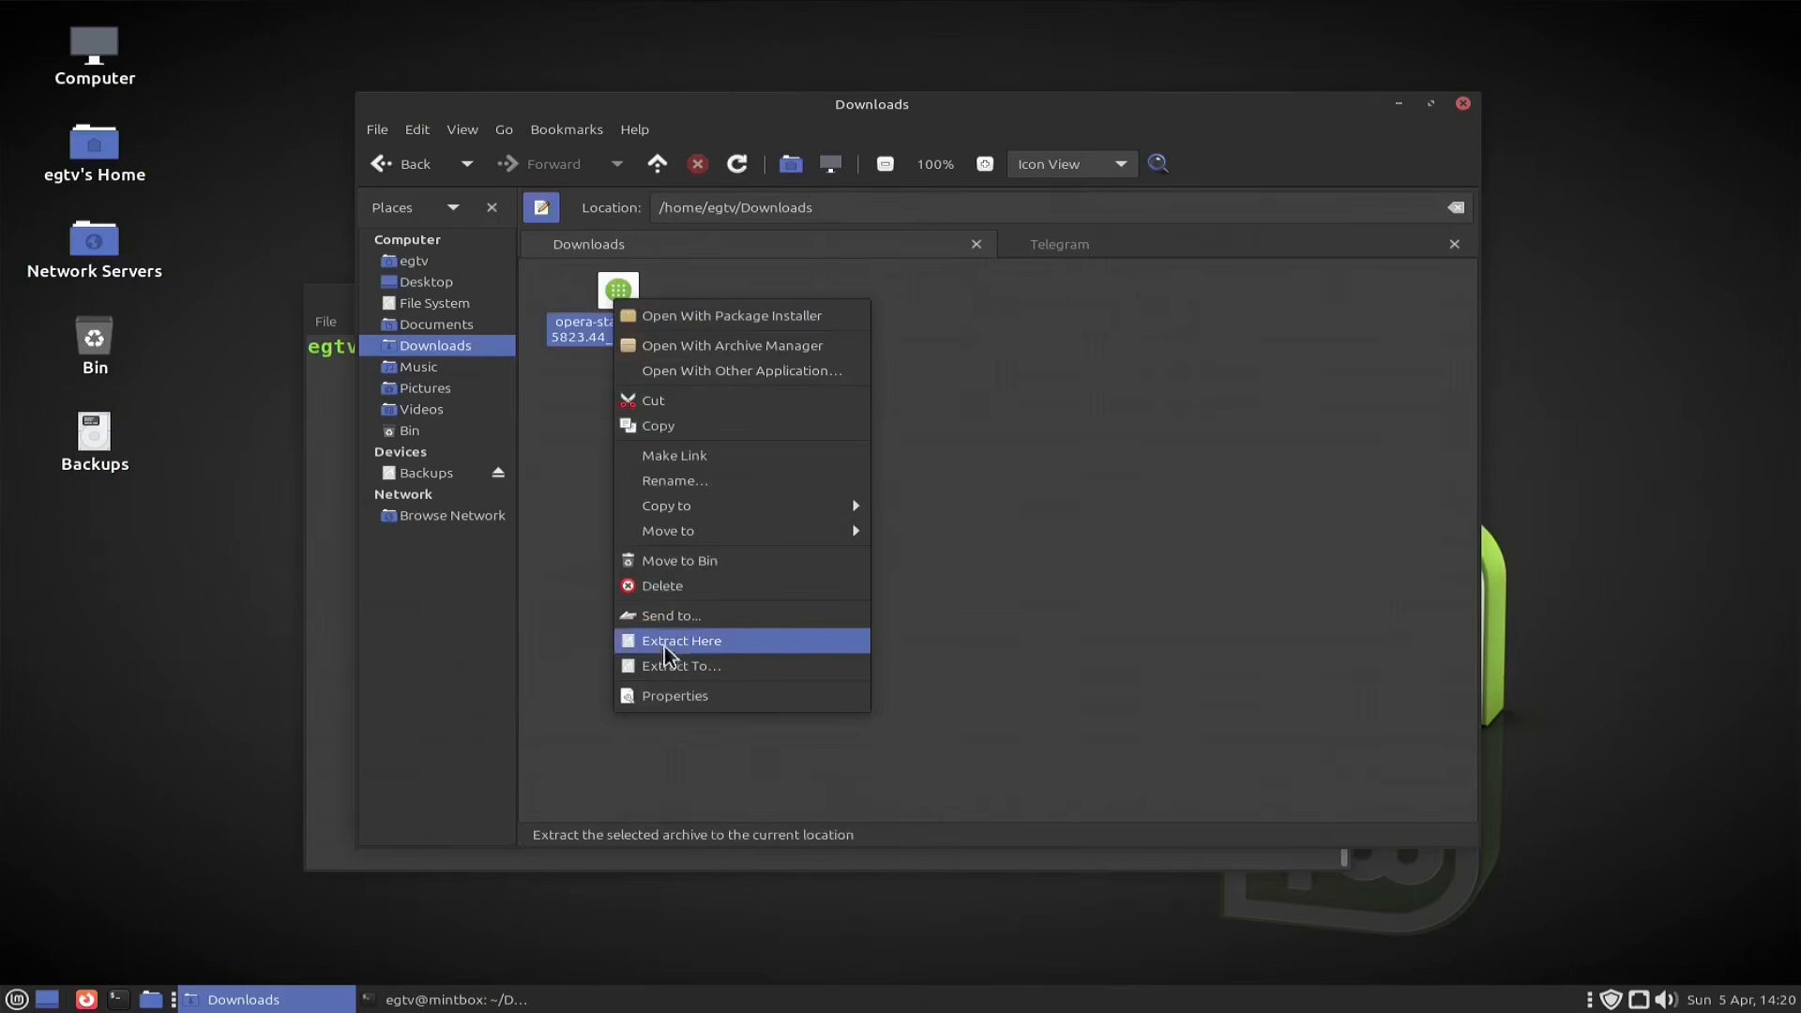
pyautogui.click(710, 484)
pyautogui.click(670, 353)
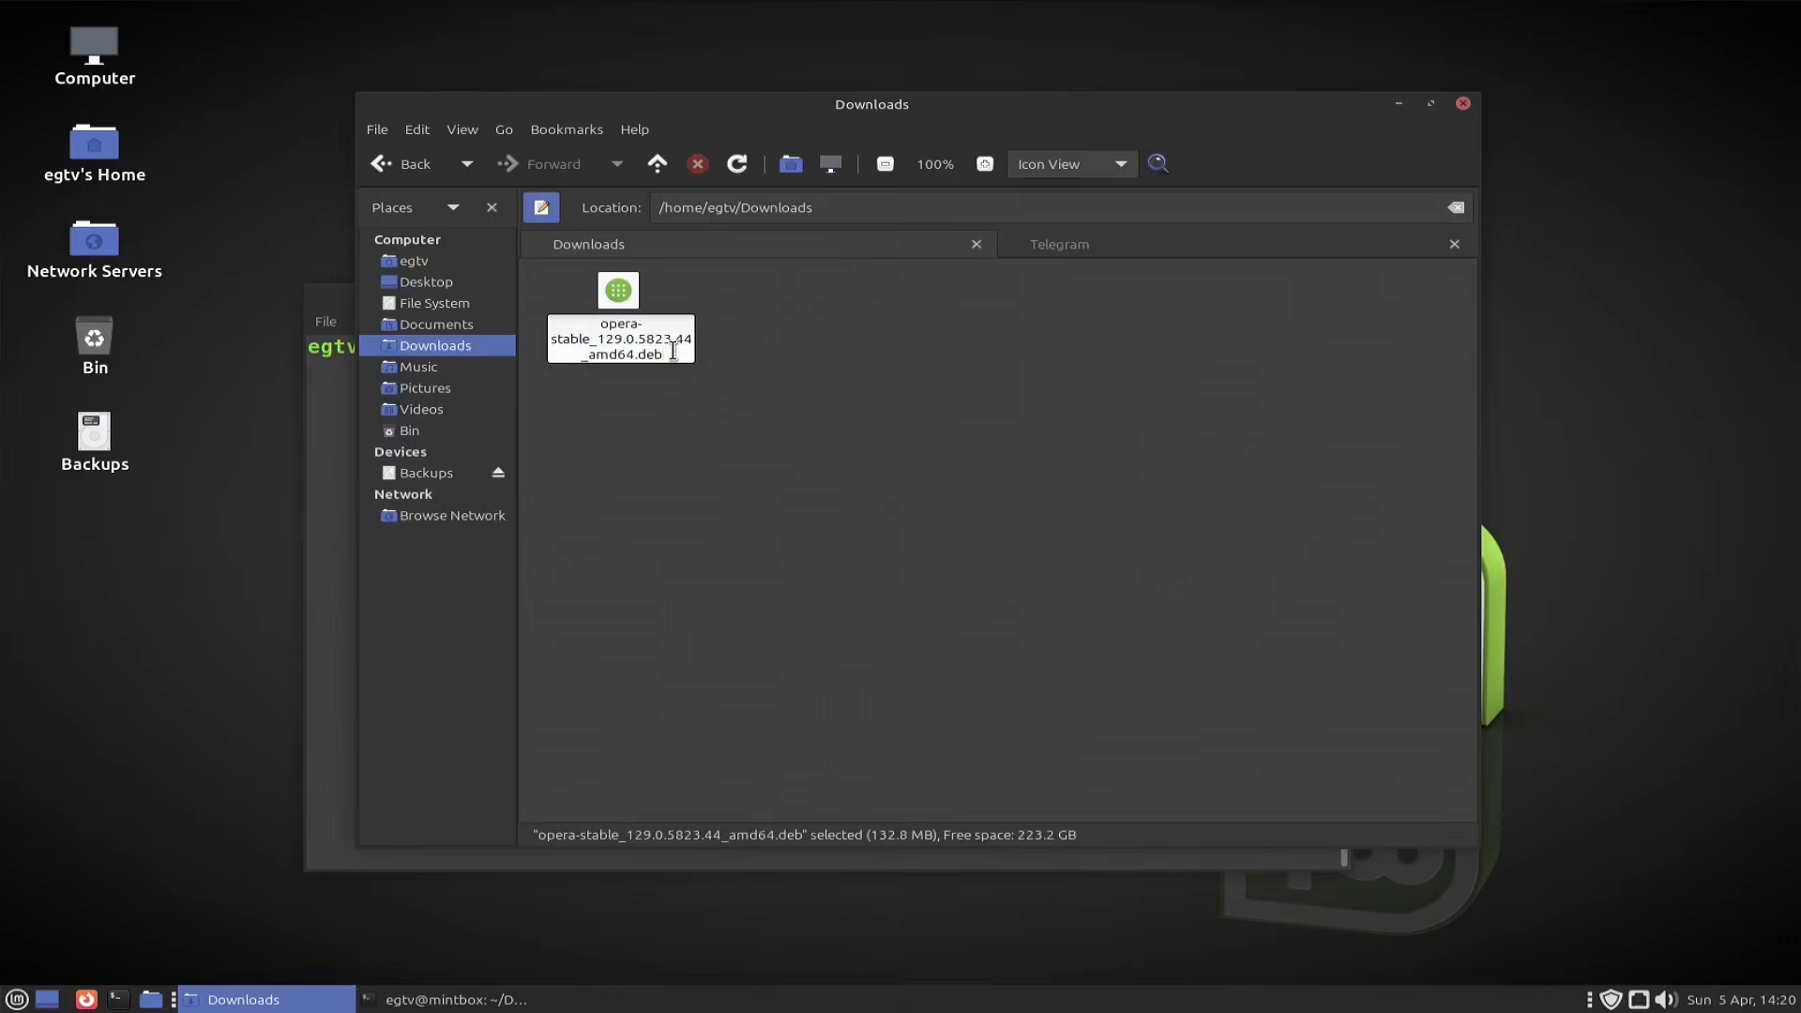
pyautogui.moveTo(659, 352); pyautogui.dragTo(593, 321)
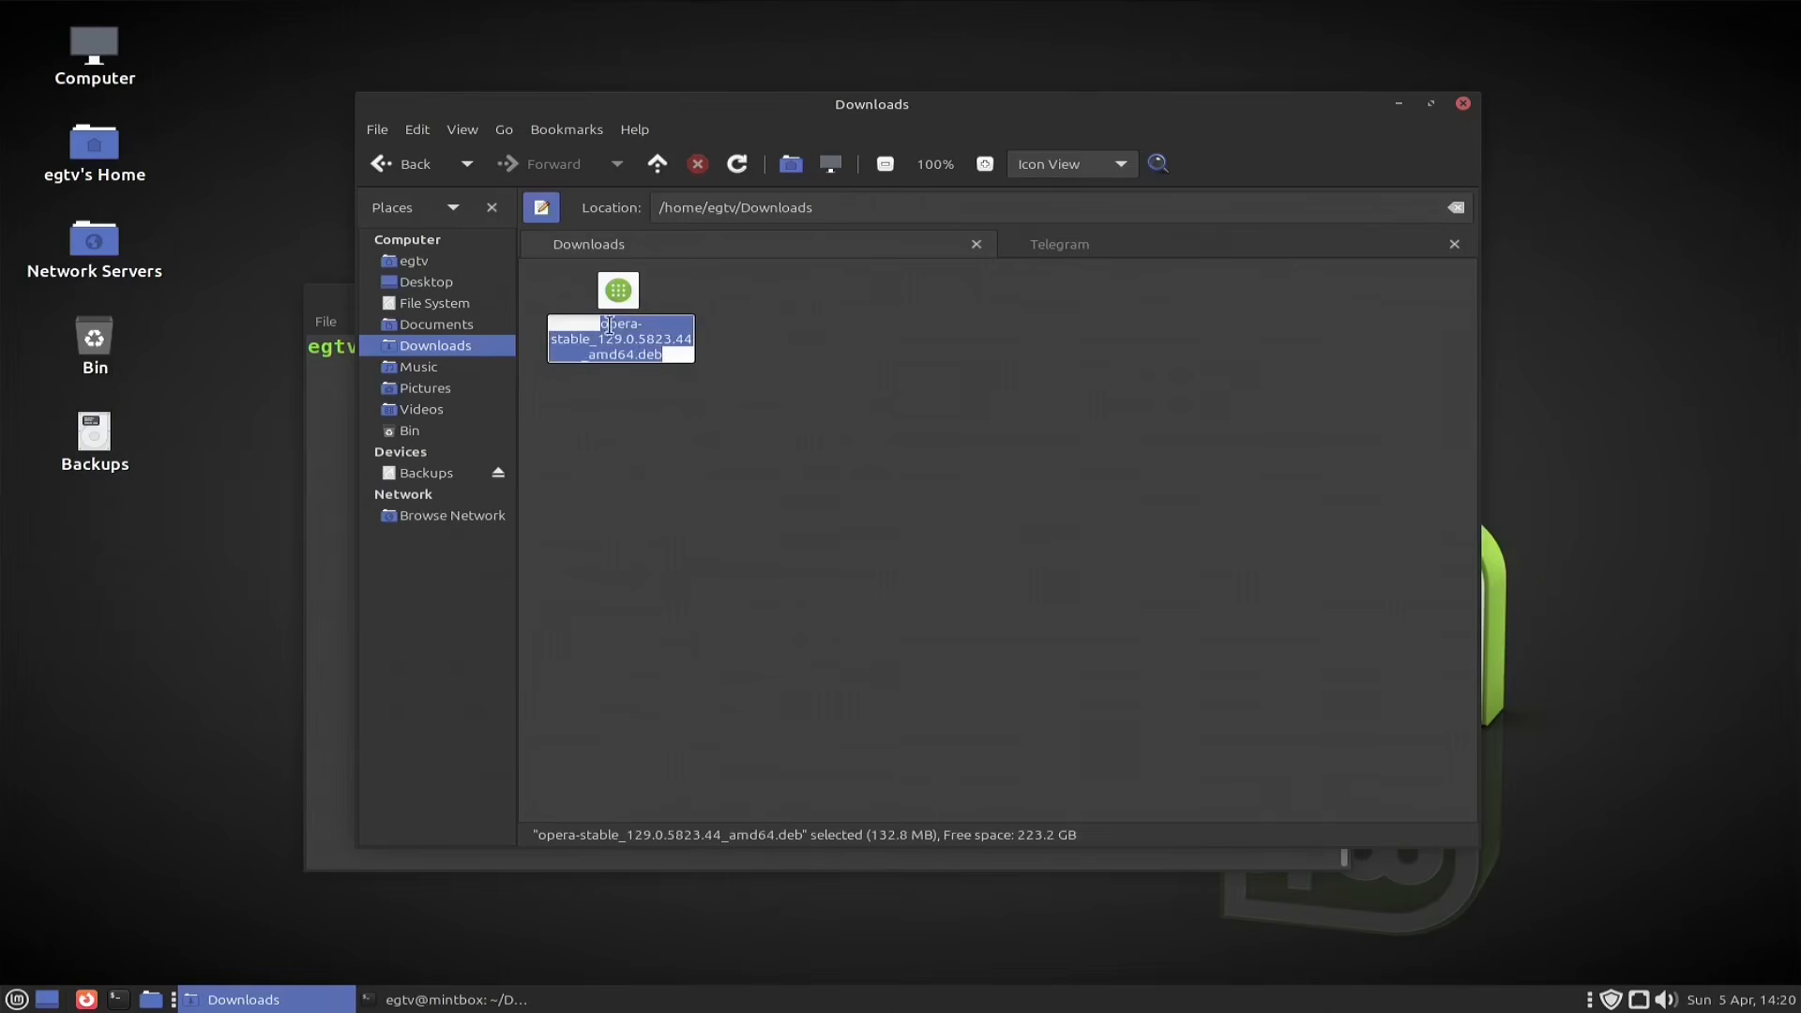
pyautogui.rightClick(609, 329)
pyautogui.click(656, 368)
pyautogui.click(731, 443)
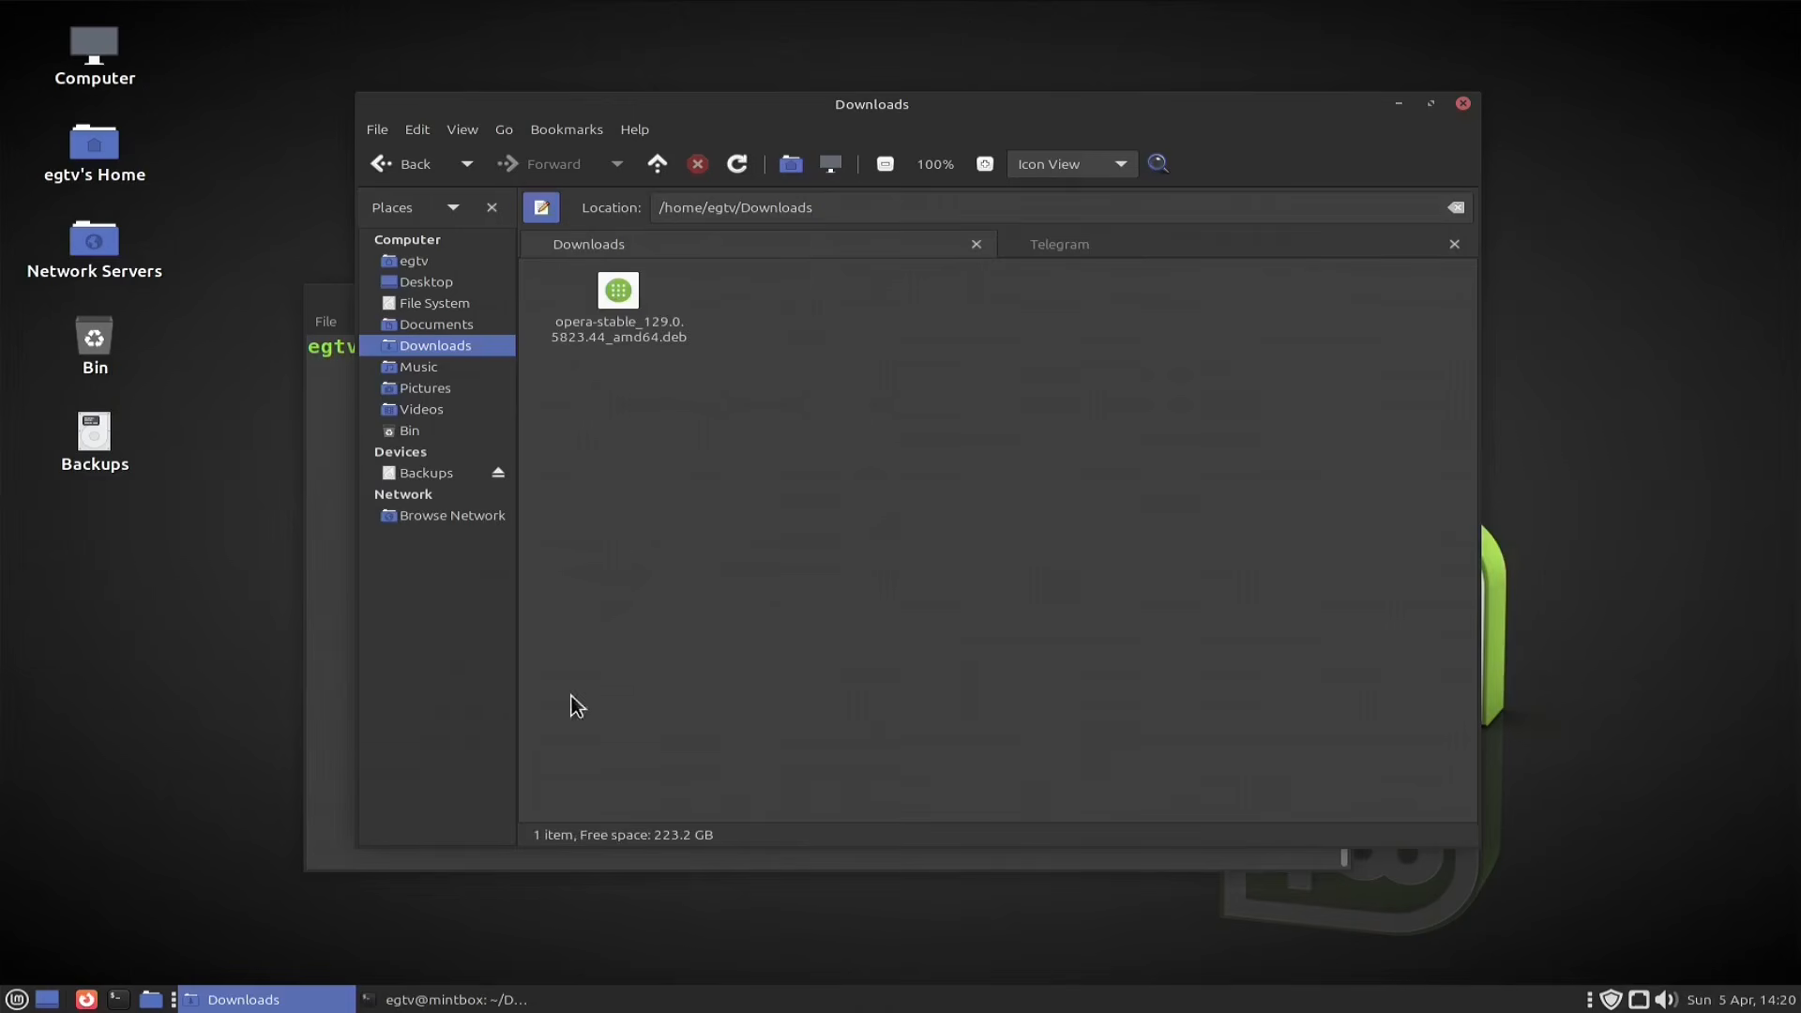
# Step: In the Downloads terminal, enter the command sudo apt install ./opera-stable_129.0.5823.44_amd64.deb, pasting the copied file name after ./
pyautogui.click(442, 997)
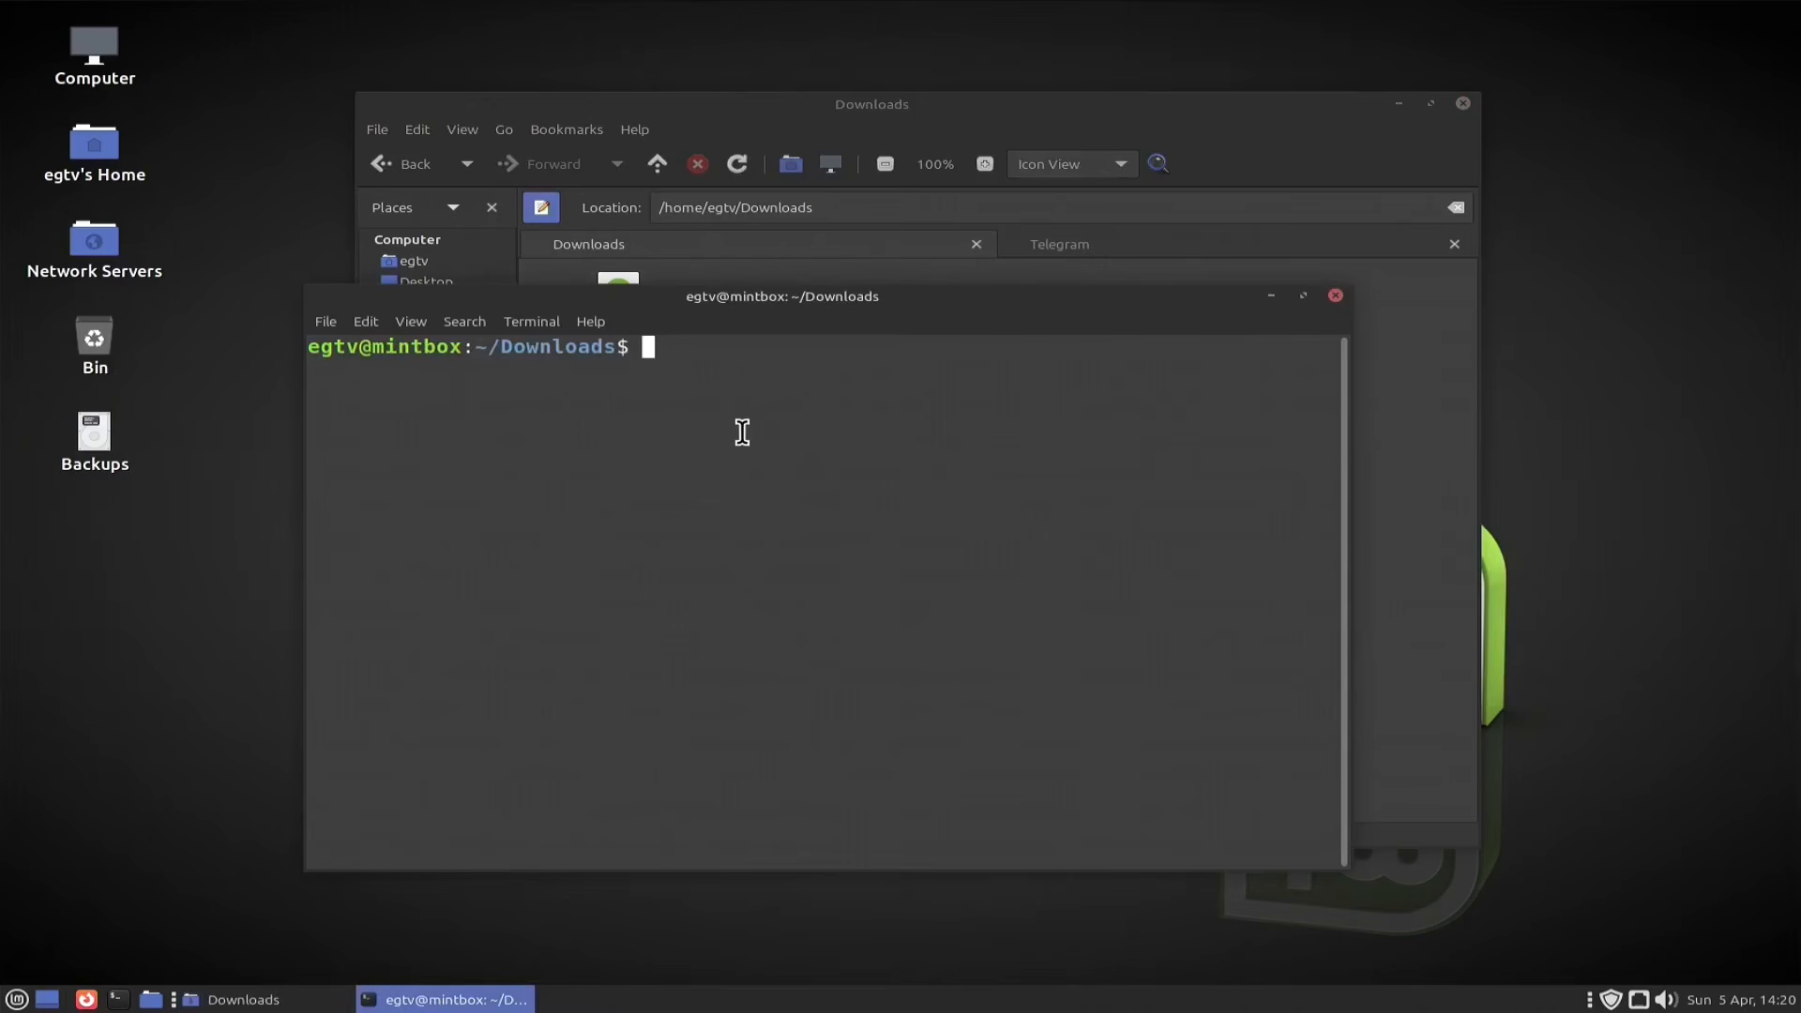
pyautogui.write('sudo apt install')
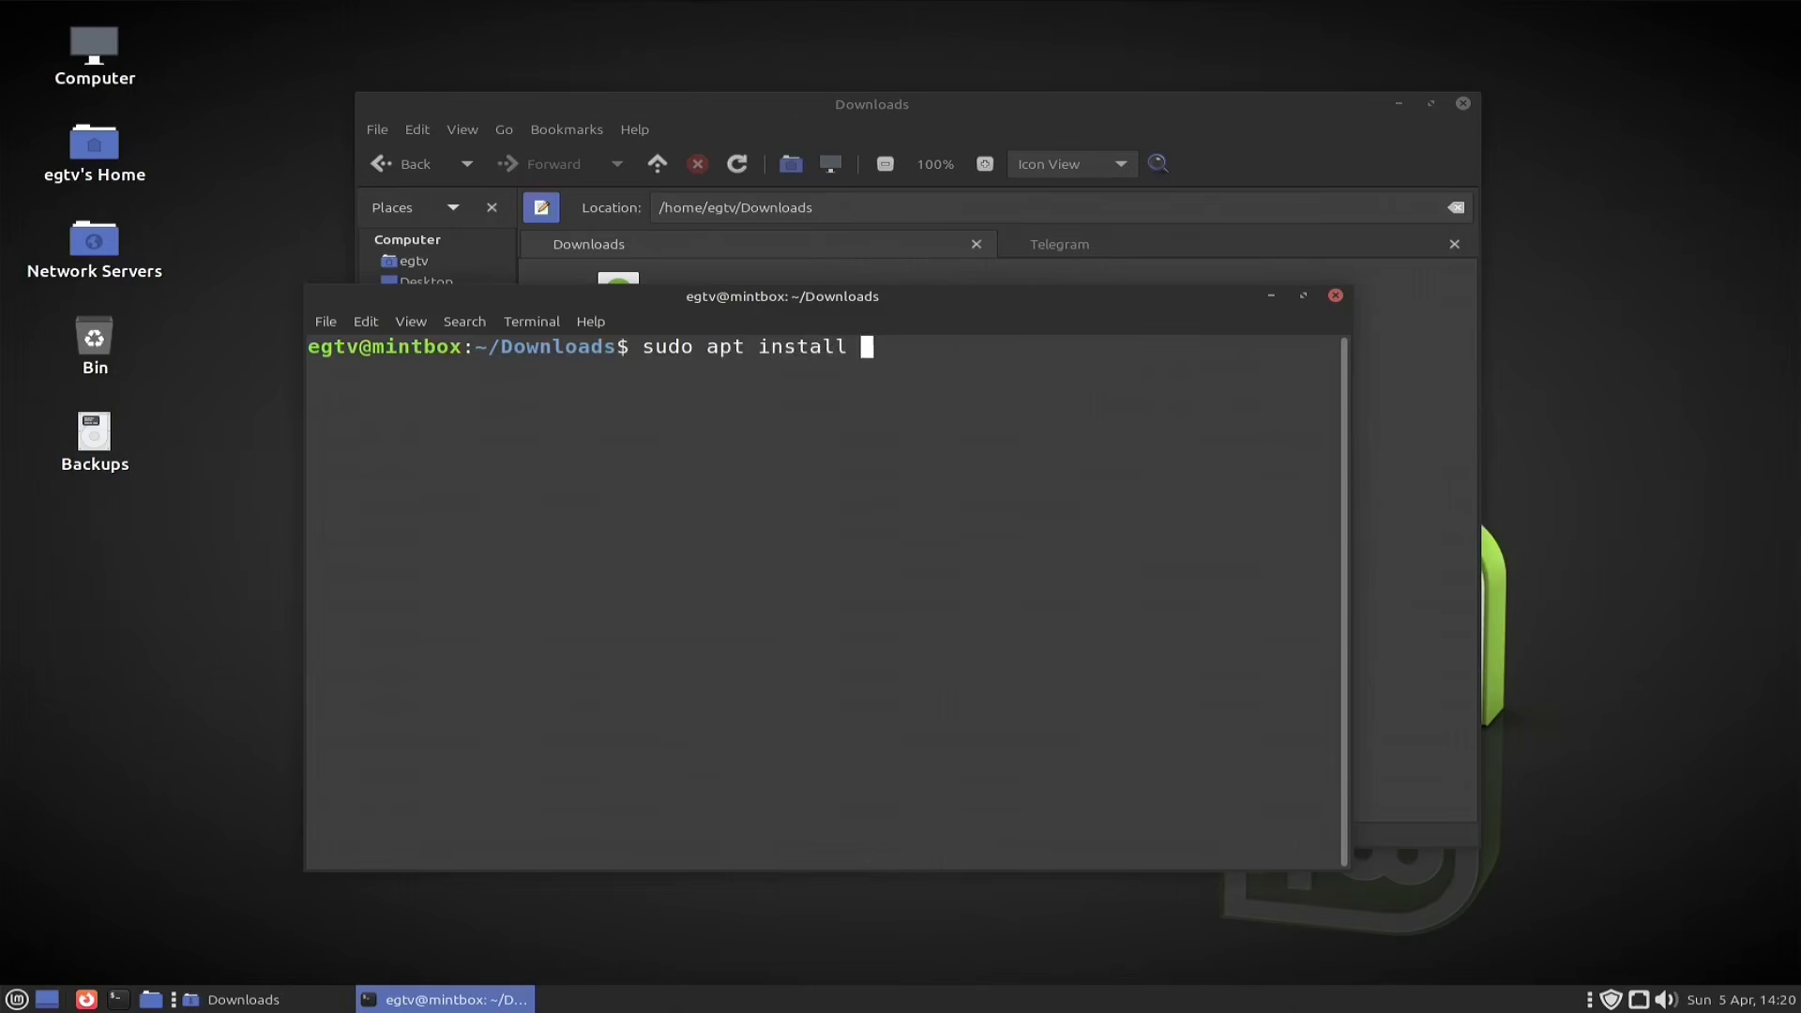
pyautogui.write(' ./opera')
pyautogui.press('BackSpace')
pyautogui.press('BackSpace')
pyautogui.press('BackSpace')
pyautogui.press('BackSpace')
pyautogui.press('BackSpace')
pyautogui.rightClick(927, 371)
pyautogui.click(975, 498)
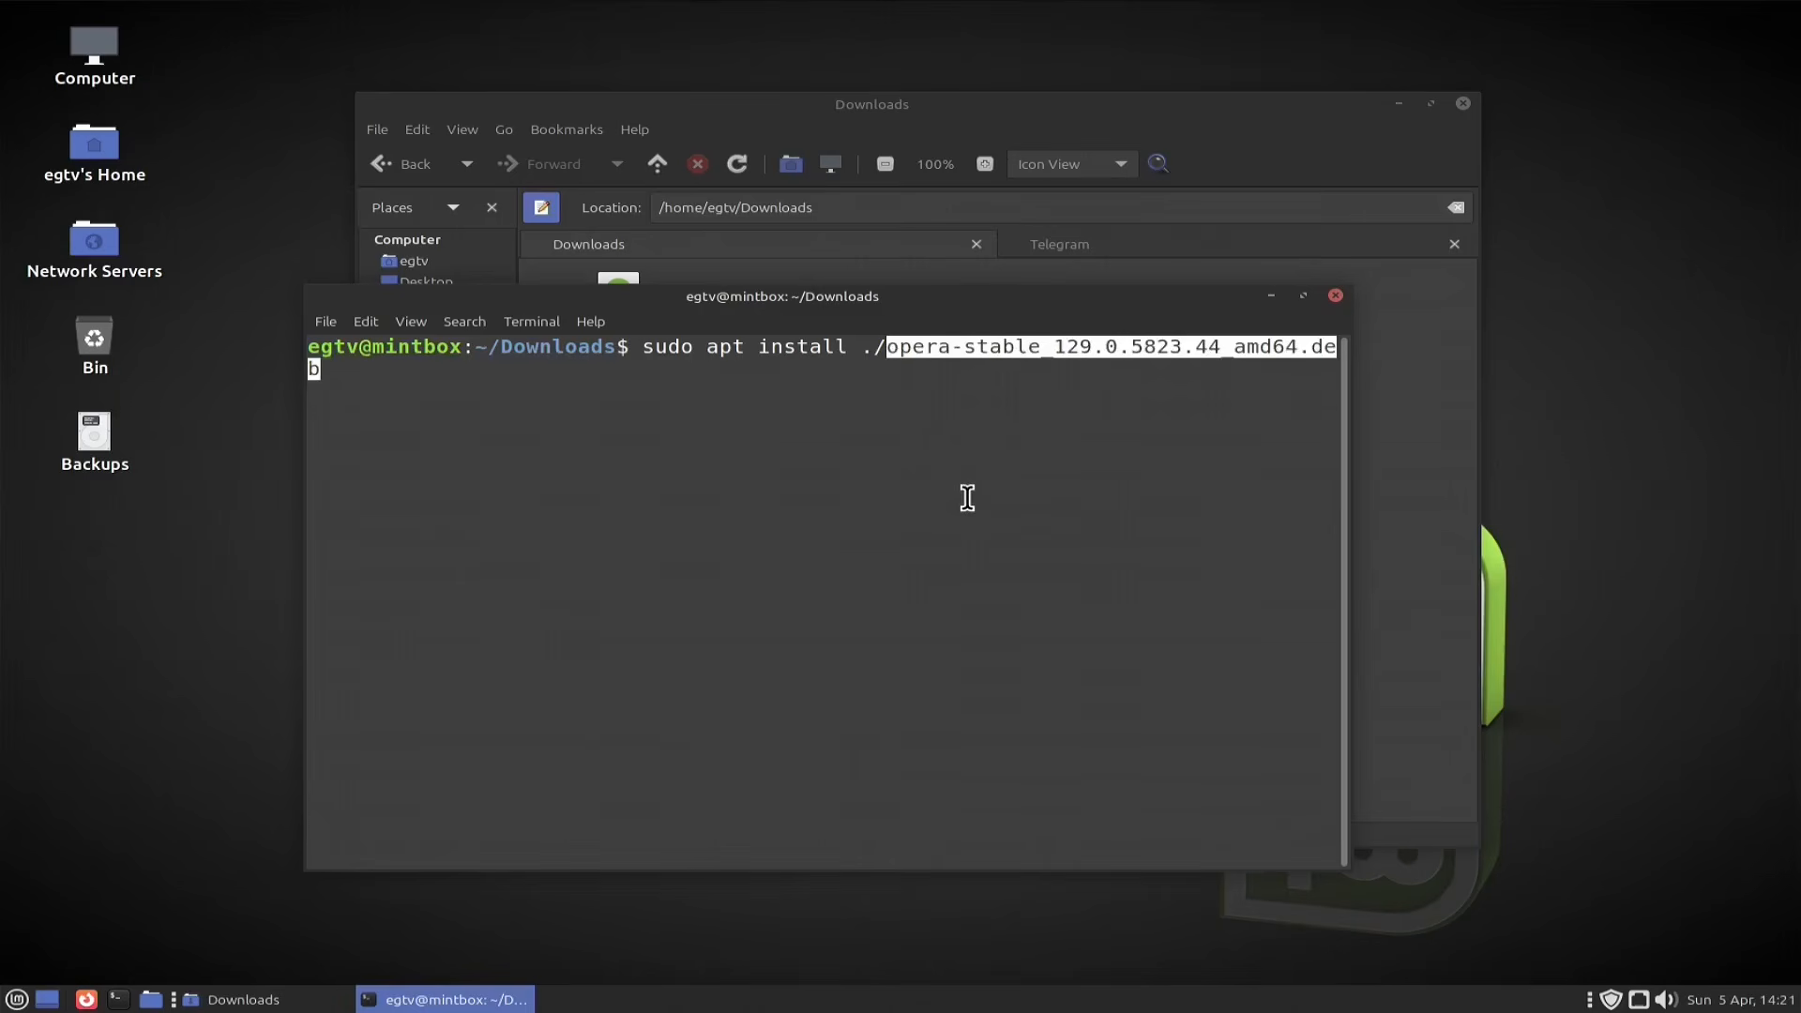
# Step: Run the Opera install command and authenticate with the account's sudo password
pyautogui.press('Return')
pyautogui.write('*****')
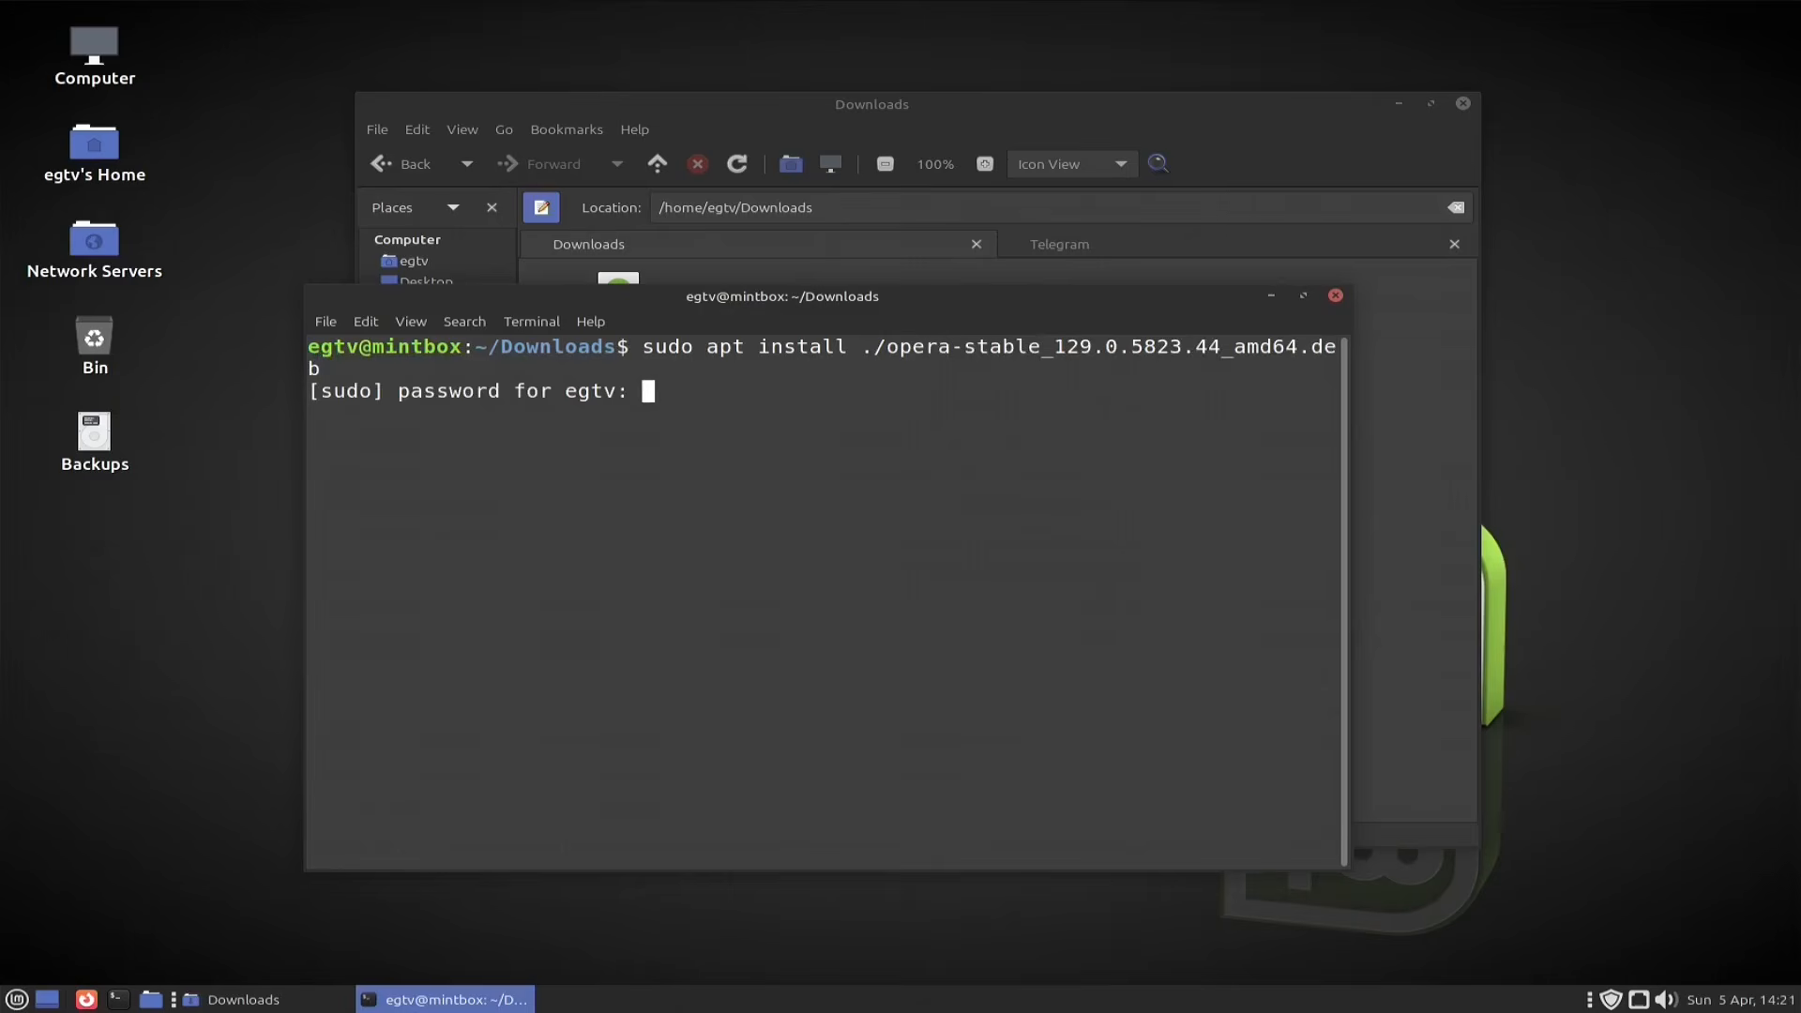
pyautogui.write('****')
pyautogui.press('Return')
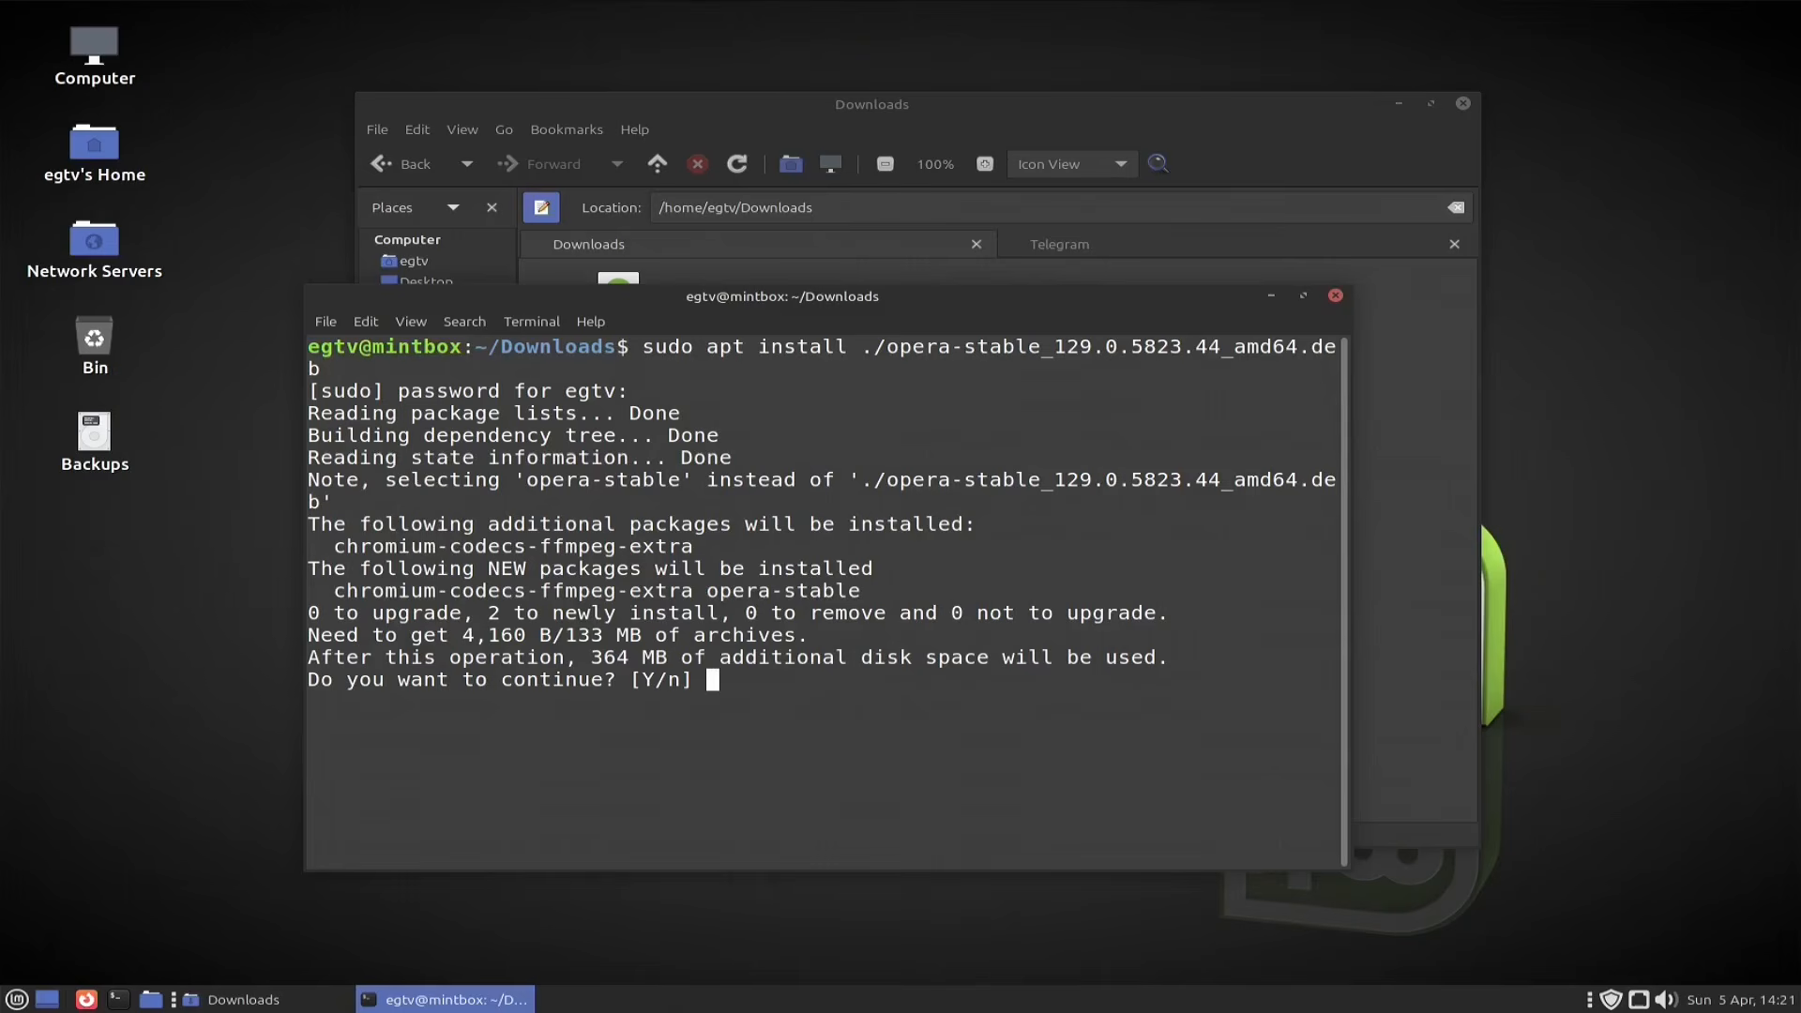
# Step: Continue the installation, agreeing to update Opera together with the rest of the system, and clear the terminal output
pyautogui.press('Return')
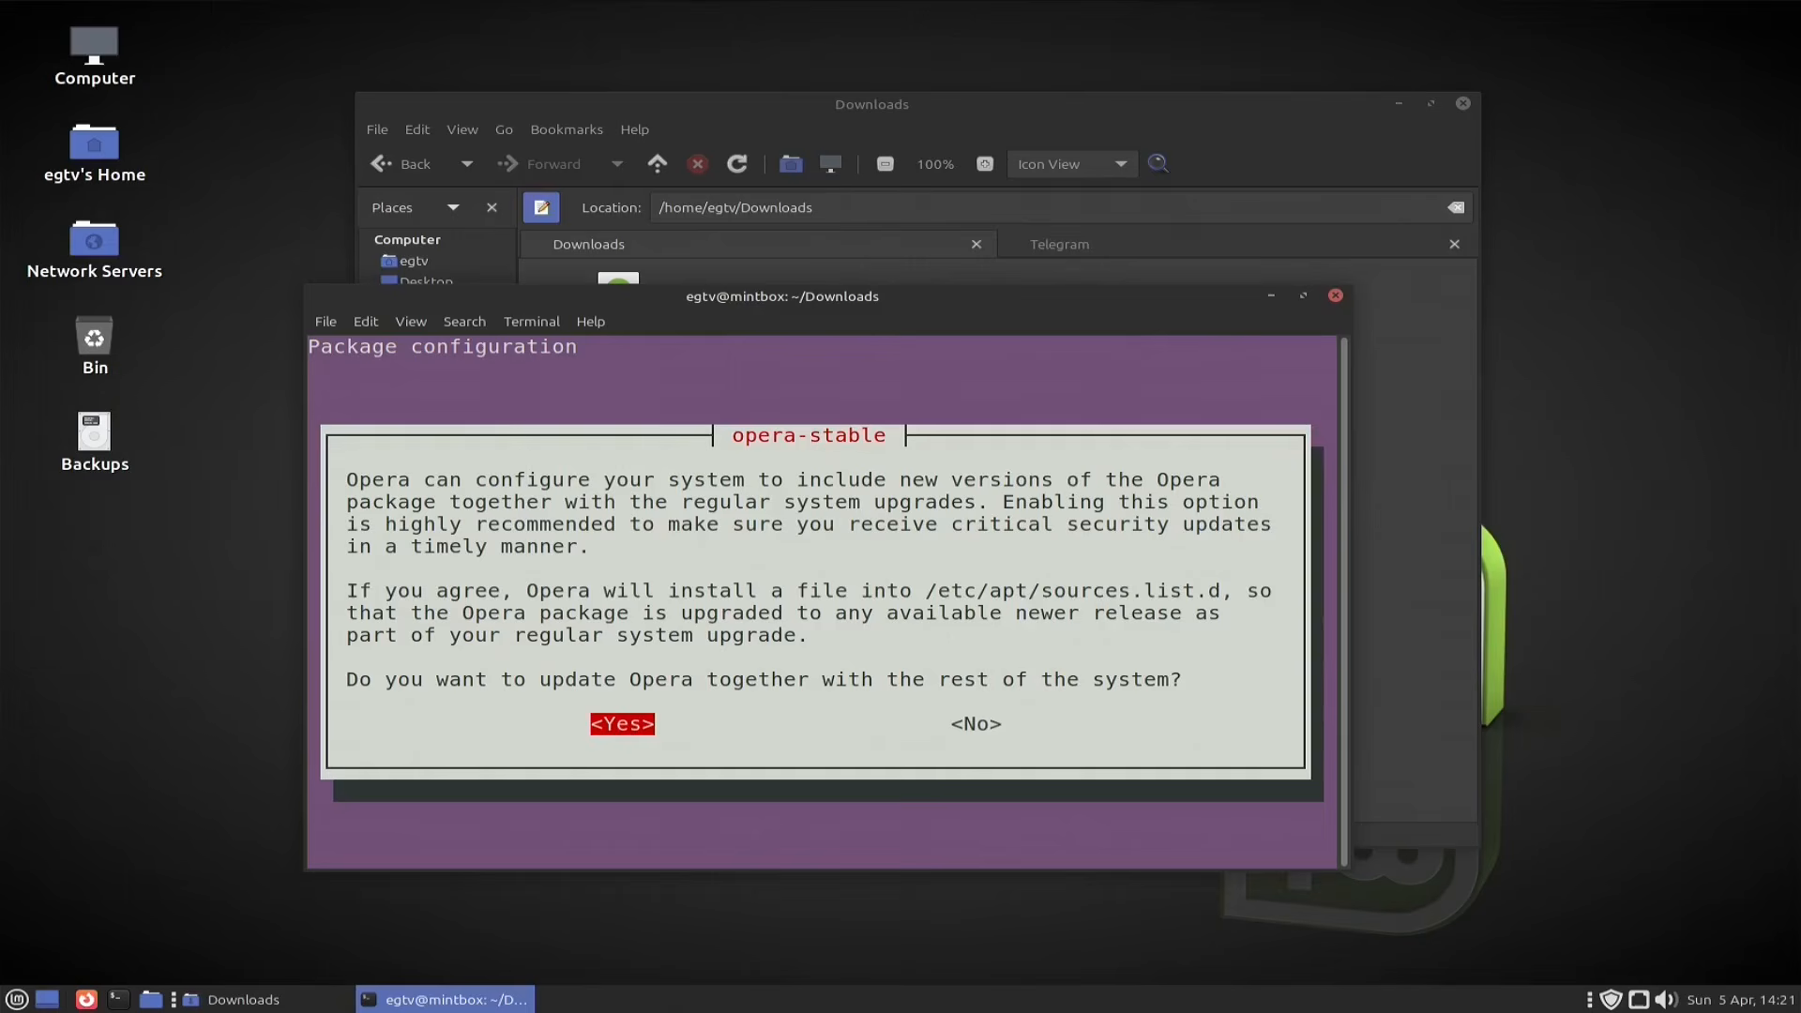
pyautogui.press('Return')
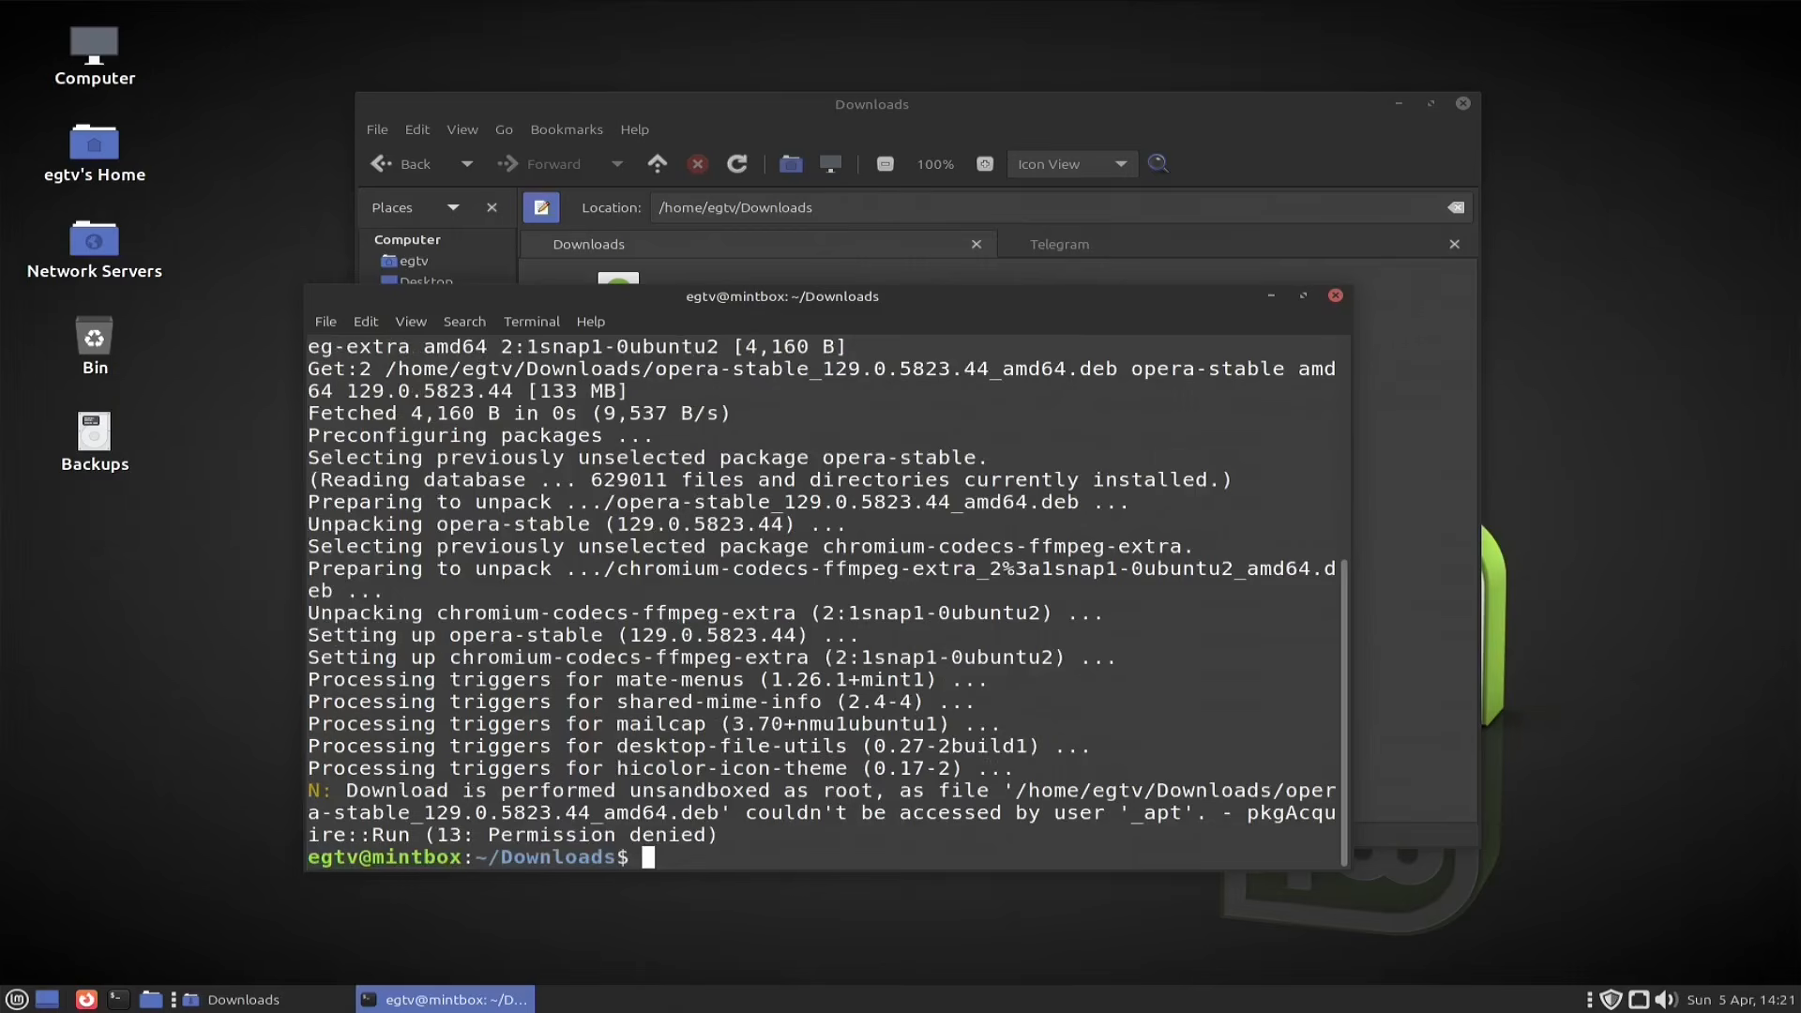
pyautogui.hotkey('ctrl', 'l')
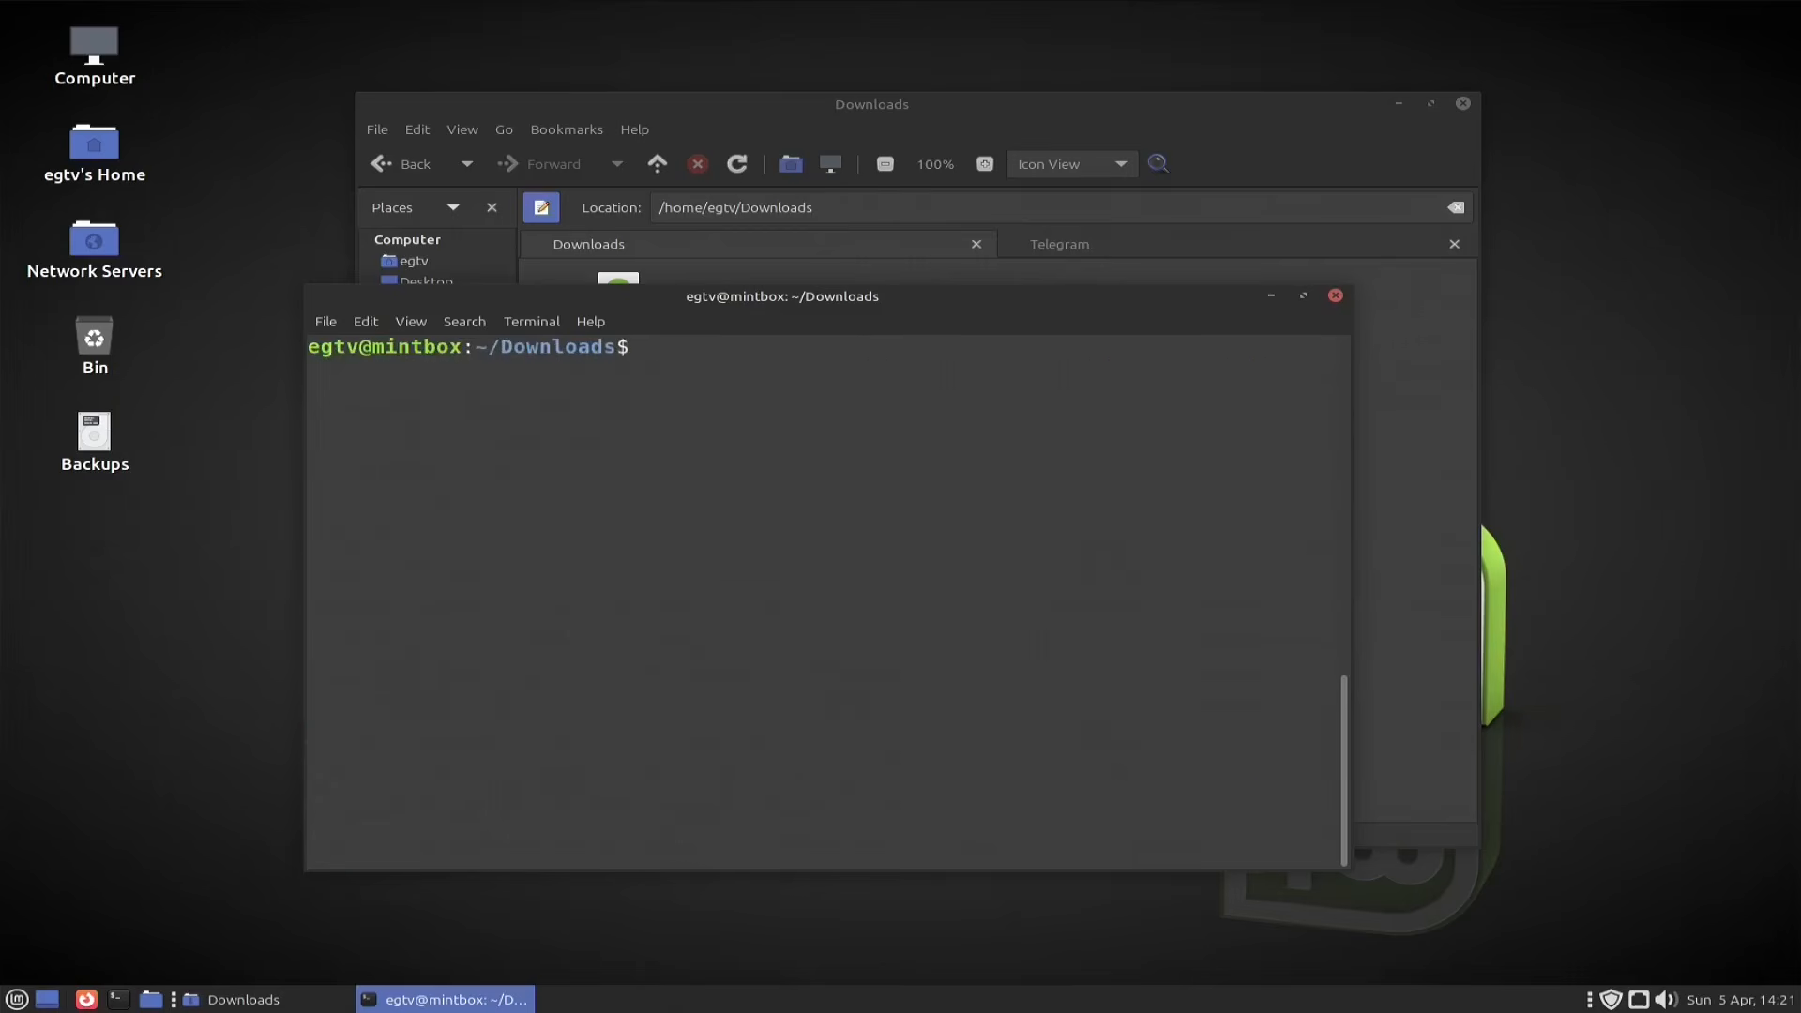
# Step: Find Opera among the installed applications by searching for opera and launch it
pyautogui.press('super')
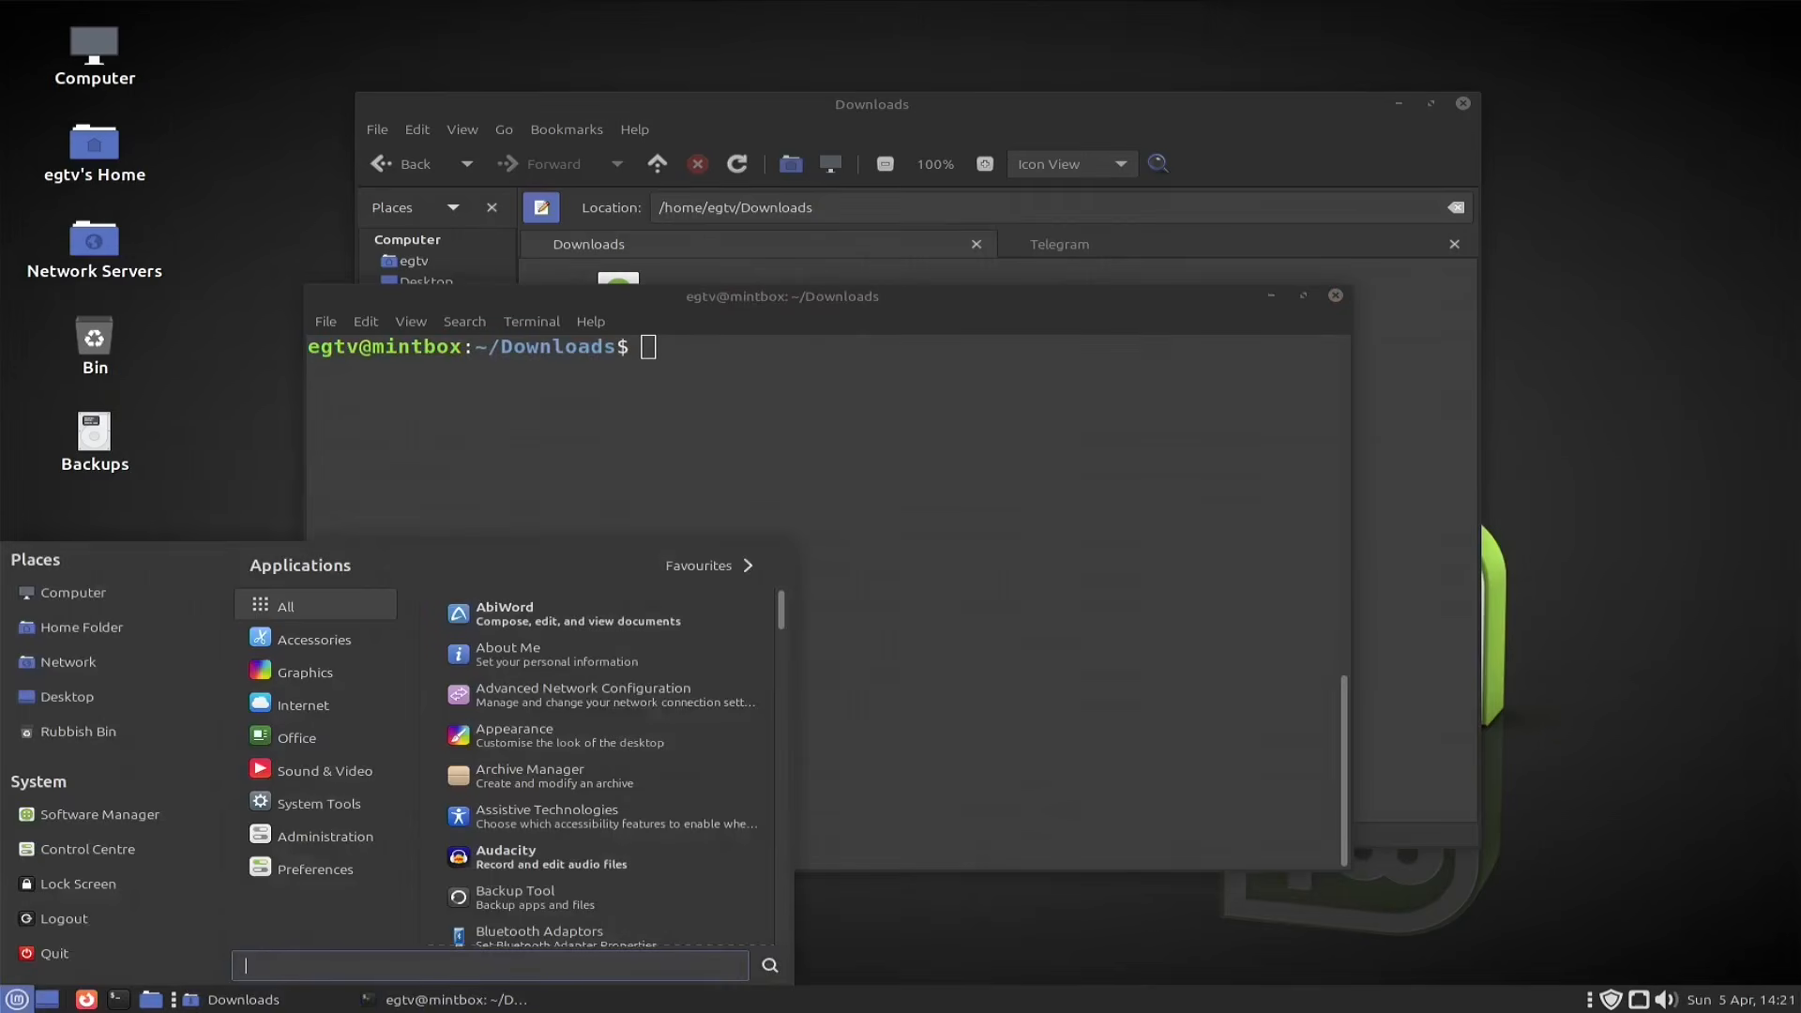
pyautogui.write('opera')
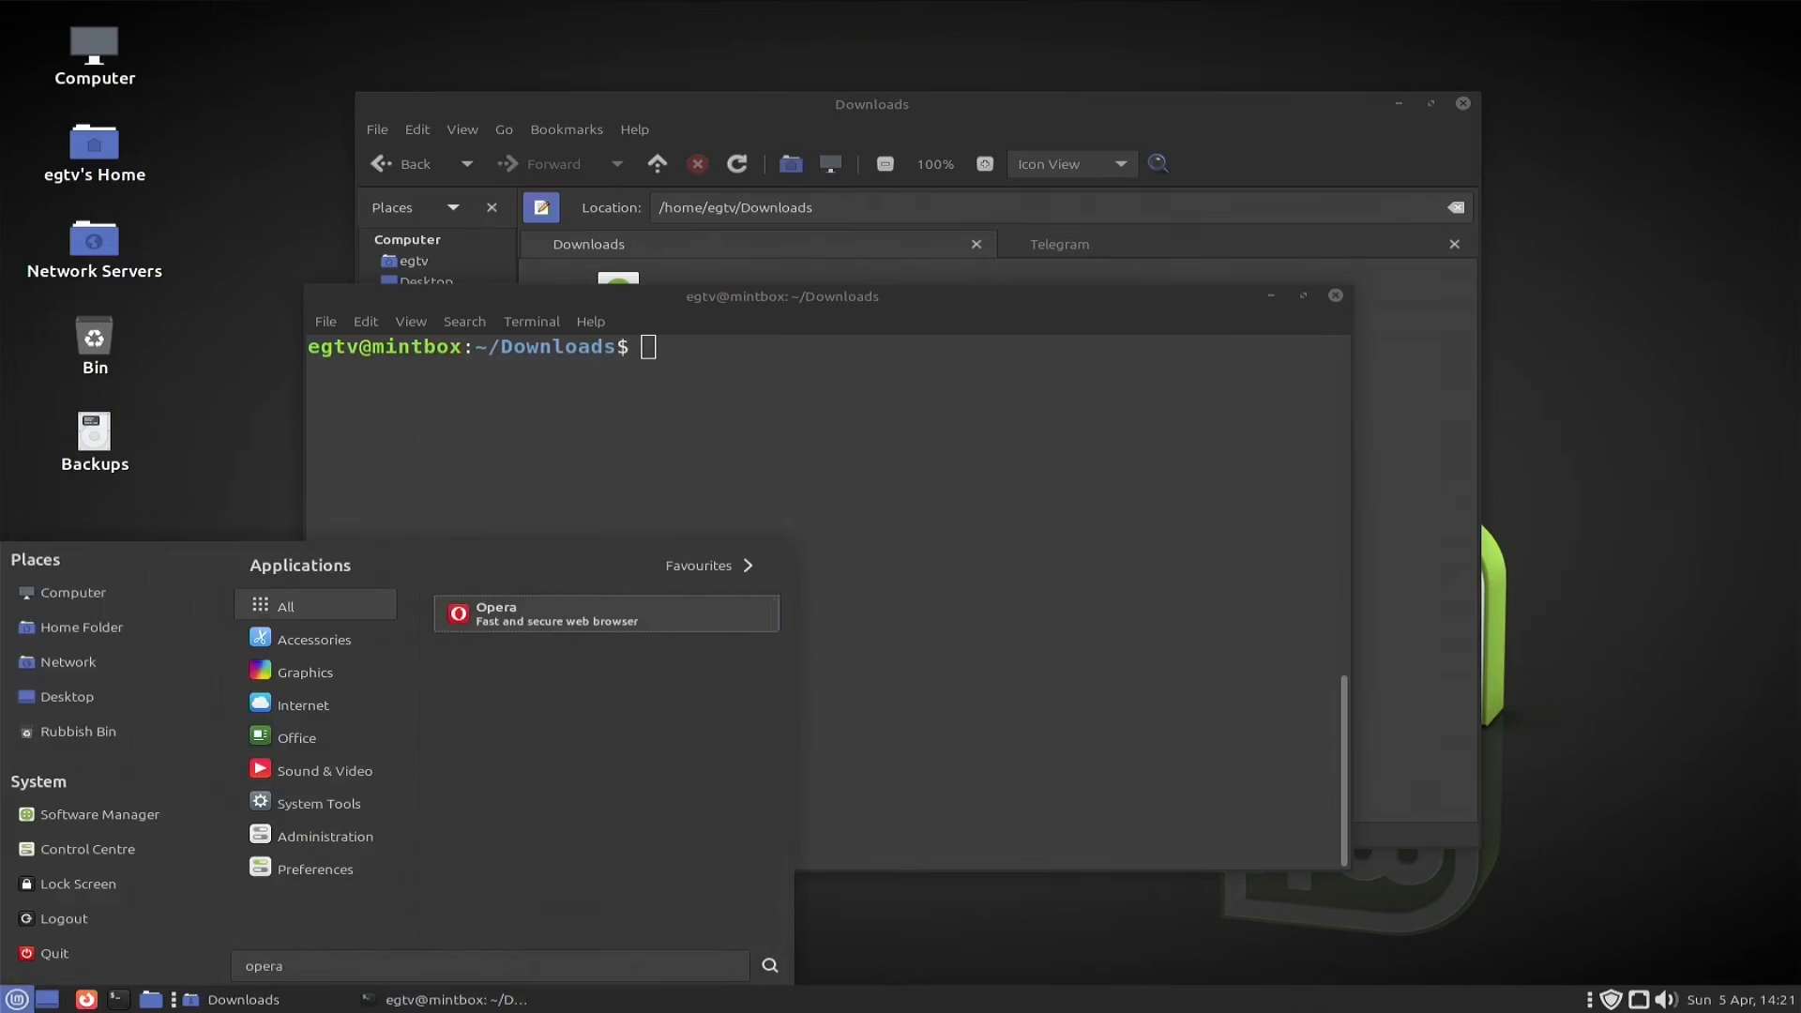
pyautogui.press('Return')
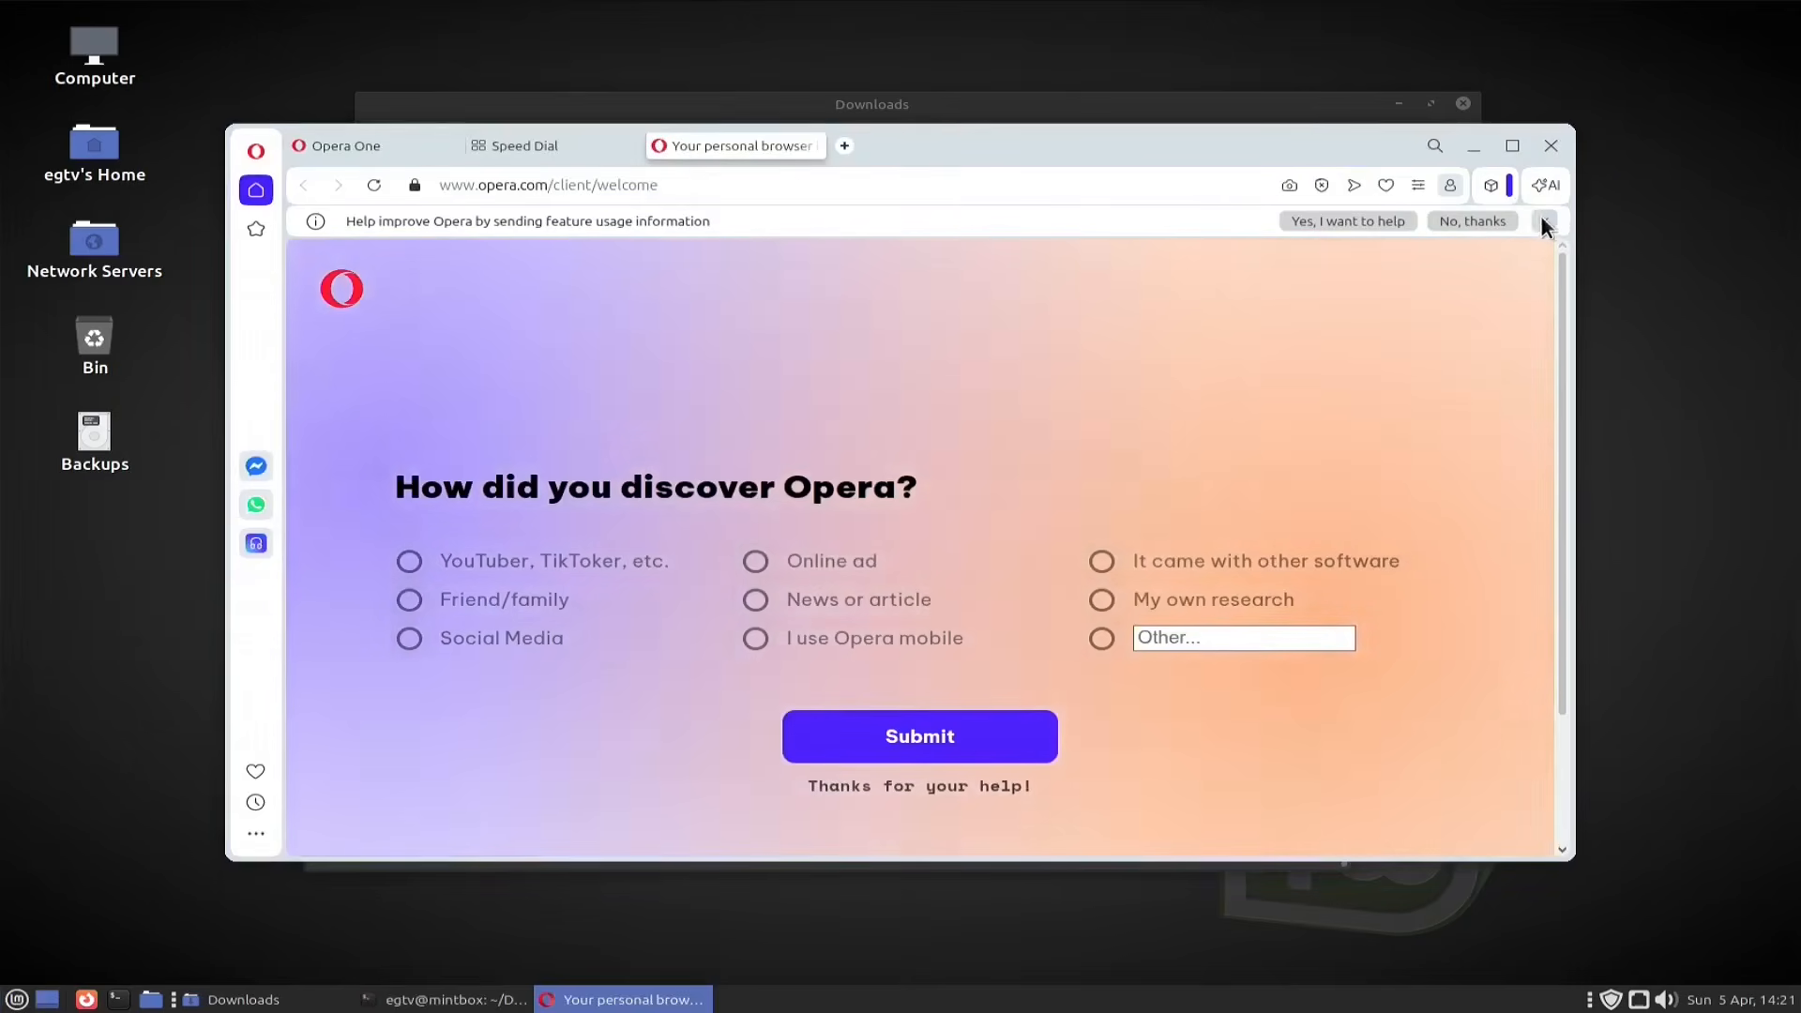
# Step: Dismiss Opera's usage-information request, close the welcome and Speed Dial tabs, and exit the browser
pyautogui.click(1544, 219)
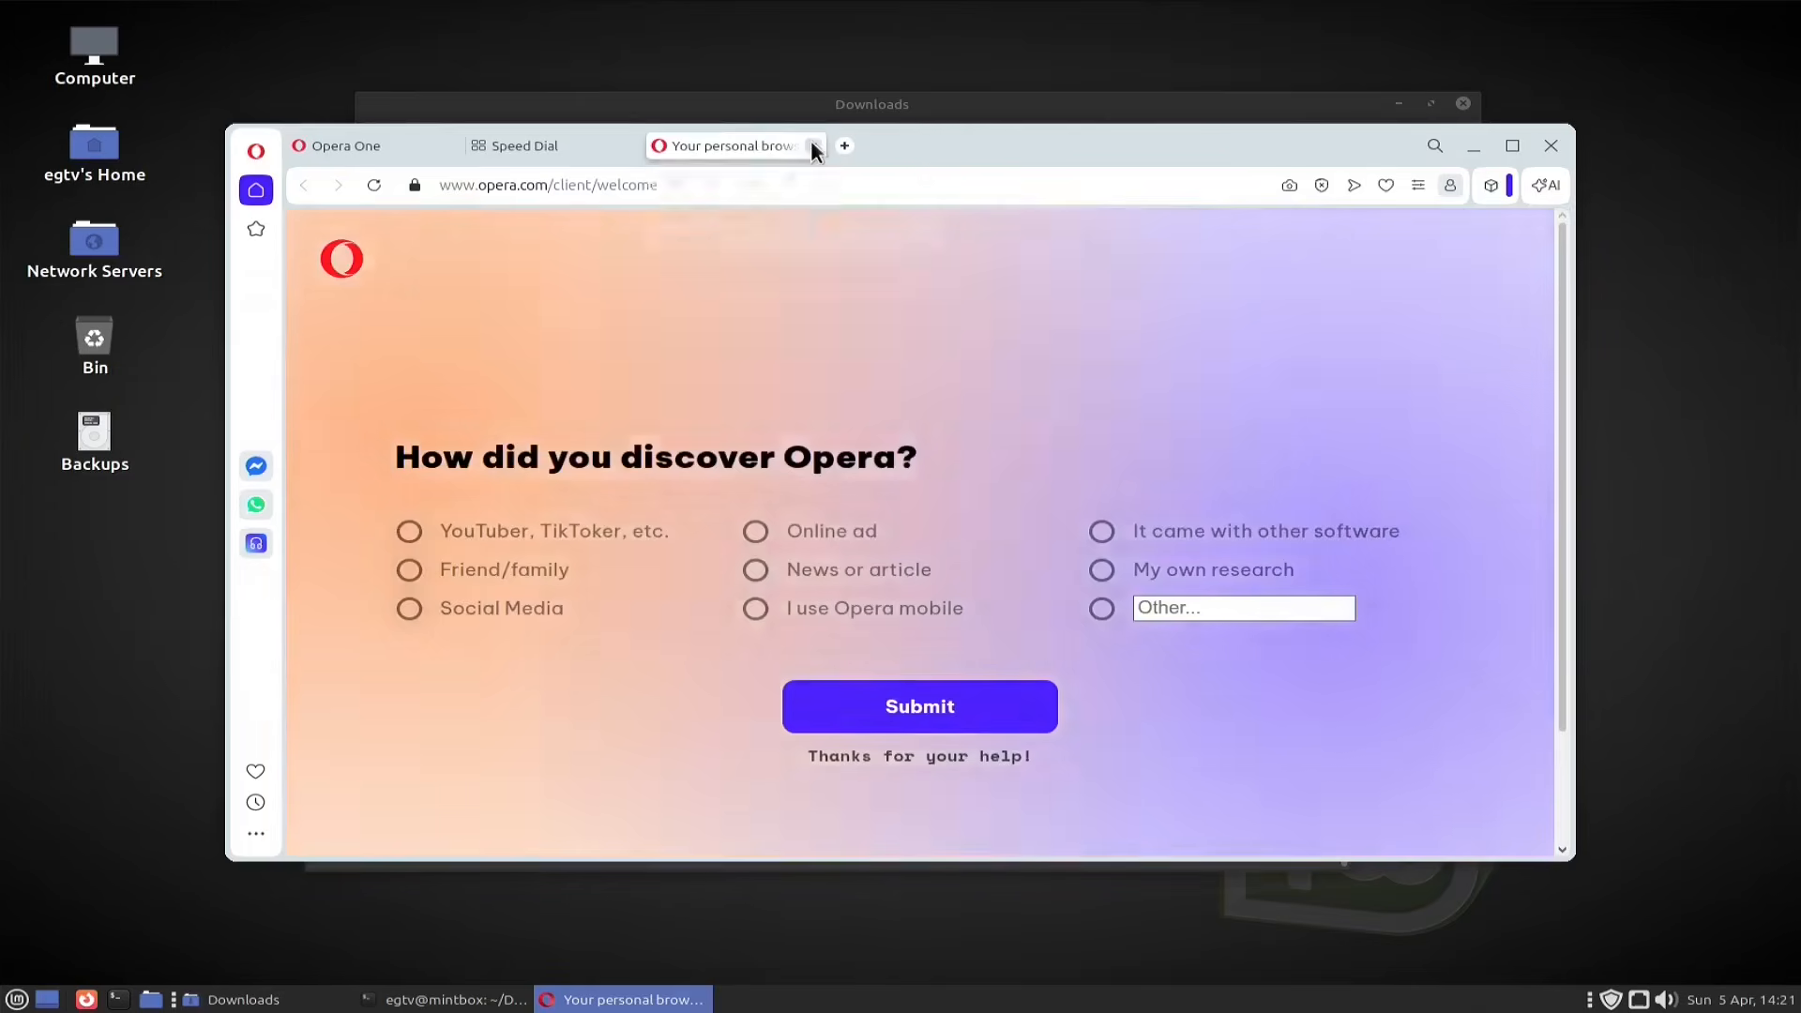
pyautogui.click(812, 145)
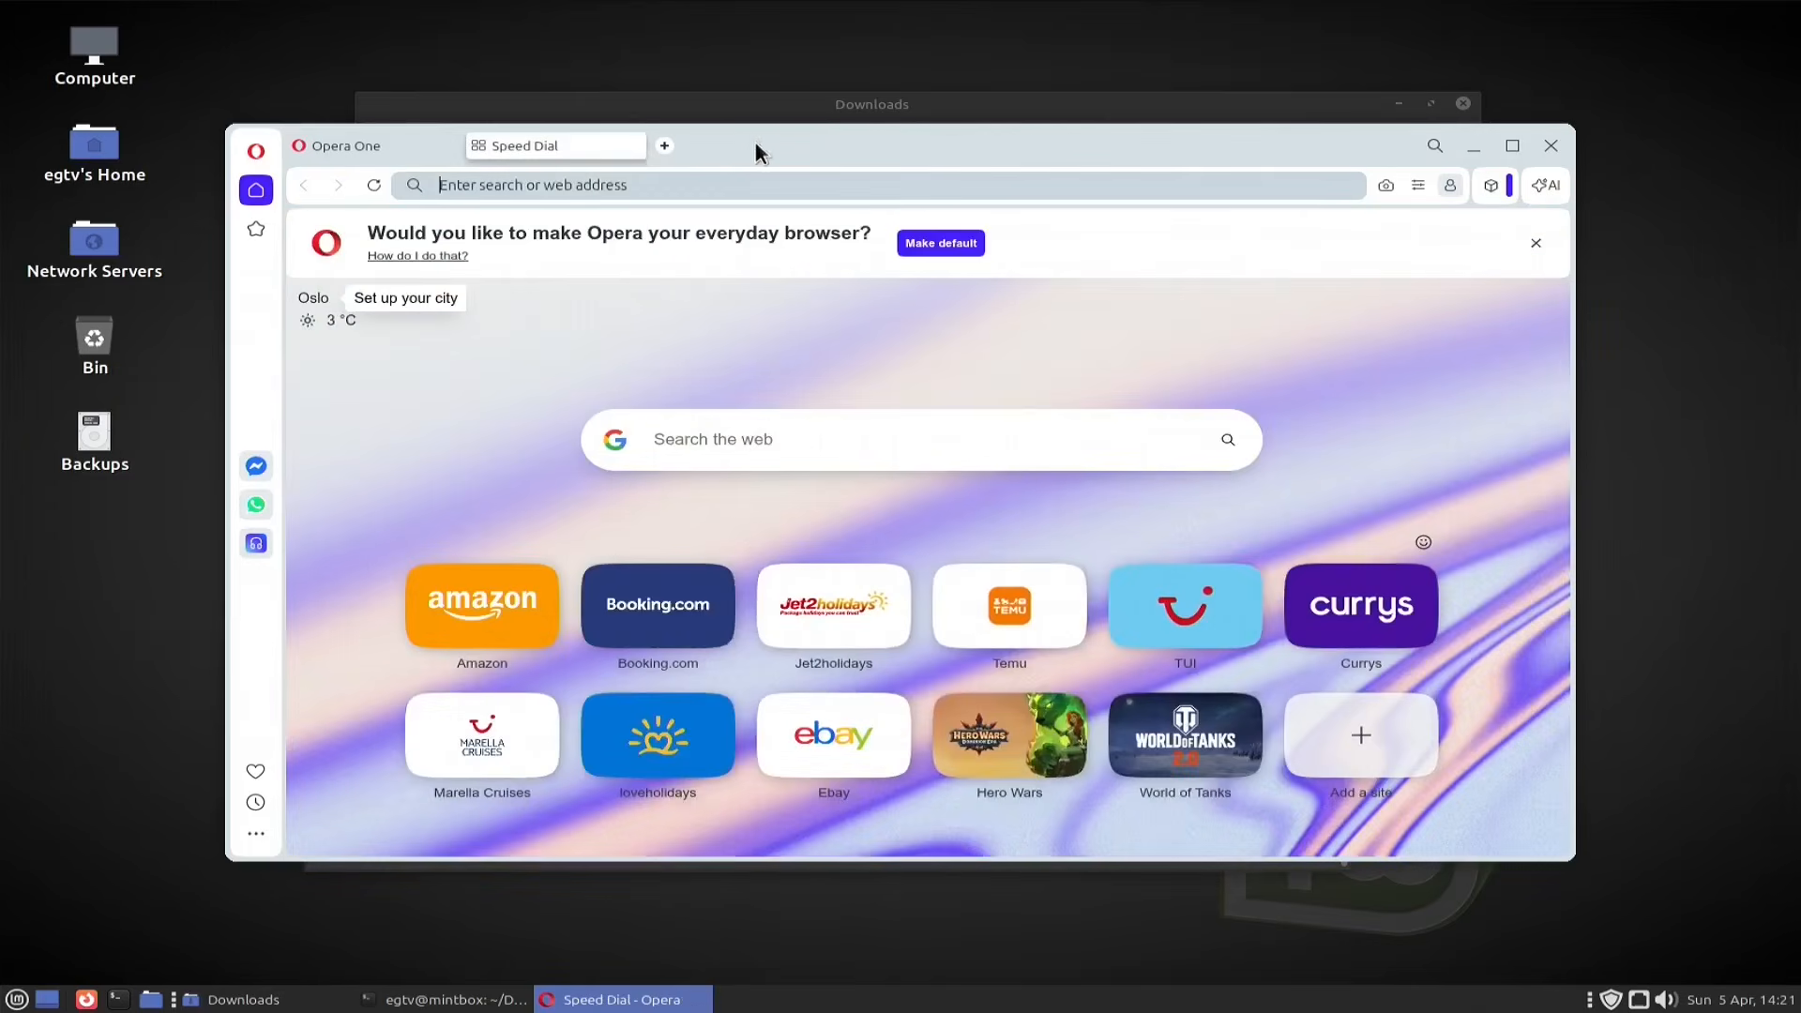
pyautogui.click(633, 146)
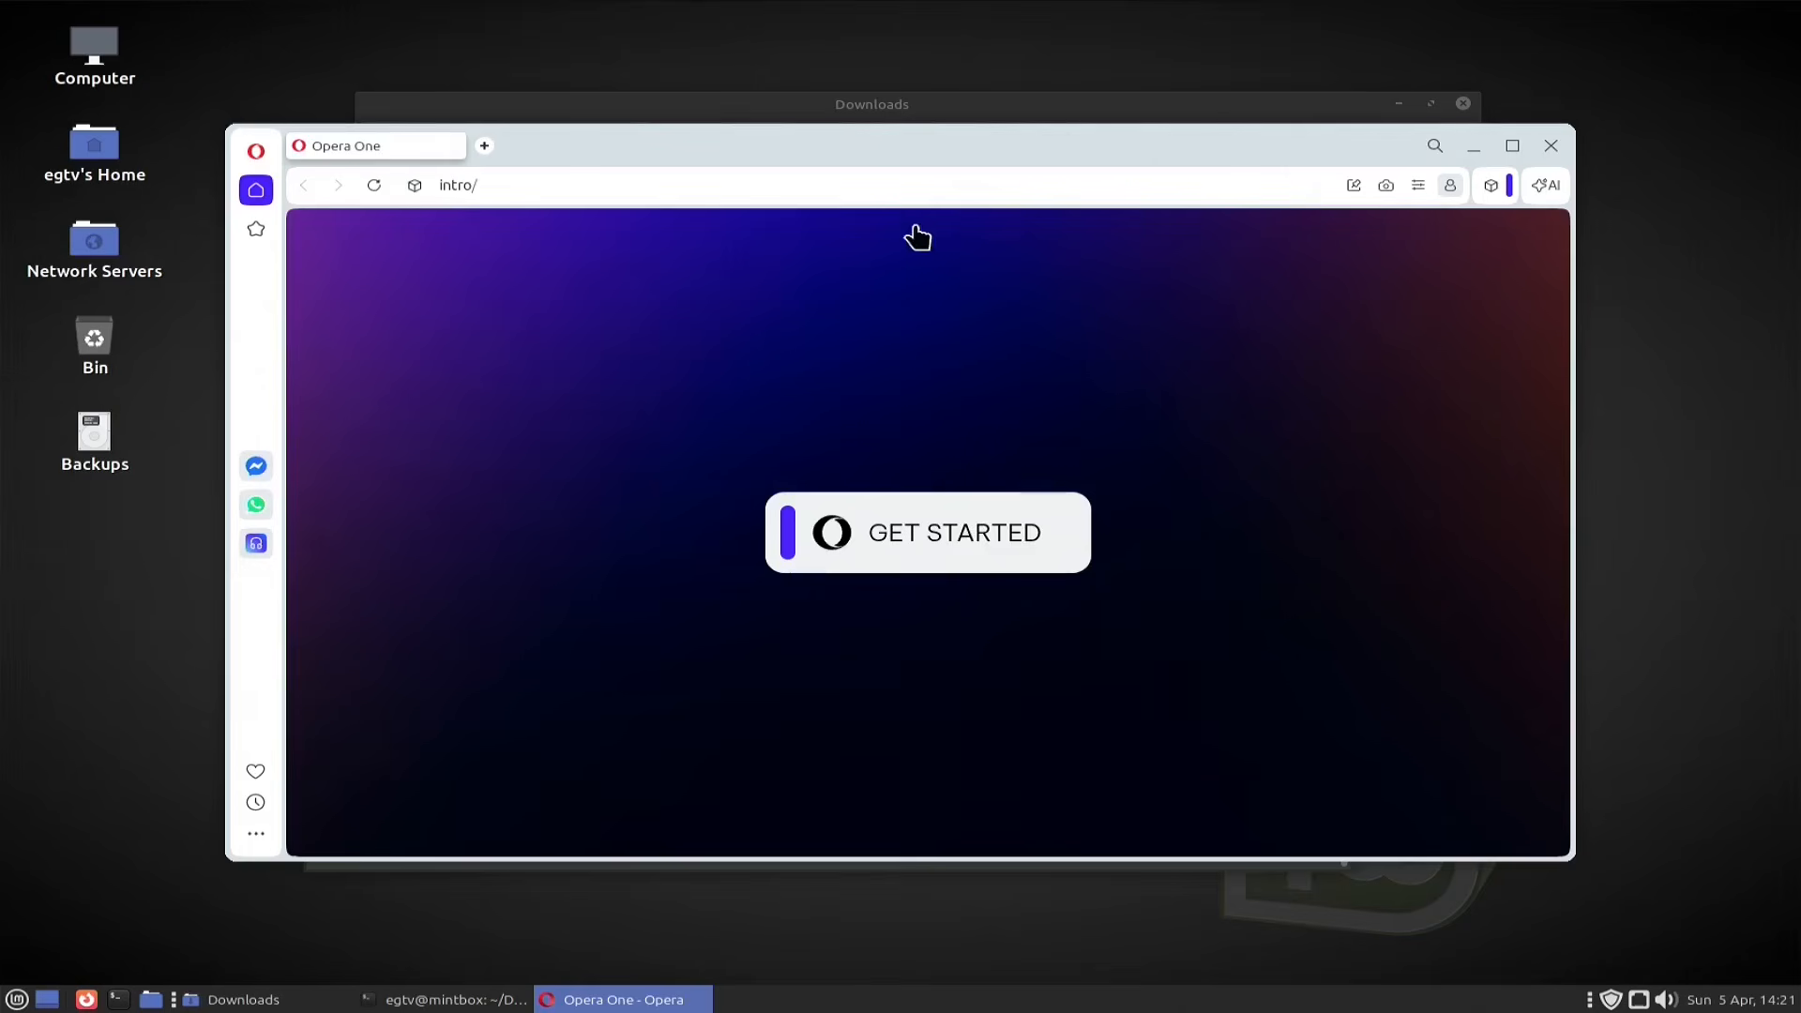
pyautogui.click(1550, 149)
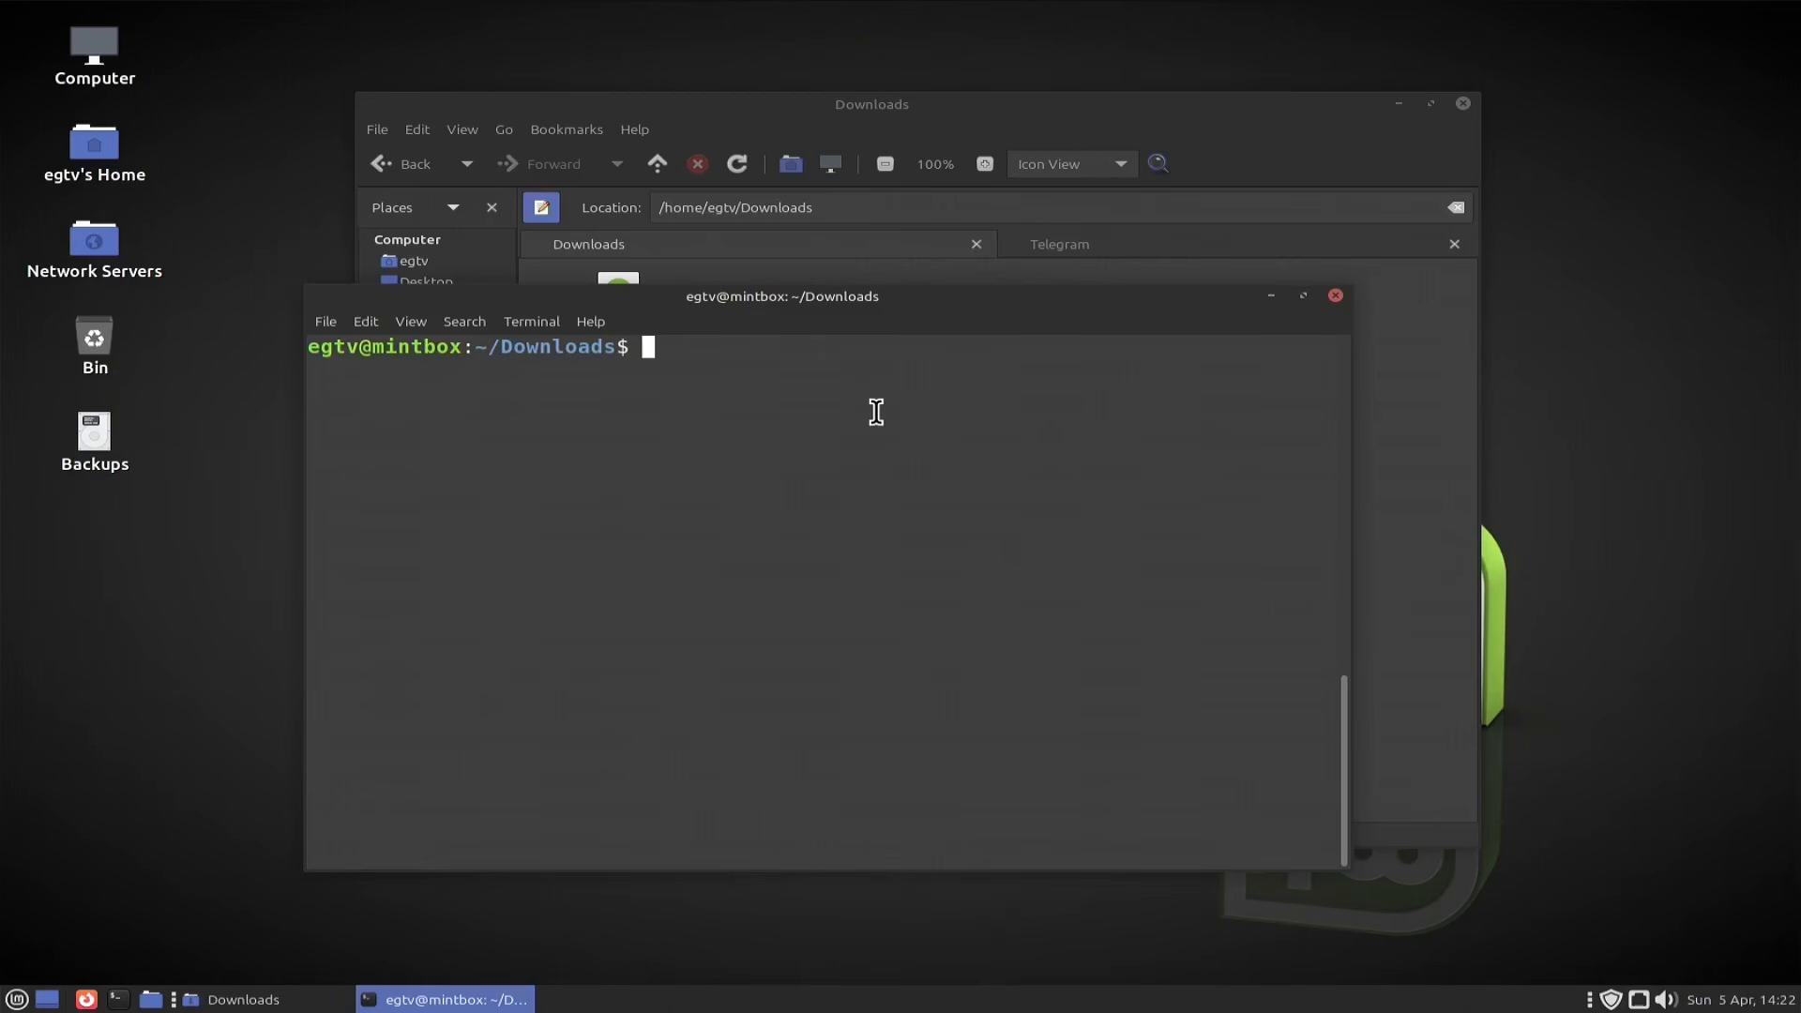
# Step: Close the Downloads terminal and the Telegram tab in the file manager
pyautogui.click(1336, 297)
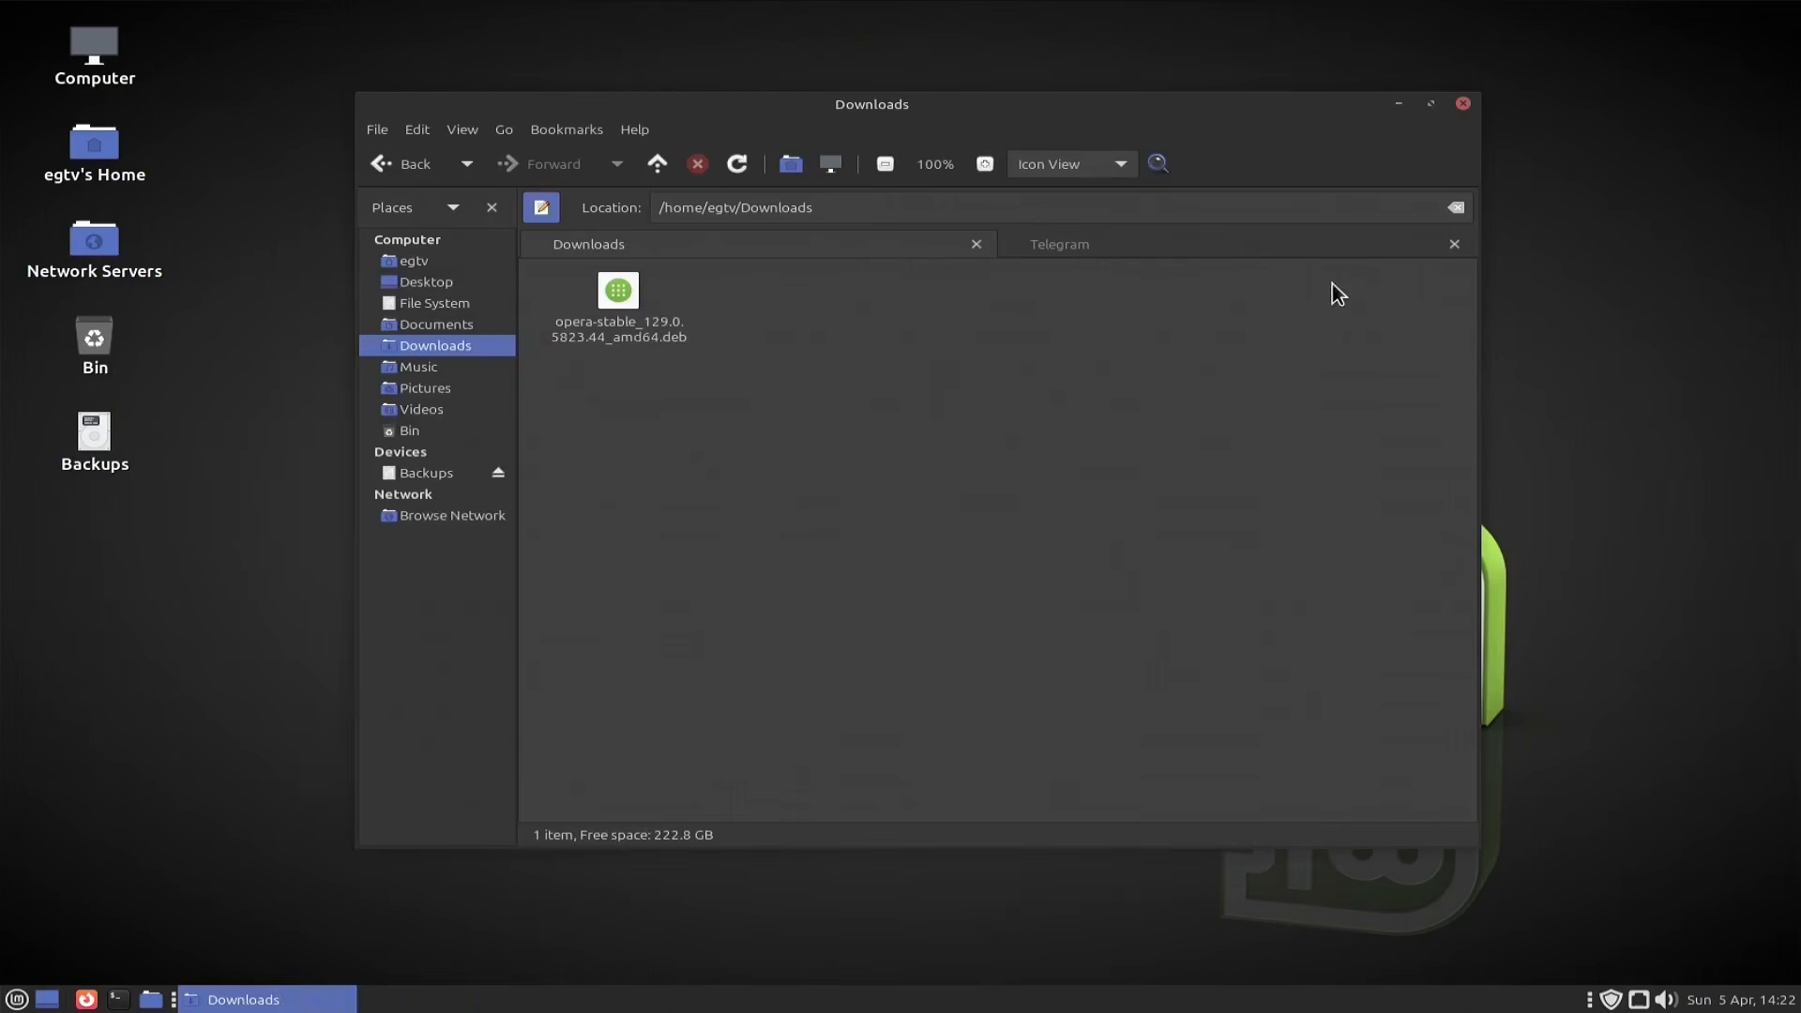
pyautogui.click(1455, 245)
# Step: Permanently delete the Opera .deb package from Downloads and minimize the file manager window
pyautogui.click(633, 274)
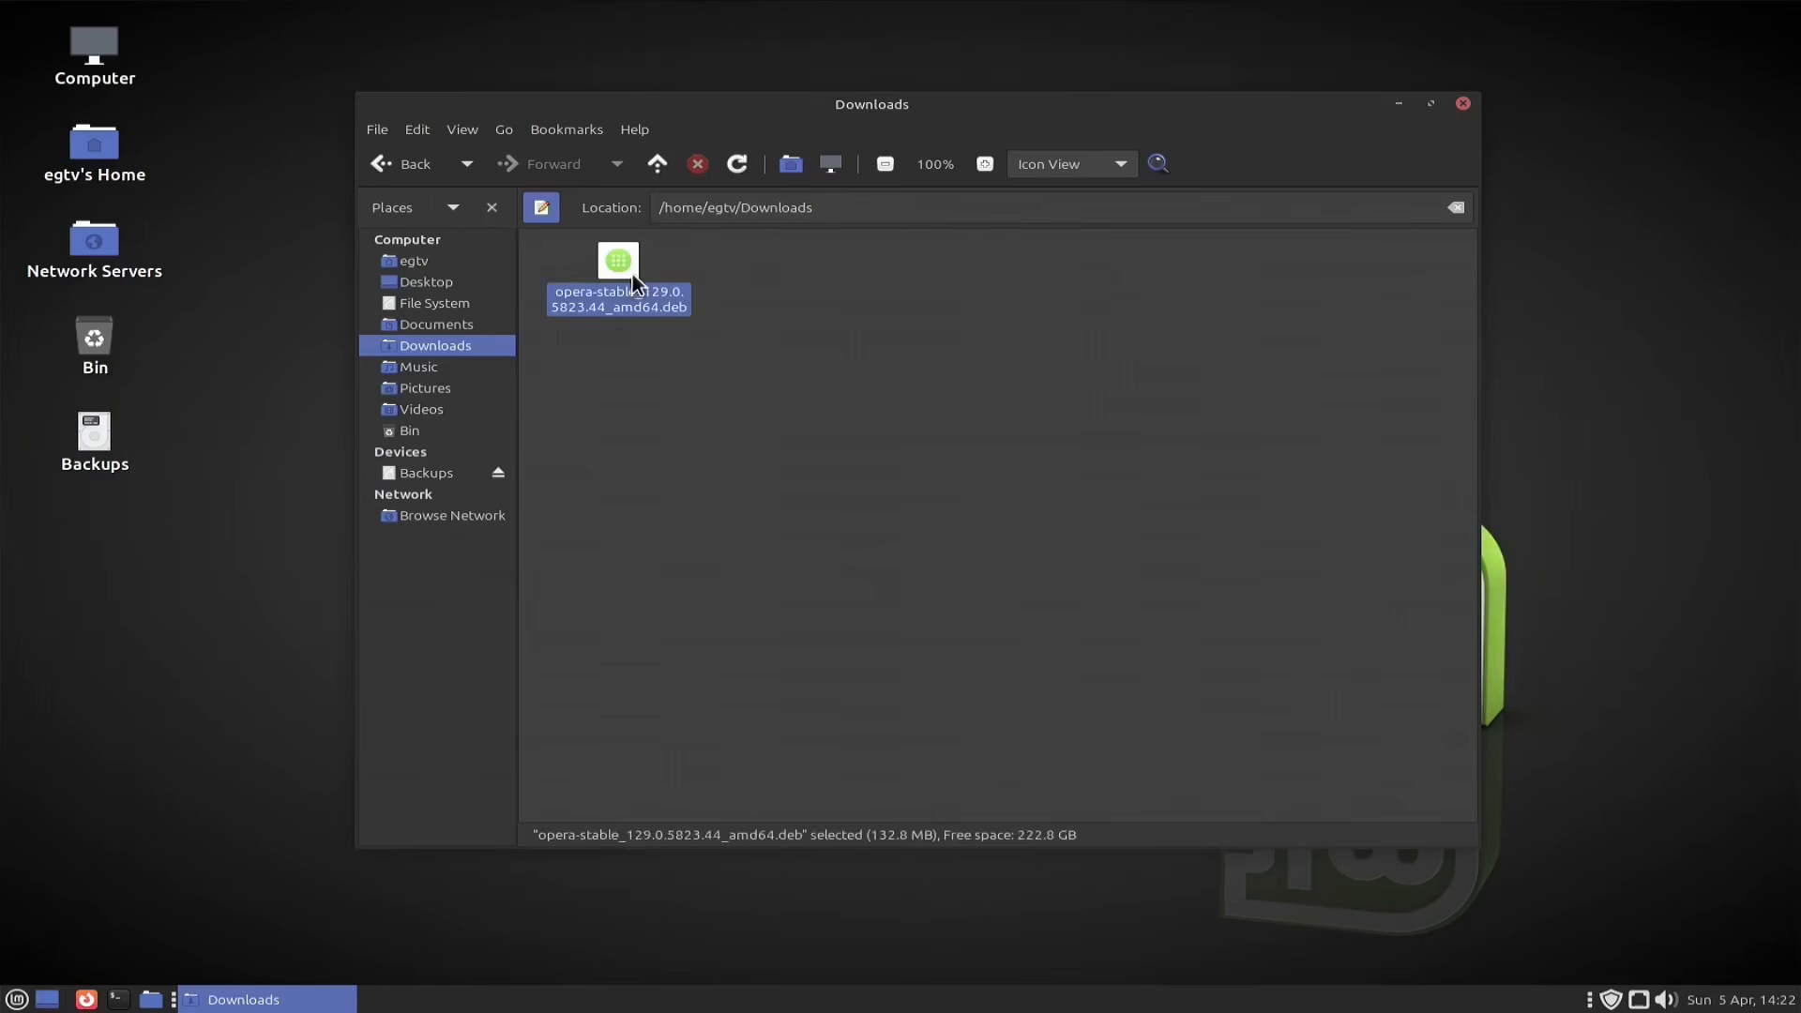
pyautogui.hotkey('shift', 'Delete')
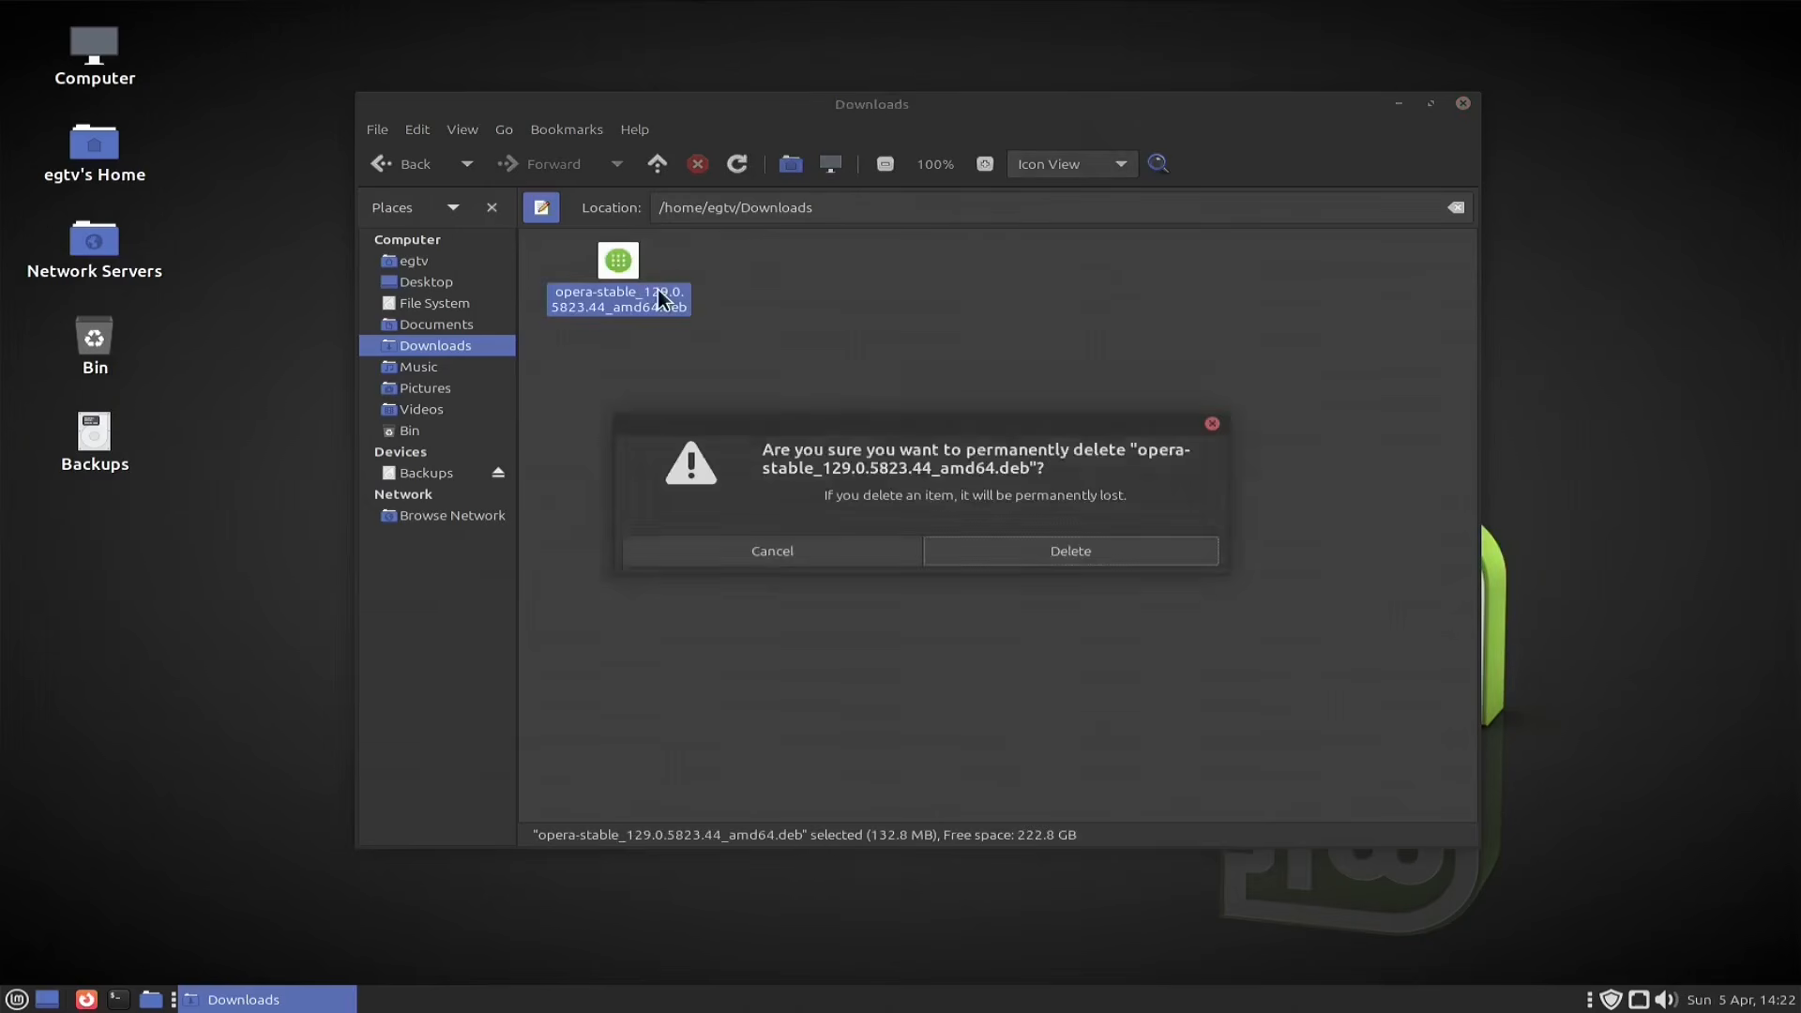
pyautogui.press('Return')
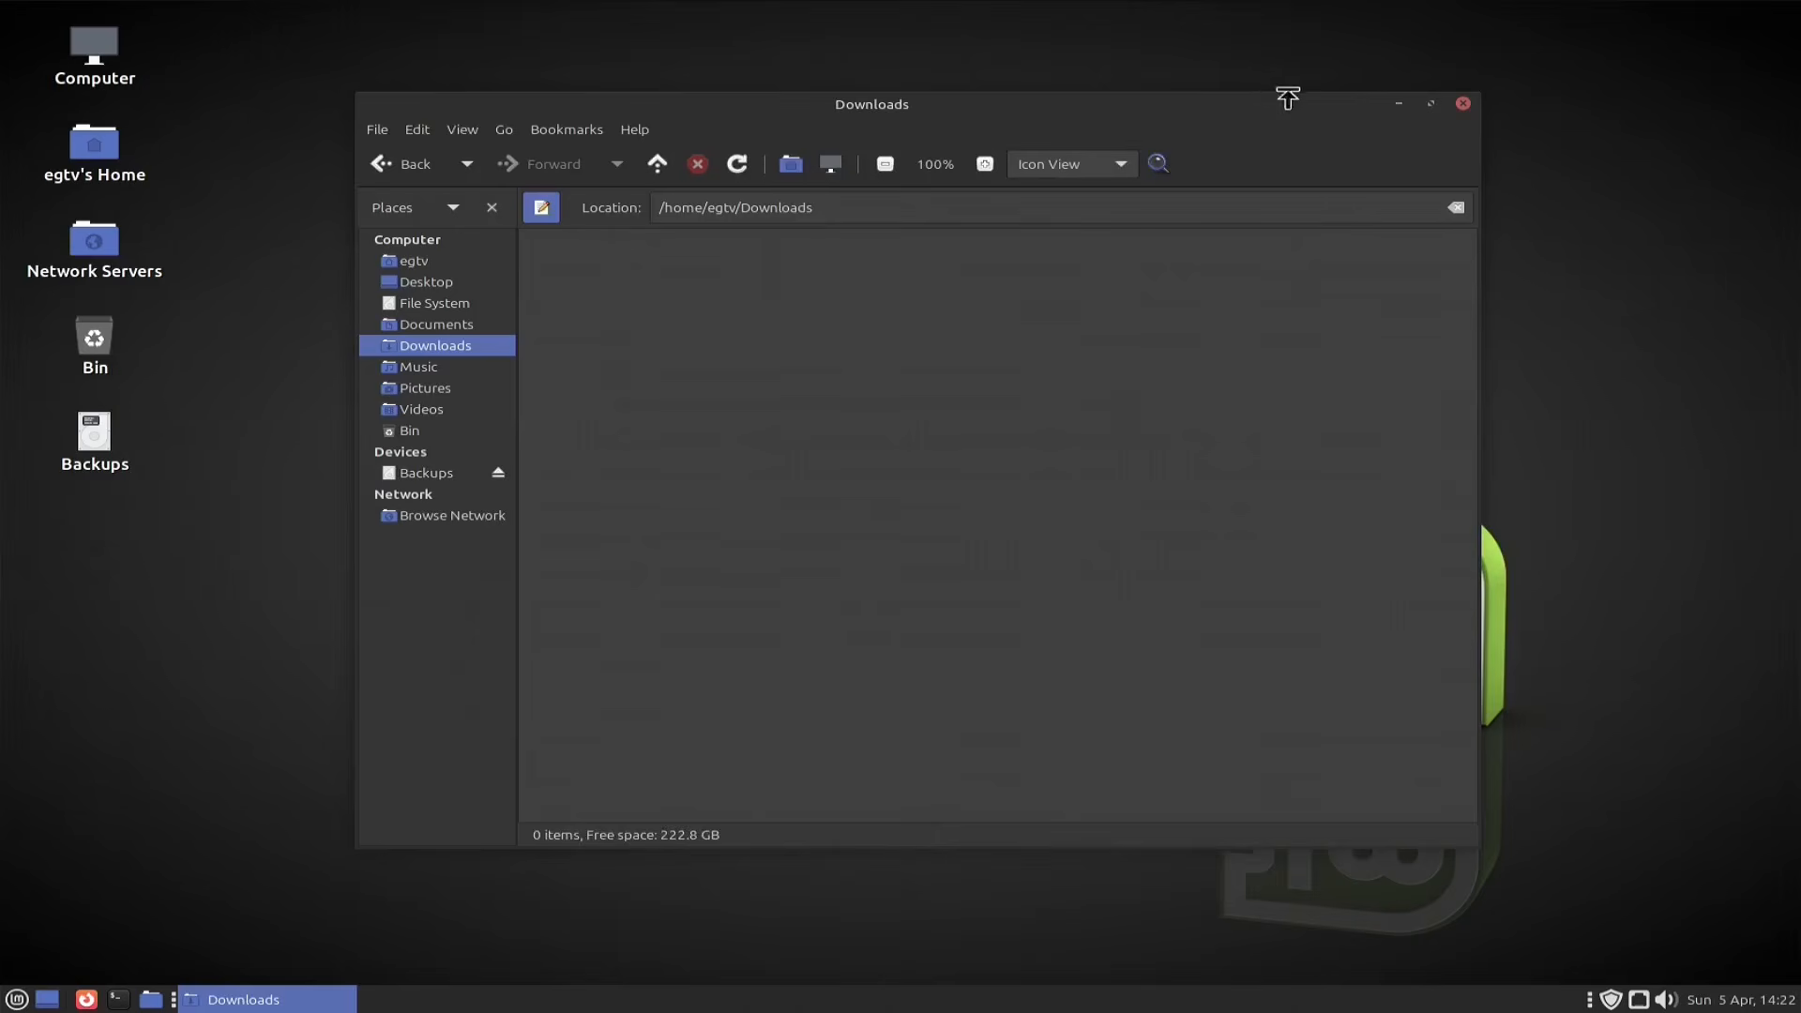
pyautogui.click(1397, 103)
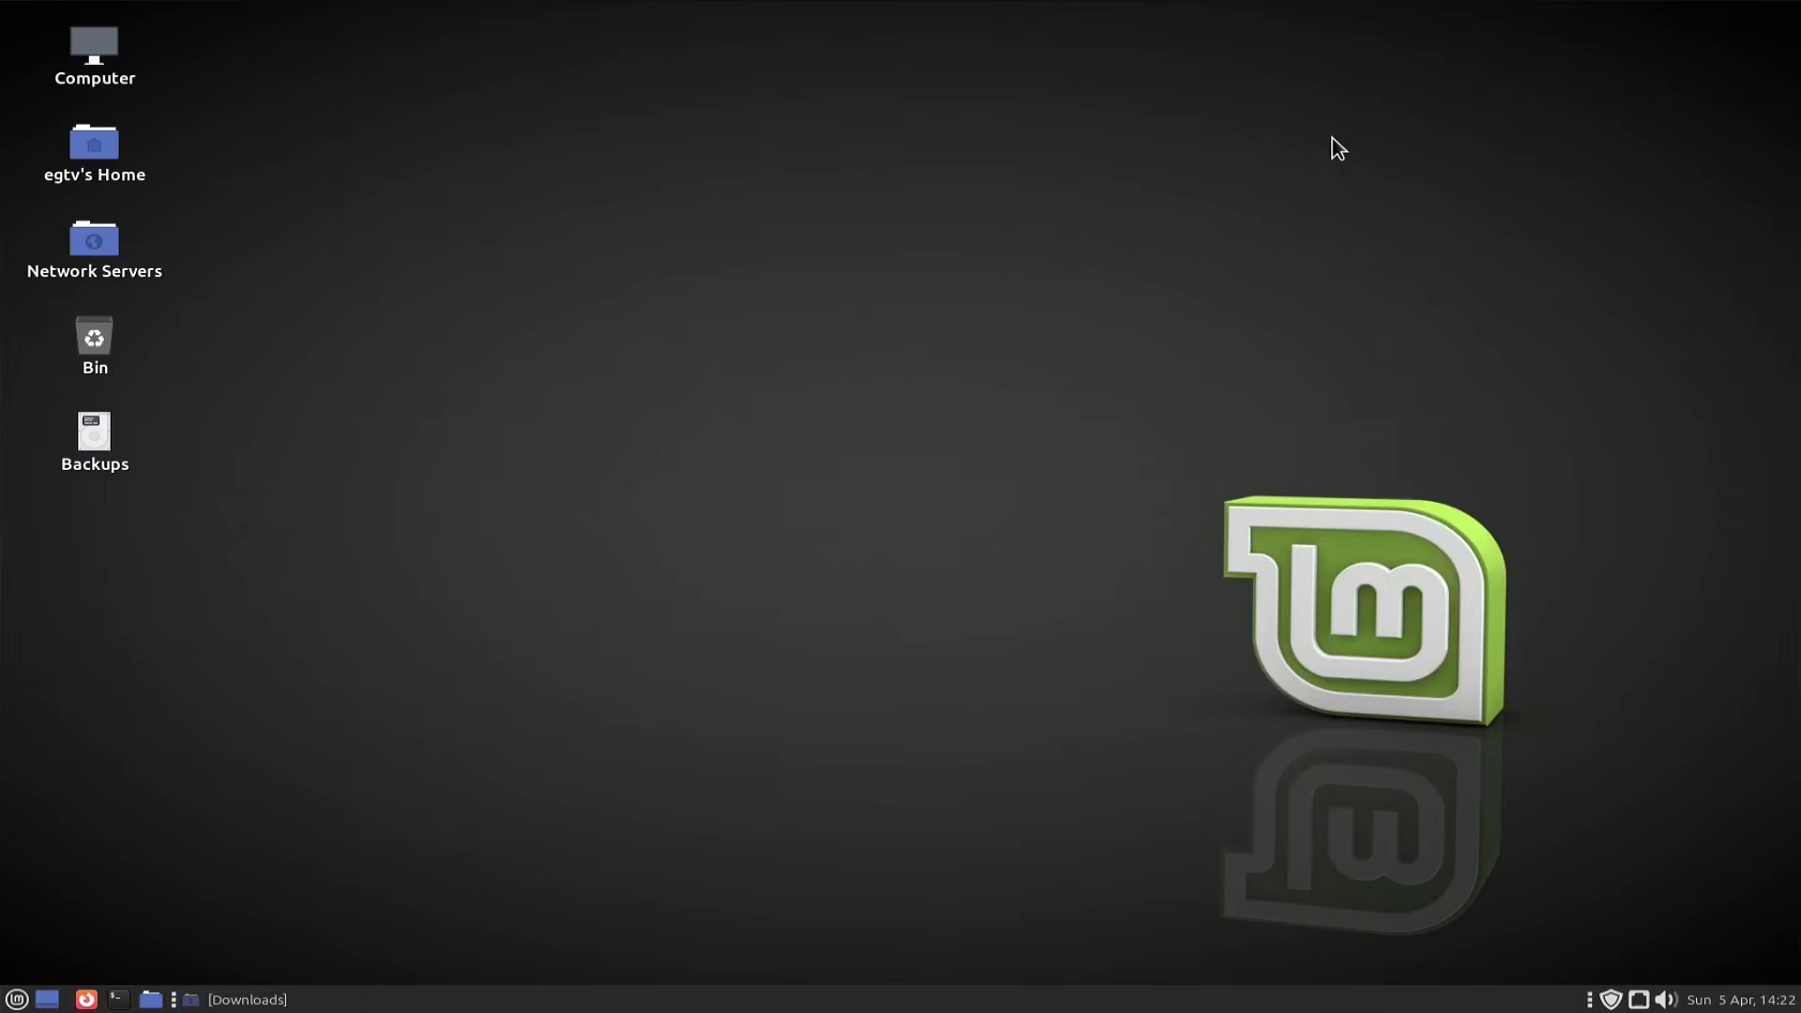